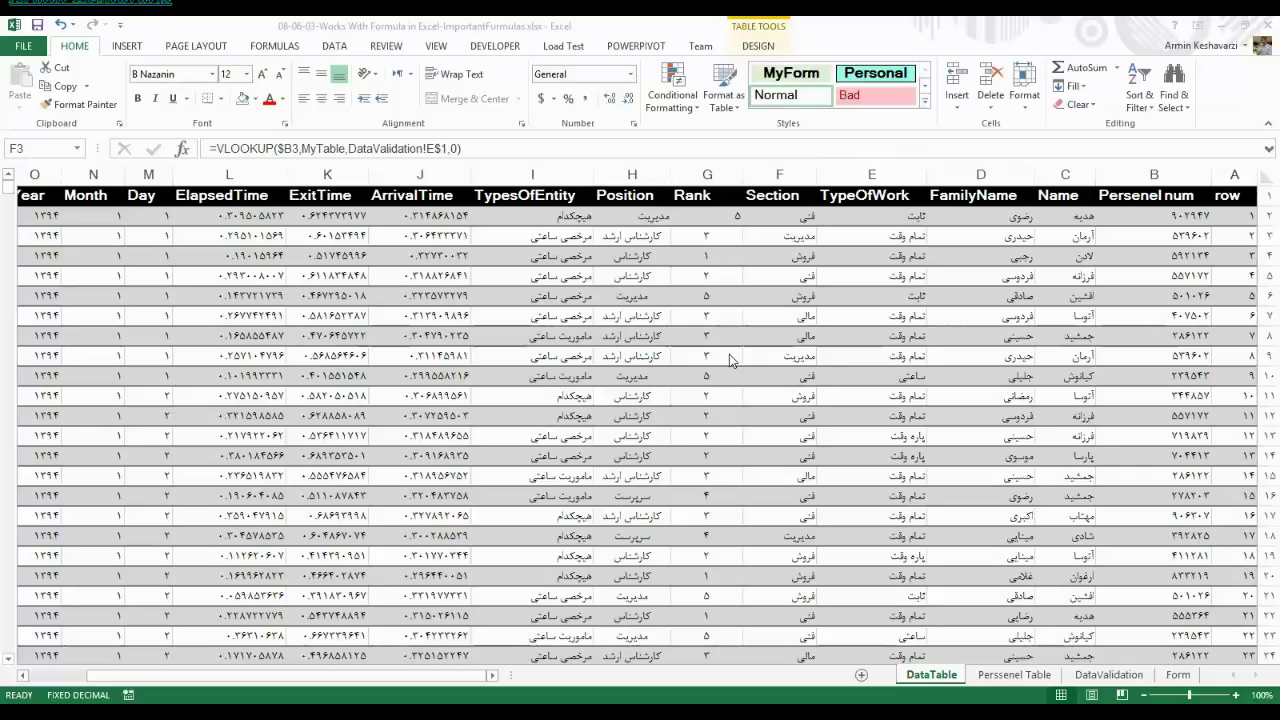
# - Move the active cell to P2, the empty column just past the table's Year column
pyautogui.click(720, 217)
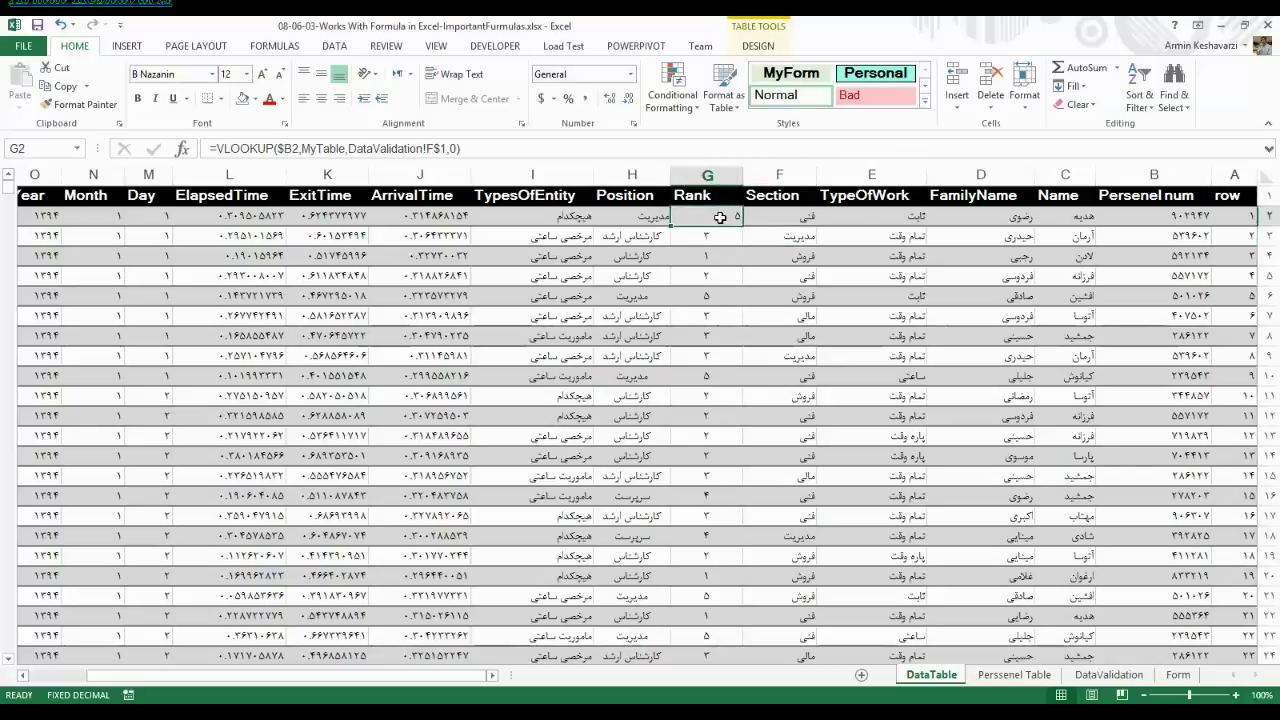
pyautogui.press('Left')
pyautogui.press('Left')
pyautogui.press('Left')
pyautogui.press('Left')
pyautogui.press('Right')
pyautogui.press('Right')
pyautogui.press('Right')
pyautogui.press('Right')
pyautogui.press('Right')
pyautogui.press('Right')
pyautogui.press('Right')
pyautogui.press('Right')
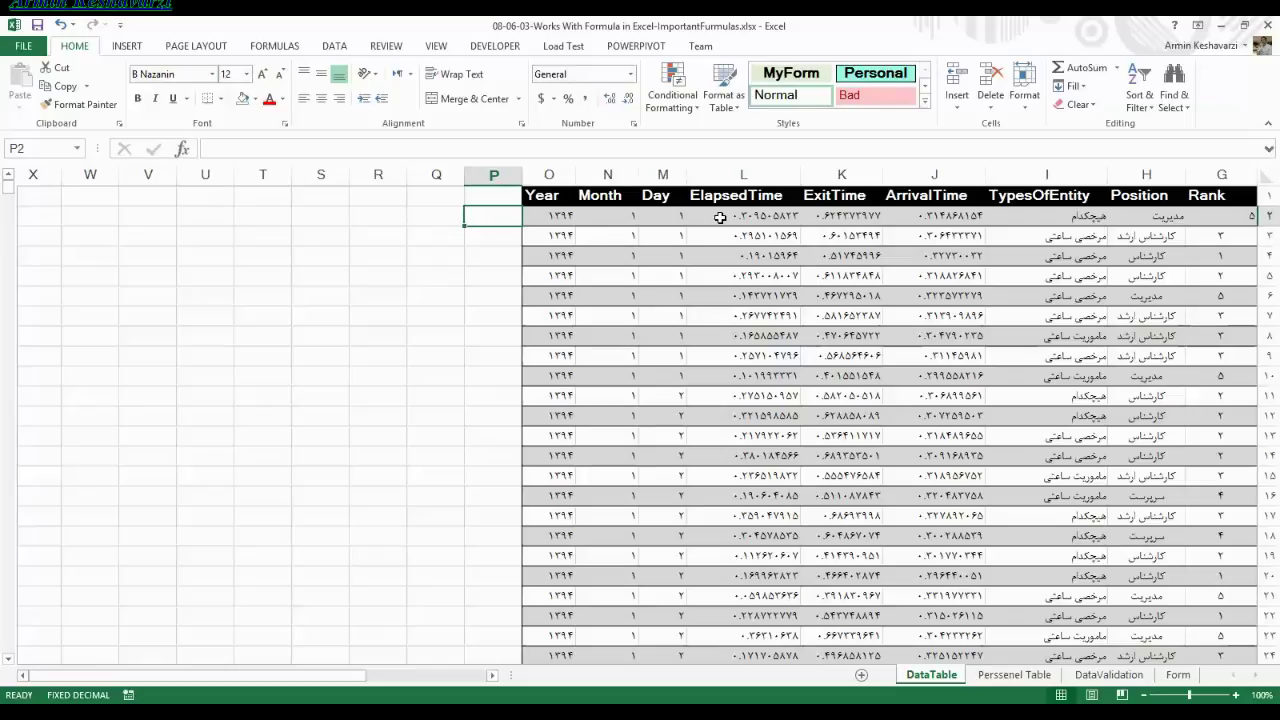
# - Type a draft =if( formula in P2 with Persian placeholder arguments for condition, task 1 and task 2
pyautogui.write('=هب')
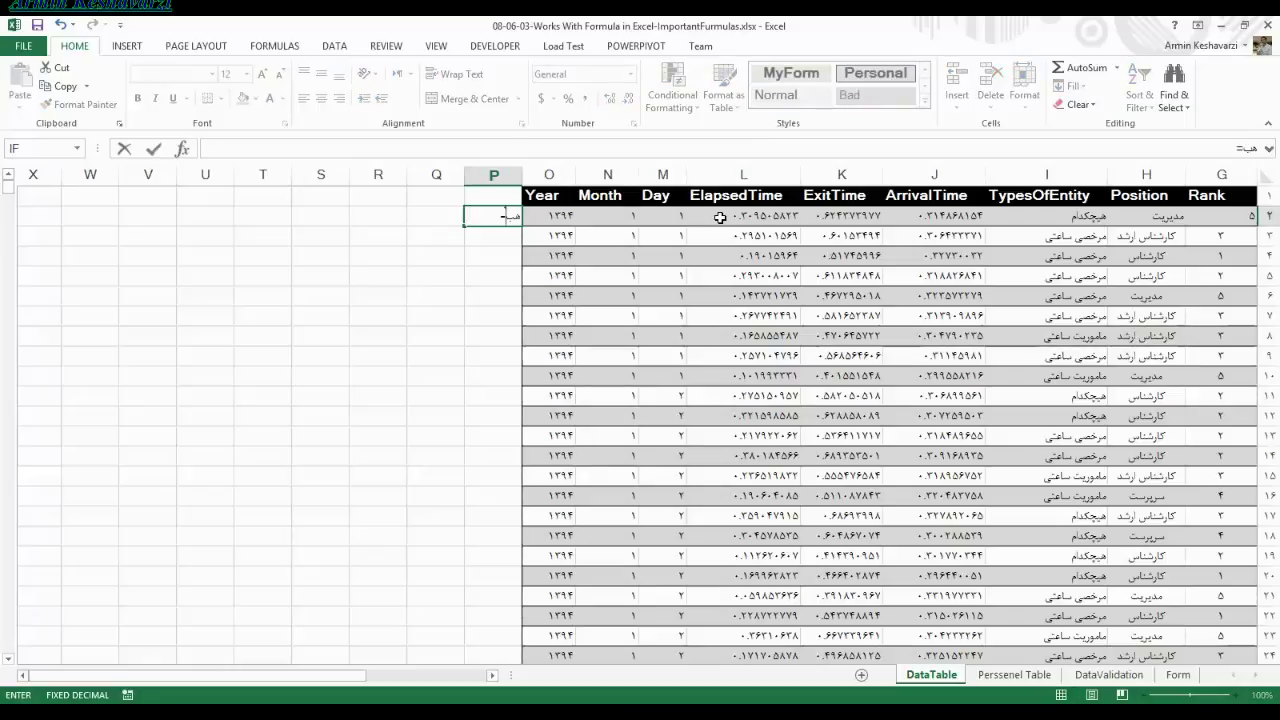
pyautogui.press('BackSpace')
pyautogui.press('BackSpace')
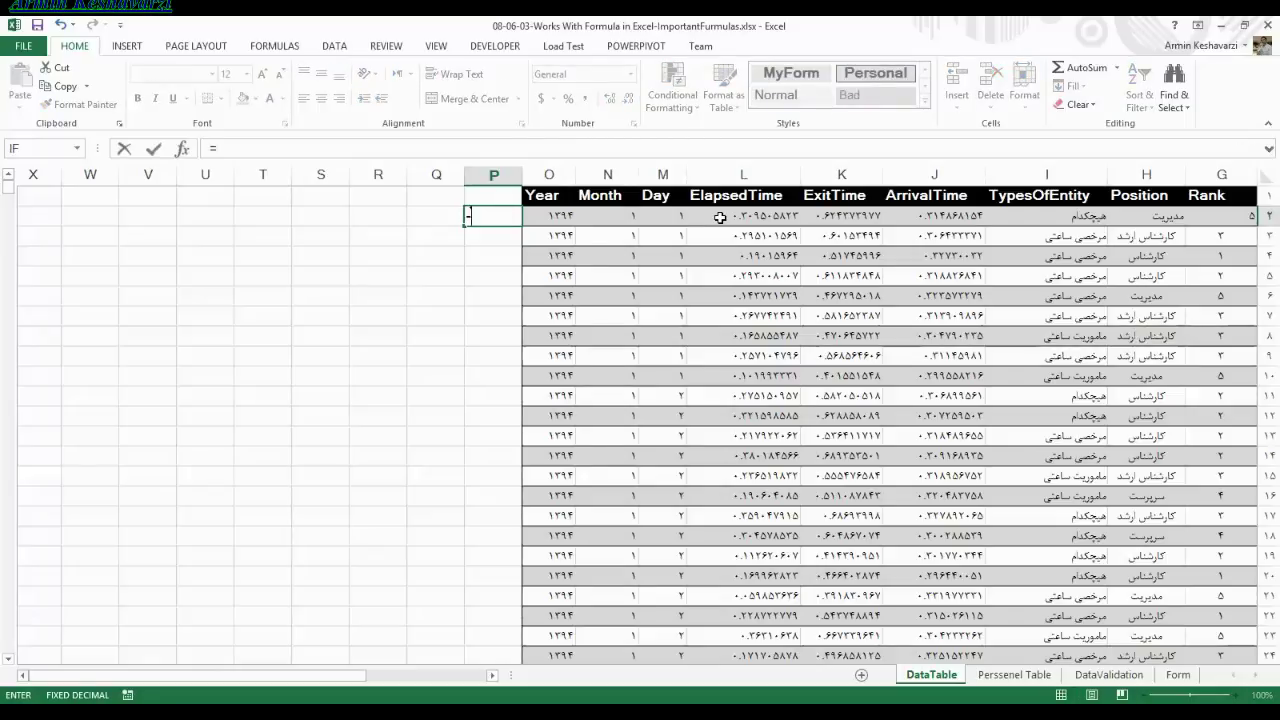
pyautogui.write('if(ش')
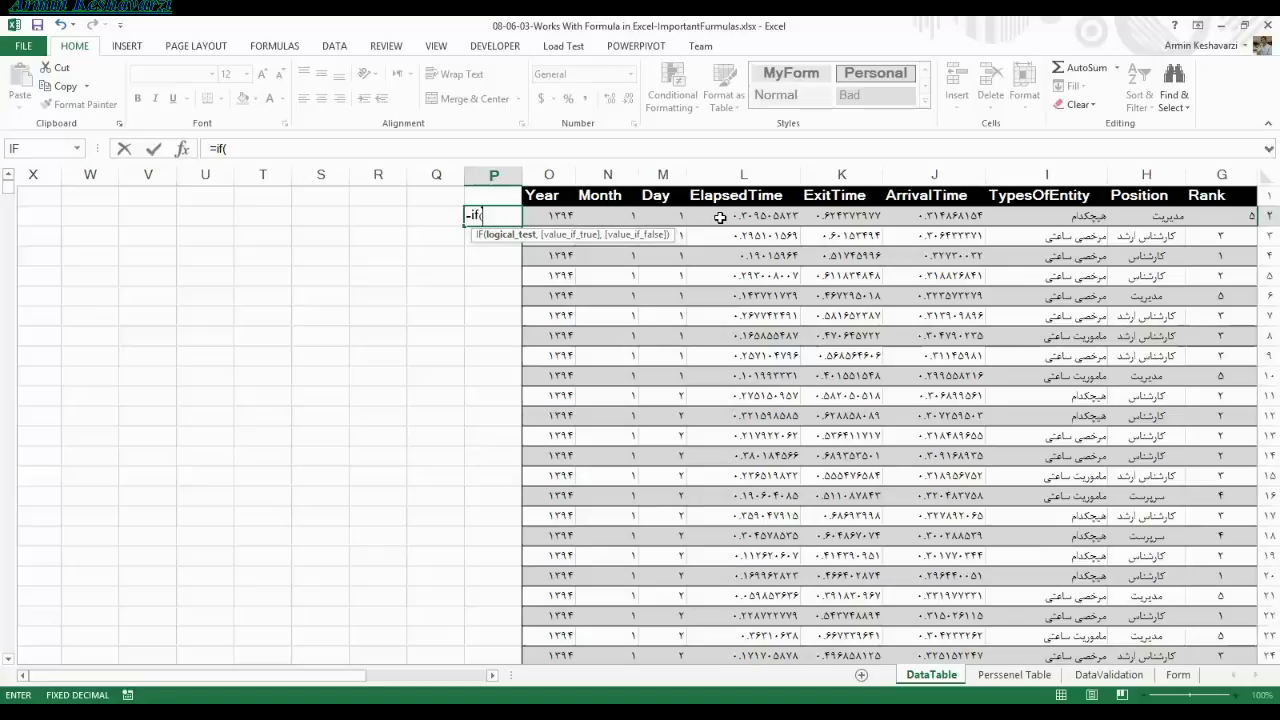
pyautogui.write('رطی درست بود')
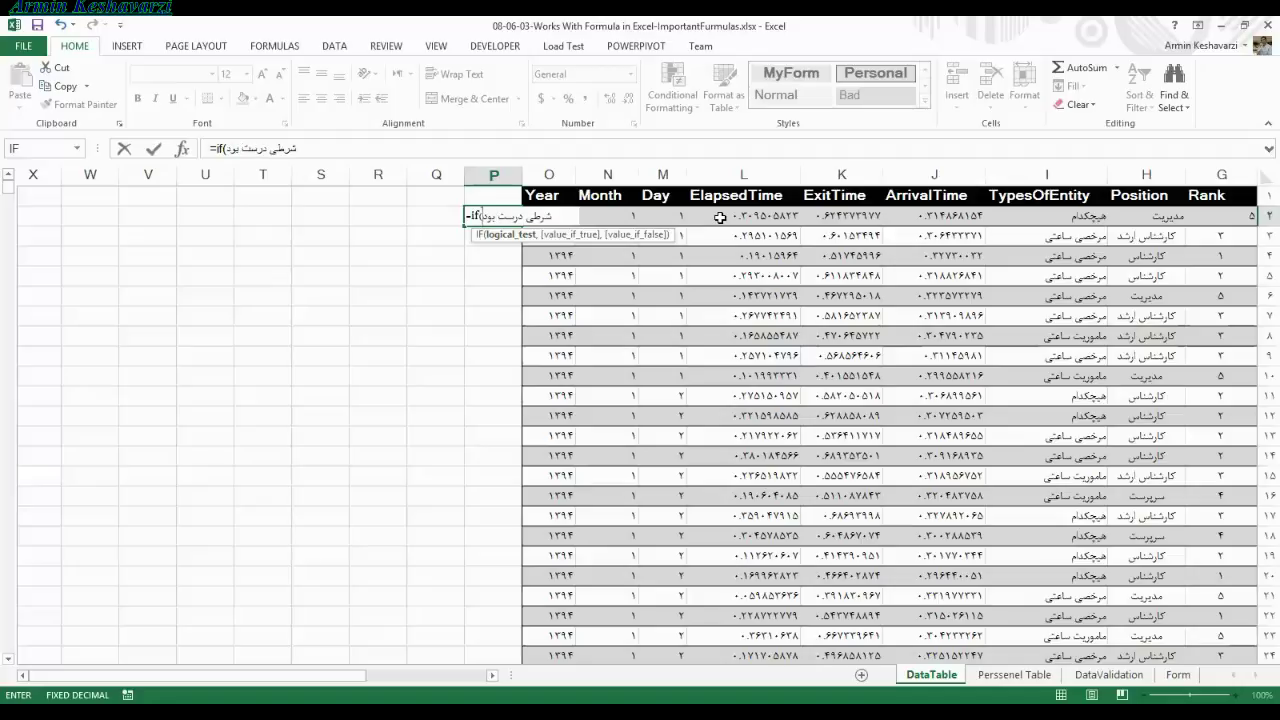
pyautogui.write(',hdl;')
pyautogui.press('BackSpace')
pyautogui.press('BackSpace')
pyautogui.press('BackSpace')
pyautogui.press('BackSpace')
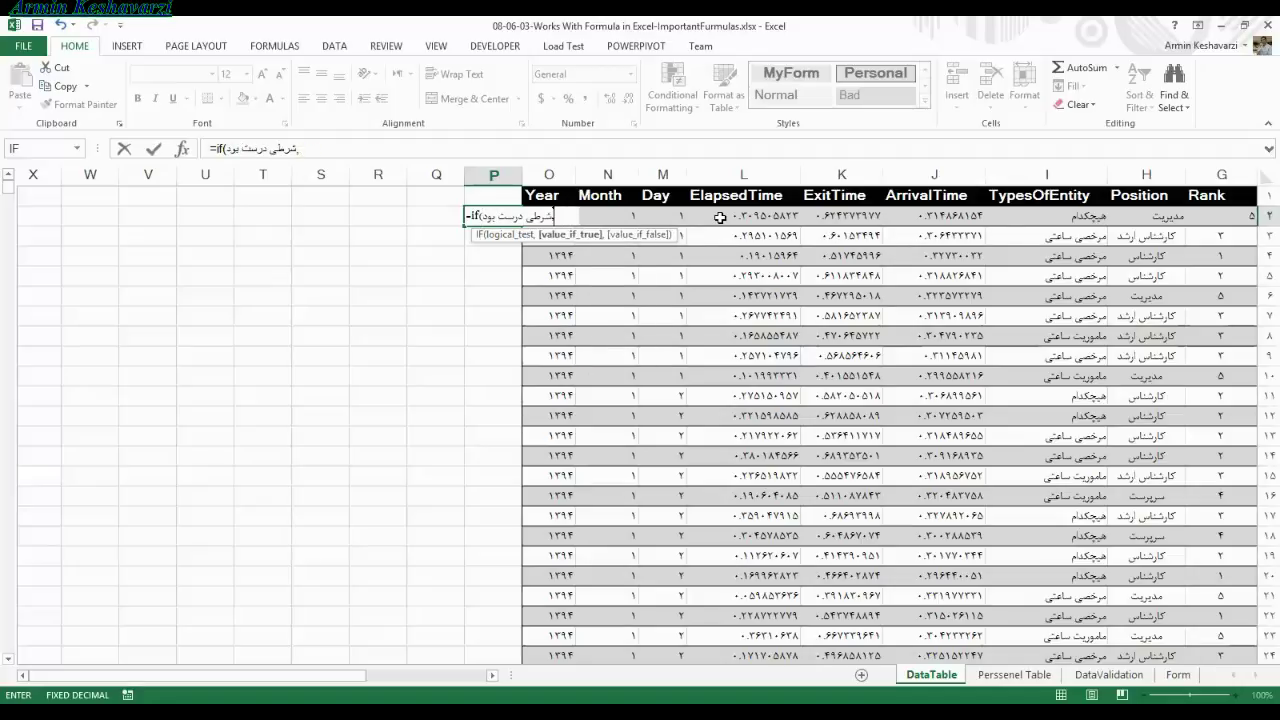
pyautogui.write('کار1')
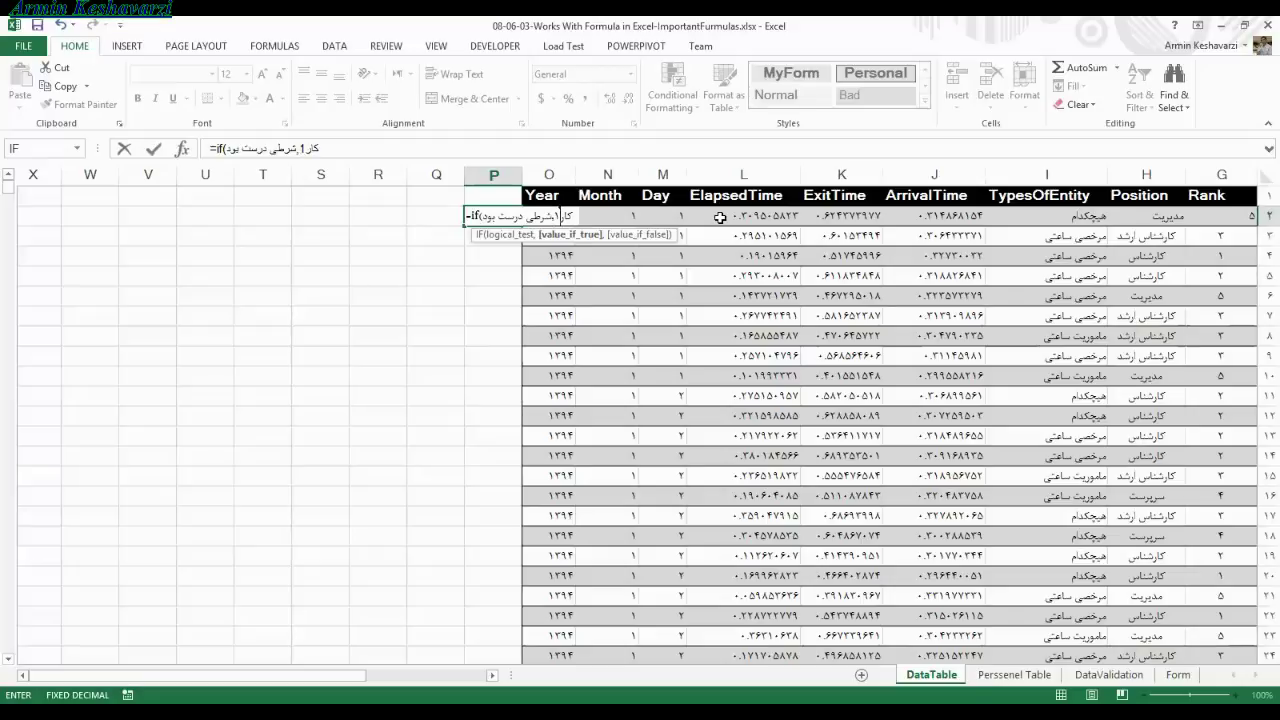
pyautogui.write(',')
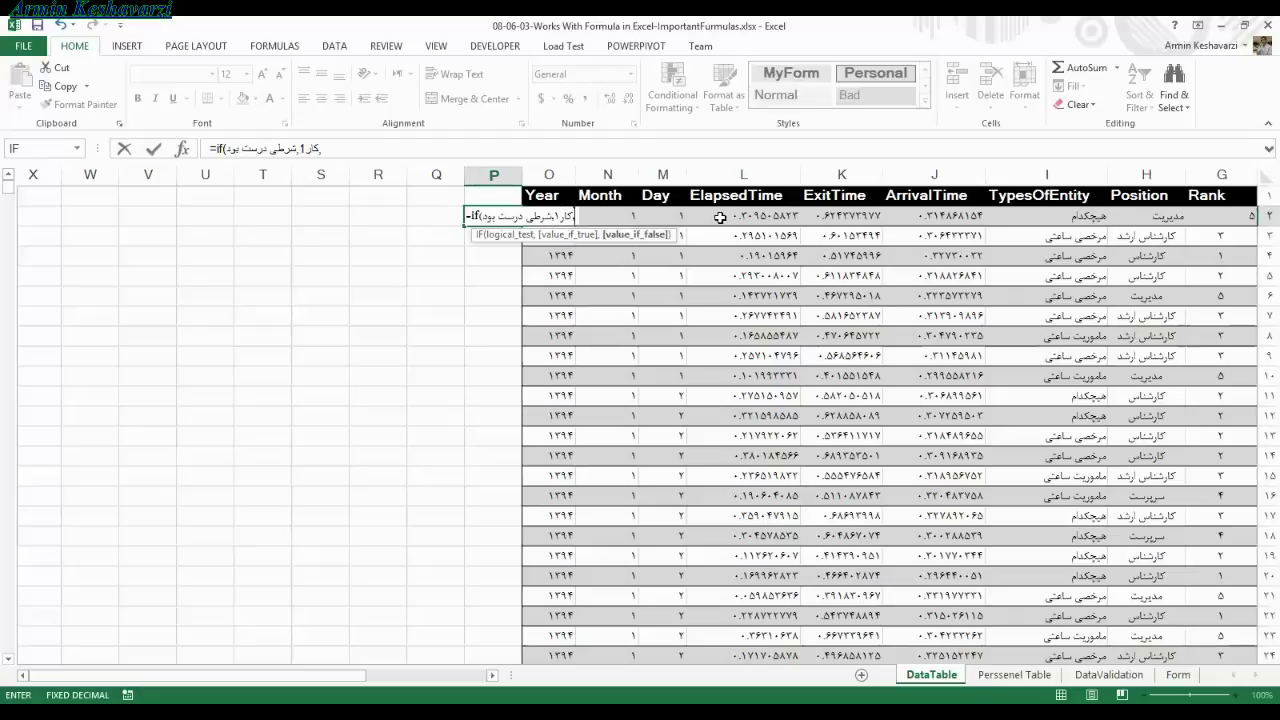
pyautogui.write('کار')
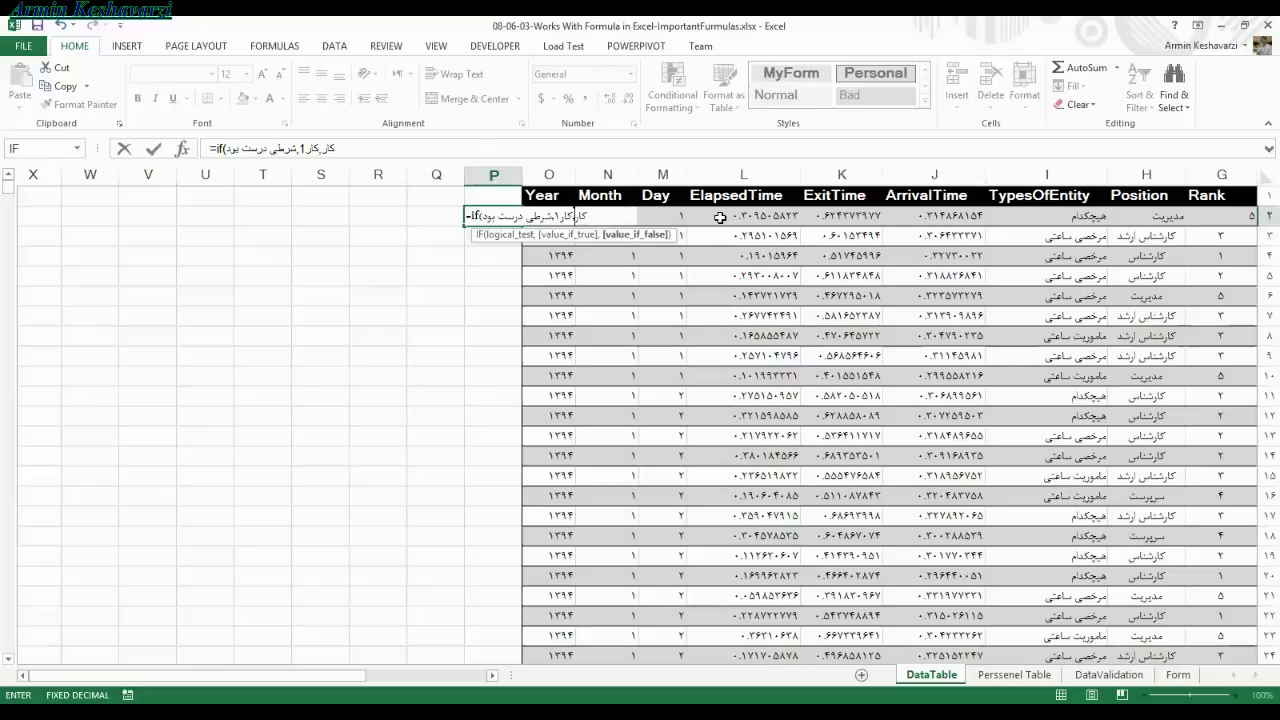
pyautogui.write('2')
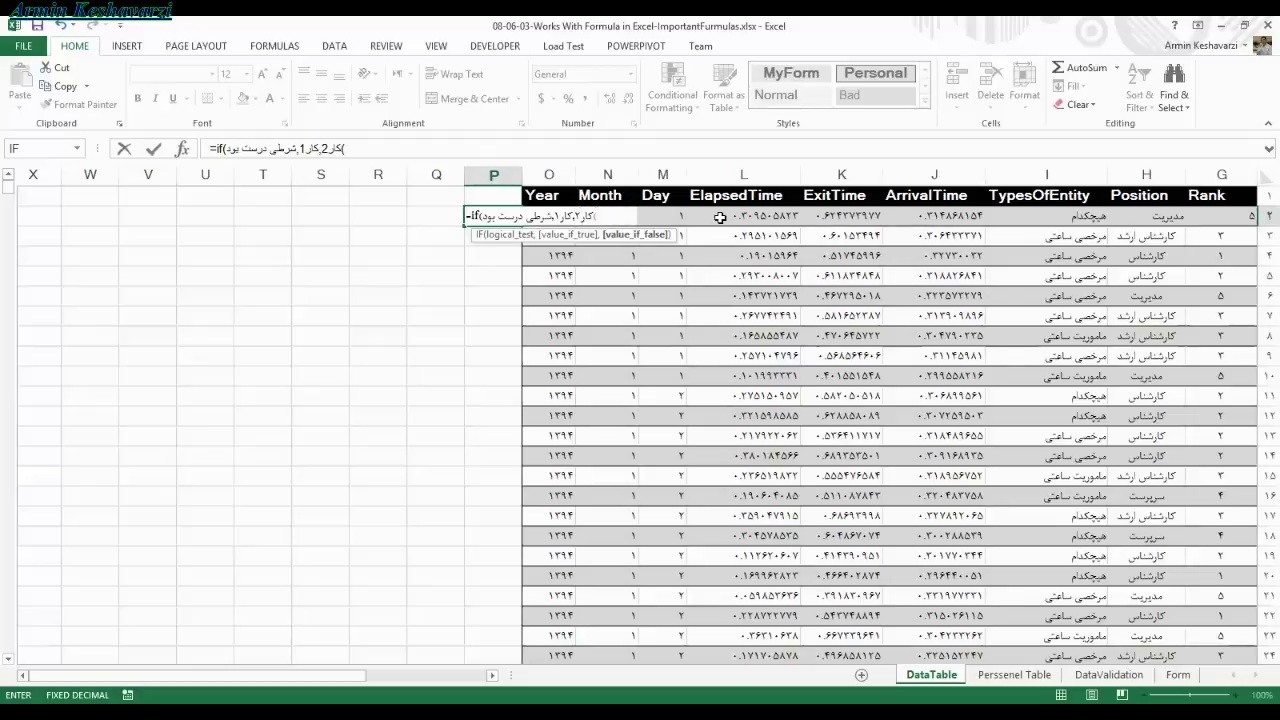
pyautogui.write(')')
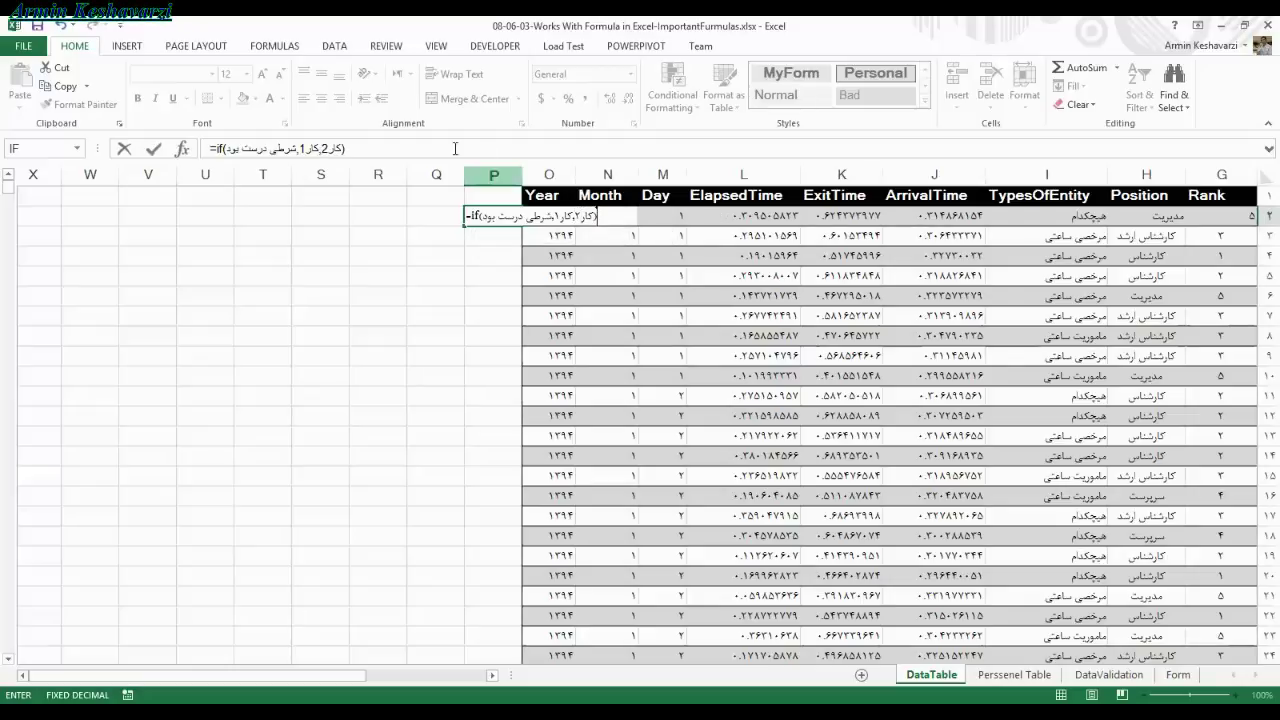
# - Delete the placeholder arguments in the formula bar, leaving only the empty IF
pyautogui.moveTo(296, 152); pyautogui.dragTo(233, 155)
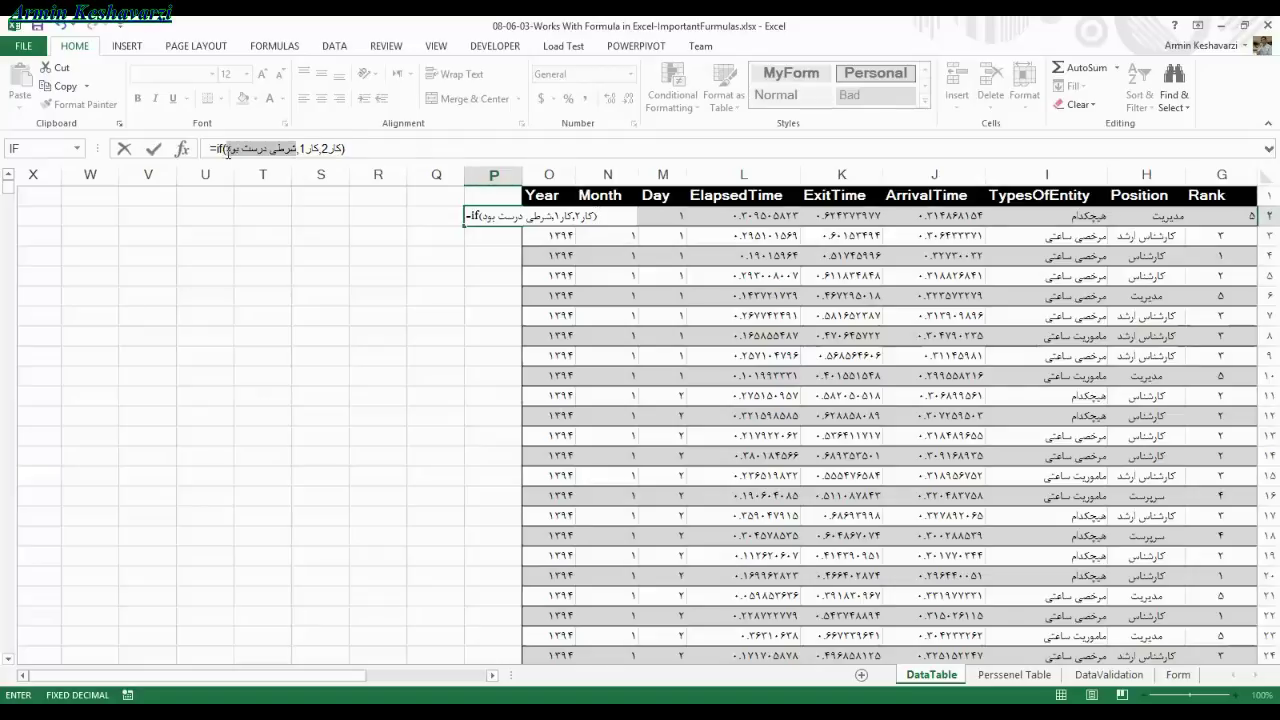
pyautogui.moveTo(233, 155); pyautogui.dragTo(225, 152)
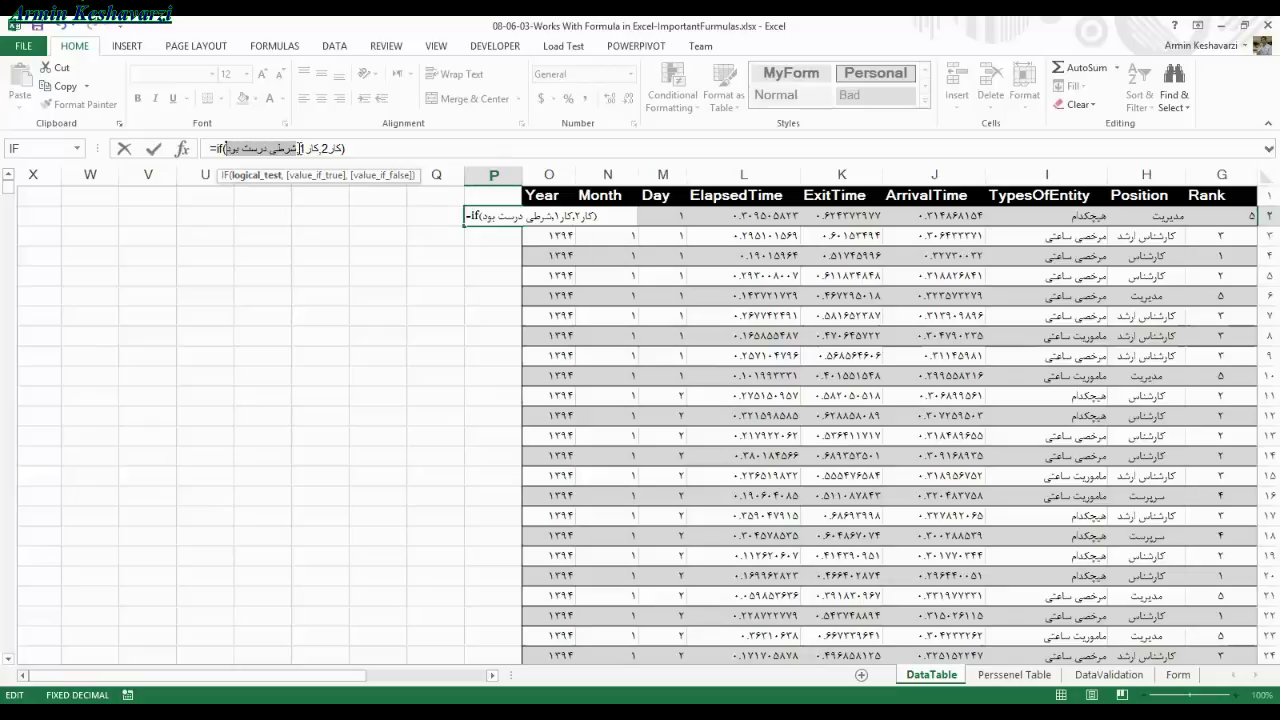
pyautogui.click(306, 148)
pyautogui.click(333, 148)
pyautogui.moveTo(345, 148)
pyautogui.mouseDown()
pyautogui.moveTo(232, 150)
pyautogui.moveTo(292, 150)
pyautogui.mouseUp()
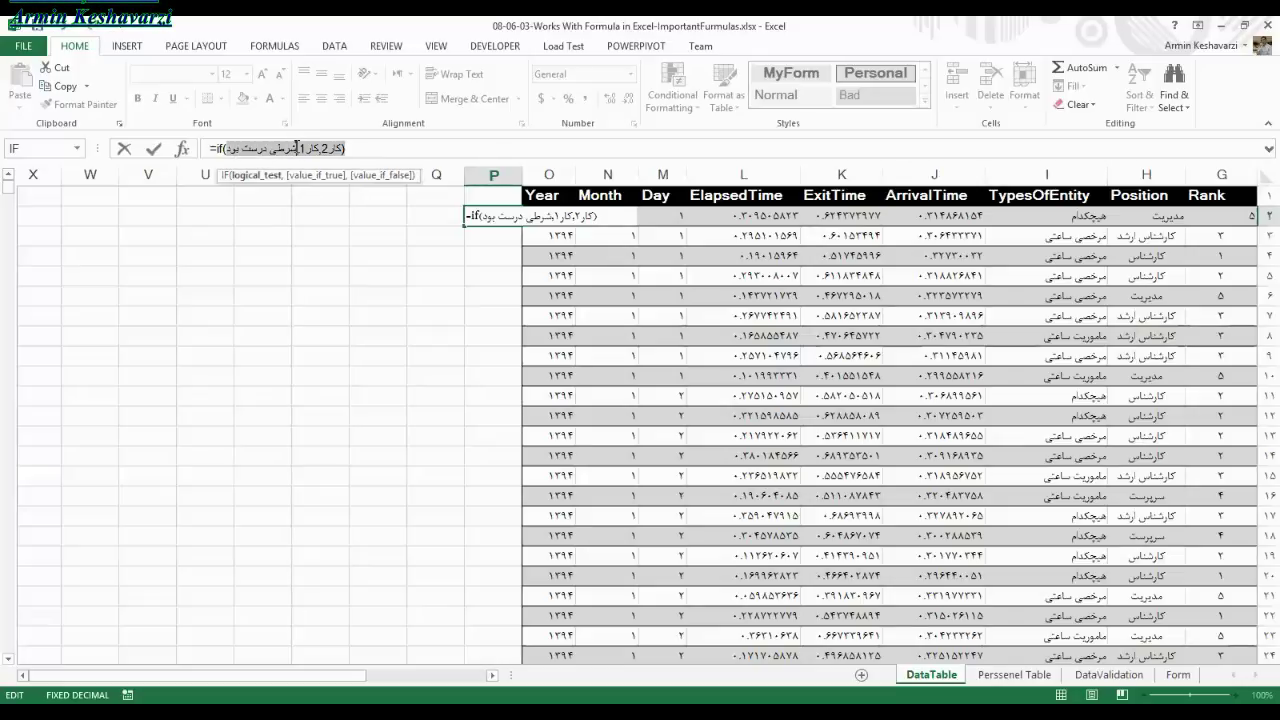
pyautogui.press('BackSpace')
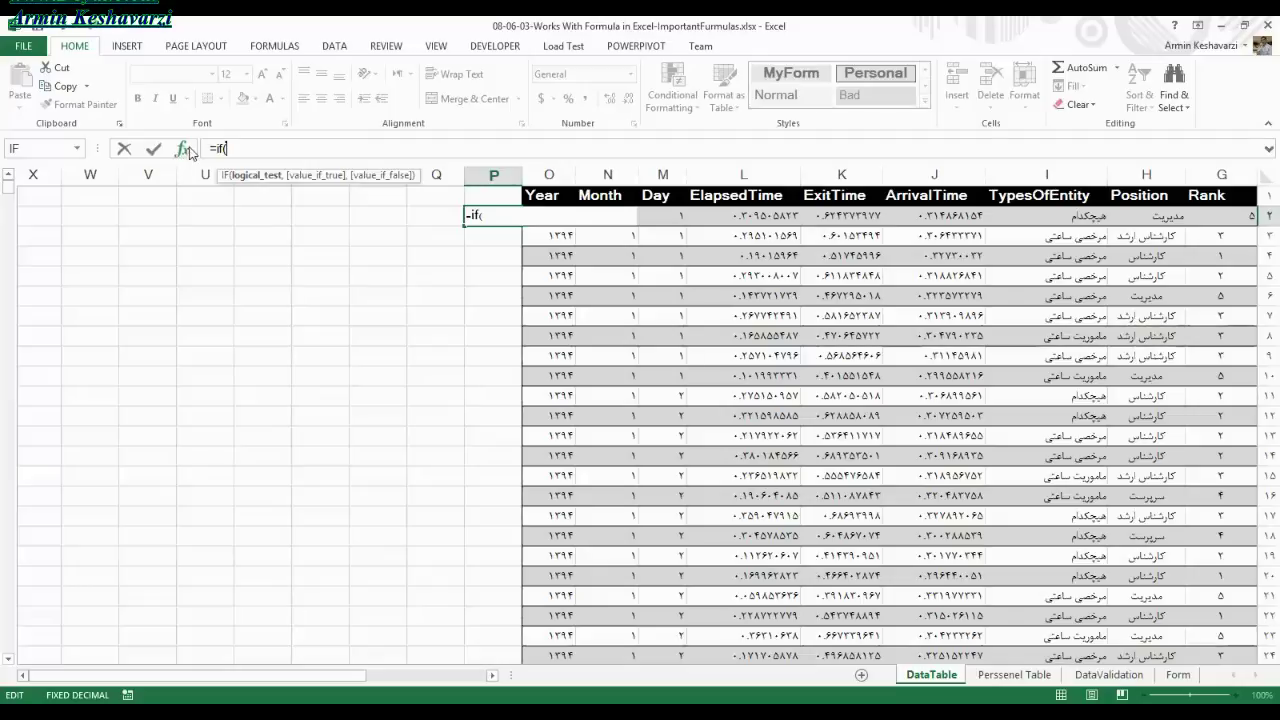
pyautogui.click(182, 148)
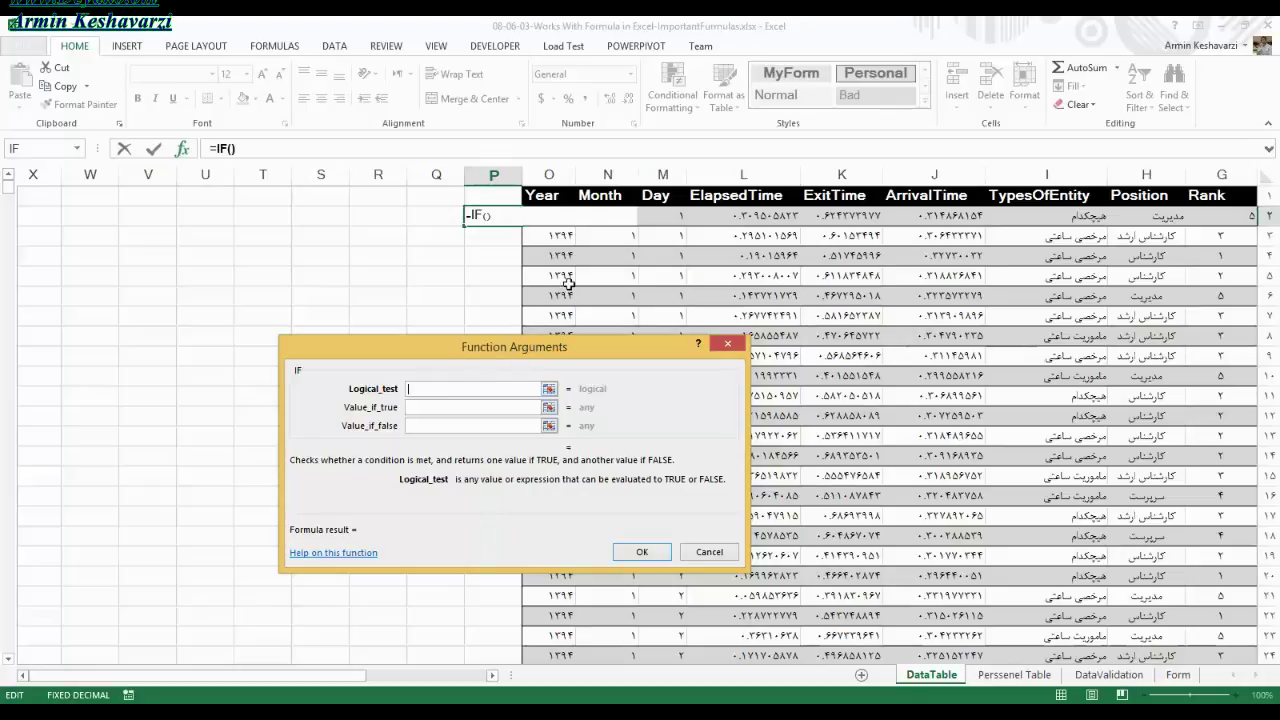
pyautogui.click(678, 219)
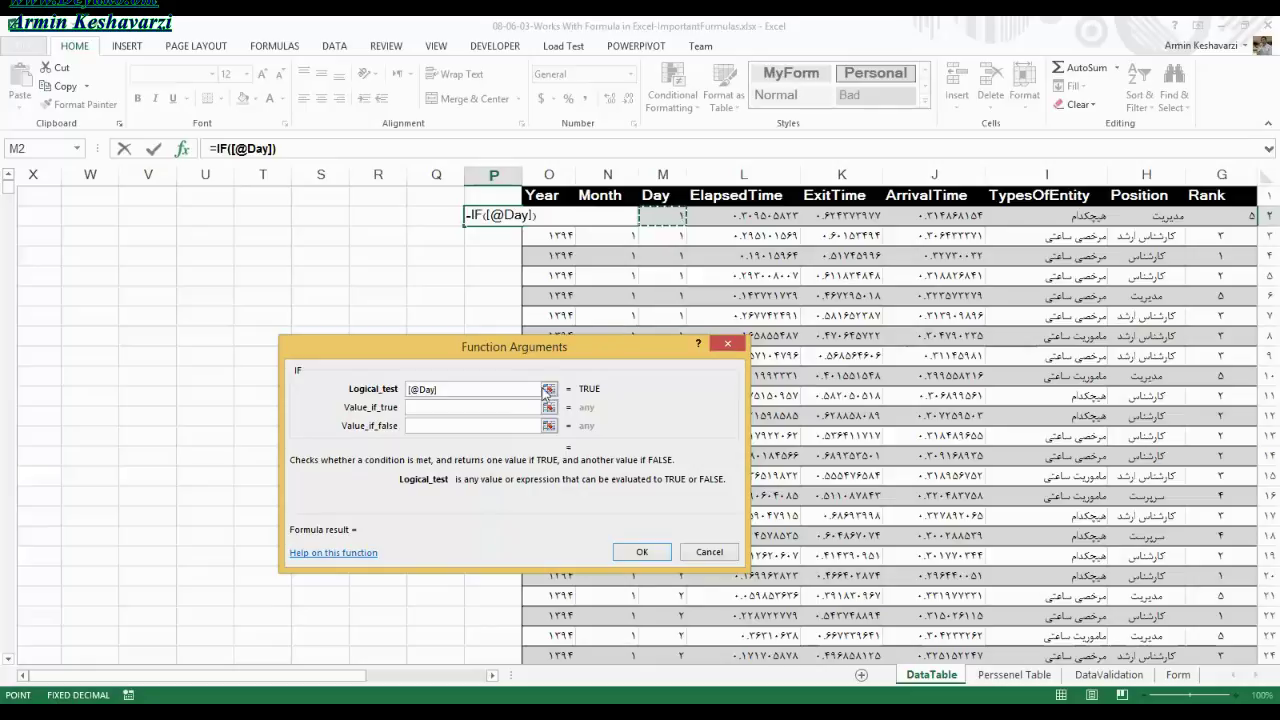
pyautogui.write('=1')
pyautogui.click(511, 410)
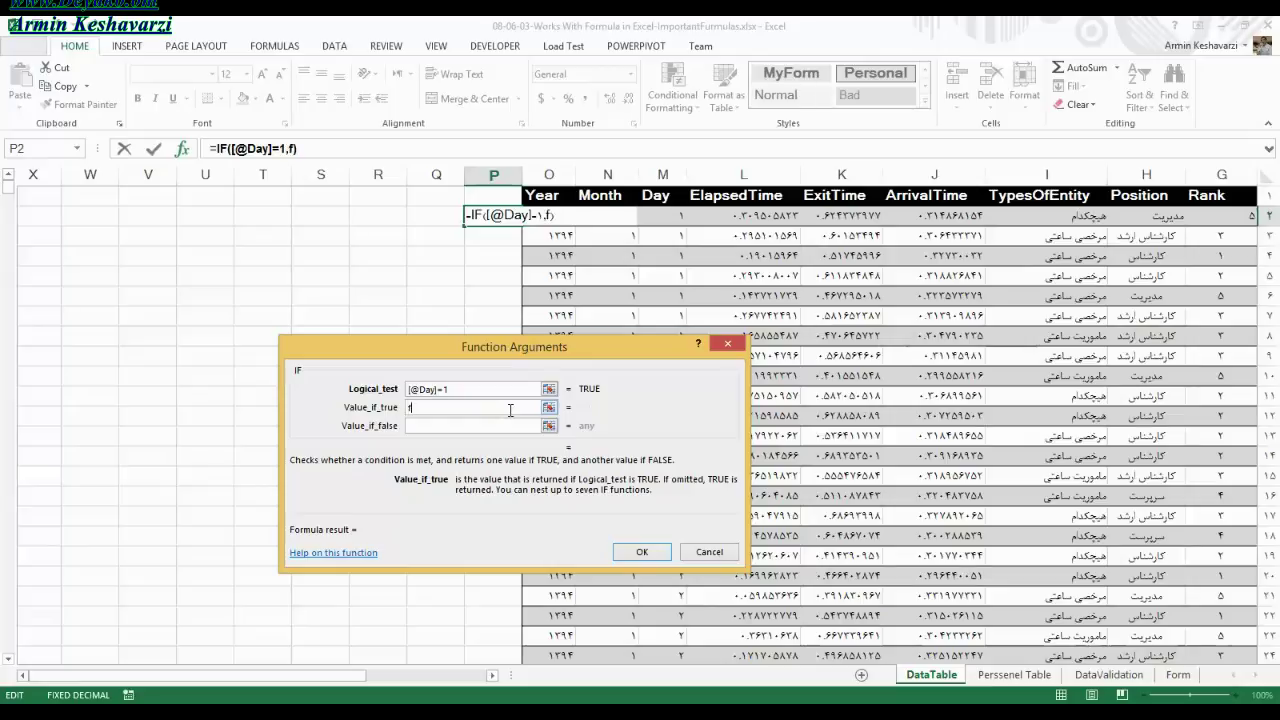
pyautogui.write('برابر')
pyautogui.write('ر با ')
pyautogui.write('یک است')
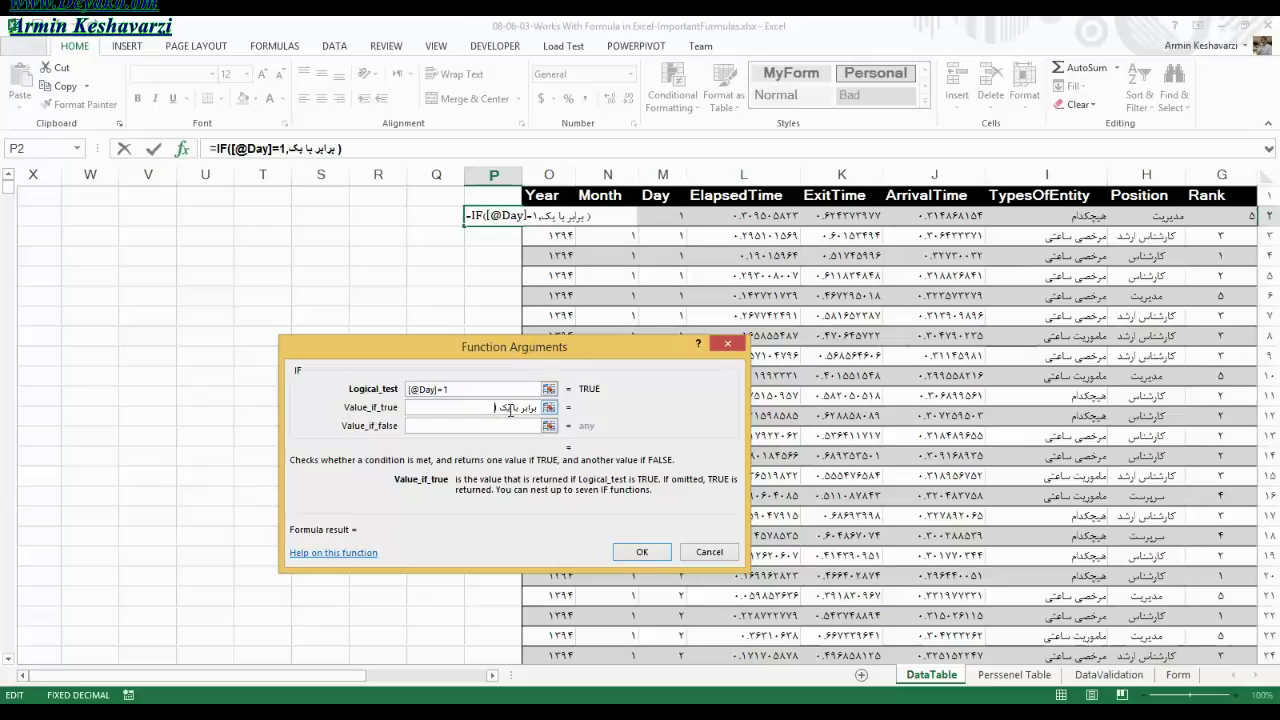
pyautogui.click(513, 427)
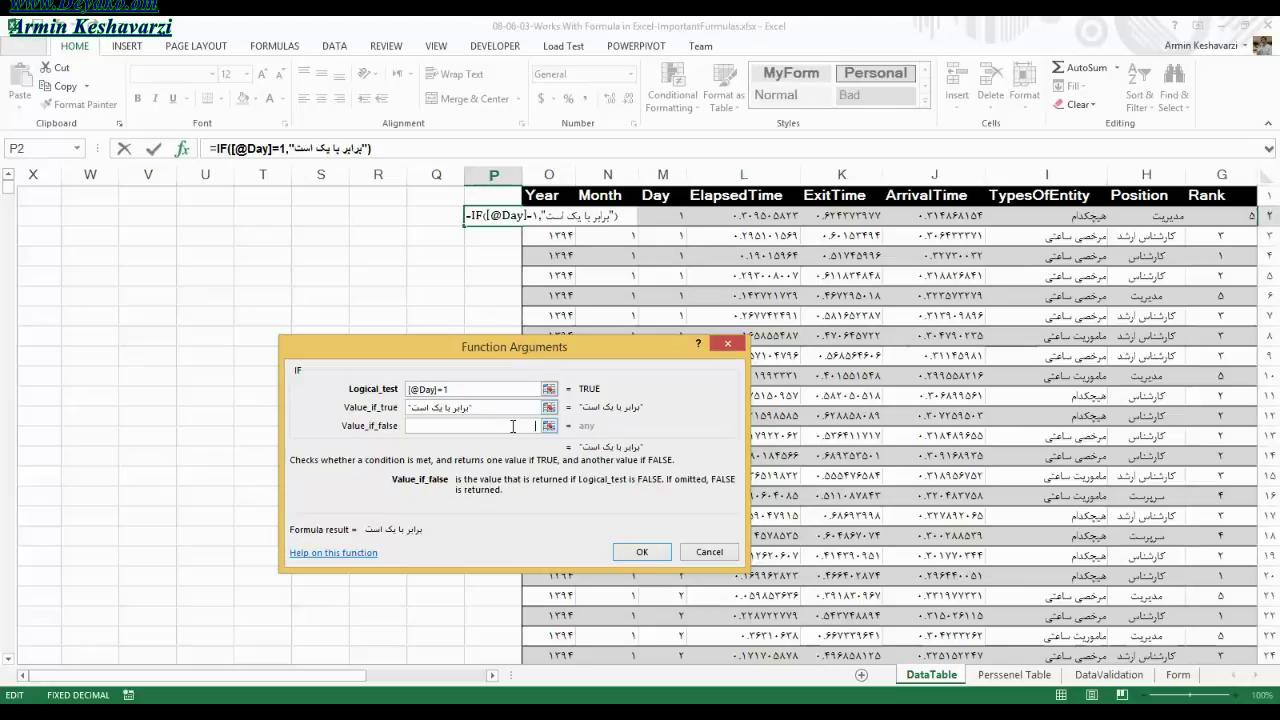
pyautogui.write('برابر با یک نیست')
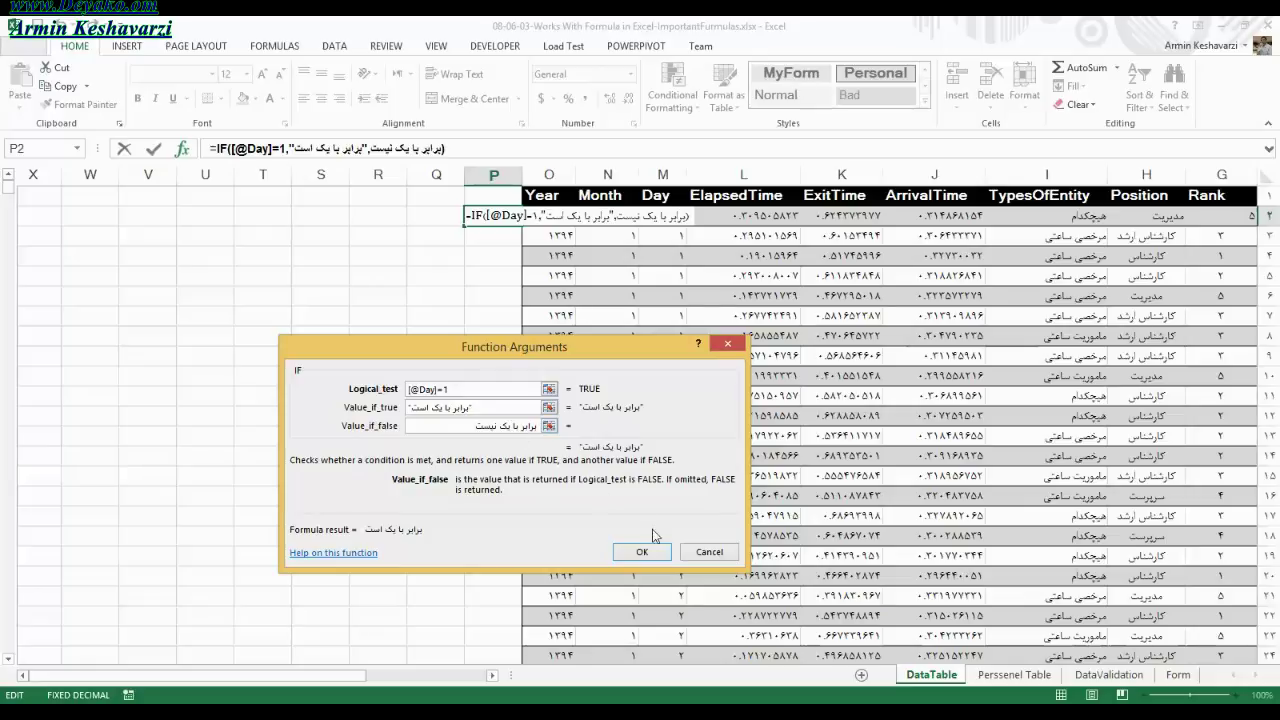
pyautogui.click(642, 552)
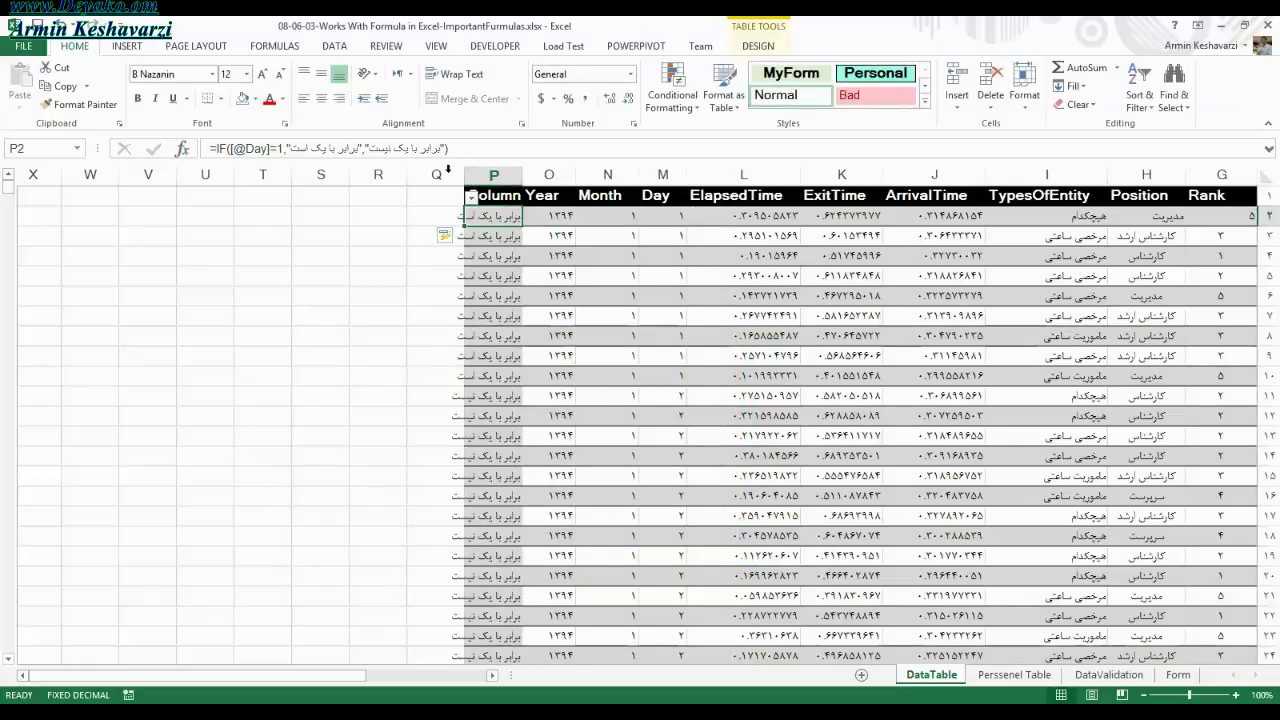
# - Widen column P and spot-check its messages against Day 1 and Day 2 rows, ending on P2
pyautogui.moveTo(465, 174); pyautogui.dragTo(443, 174)
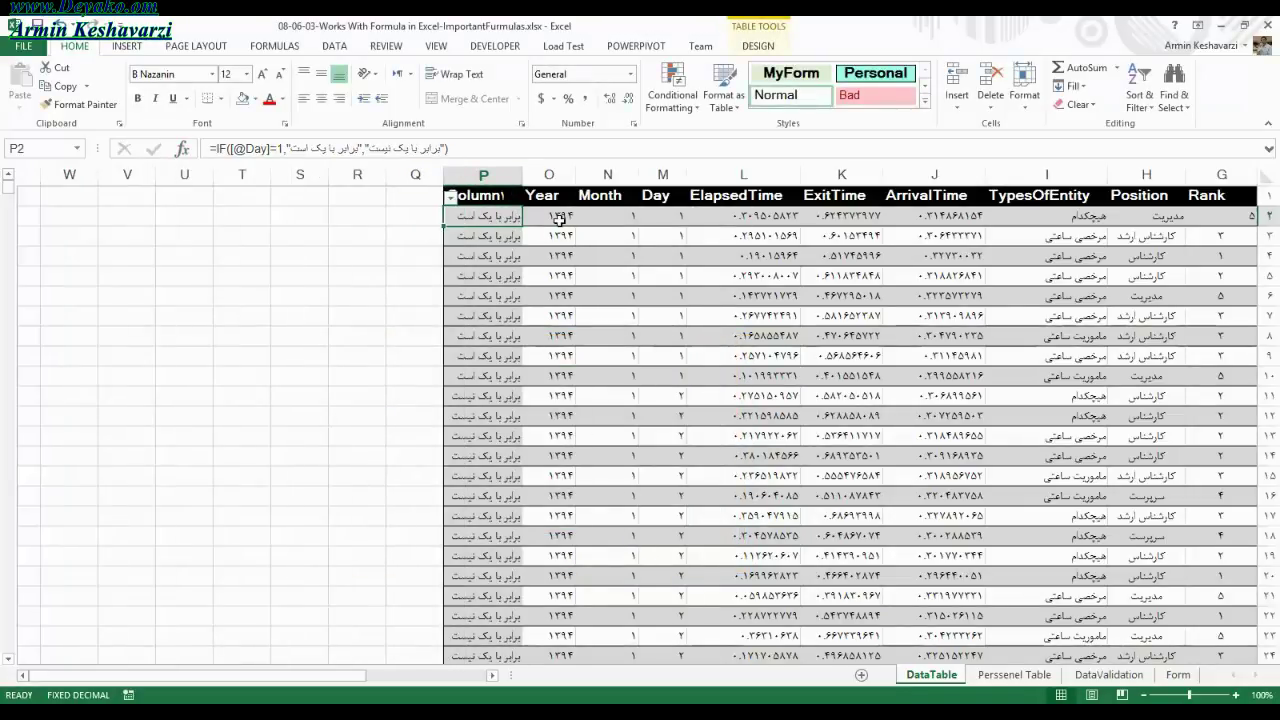
pyautogui.click(620, 219)
pyautogui.click(690, 218)
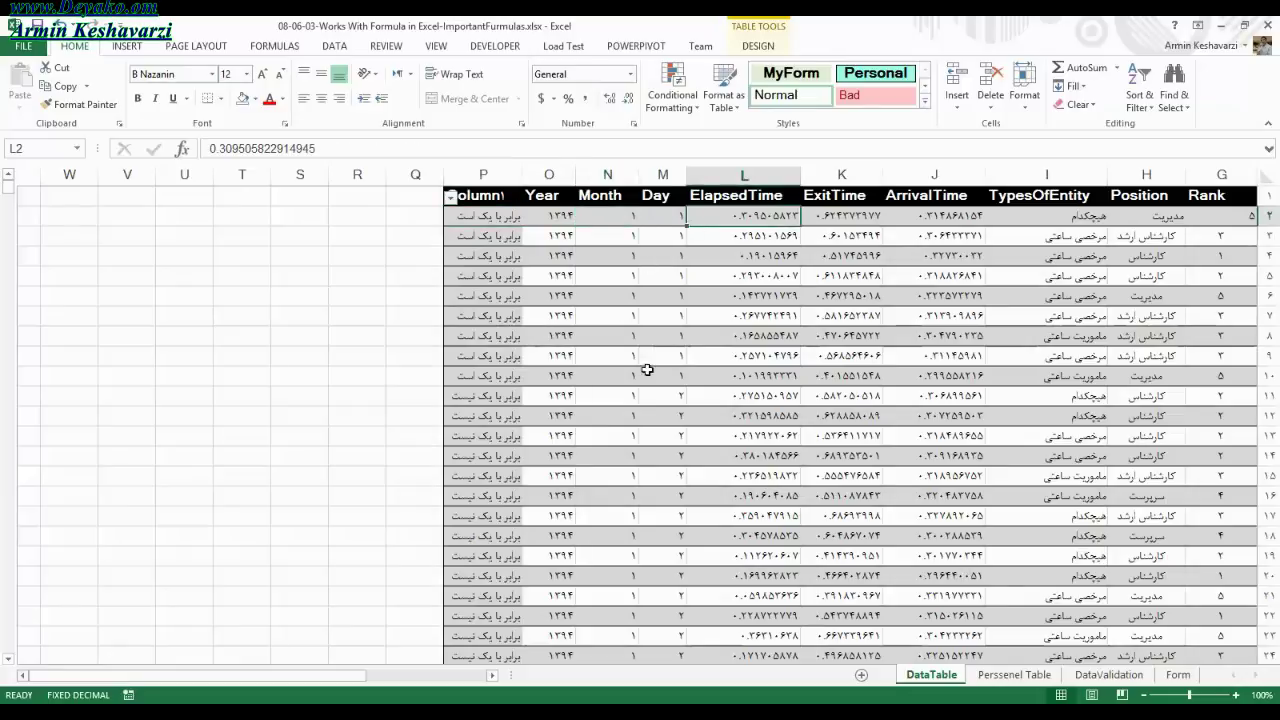
pyautogui.click(671, 432)
pyautogui.click(491, 414)
pyautogui.click(491, 456)
pyautogui.click(491, 536)
pyautogui.click(491, 576)
pyautogui.click(483, 212)
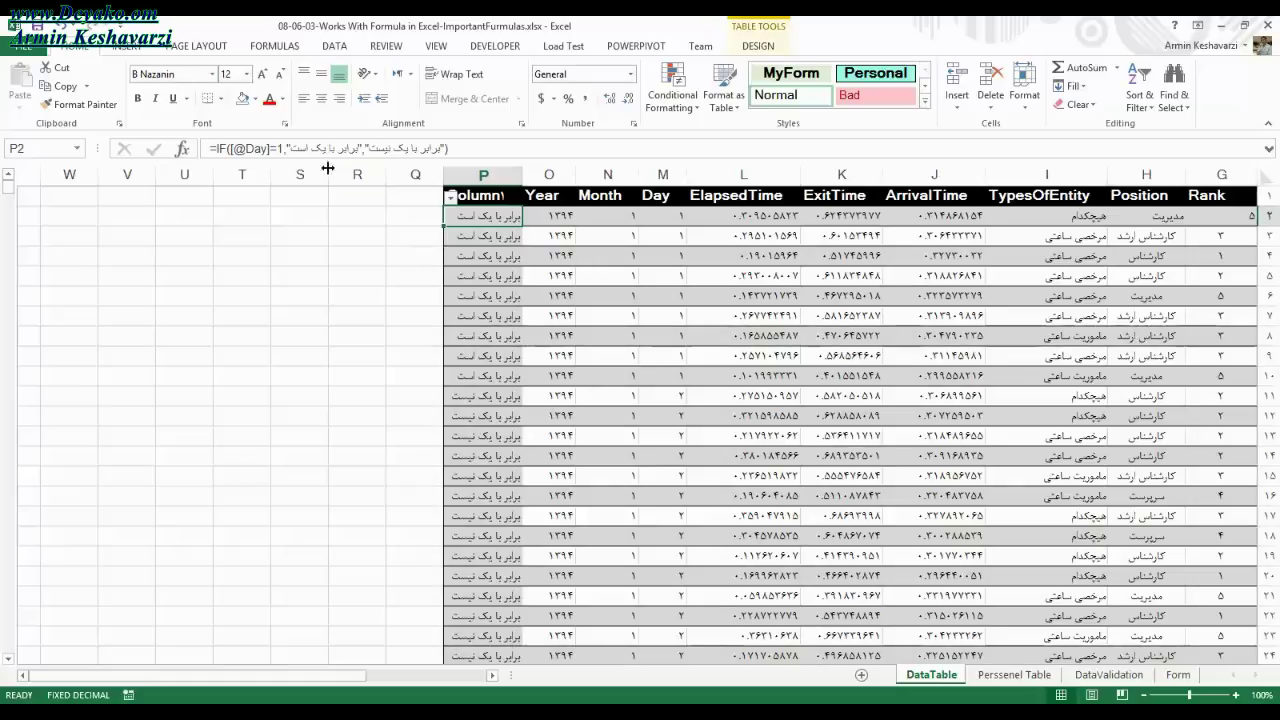
# - Reopen the IF's Function Arguments and select the Value_if_false text for replacement
pyautogui.click(366, 147)
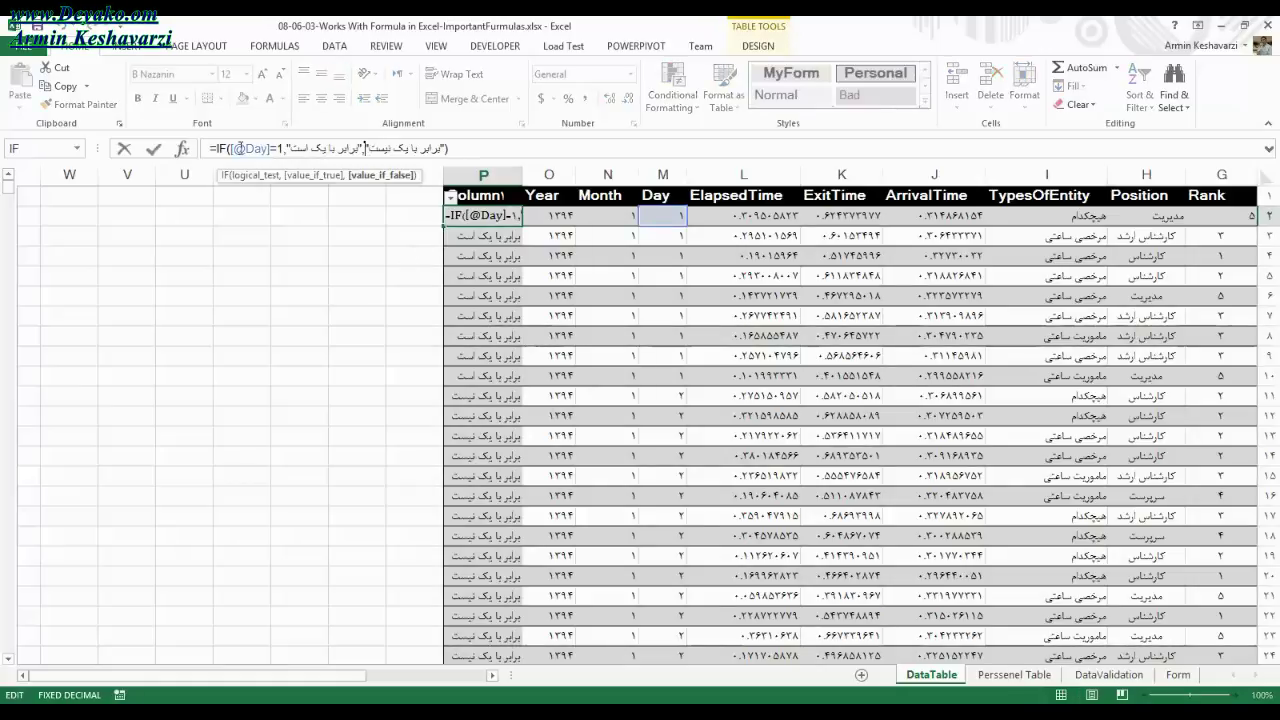
pyautogui.click(196, 150)
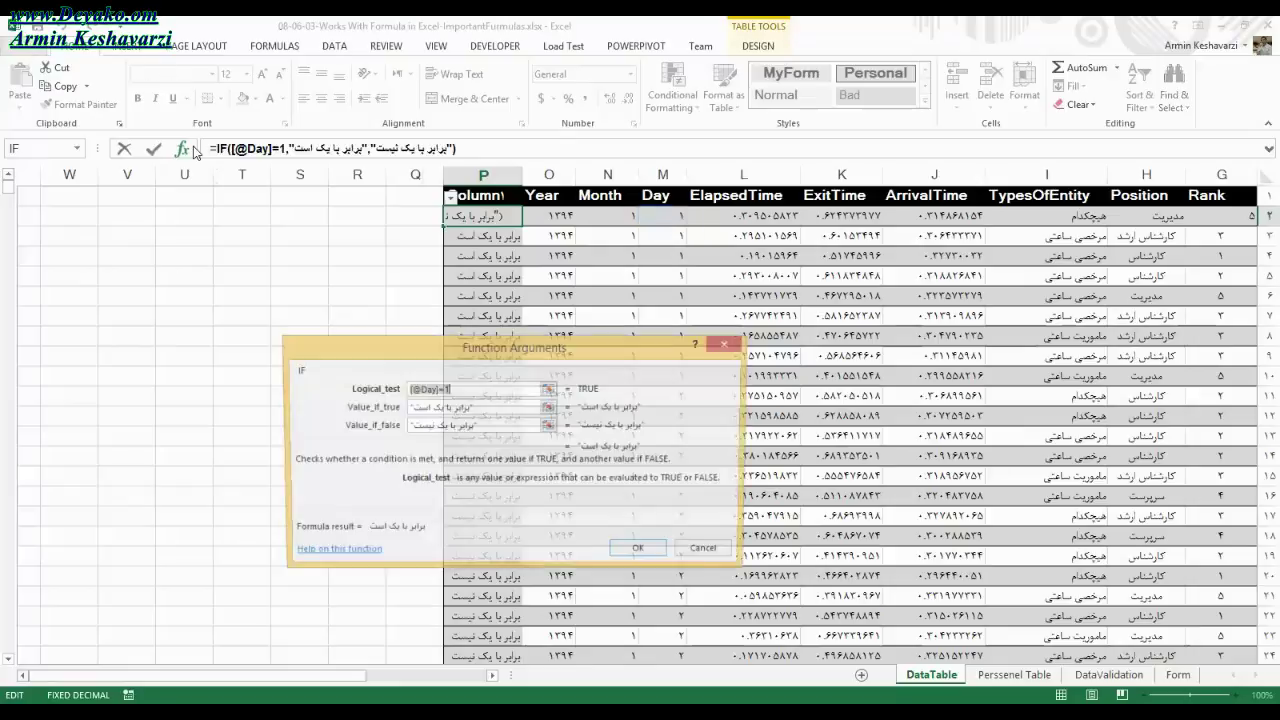
pyautogui.click(503, 427)
pyautogui.moveTo(411, 425); pyautogui.dragTo(405, 430)
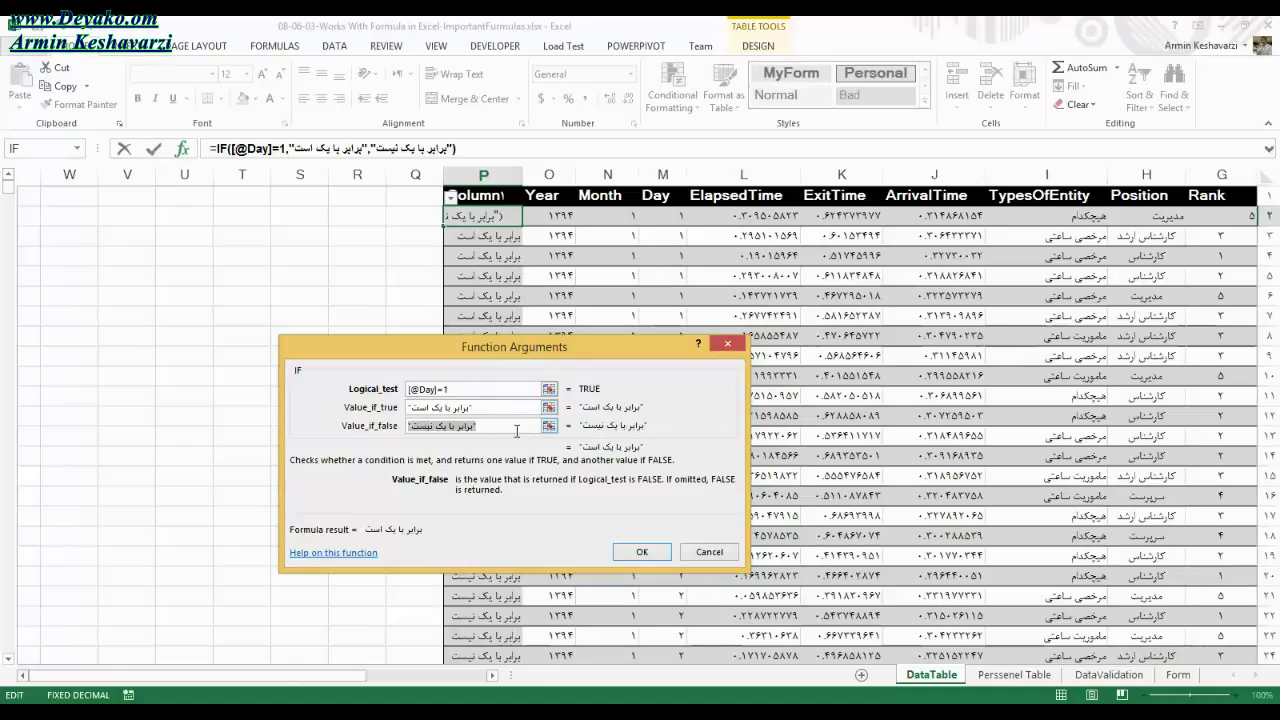
pyautogui.write('ه')
pyautogui.write('if')
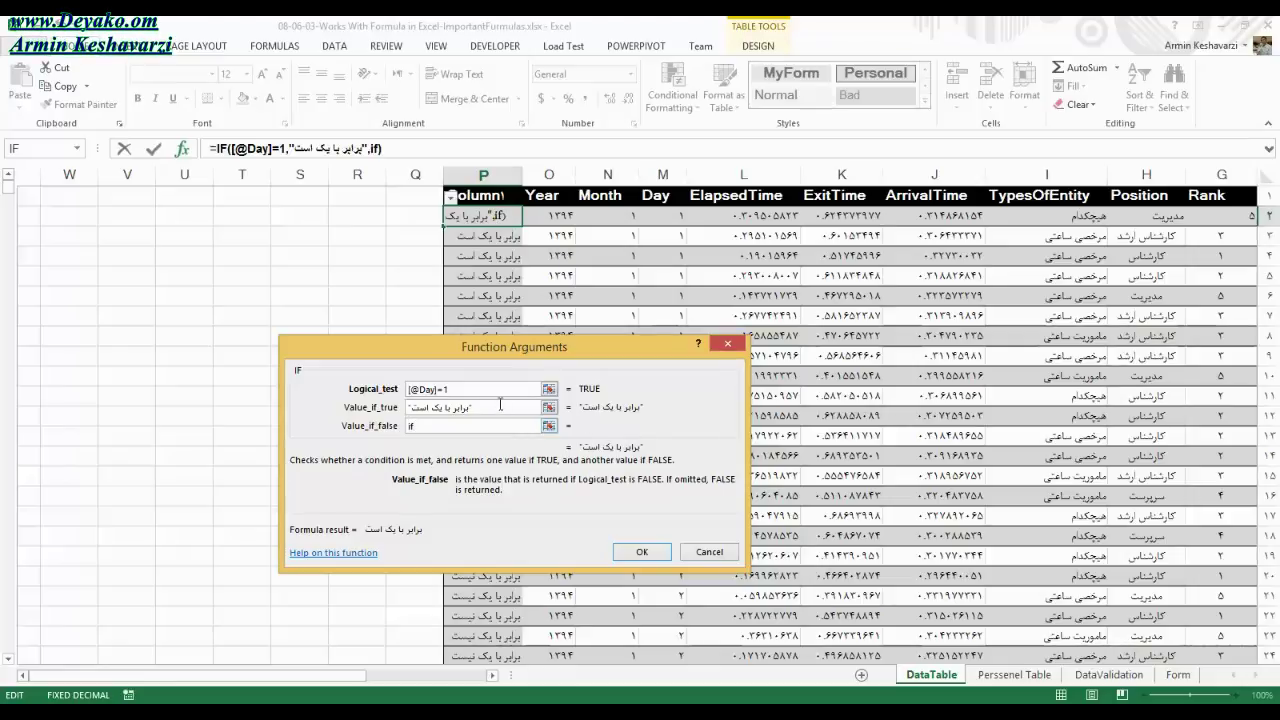
pyautogui.press('Tab')
pyautogui.click(460, 429)
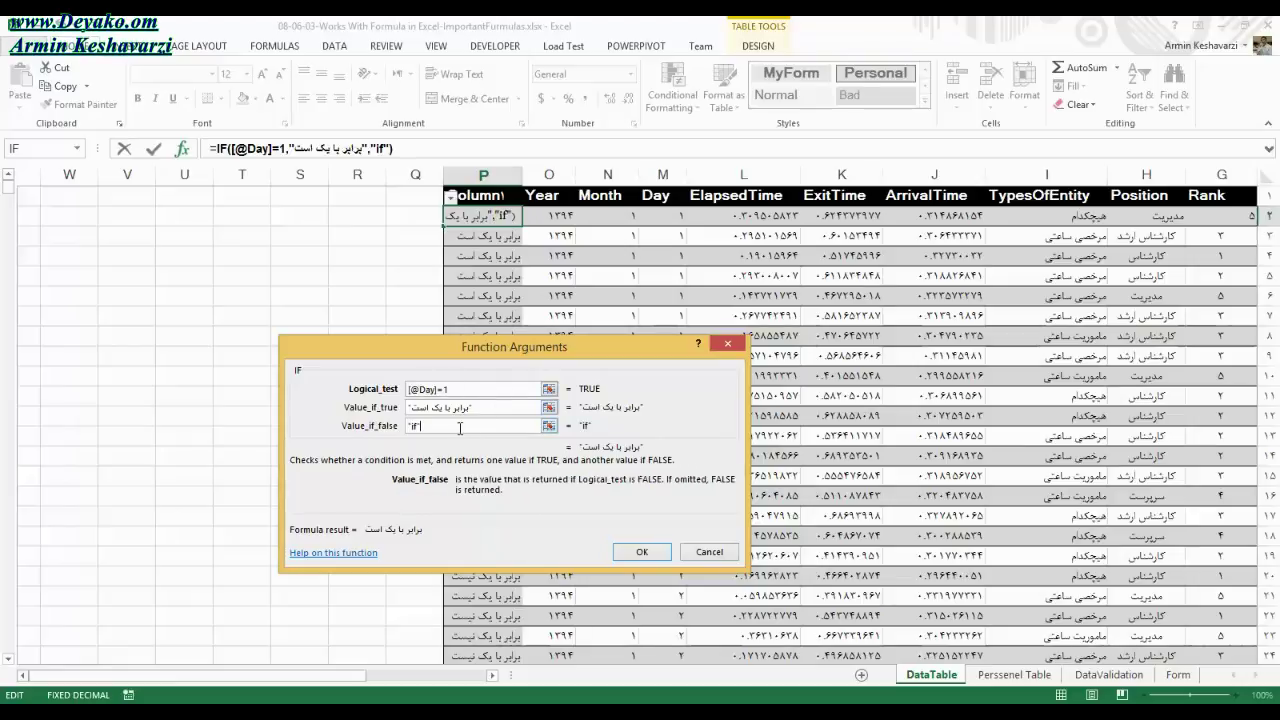
pyautogui.write('if(')
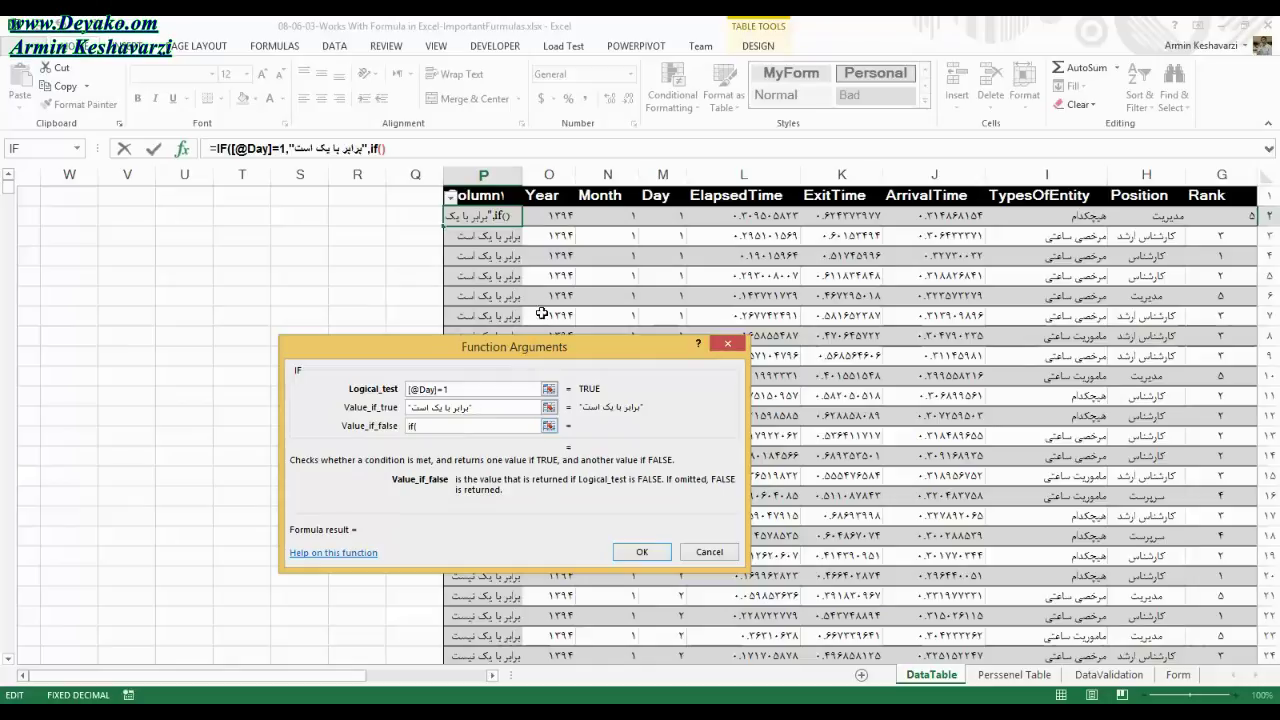
pyautogui.click(662, 216)
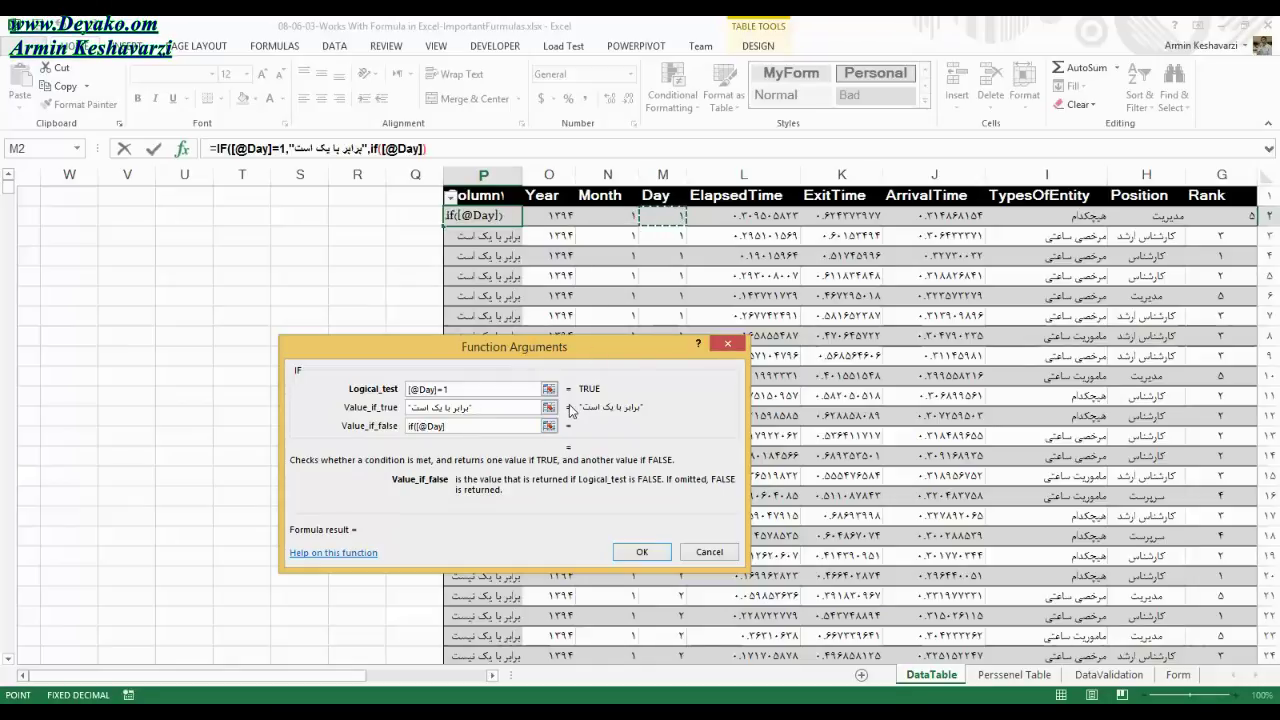
pyautogui.write('=2')
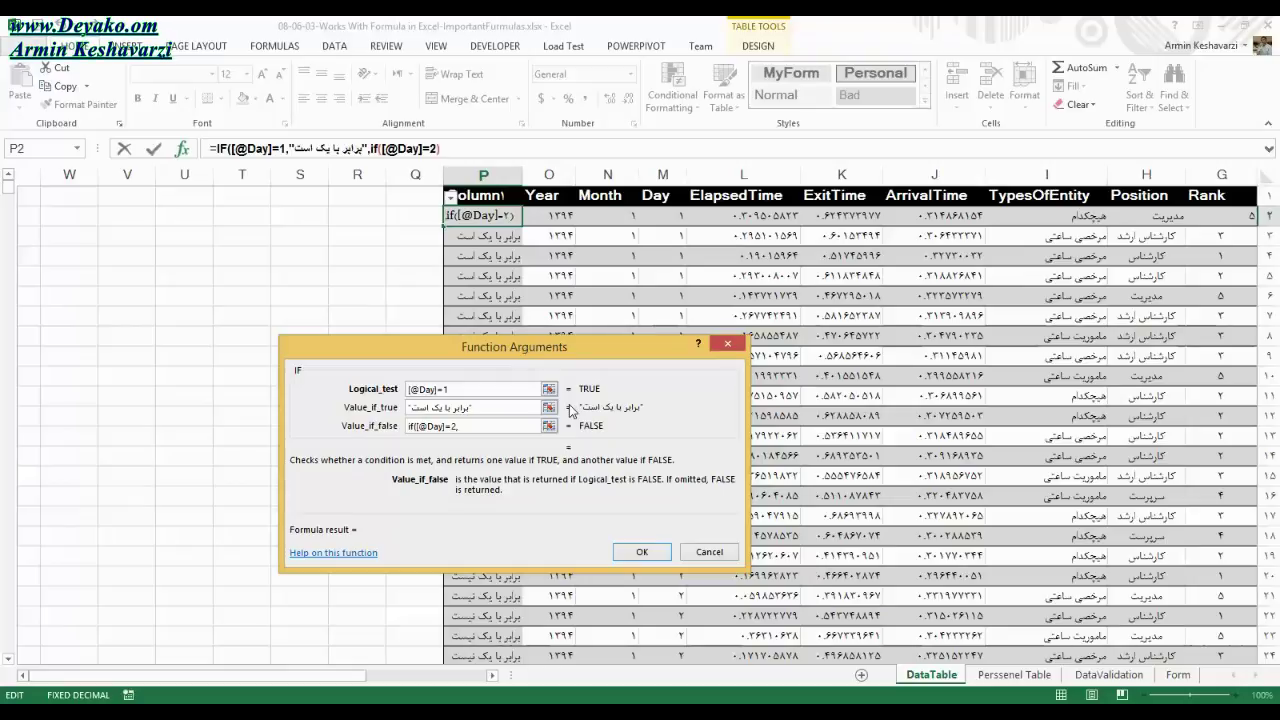
pyautogui.write(',"برابر با 2 است')
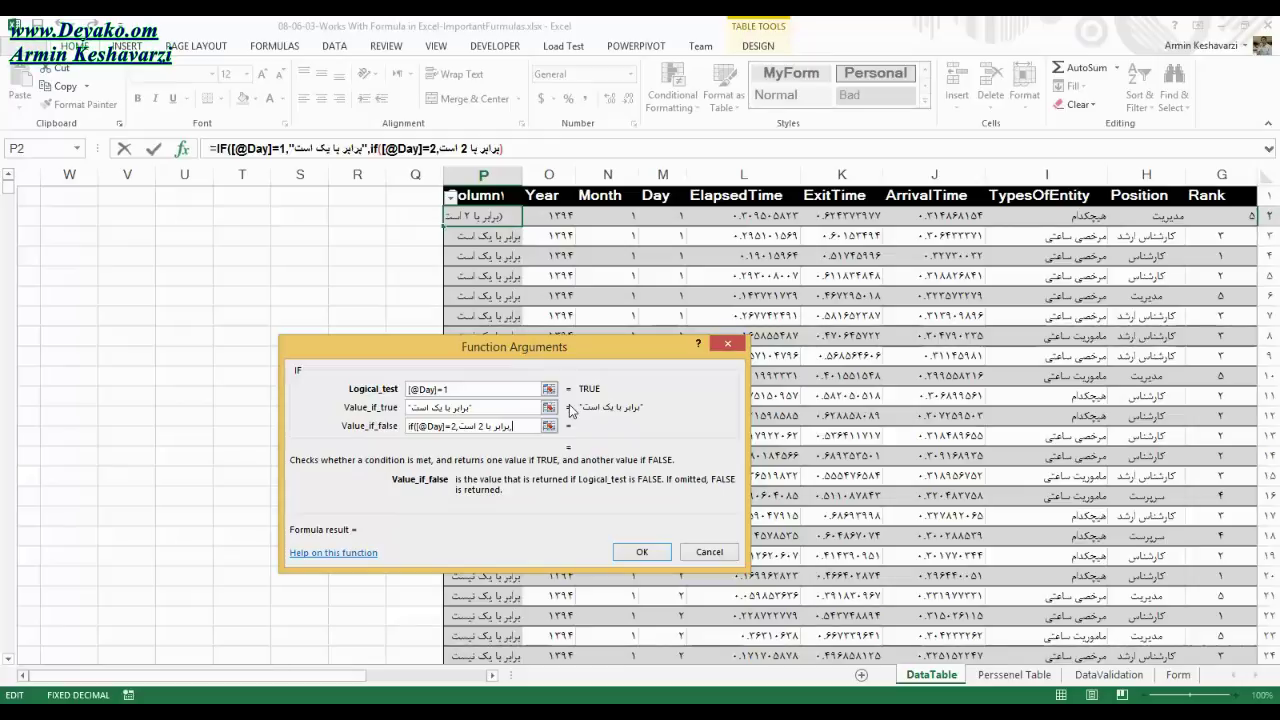
pyautogui.write('","")')
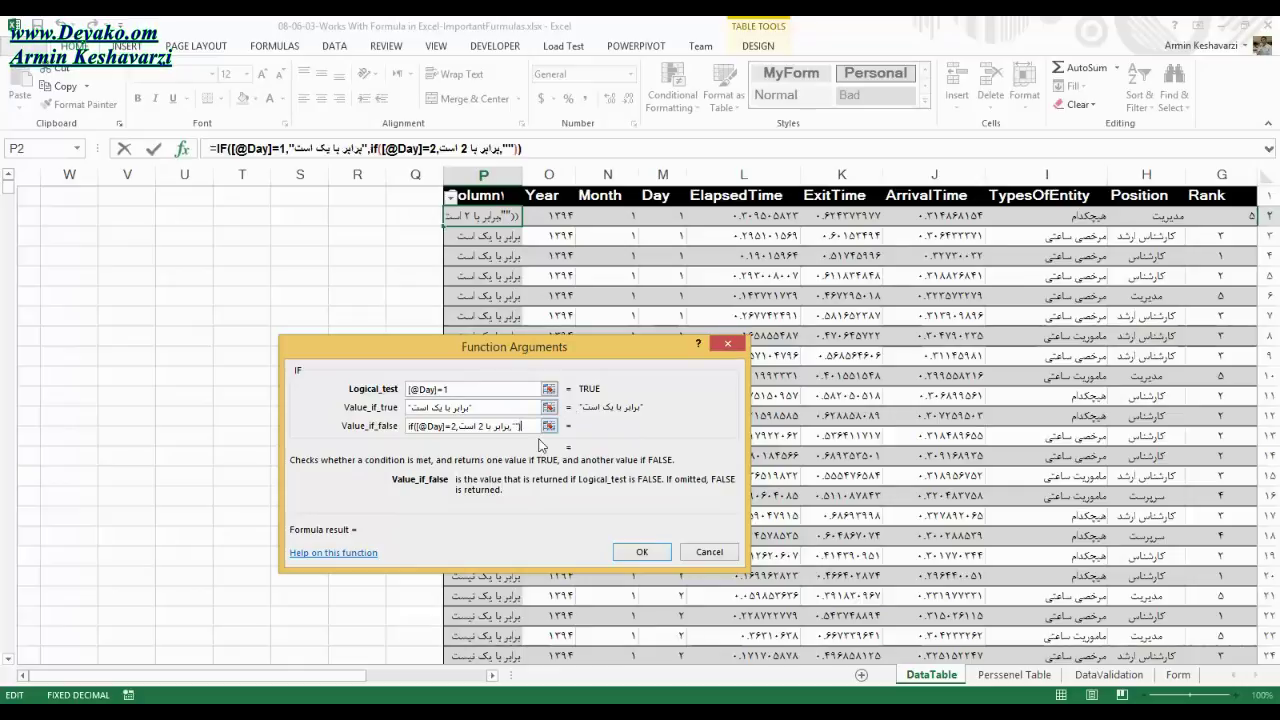
# - Try to confirm and repair the broken nested IF, then cancel so P2 keeps its original IF
pyautogui.click(643, 552)
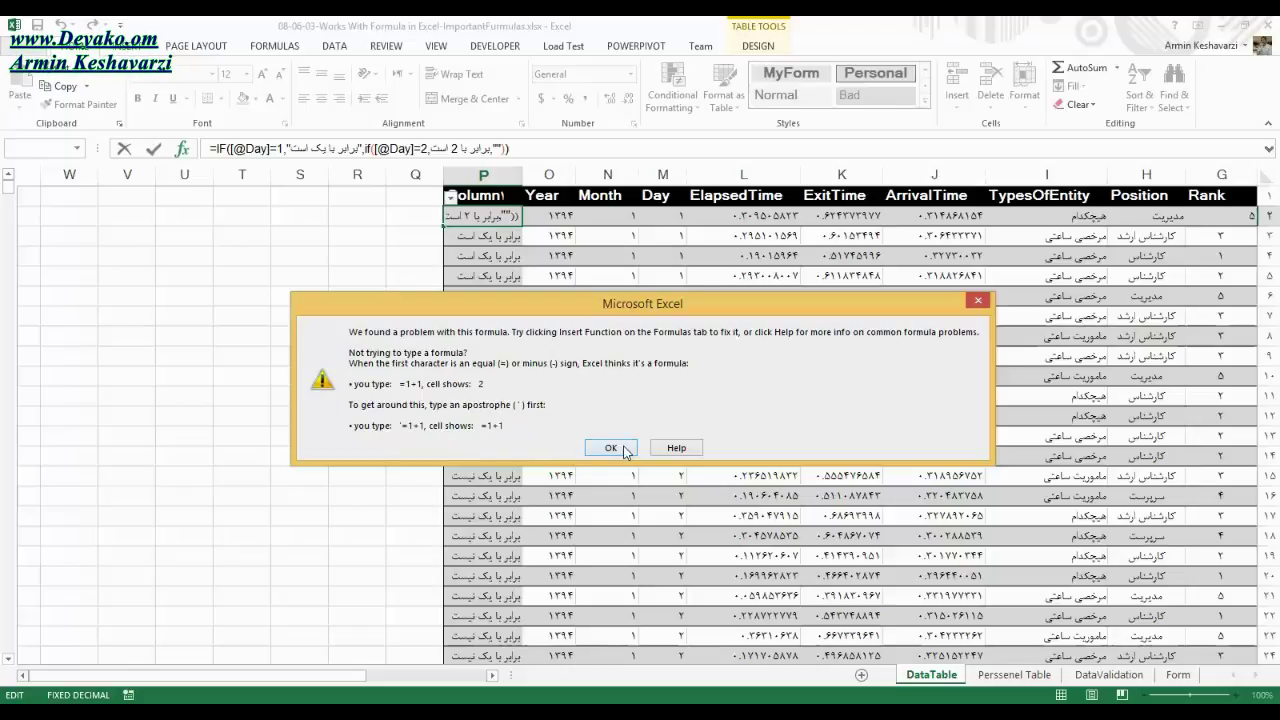
pyautogui.click(610, 446)
pyautogui.moveTo(491, 148)
pyautogui.mouseDown()
pyautogui.moveTo(437, 148)
pyautogui.moveTo(450, 148)
pyautogui.mouseUp()
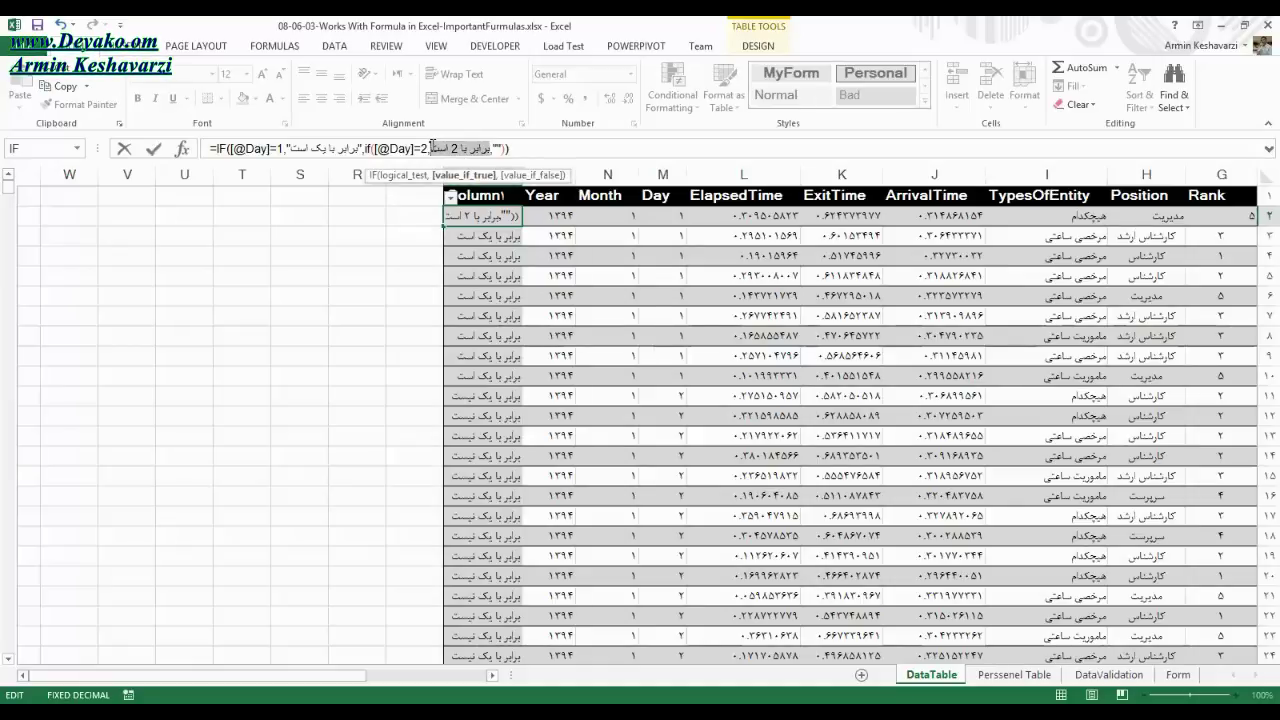
pyautogui.click(476, 150)
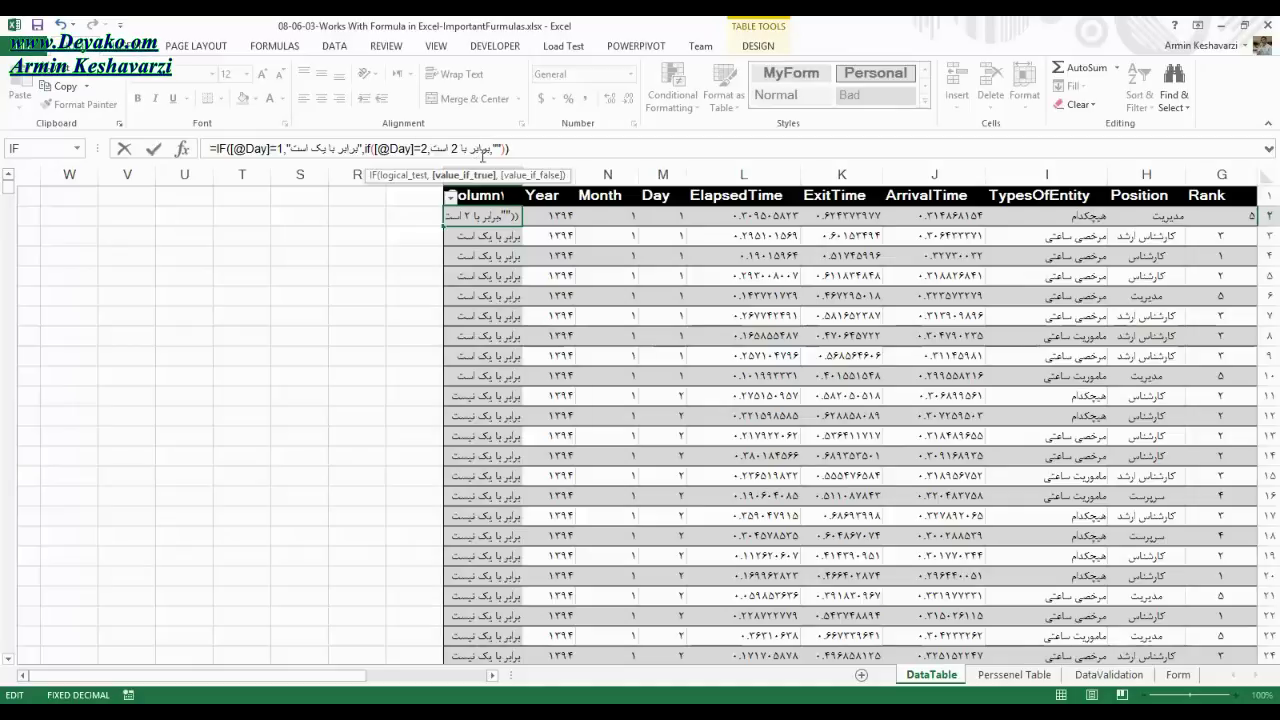
pyautogui.write('"')
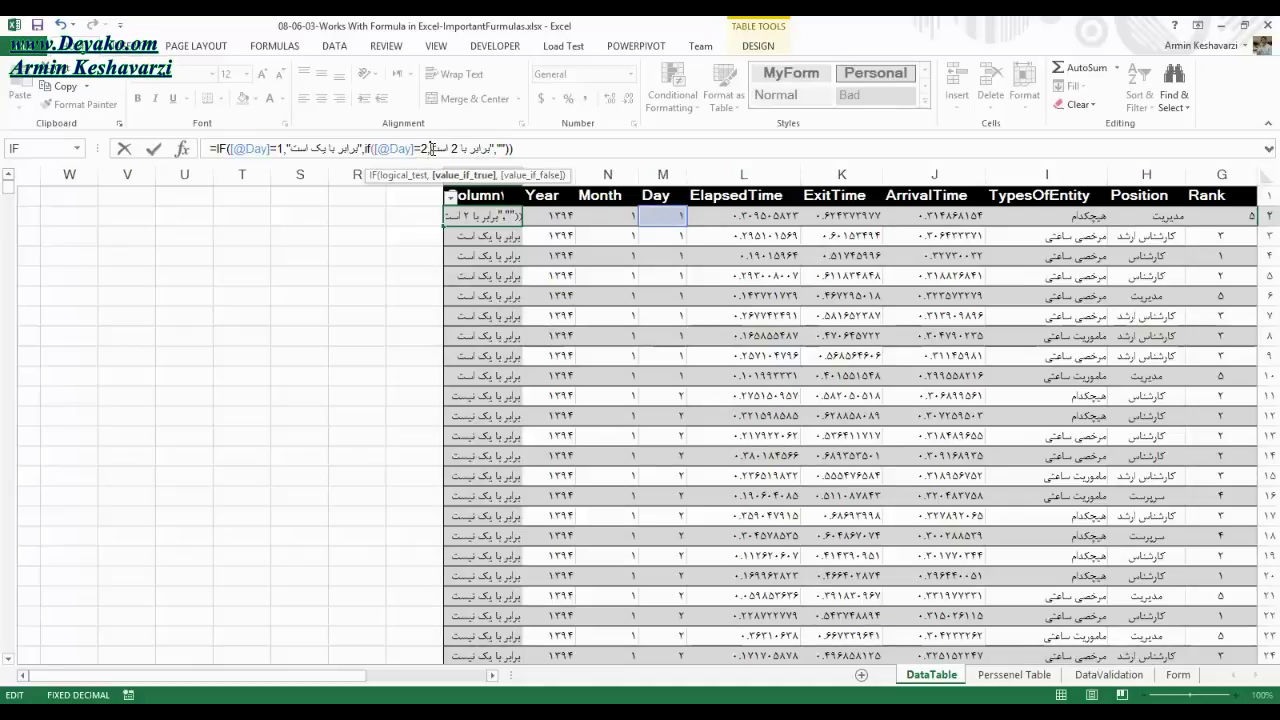
pyautogui.click(430, 148)
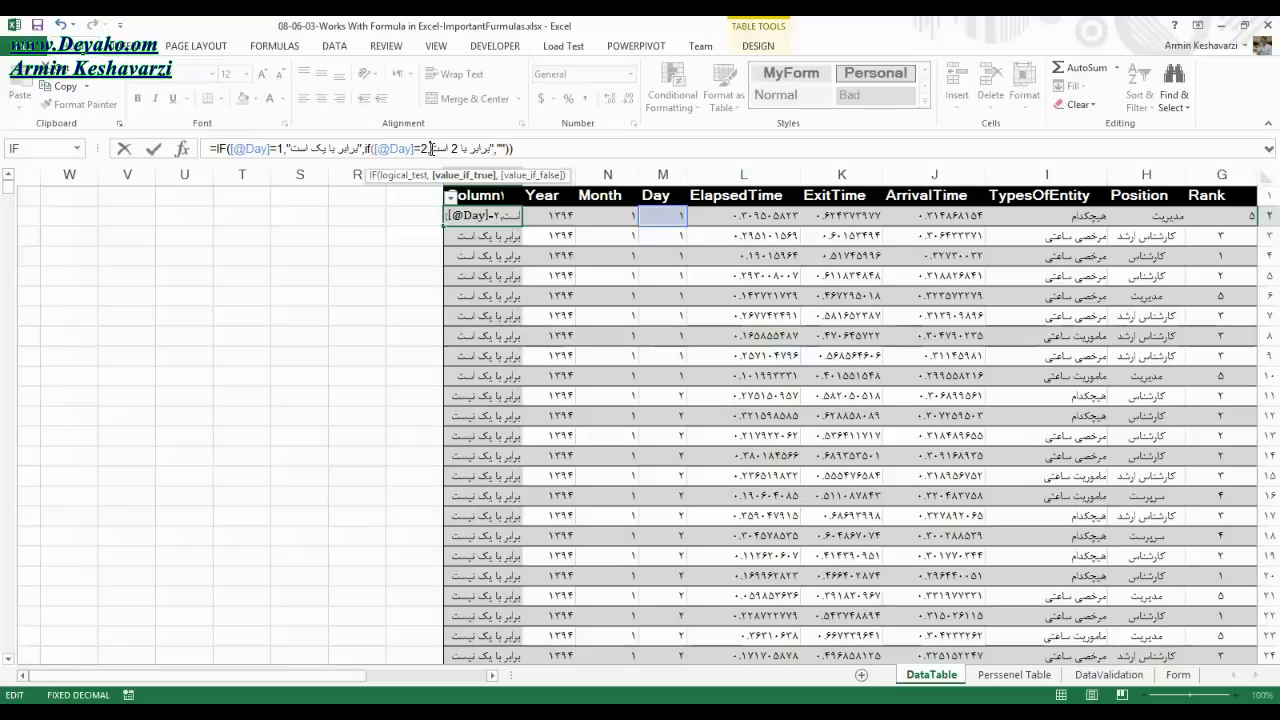
pyautogui.write(',')
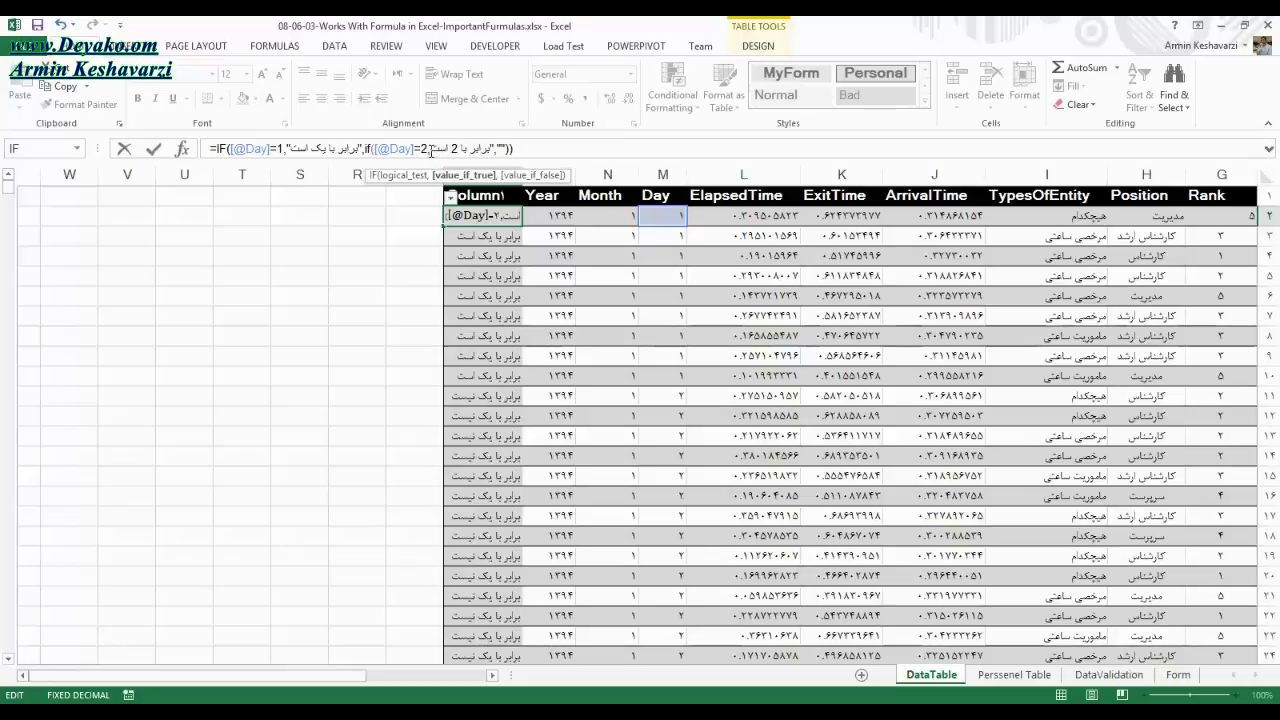
pyautogui.click(182, 149)
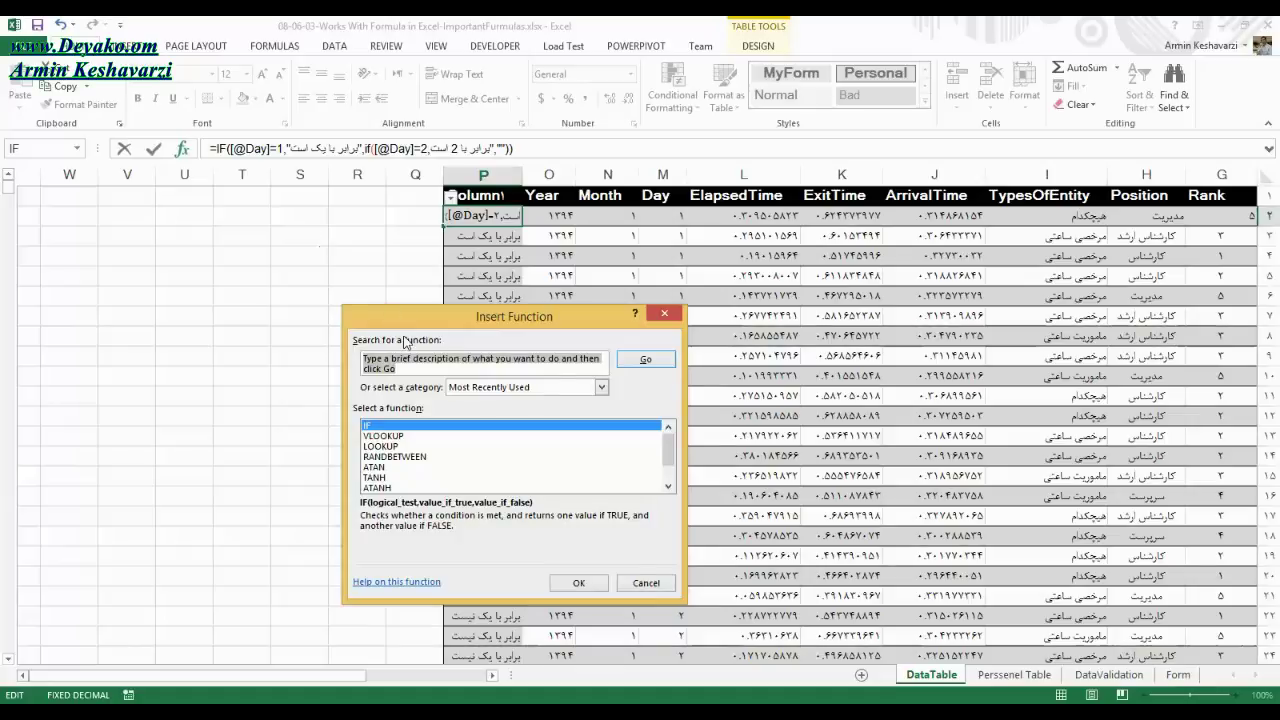
pyautogui.click(646, 583)
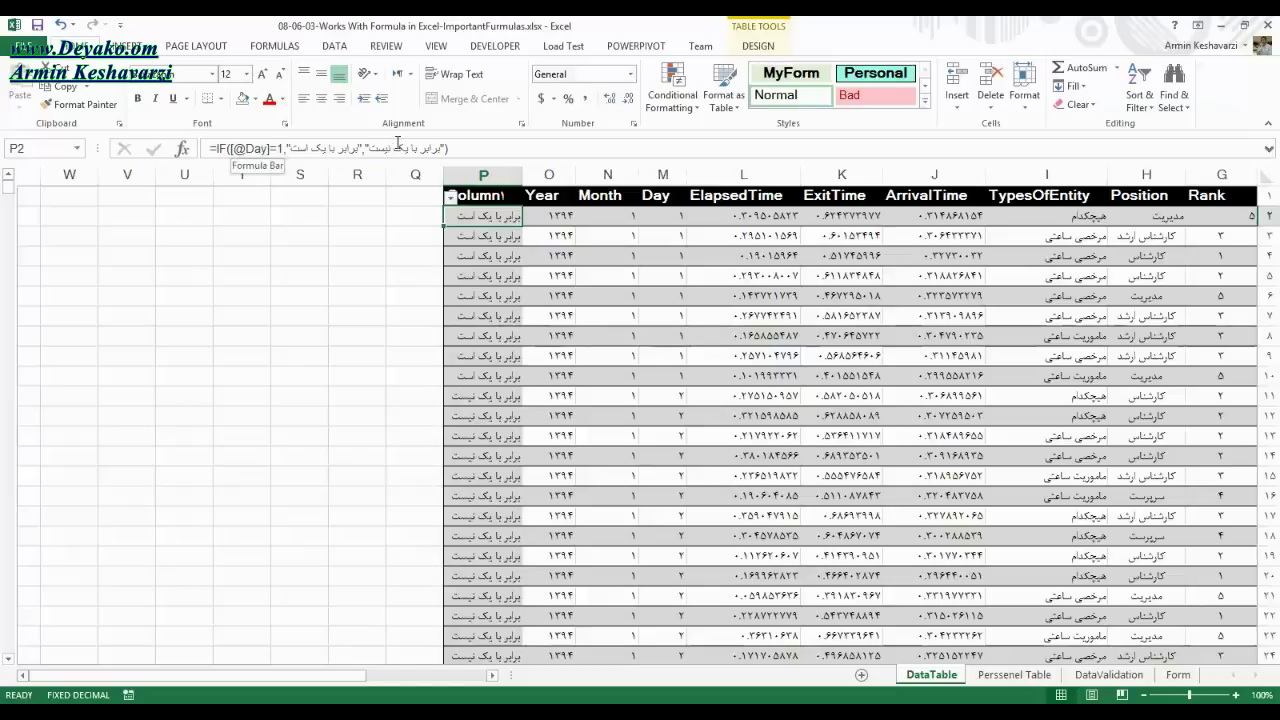
pyautogui.moveTo(362, 146); pyautogui.dragTo(449, 150)
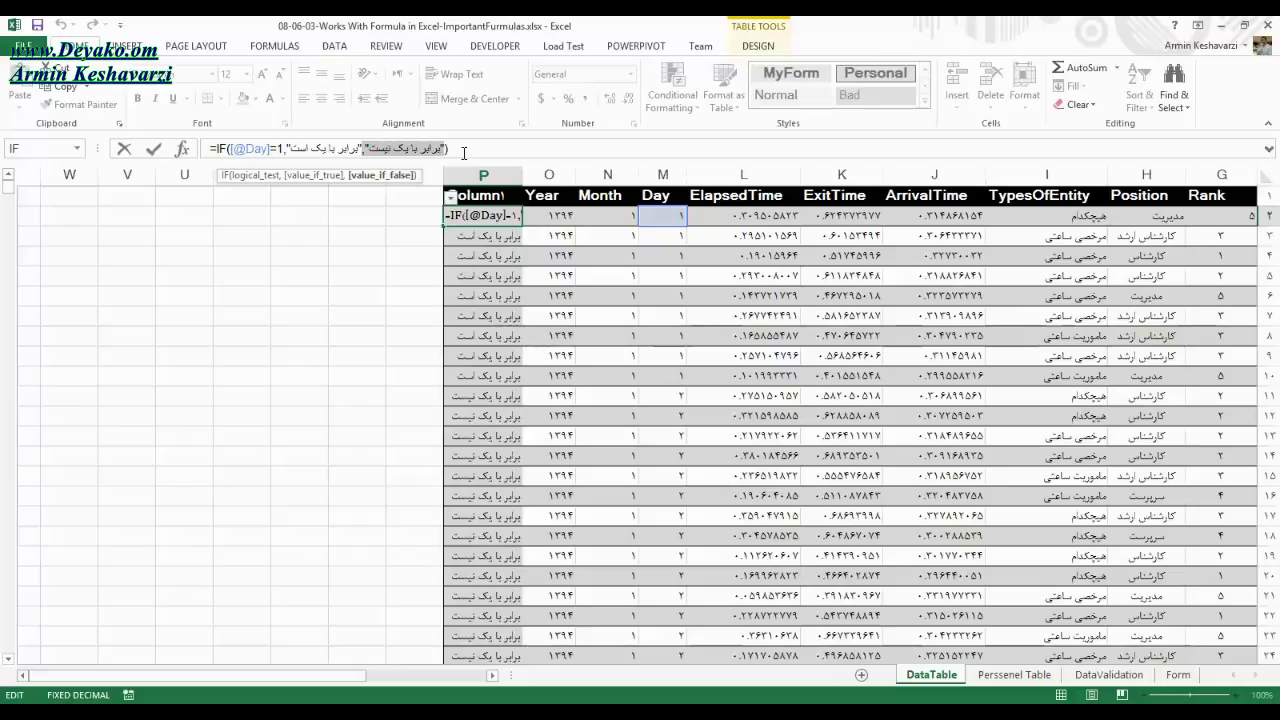
pyautogui.write('و')
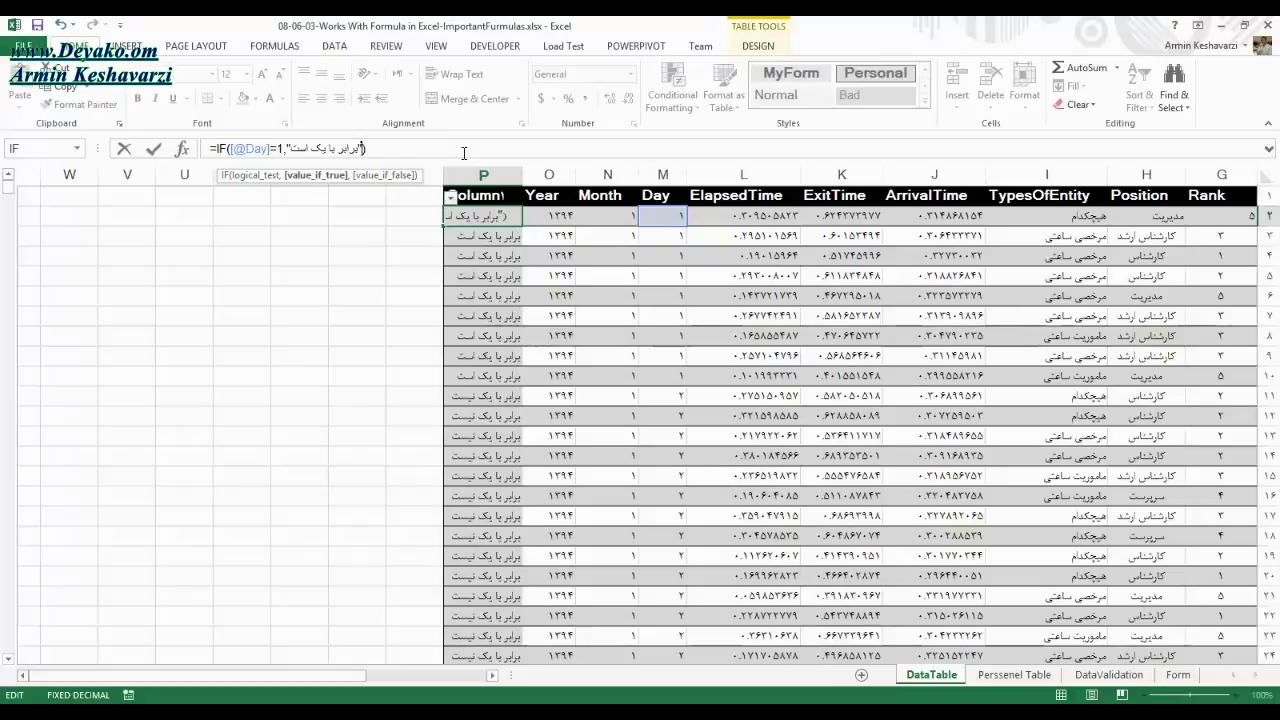
pyautogui.write(',')
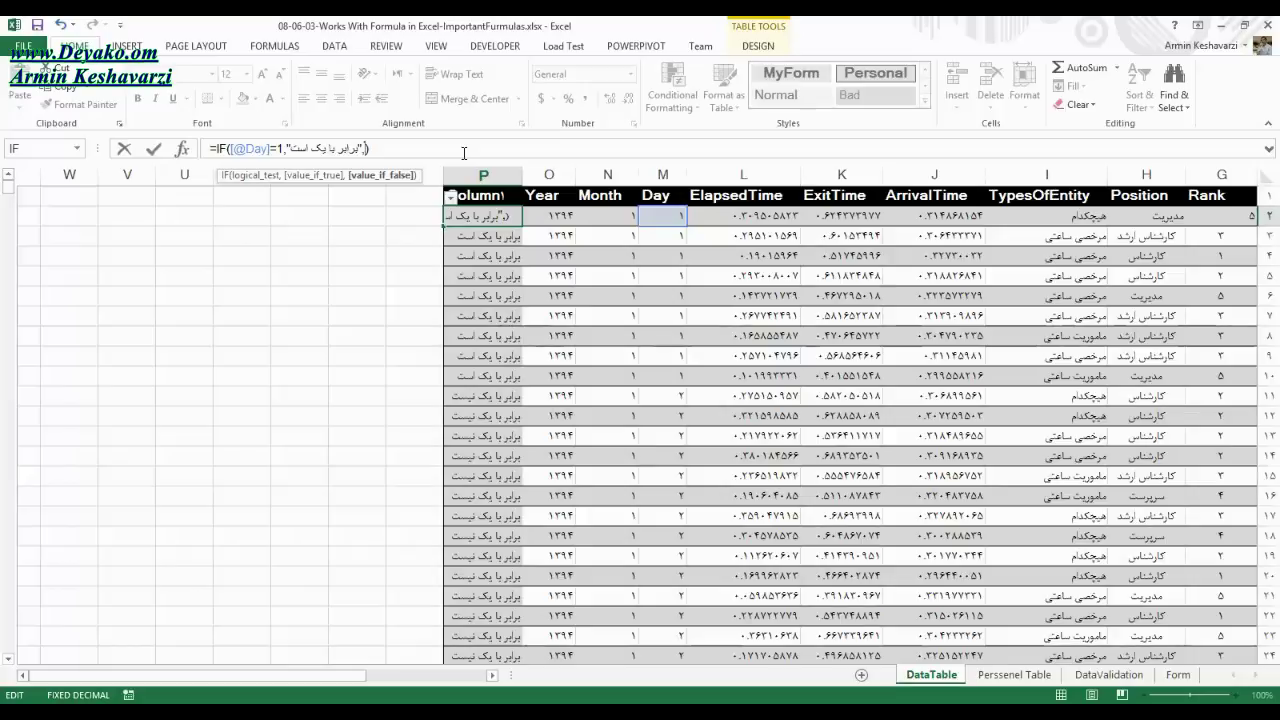
pyautogui.write('if(')
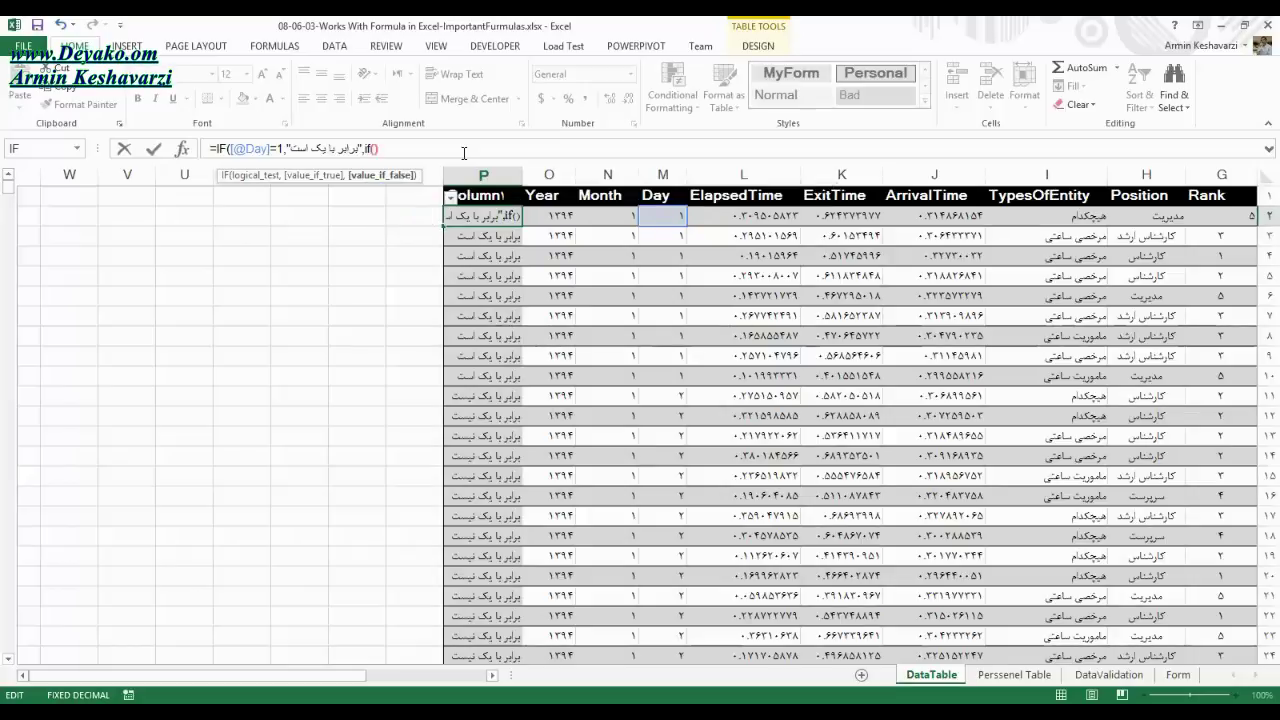
pyautogui.press('Left')
pyautogui.click(661, 219)
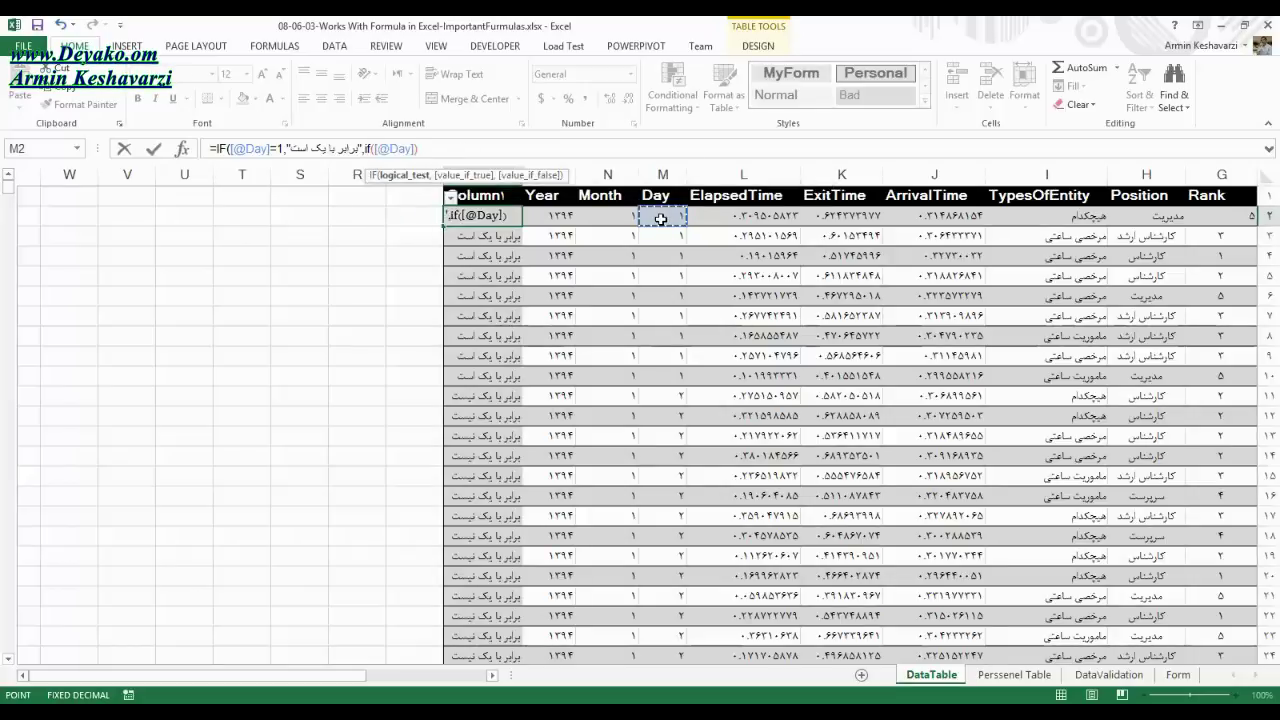
pyautogui.write('=2,')
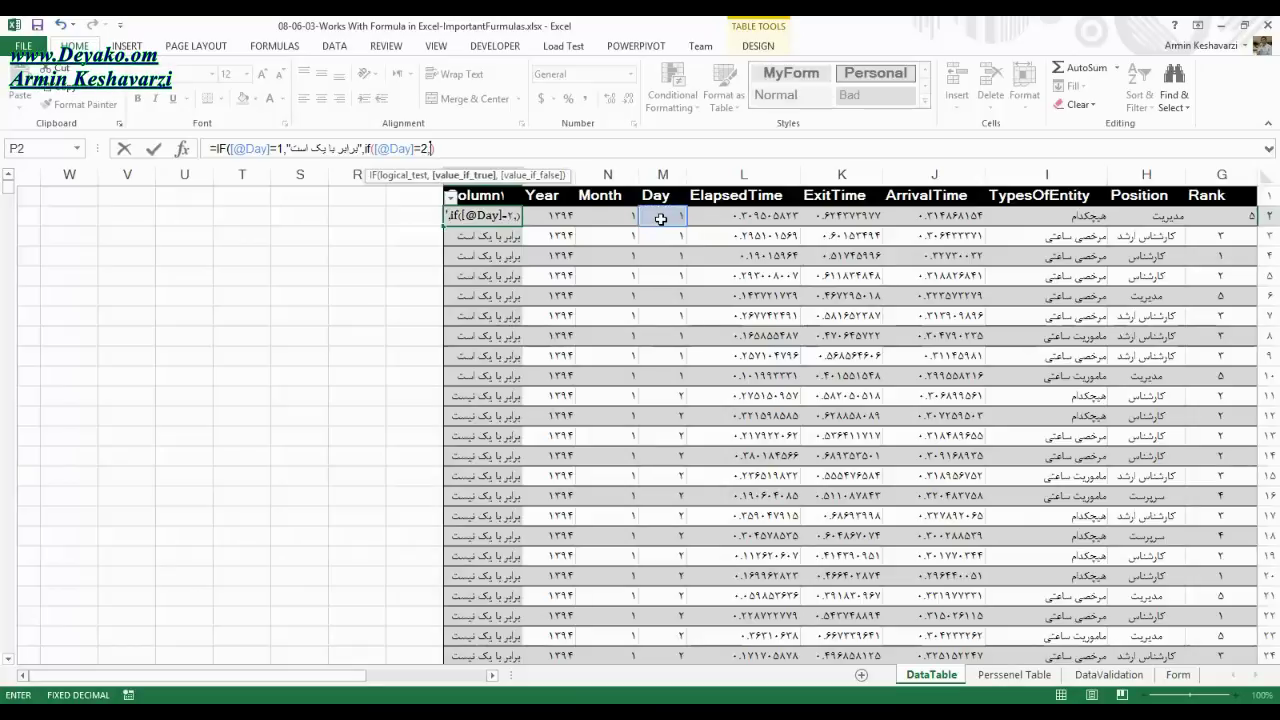
pyautogui.write(' است با 2')
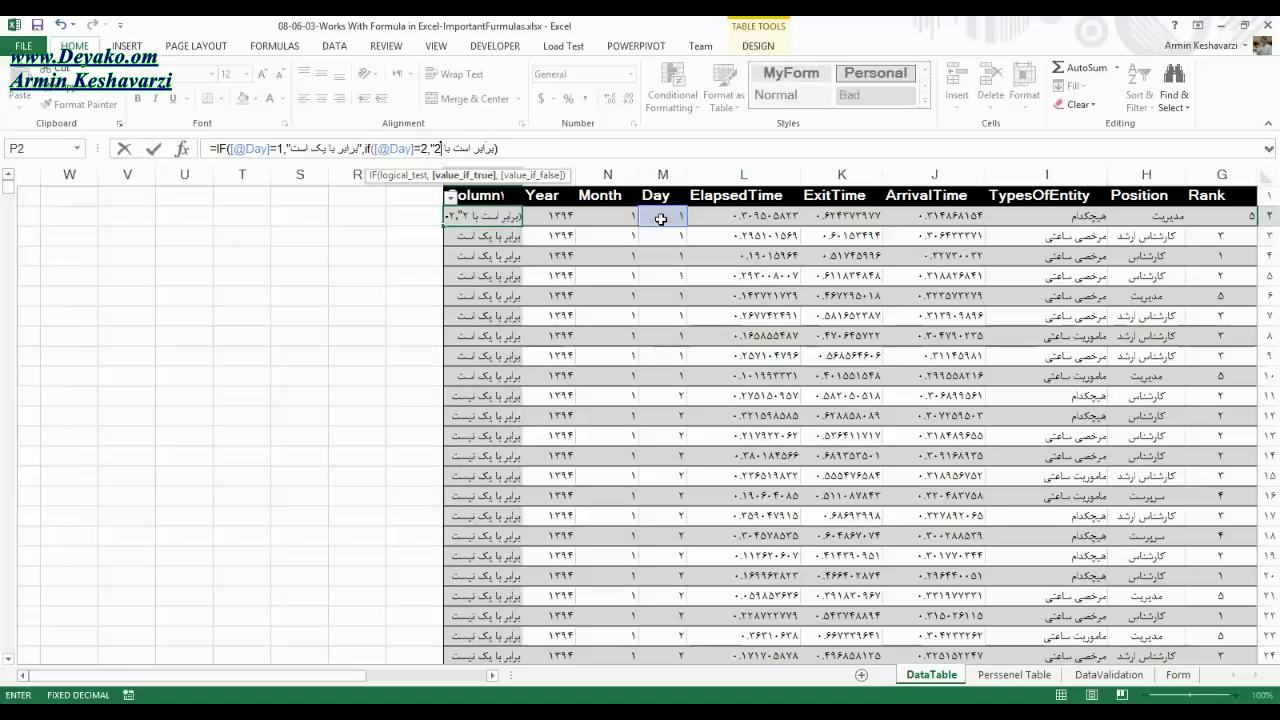
pyautogui.write('")')
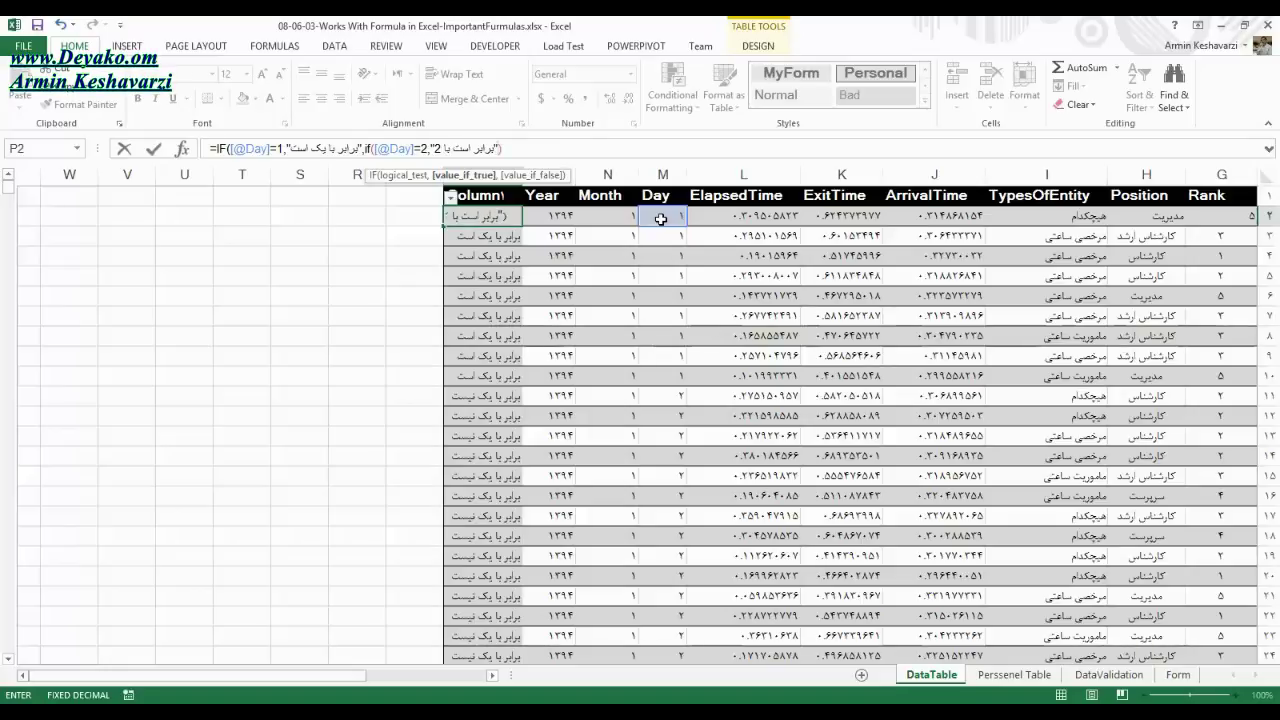
pyautogui.write(',')
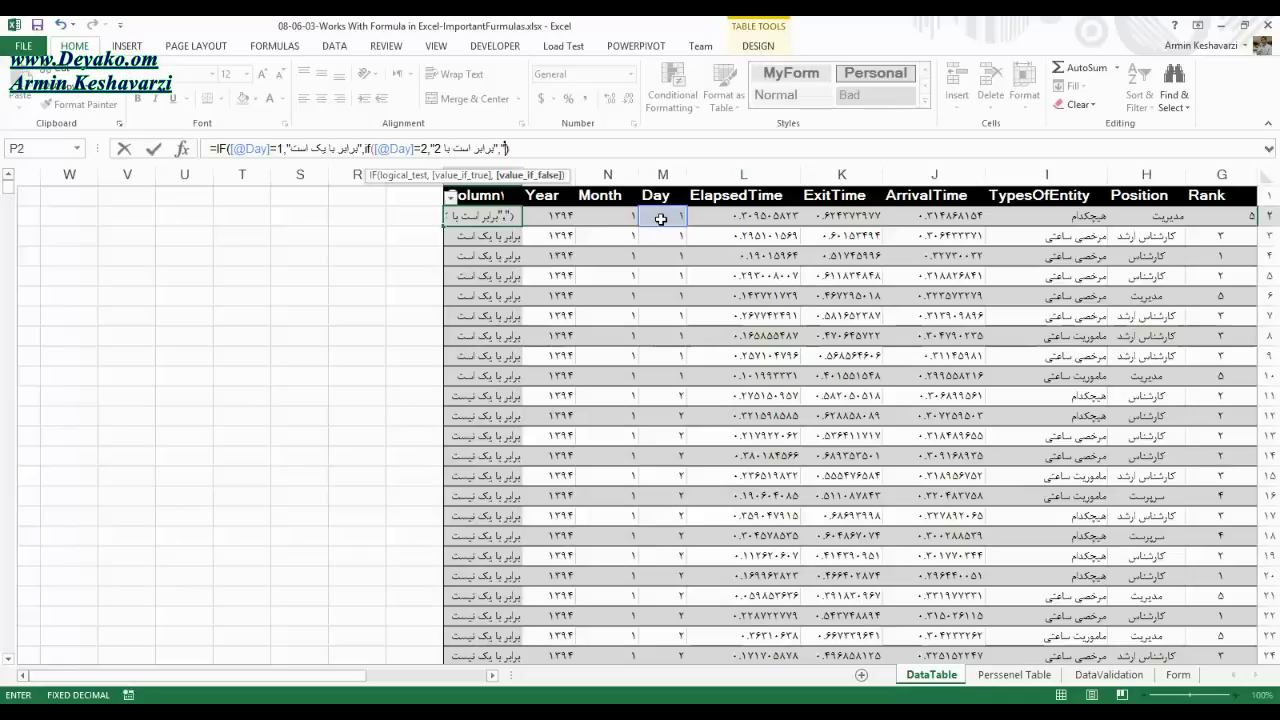
pyautogui.write(')')
pyautogui.press('Return')
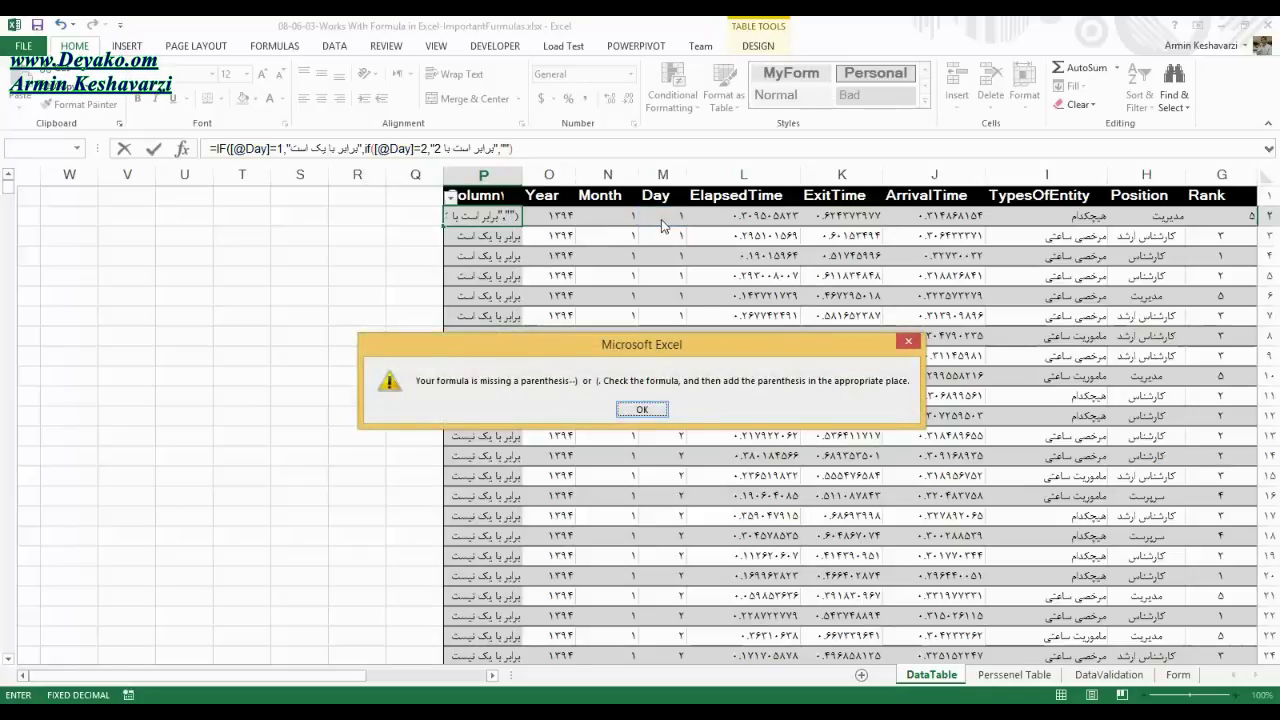
pyautogui.click(640, 410)
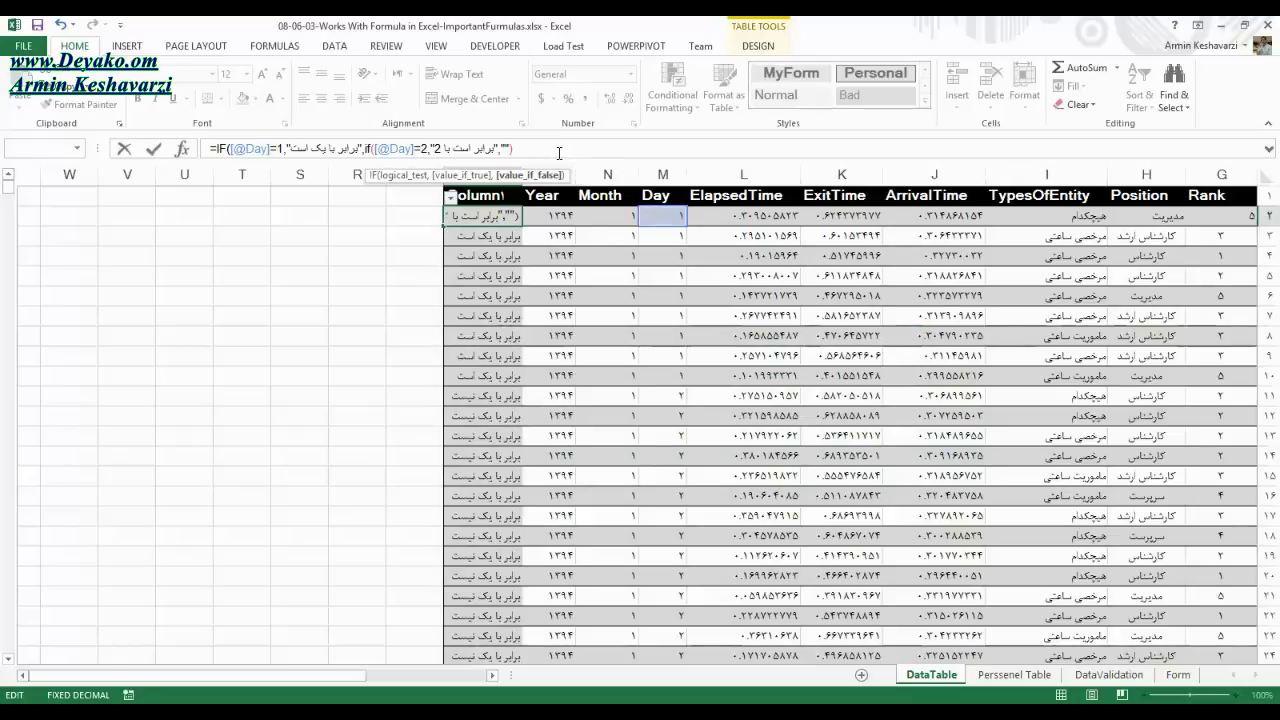
# - Add the missing closing parenthesis, commit the nested IF, and review its Day = 2 condition
pyautogui.write(')')
pyautogui.press('Return')
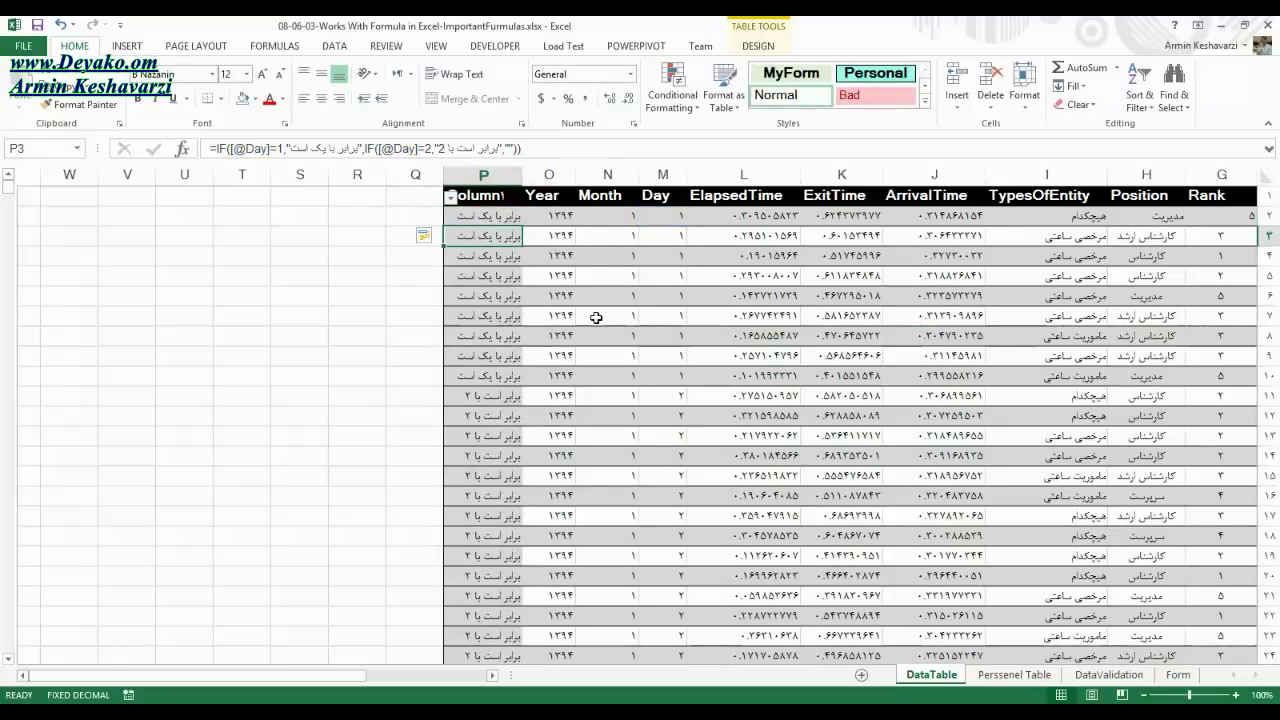
pyautogui.click(671, 221)
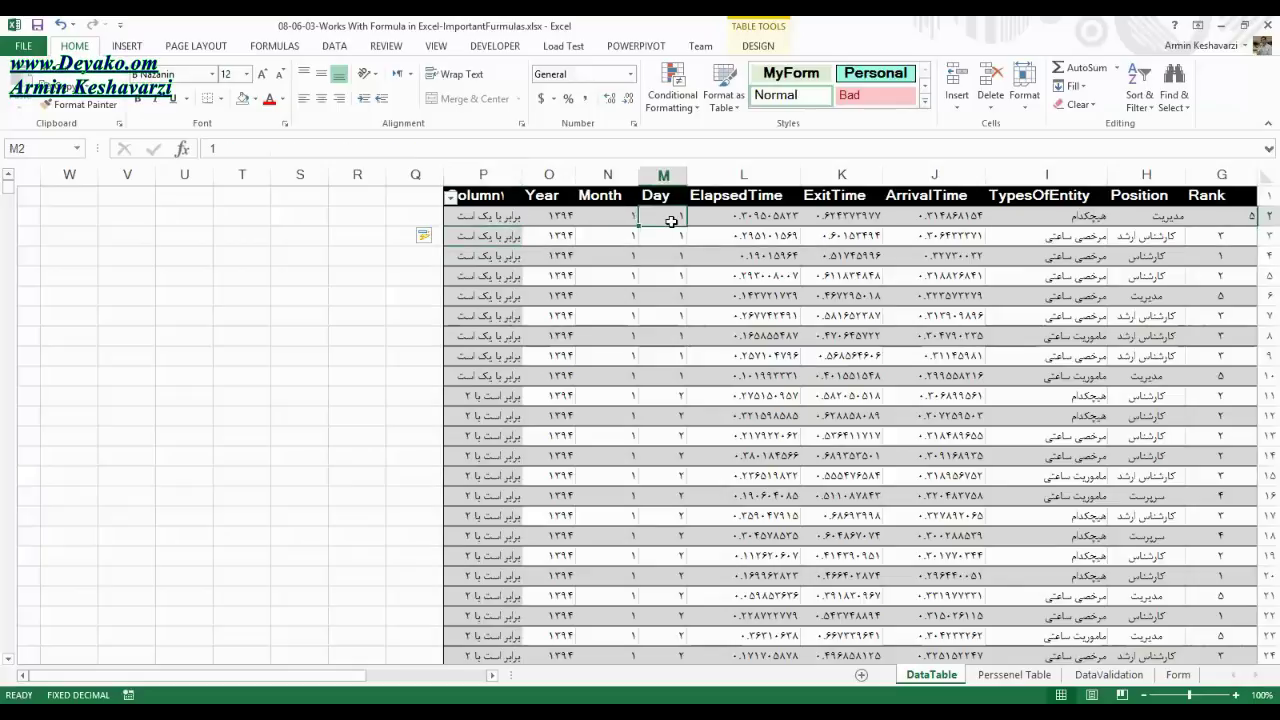
pyautogui.click(493, 221)
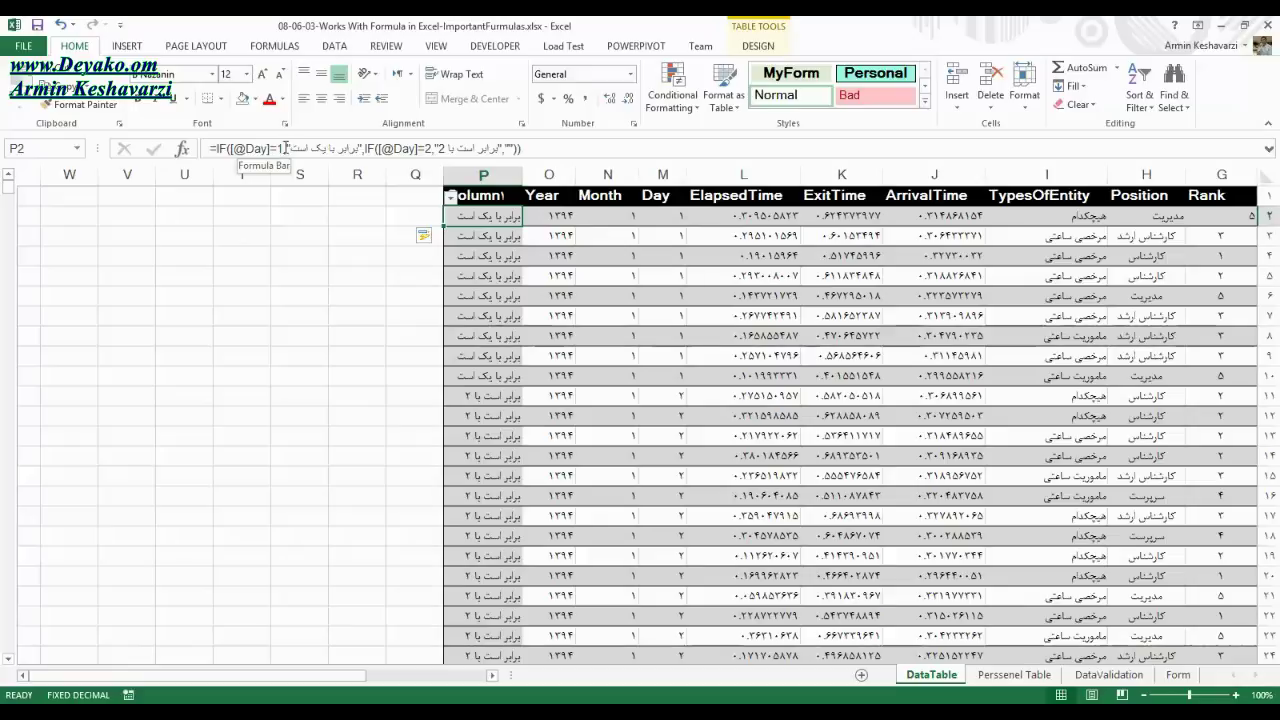
pyautogui.click(478, 395)
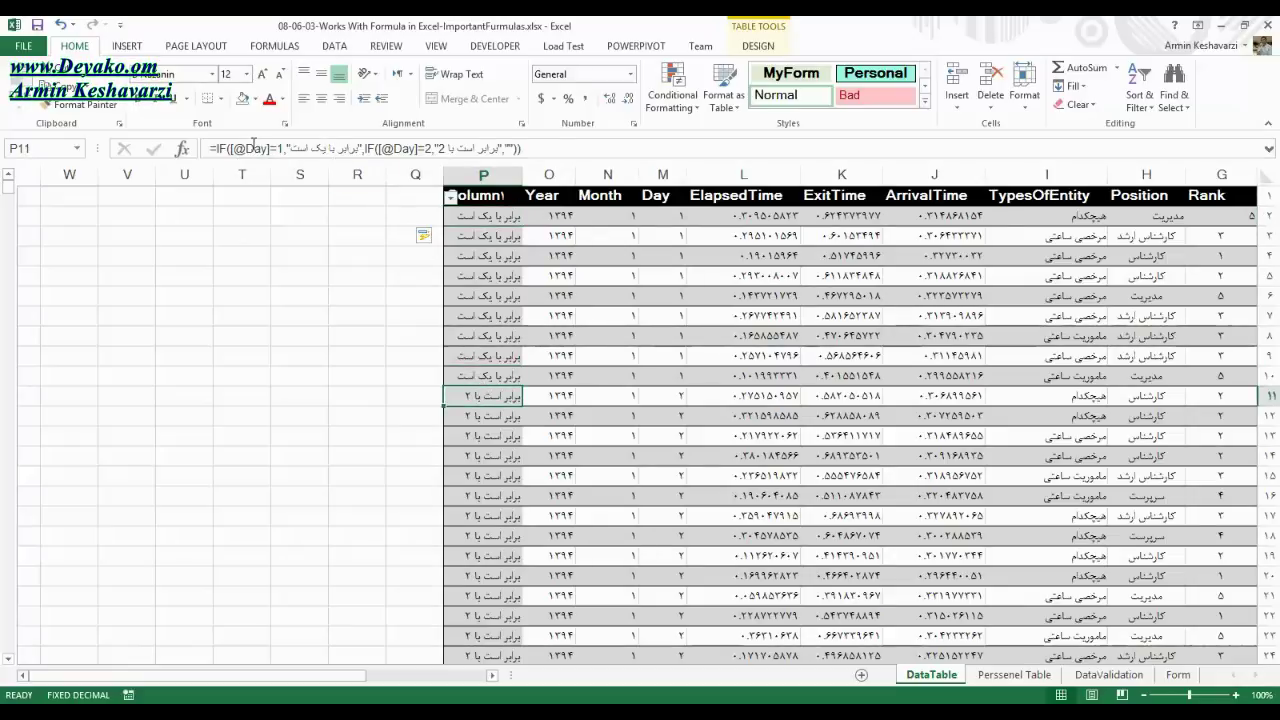
pyautogui.click(254, 148)
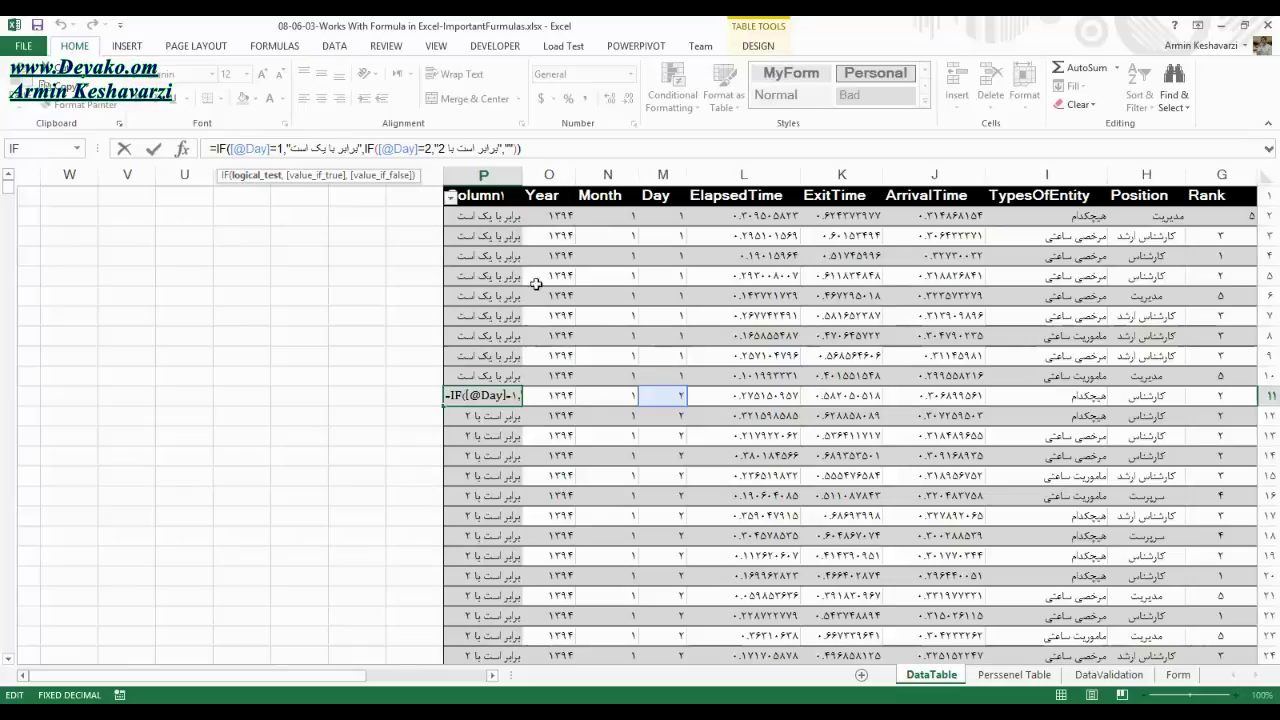
pyautogui.click(398, 148)
pyautogui.moveTo(434, 148)
pyautogui.mouseDown()
pyautogui.moveTo(383, 146)
pyautogui.moveTo(430, 148)
pyautogui.mouseUp()
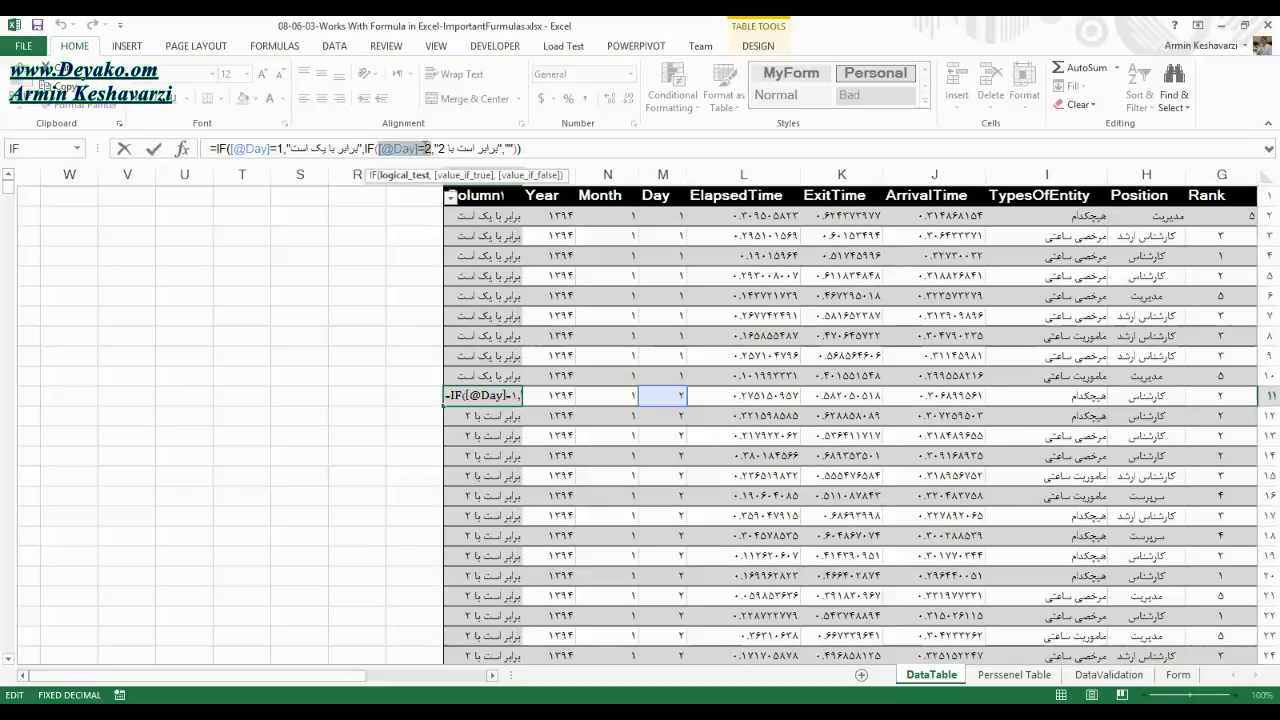
pyautogui.press('Return')
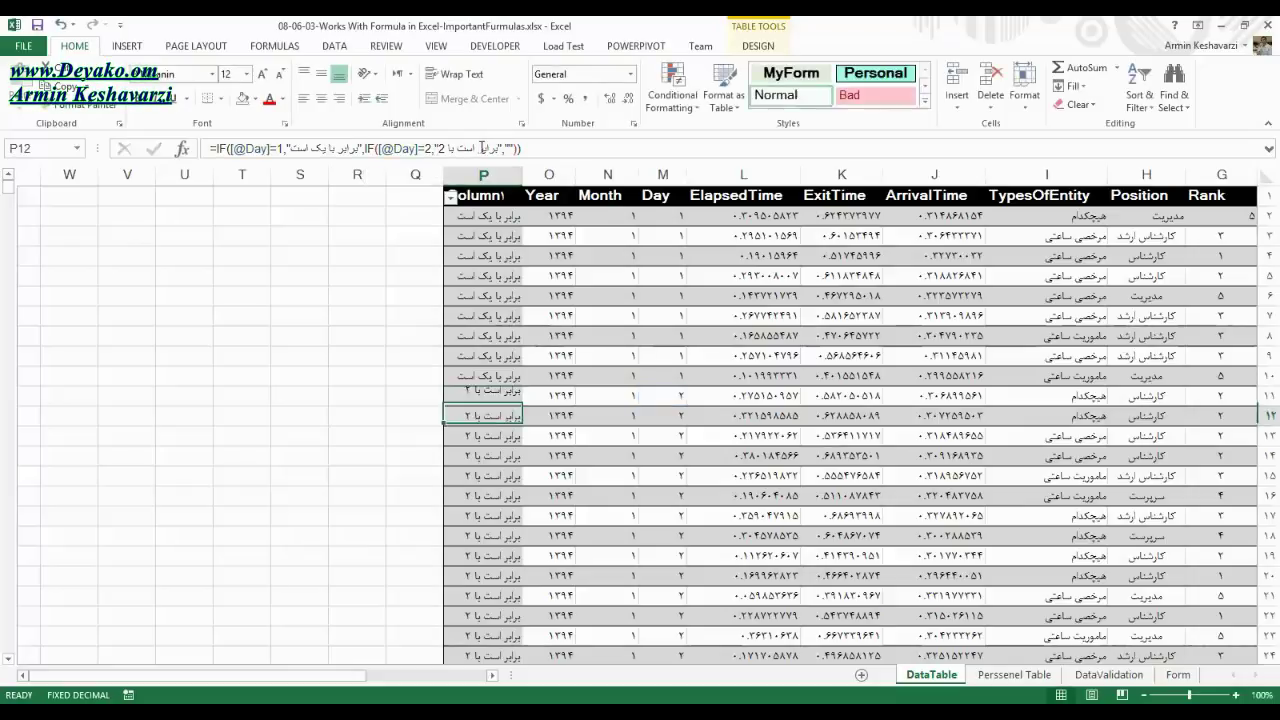
# - Scan Column1 and open the formula of the blank Day 3 row P29 for editing
pyautogui.moveTo(484, 416); pyautogui.dragTo(484, 167)
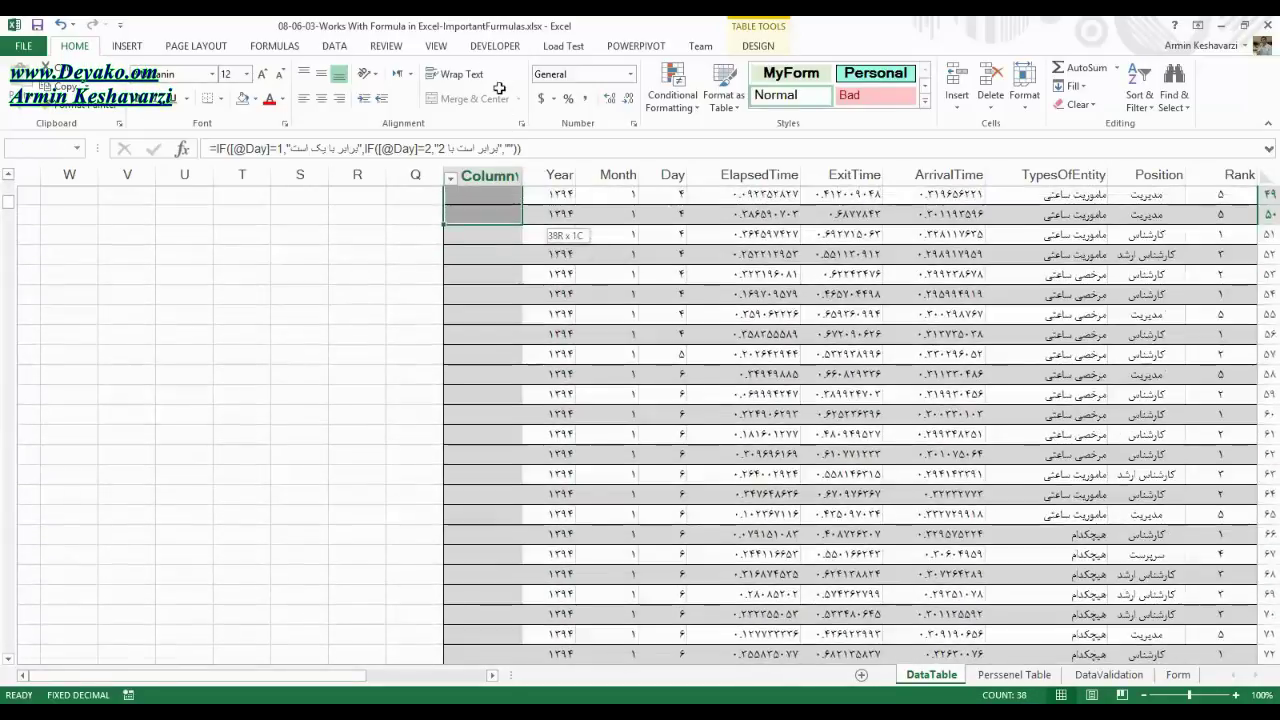
pyautogui.moveTo(484, 167)
pyautogui.mouseDown()
pyautogui.moveTo(494, 90)
pyautogui.moveTo(471, 560)
pyautogui.mouseUp()
pyautogui.click(492, 597)
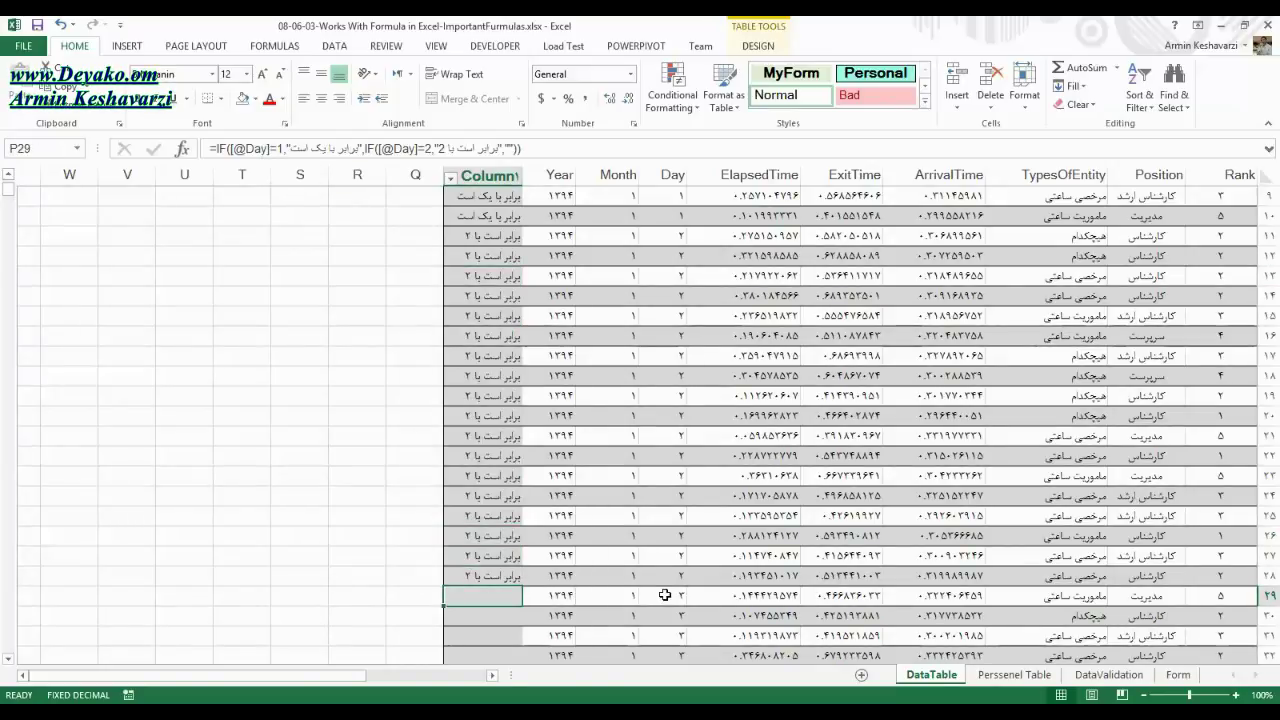
pyautogui.click(396, 146)
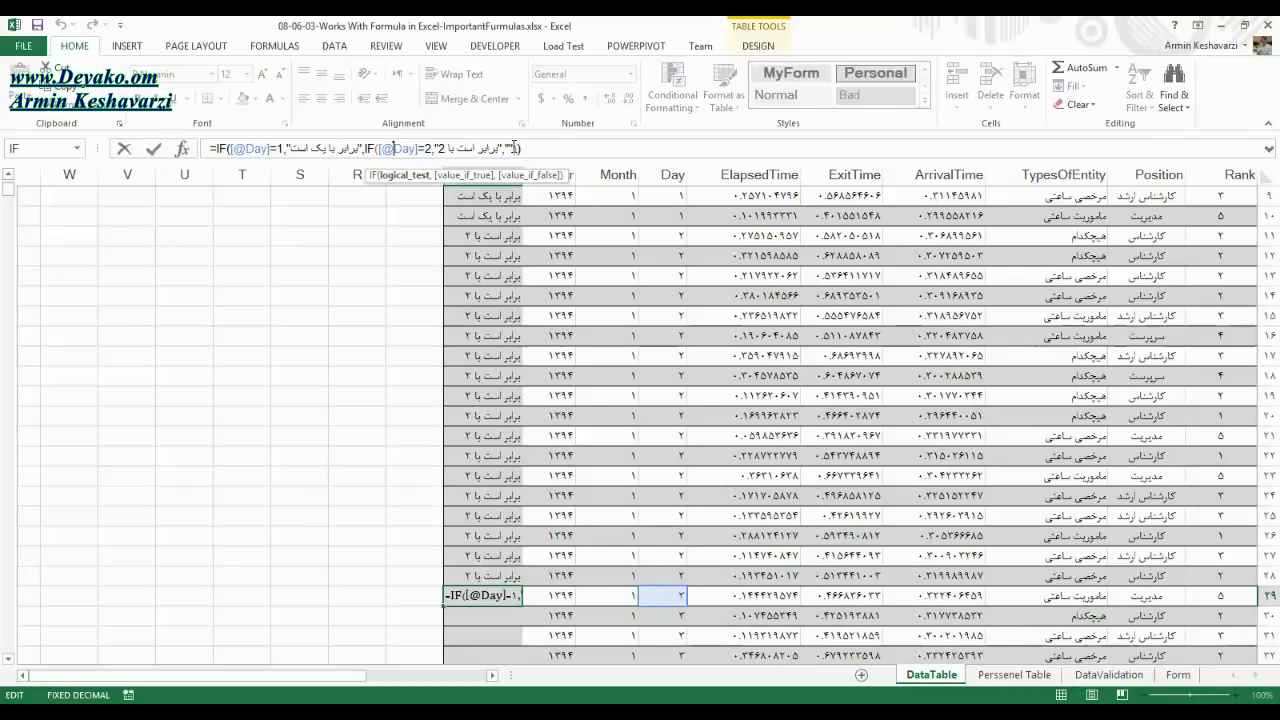
pyautogui.click(509, 147)
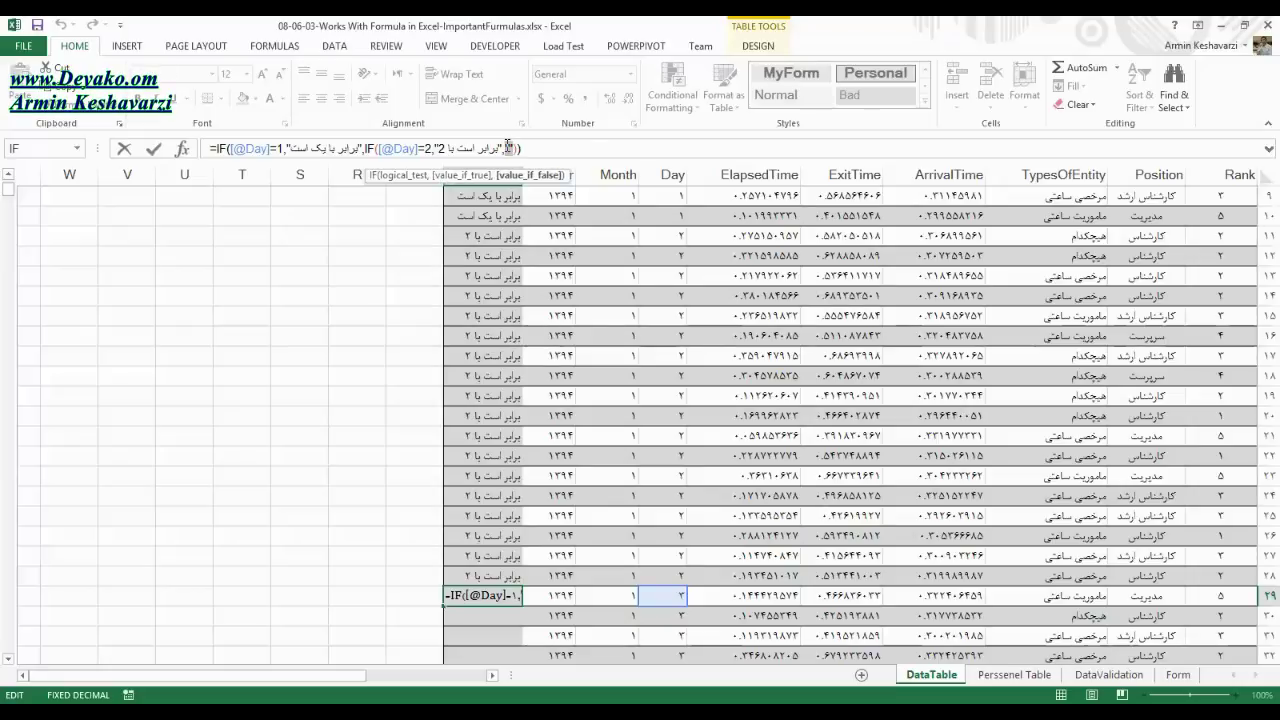
pyautogui.write('IF(')
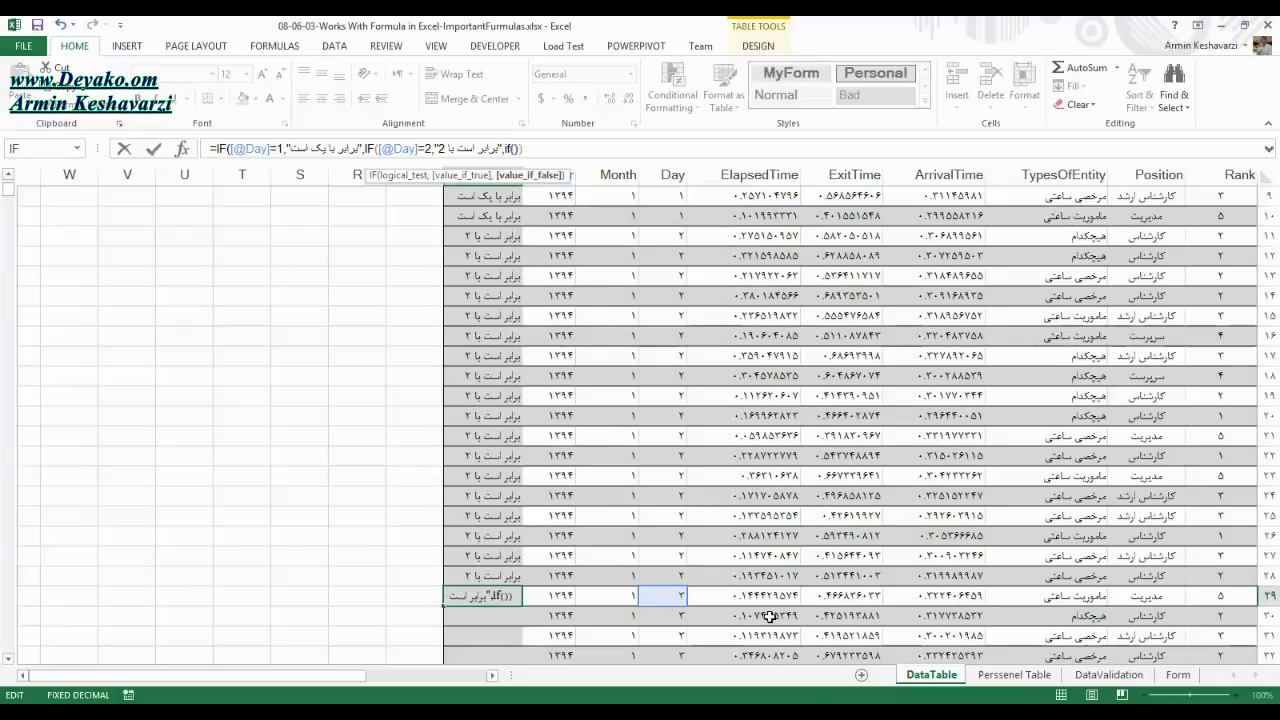
pyautogui.click(668, 595)
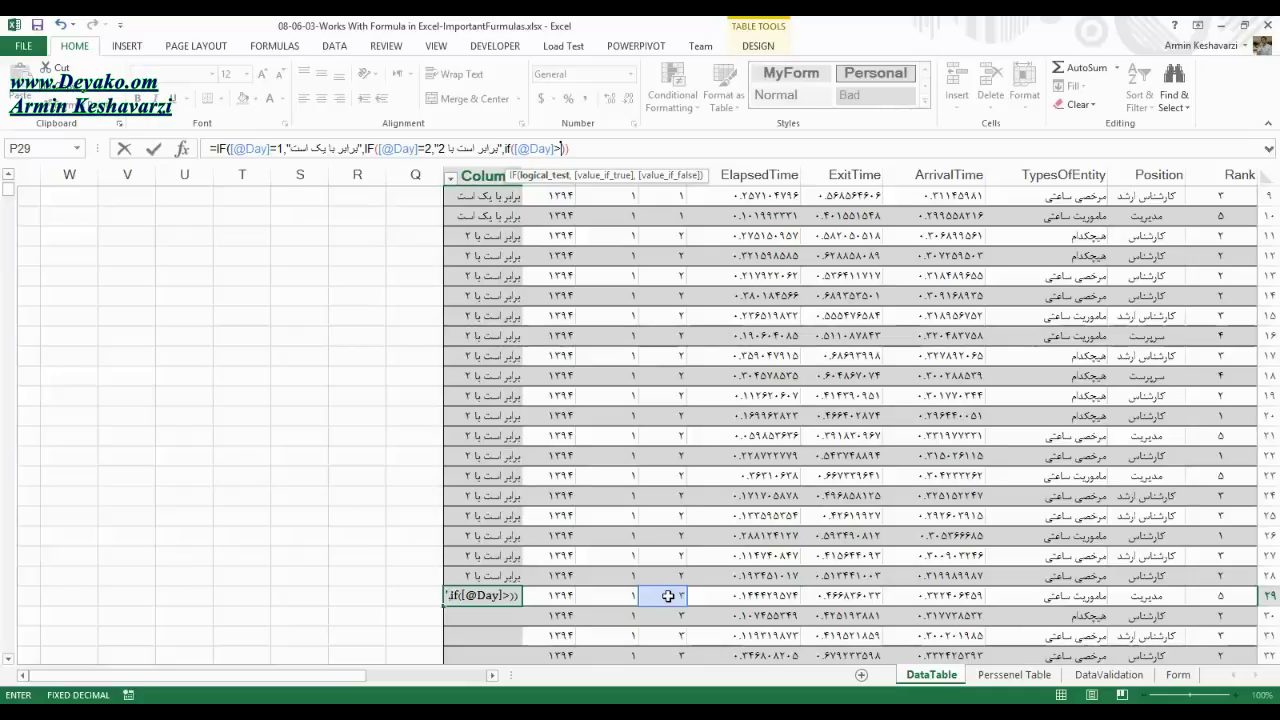
pyautogui.press('BackSpace')
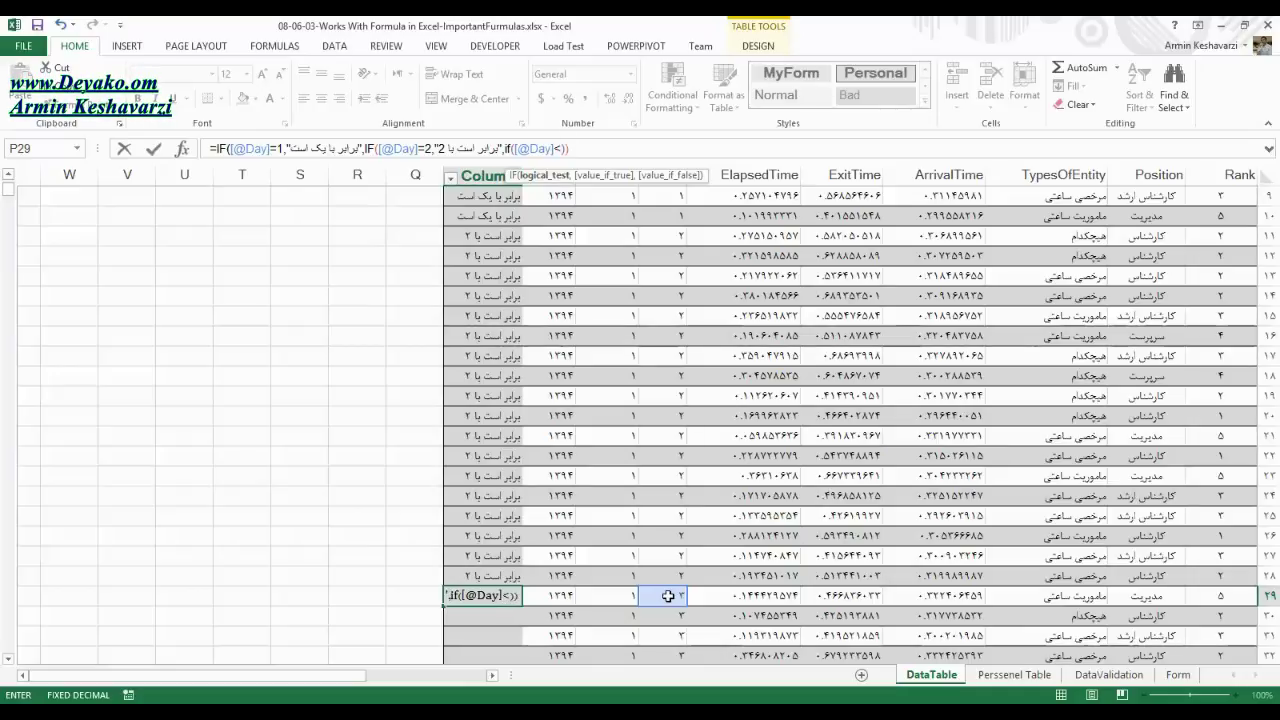
pyautogui.write(')')
pyautogui.write(',')
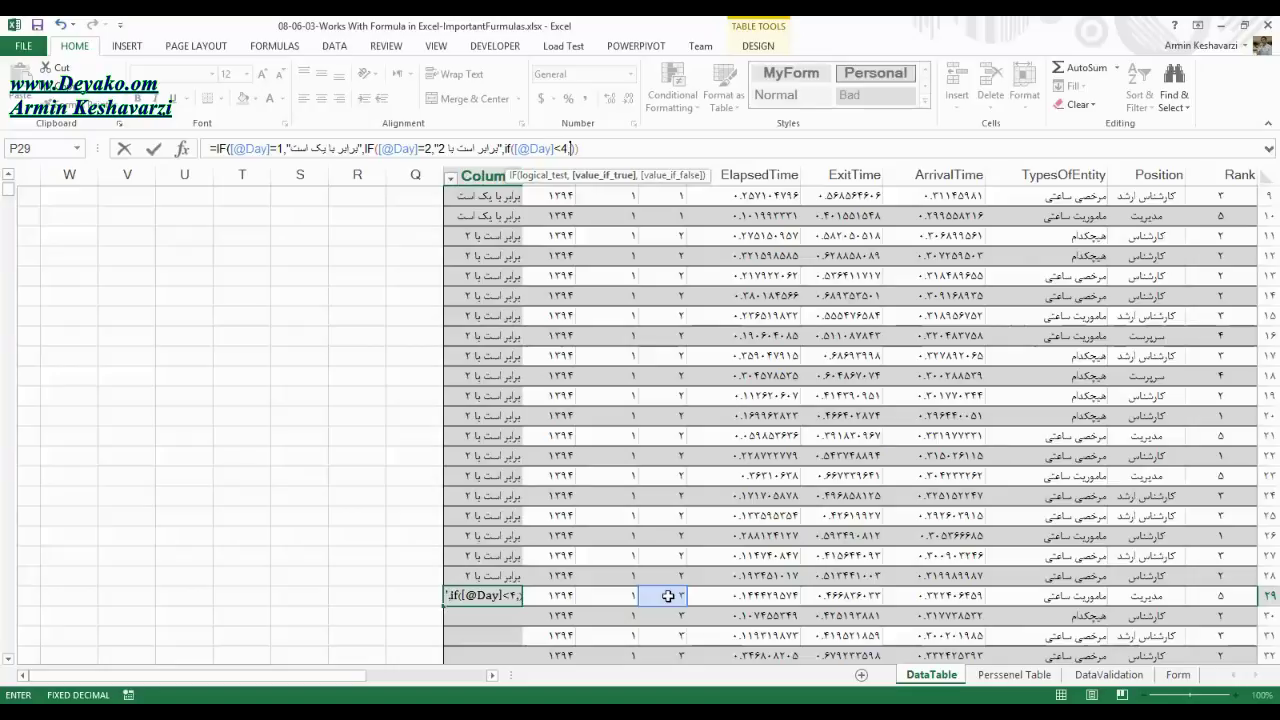
pyautogui.write('"')
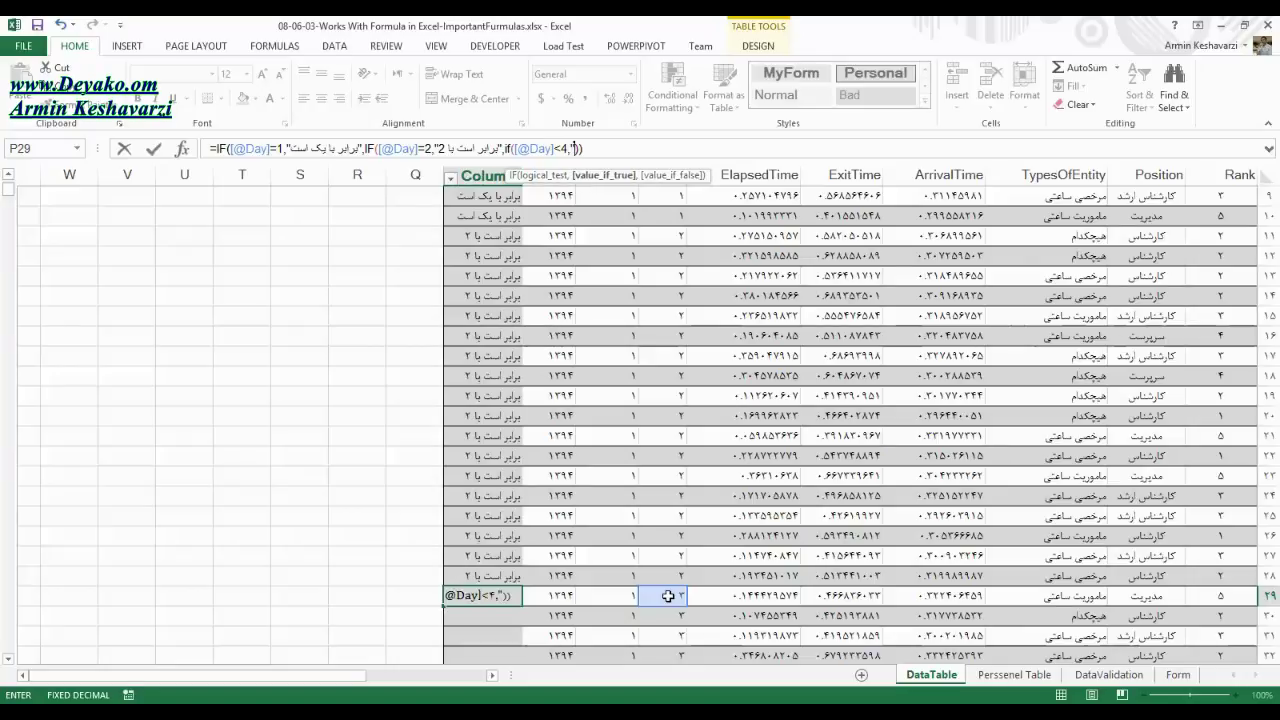
pyautogui.write('چکتر از 4",')
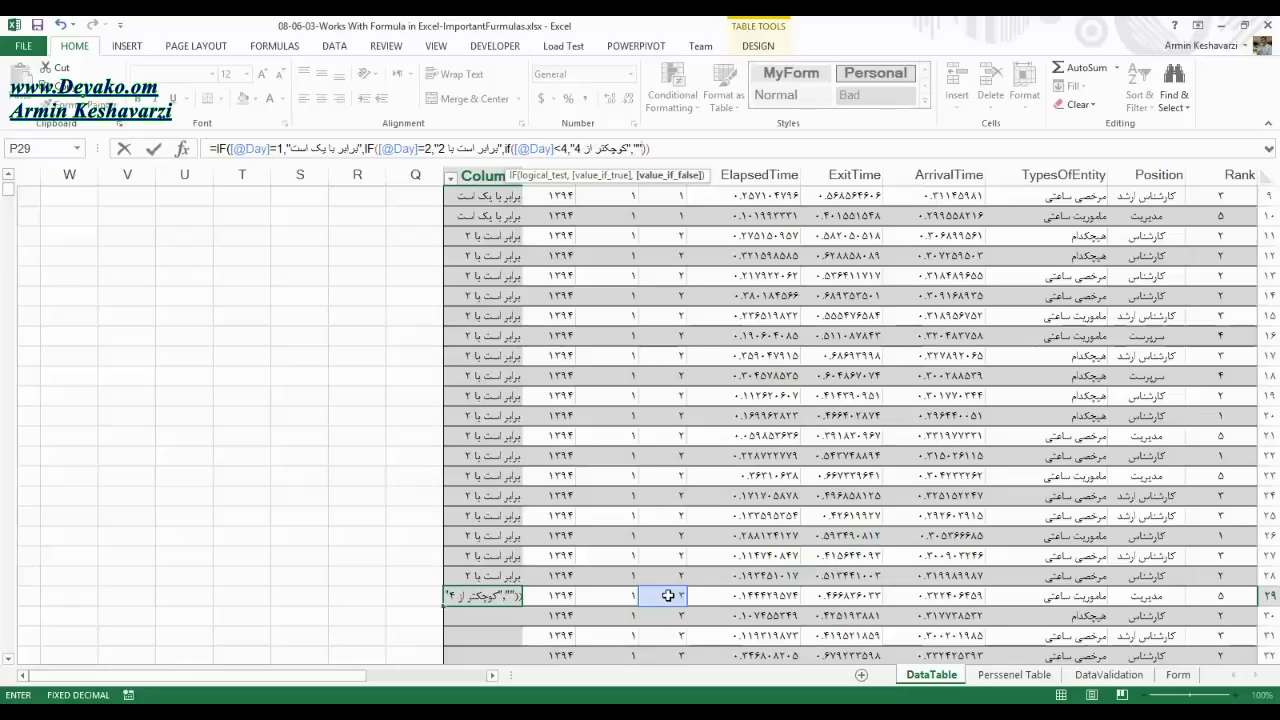
pyautogui.press('Return')
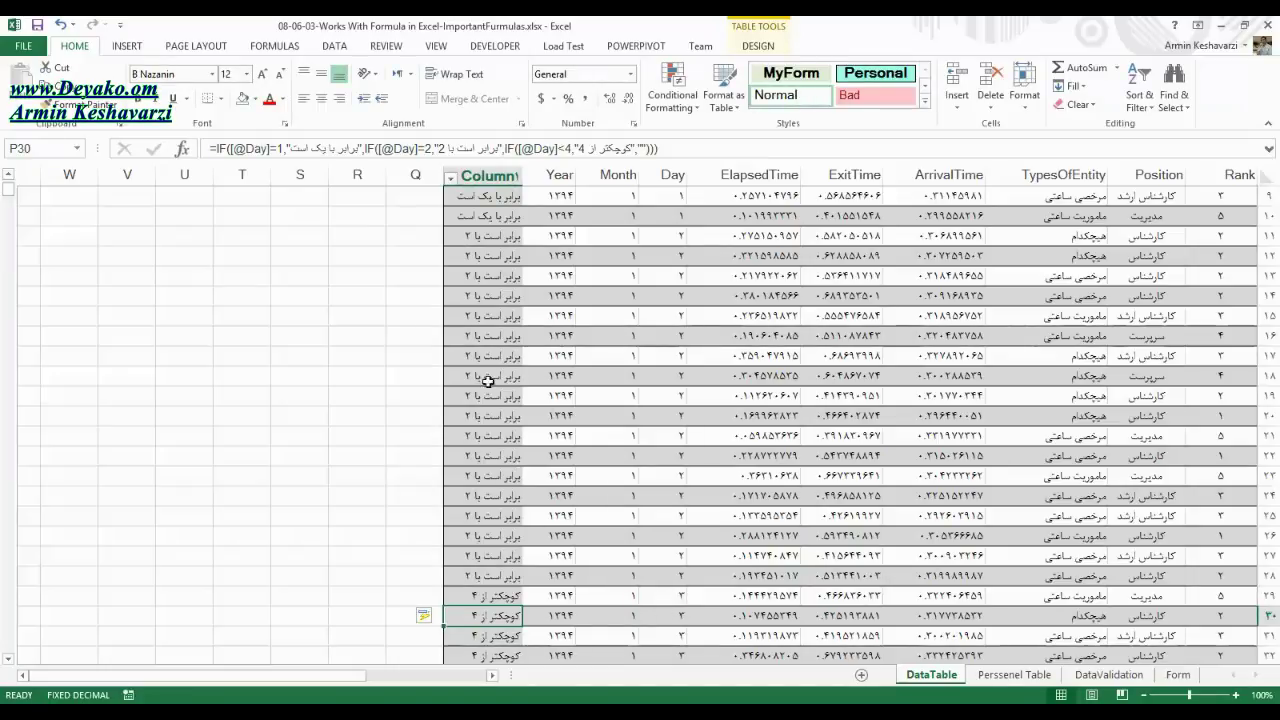
pyautogui.click(286, 150)
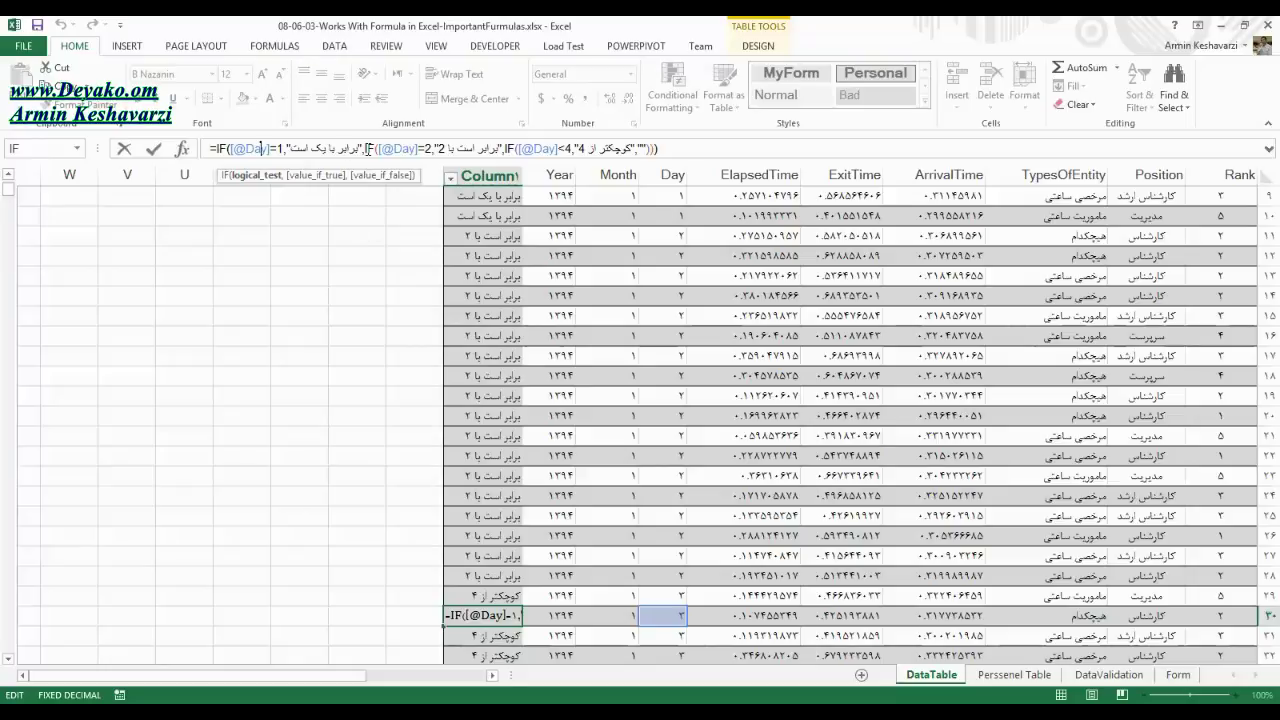
# - On a Day 4 row, change the third condition from Day<4 to Day<=4
pyautogui.click(430, 148)
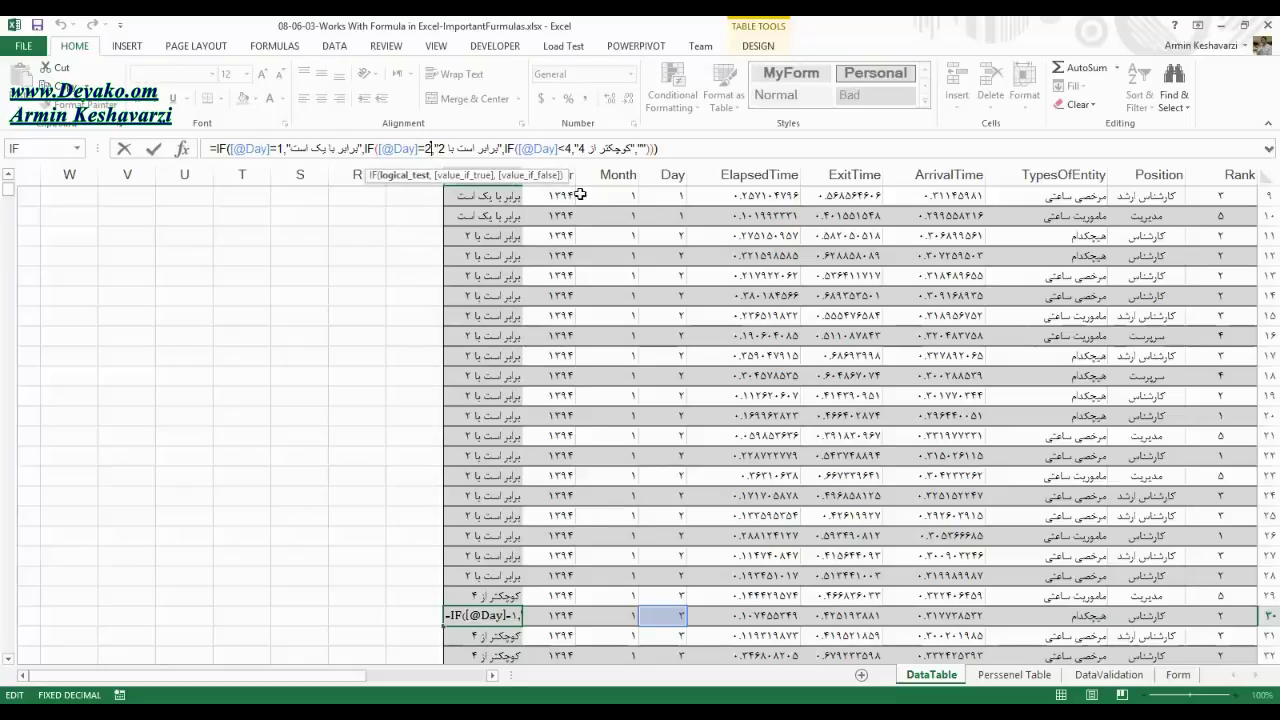
pyautogui.click(561, 149)
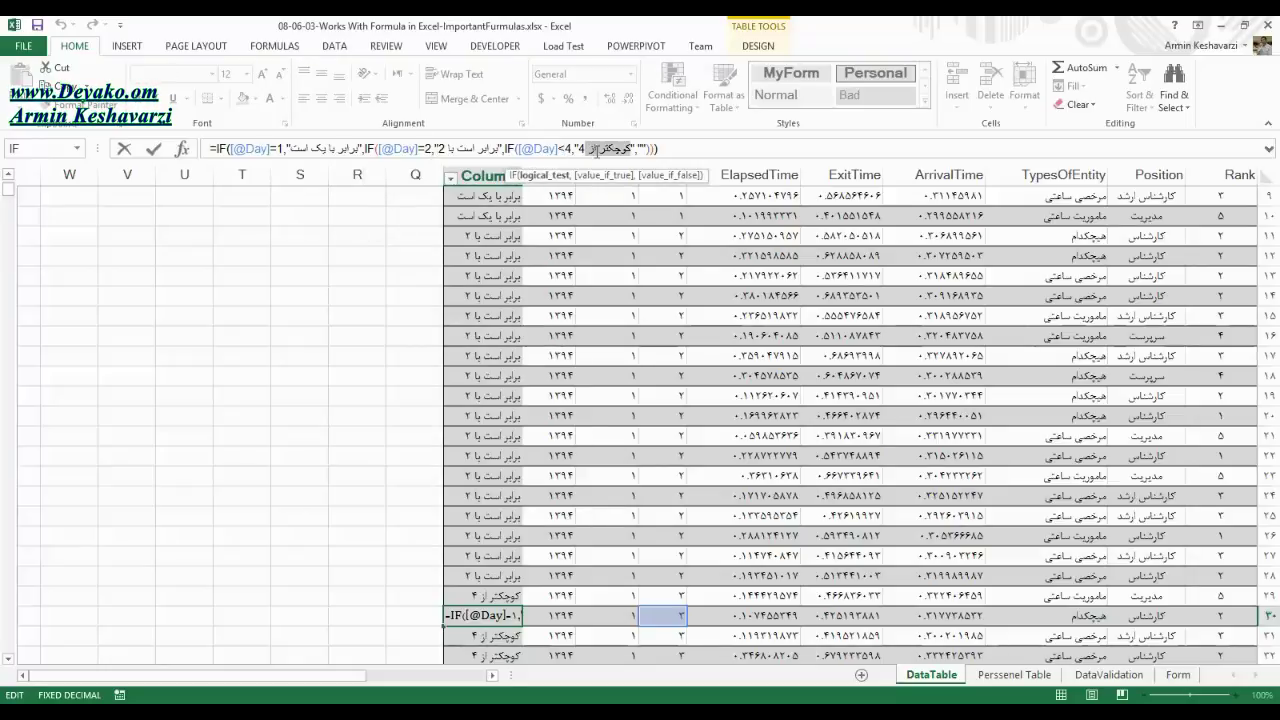
pyautogui.press('Return')
pyautogui.press('Down')
pyautogui.press('Down')
pyautogui.press('Down')
pyautogui.press('Down')
pyautogui.press('Down')
pyautogui.press('Down')
pyautogui.press('Down')
pyautogui.press('Down')
pyautogui.press('Down')
pyautogui.press('Down')
pyautogui.press('Down')
pyautogui.press('Down')
pyautogui.press('Up')
pyautogui.press('Up')
pyautogui.press('Up')
pyautogui.press('Up')
pyautogui.press('Up')
pyautogui.press('Down')
pyautogui.press('Down')
pyautogui.press('Down')
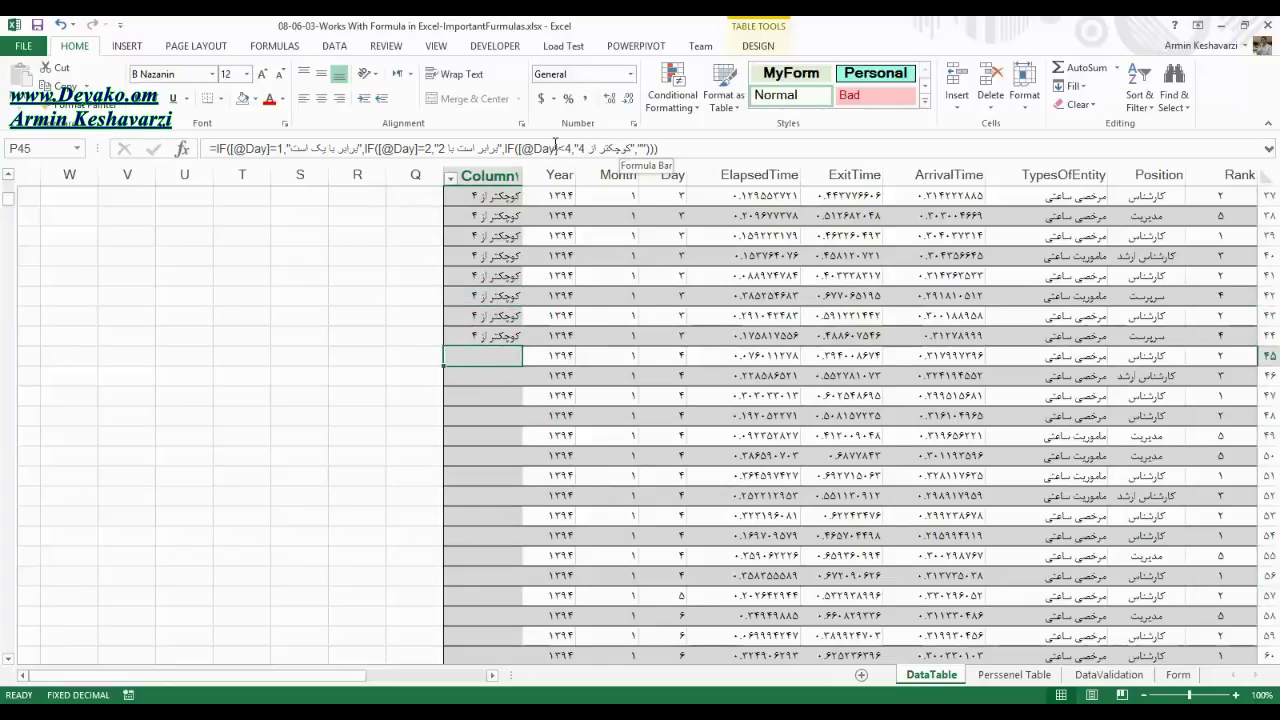
pyautogui.click(627, 148)
pyautogui.click(645, 146)
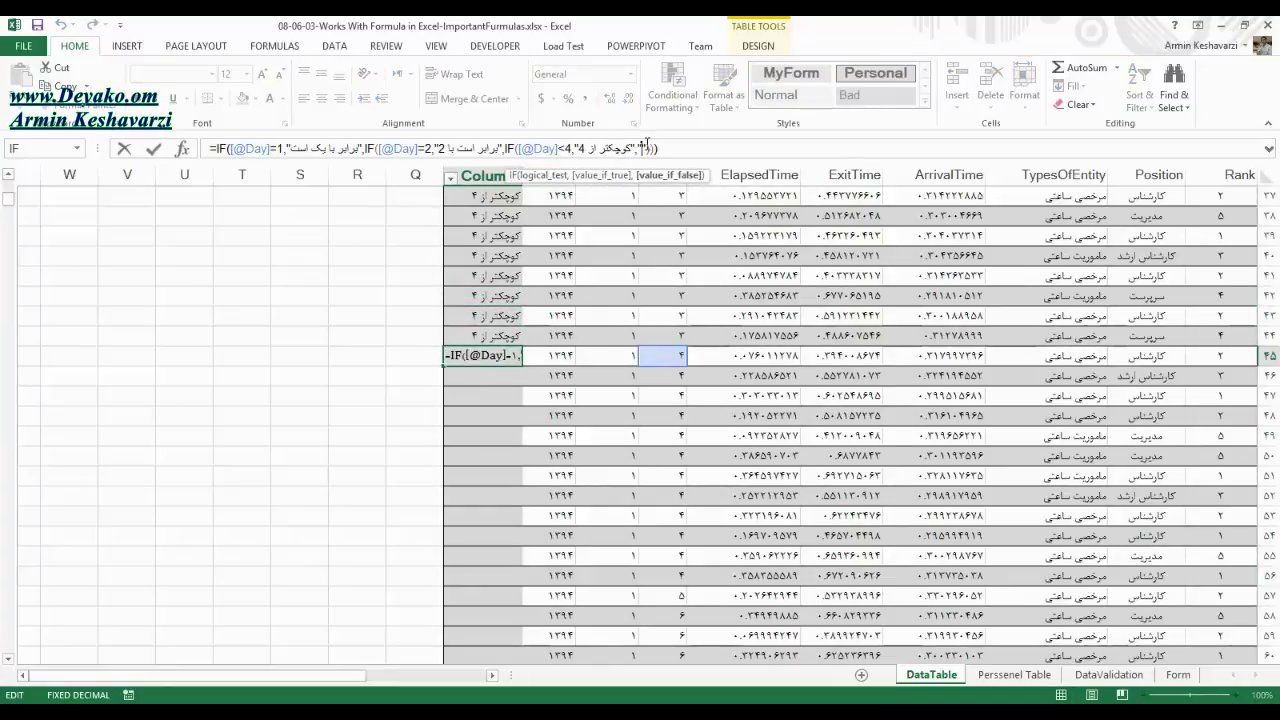
pyautogui.click(565, 148)
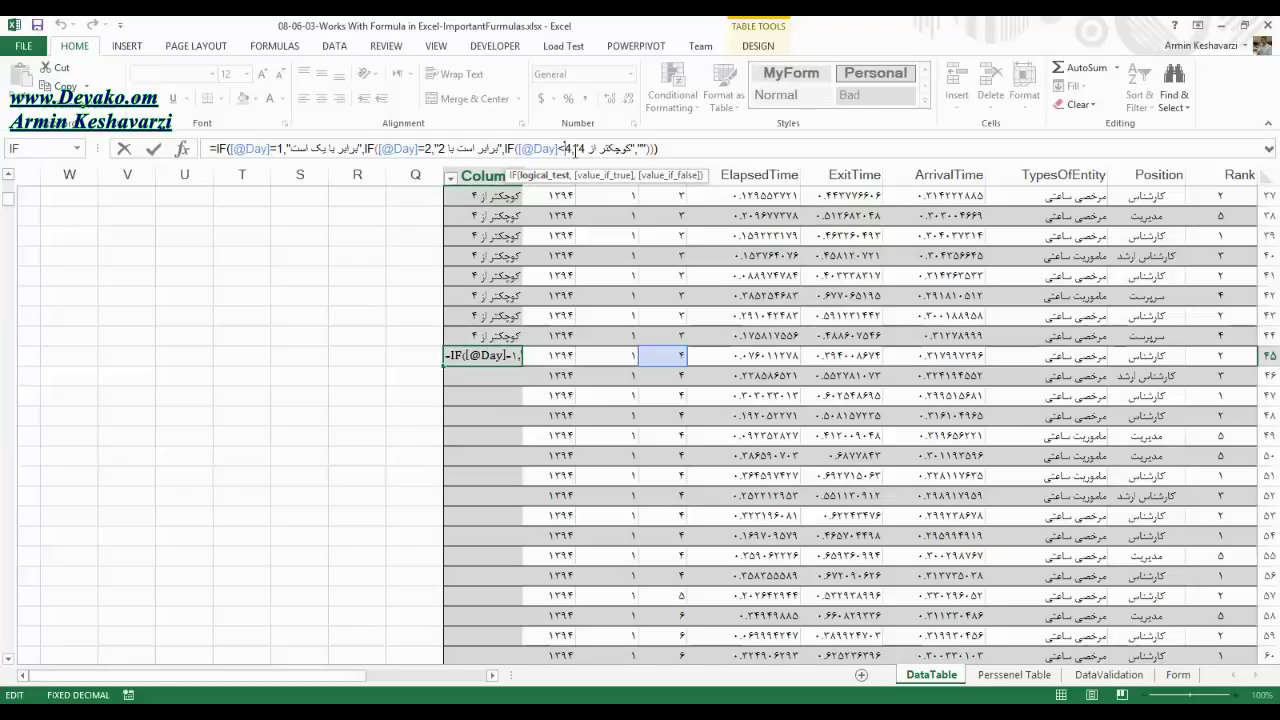
pyautogui.write('=')
pyautogui.press('Return')
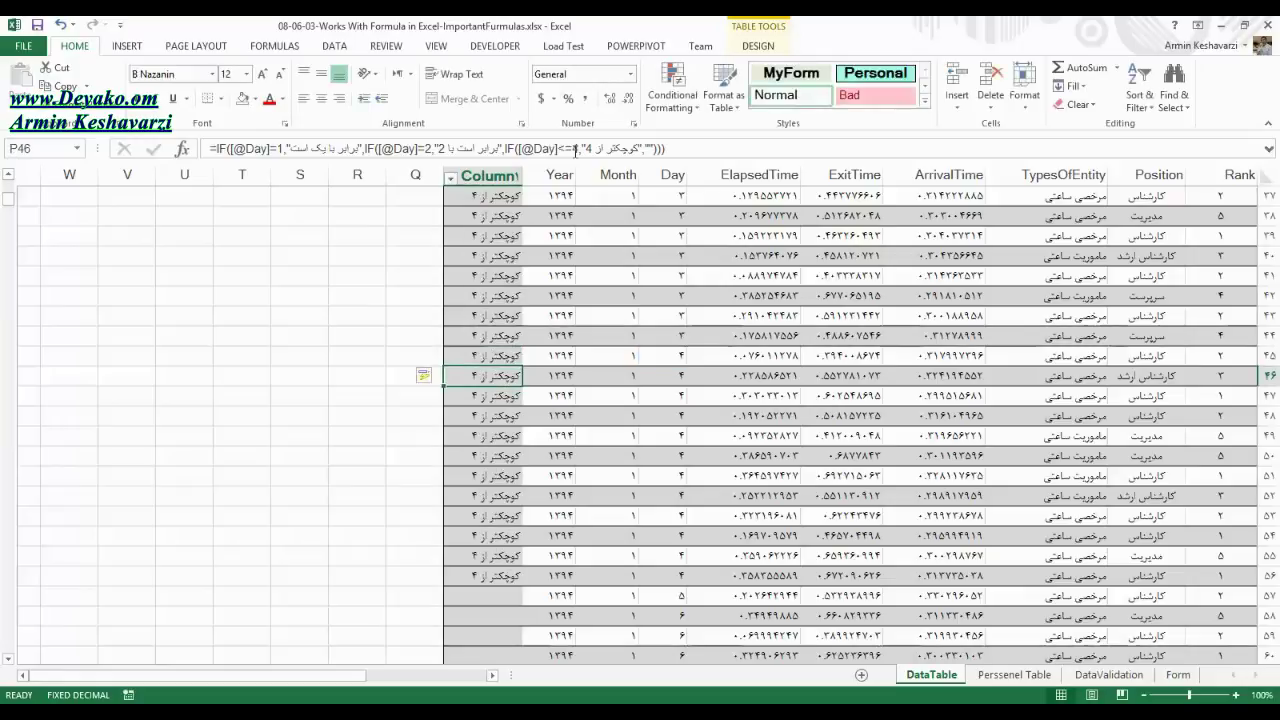
# - Select the newly labelled Day 4 cells, then the whole Column1 column P
pyautogui.moveTo(490, 316); pyautogui.dragTo(511, 570)
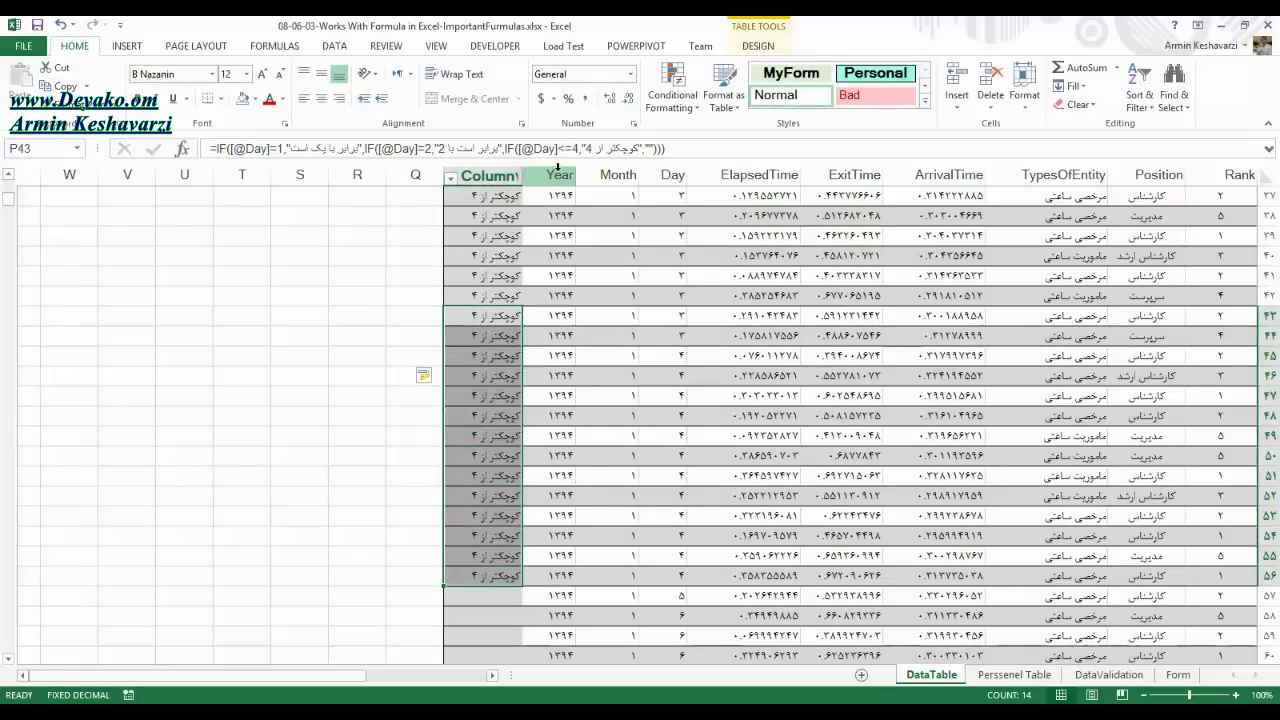
pyautogui.press('Return')
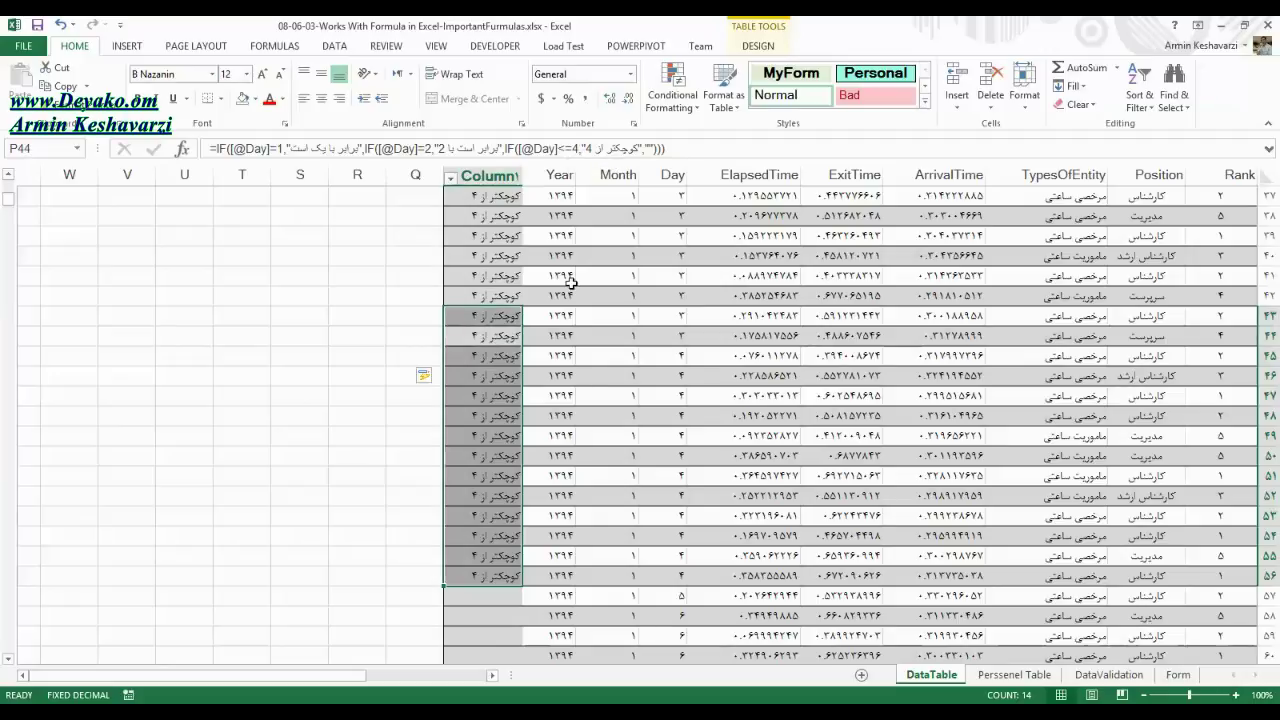
pyautogui.click(571, 283)
pyautogui.moveTo(503, 570); pyautogui.dragTo(458, 46)
pyautogui.click(485, 174)
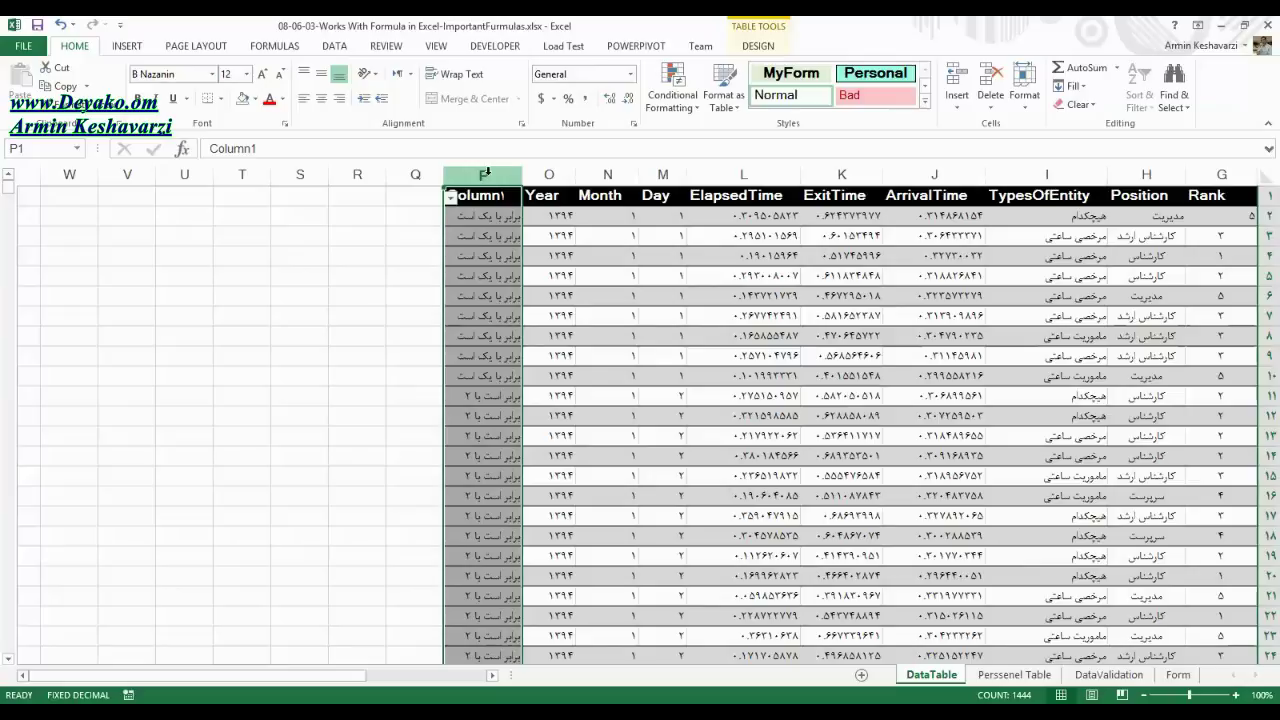
# - Delete the Column1 column from the table
pyautogui.rightClick(485, 174)
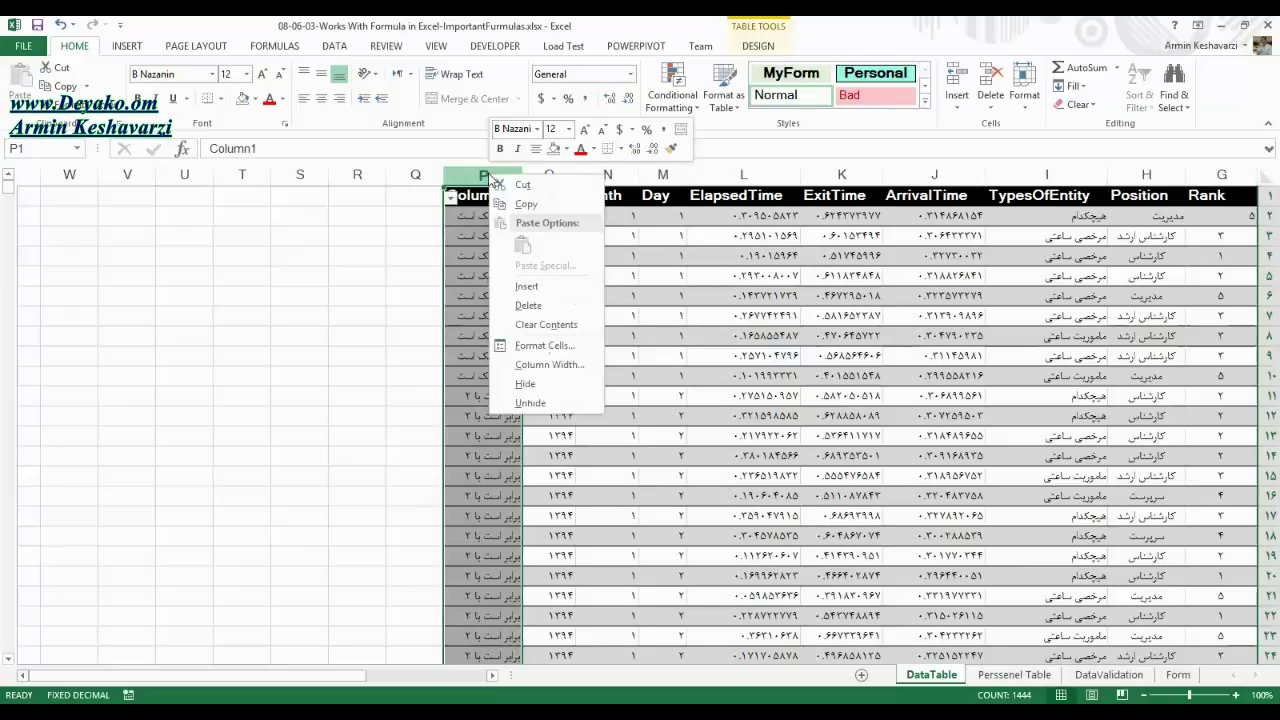
pyautogui.click(552, 304)
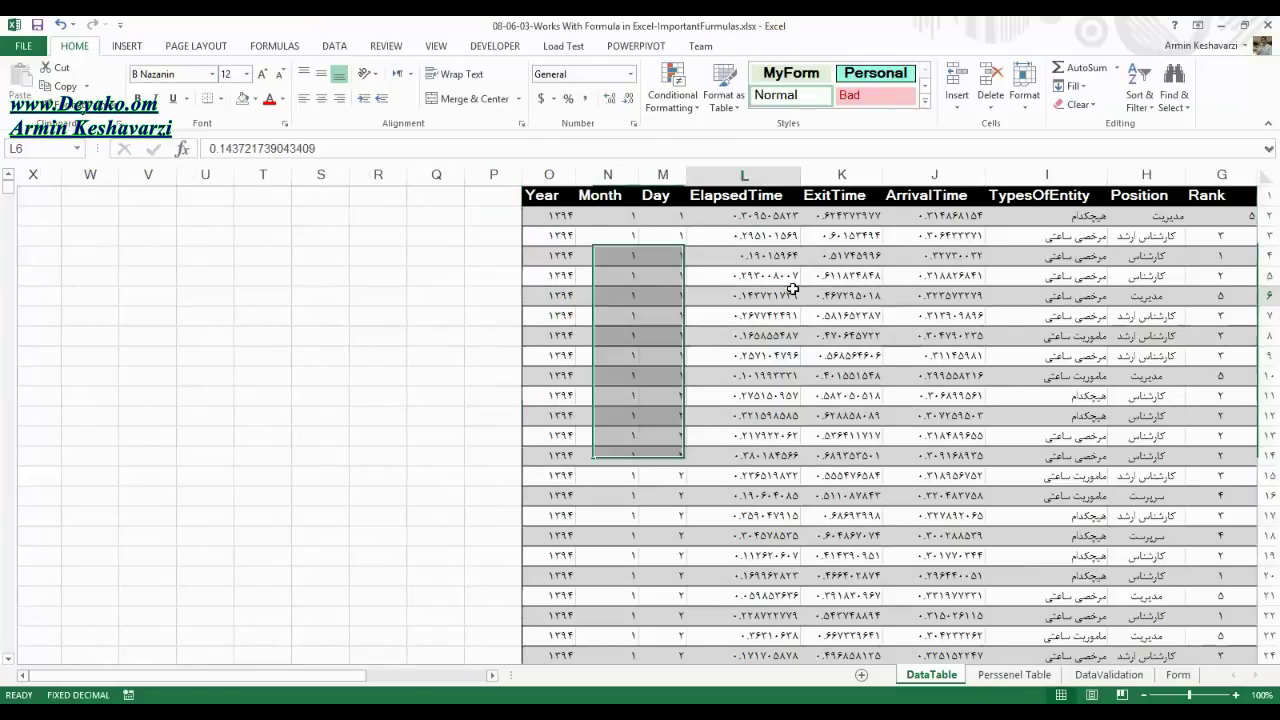
pyautogui.moveTo(740, 295); pyautogui.dragTo(1234, 255)
pyautogui.click(1181, 356)
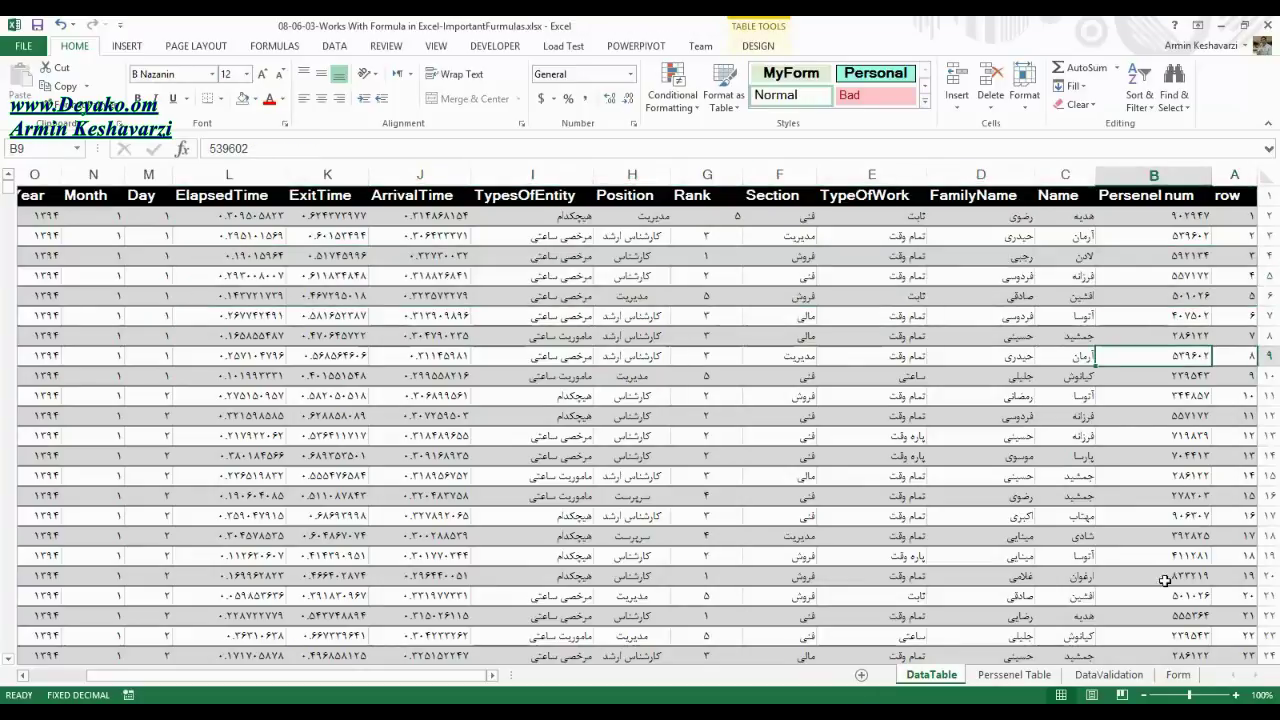
# - On the Form sheet, review the personnel number, entry time, mission question and exit time cells
pyautogui.click(1172, 680)
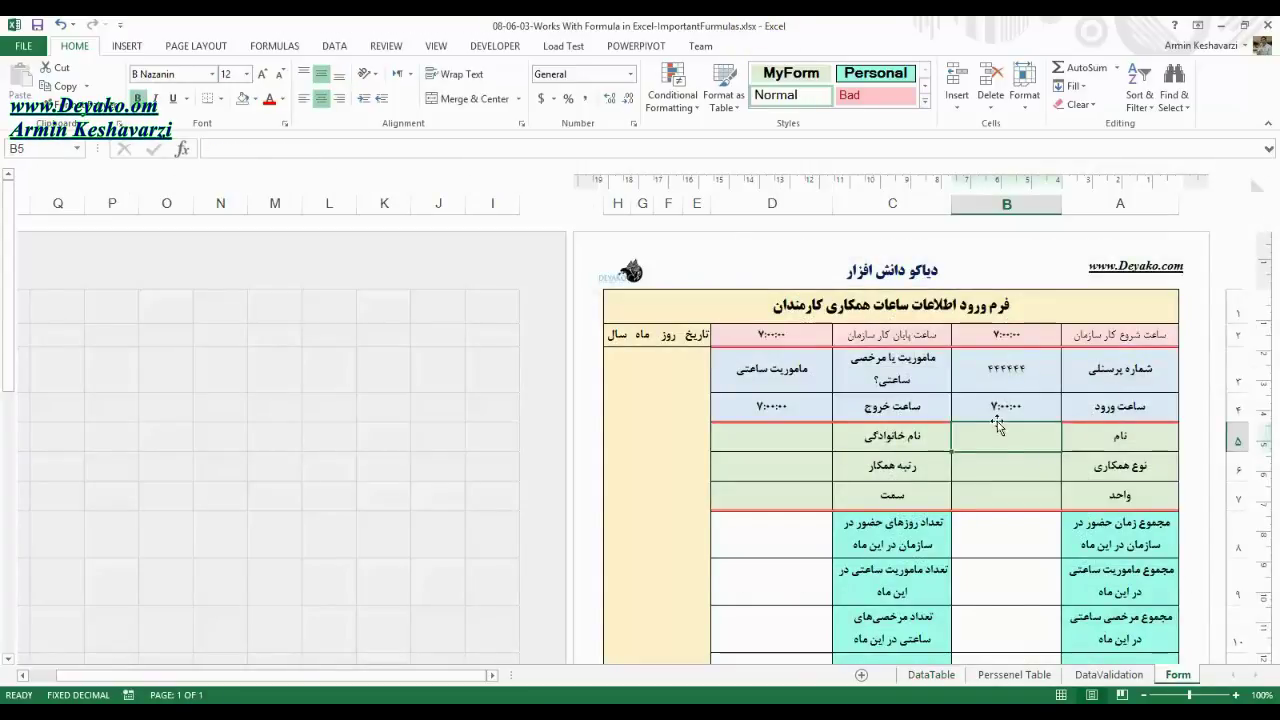
pyautogui.click(1040, 467)
pyautogui.click(1029, 361)
pyautogui.click(1018, 405)
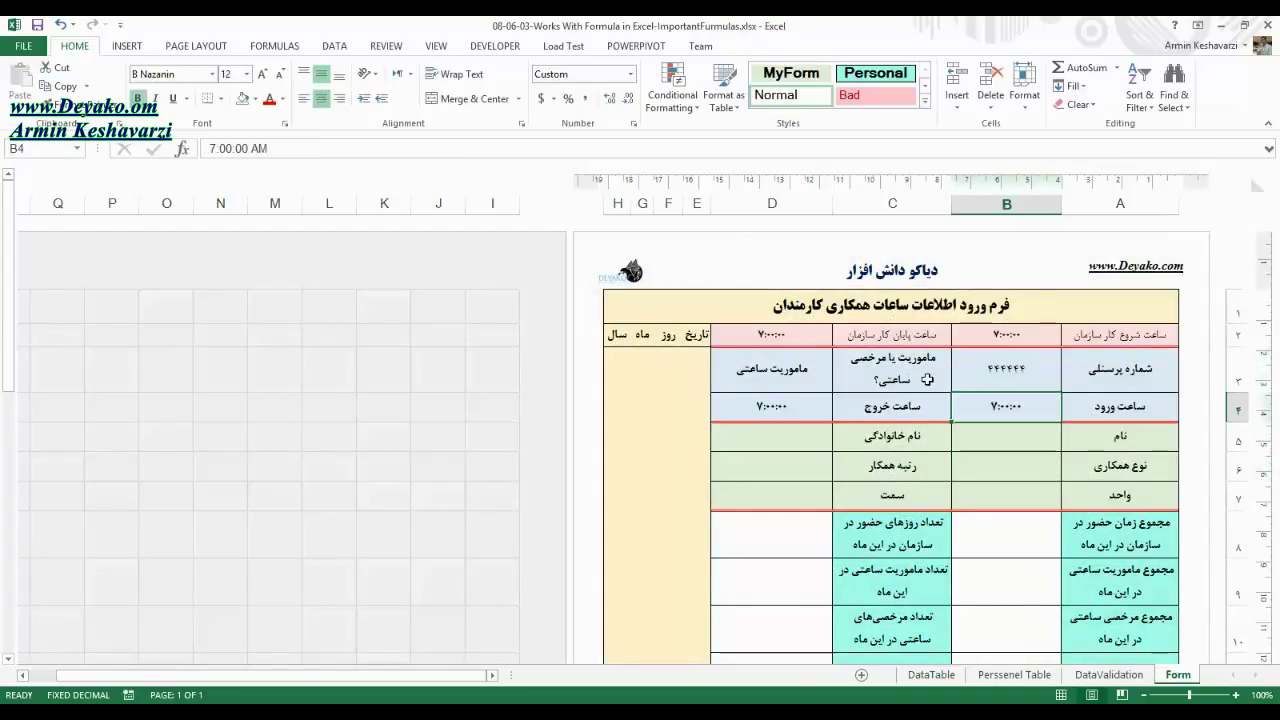
pyautogui.click(776, 368)
pyautogui.click(737, 401)
pyautogui.click(743, 386)
pyautogui.click(1010, 368)
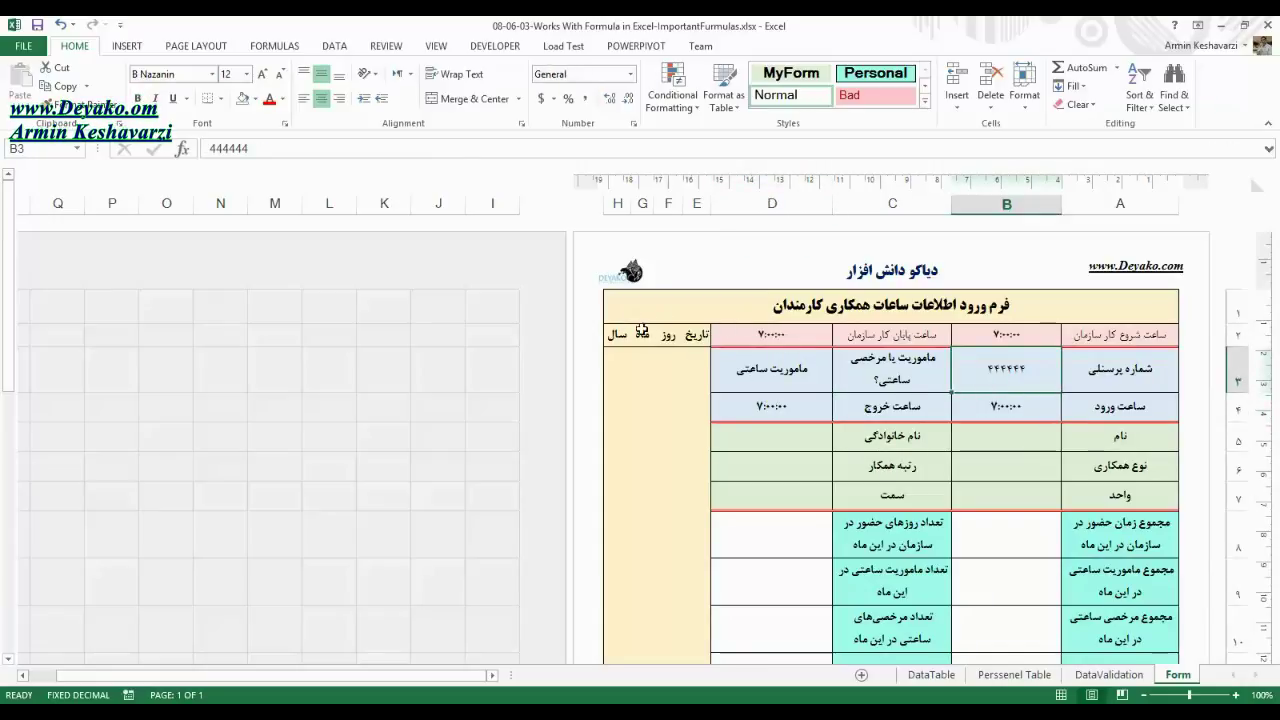
# - Fill the date row with day 1 from F2's list, the month in G2, and year 1394
pyautogui.click(667, 335)
pyautogui.click(645, 338)
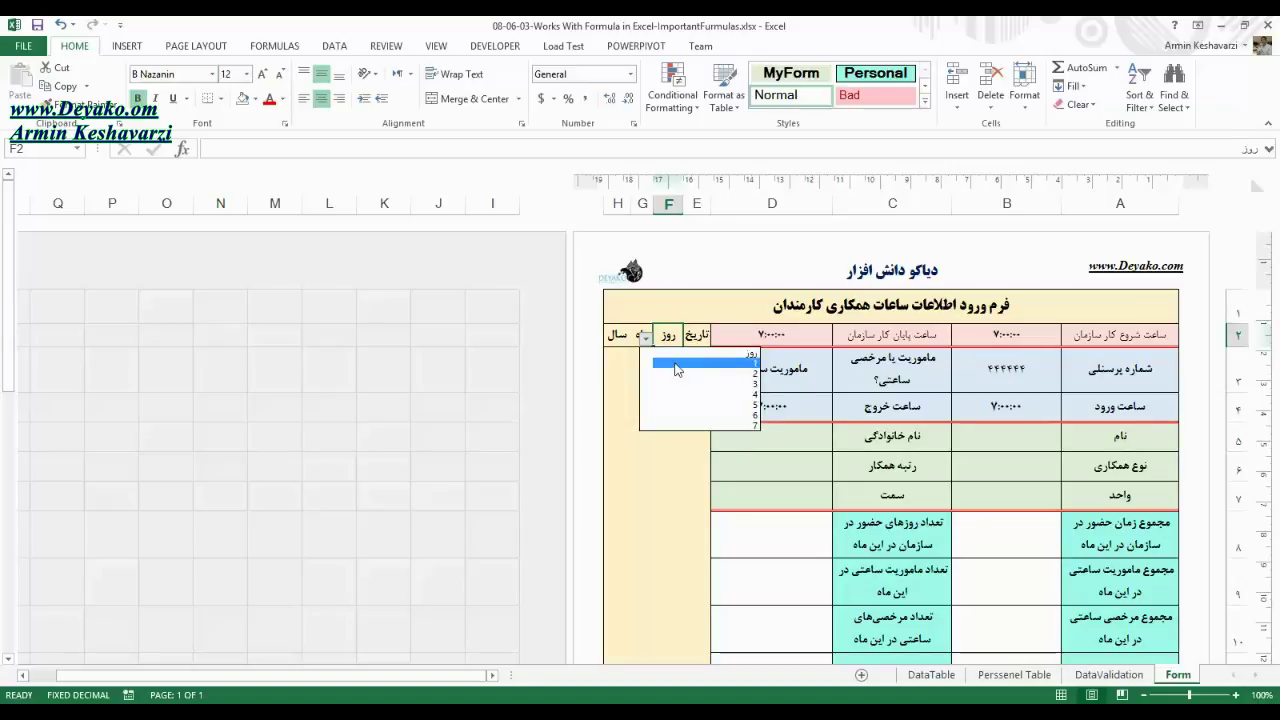
pyautogui.click(668, 370)
pyautogui.click(640, 338)
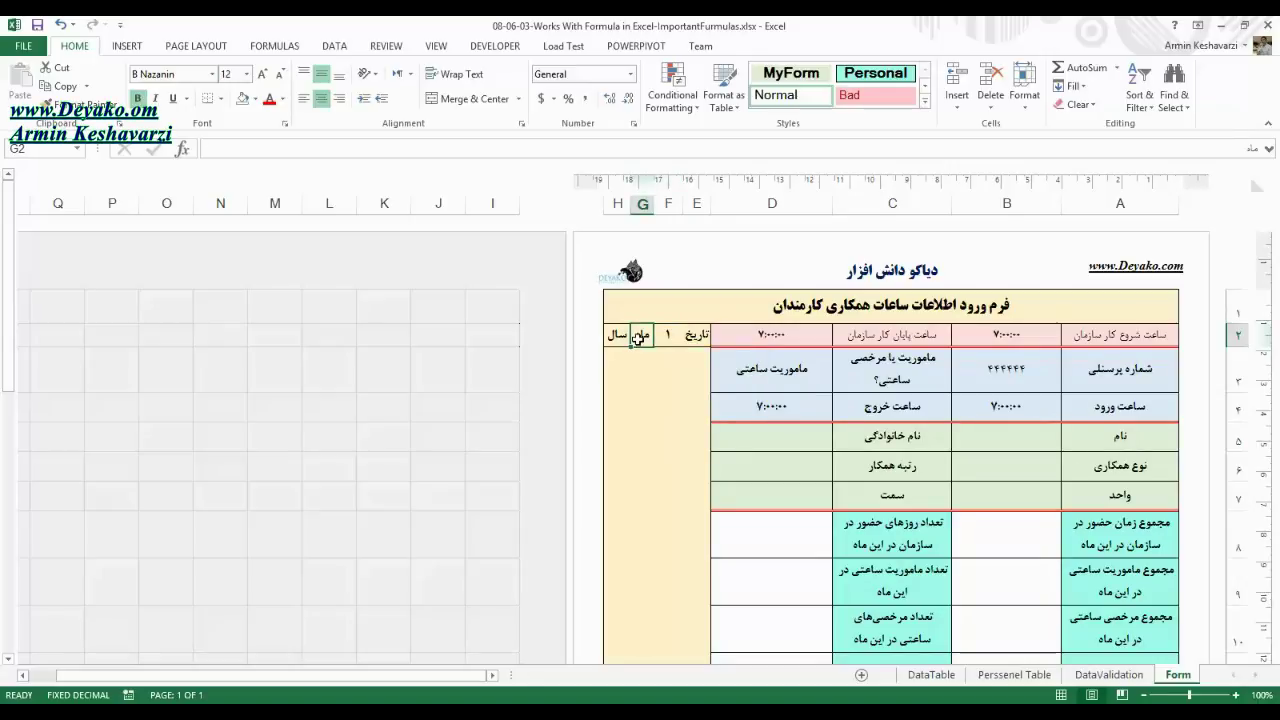
pyautogui.write('2')
pyautogui.press('Left')
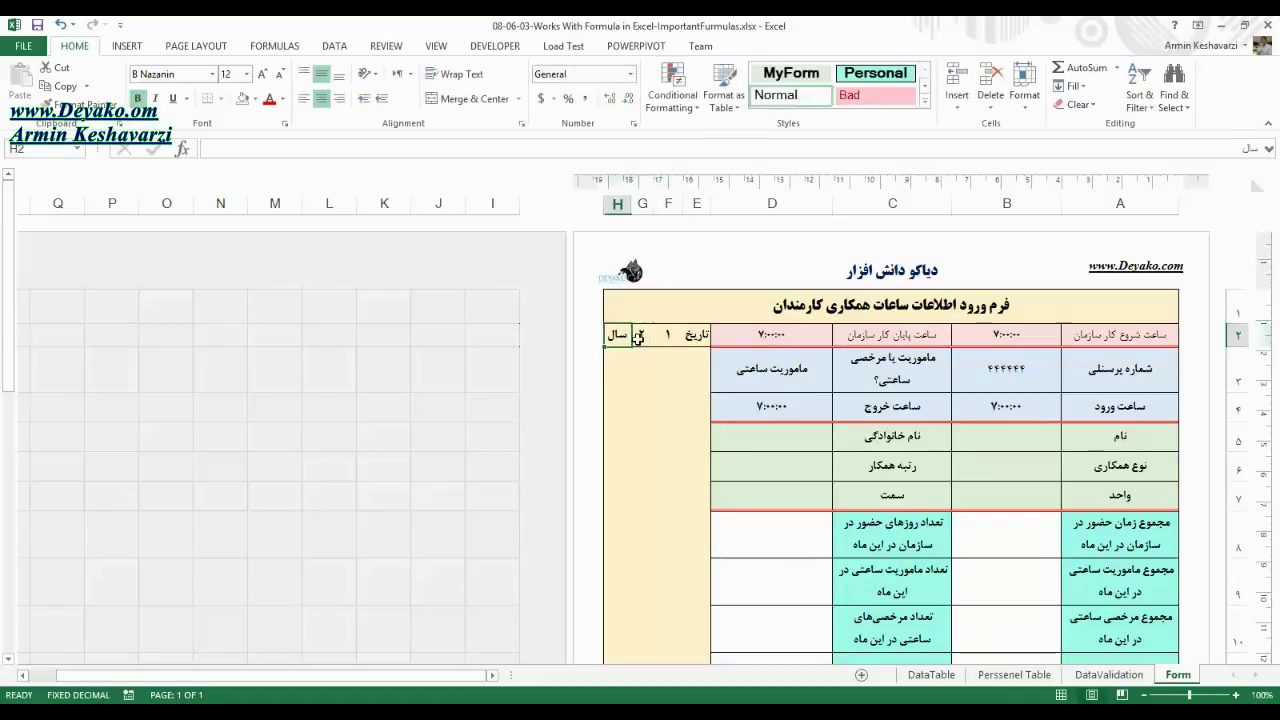
pyautogui.write('1394')
pyautogui.press('Return')
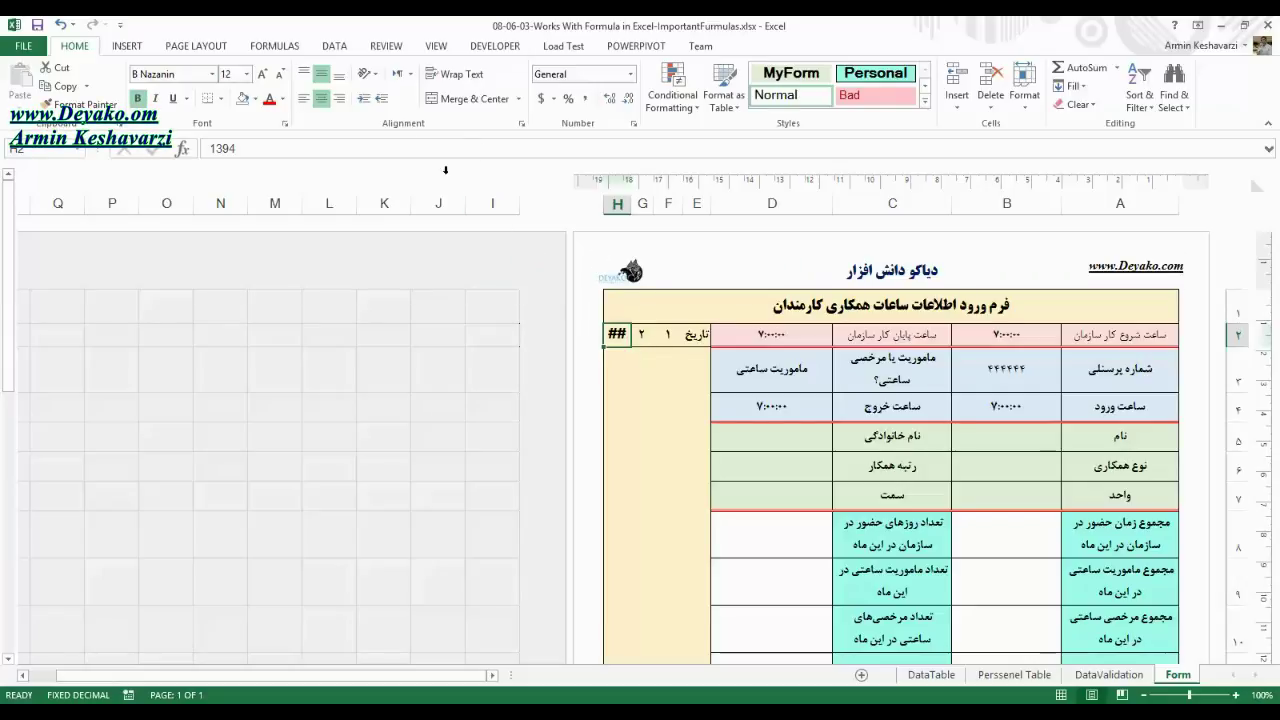
# - Decrease the year cell's font to size 10 so 1394 displays fully
pyautogui.click(279, 74)
pyautogui.click(279, 74)
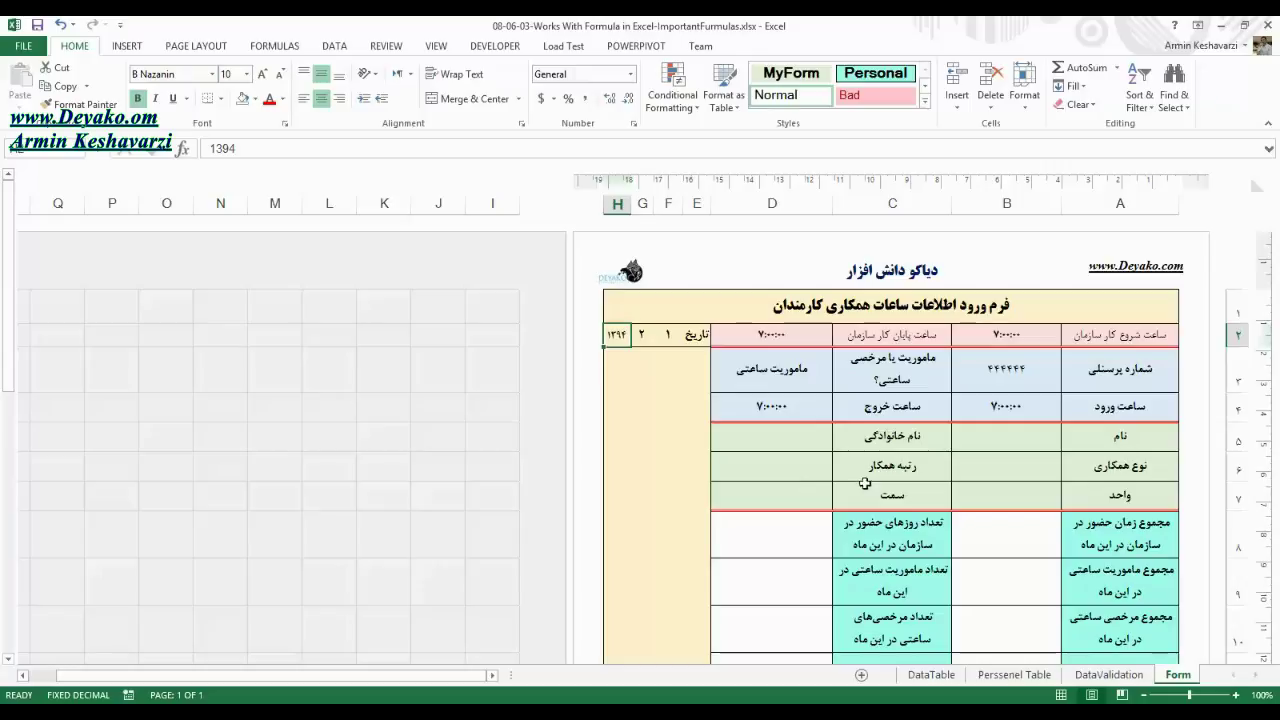
pyautogui.click(1020, 440)
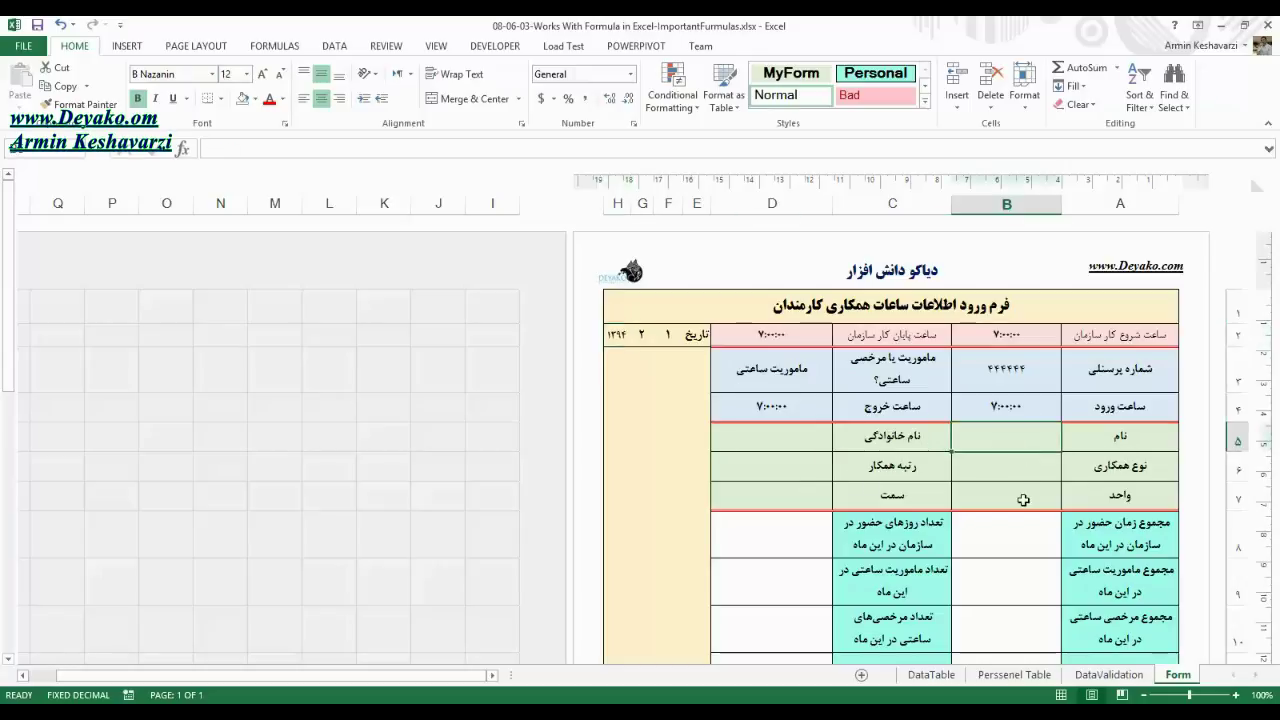
pyautogui.click(1099, 465)
pyautogui.click(1027, 439)
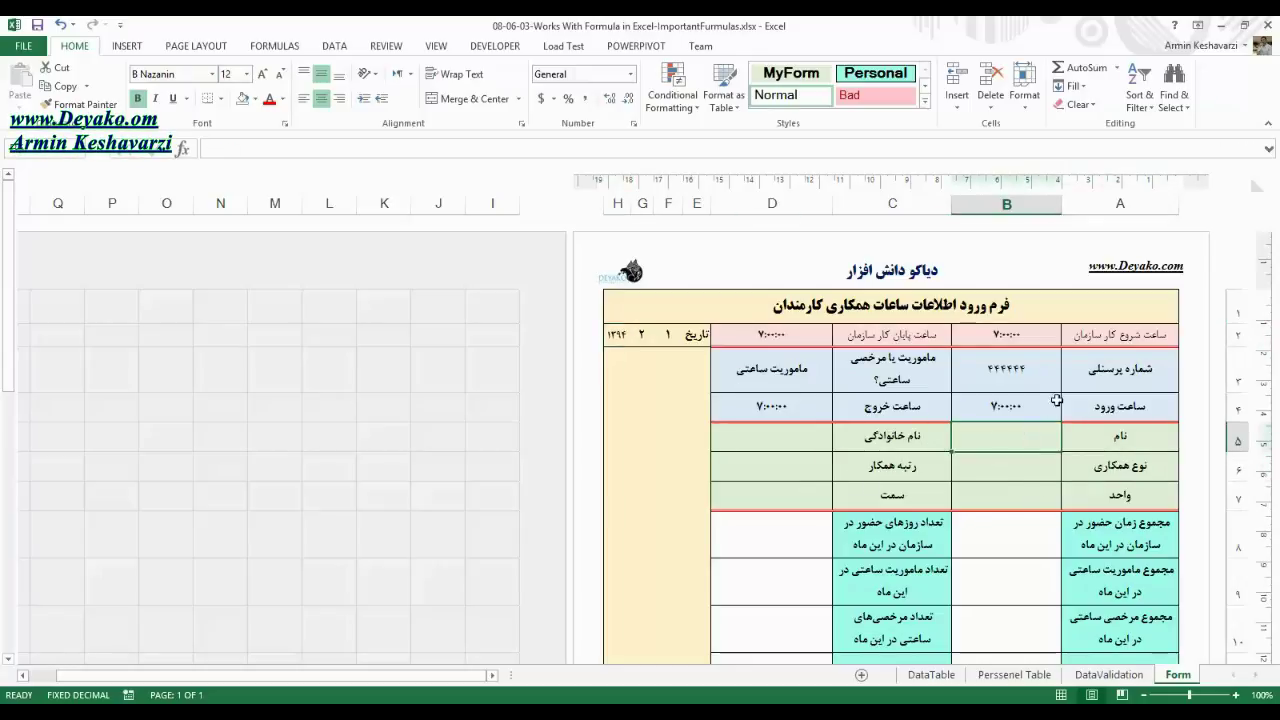
pyautogui.click(1028, 374)
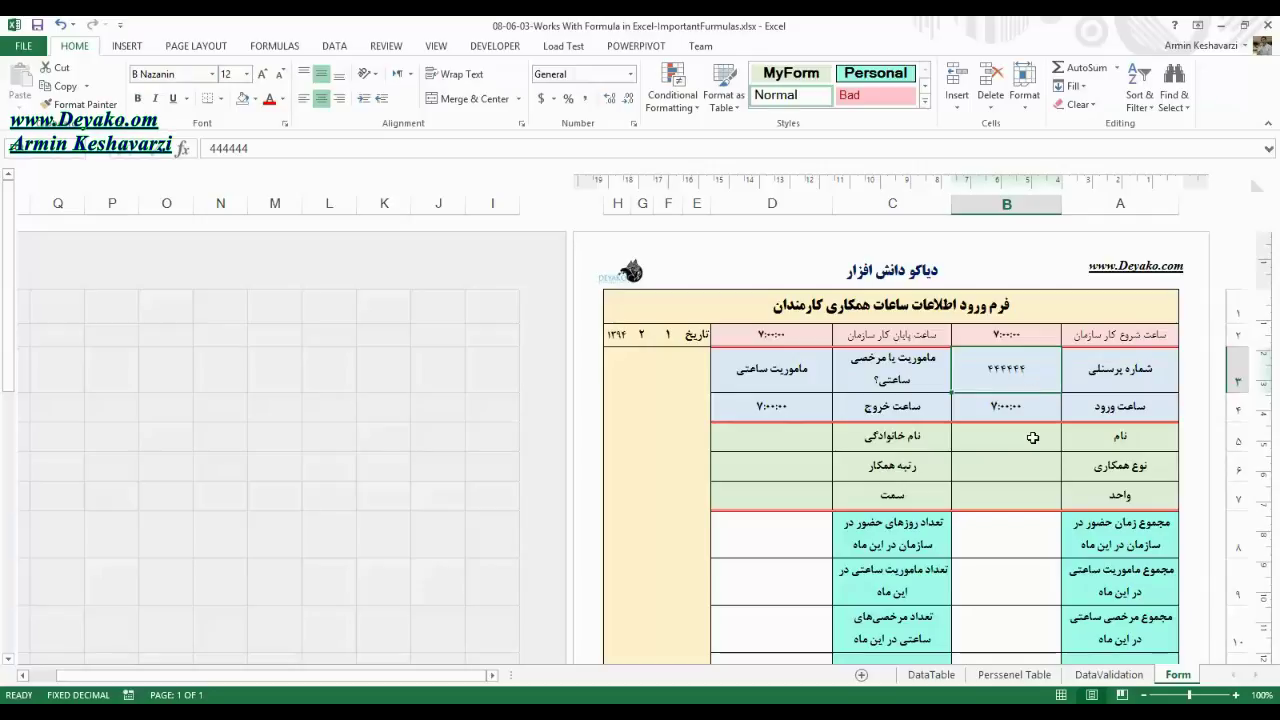
pyautogui.click(1033, 437)
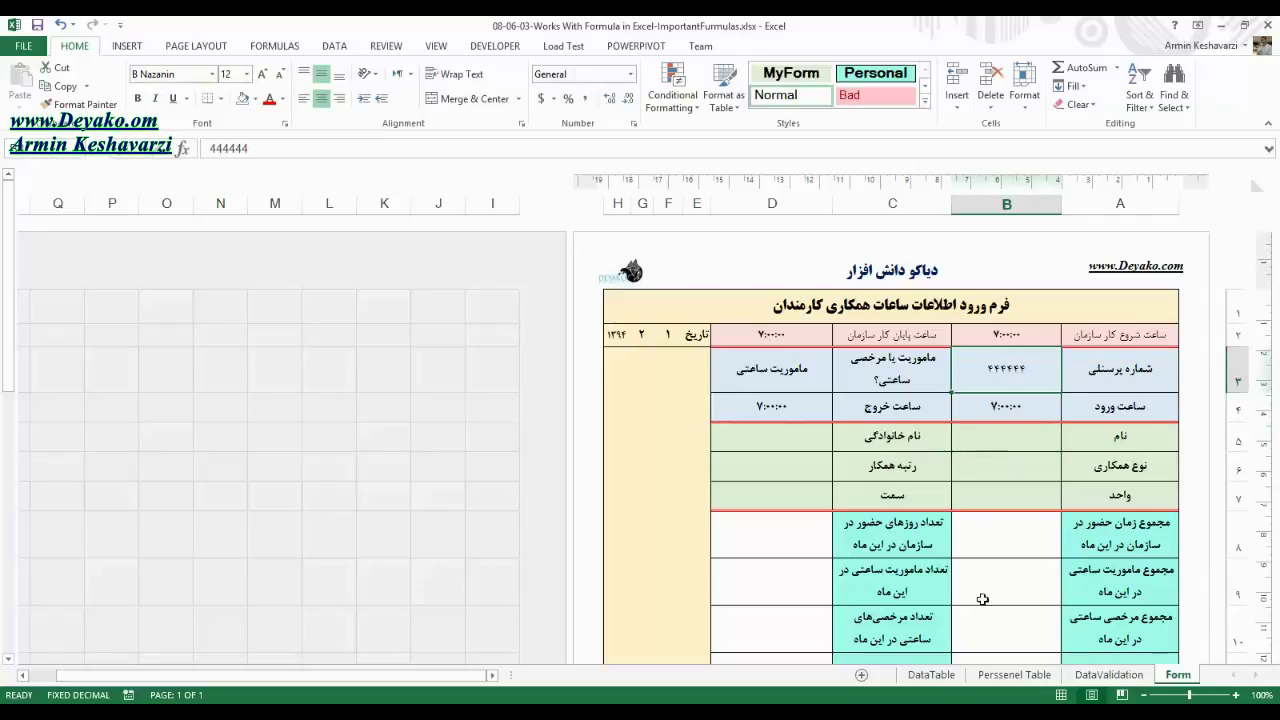
# - Copy personnel number 716035 from cell A3 of the Persenel Table sheet
pyautogui.click(1108, 675)
pyautogui.click(1014, 675)
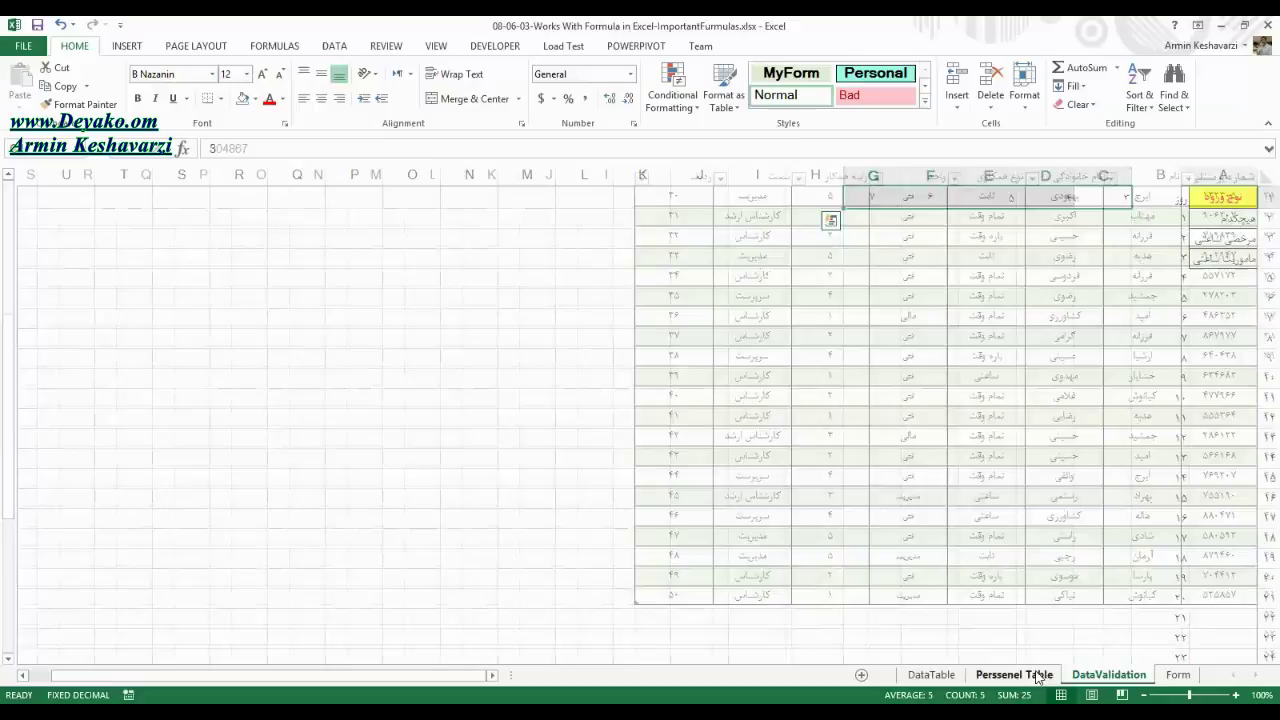
pyautogui.moveTo(1189, 286); pyautogui.dragTo(1250, 50)
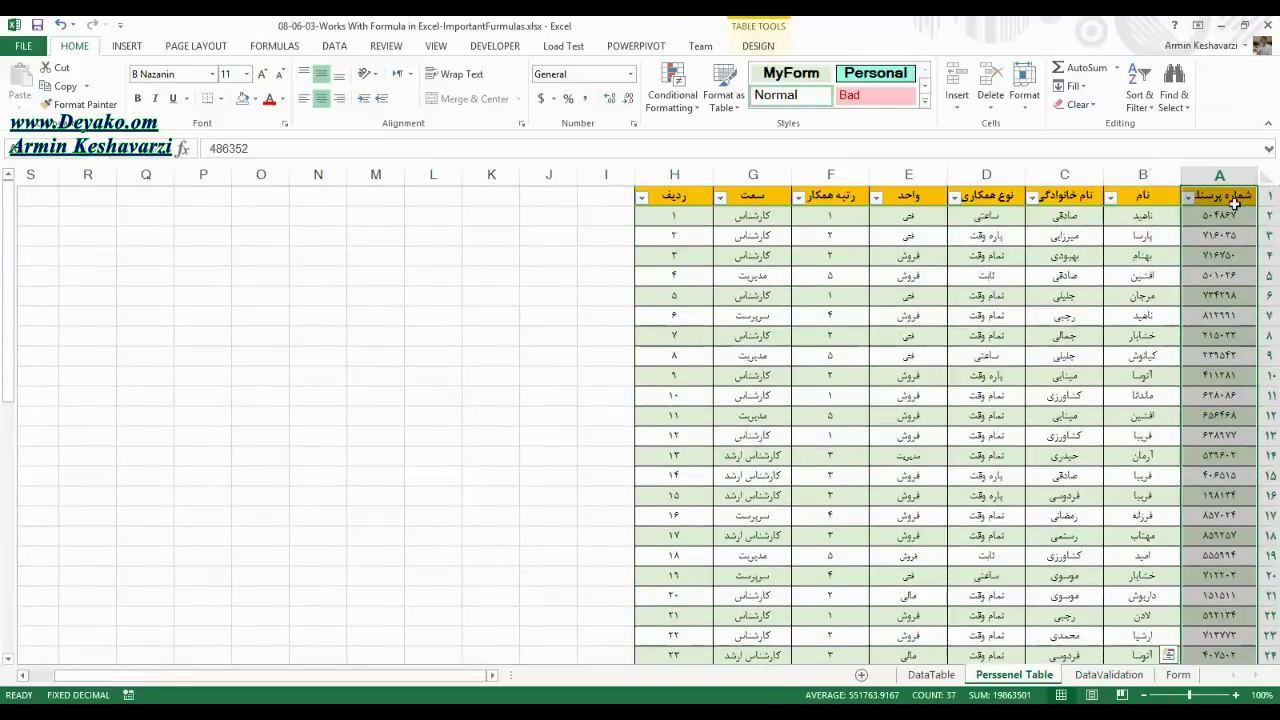
pyautogui.click(1219, 237)
pyautogui.hotkey('ctrl', 'c')
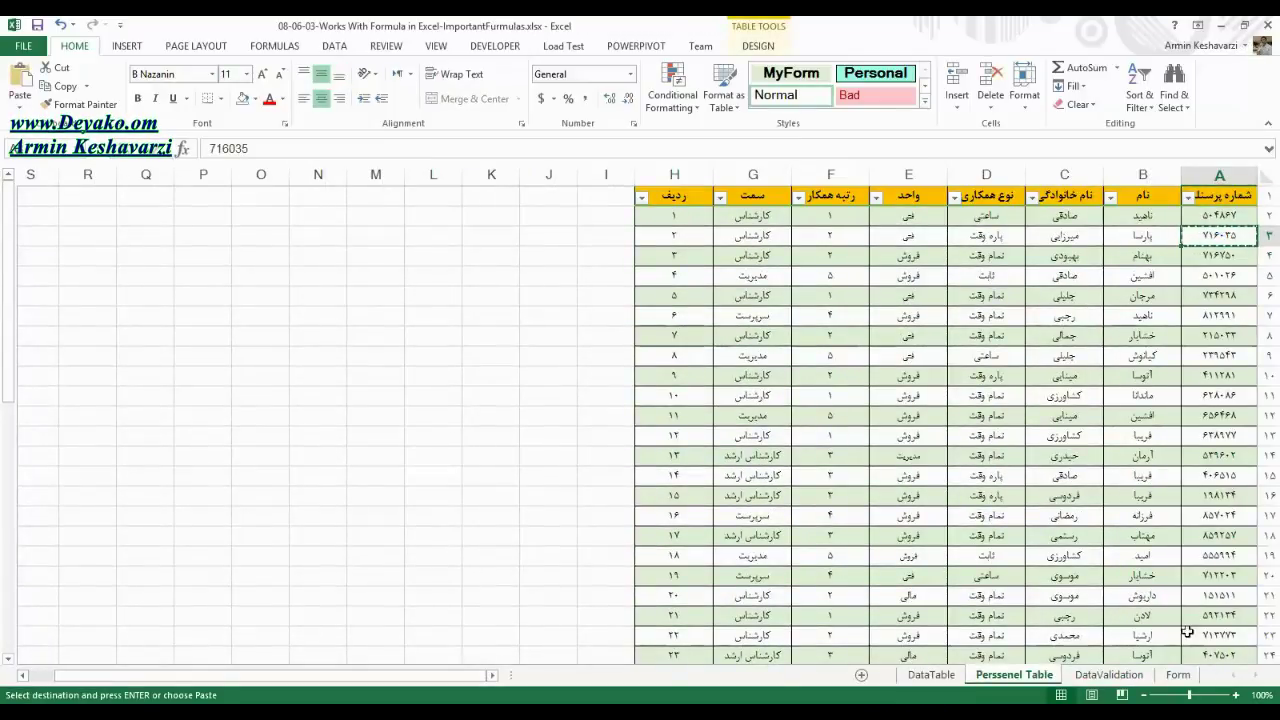
# - Paste 716035 into the Form's B3, keeping the destination formatting
pyautogui.click(1177, 675)
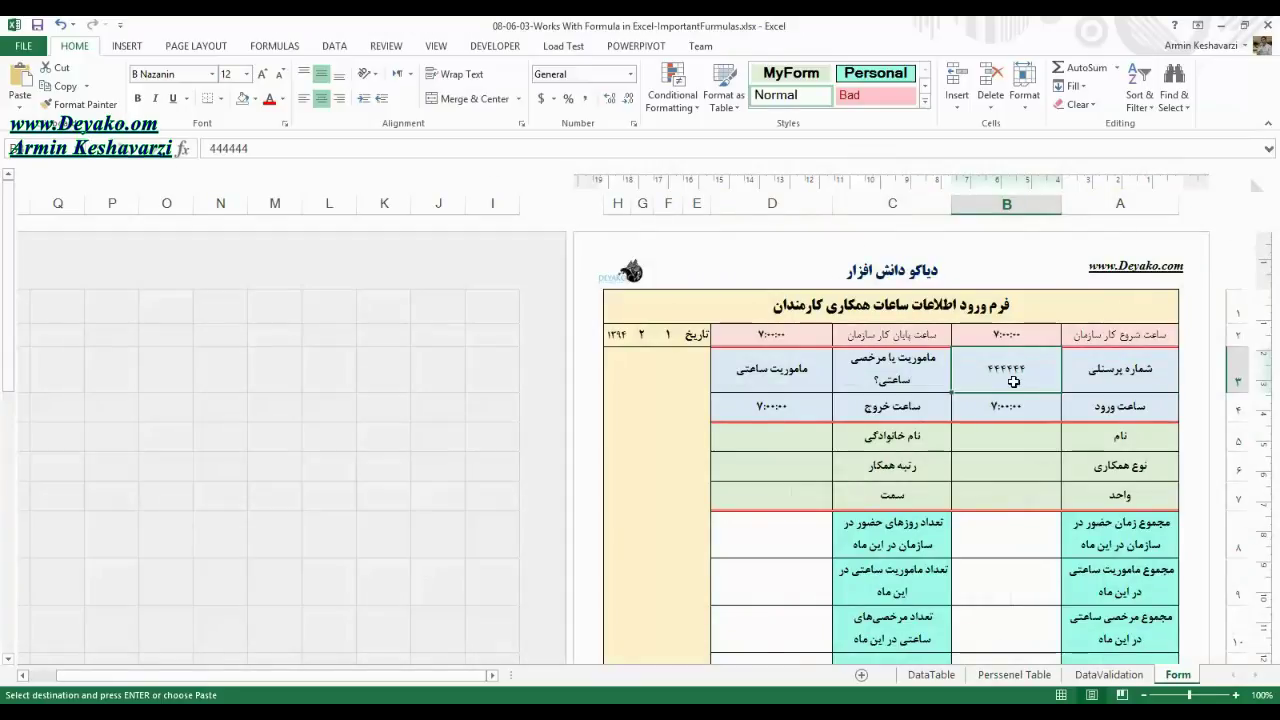
pyautogui.hotkey('ctrl', 'v')
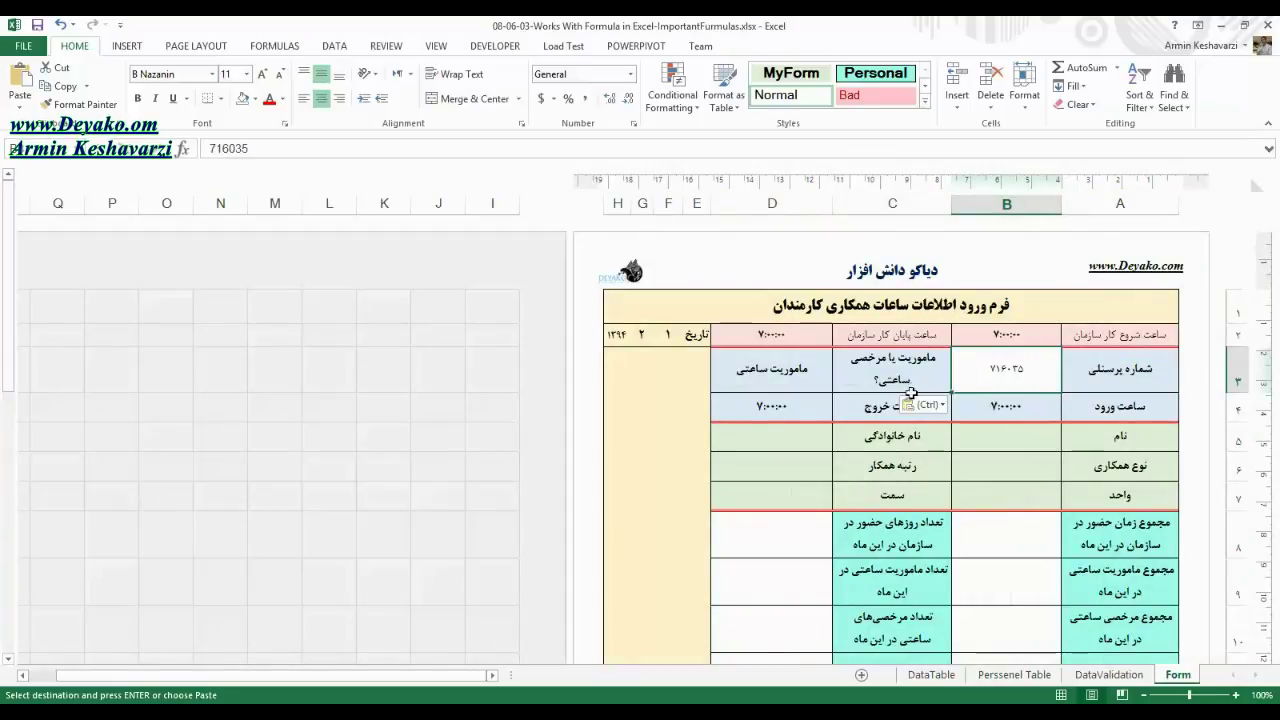
pyautogui.click(916, 404)
pyautogui.click(914, 512)
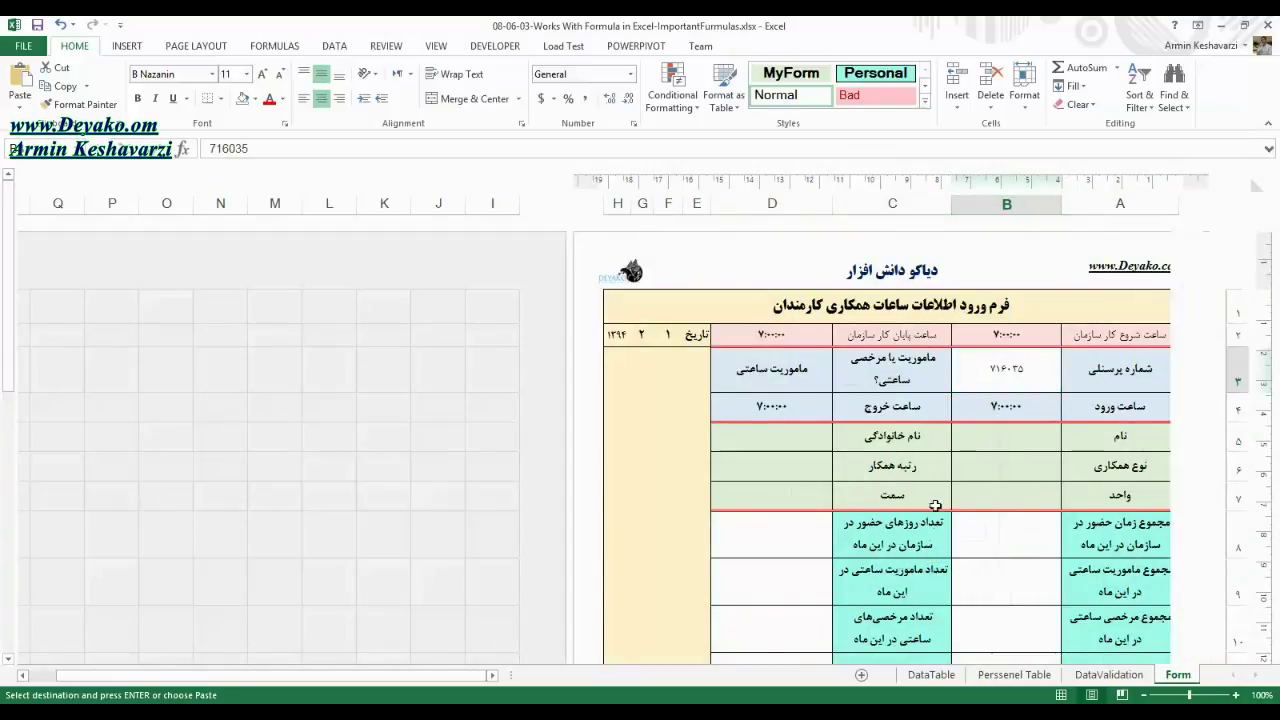
# - Review the form's name, employment type and detail cells from B5 to D7
pyautogui.click(1024, 450)
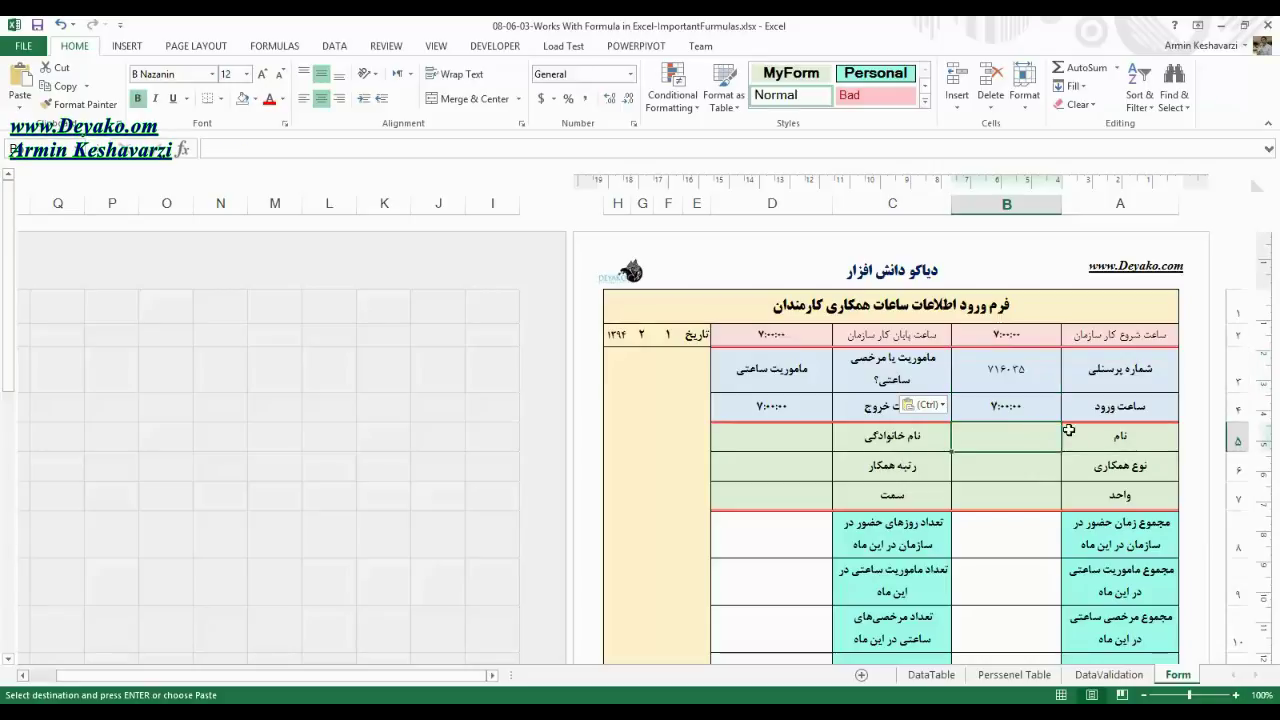
pyautogui.click(1028, 368)
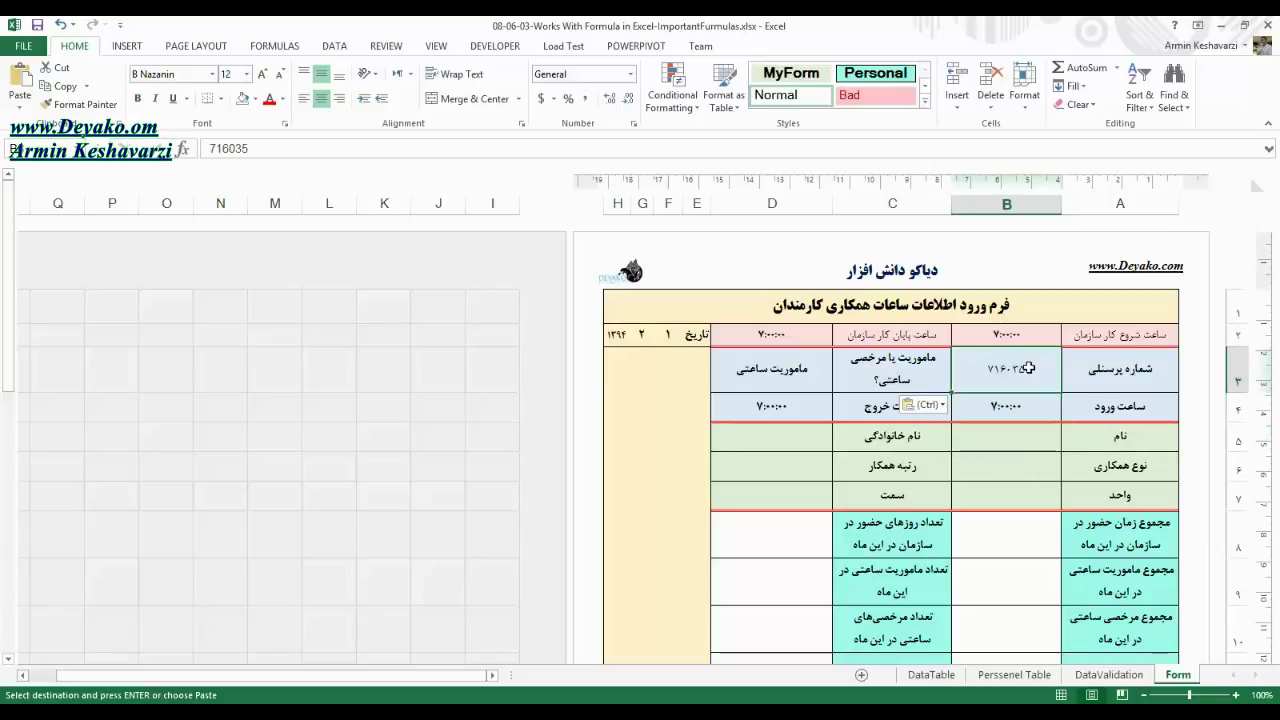
pyautogui.click(1043, 435)
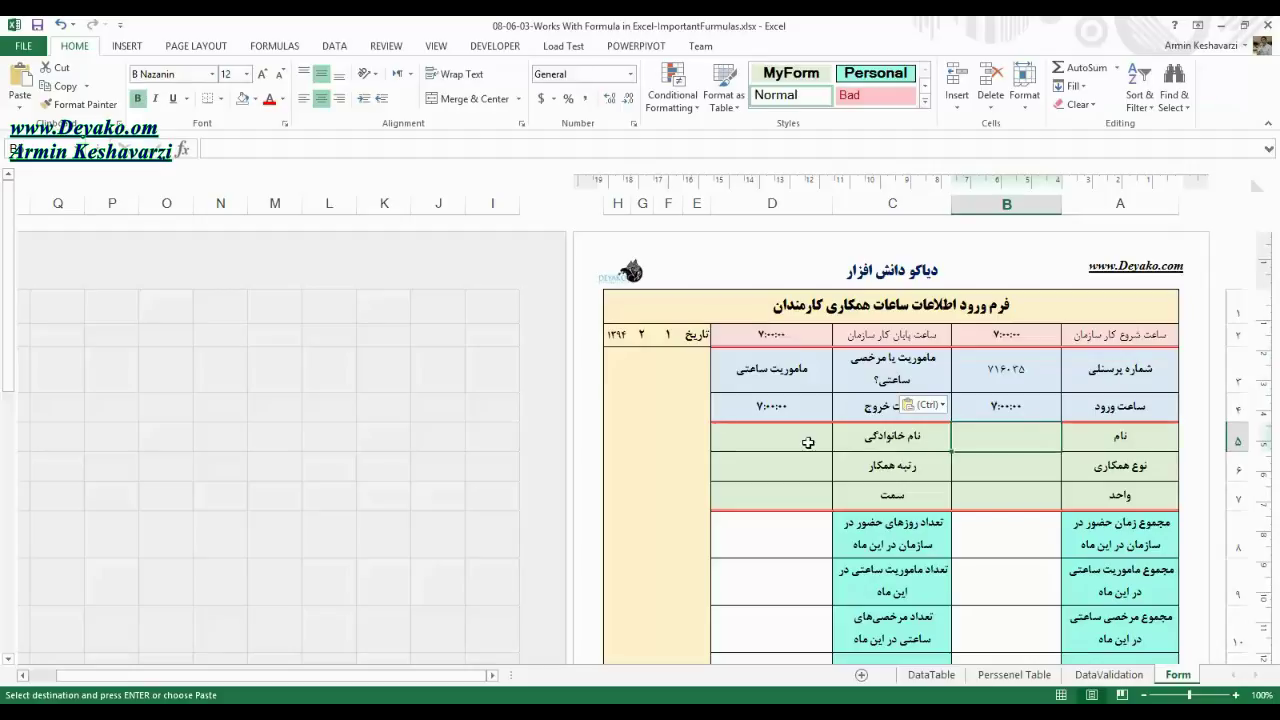
pyautogui.click(808, 444)
pyautogui.click(1069, 468)
pyautogui.click(785, 455)
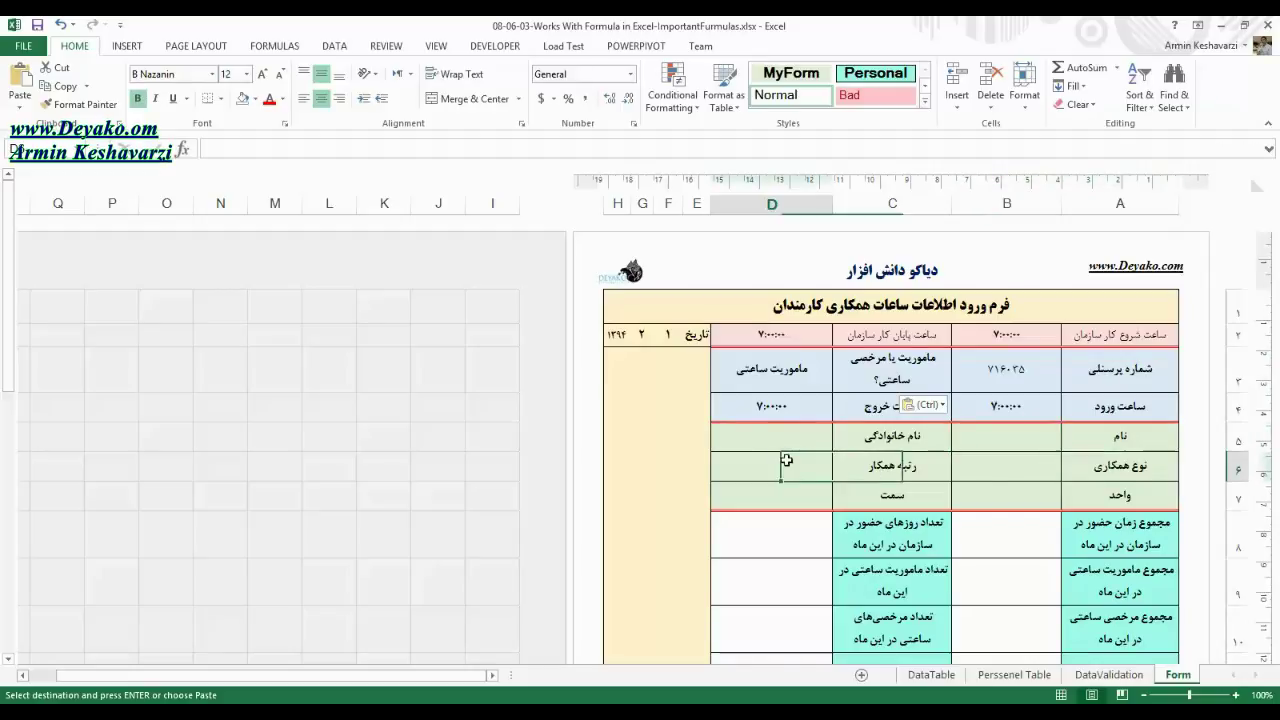
pyautogui.click(990, 495)
pyautogui.click(811, 491)
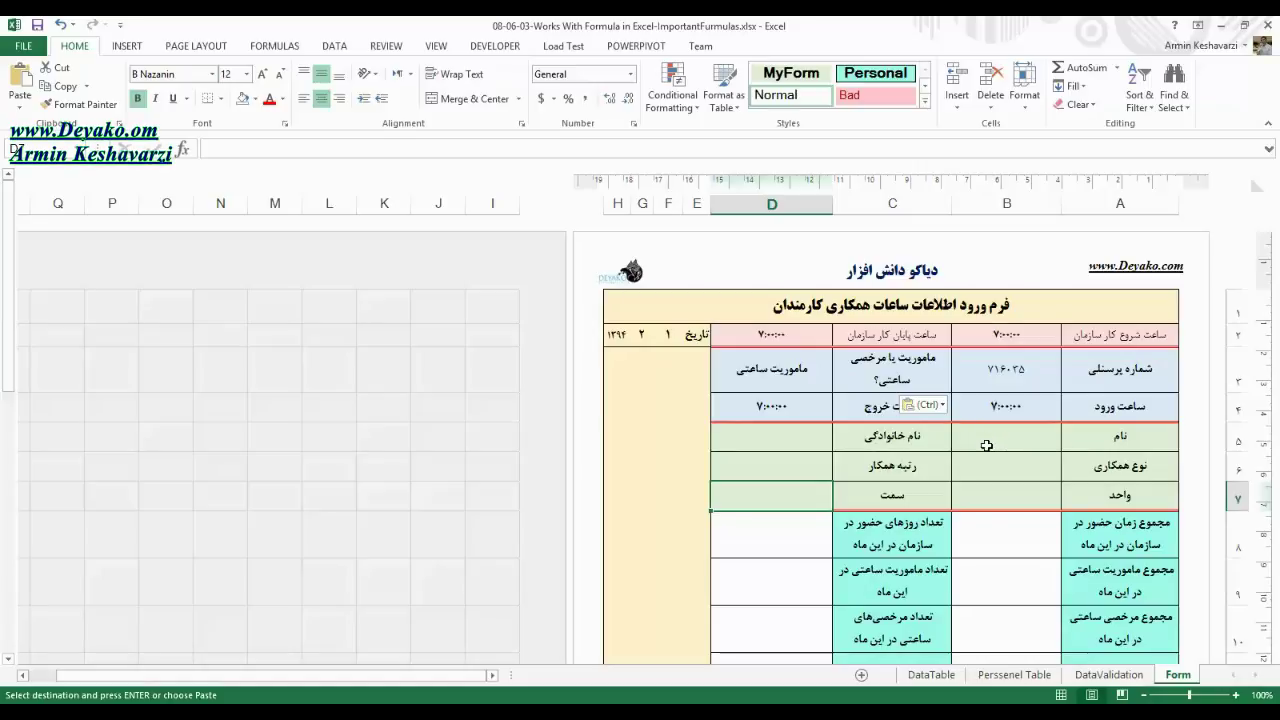
pyautogui.click(986, 445)
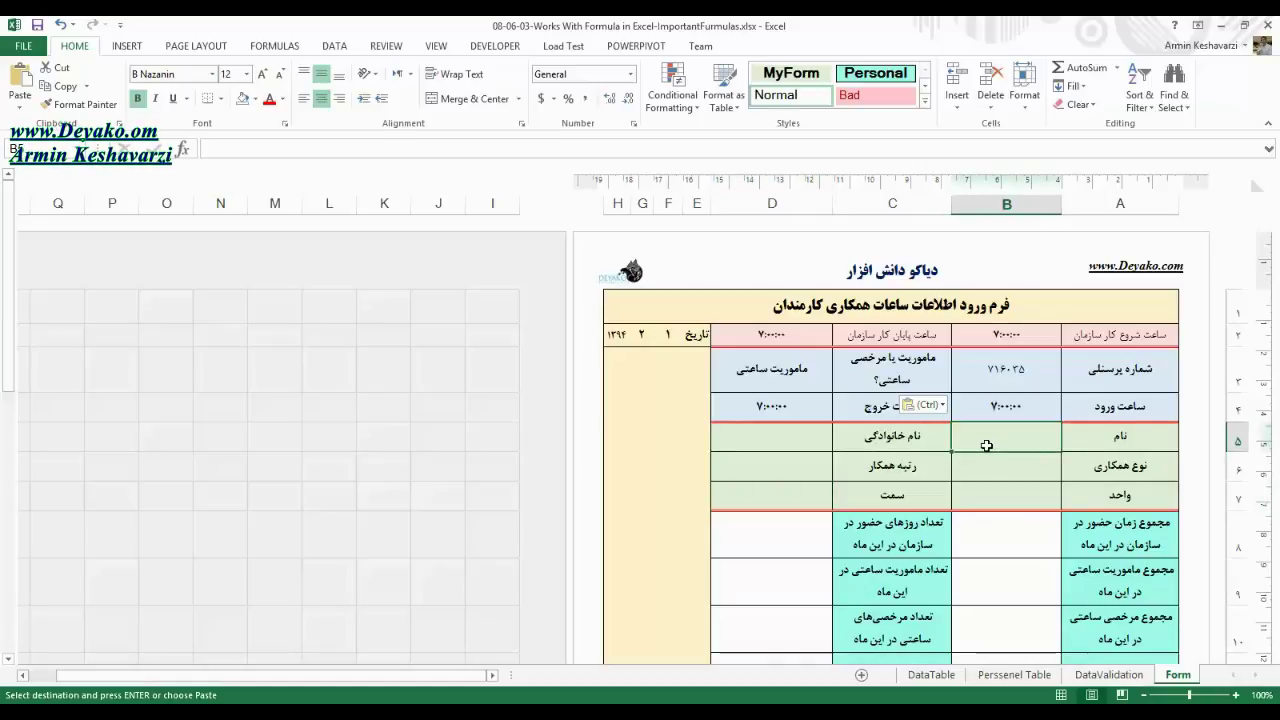
# - Enter =VLOOKUP(B3,MyTable,1,0) in B5 for an exact-match personnel number lookup
pyautogui.write('=vl')
pyautogui.press('Tab')
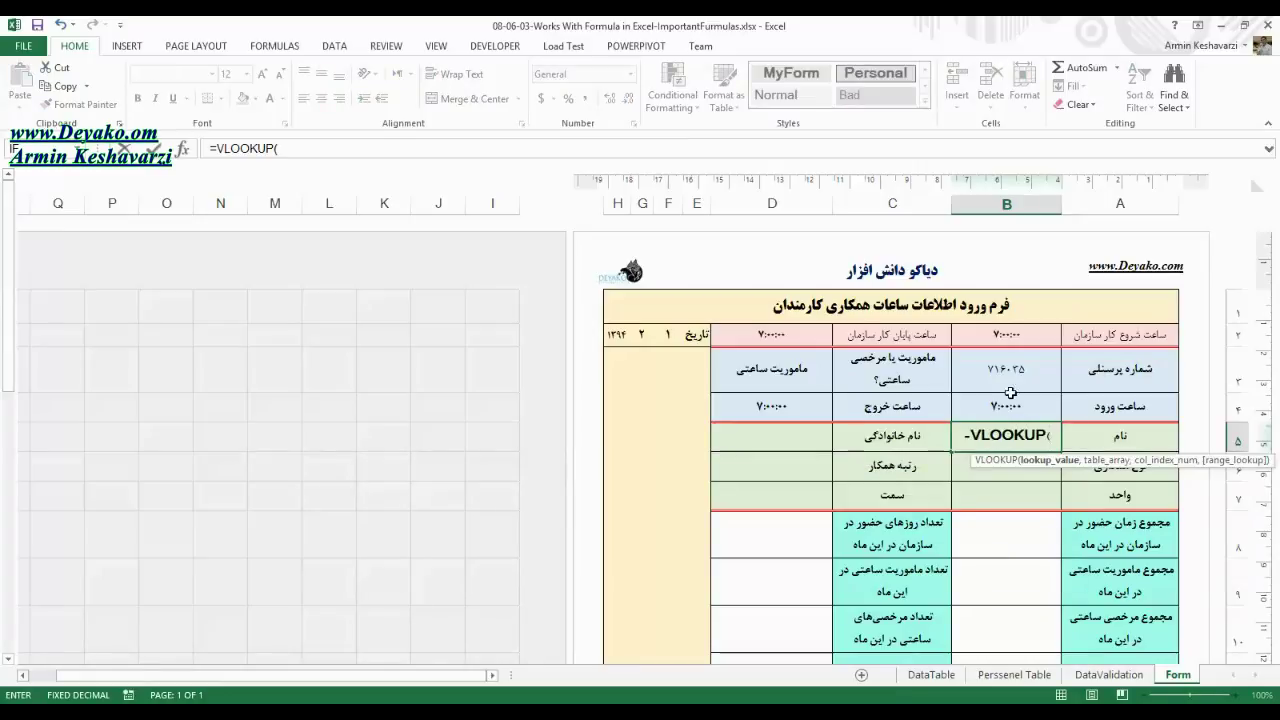
pyautogui.click(1015, 380)
pyautogui.write(',')
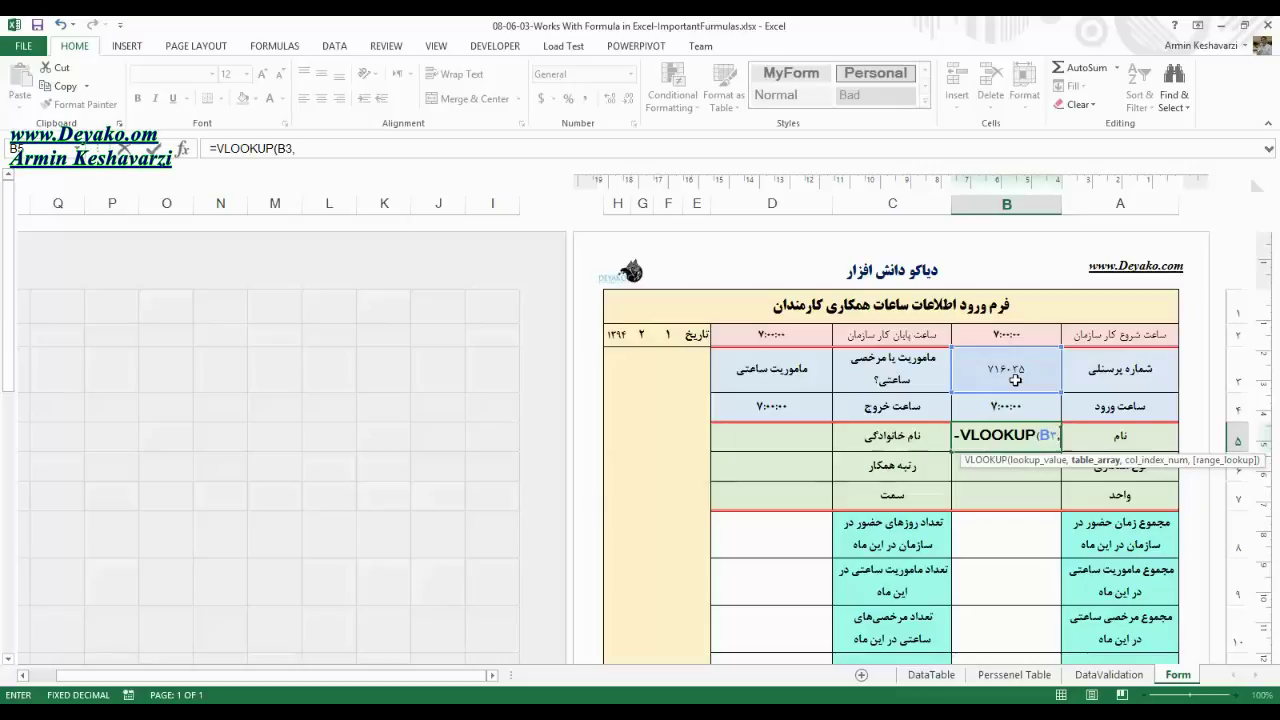
pyautogui.write('my')
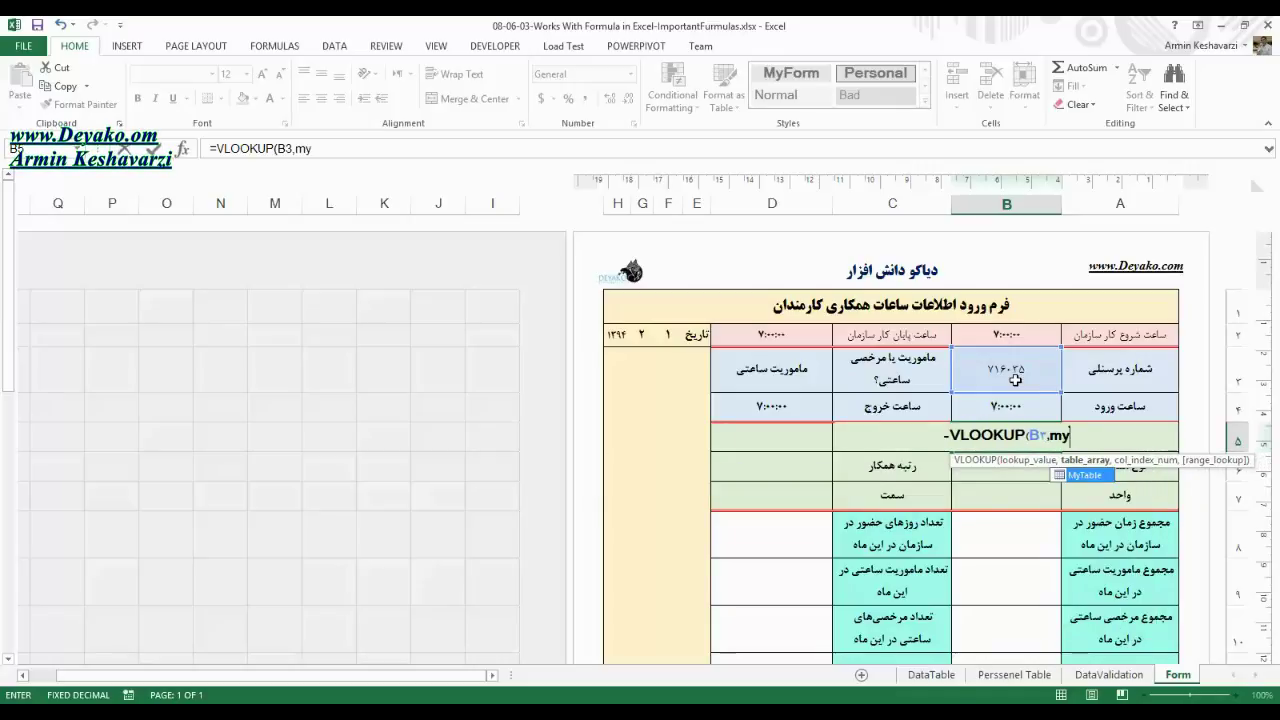
pyautogui.doubleClick(1088, 472)
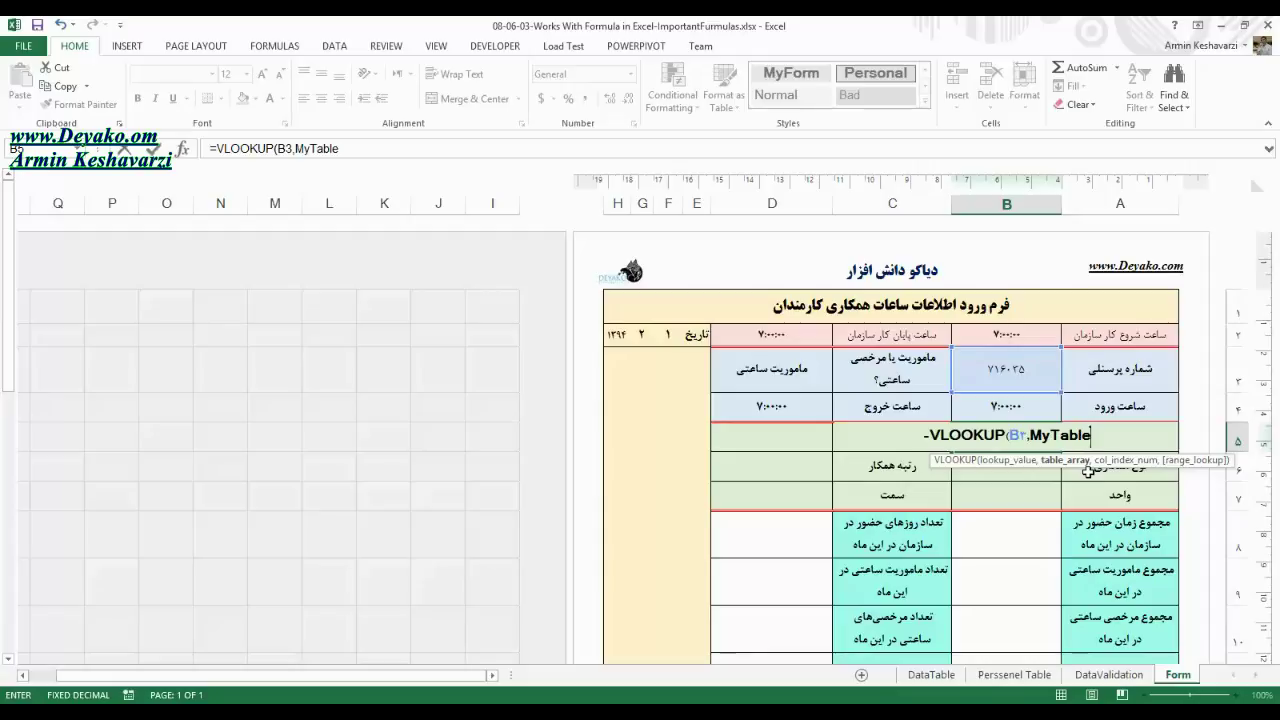
pyautogui.write(',')
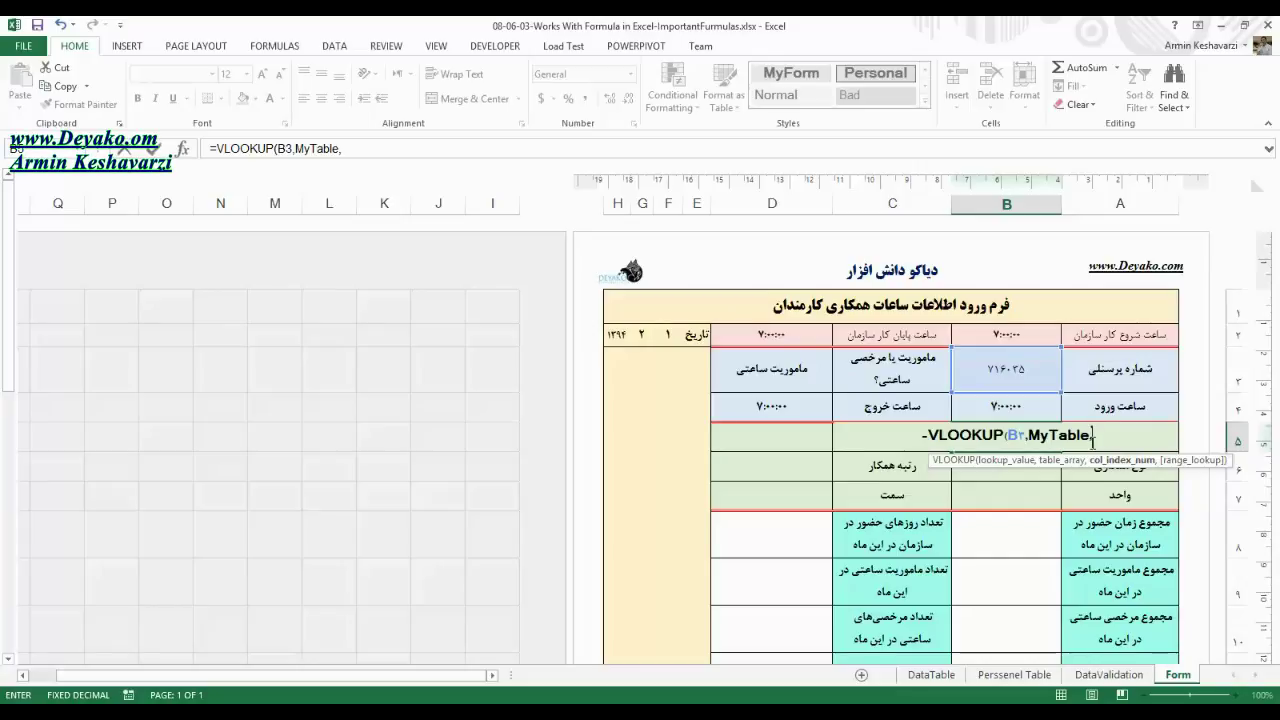
pyautogui.write('1')
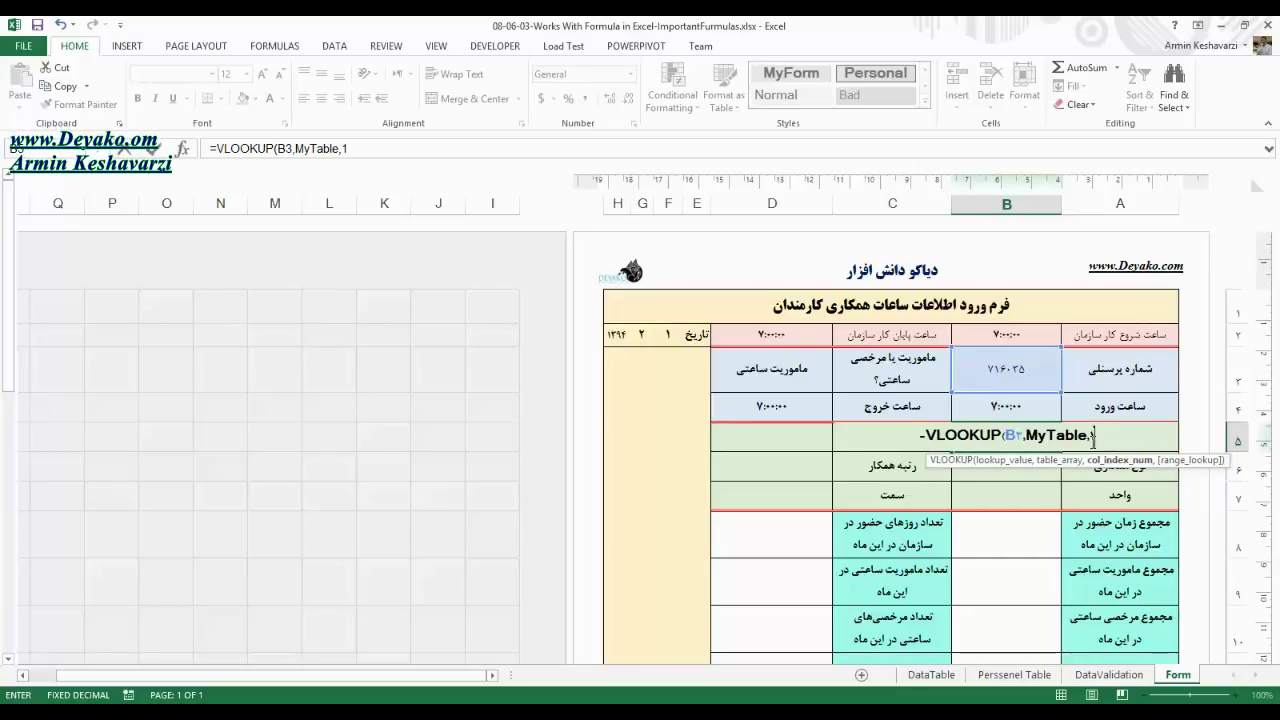
pyautogui.write(',0')
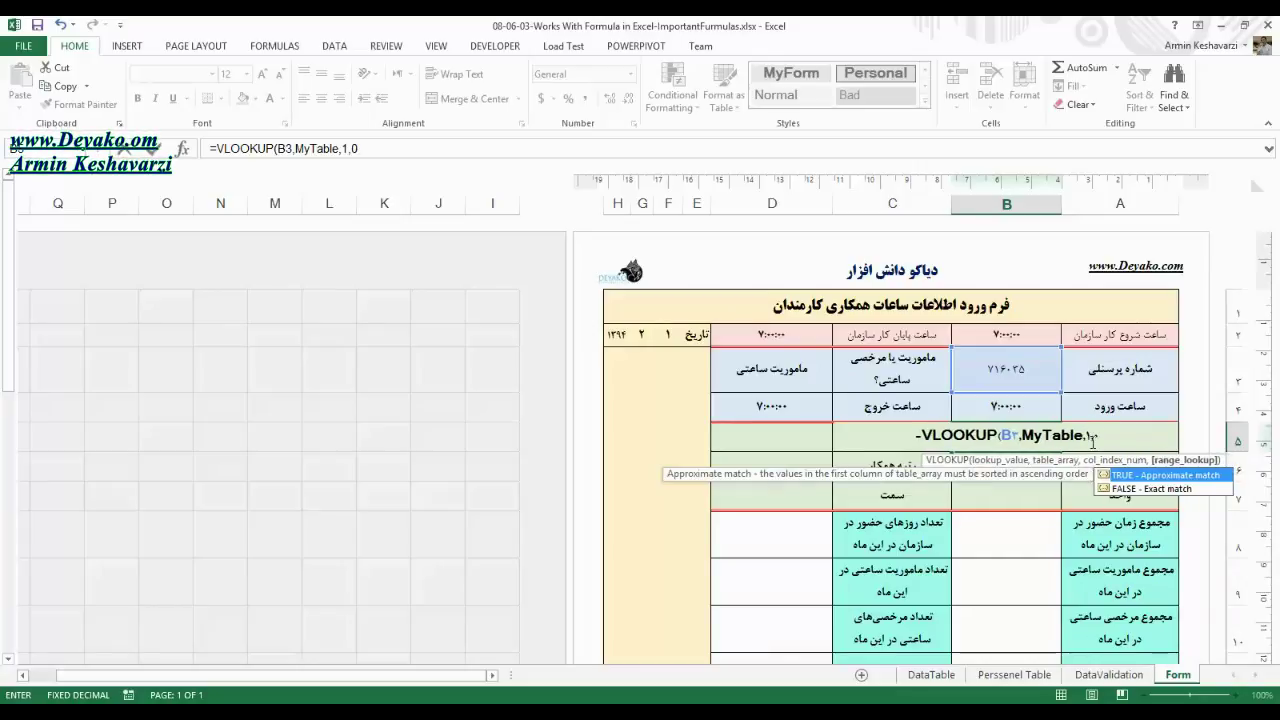
pyautogui.write(')')
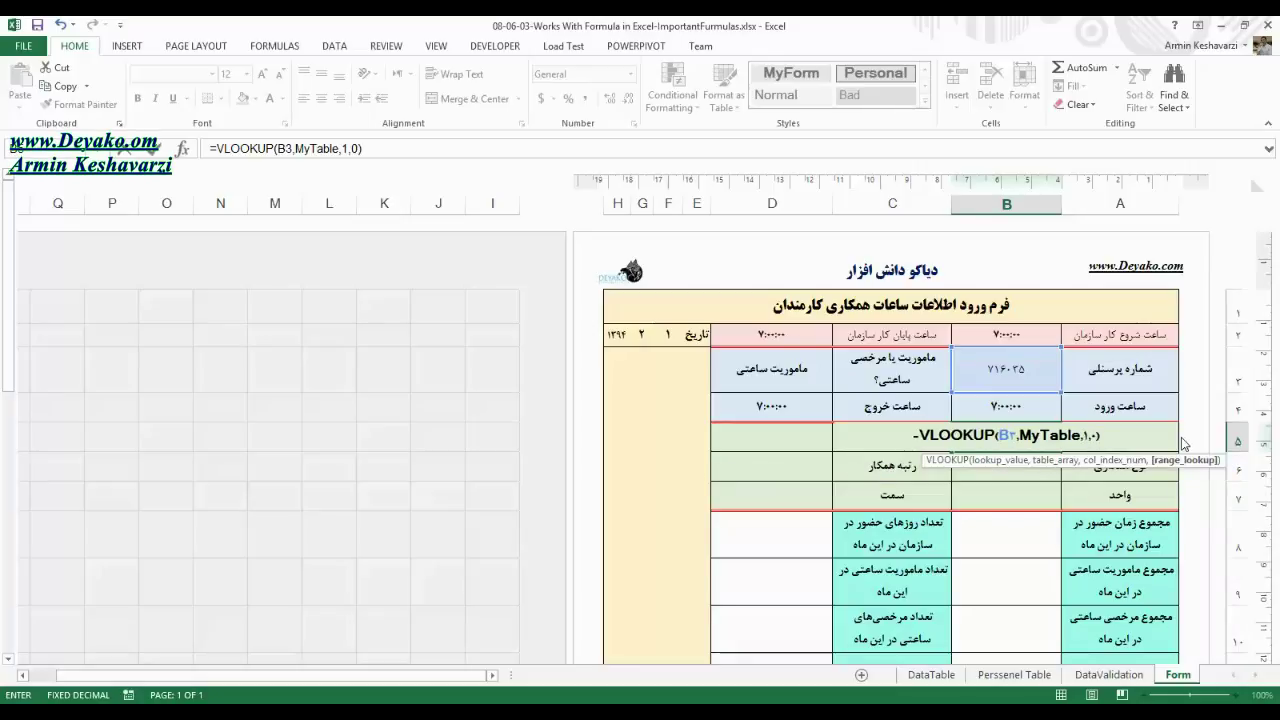
pyautogui.press('Return')
pyautogui.click(1027, 436)
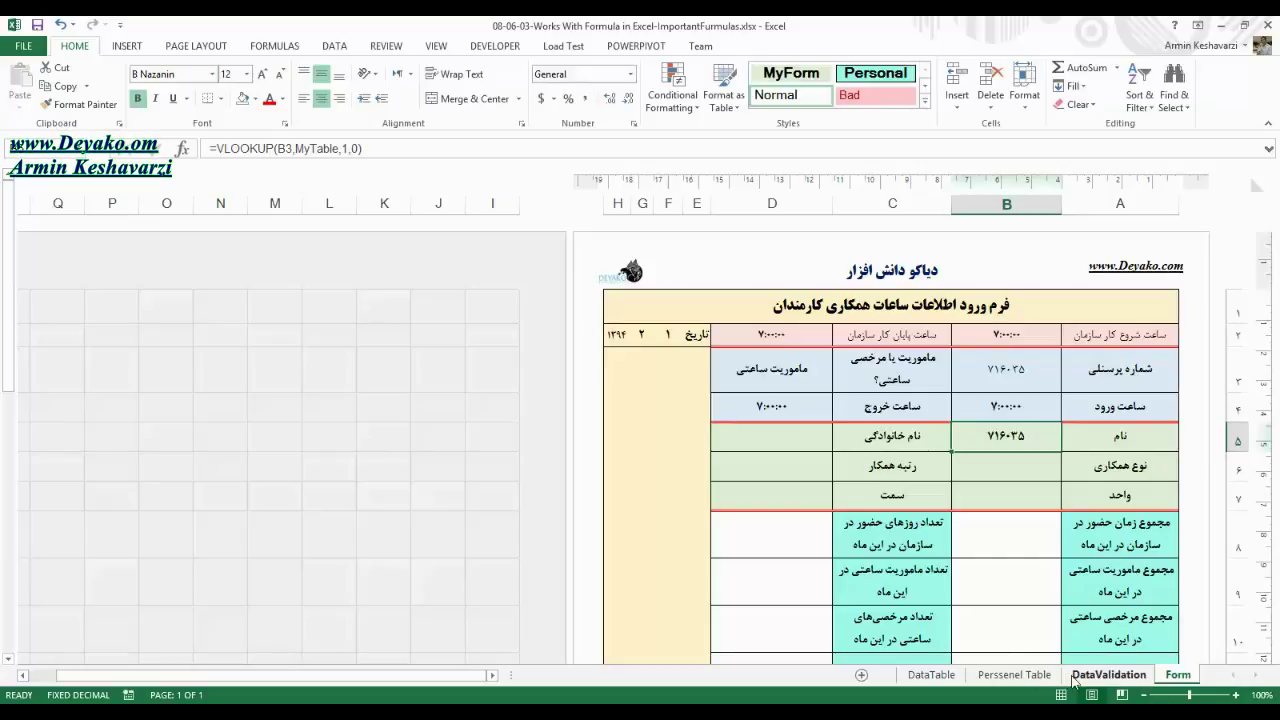
pyautogui.click(1031, 679)
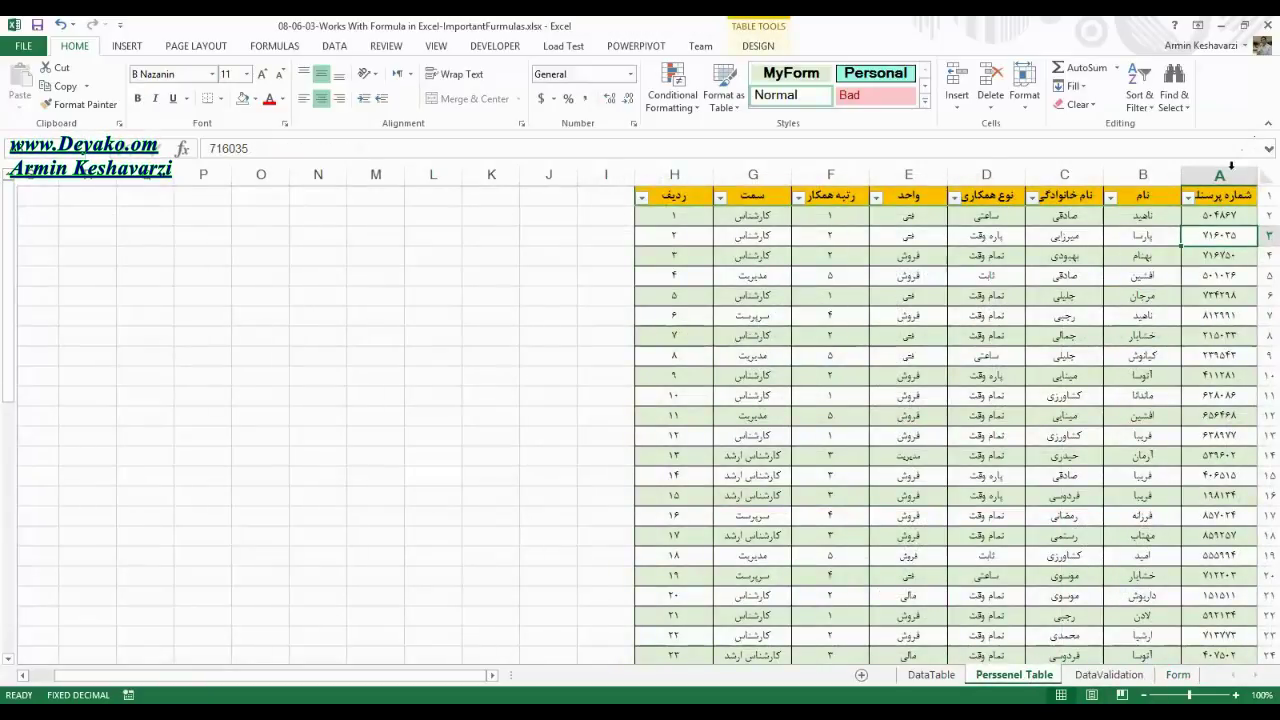
pyautogui.click(1225, 200)
pyautogui.click(1222, 236)
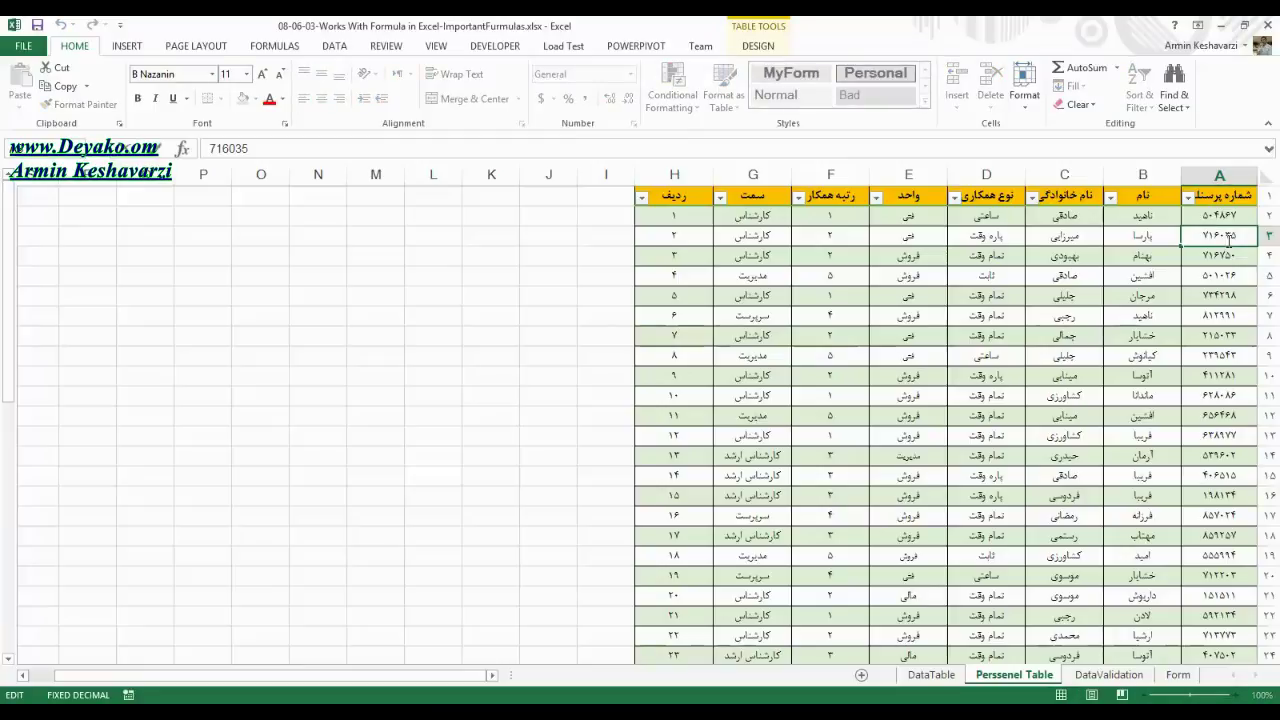
pyautogui.press('Return')
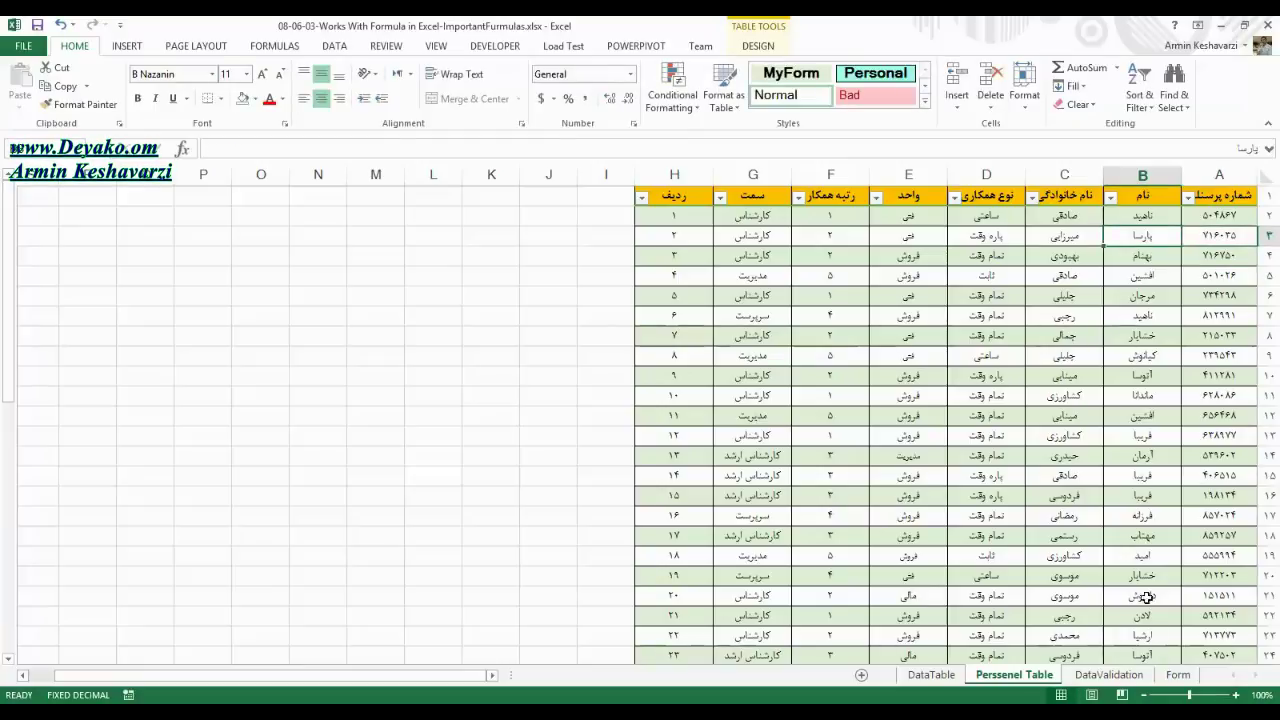
pyautogui.click(1108, 675)
pyautogui.click(1176, 675)
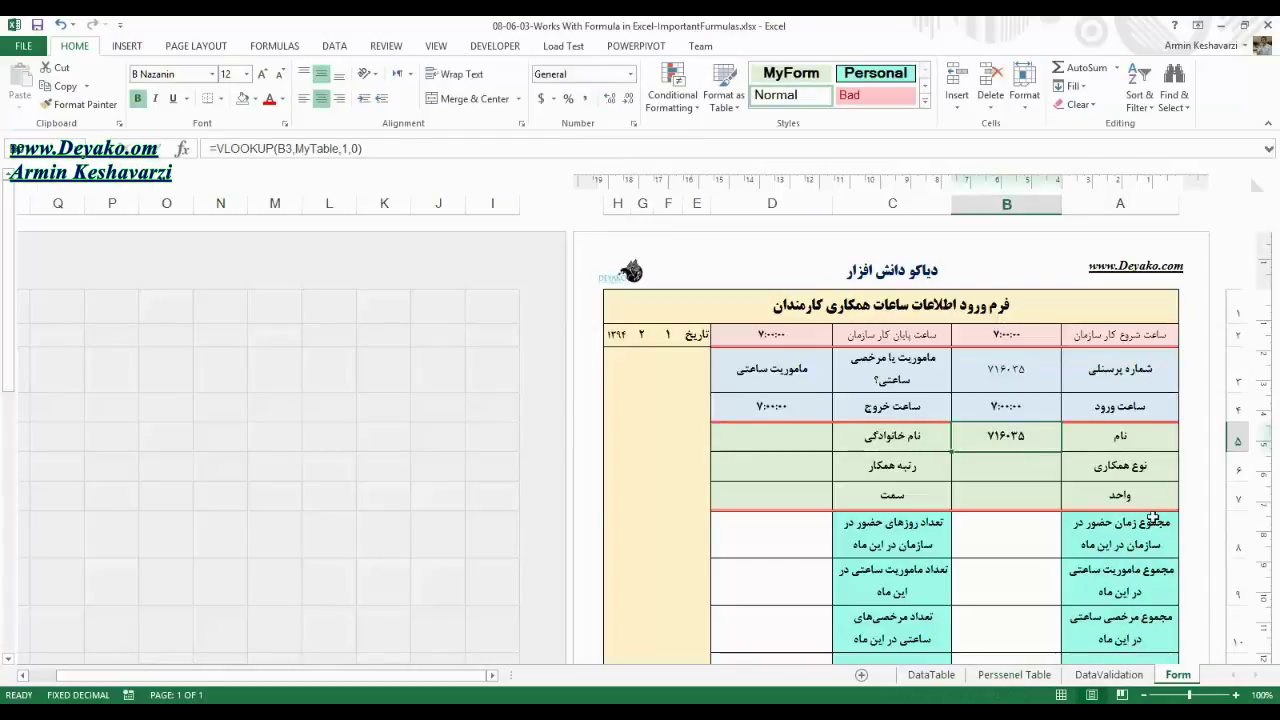
# - Change B5's lookup column index from 1 to 2 so it returns the first name
pyautogui.click(347, 148)
pyautogui.press('BackSpace')
pyautogui.write('2')
pyautogui.press('Return')
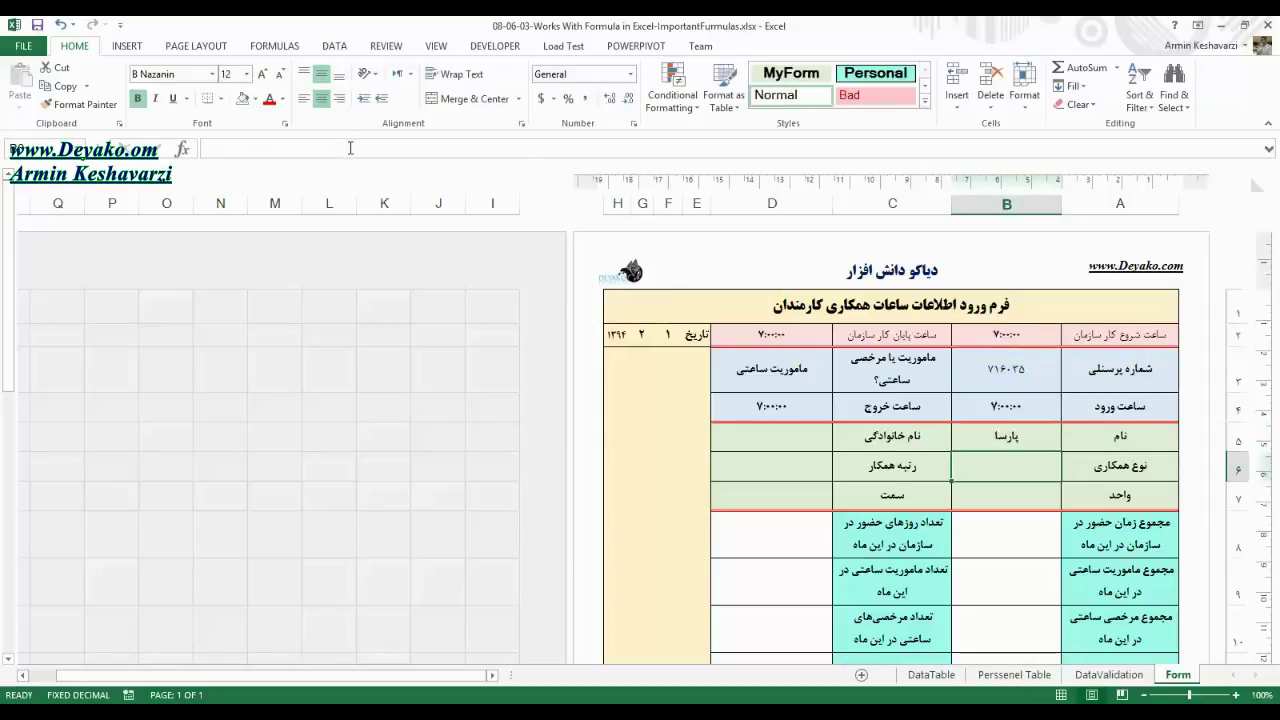
pyautogui.click(1042, 440)
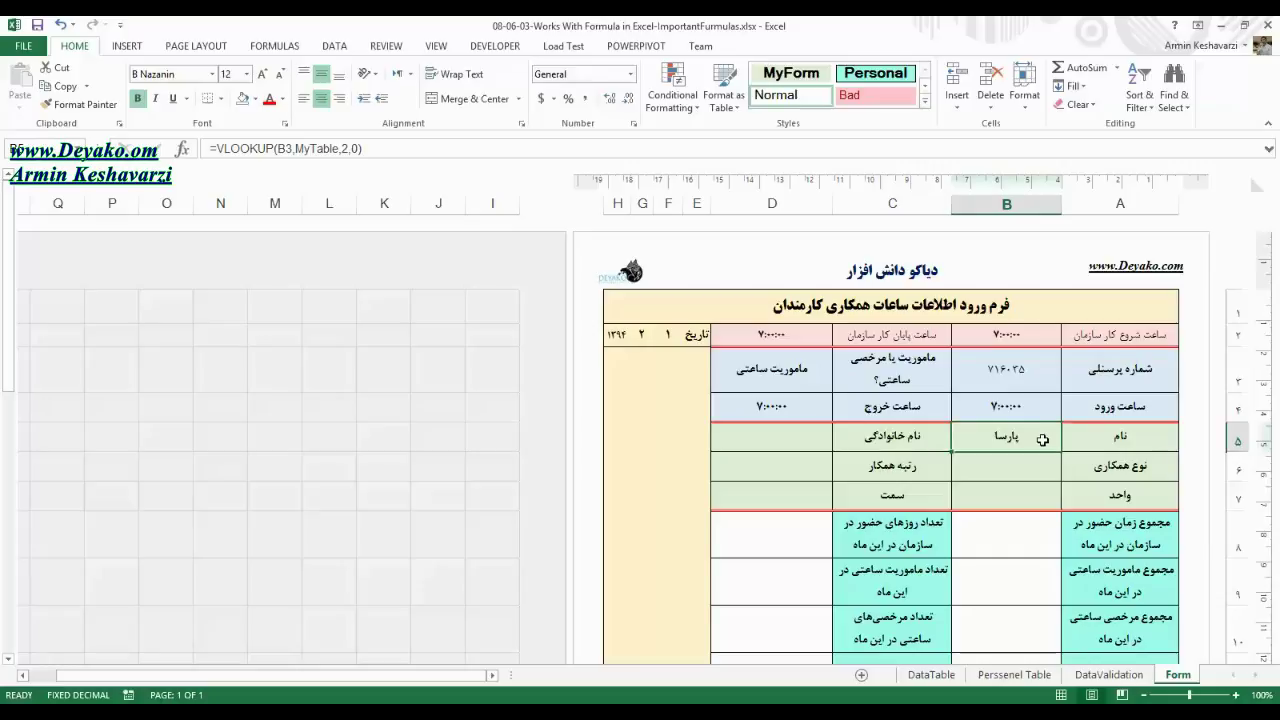
# - Check personnel number cell B3, then bring up the DataValidation sheet
pyautogui.click(1025, 378)
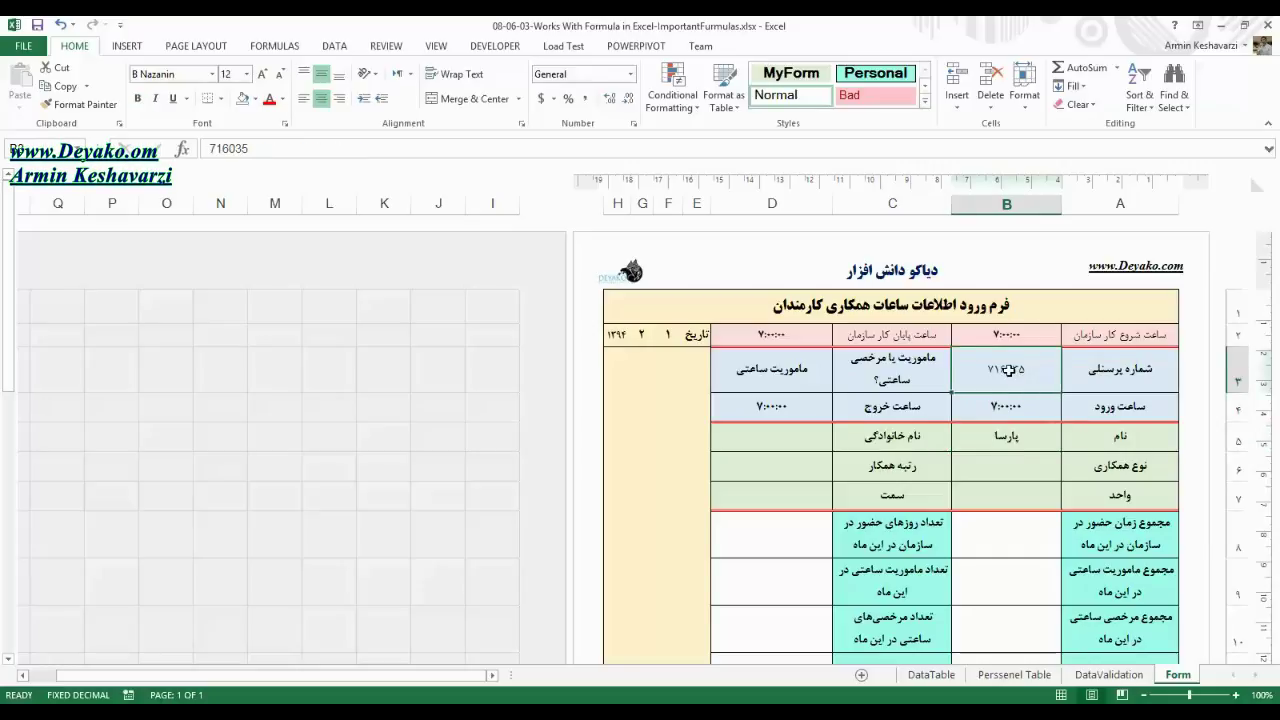
pyautogui.doubleClick(1009, 370)
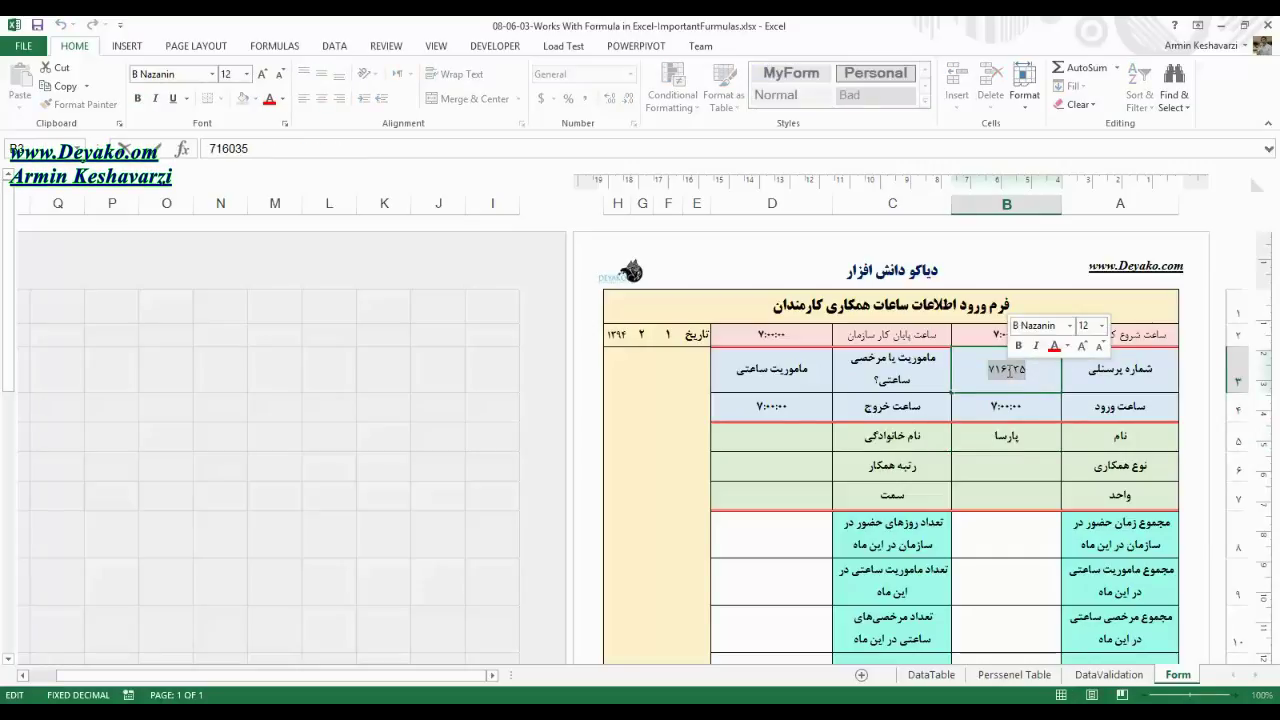
pyautogui.click(1018, 430)
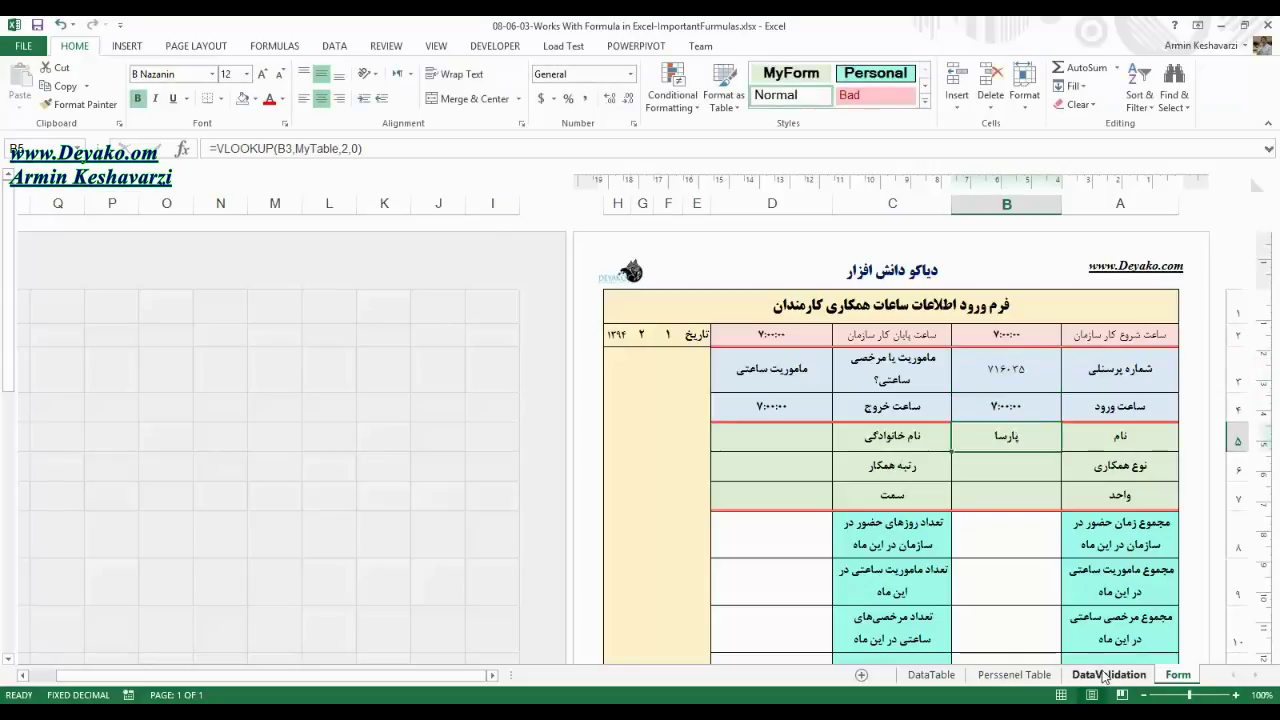
pyautogui.click(1108, 674)
# - Copy the personnel number from A6 on Perssenel Table and paste it into the Form's B3
pyautogui.click(1020, 674)
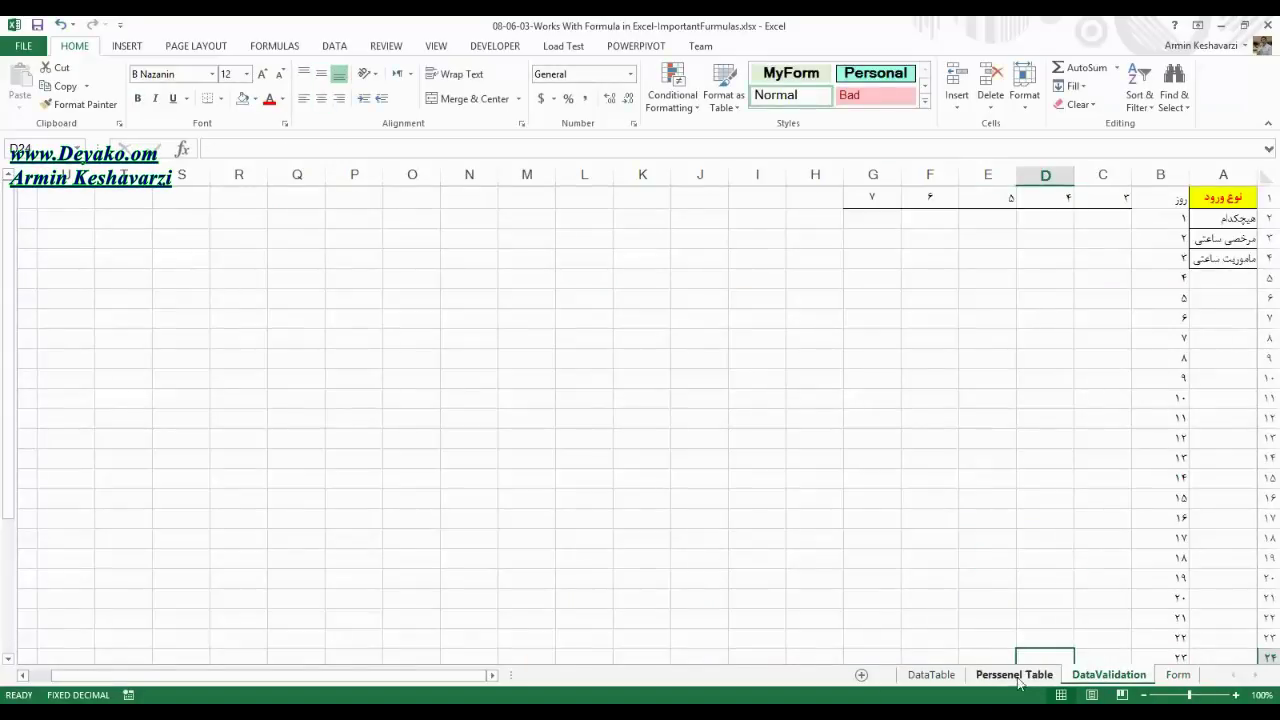
pyautogui.click(1222, 298)
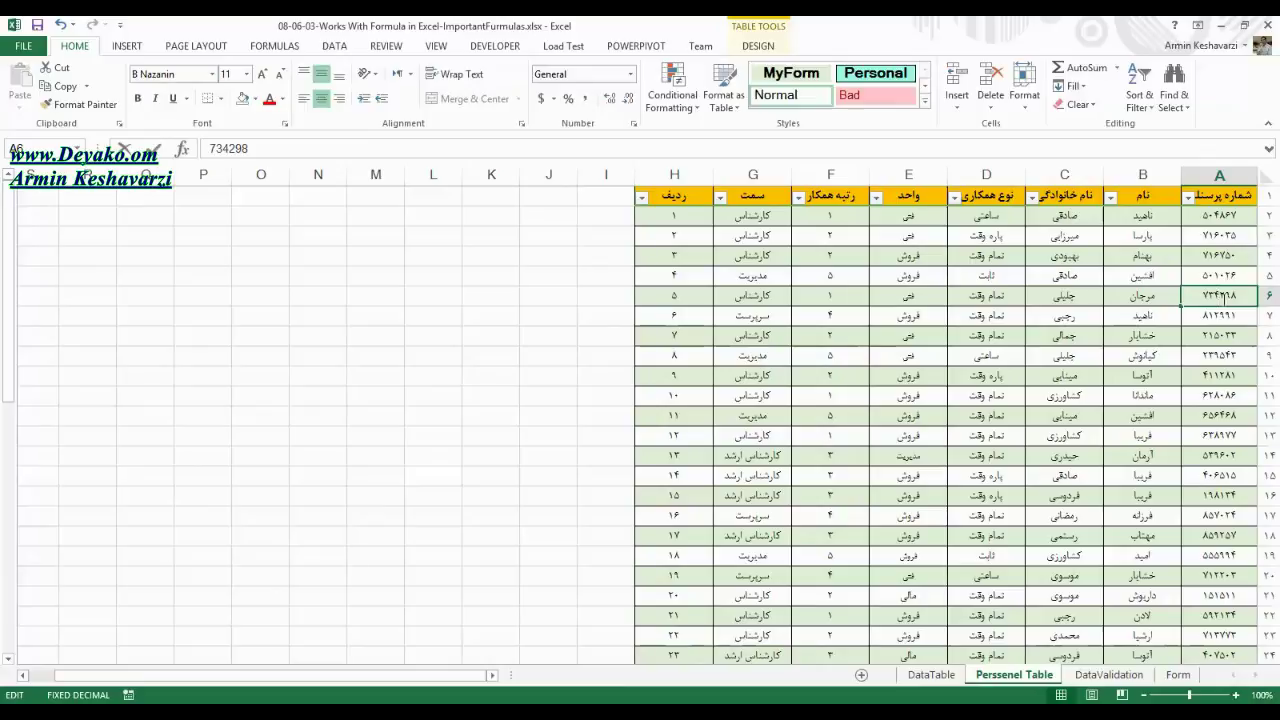
pyautogui.press('Down')
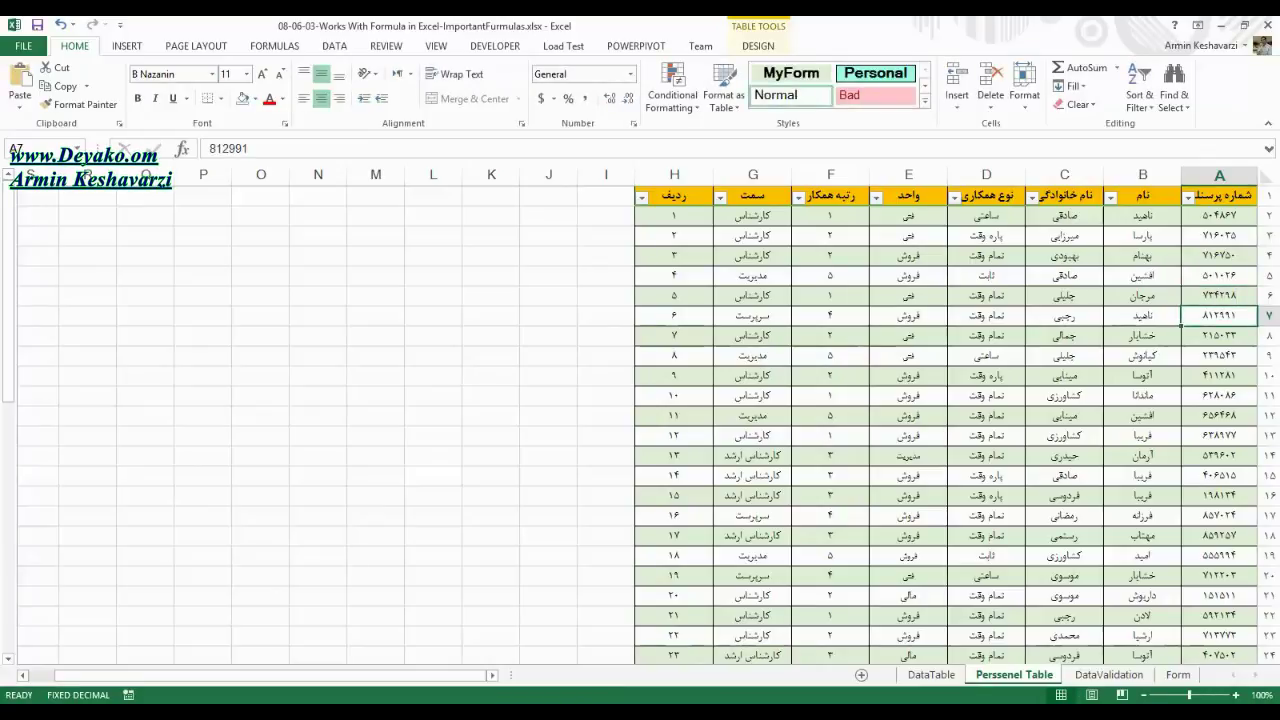
pyautogui.click(1178, 674)
pyautogui.click(1021, 371)
pyautogui.write('734298')
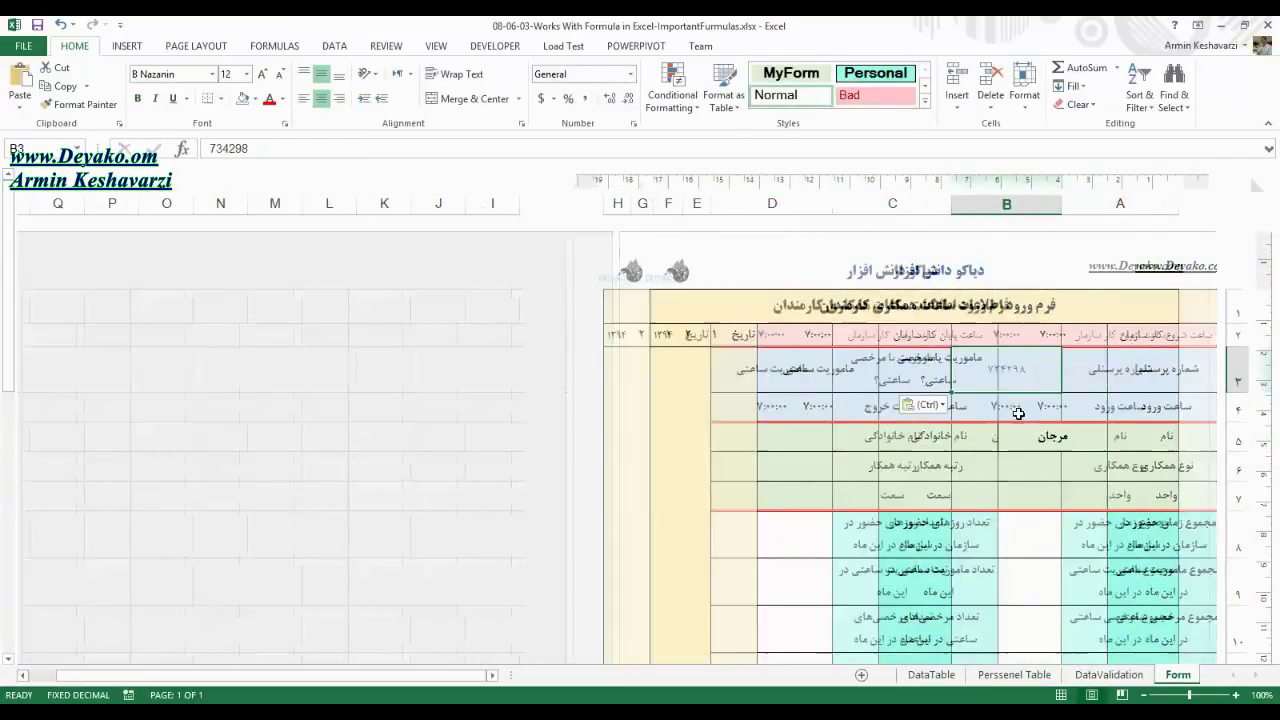
# - Review B5's first-name lookup result and the surrounding detail cells B6 to D7
pyautogui.click(1016, 444)
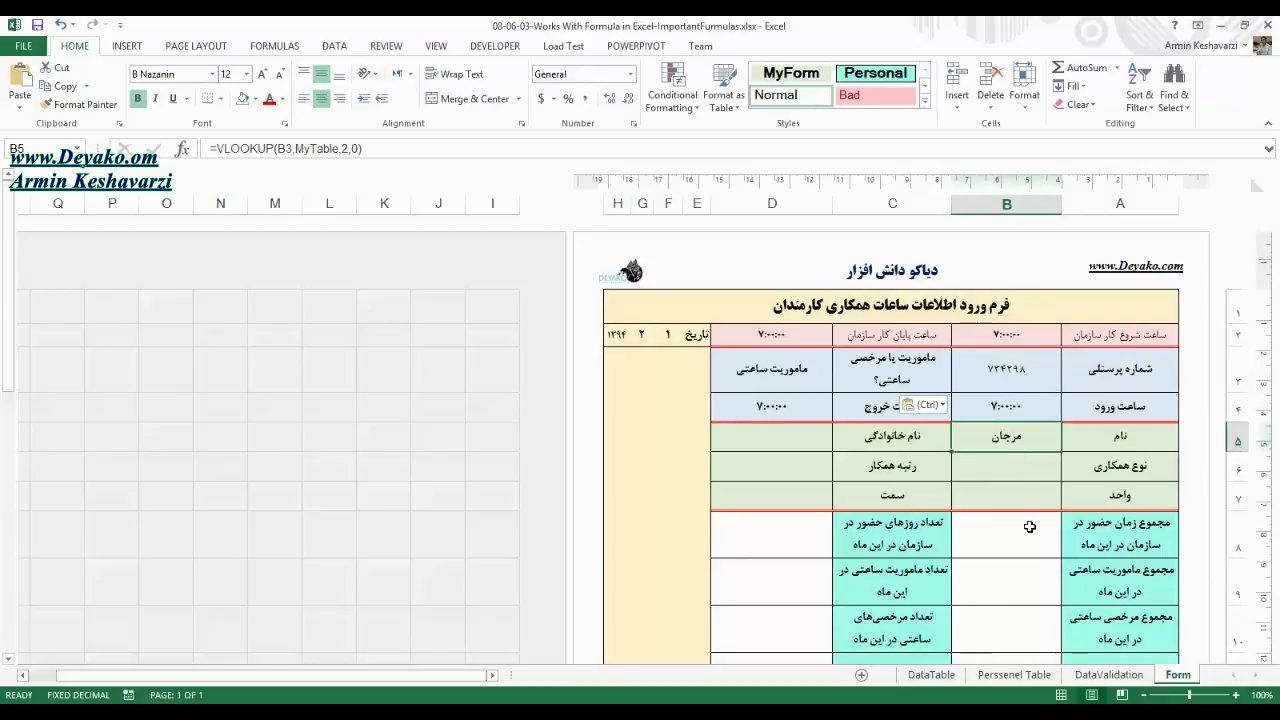
pyautogui.click(787, 430)
pyautogui.click(992, 455)
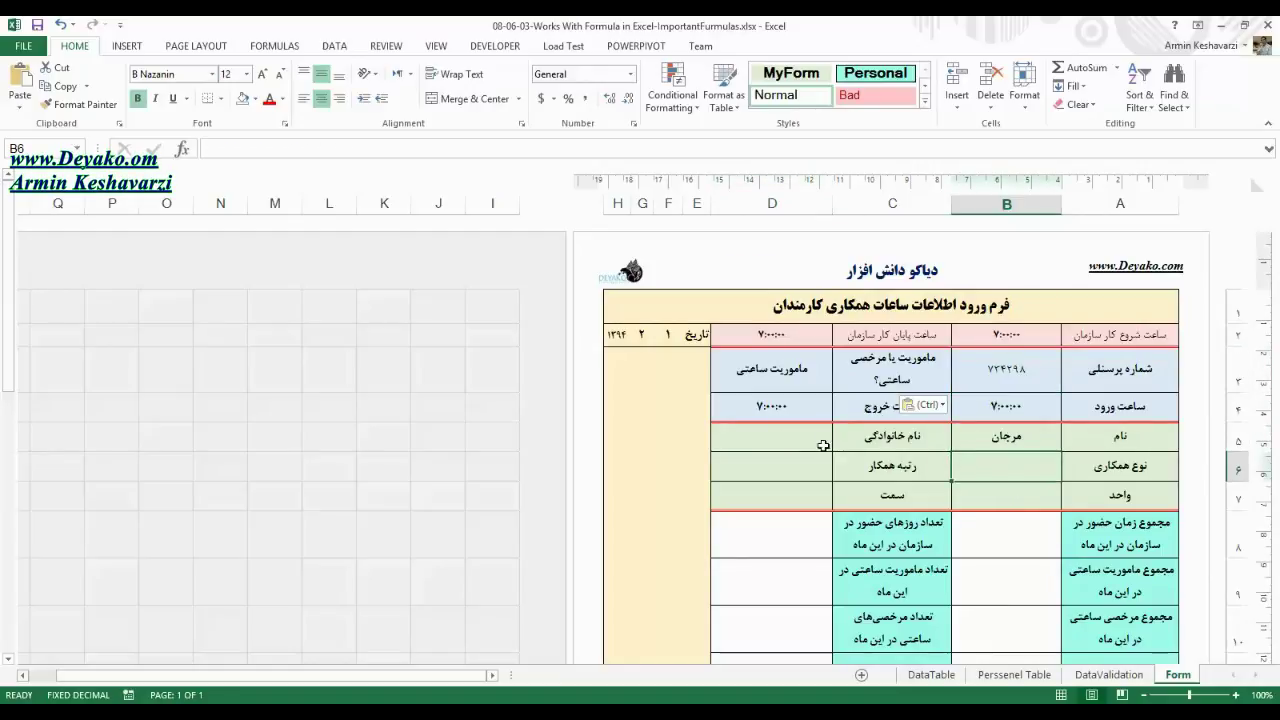
pyautogui.click(795, 468)
pyautogui.click(1005, 495)
pyautogui.click(801, 486)
pyautogui.click(1011, 432)
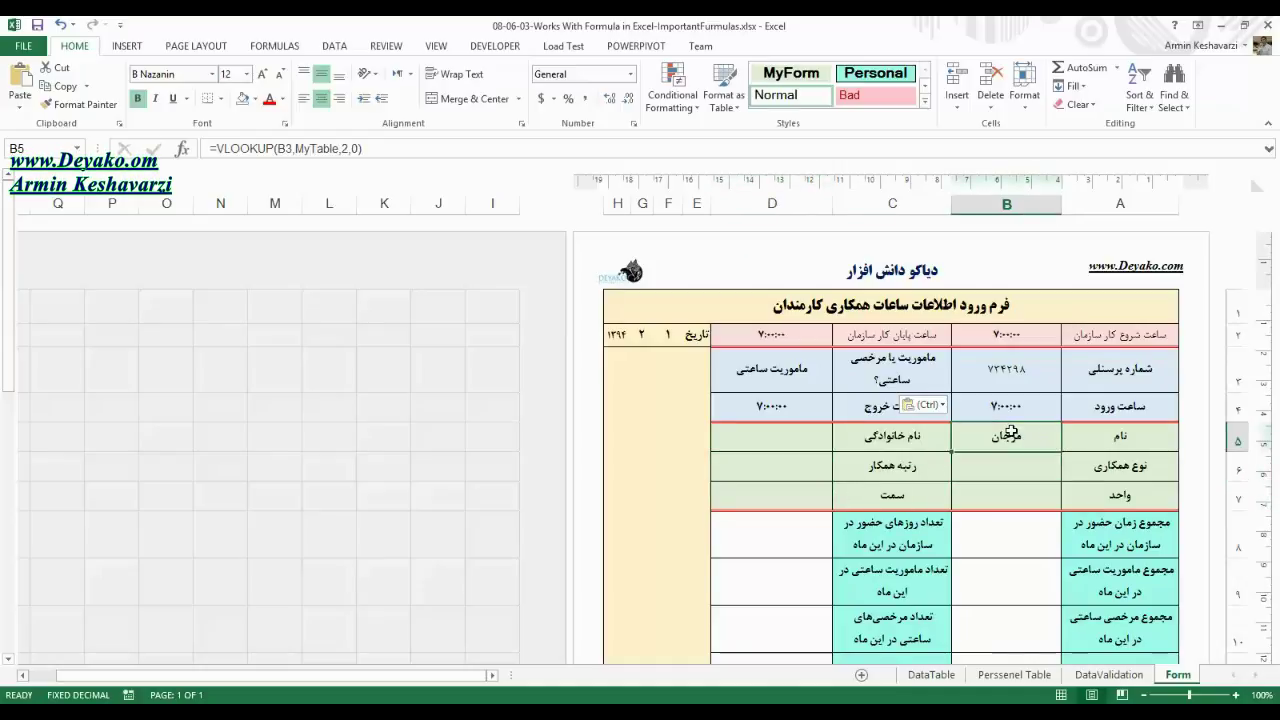
pyautogui.click(1030, 362)
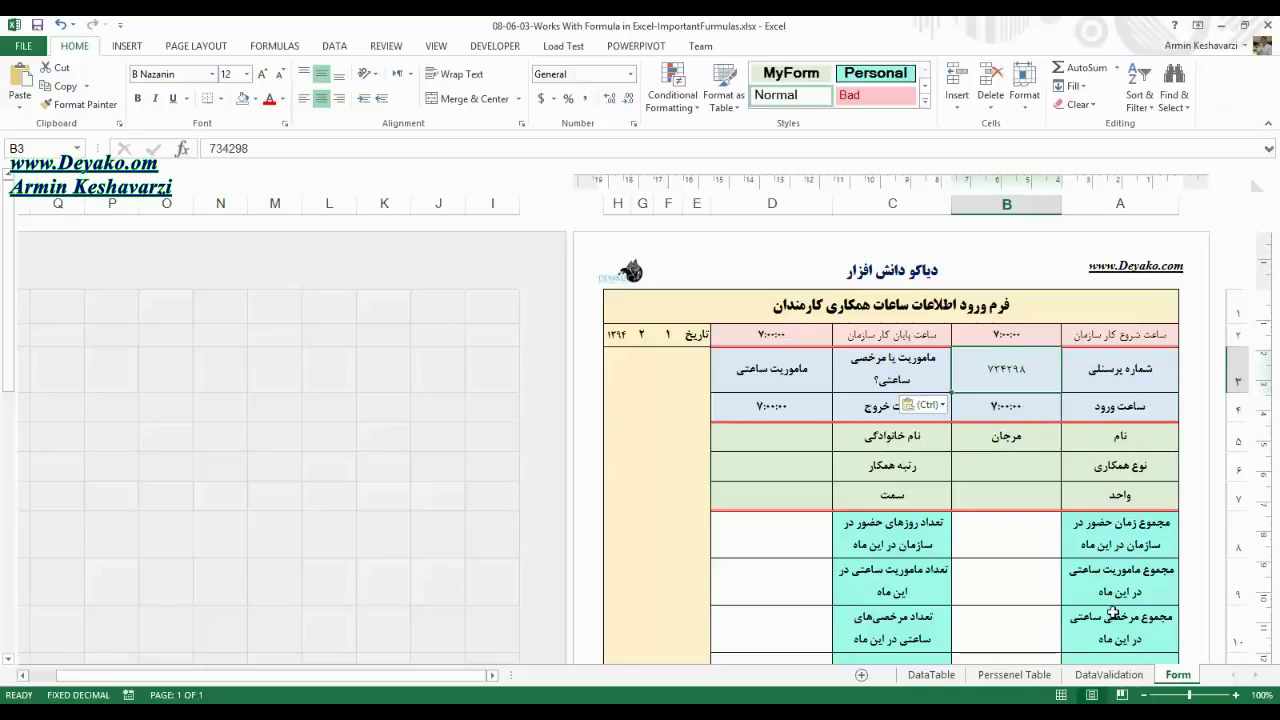
# - Try personnel number 1236547 in B3, then enter 123456 after it is rejected
pyautogui.write('1')
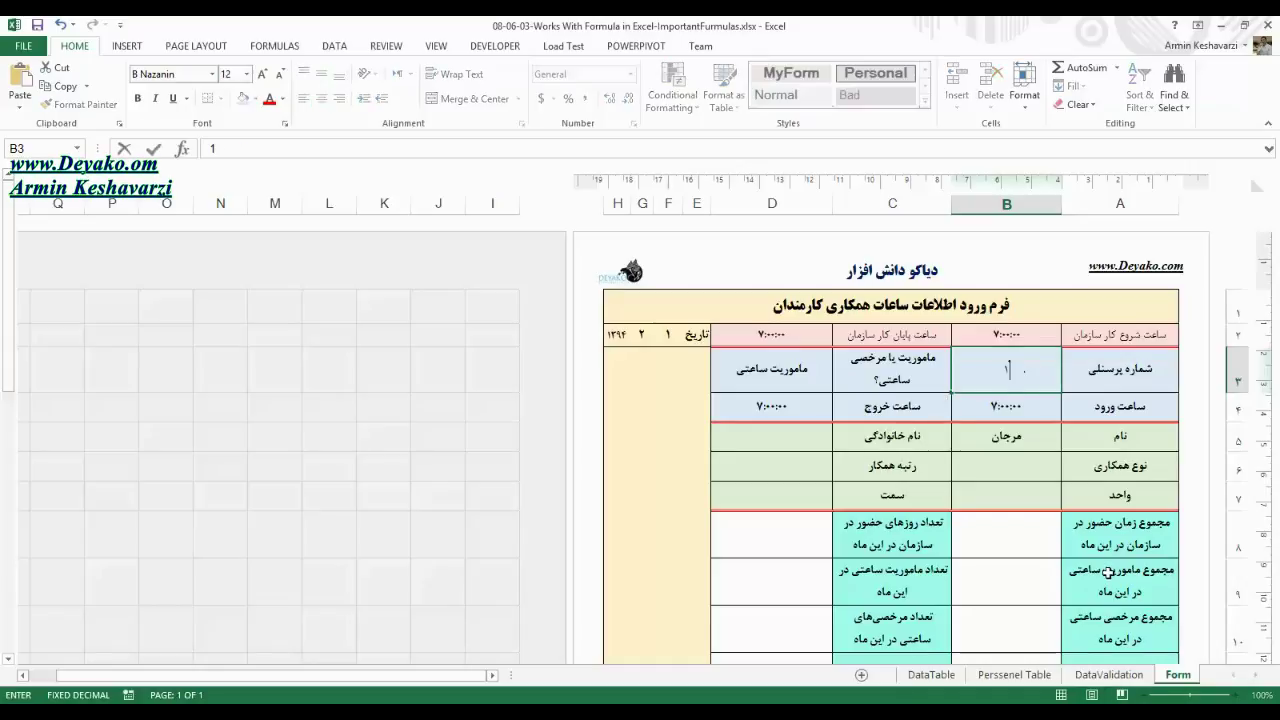
pyautogui.write('236547')
pyautogui.press('Return')
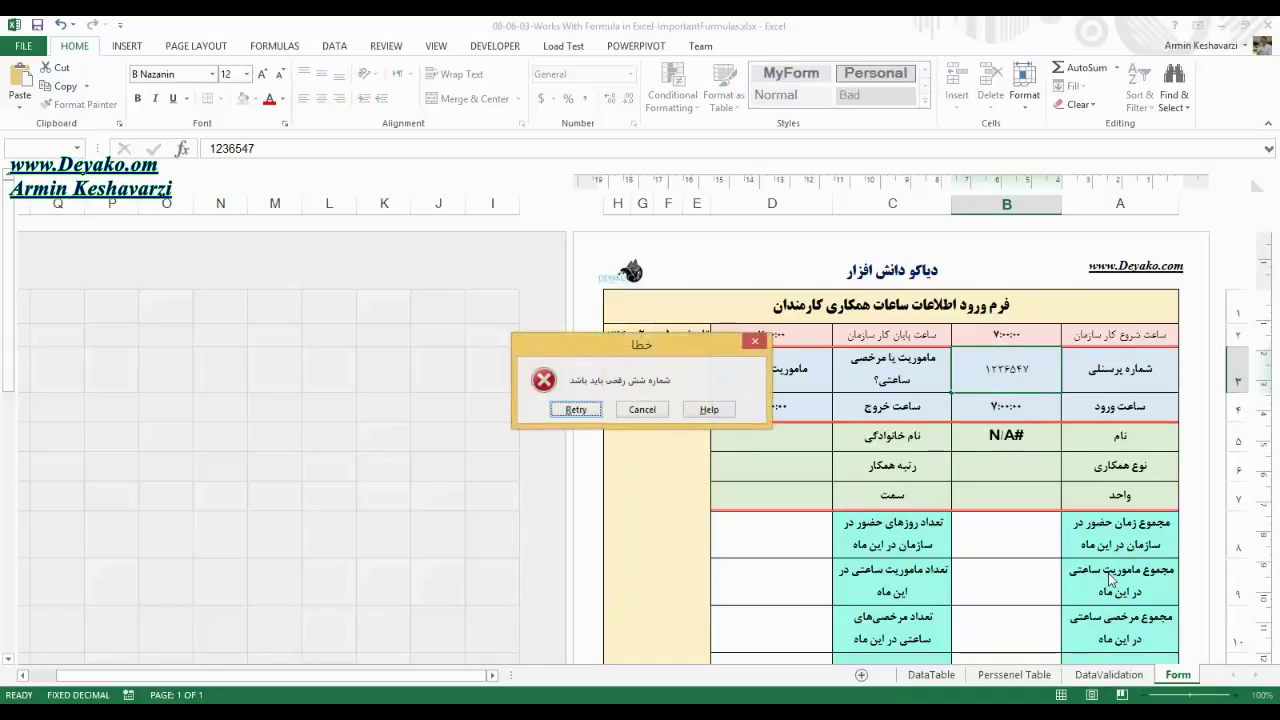
pyautogui.click(585, 411)
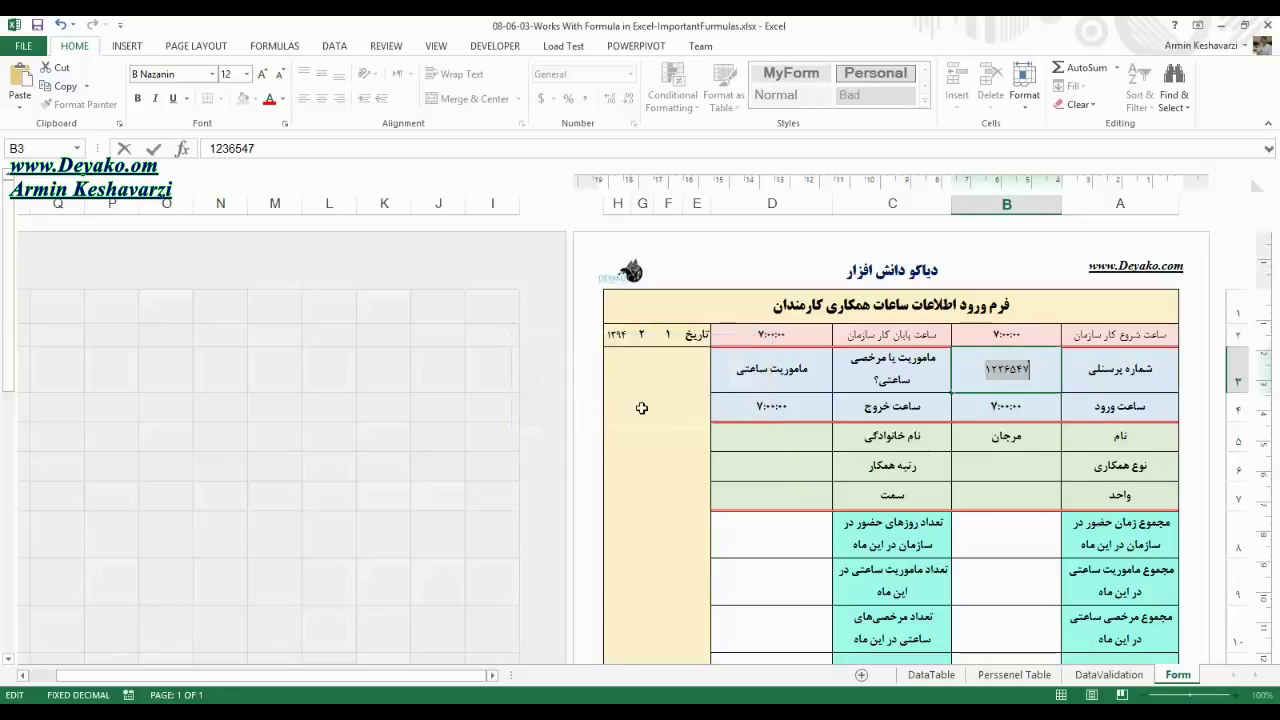
pyautogui.write('123')
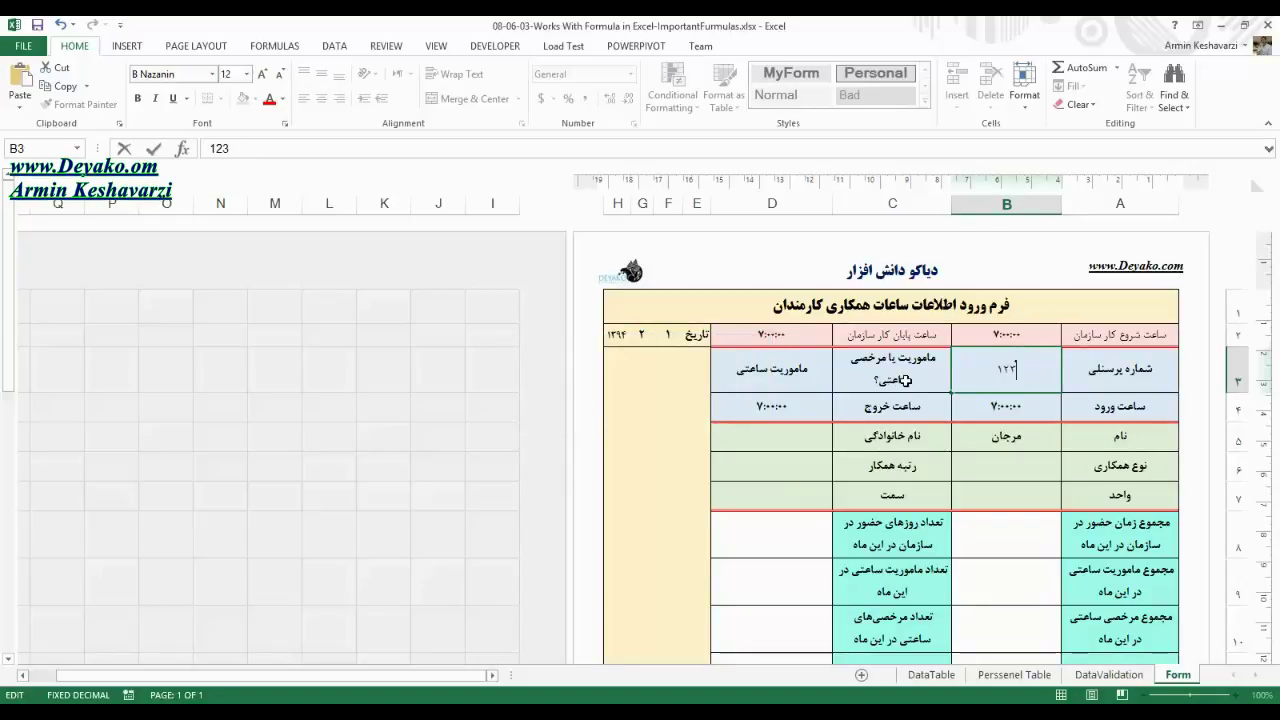
pyautogui.write('456')
pyautogui.press('Return')
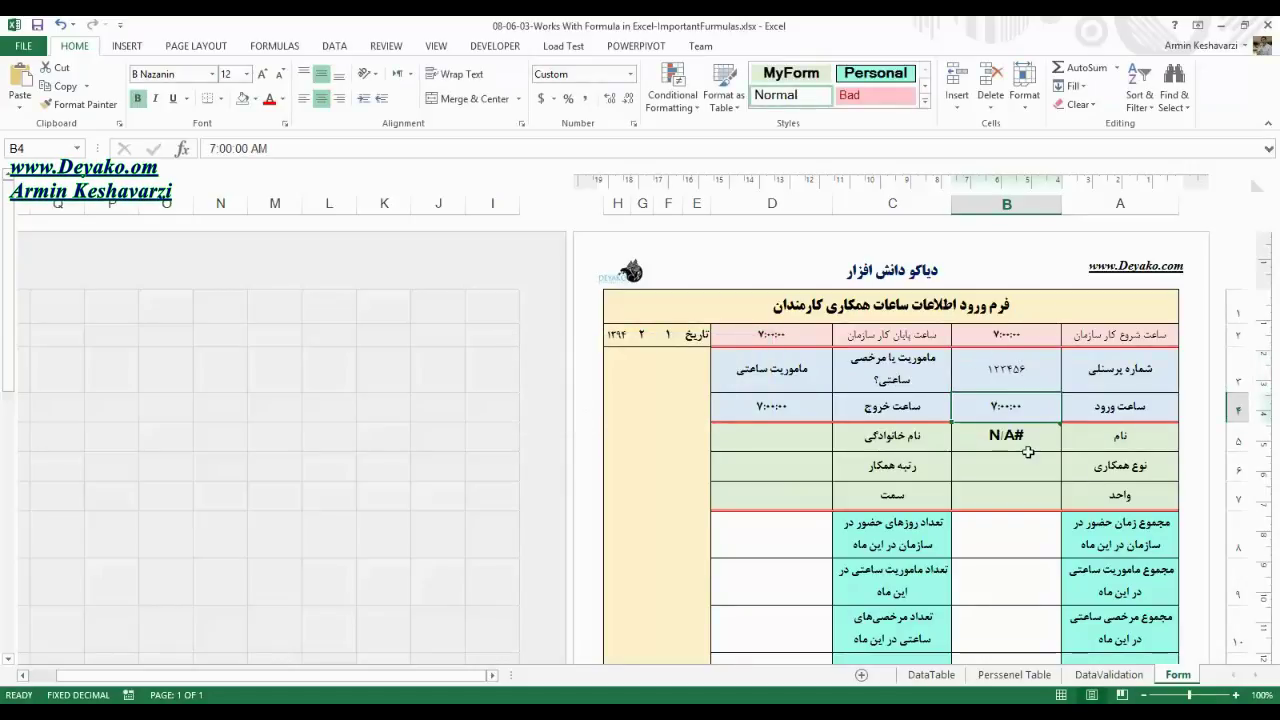
# - Inspect B5's #N/A lookup result for the missing personnel number
pyautogui.click(1025, 447)
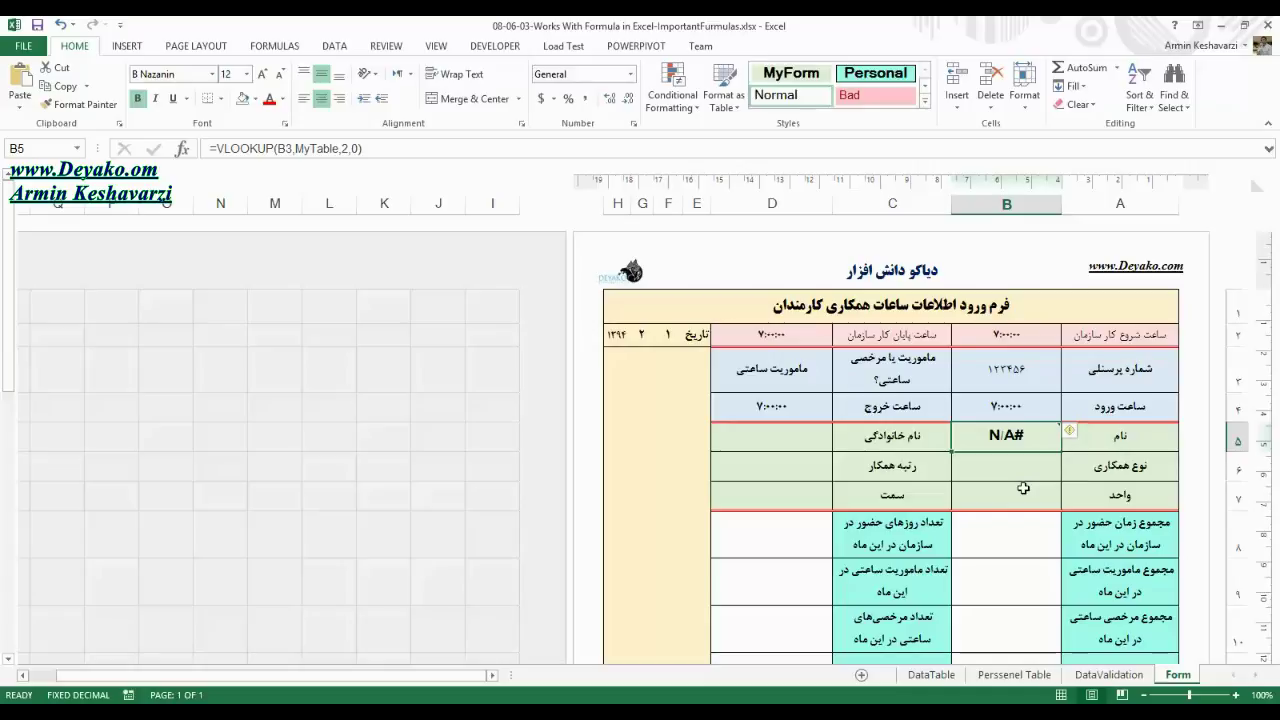
pyautogui.click(1001, 479)
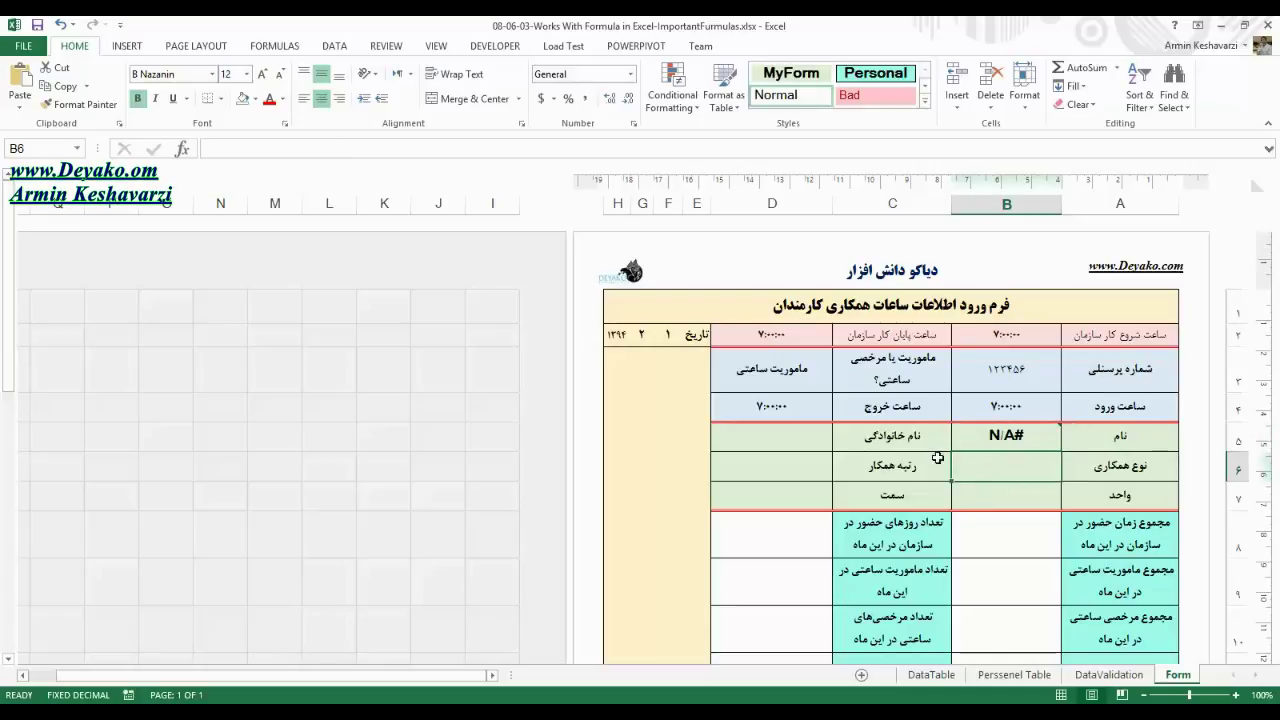
pyautogui.click(1006, 433)
pyautogui.click(997, 373)
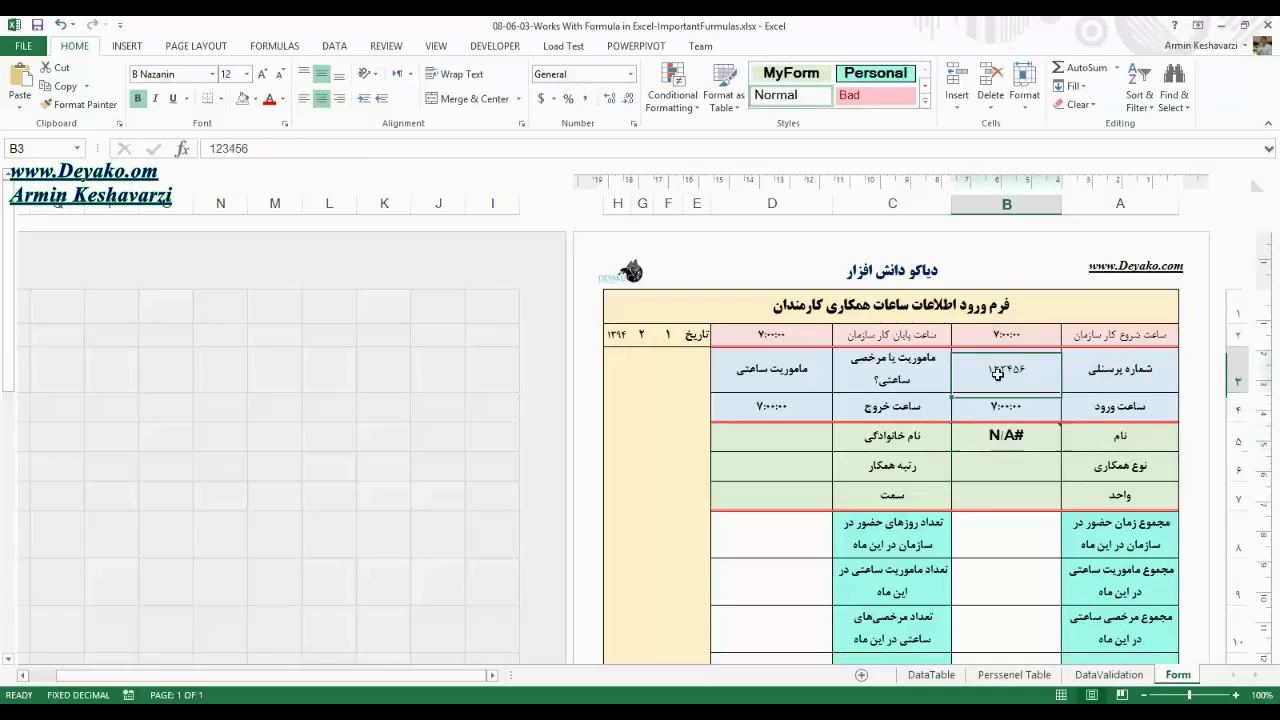
pyautogui.click(975, 435)
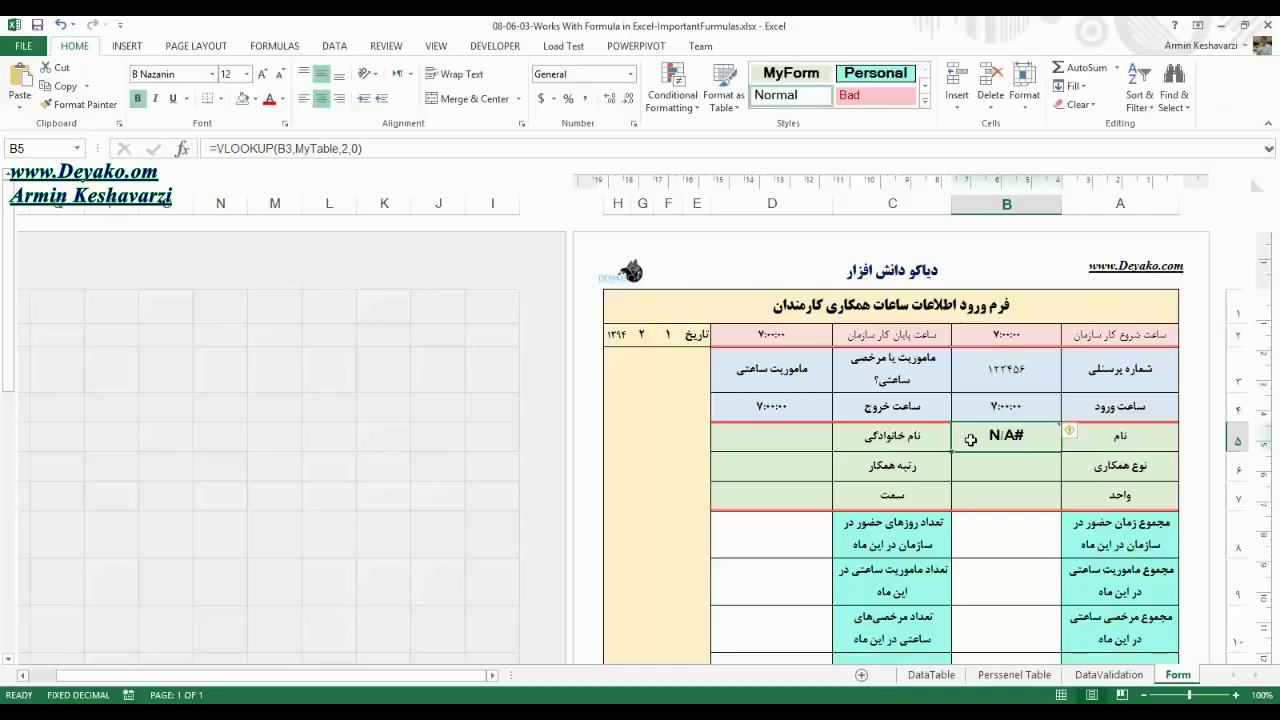
pyautogui.click(228, 149)
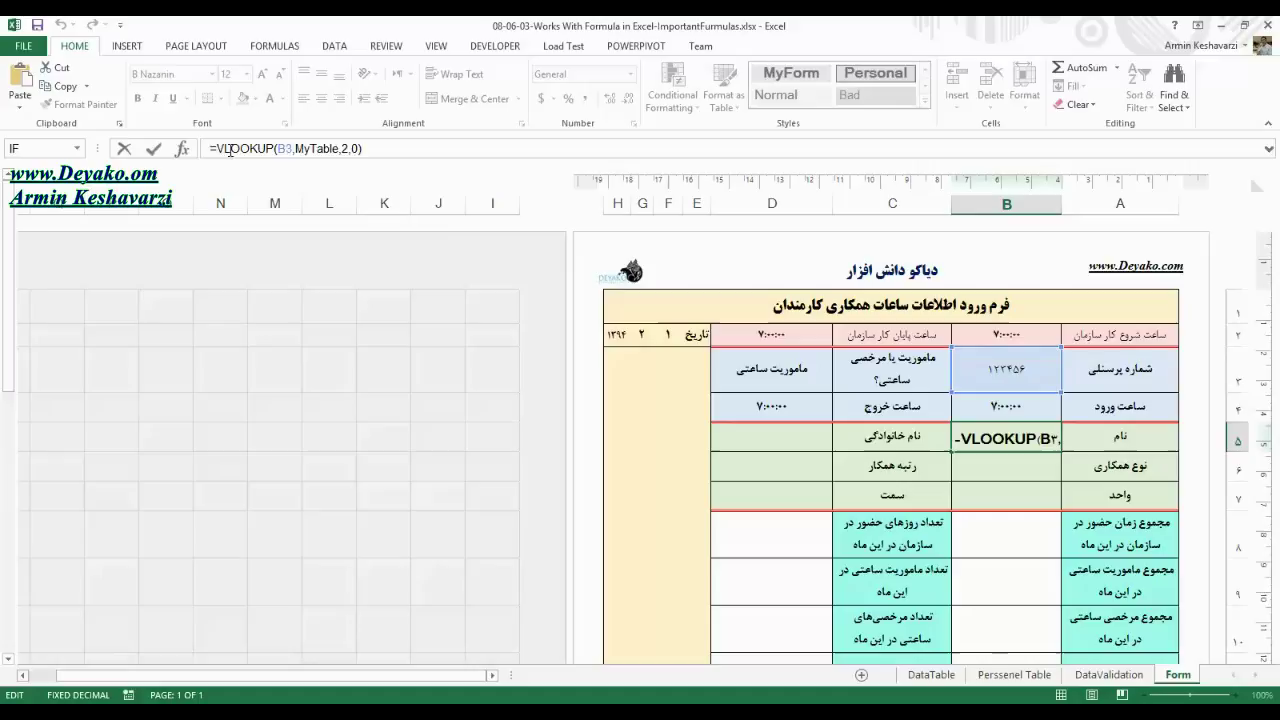
# - Wrap B5's lookup as =IFERROR(VLOOKUP(B3,MyTable,2,0),"وجود ندارد")
pyautogui.write('if')
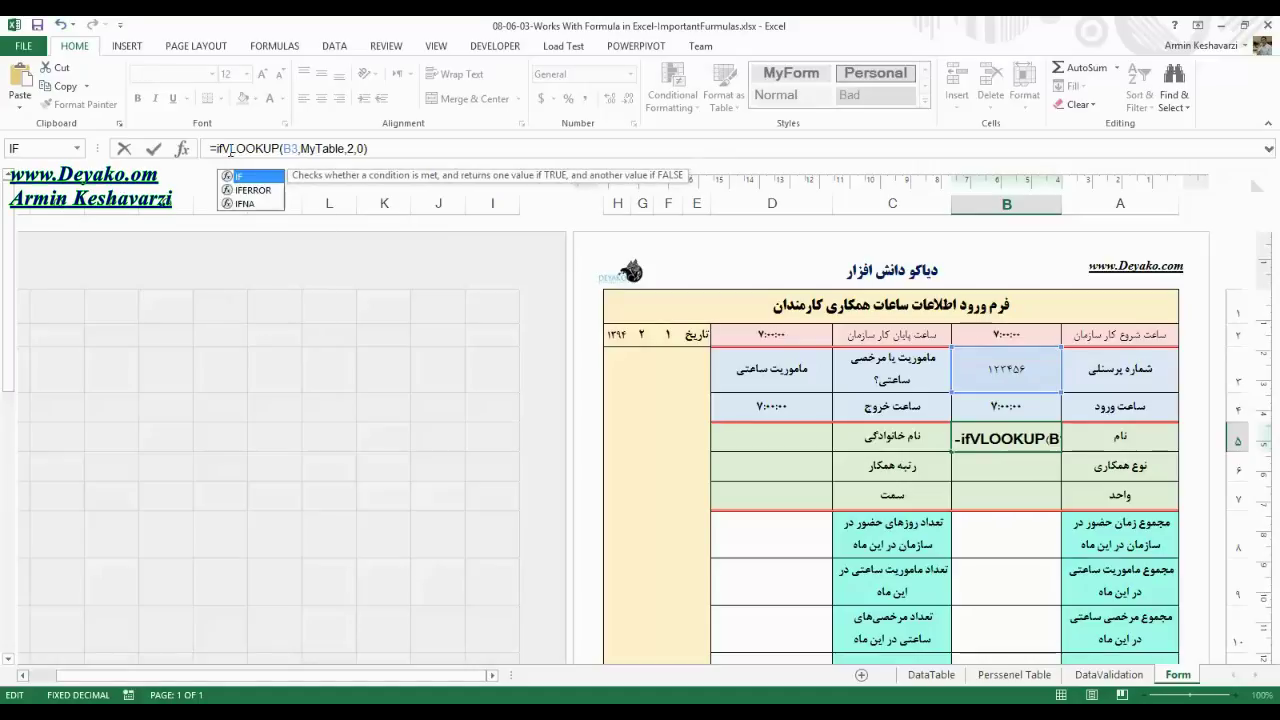
pyautogui.write('e')
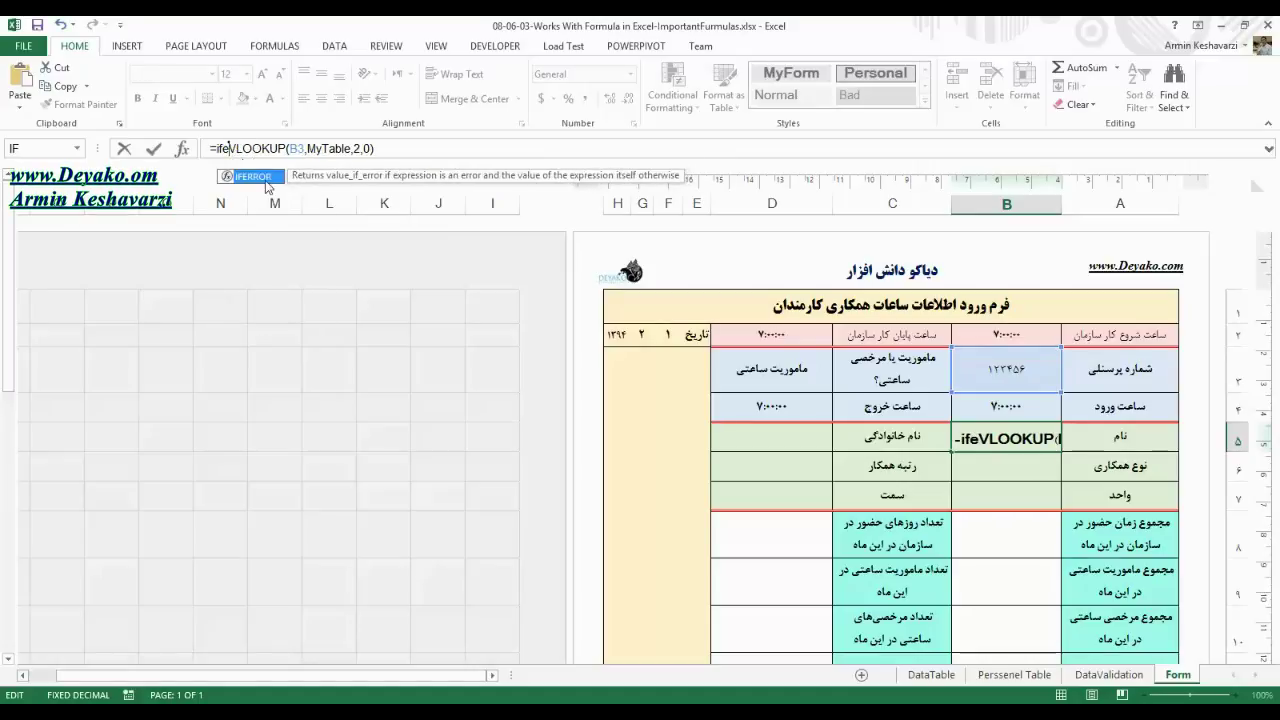
pyautogui.doubleClick(267, 180)
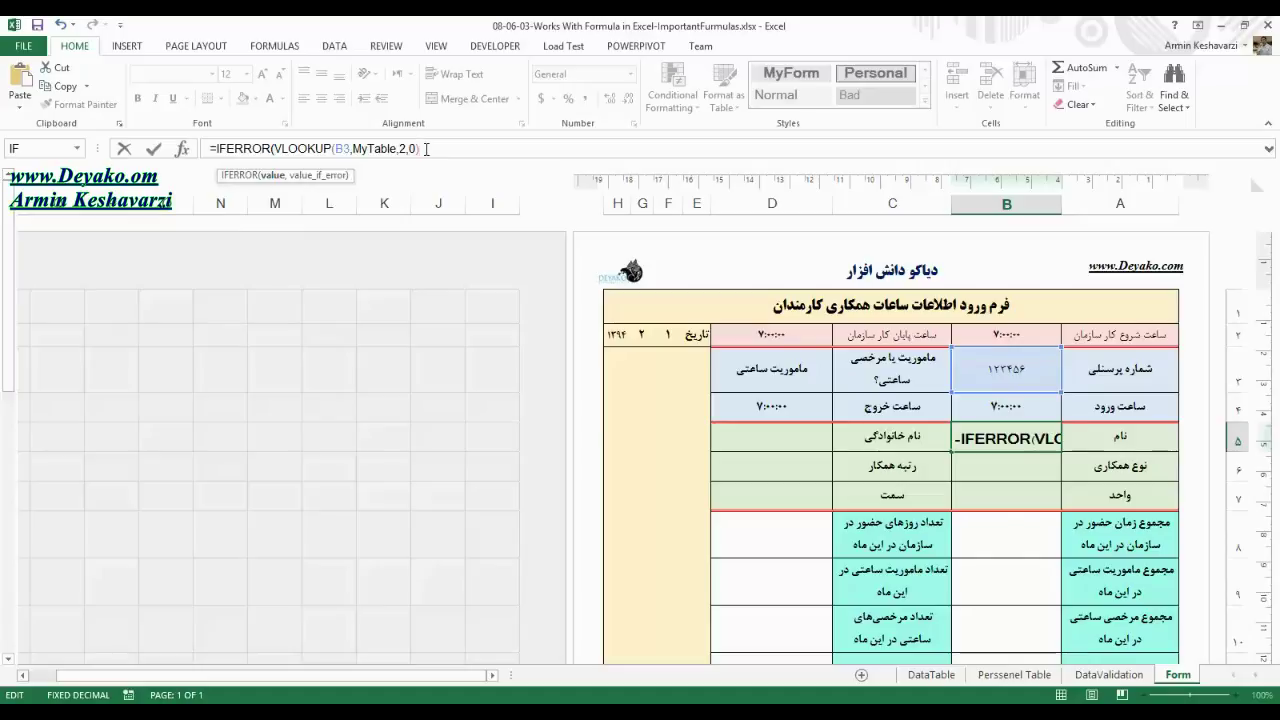
pyautogui.write(',')
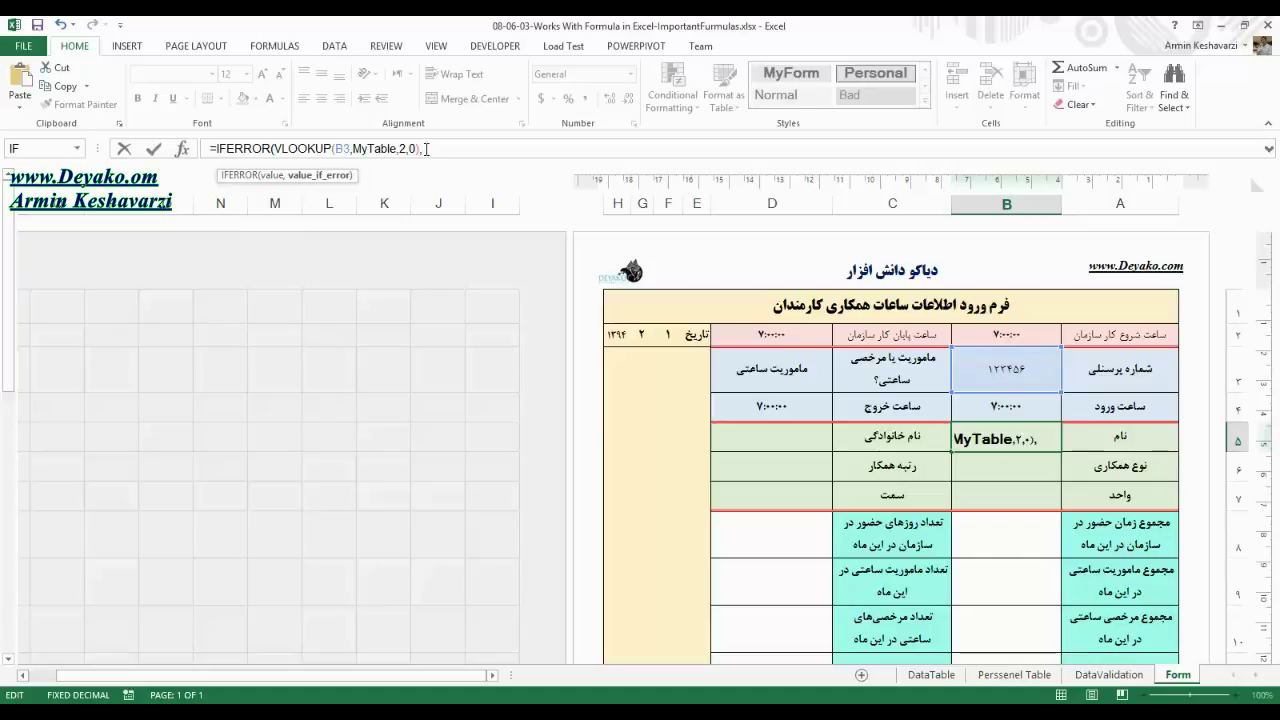
pyautogui.write('"وجود ندارد')
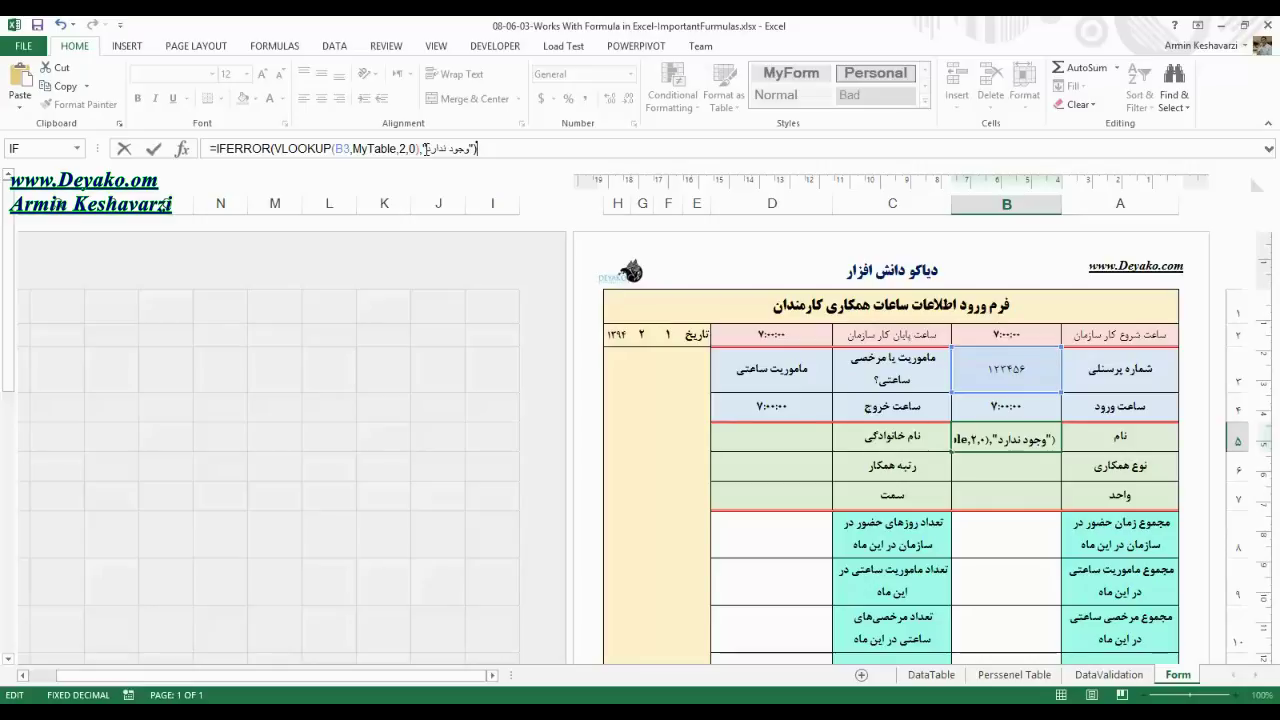
pyautogui.click(466, 148)
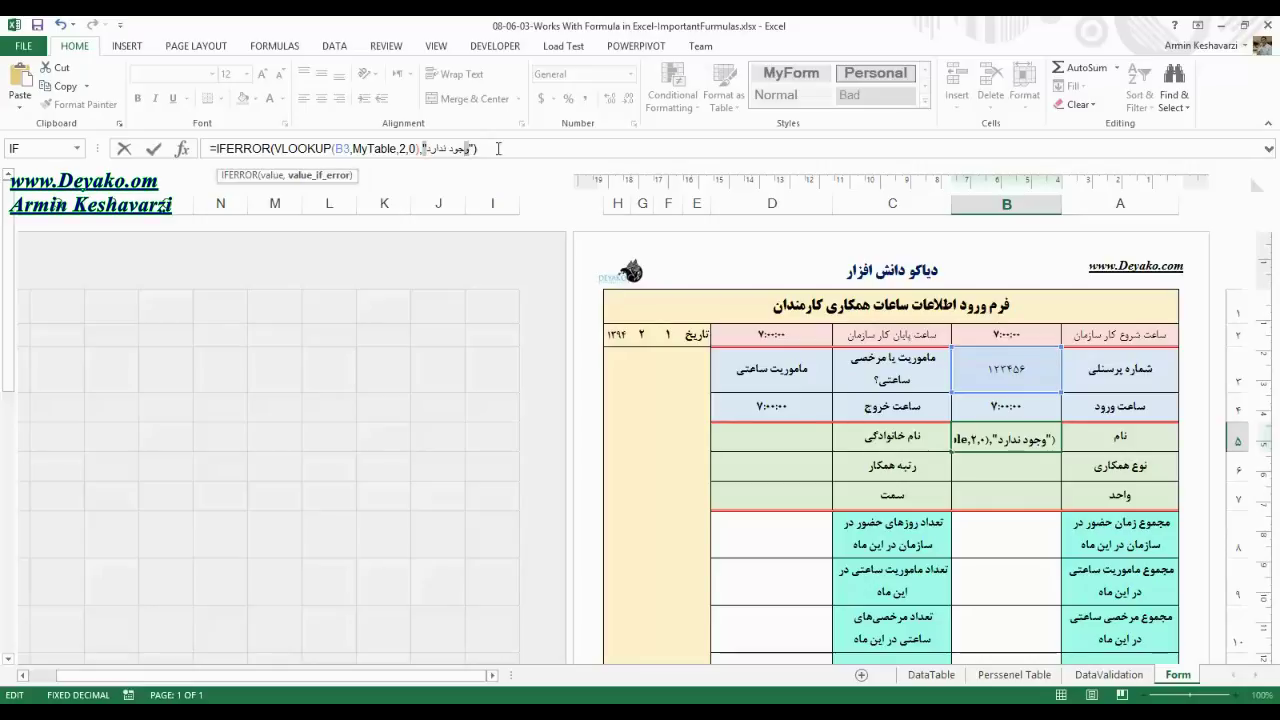
pyautogui.click(498, 148)
pyautogui.press('Return')
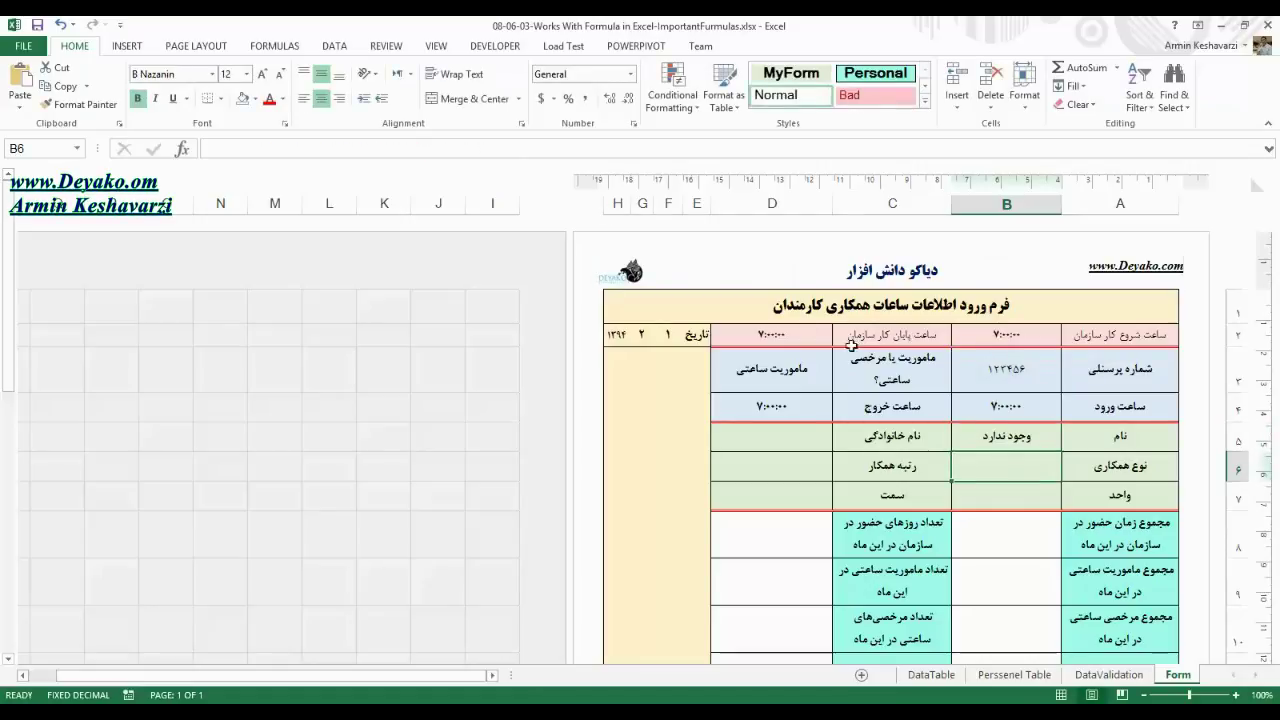
# - Enter the nonexistent personnel number 321456 in B3 to test the error message
pyautogui.click(1050, 370)
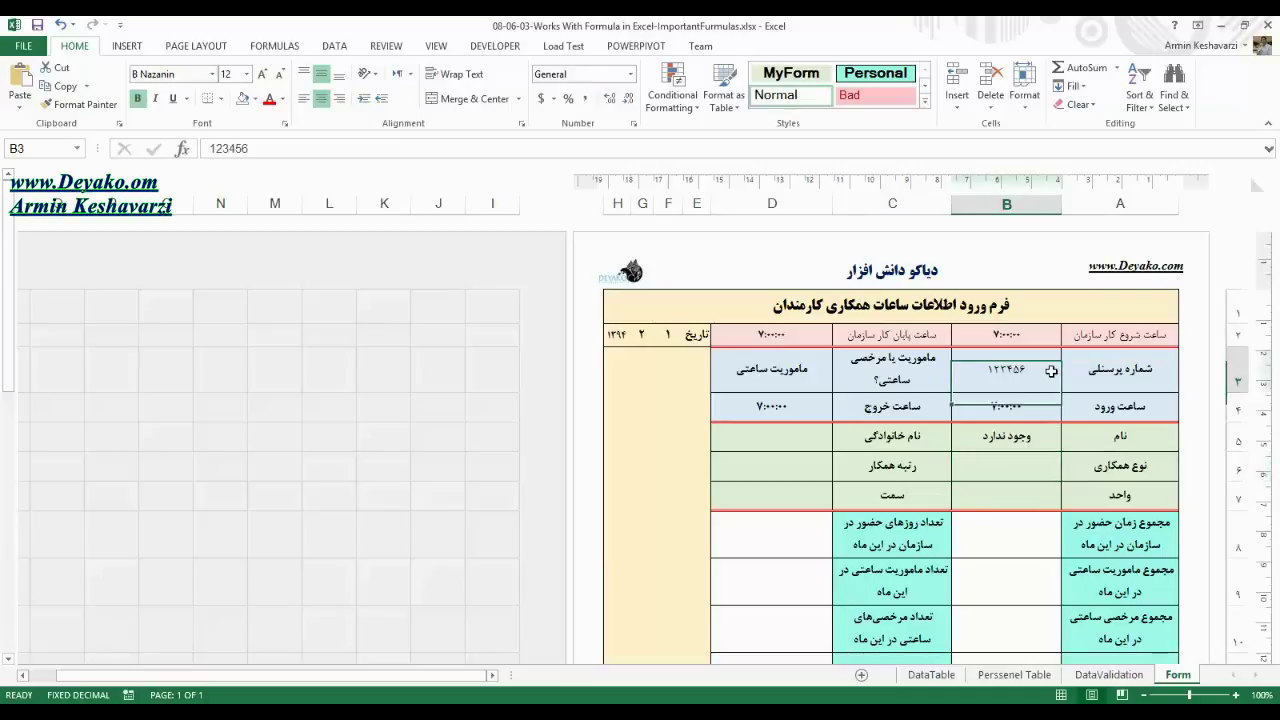
pyautogui.click(1035, 436)
pyautogui.click(1031, 370)
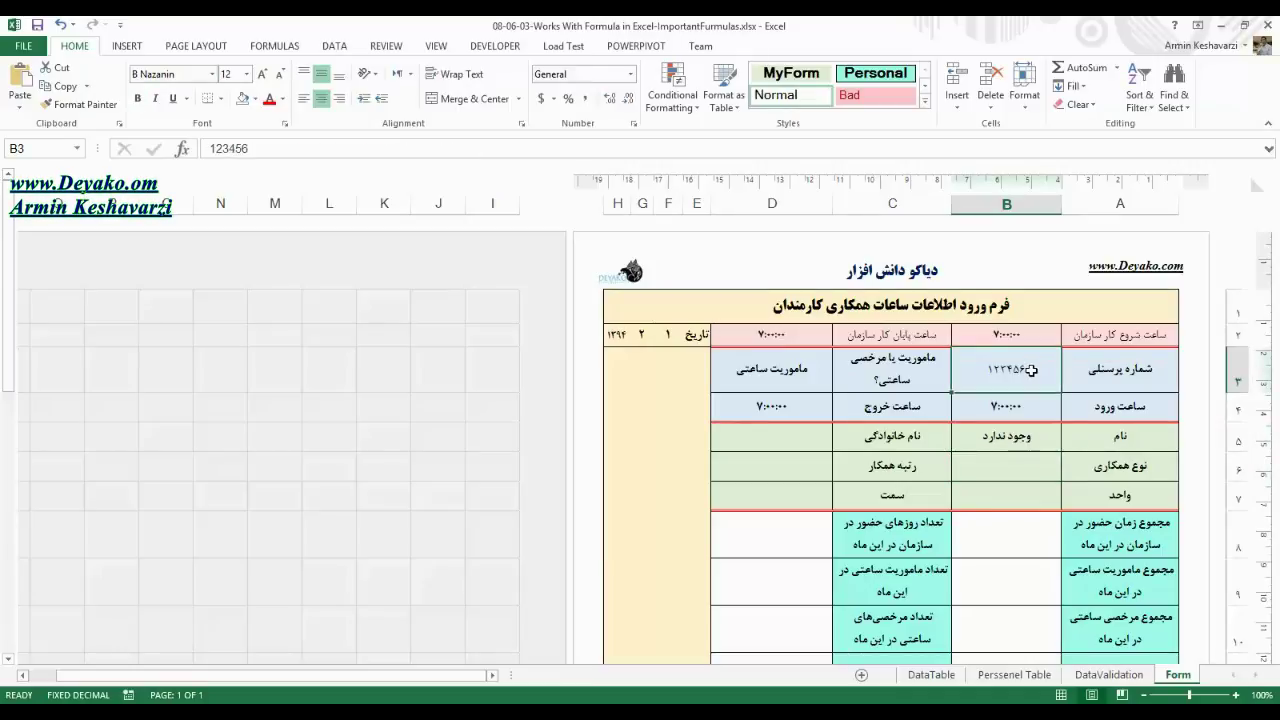
pyautogui.write('321')
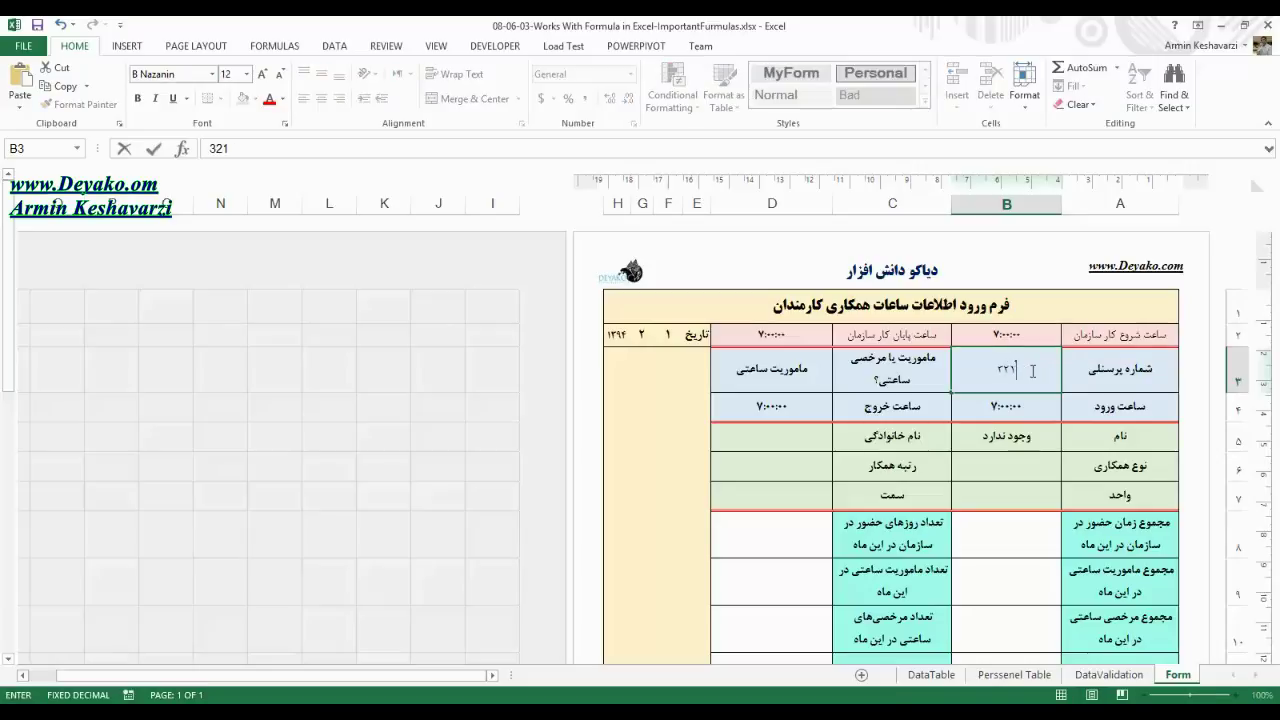
pyautogui.write('456')
pyautogui.press('Return')
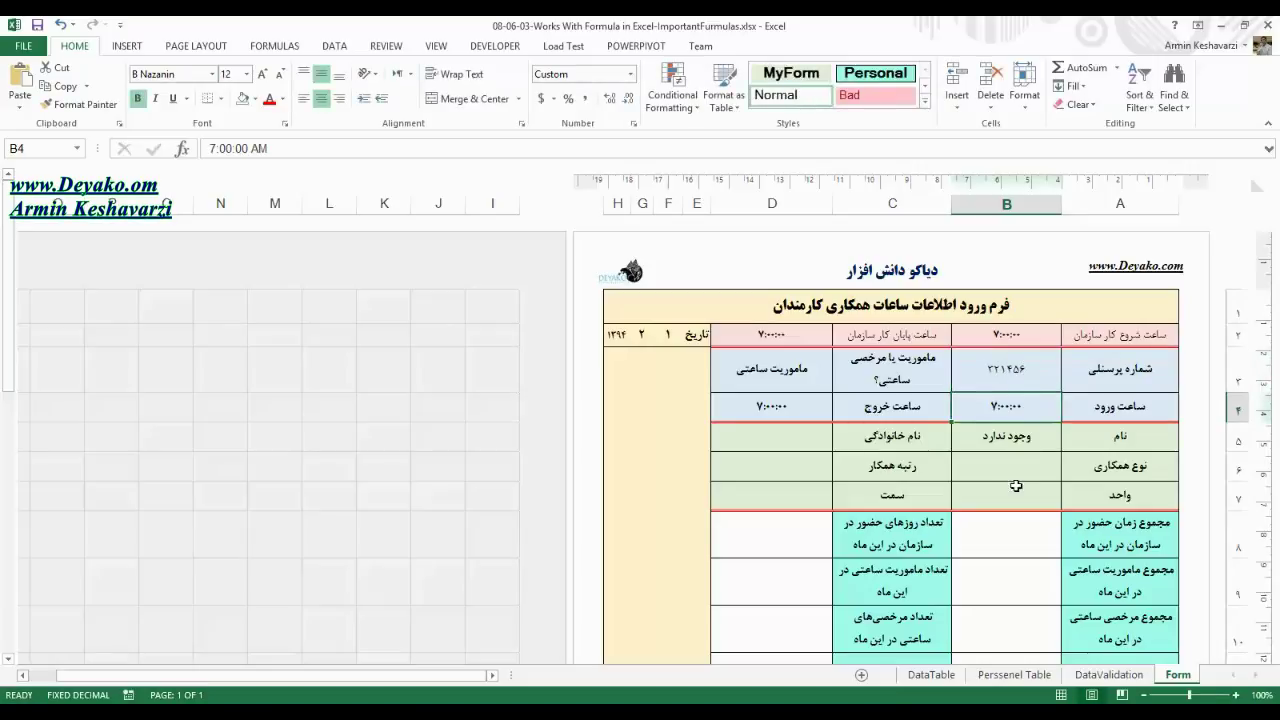
pyautogui.click(1009, 390)
# - Copy a valid personnel number from A6 on Perssenel Table and paste it into B3
pyautogui.hotkey('ctrl', 'pageup')
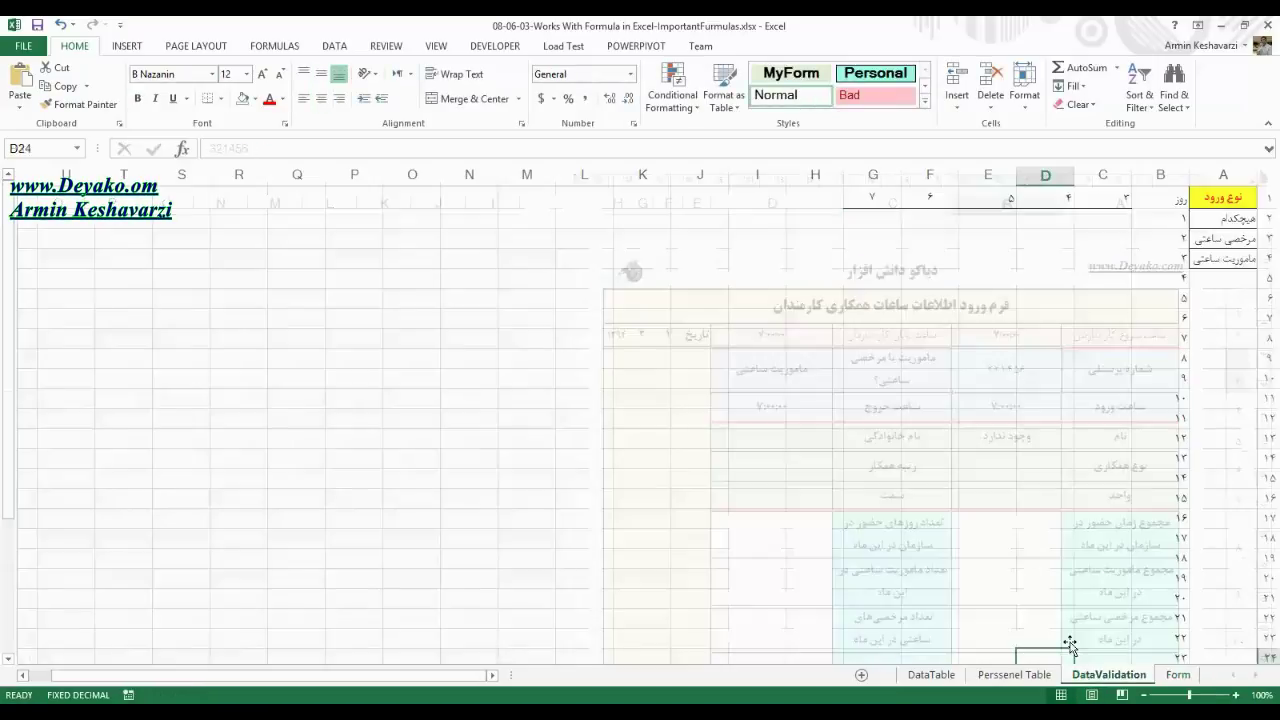
pyautogui.hotkey('ctrl', 'pageup')
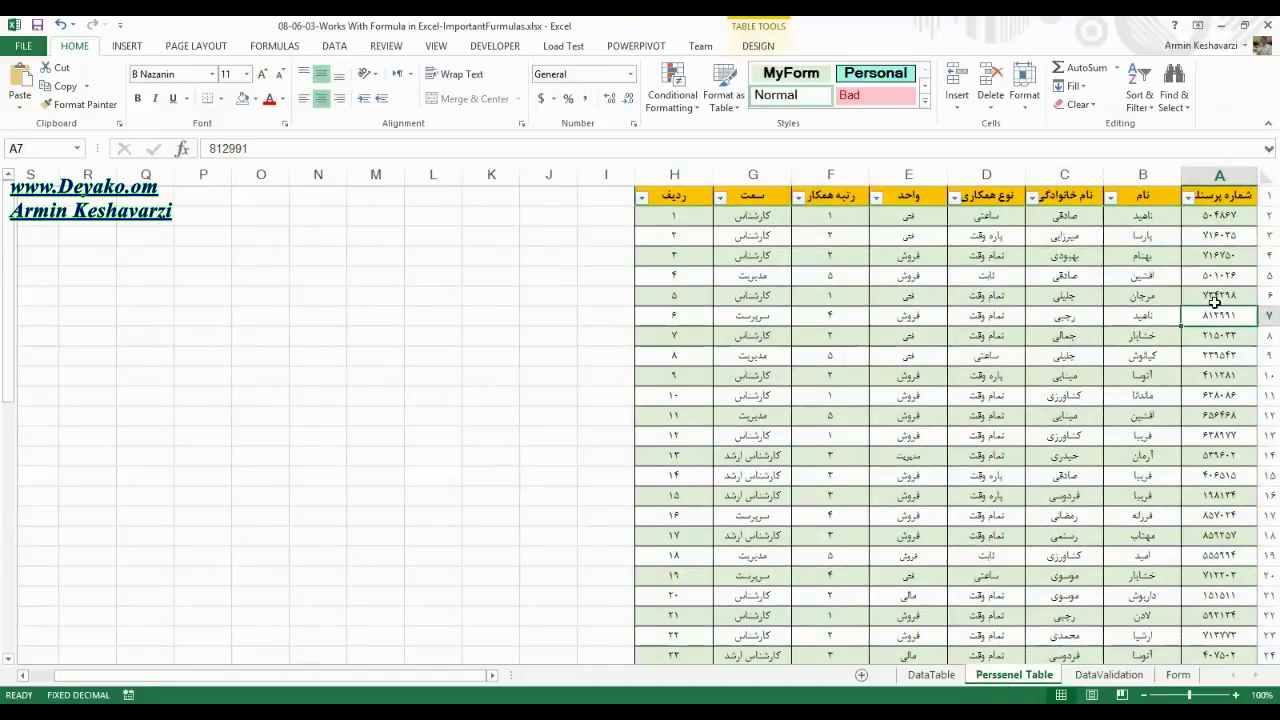
pyautogui.doubleClick(1218, 295)
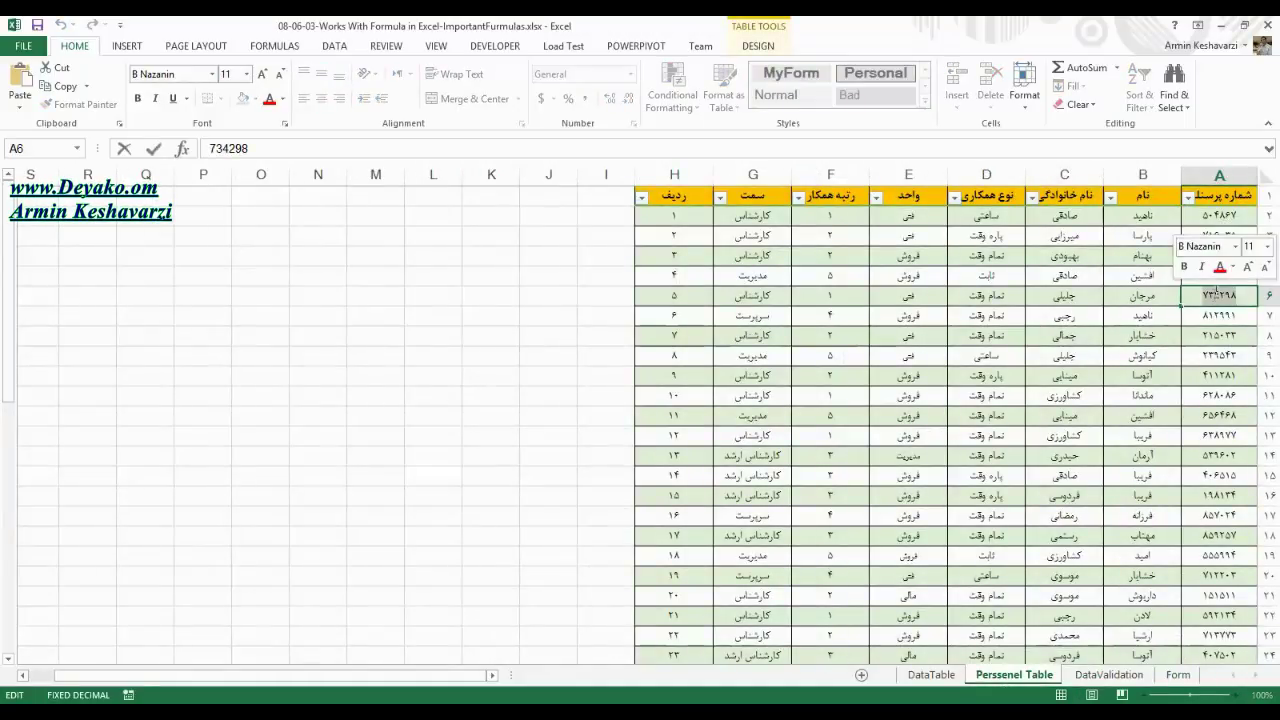
pyautogui.click(1194, 357)
pyautogui.click(1180, 672)
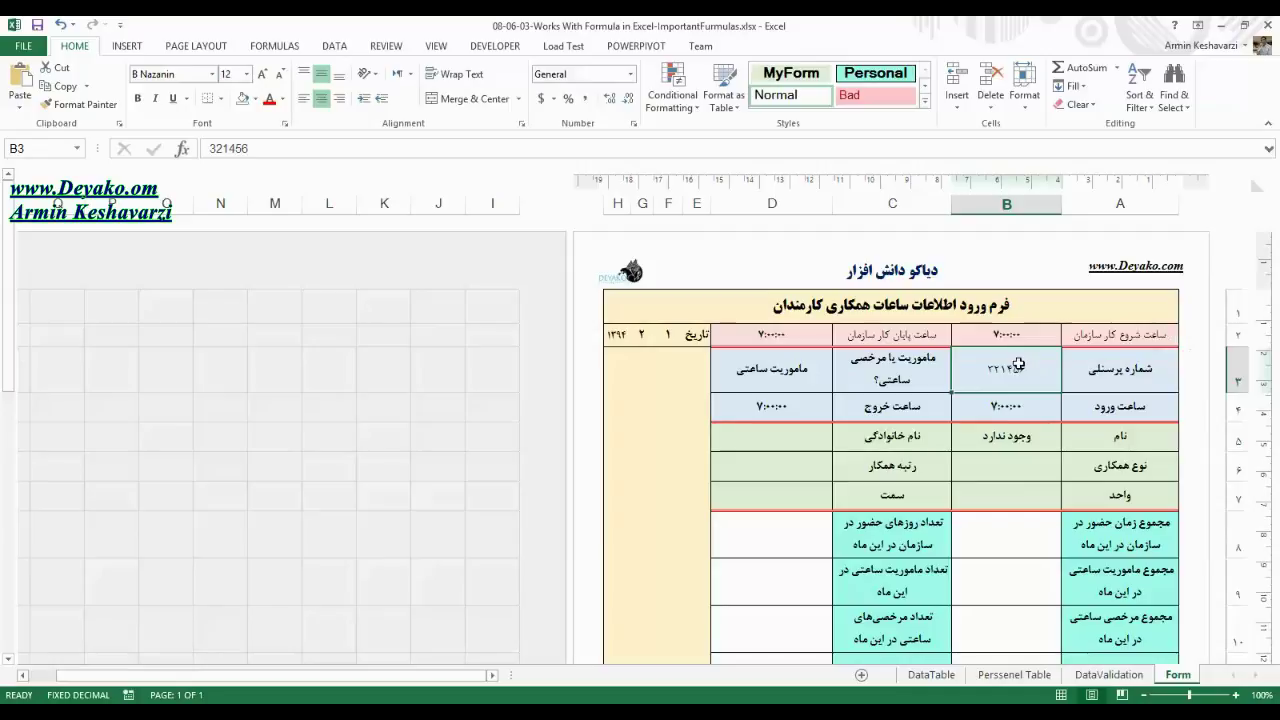
pyautogui.write('734298')
# - Check the filled-in employee details in B5, B6, C6 and B7
pyautogui.click(1016, 465)
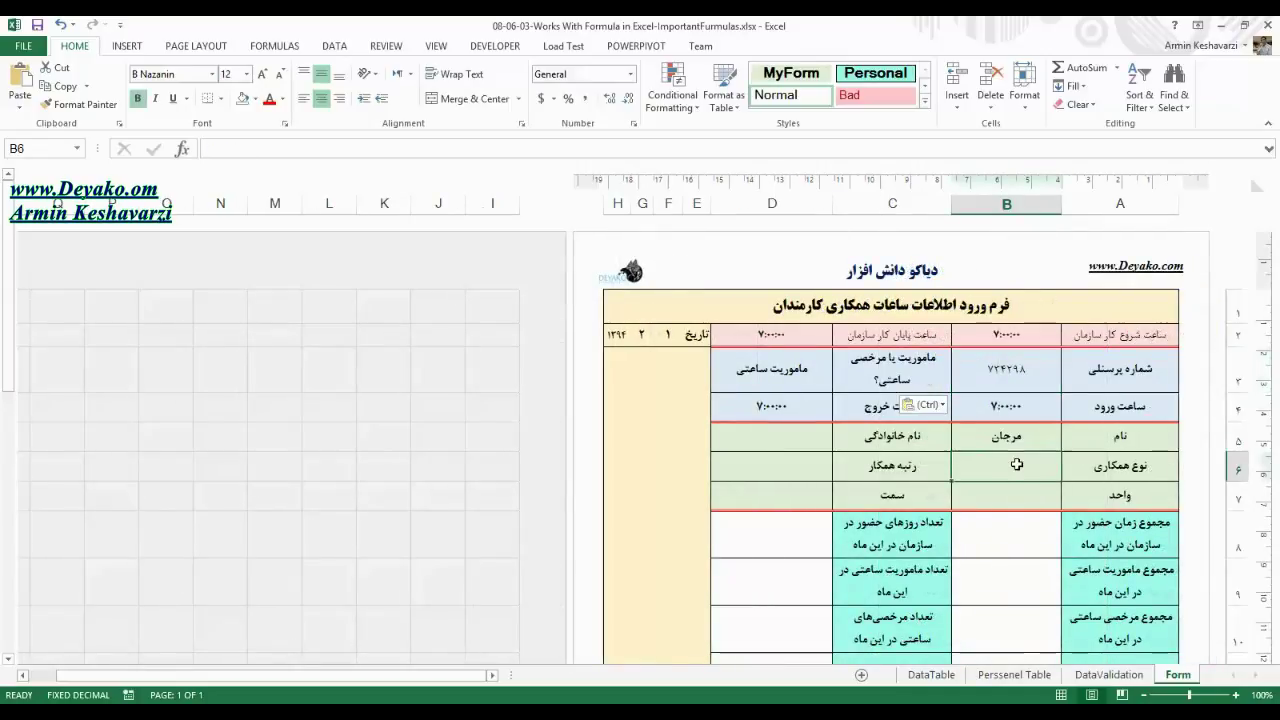
pyautogui.click(1018, 437)
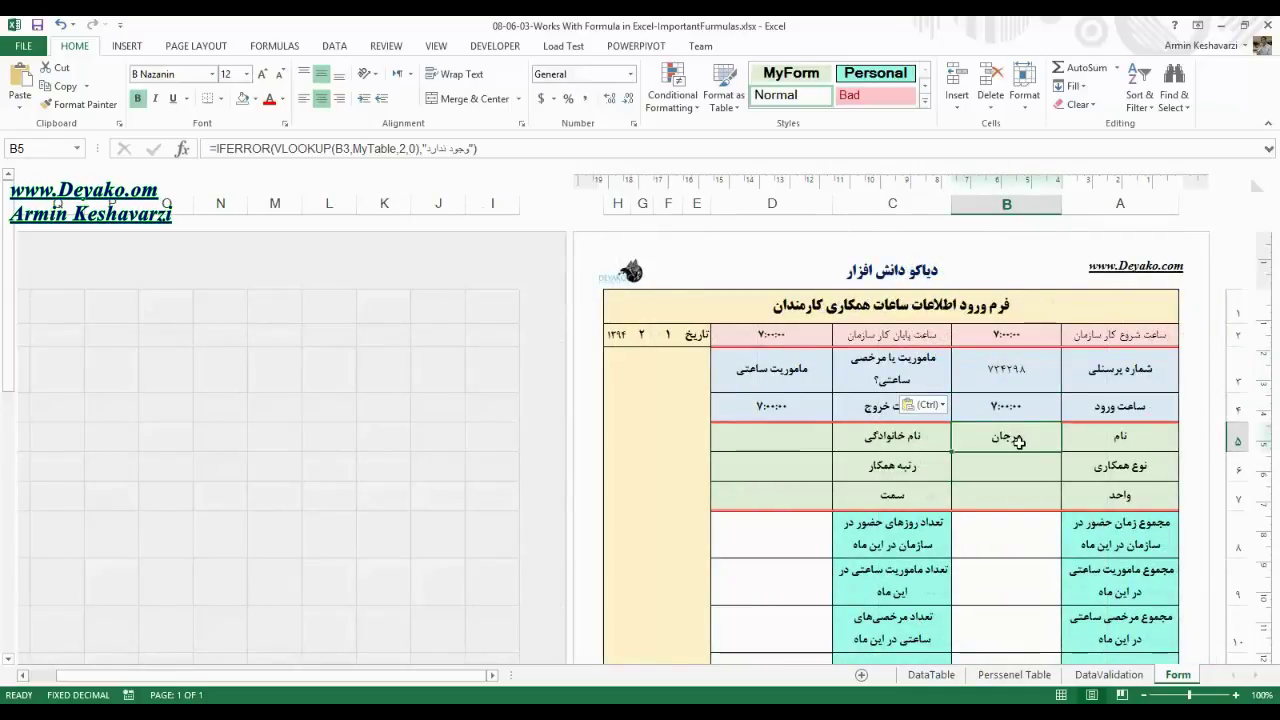
pyautogui.click(862, 465)
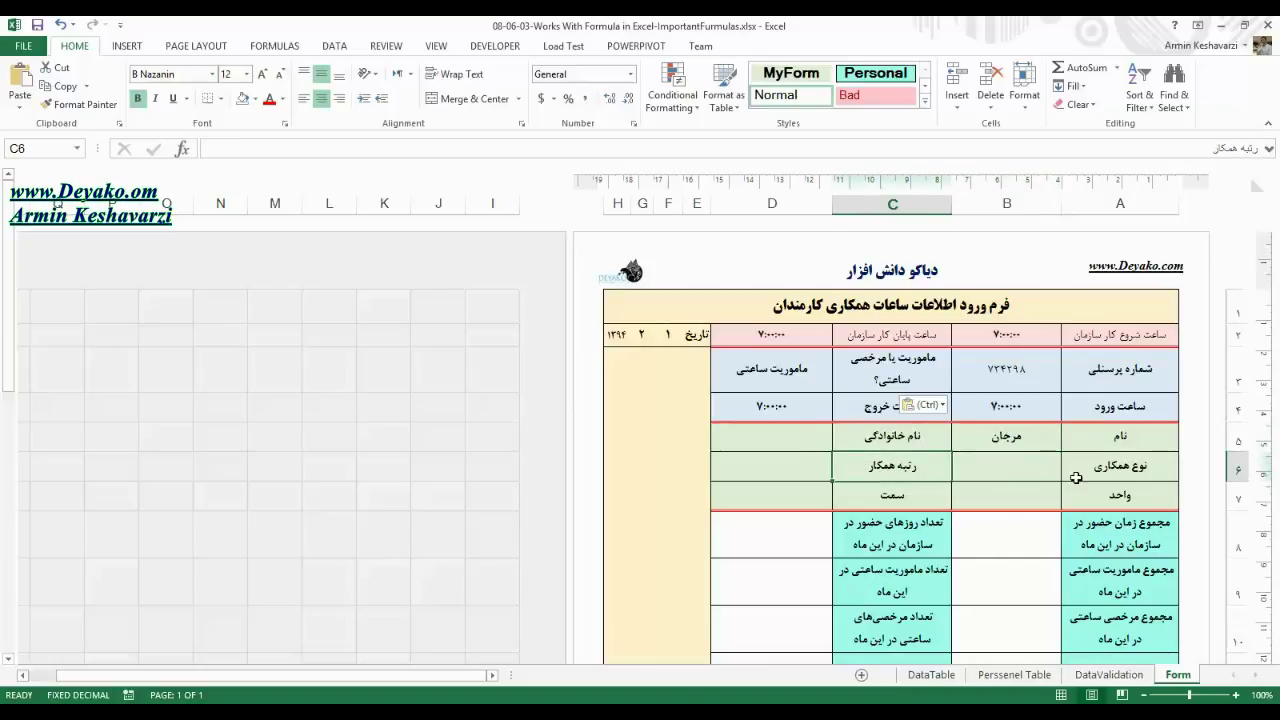
pyautogui.click(1040, 497)
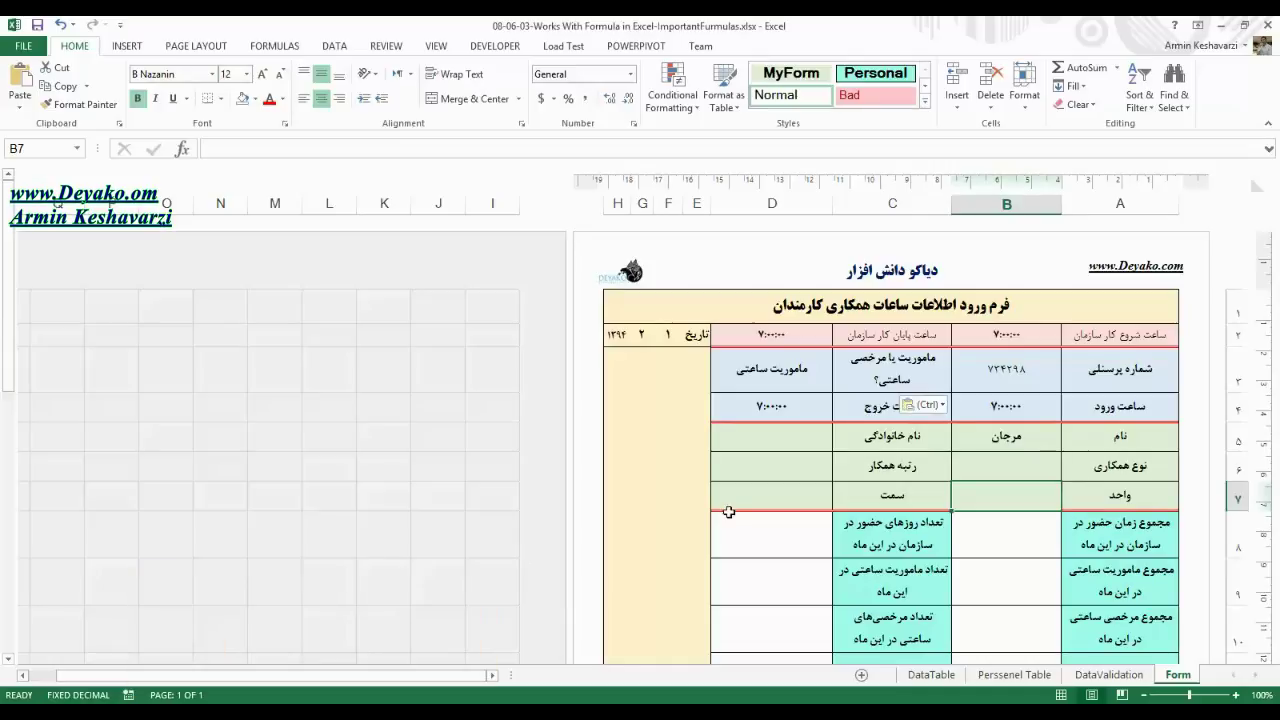
# - In the Persenel-Management workbook's From sheet, select the looked-up employee details block
pyautogui.click(400, 630)
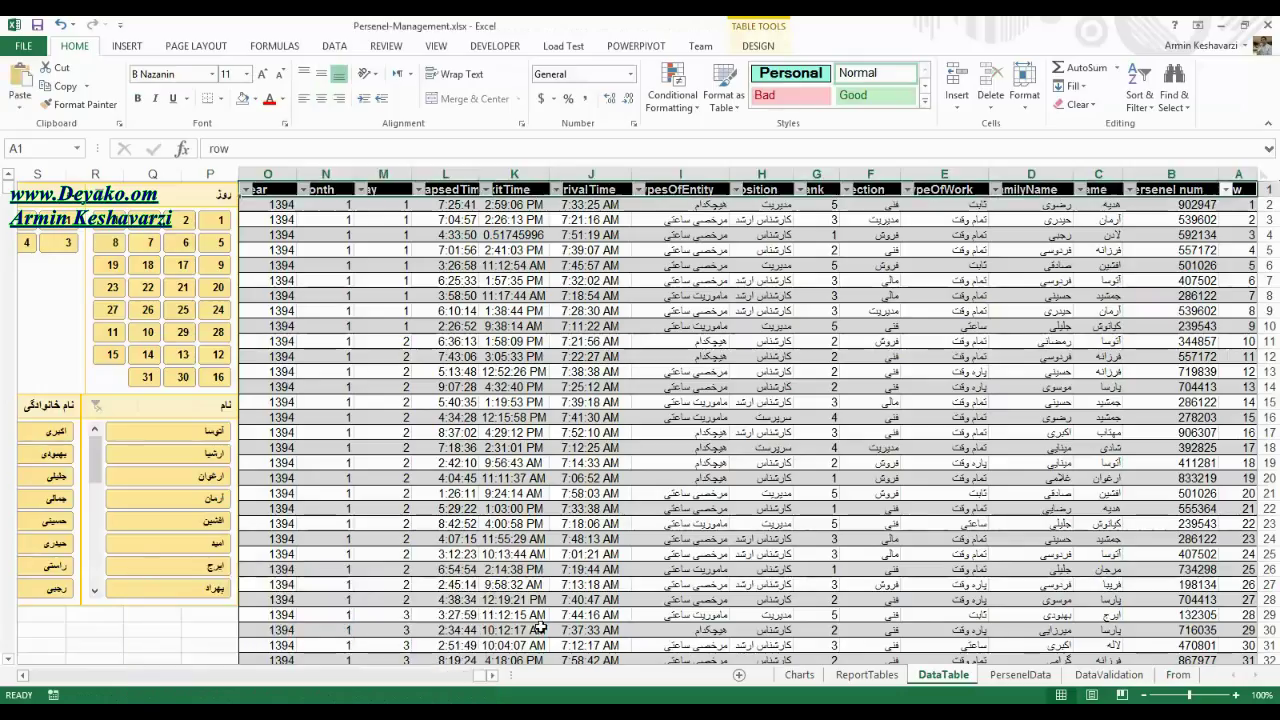
pyautogui.click(1178, 675)
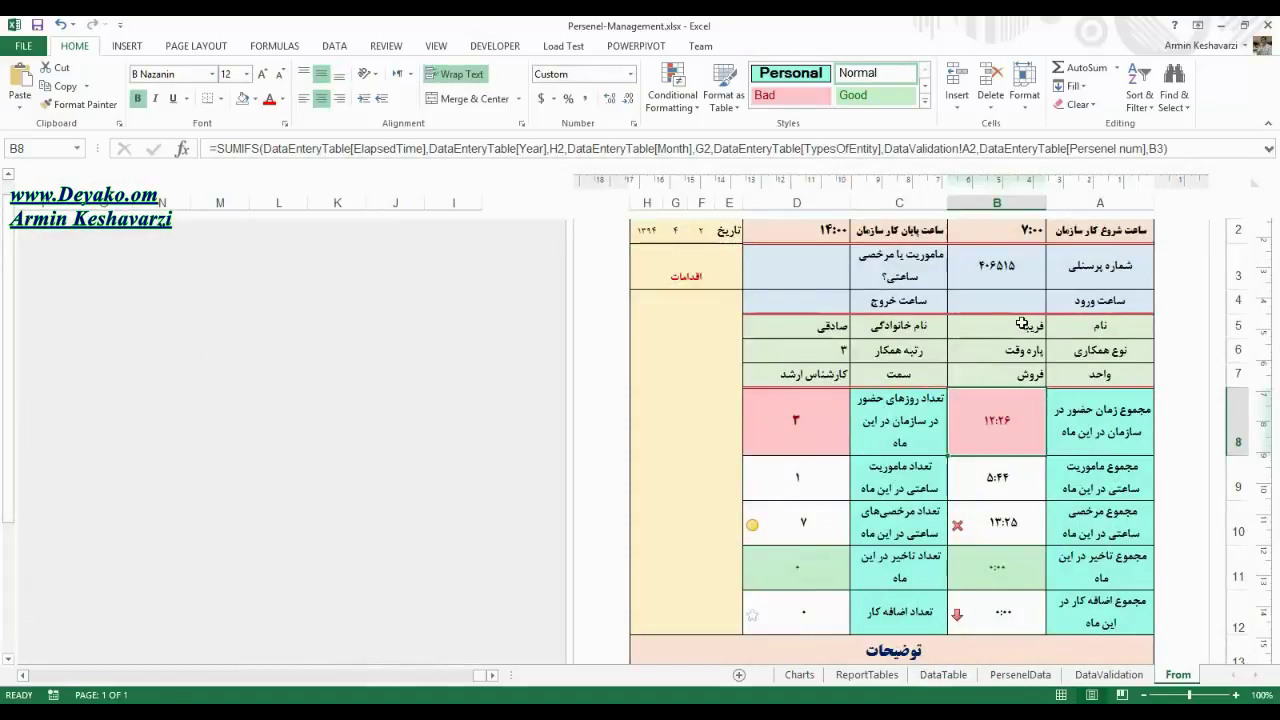
pyautogui.moveTo(1022, 323); pyautogui.dragTo(800, 374)
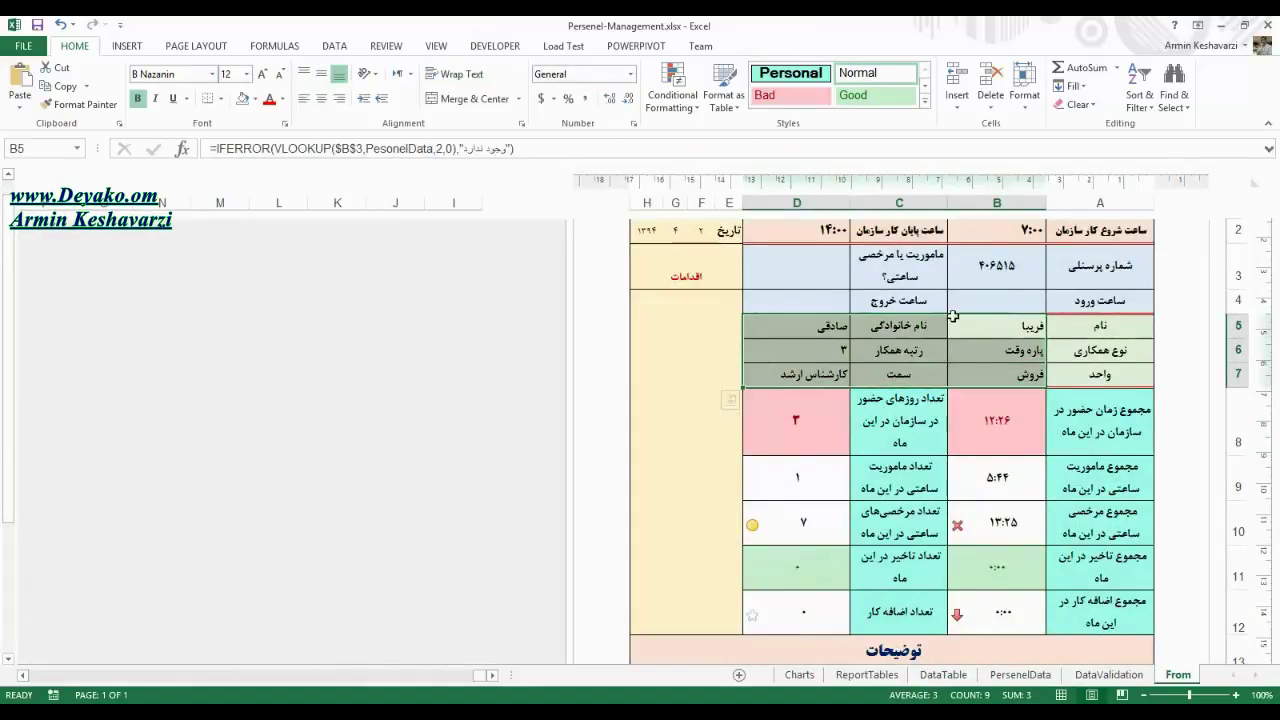
pyautogui.click(1025, 270)
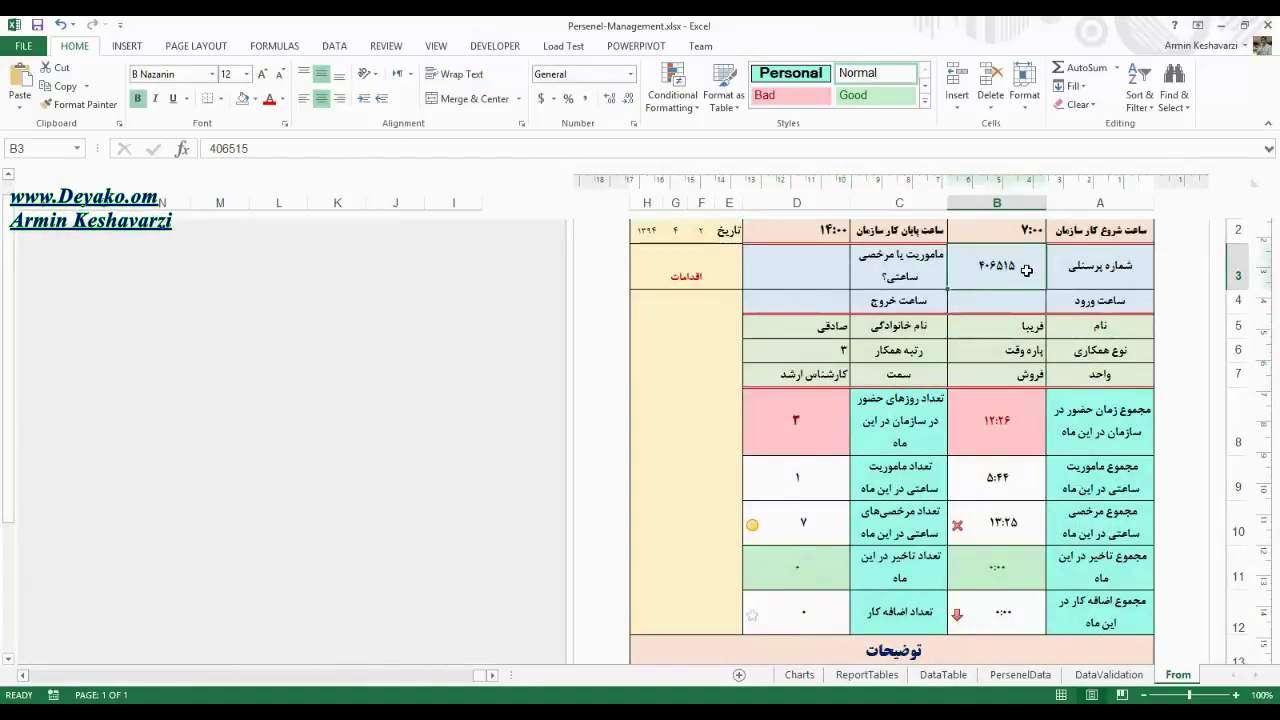
pyautogui.moveTo(1025, 324); pyautogui.dragTo(792, 374)
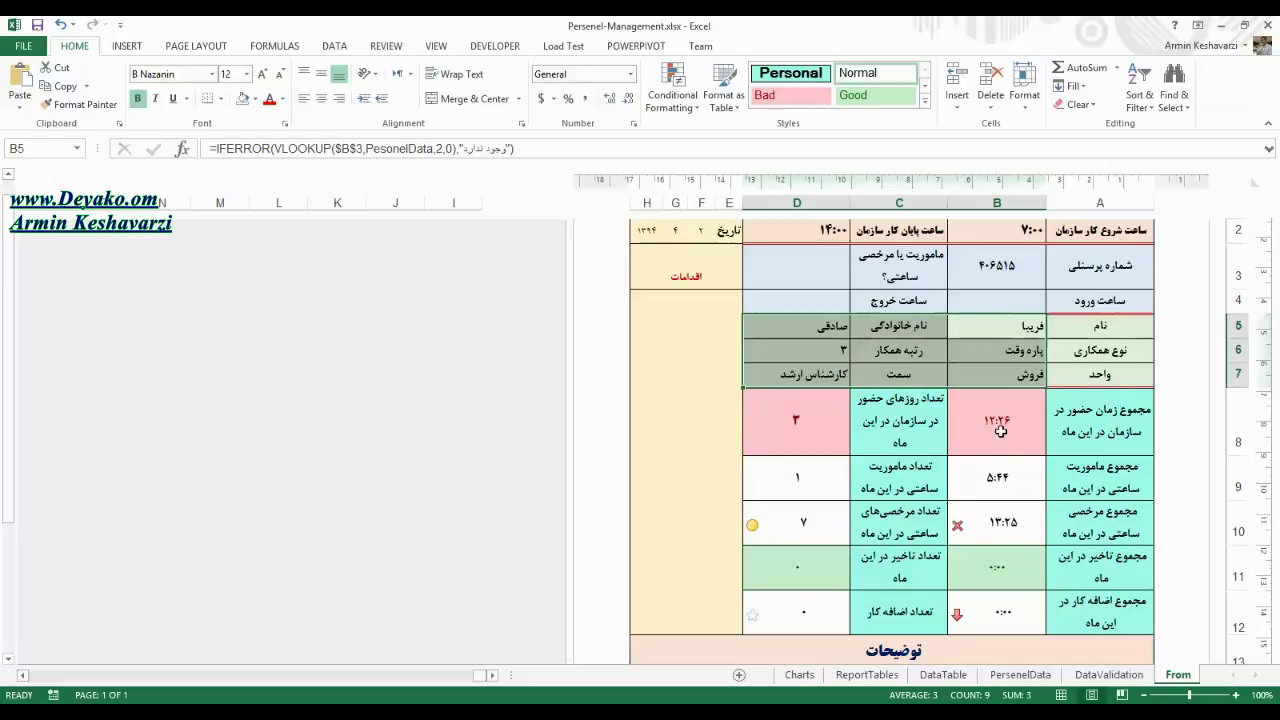
pyautogui.click(1138, 418)
pyautogui.moveTo(1103, 329); pyautogui.dragTo(773, 370)
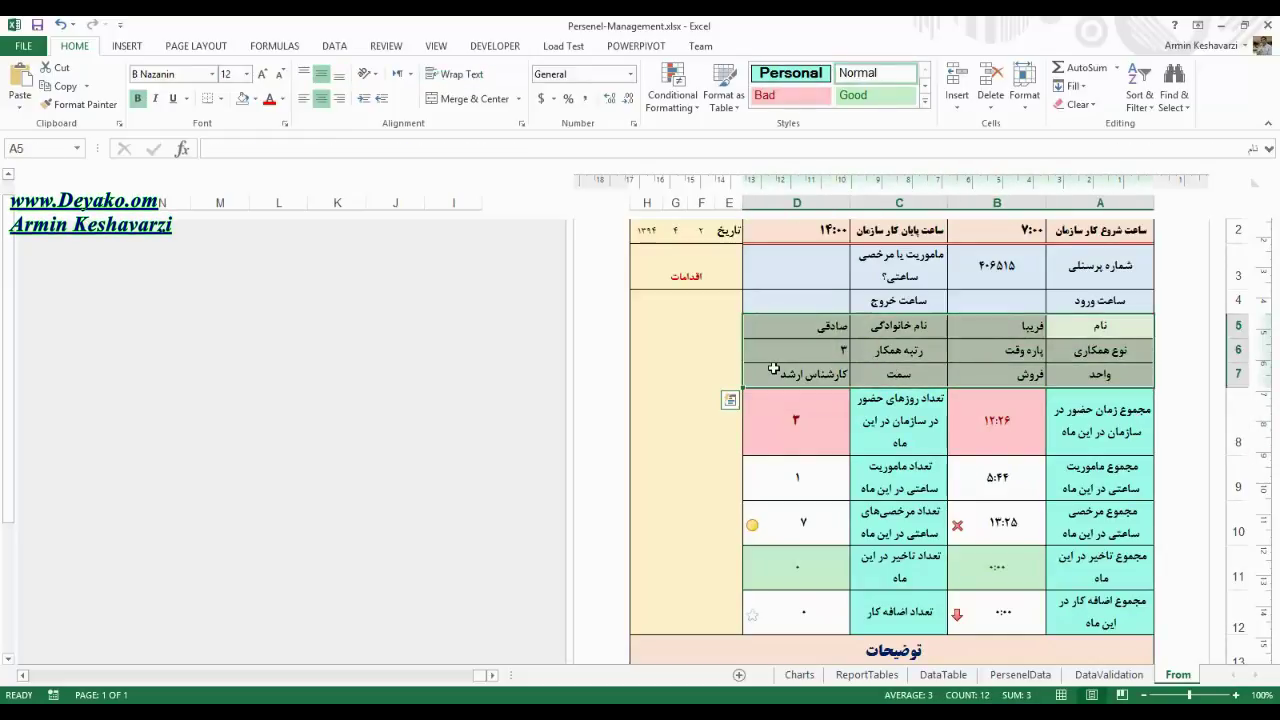
# - Inspect the SUMIFS and COUNTIFS formulas in B8, B9, D8–D12 and B12
pyautogui.click(977, 421)
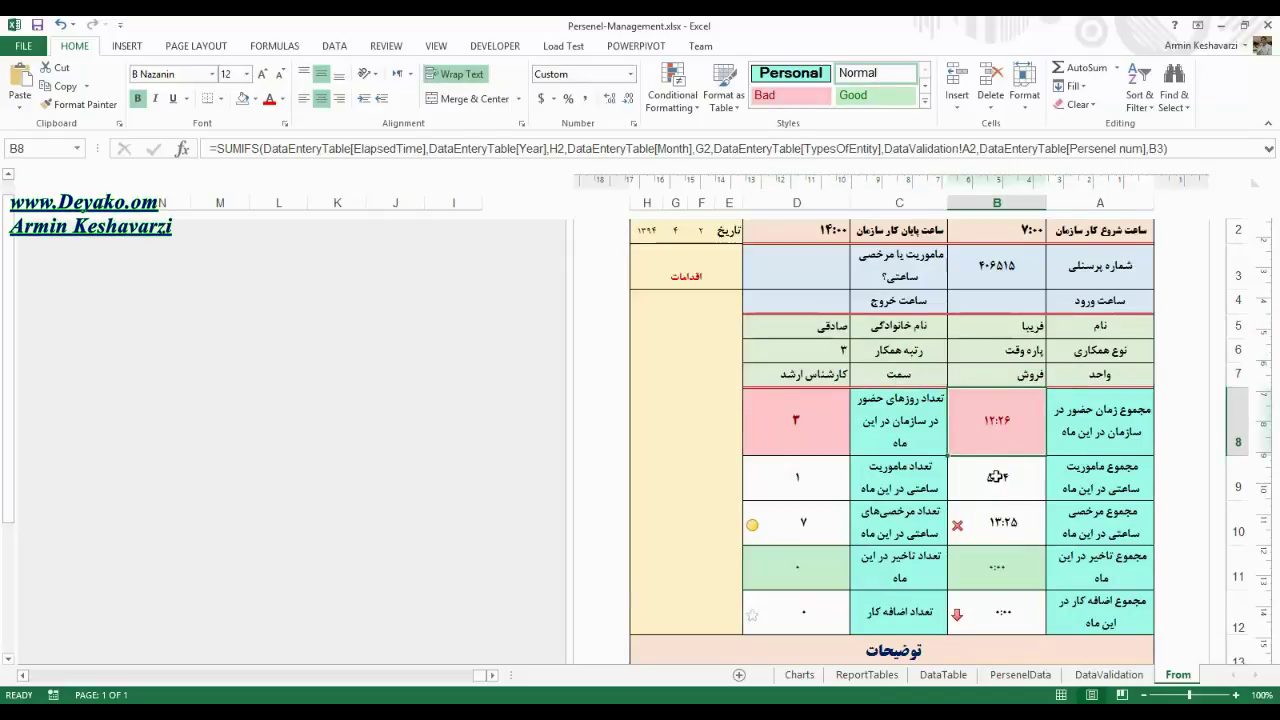
pyautogui.click(958, 477)
pyautogui.click(829, 431)
pyautogui.click(811, 480)
pyautogui.click(806, 525)
pyautogui.click(804, 572)
pyautogui.click(806, 603)
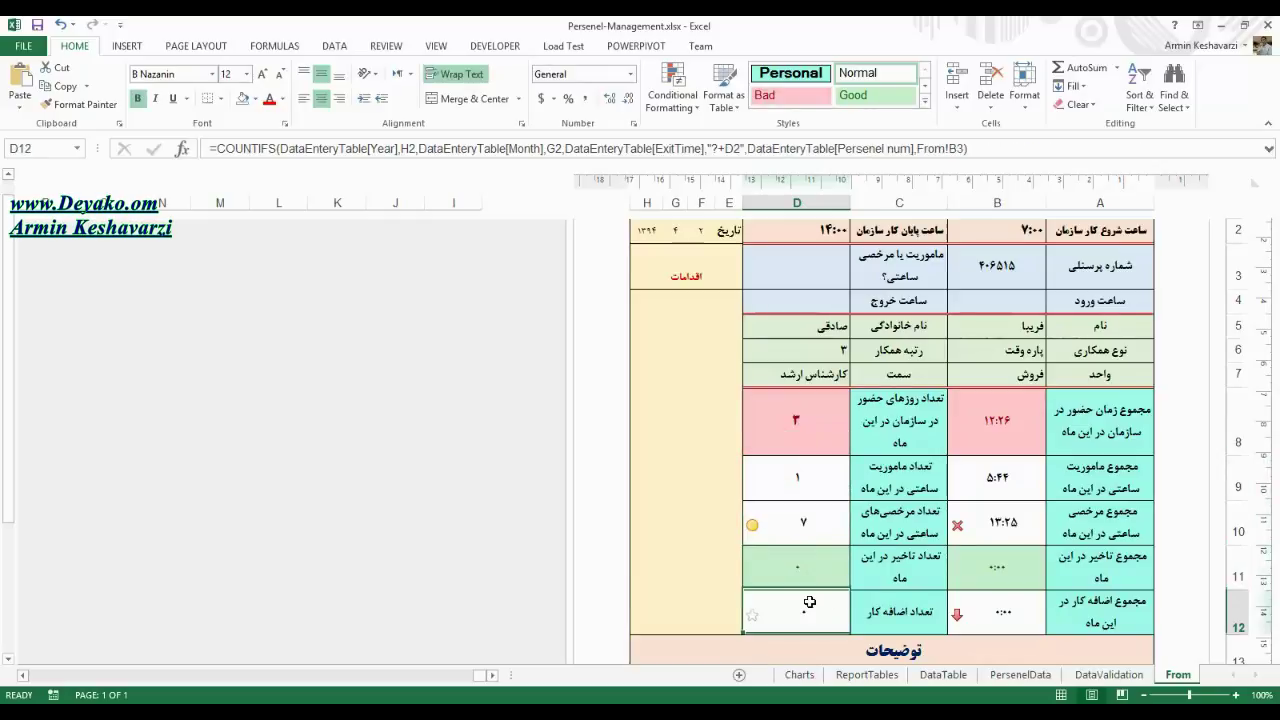
pyautogui.click(985, 600)
pyautogui.click(1120, 421)
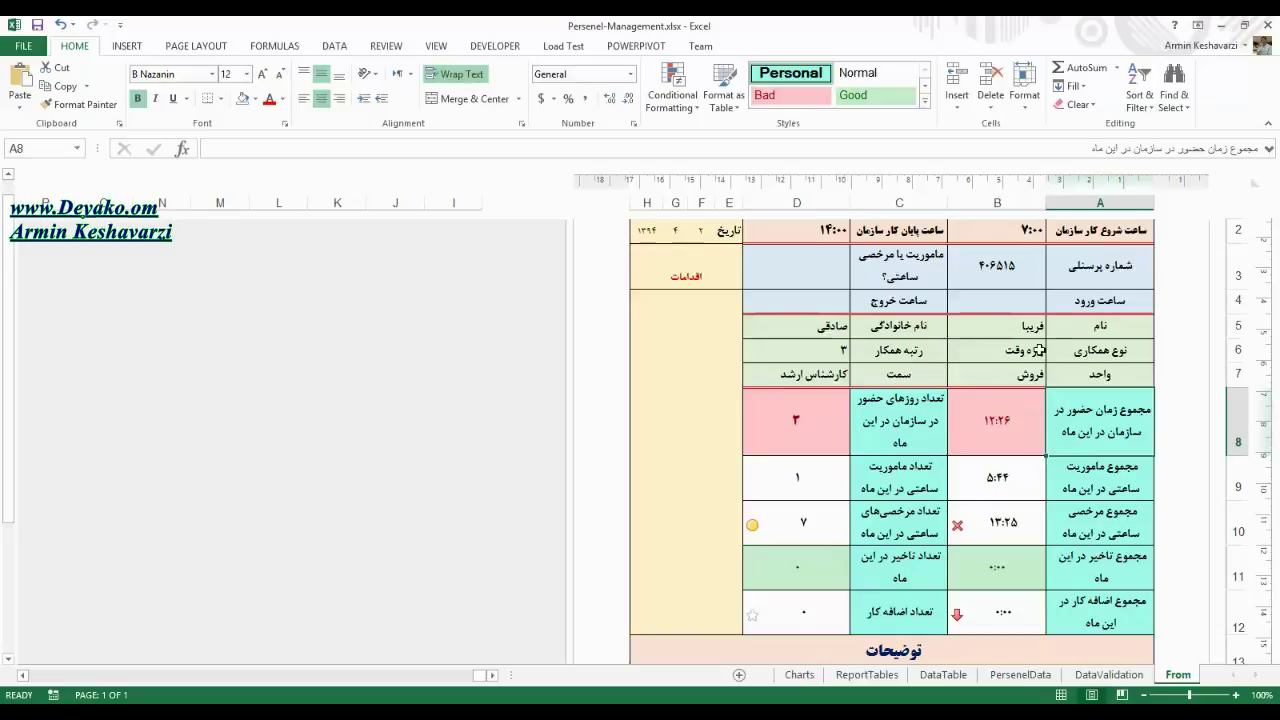
# - Check the month in G2 against the total-time formula in B8
pyautogui.click(672, 230)
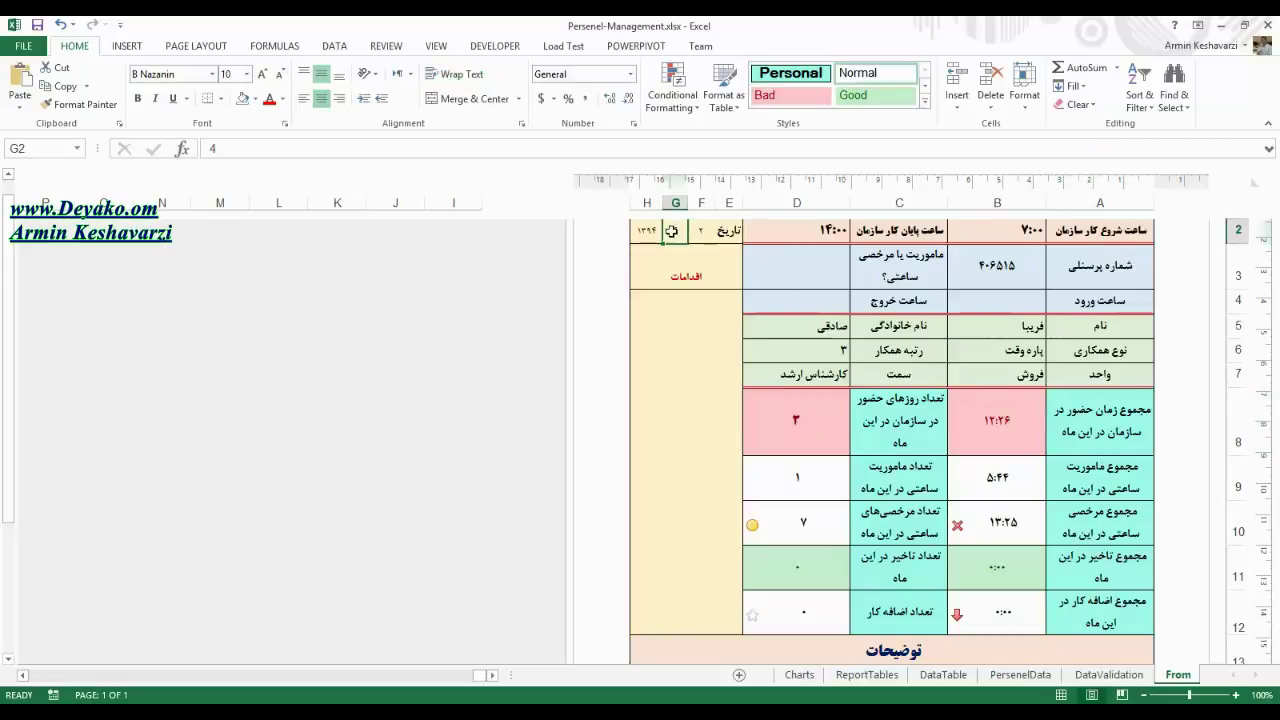
pyautogui.click(1044, 431)
pyautogui.moveTo(1107, 541)
pyautogui.mouseDown()
pyautogui.moveTo(1108, 234)
pyautogui.moveTo(702, 259)
pyautogui.mouseUp()
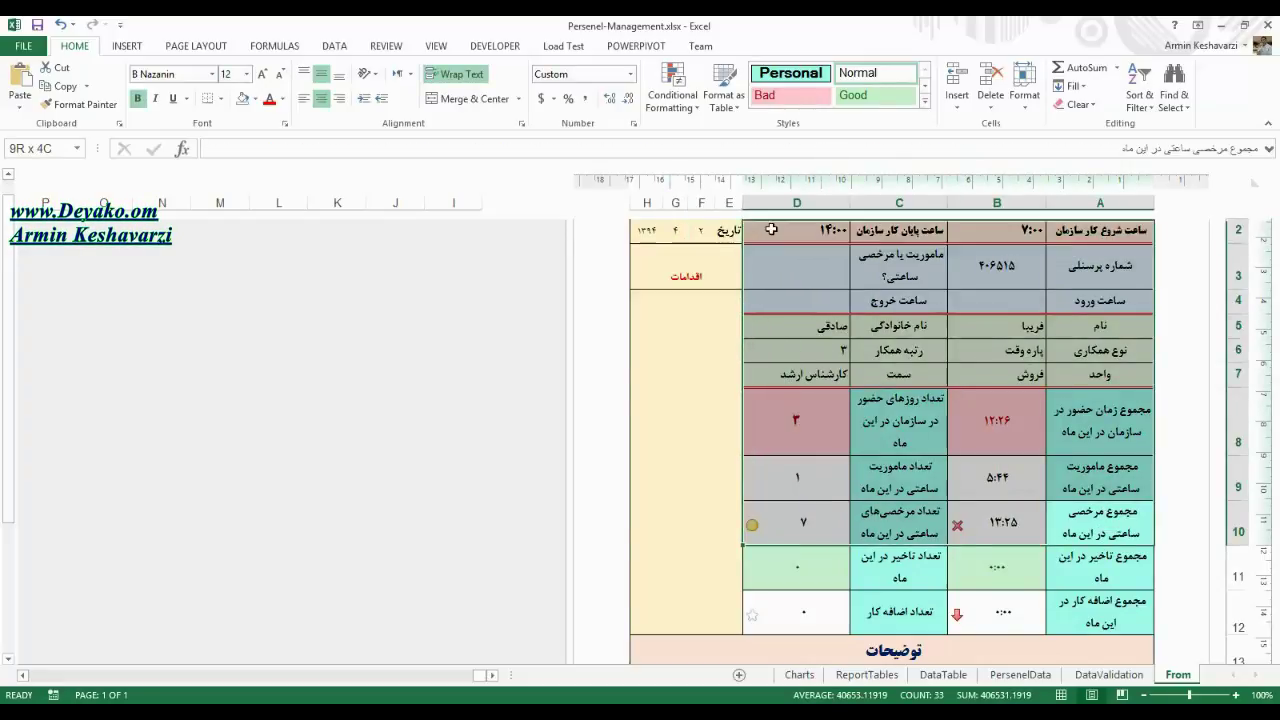
pyautogui.click(700, 612)
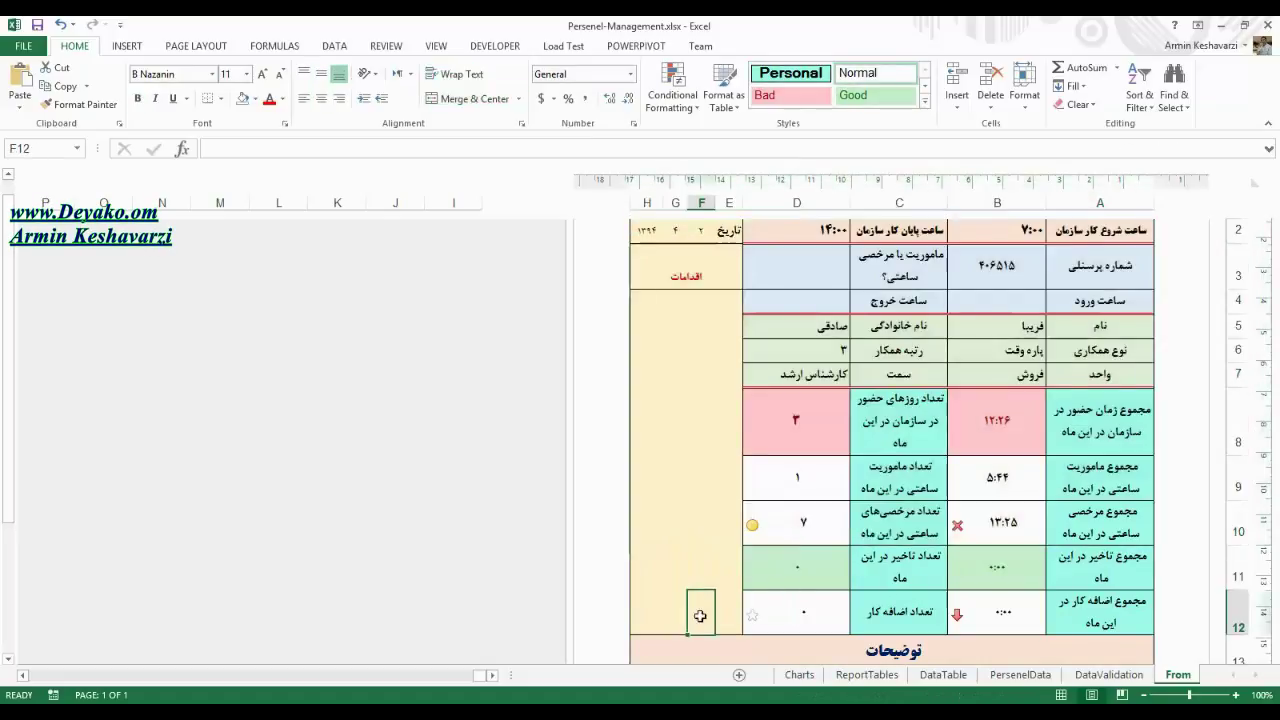
pyautogui.click(999, 421)
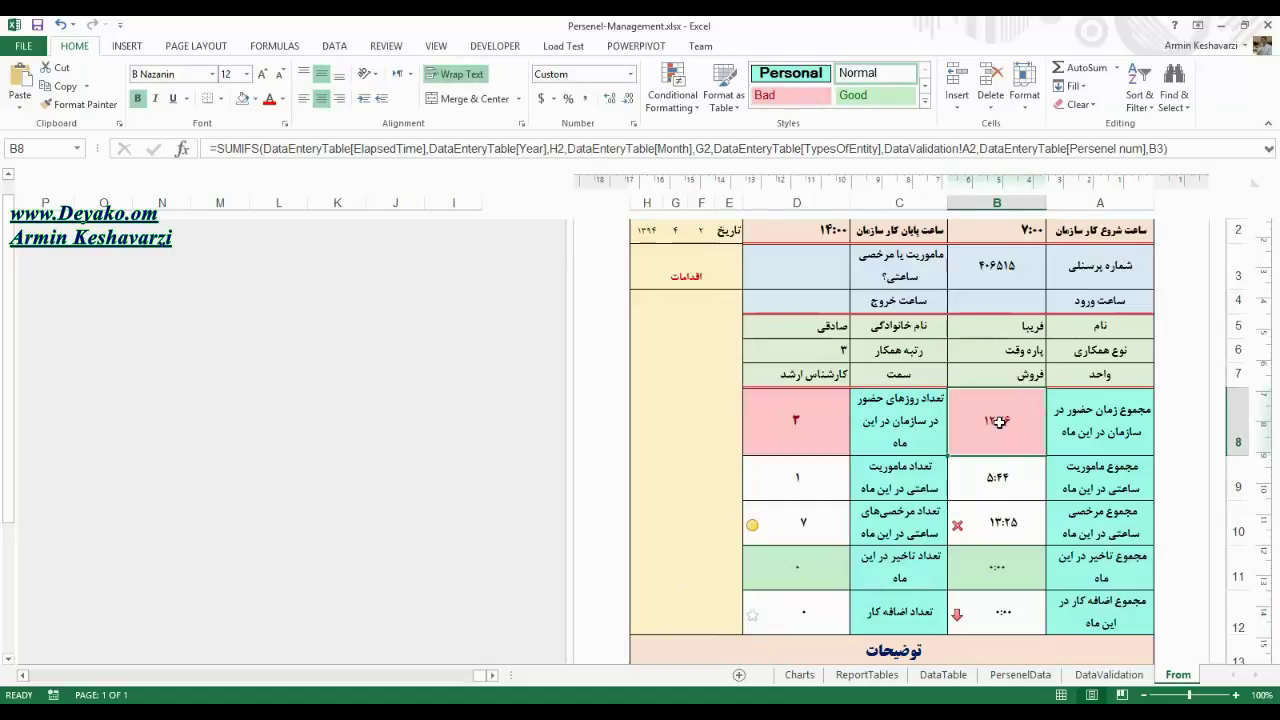
# - Expand the formula bar to read B8's full SUMIFS formula, leaving it unchanged
pyautogui.moveTo(312, 700)
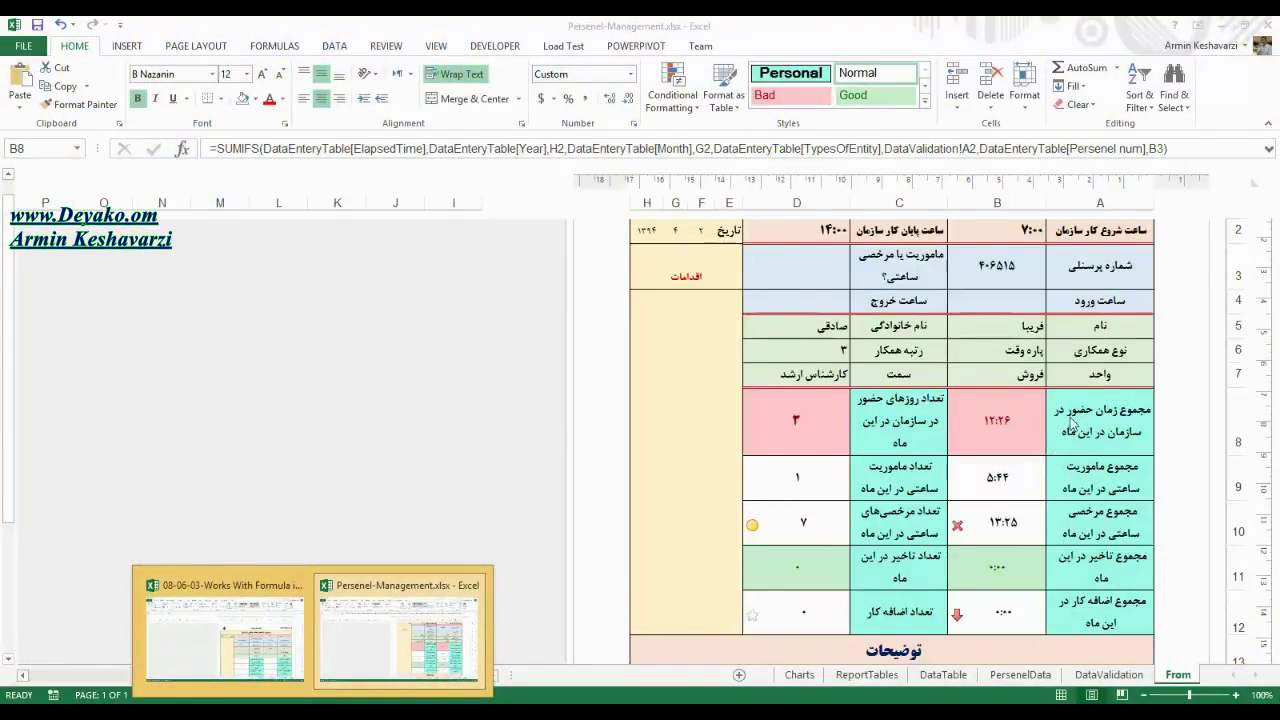
pyautogui.click(1269, 149)
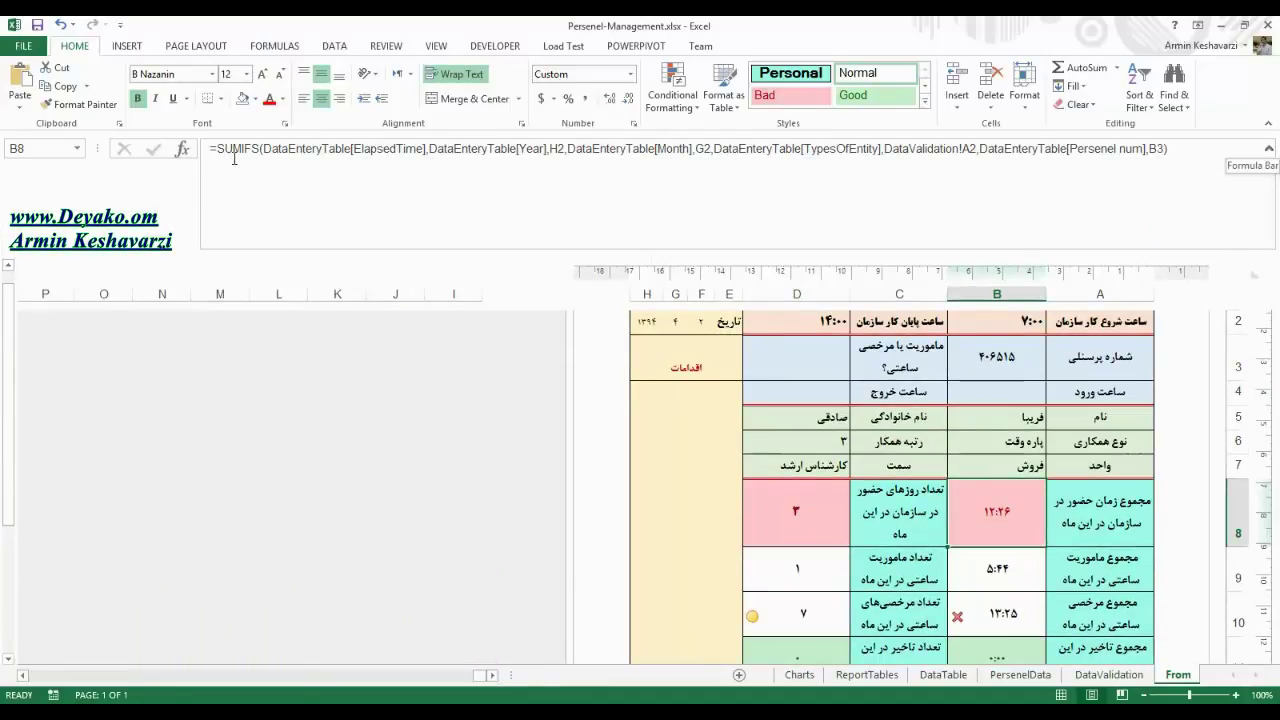
pyautogui.doubleClick(244, 151)
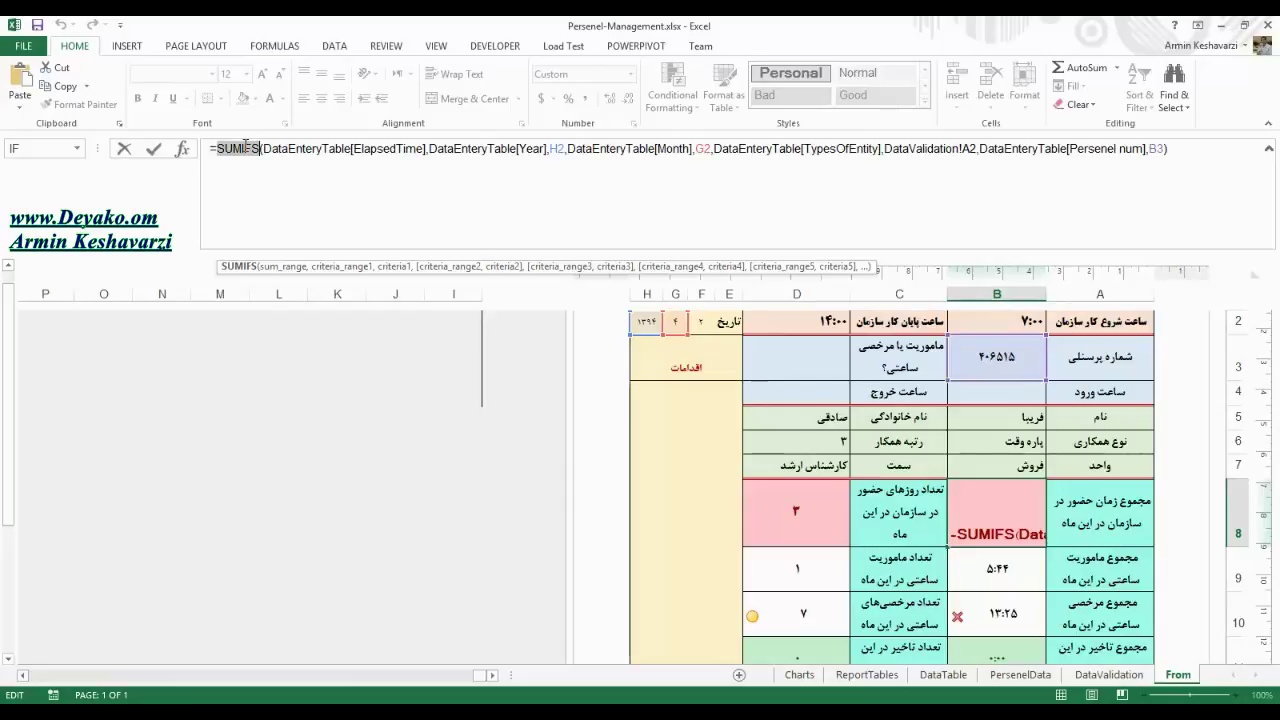
pyautogui.press('Return')
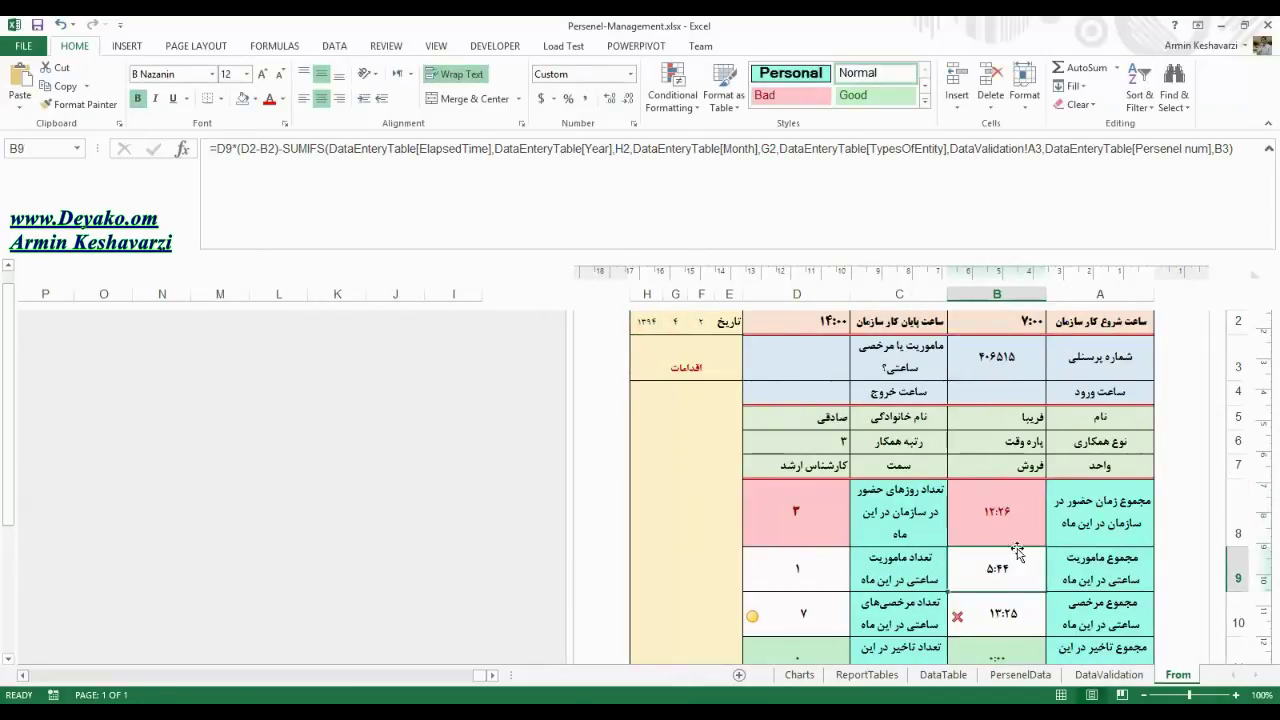
pyautogui.click(997, 522)
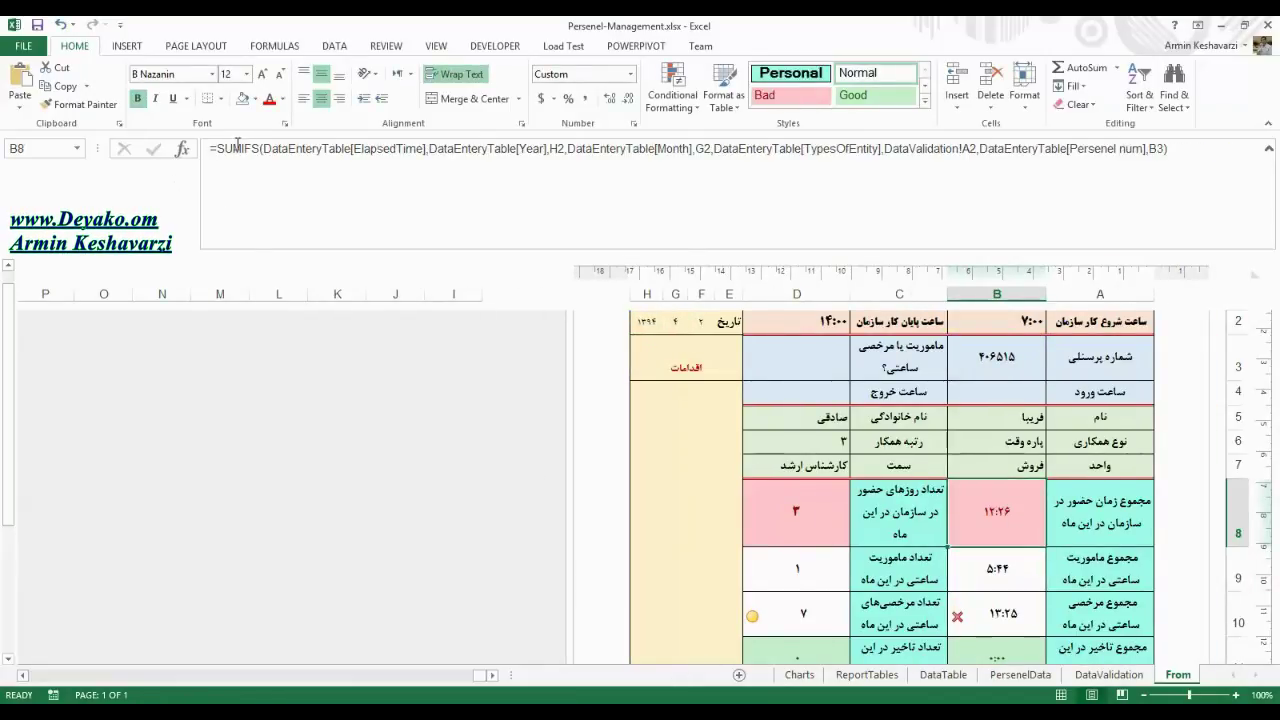
pyautogui.click(259, 148)
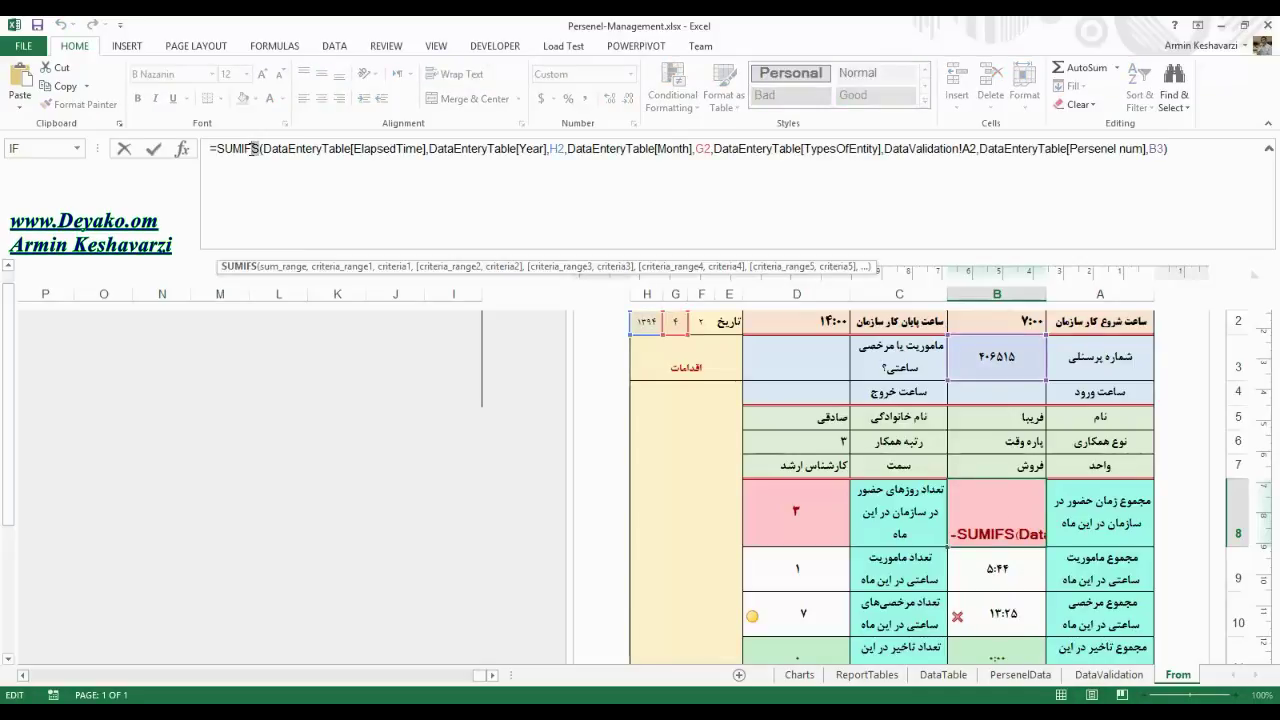
pyautogui.press('Return')
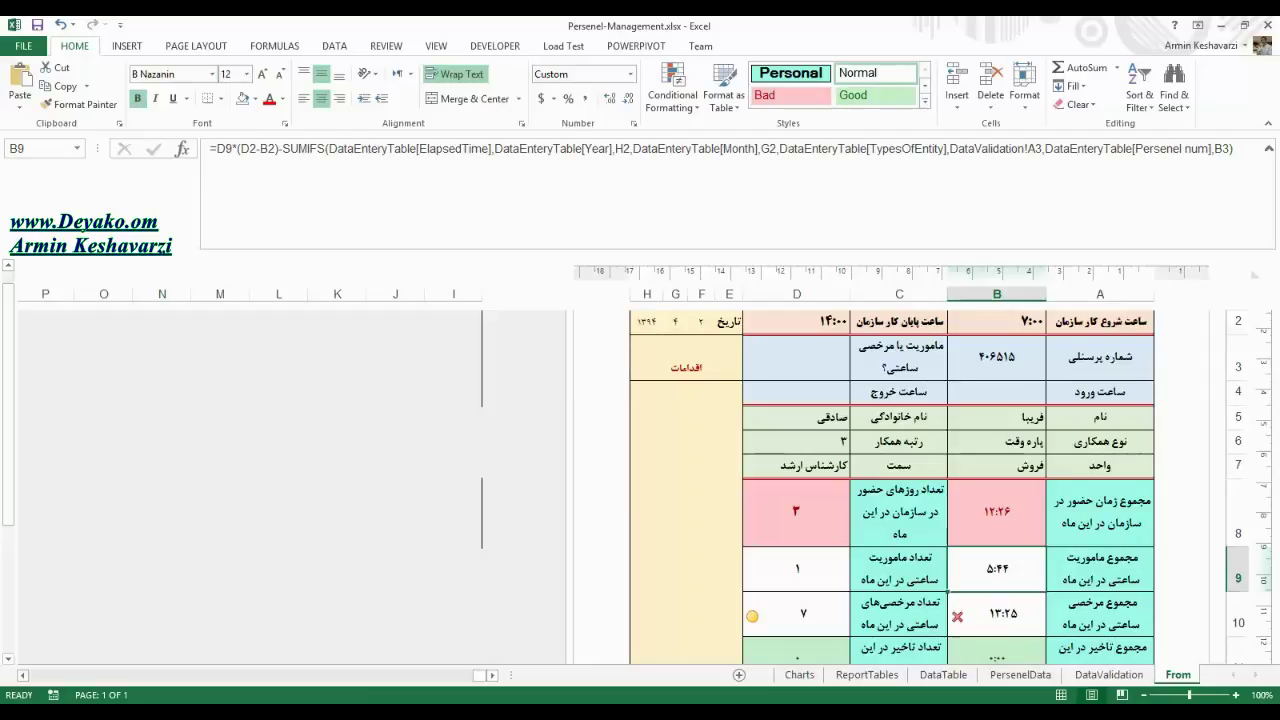
pyautogui.moveTo(313, 712)
pyautogui.click(225, 635)
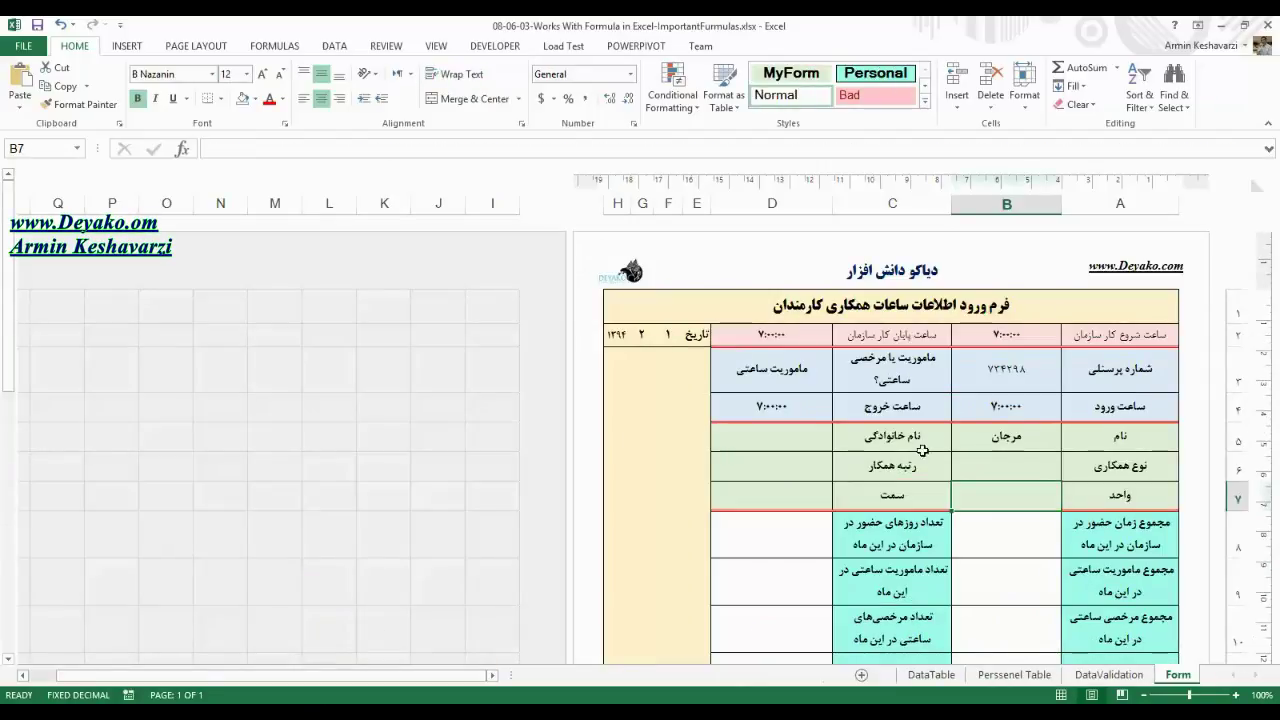
# - Enter =SUM(DataTable!L:L) in Form cell B8 to total all ElapsedTime, giving 7729:34:54
pyautogui.click(999, 462)
pyautogui.write('=')
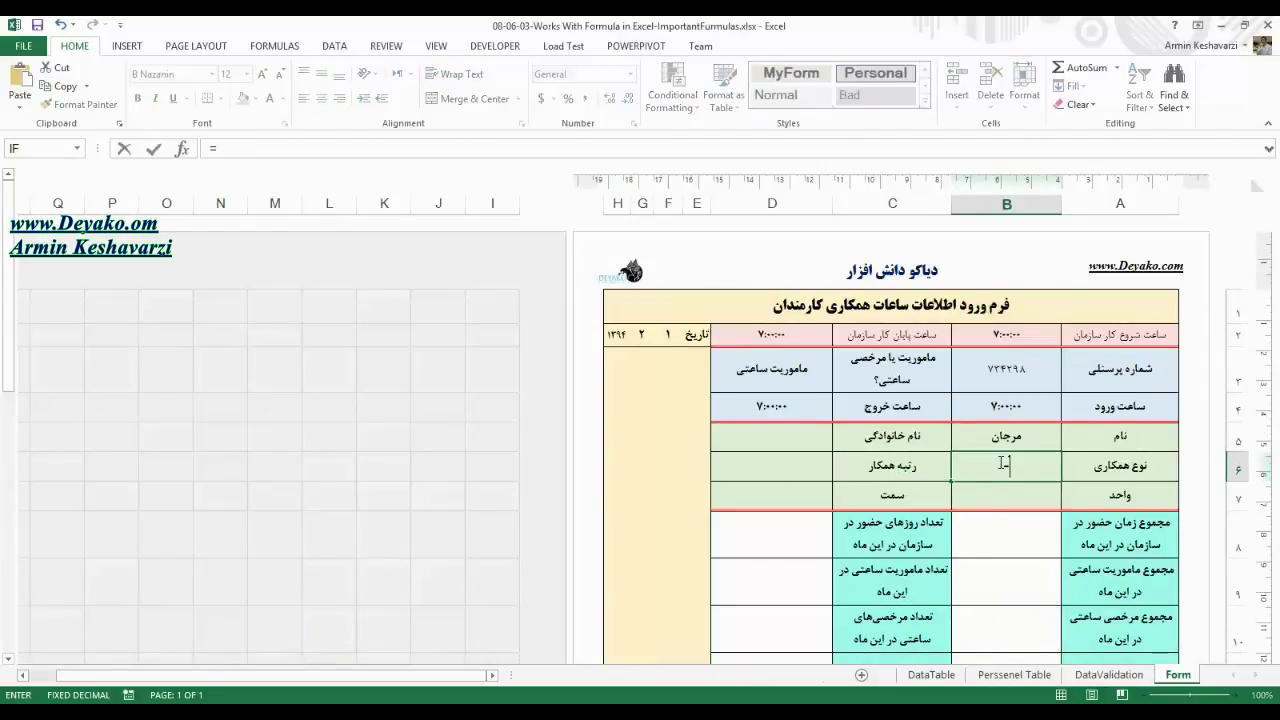
pyautogui.write('sum(')
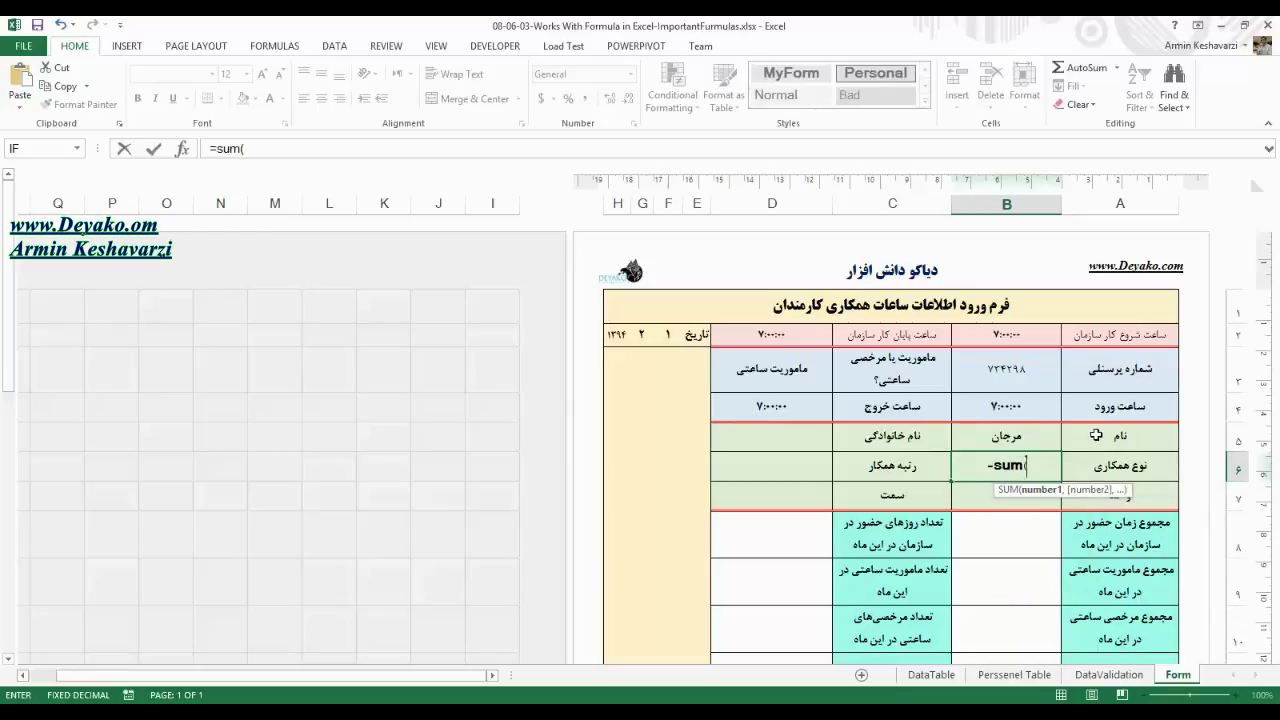
pyautogui.press('Escape')
pyautogui.click(1032, 546)
pyautogui.write('=sum()')
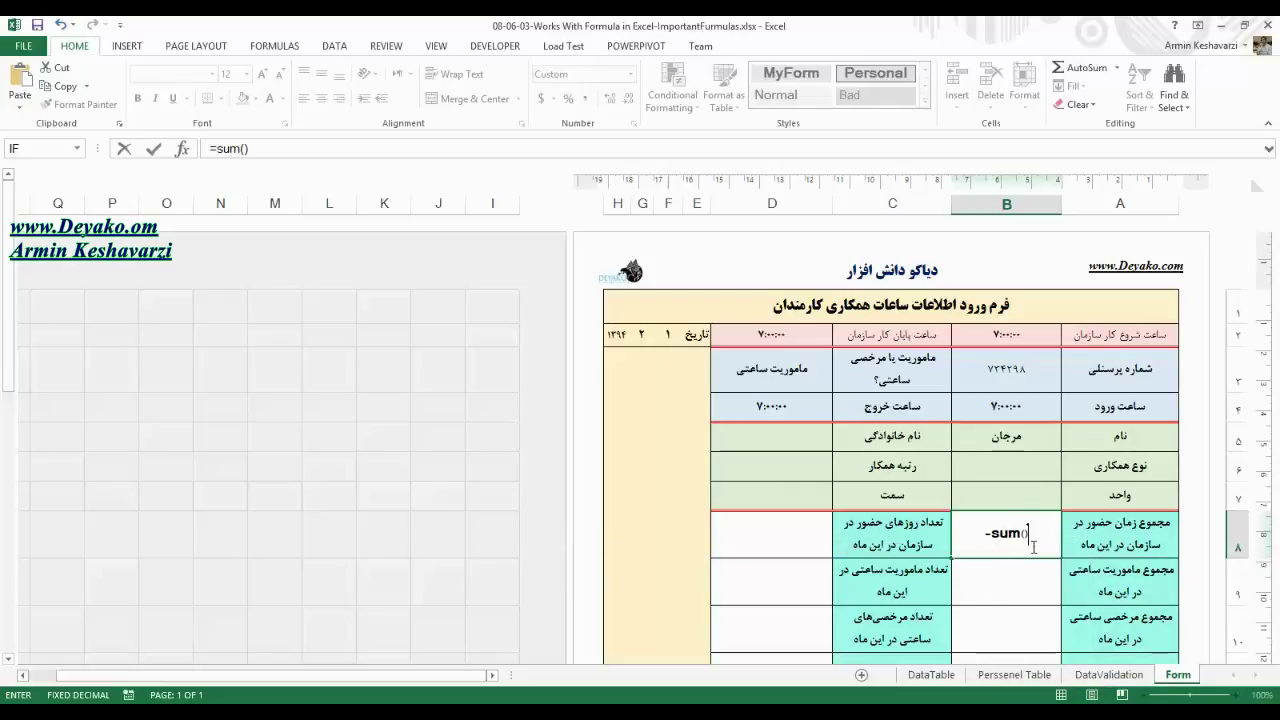
pyautogui.click(1024, 536)
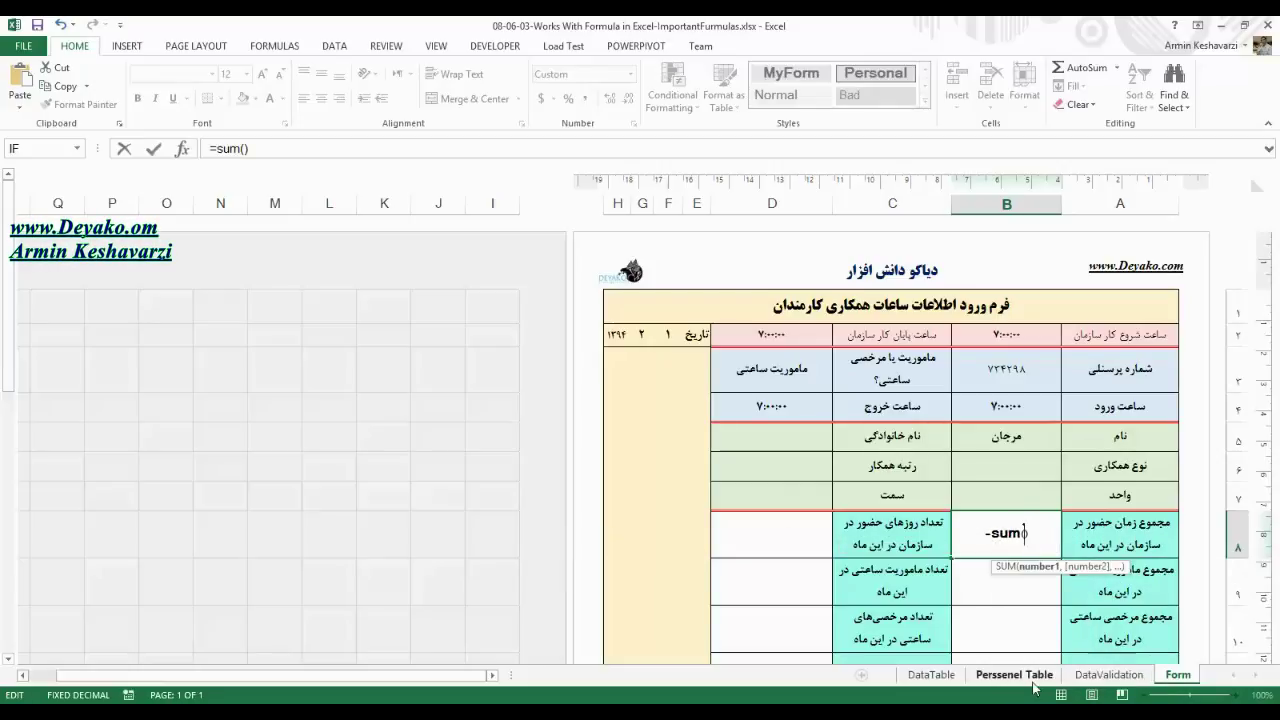
pyautogui.click(931, 675)
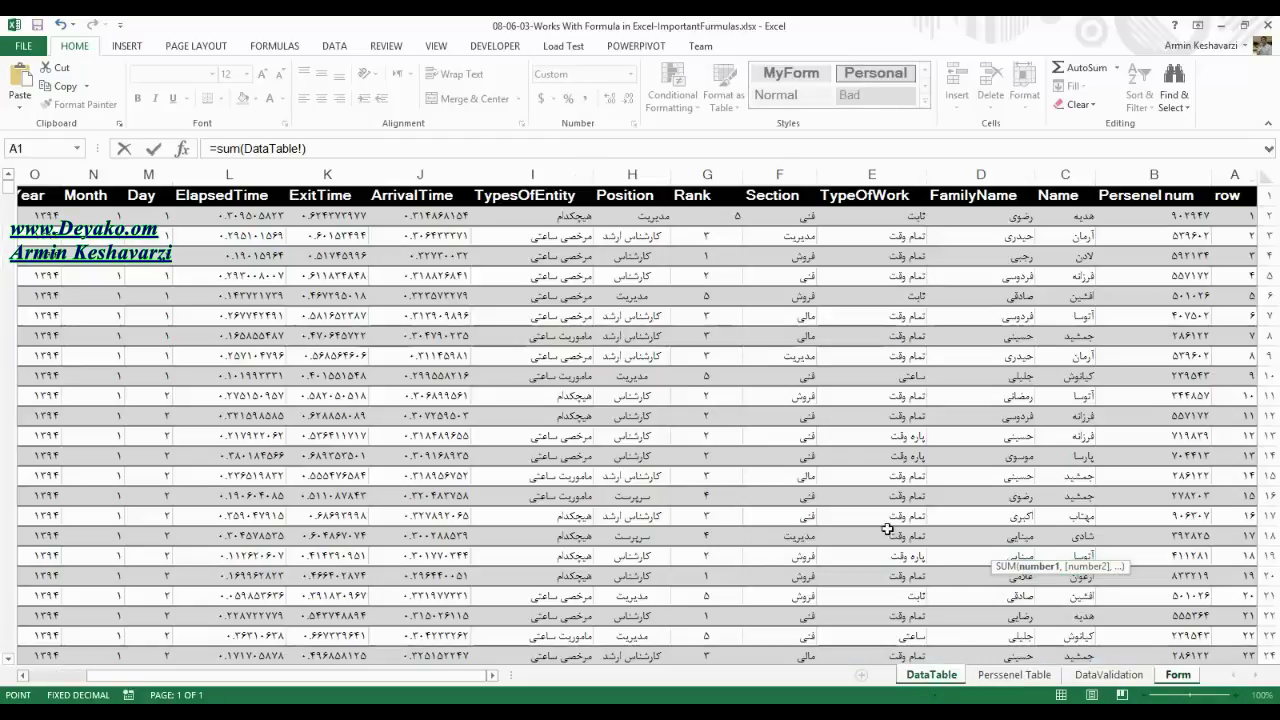
pyautogui.click(217, 174)
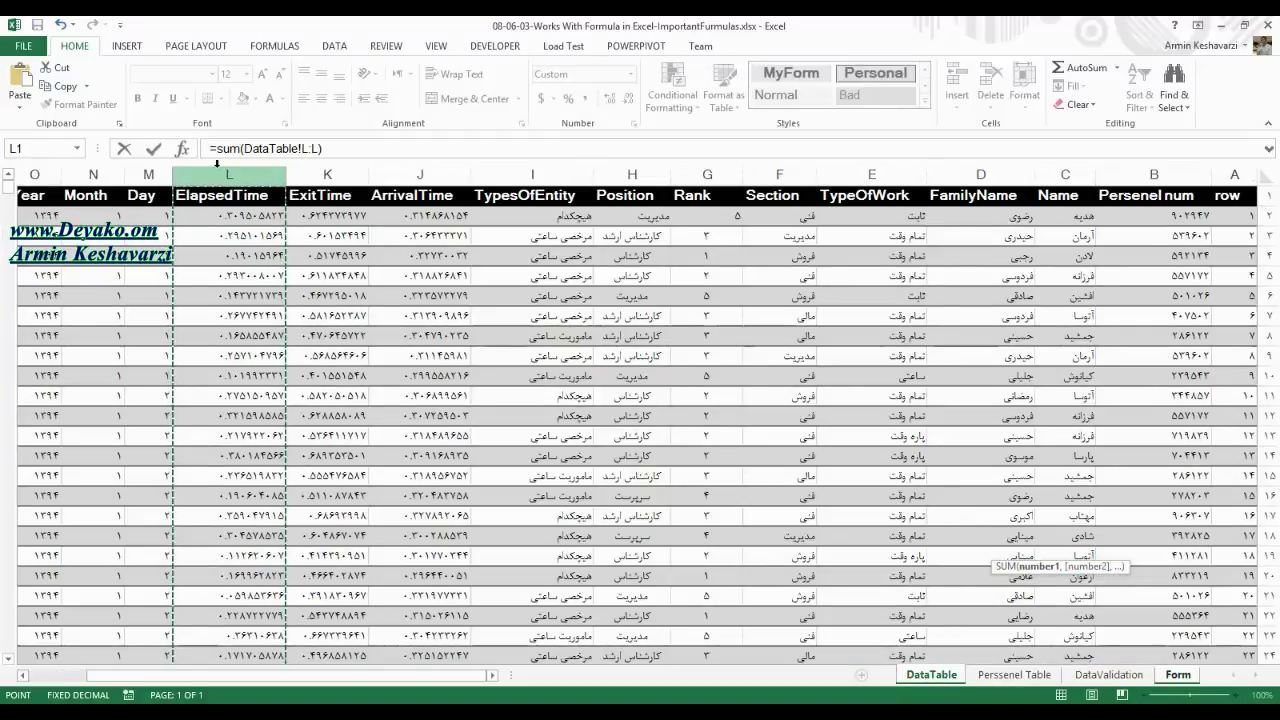
pyautogui.press('Return')
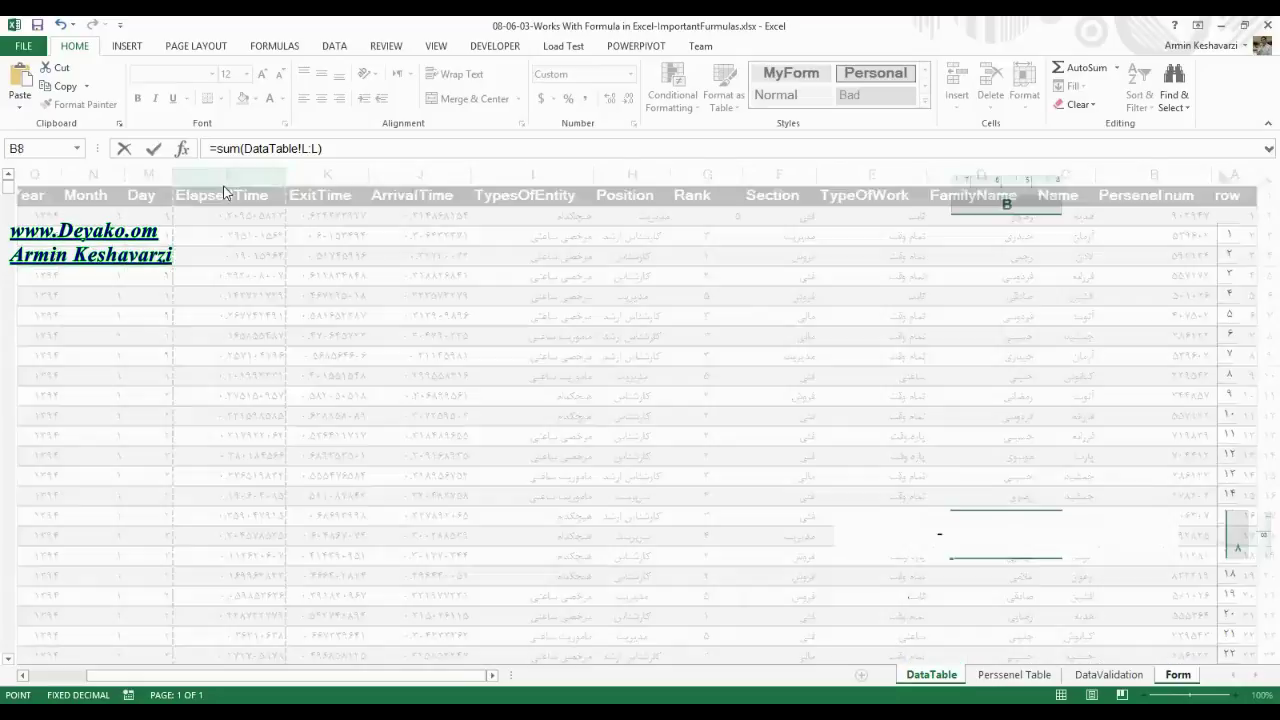
pyautogui.click(1003, 546)
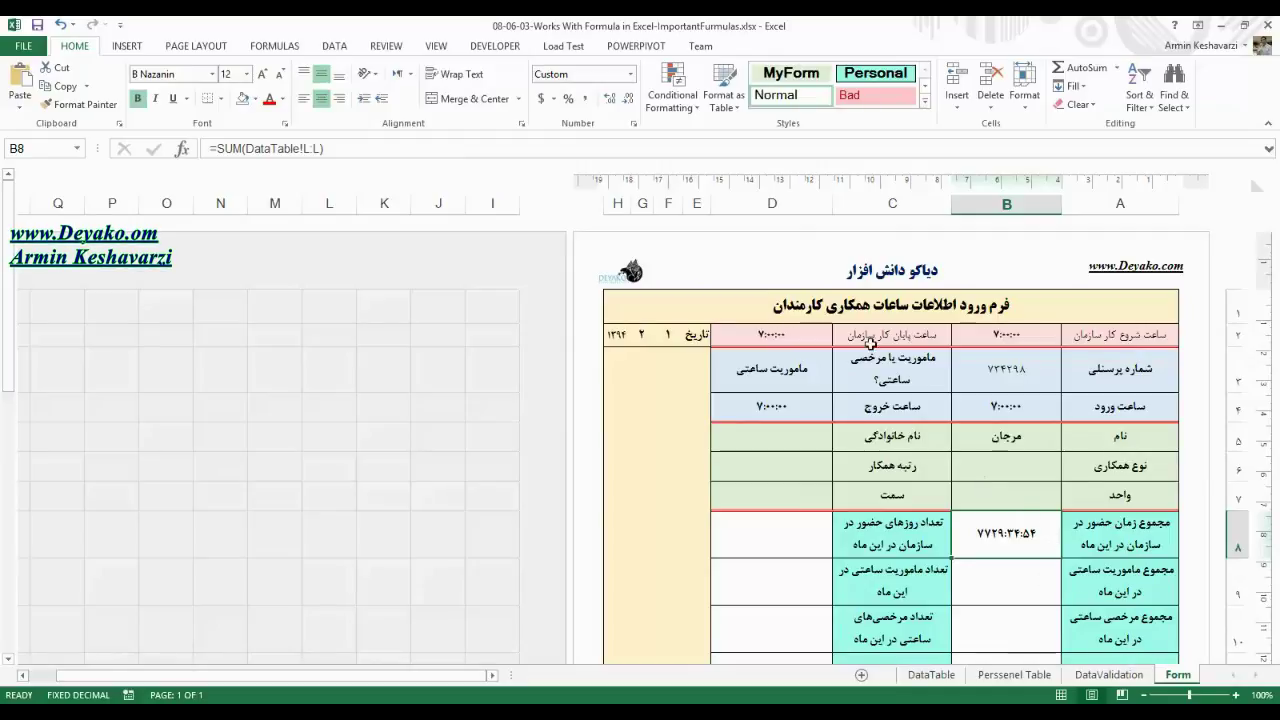
# - Format the DataTable ArrivalTime and ExitTime columns as Time values
pyautogui.click(632, 75)
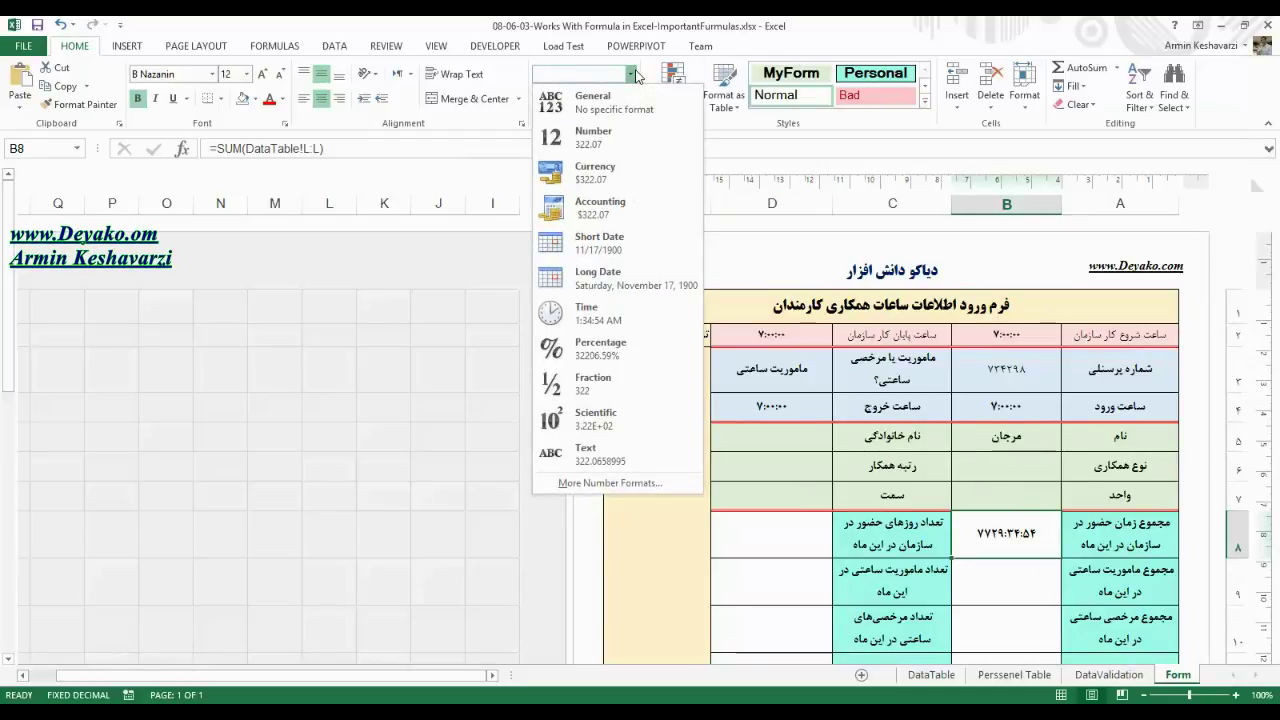
pyautogui.click(636, 77)
pyautogui.click(1028, 680)
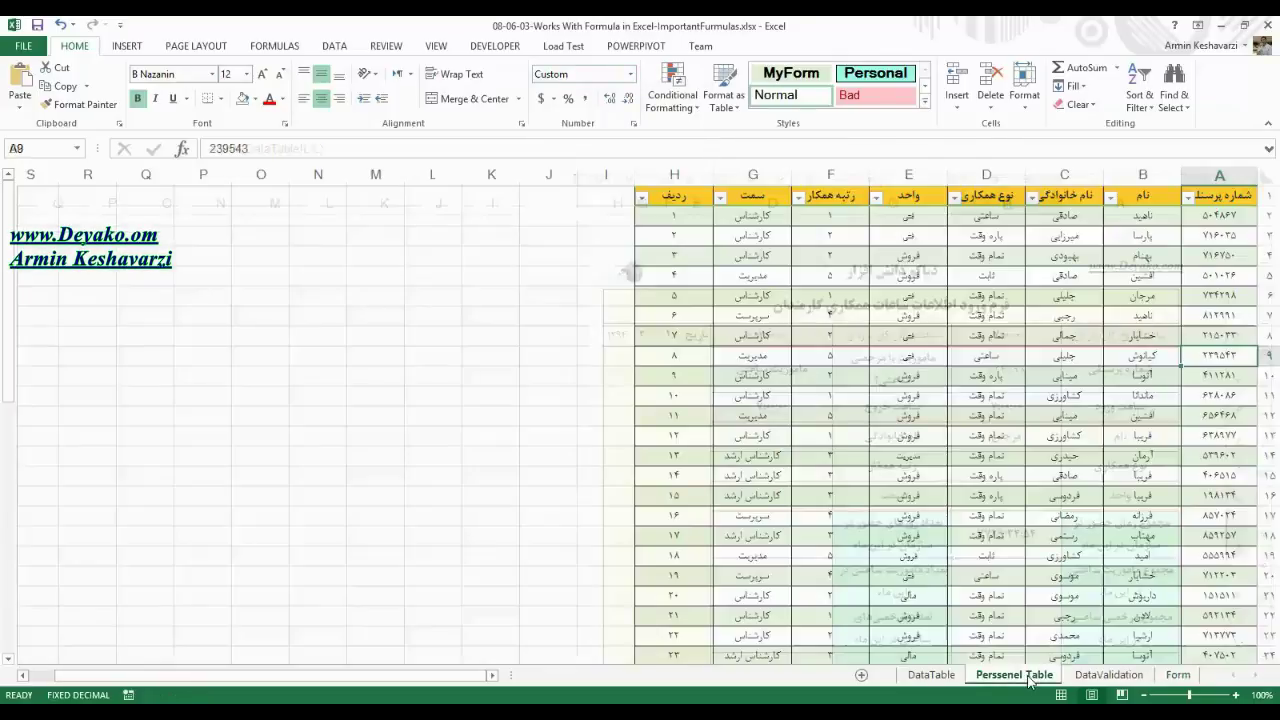
pyautogui.click(931, 675)
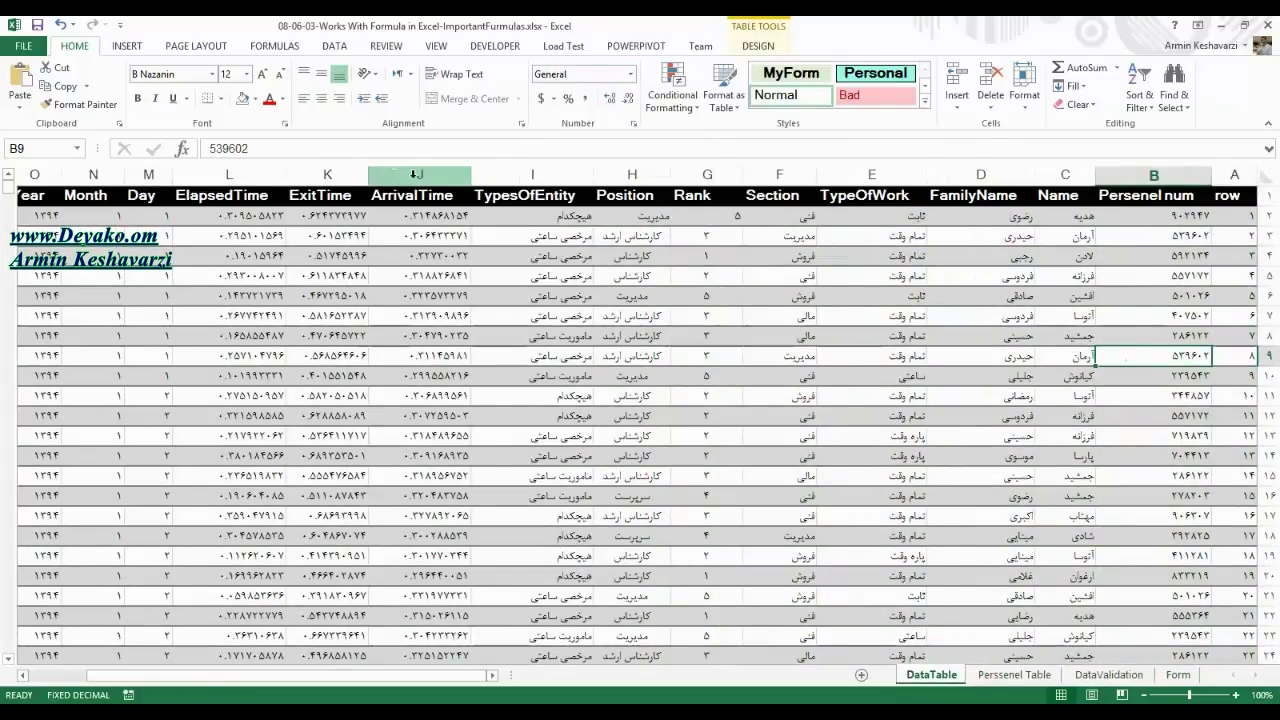
pyautogui.moveTo(413, 174); pyautogui.dragTo(327, 175)
pyautogui.click(630, 74)
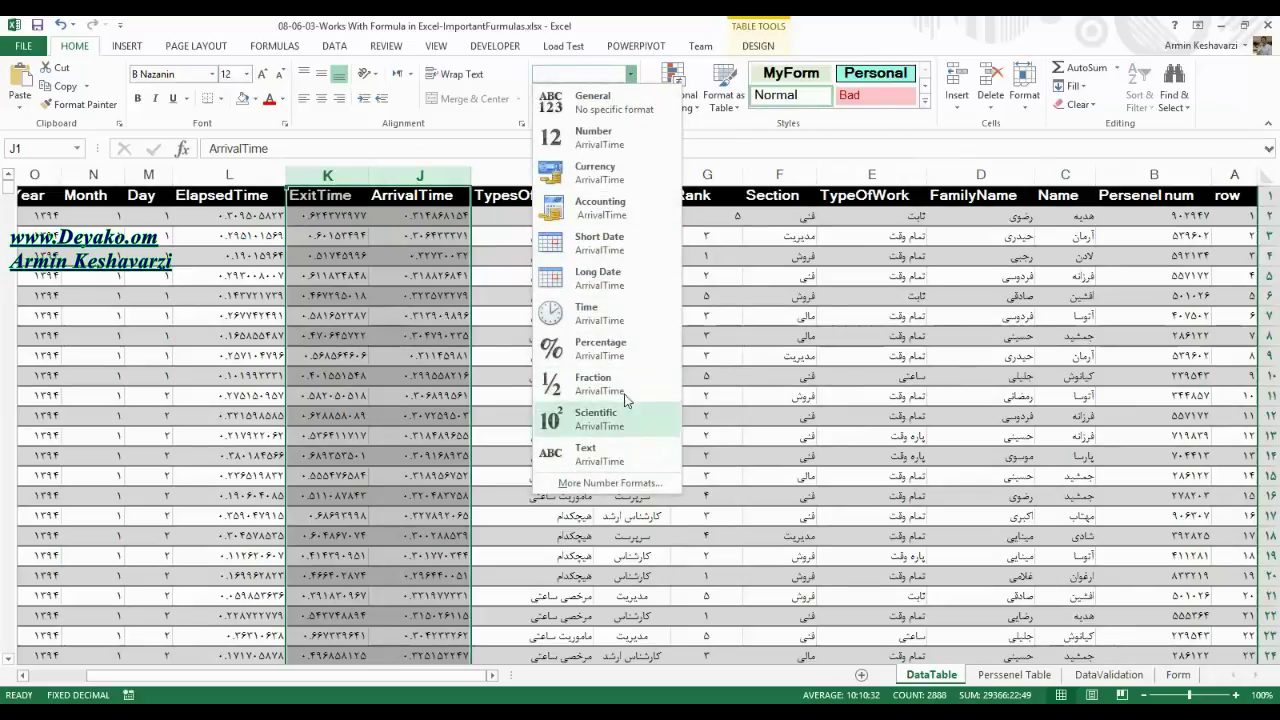
pyautogui.click(610, 313)
pyautogui.click(296, 275)
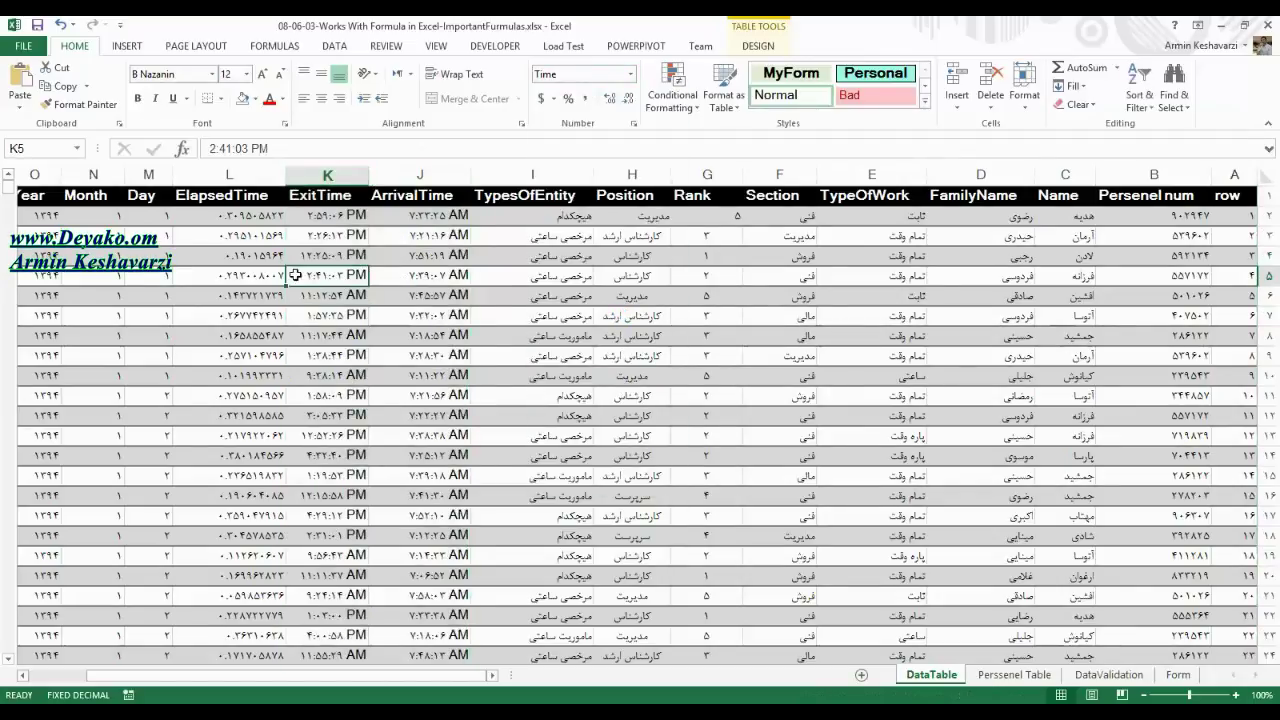
# - Give the ElapsedTime column the custom [h]:mm:ss format and check the value in L2
pyautogui.click(230, 214)
pyautogui.click(230, 175)
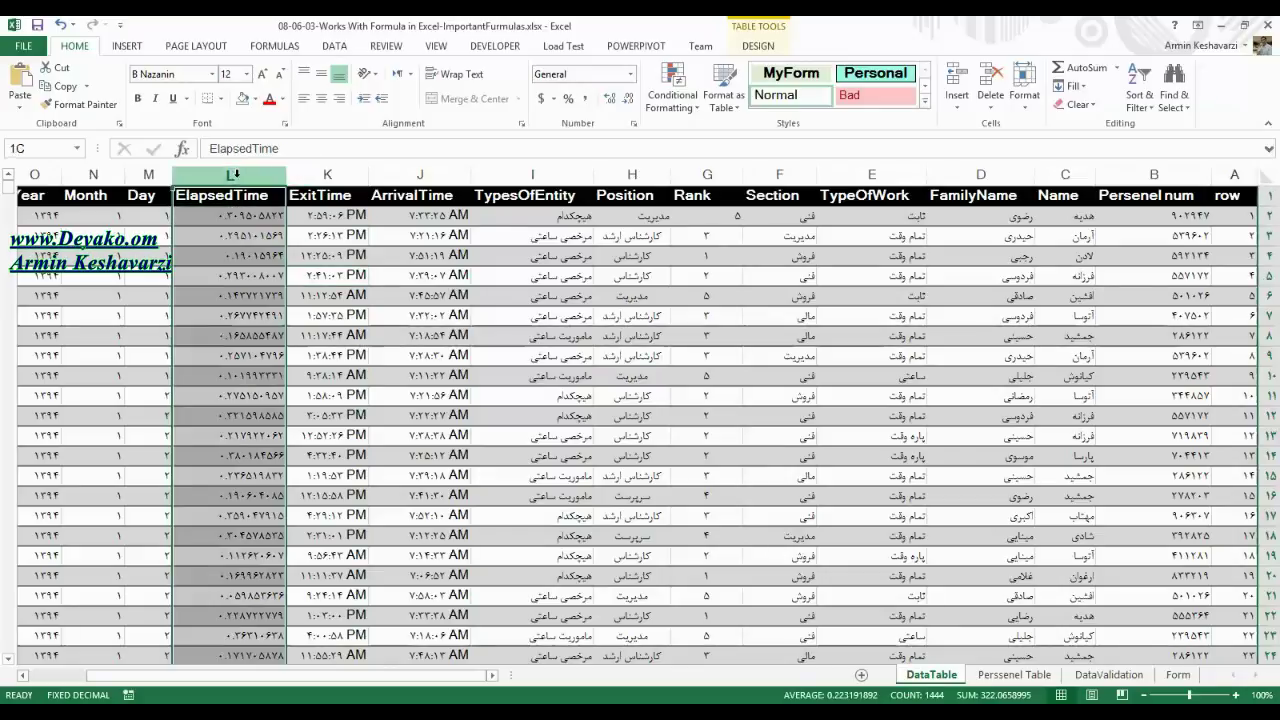
pyautogui.click(633, 73)
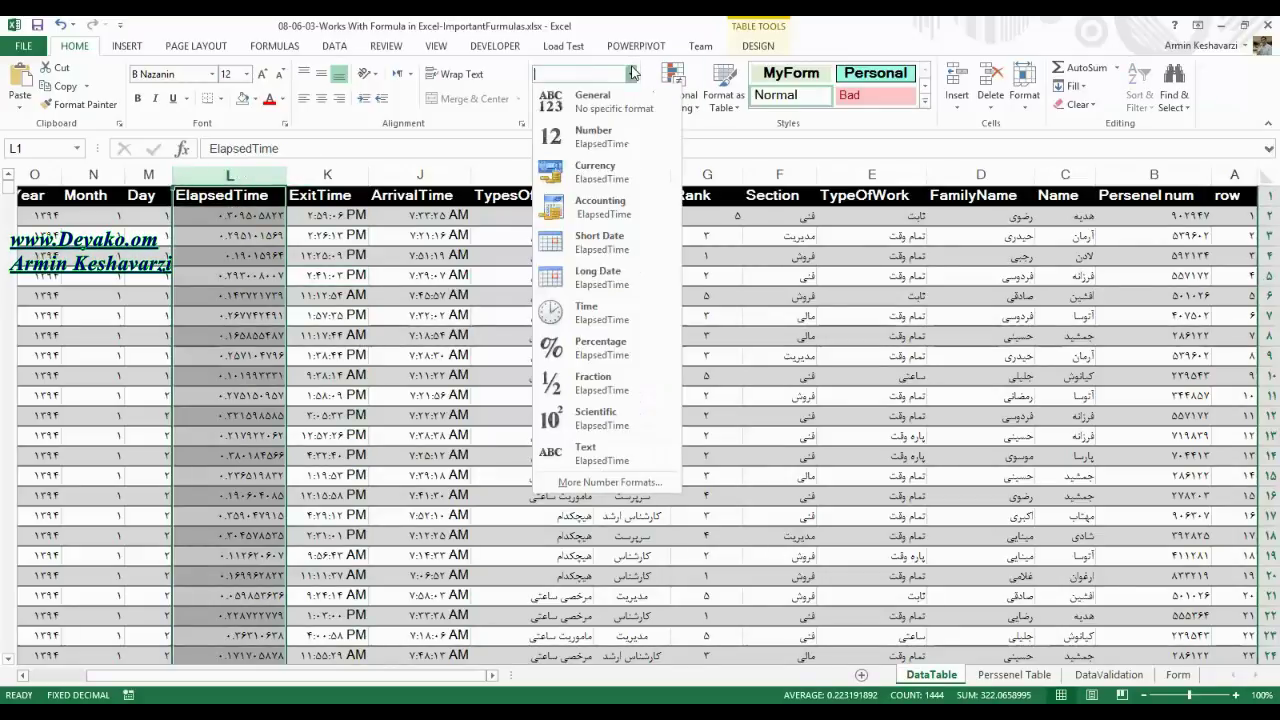
pyautogui.click(588, 483)
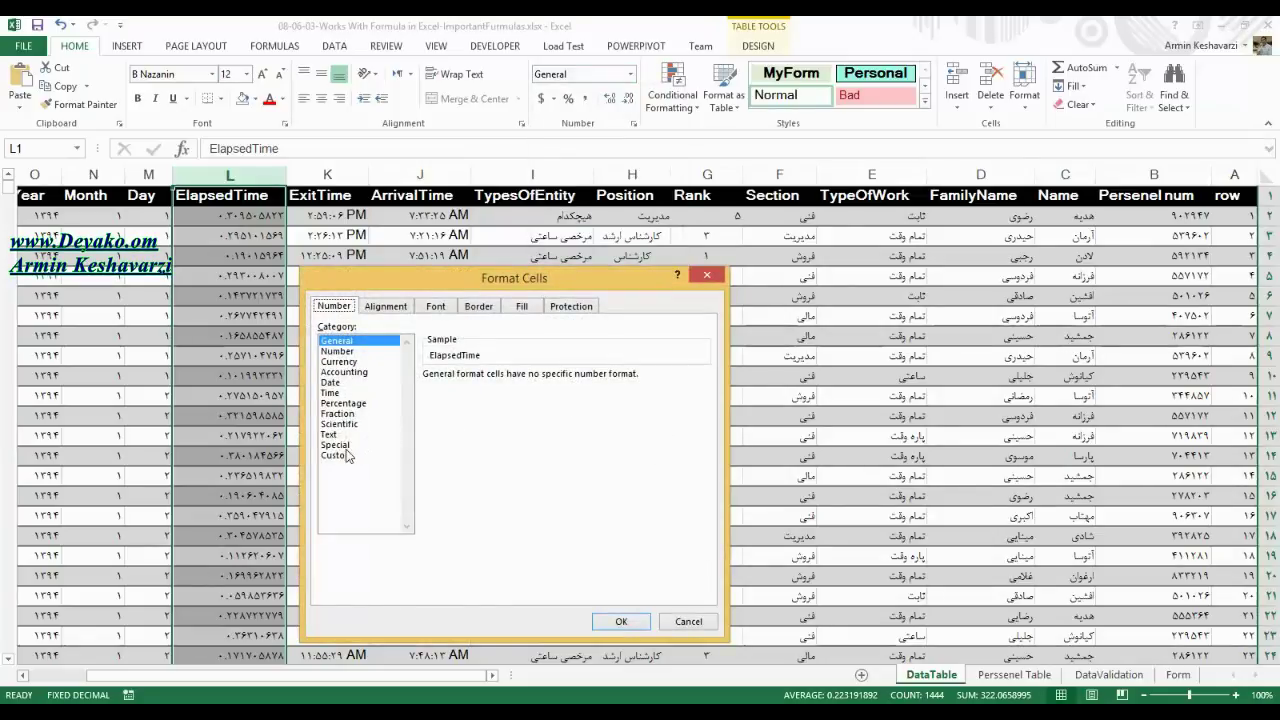
pyautogui.click(342, 456)
pyautogui.moveTo(704, 424); pyautogui.dragTo(715, 487)
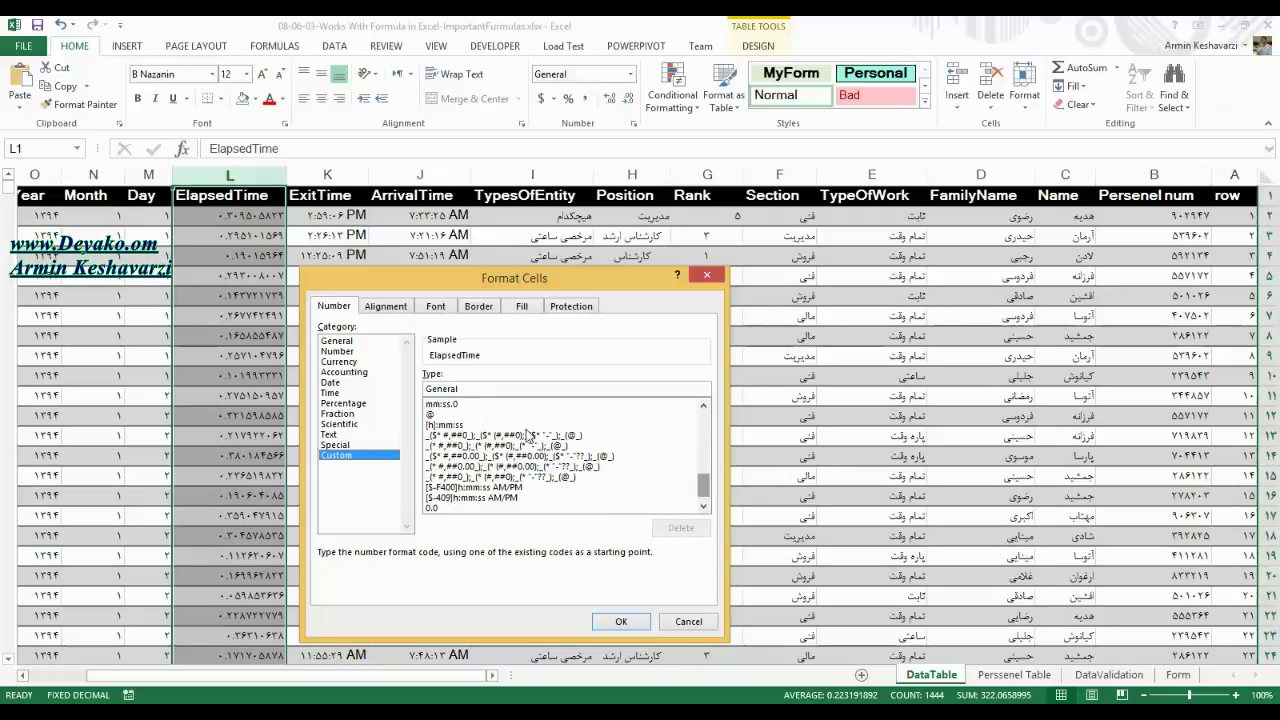
pyautogui.click(528, 426)
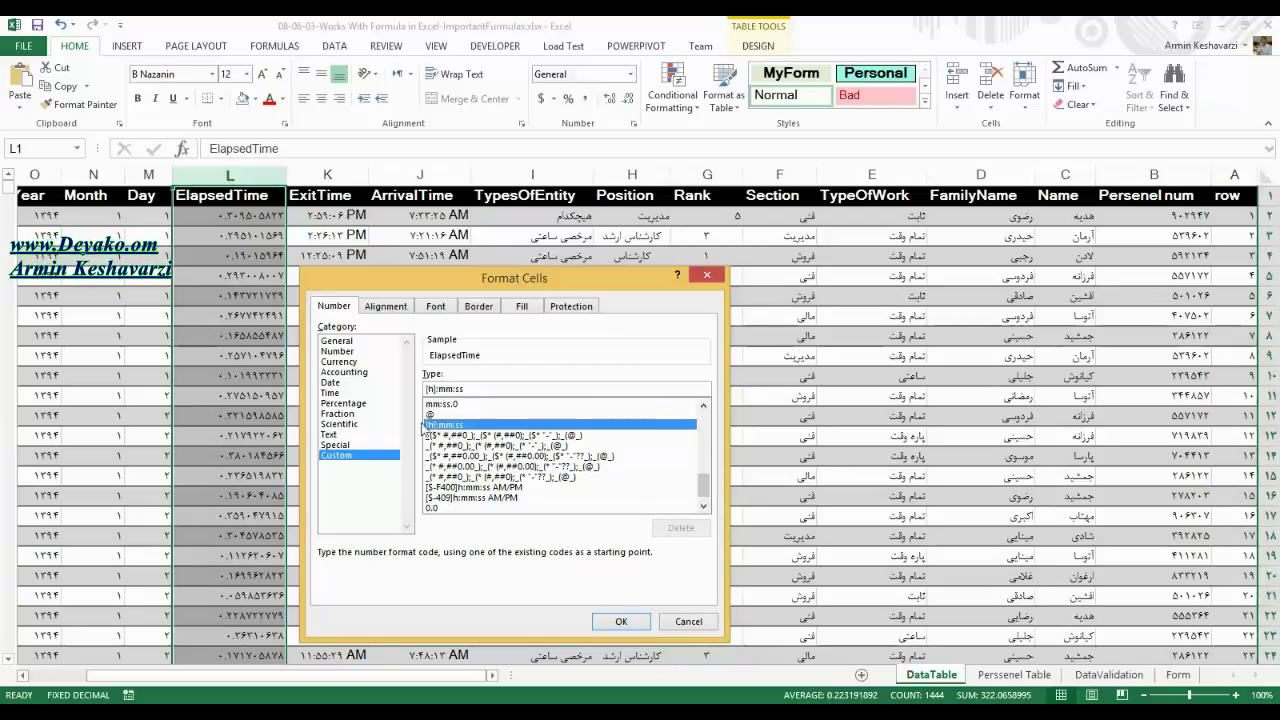
pyautogui.click(621, 621)
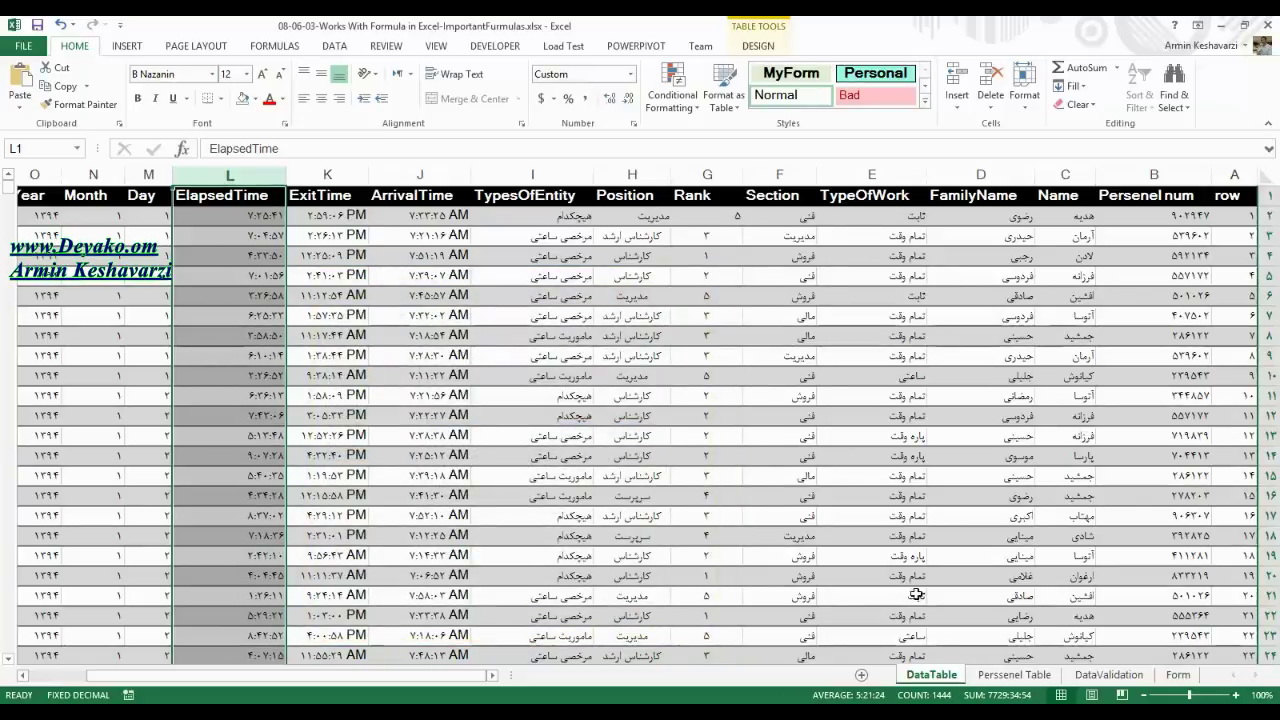
pyautogui.click(250, 215)
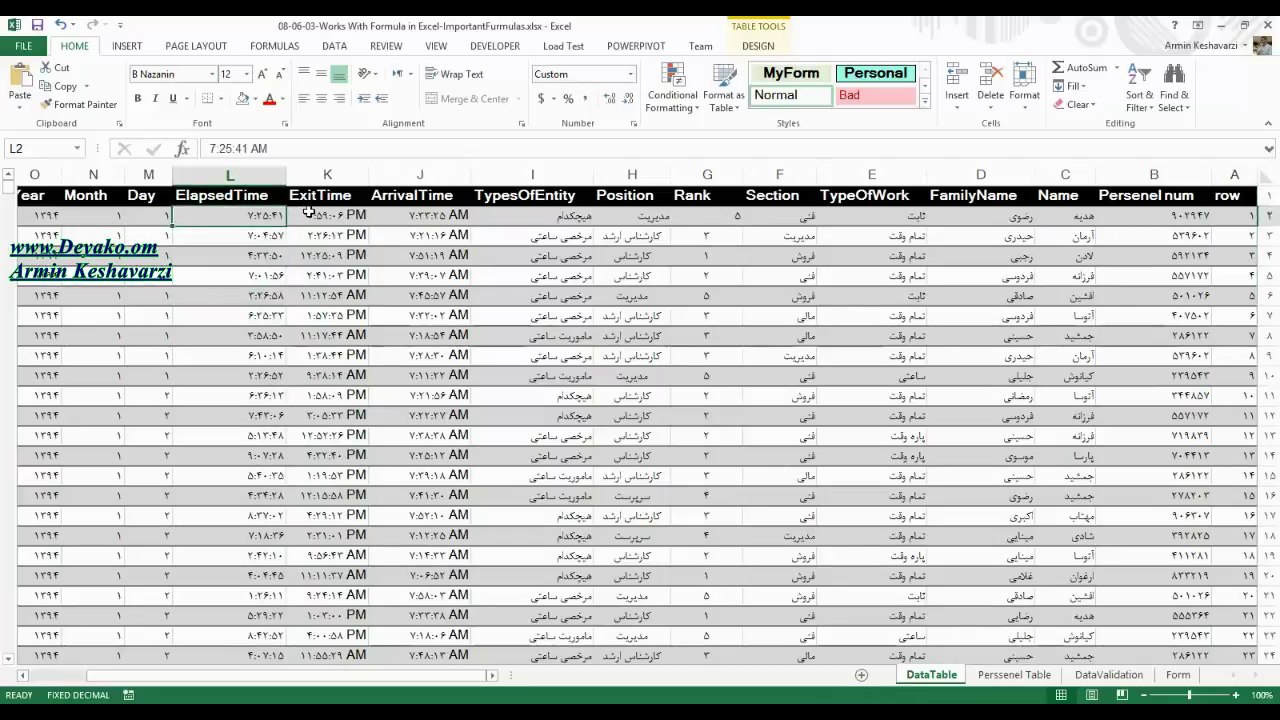
# - On the Form sheet, replace B8's SUM formula with an empty =SUMIF( and bring up its arguments
pyautogui.click(1178, 675)
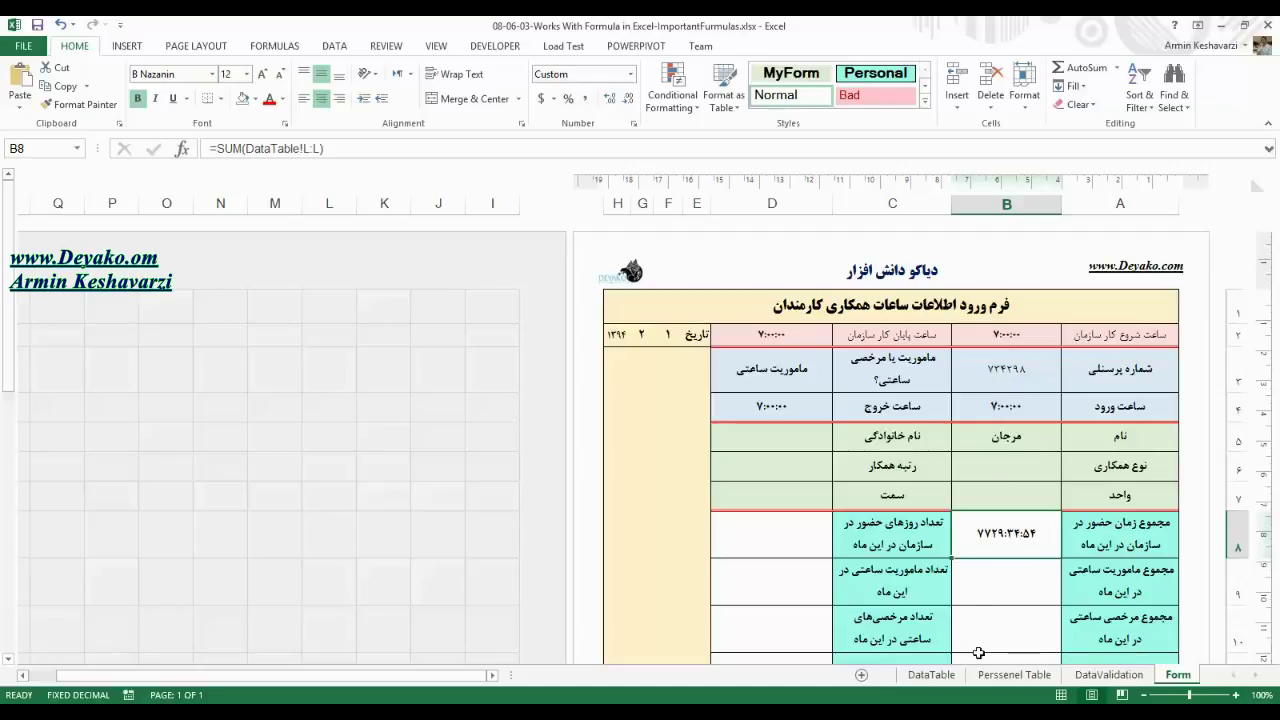
pyautogui.moveTo(340, 148); pyautogui.dragTo(215, 141)
pyautogui.write('sumif')
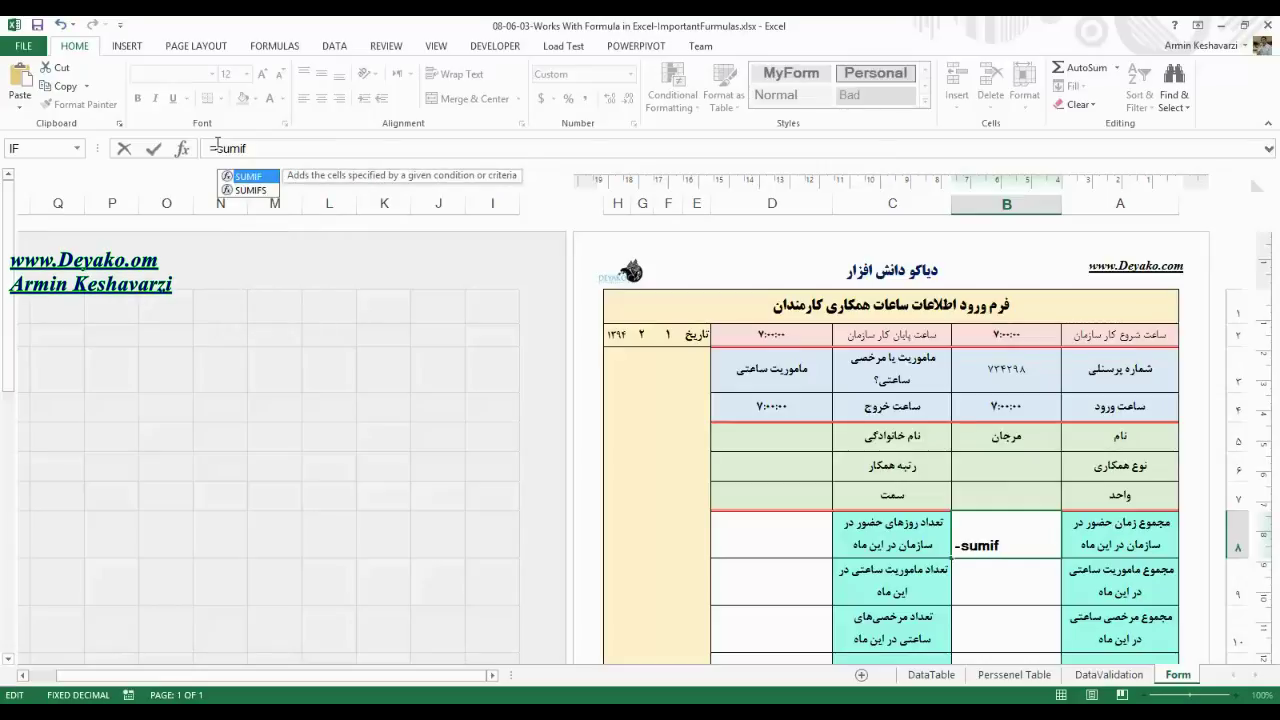
pyautogui.write('(')
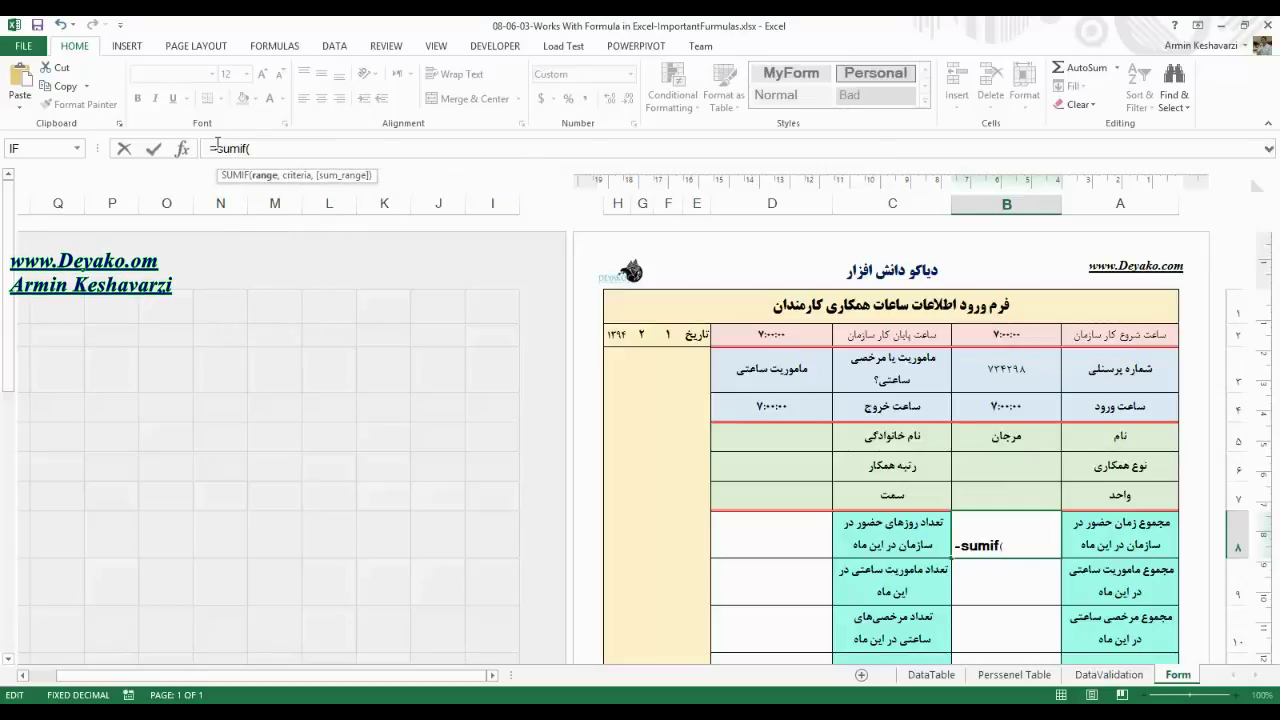
pyautogui.click(182, 150)
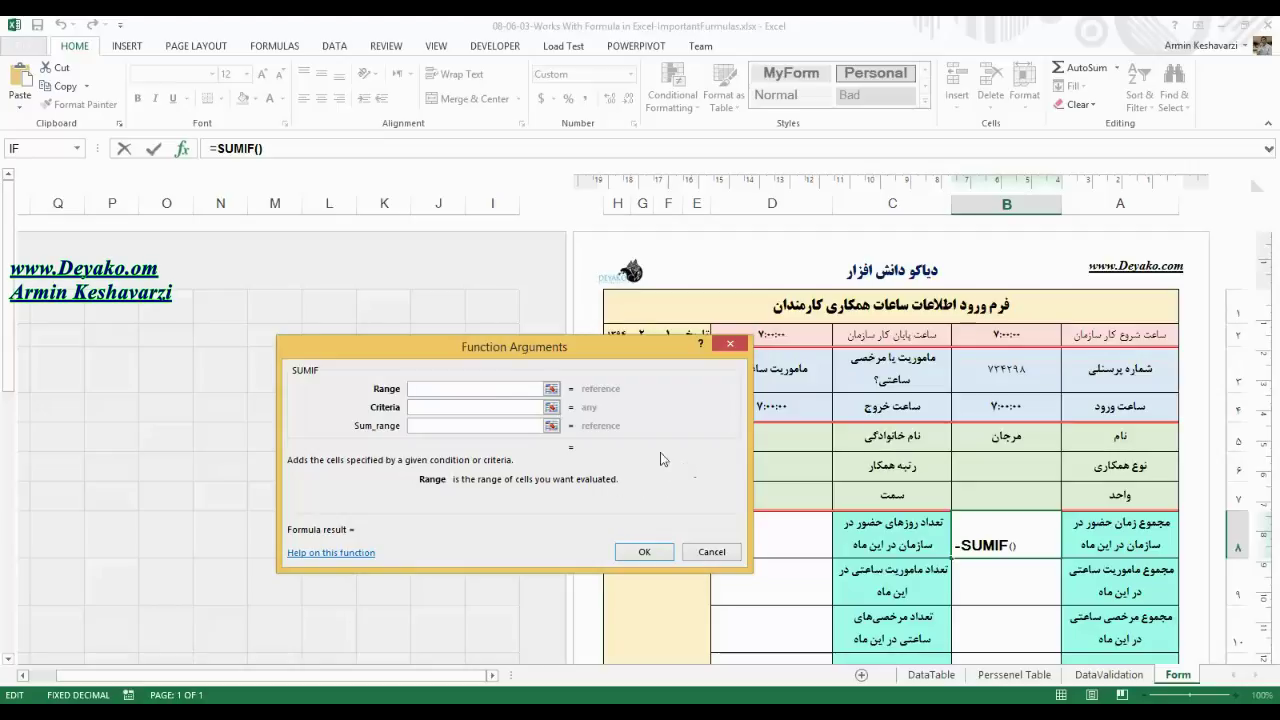
# - Set the SUMIF criteria to B3 and its range to Table2[Persenel num]
pyautogui.click(505, 409)
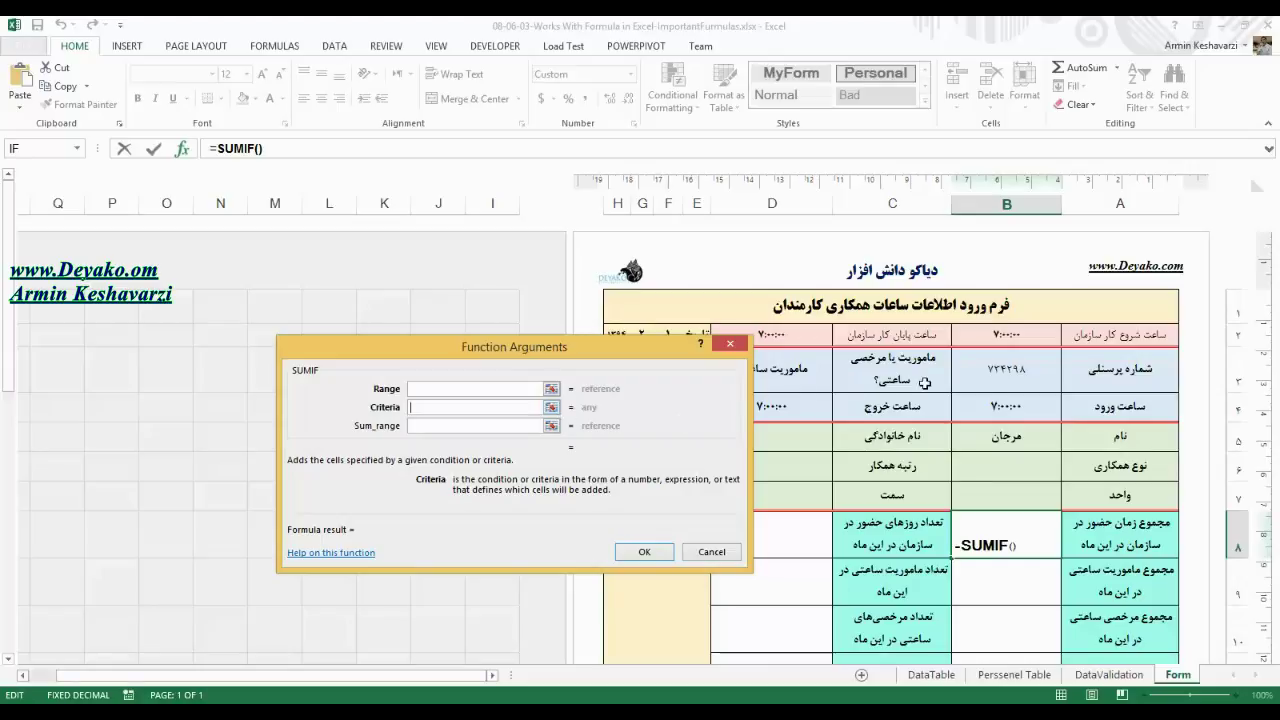
pyautogui.click(1033, 375)
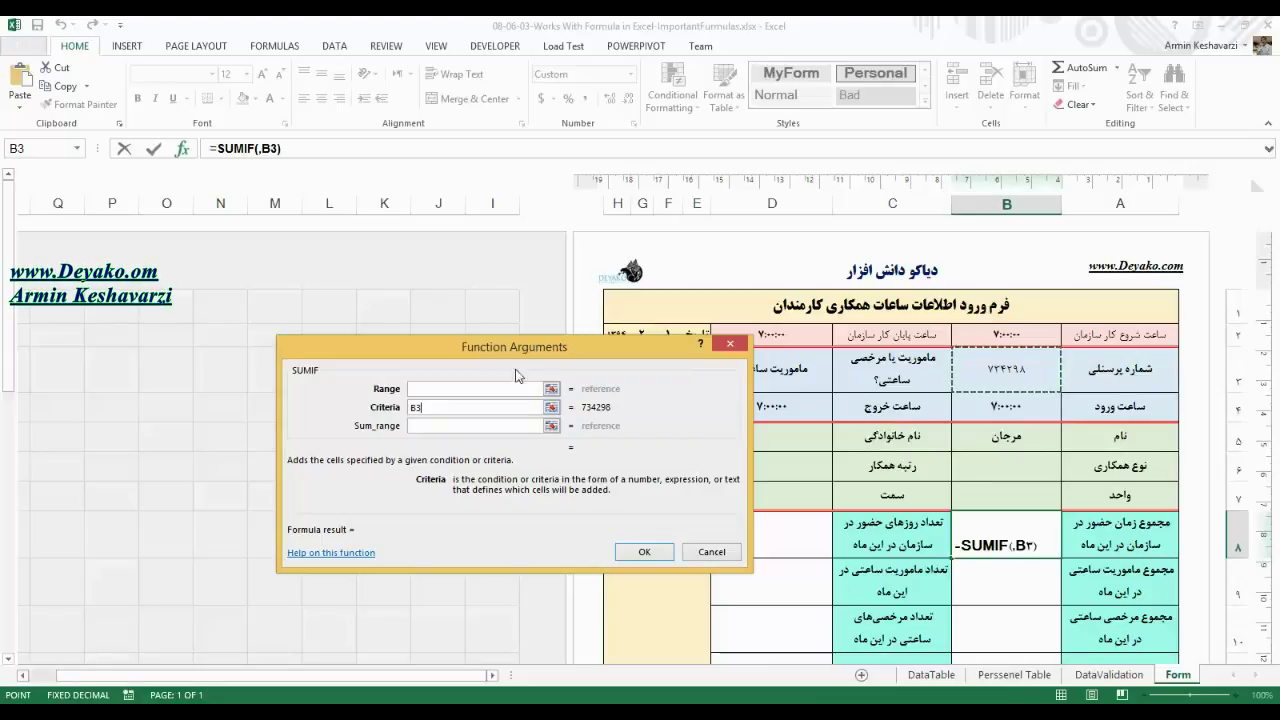
pyautogui.click(457, 388)
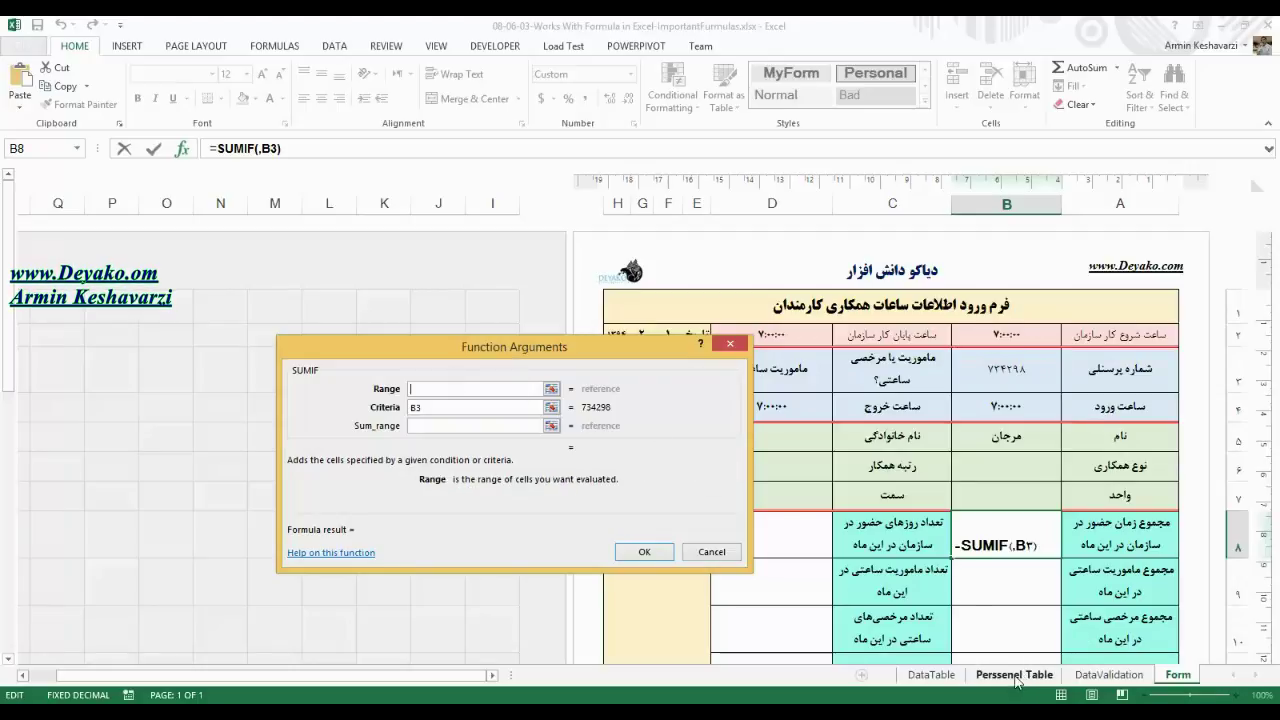
pyautogui.click(931, 675)
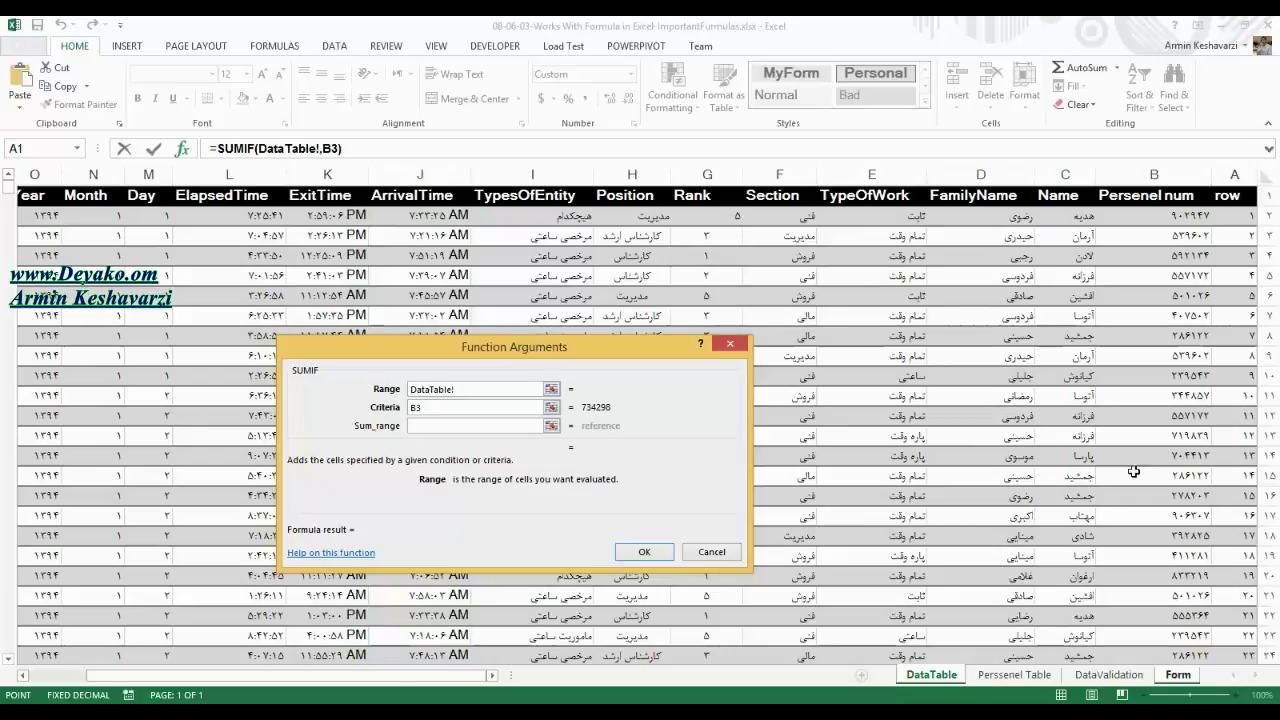
pyautogui.click(1163, 176)
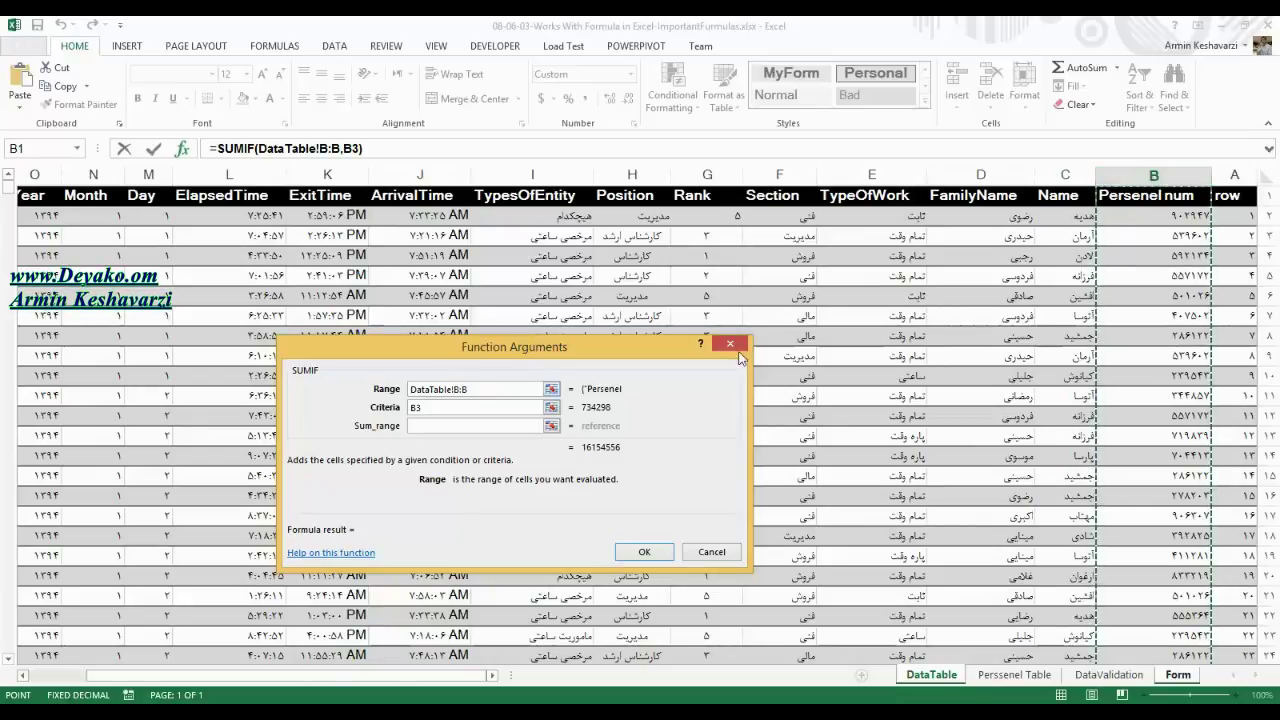
pyautogui.click(1153, 177)
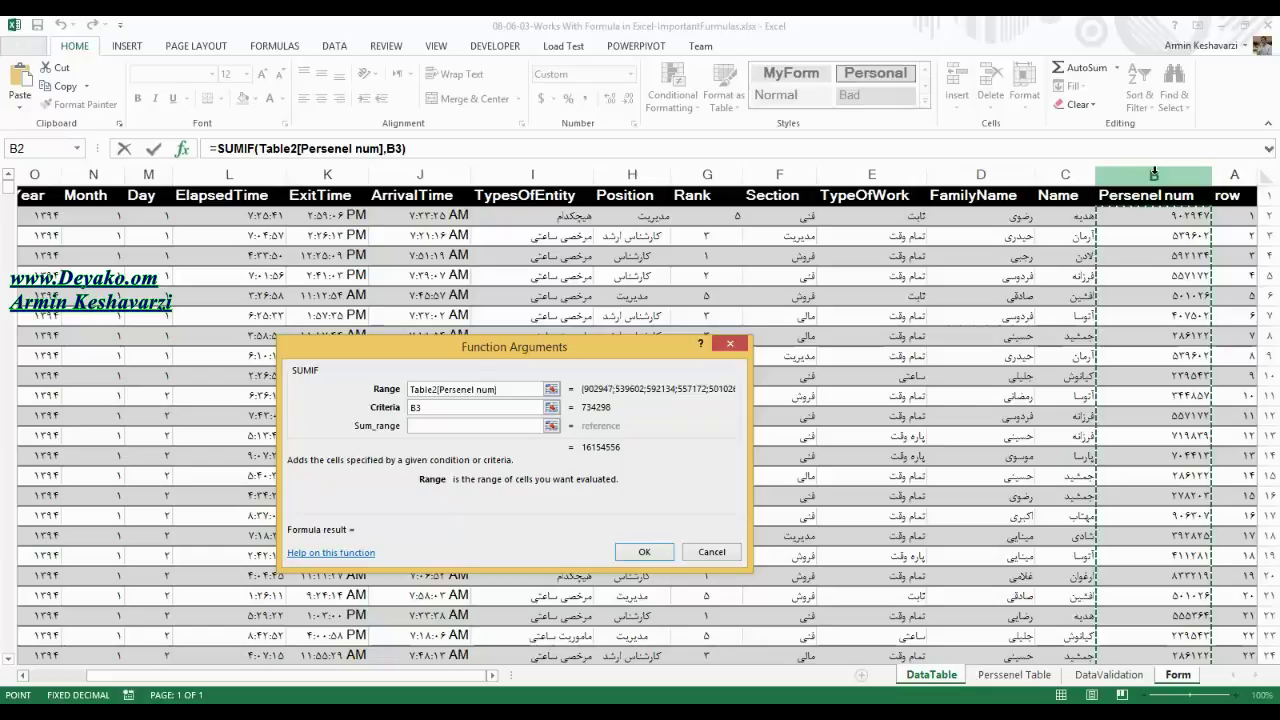
pyautogui.click(1154, 174)
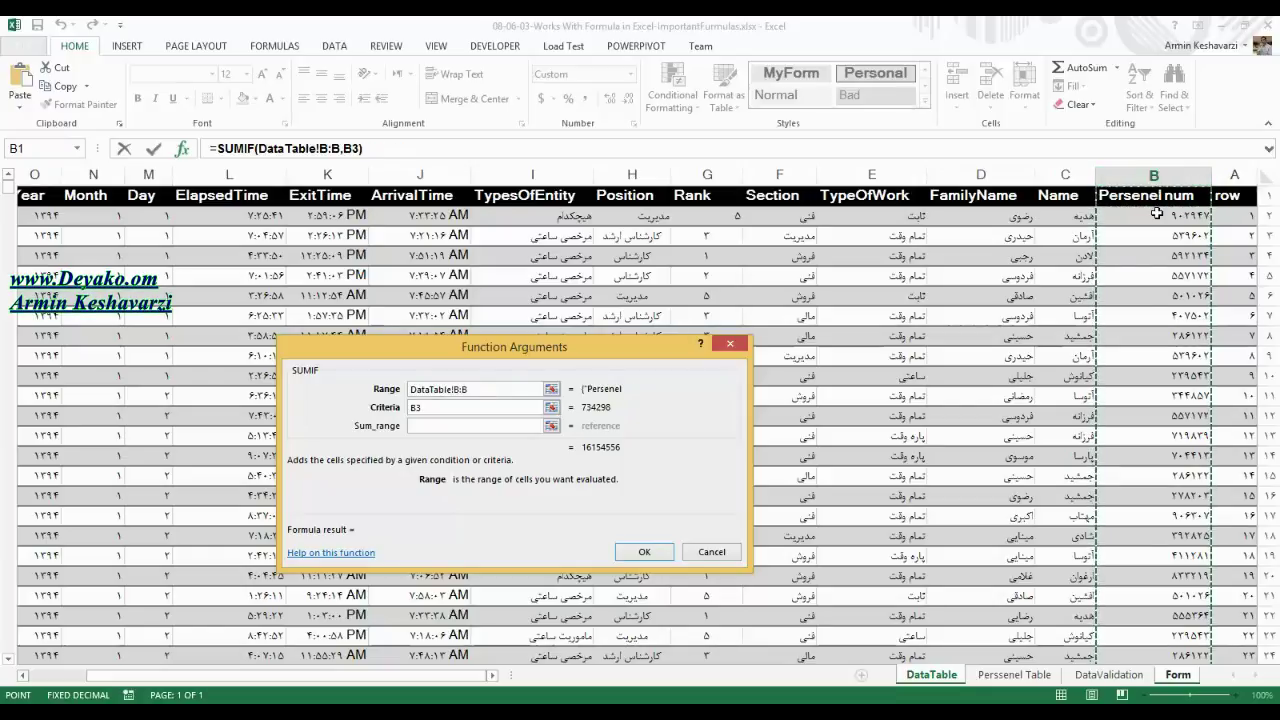
pyautogui.click(1155, 190)
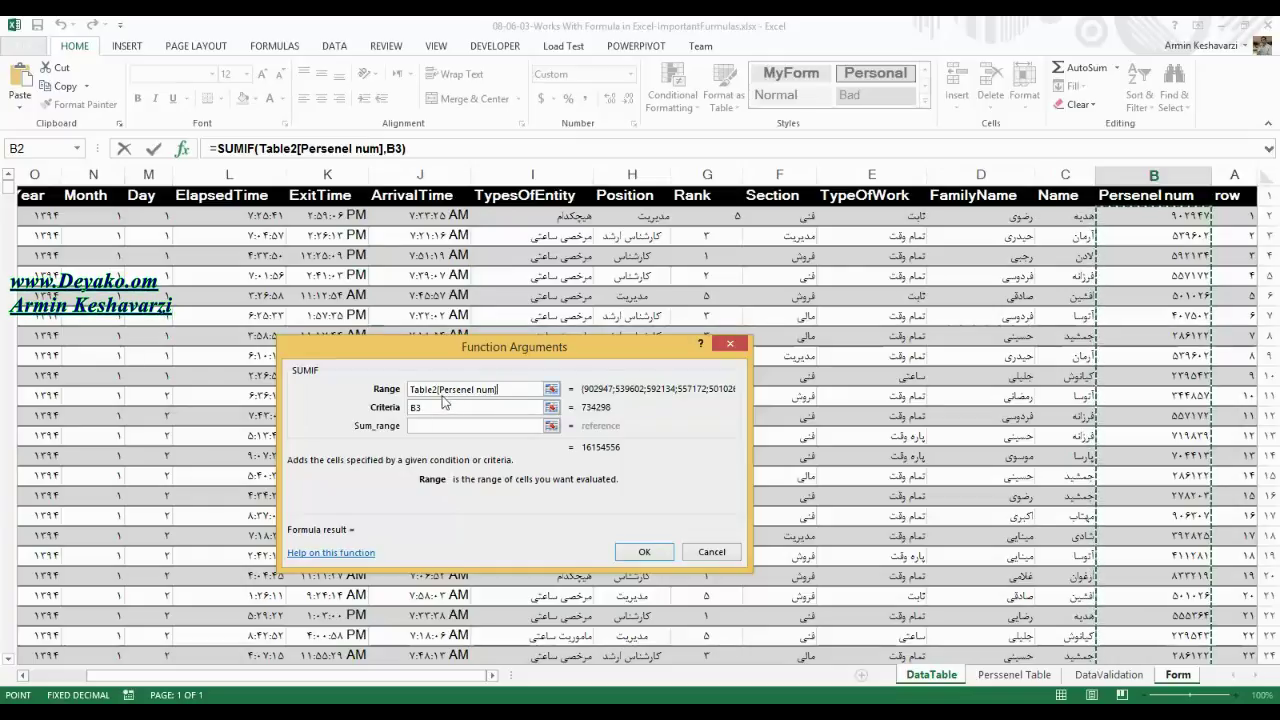
pyautogui.moveTo(497, 389); pyautogui.dragTo(433, 393)
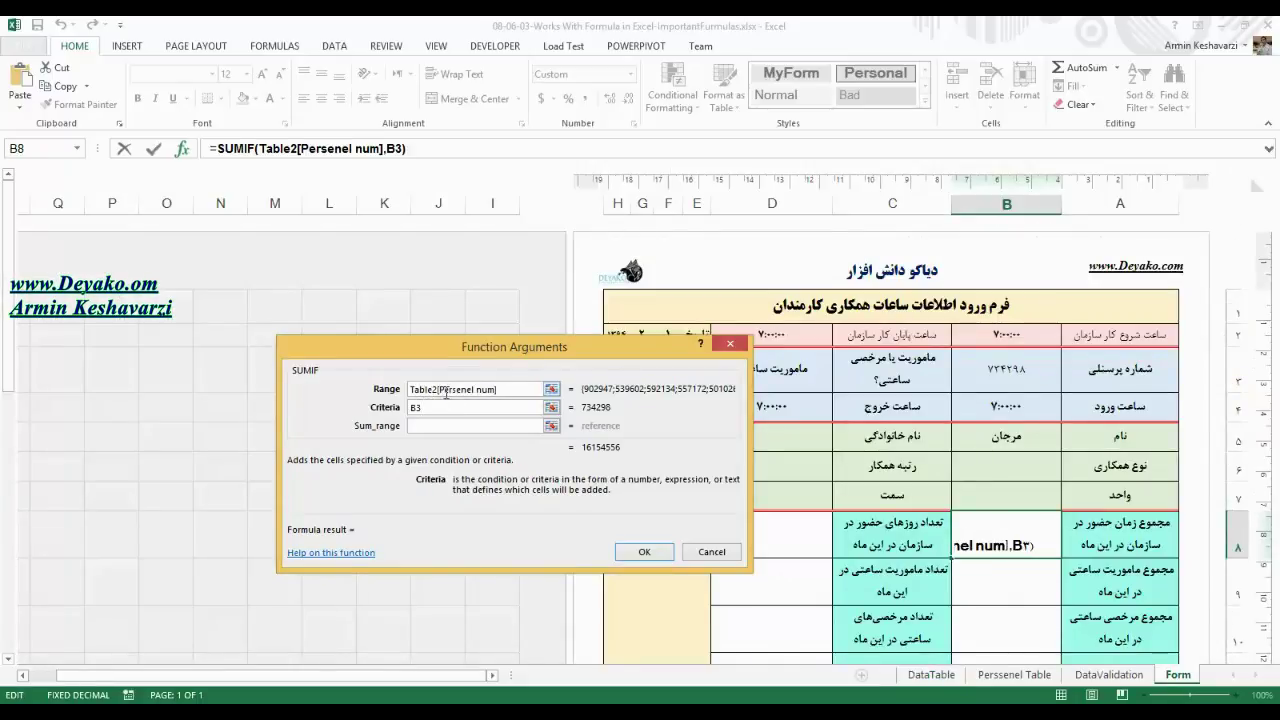
pyautogui.click(446, 391)
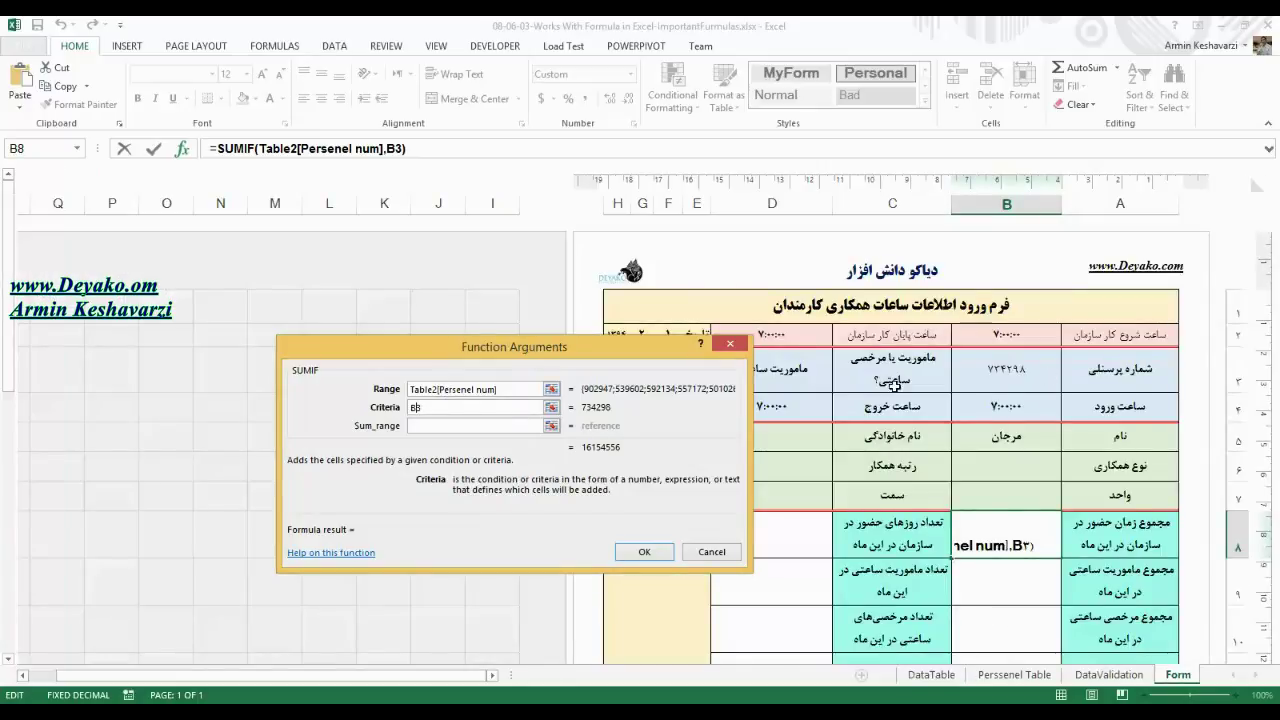
# - Set the sum range to Table2[ElapsedTime] and confirm, giving 120:39:48
pyautogui.click(452, 426)
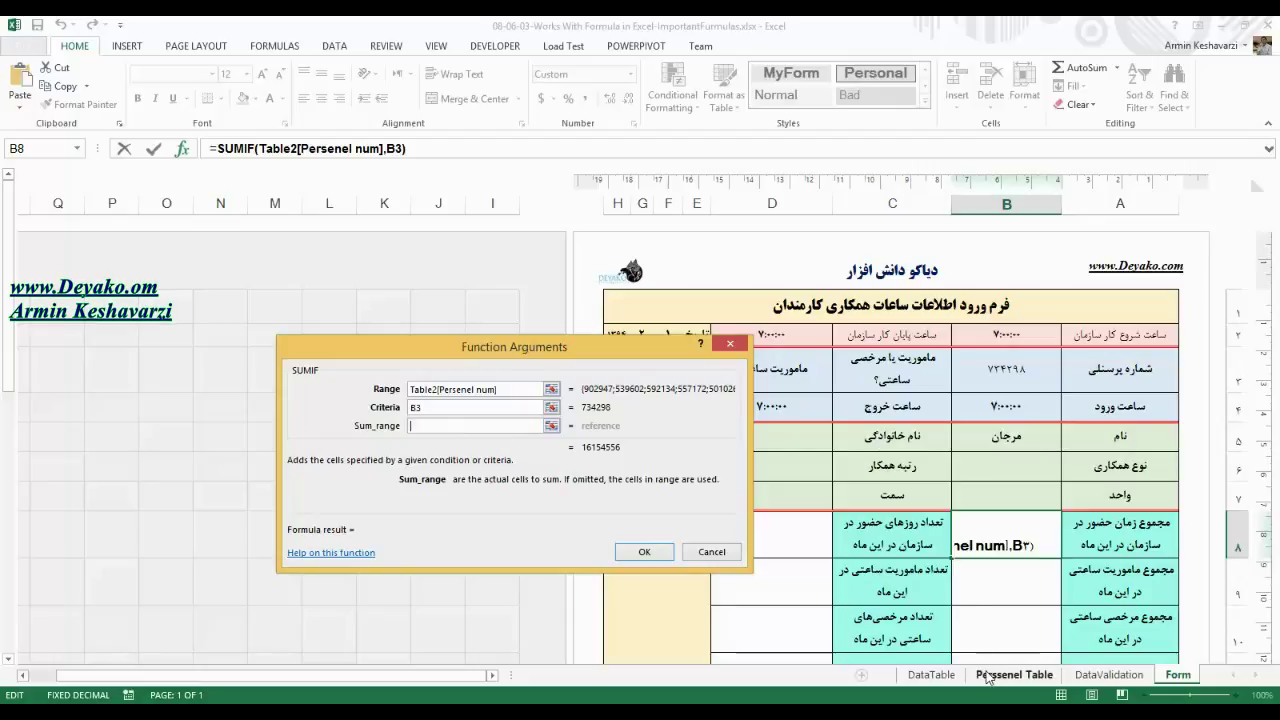
pyautogui.click(931, 675)
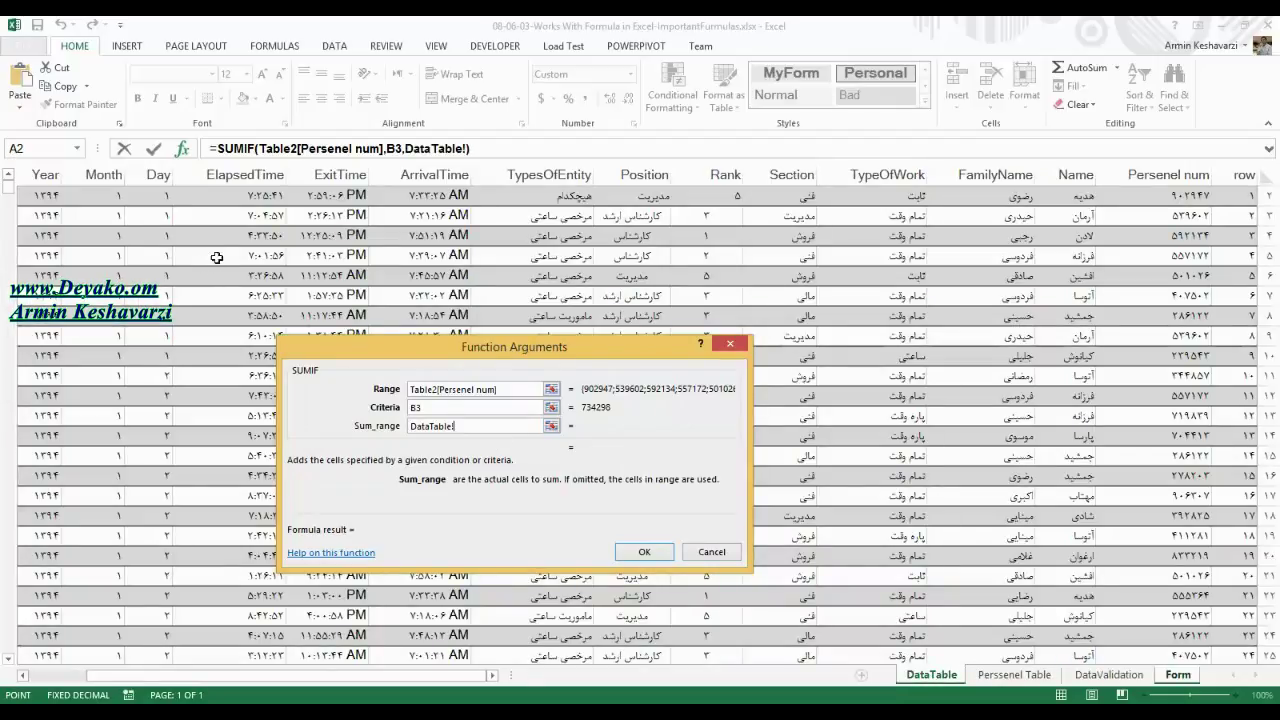
pyautogui.scroll(1, 222, 207)
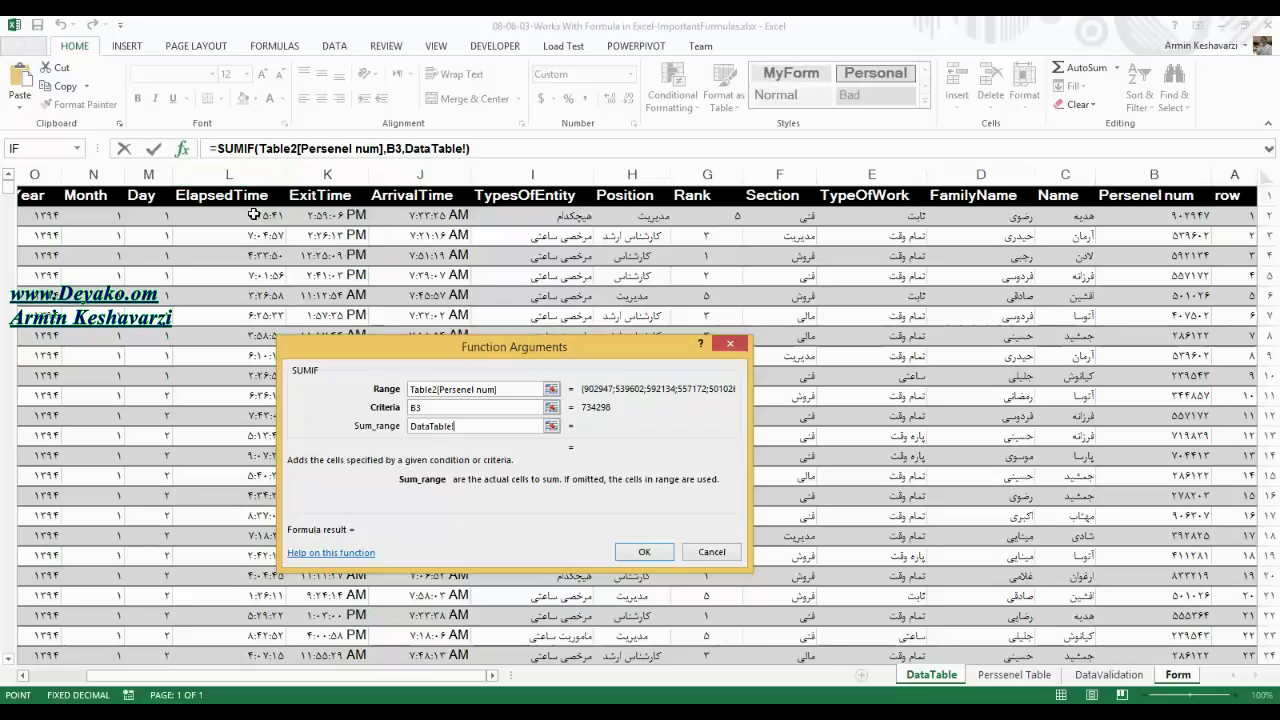
pyautogui.click(253, 188)
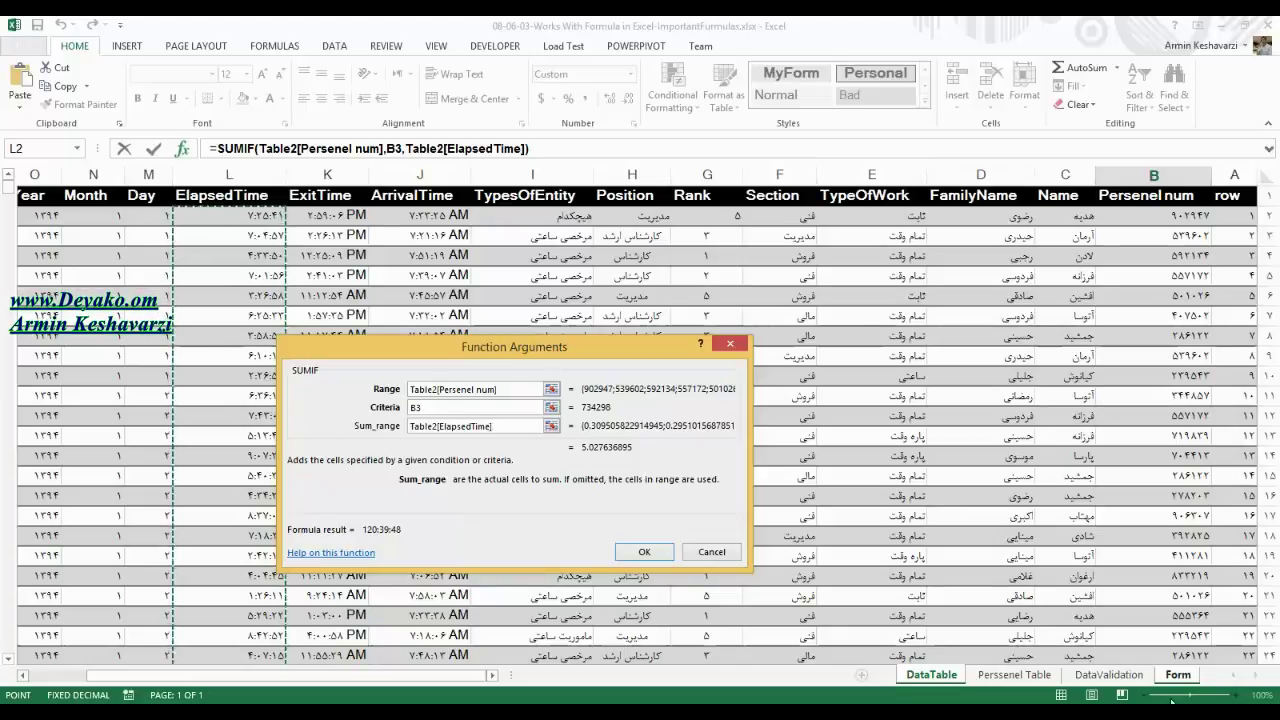
pyautogui.click(644, 552)
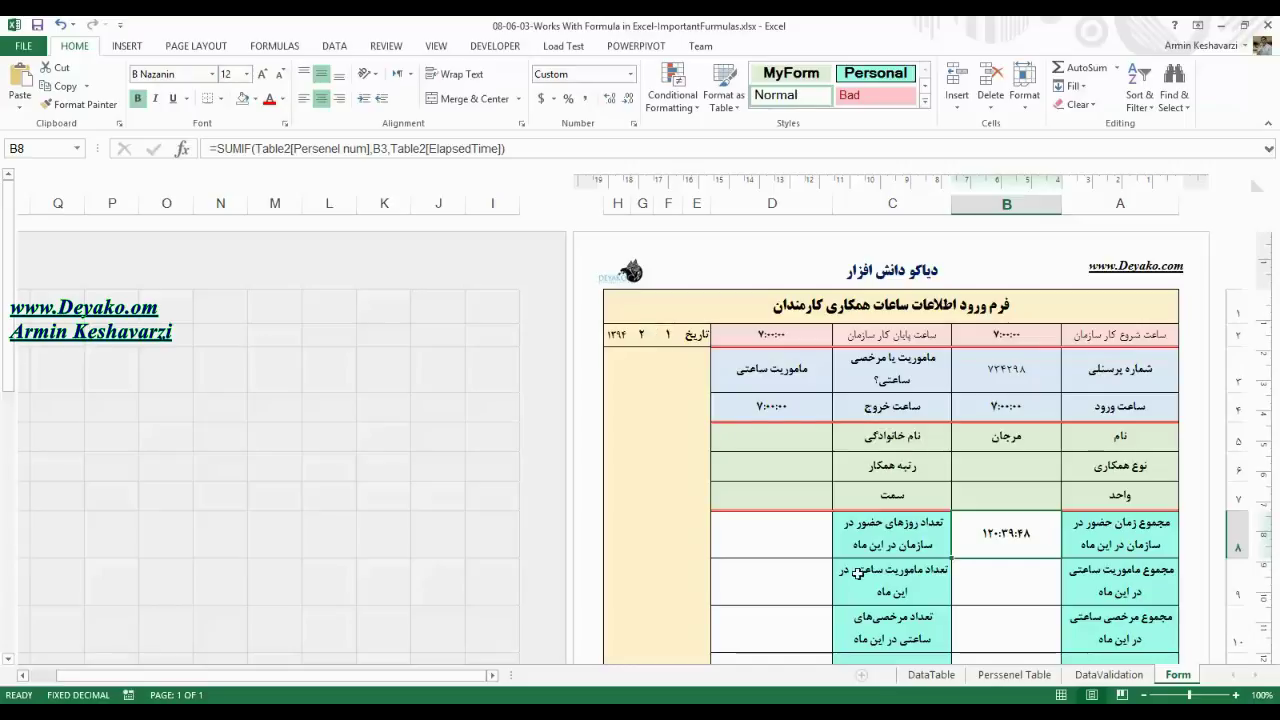
# - Select the DataTable Month values to confirm they span months 1 and 2, then go back to Form
pyautogui.click(931, 675)
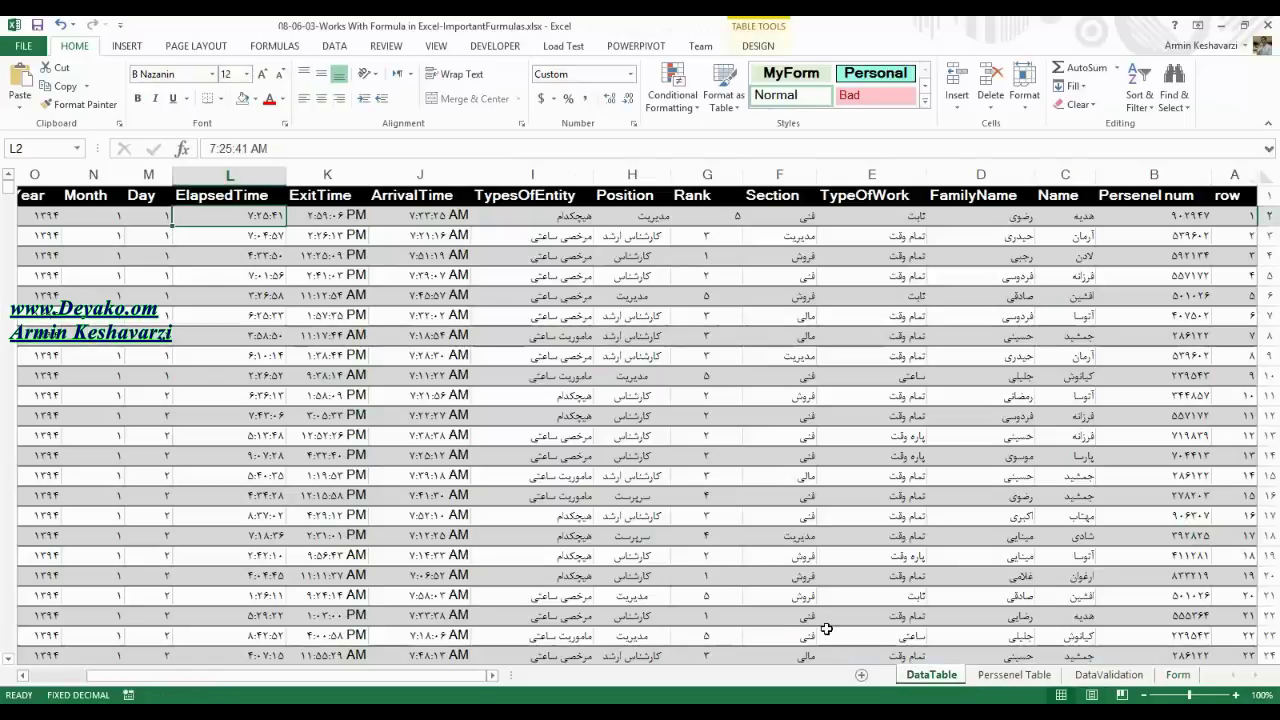
pyautogui.moveTo(97, 214)
pyautogui.mouseDown()
pyautogui.moveTo(89, 620)
pyautogui.moveTo(102, 577)
pyautogui.mouseUp()
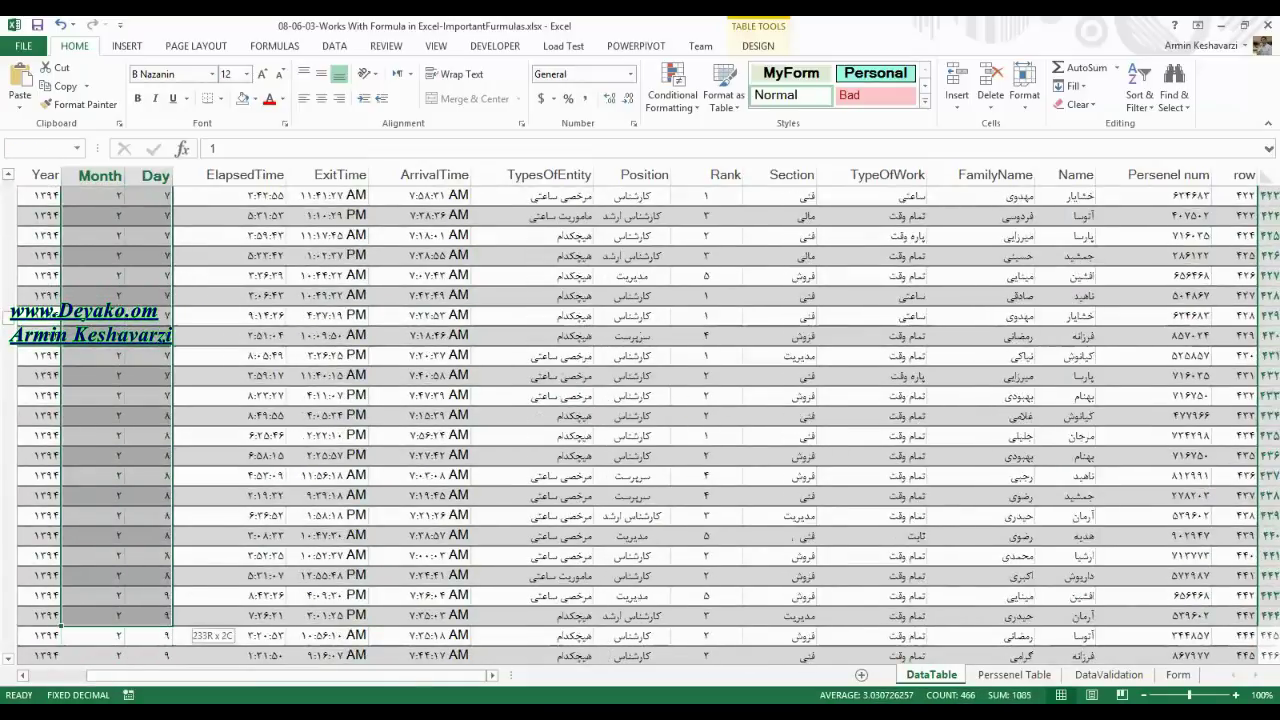
pyautogui.moveTo(102, 577); pyautogui.dragTo(118, 645)
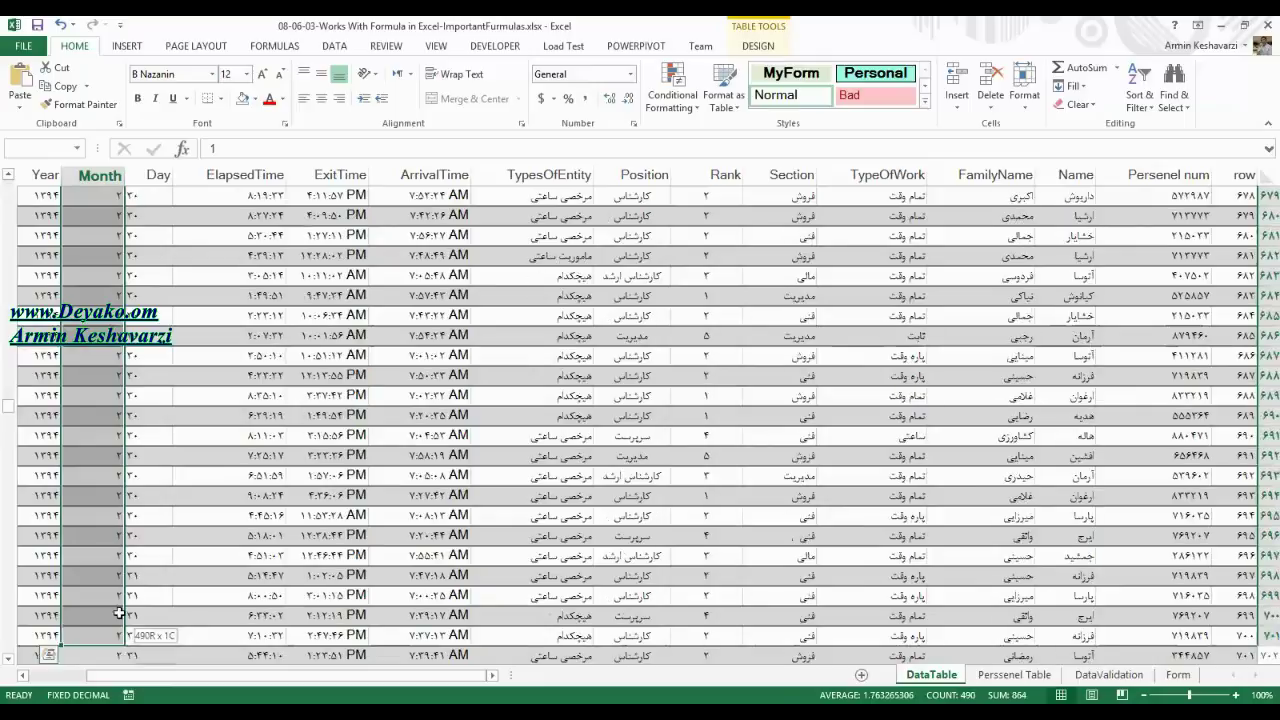
pyautogui.click(1178, 674)
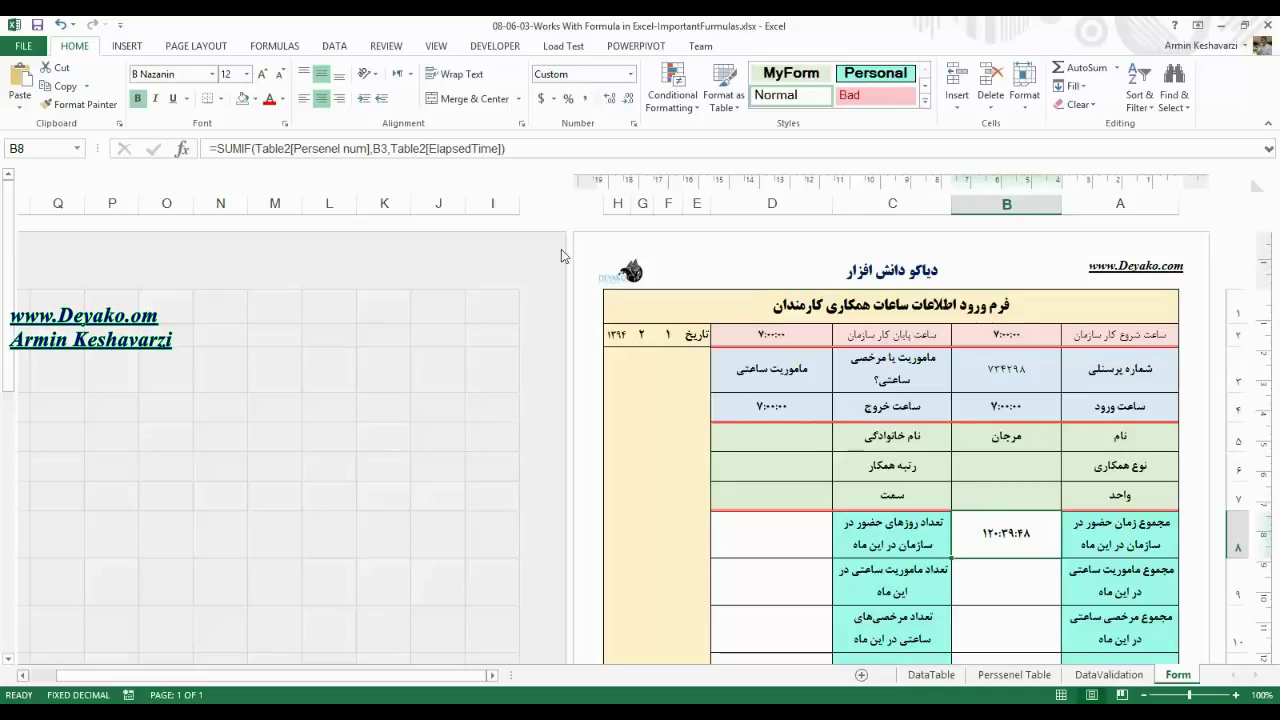
# - Replace B8's SUMIF call with an empty =SUMIFS( and bring up its Function Arguments
pyautogui.click(246, 149)
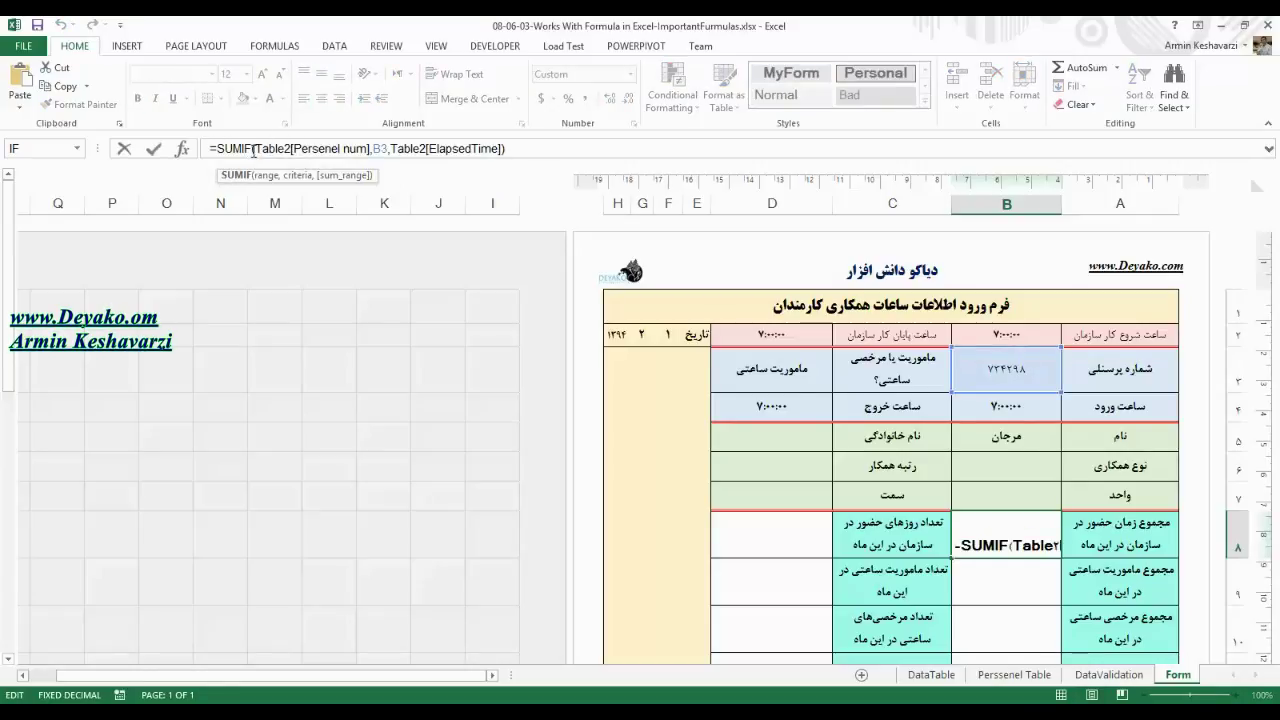
pyautogui.moveTo(546, 151); pyautogui.dragTo(241, 151)
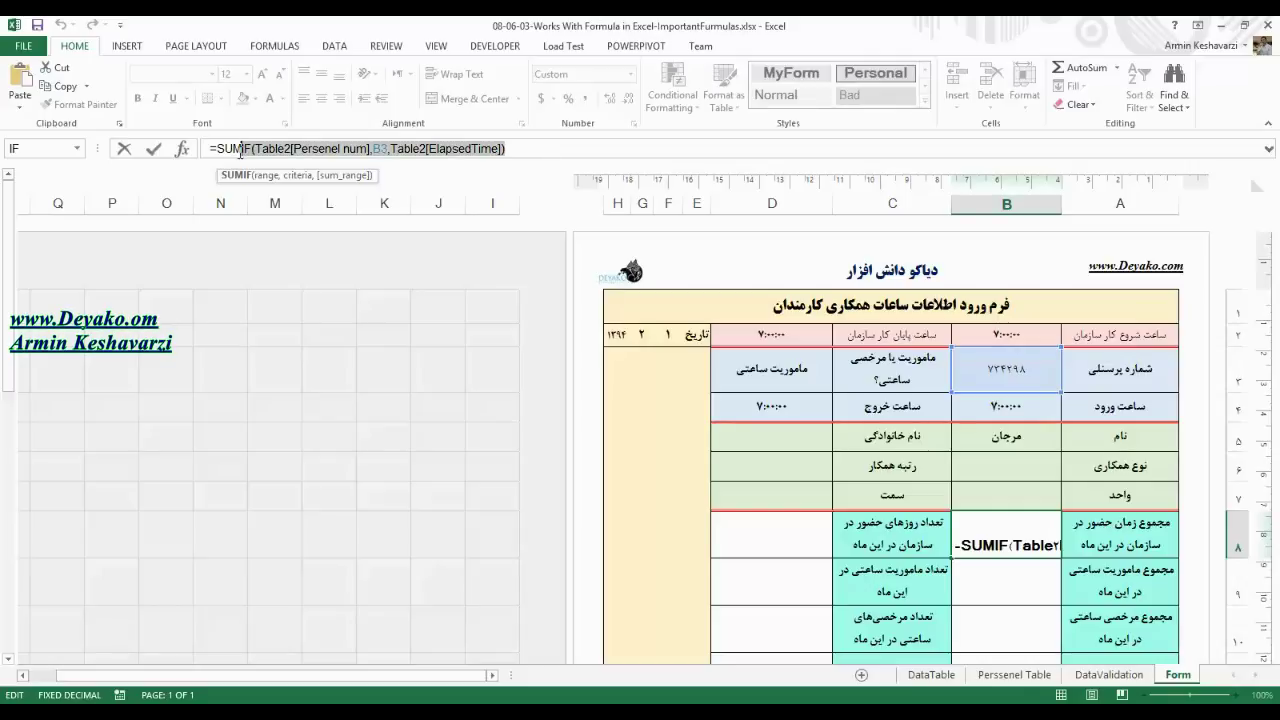
pyautogui.press('BackSpace')
pyautogui.press('BackSpace')
pyautogui.press('BackSpace')
pyautogui.press('BackSpace')
pyautogui.write('s')
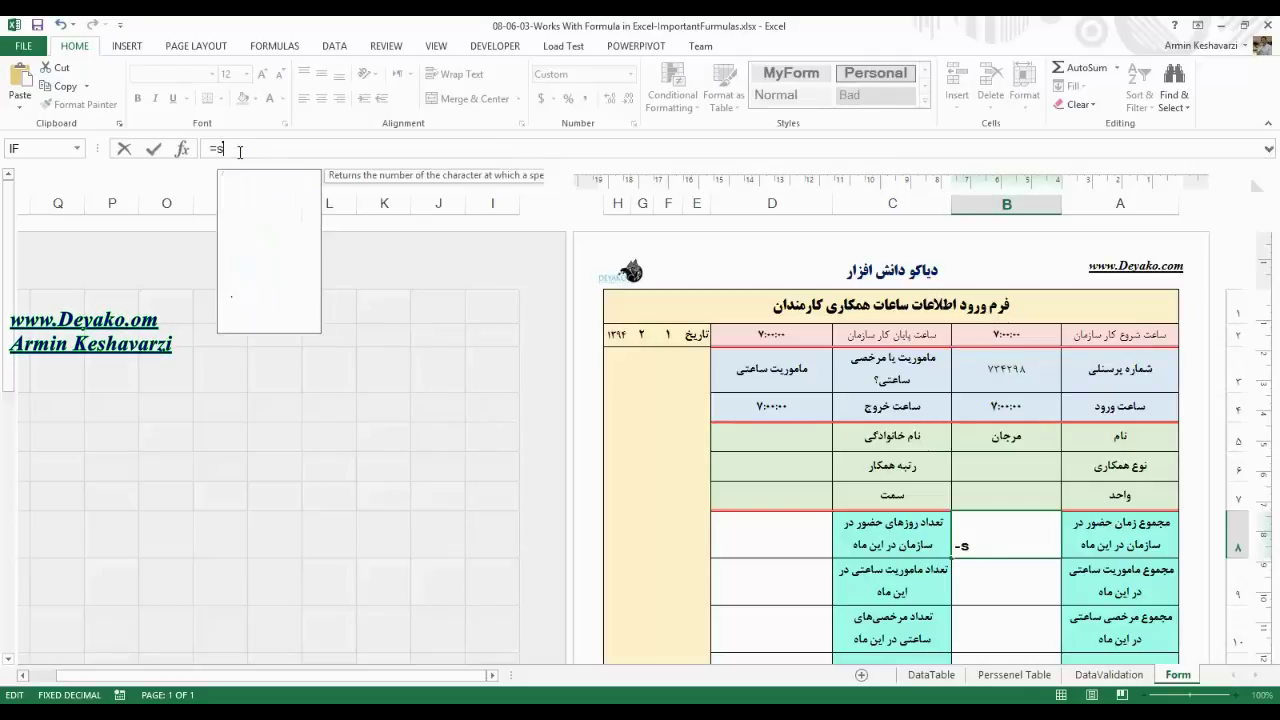
pyautogui.write('umifs')
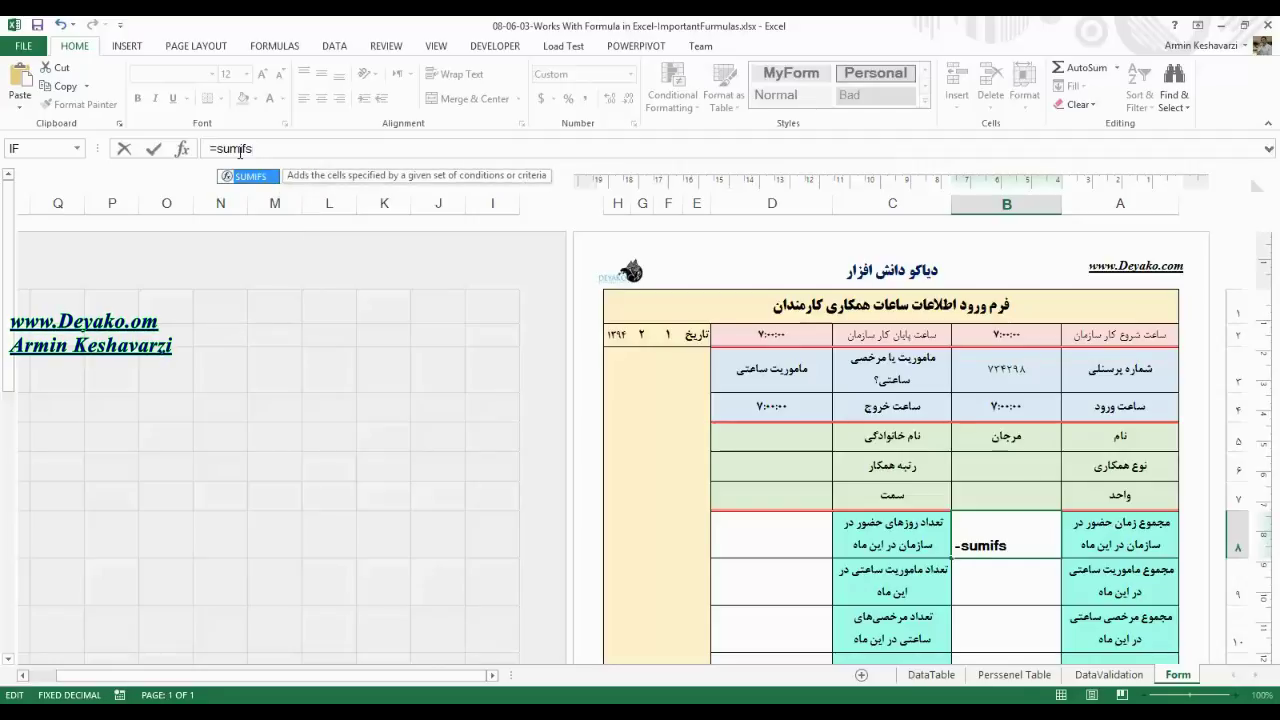
pyautogui.write('(')
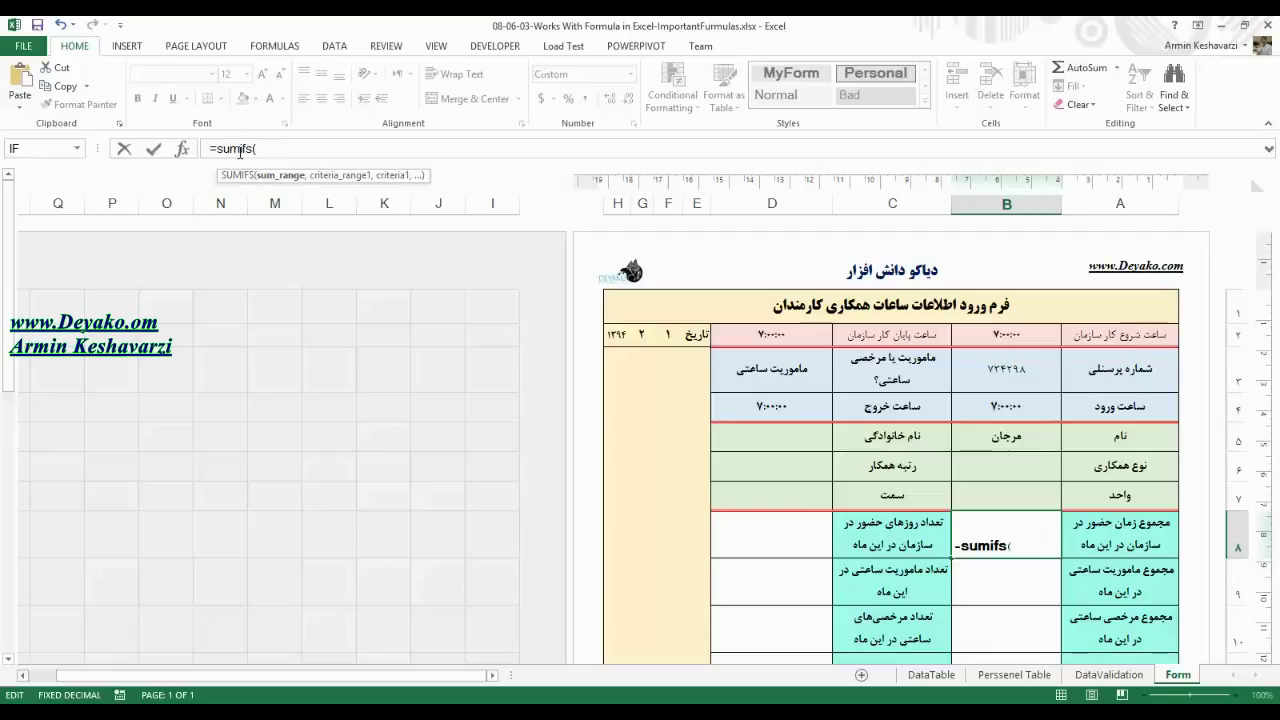
pyautogui.click(182, 148)
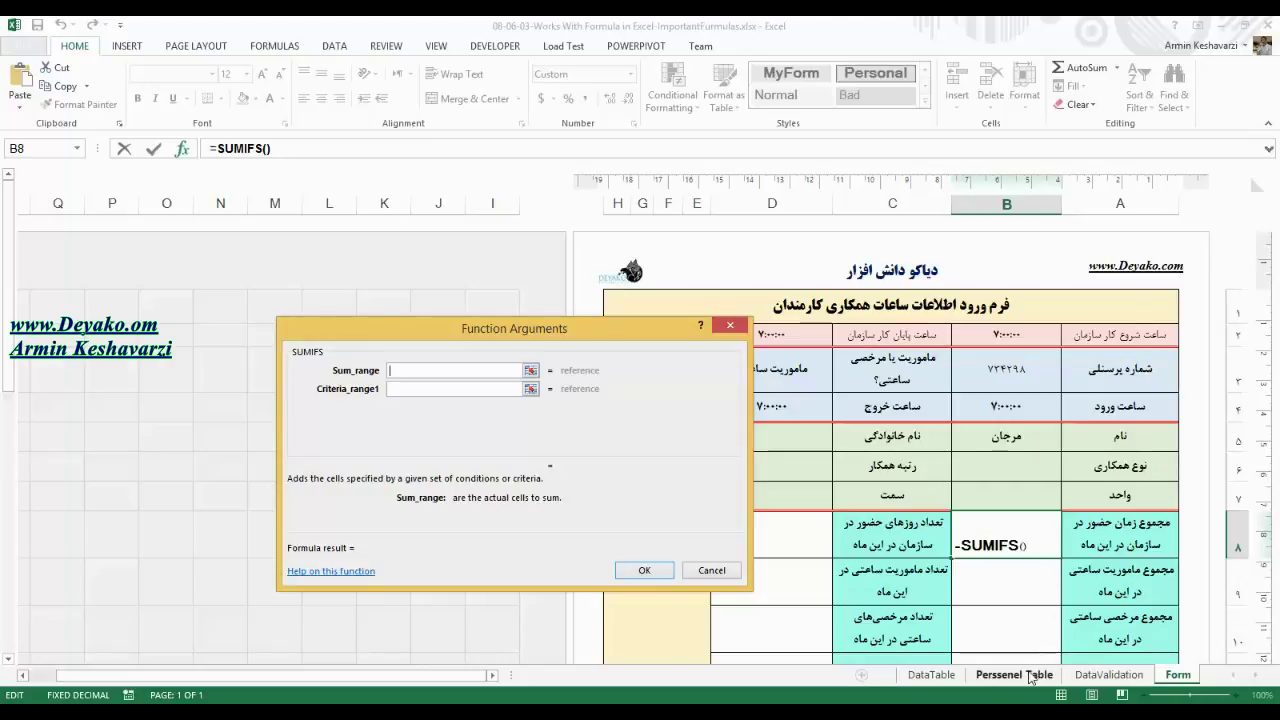
# - Set SUMIFS sum range Table2[ElapsedTime], criteria range Table2[Persenel num] and criterion B3
pyautogui.click(957, 683)
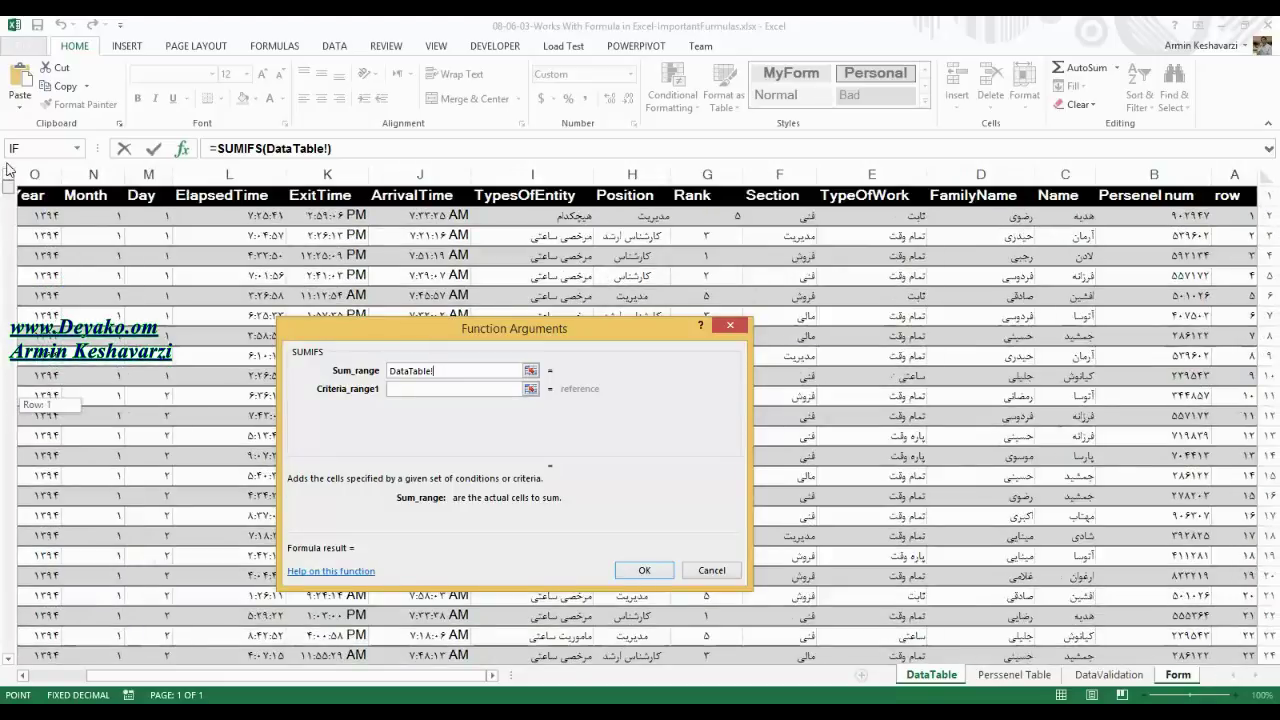
pyautogui.click(245, 186)
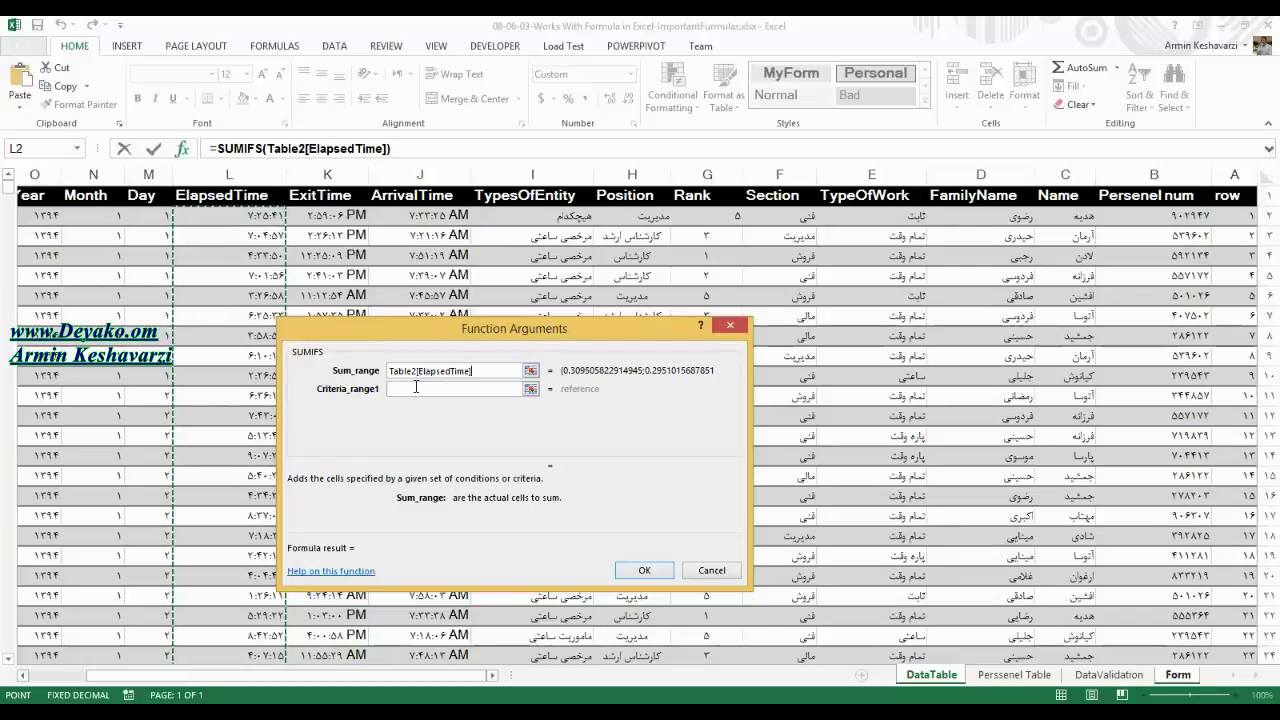
pyautogui.click(417, 389)
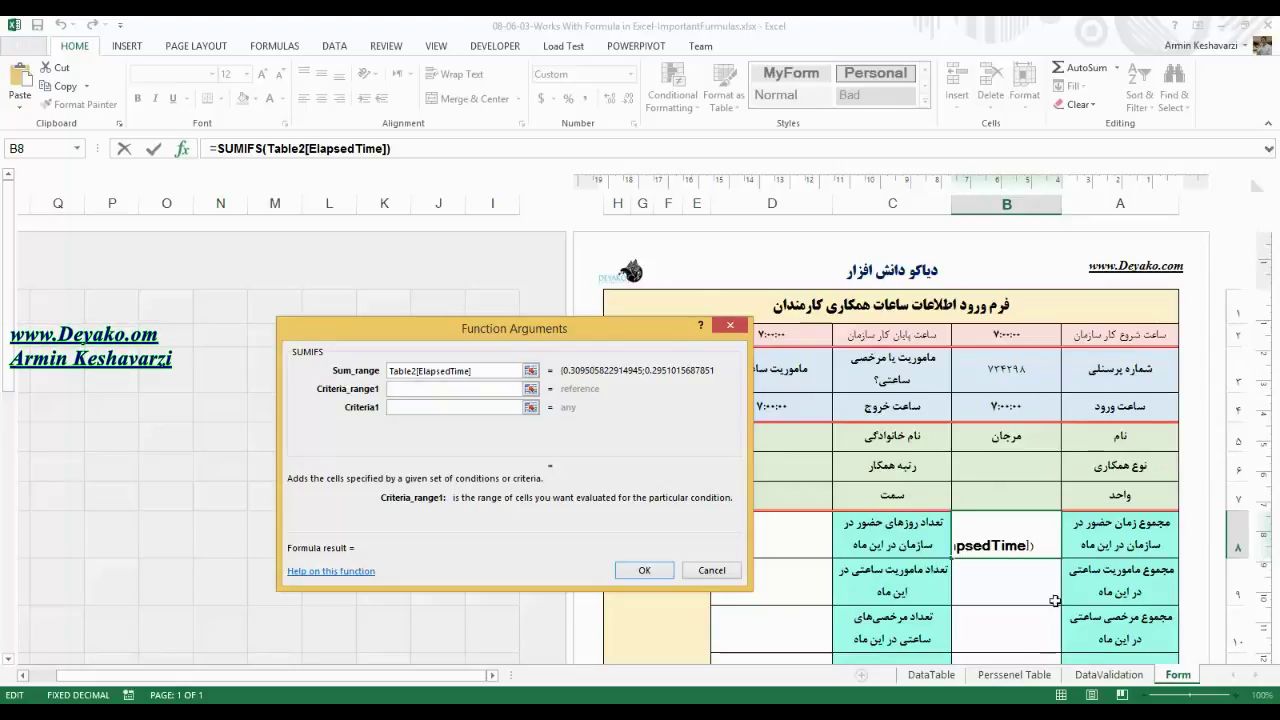
pyautogui.click(932, 675)
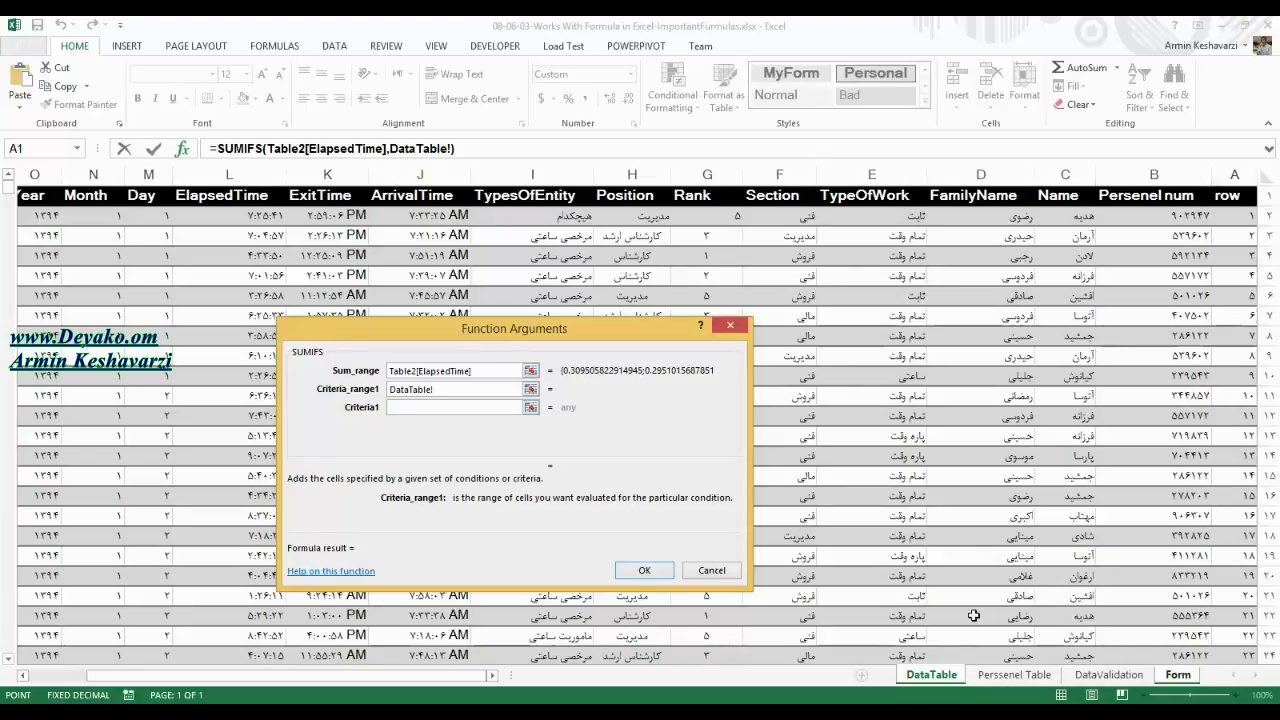
pyautogui.click(1168, 186)
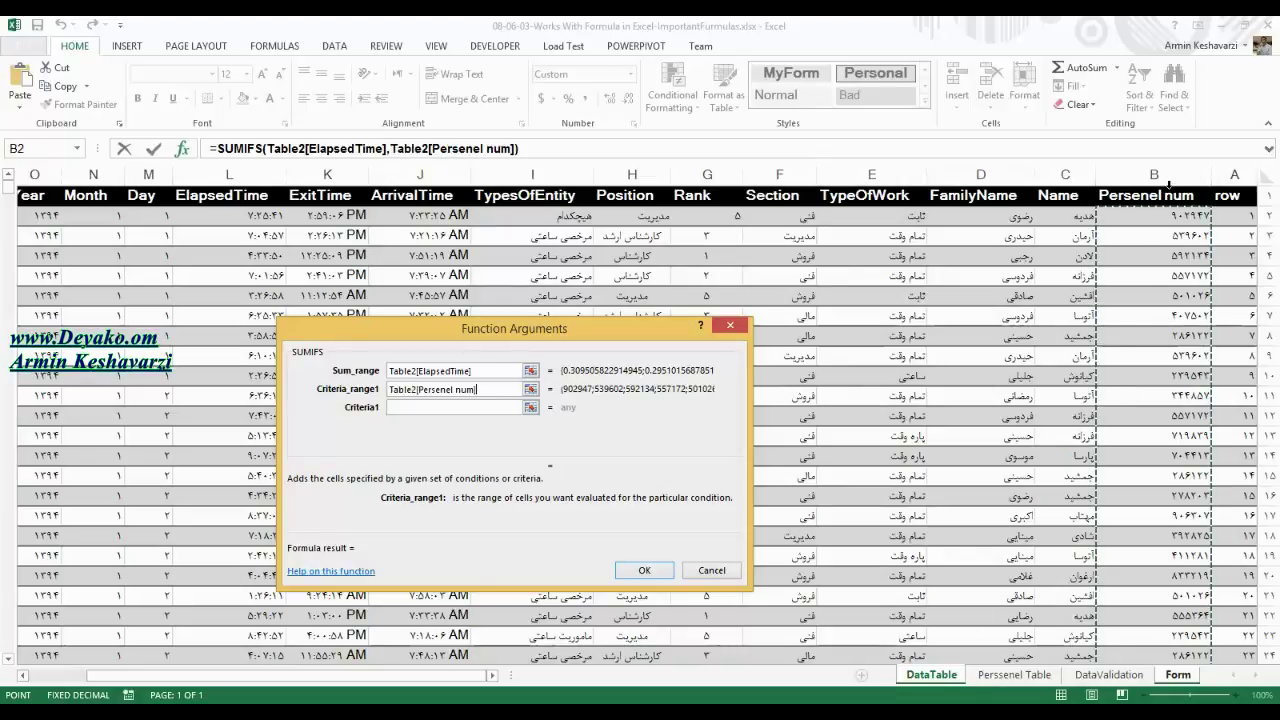
pyautogui.click(400, 407)
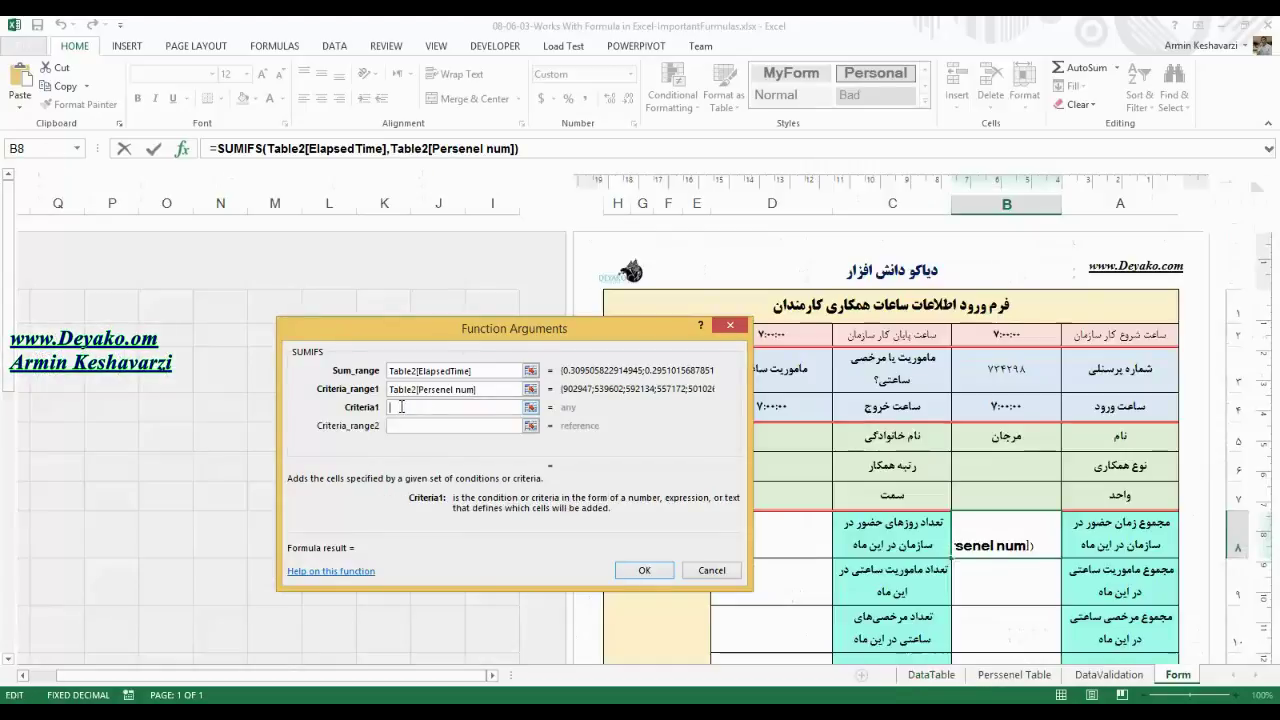
pyautogui.click(1007, 362)
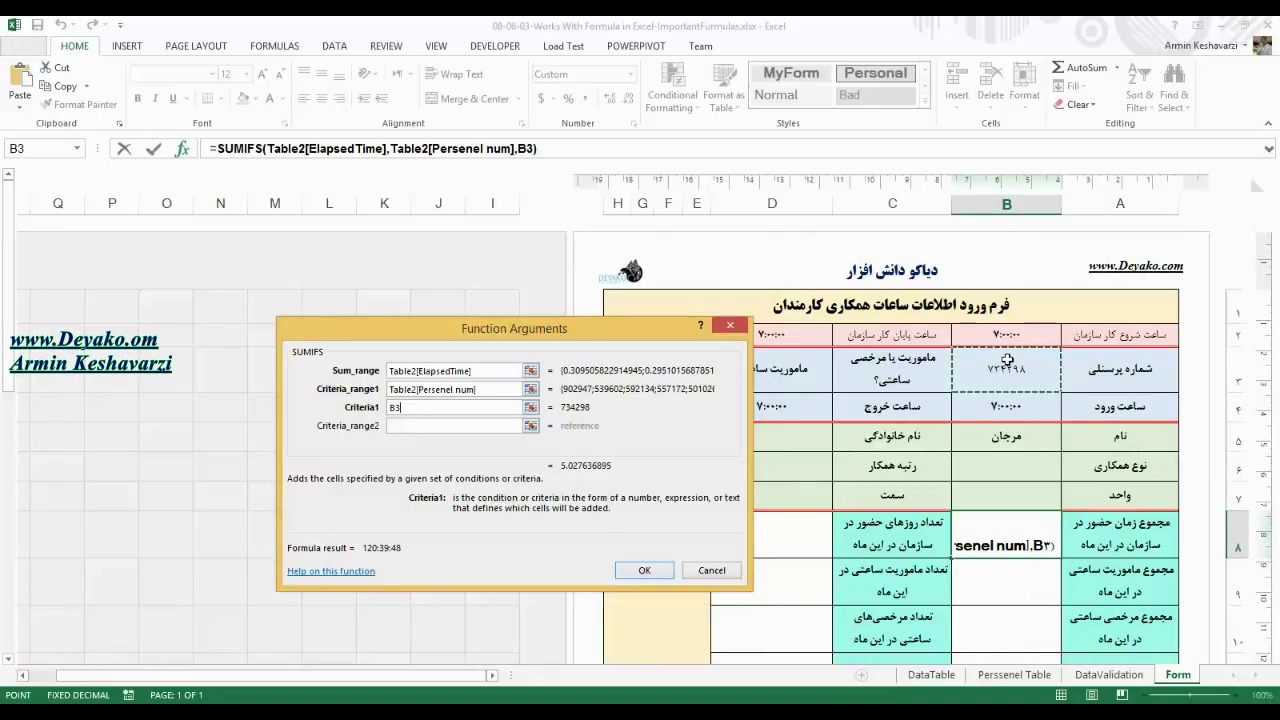
pyautogui.click(440, 425)
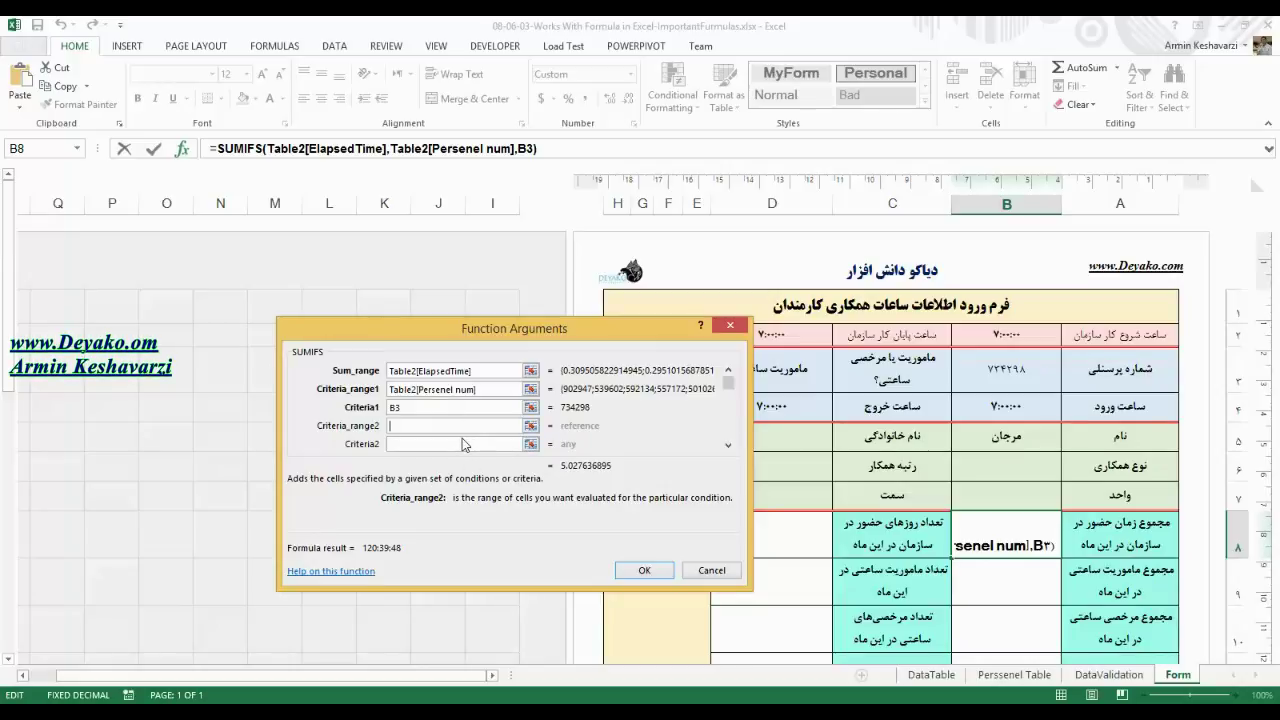
pyautogui.moveTo(540, 340)
pyautogui.mouseDown()
pyautogui.moveTo(572, 354)
pyautogui.moveTo(960, 316)
pyautogui.mouseUp()
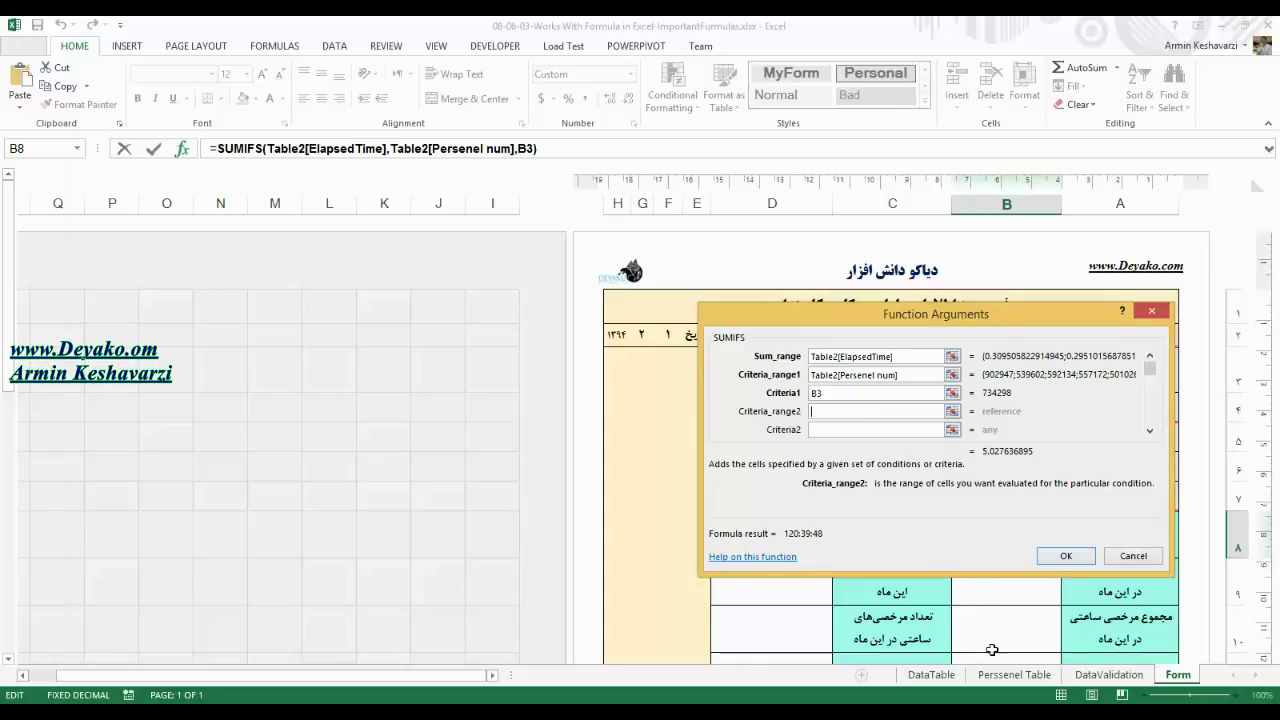
# - Add Table2[Year] as the second criteria range, matched to the year in H2
pyautogui.click(931, 675)
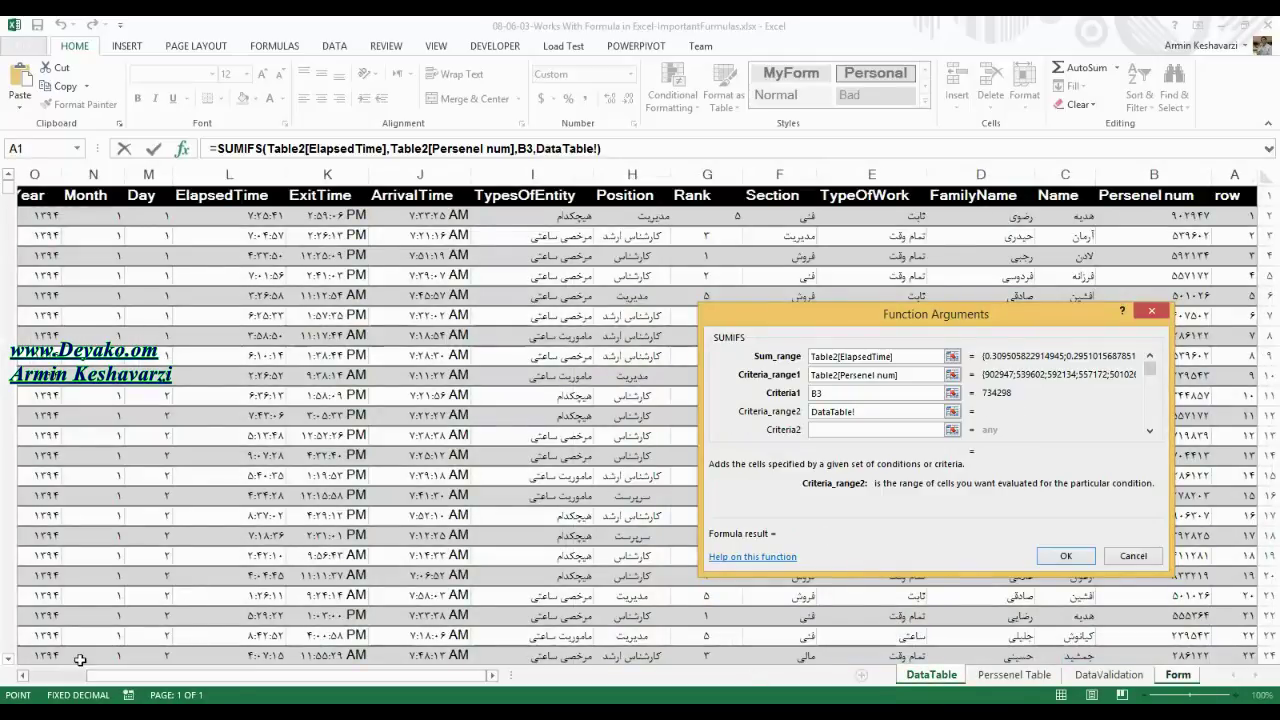
pyautogui.click(21, 676)
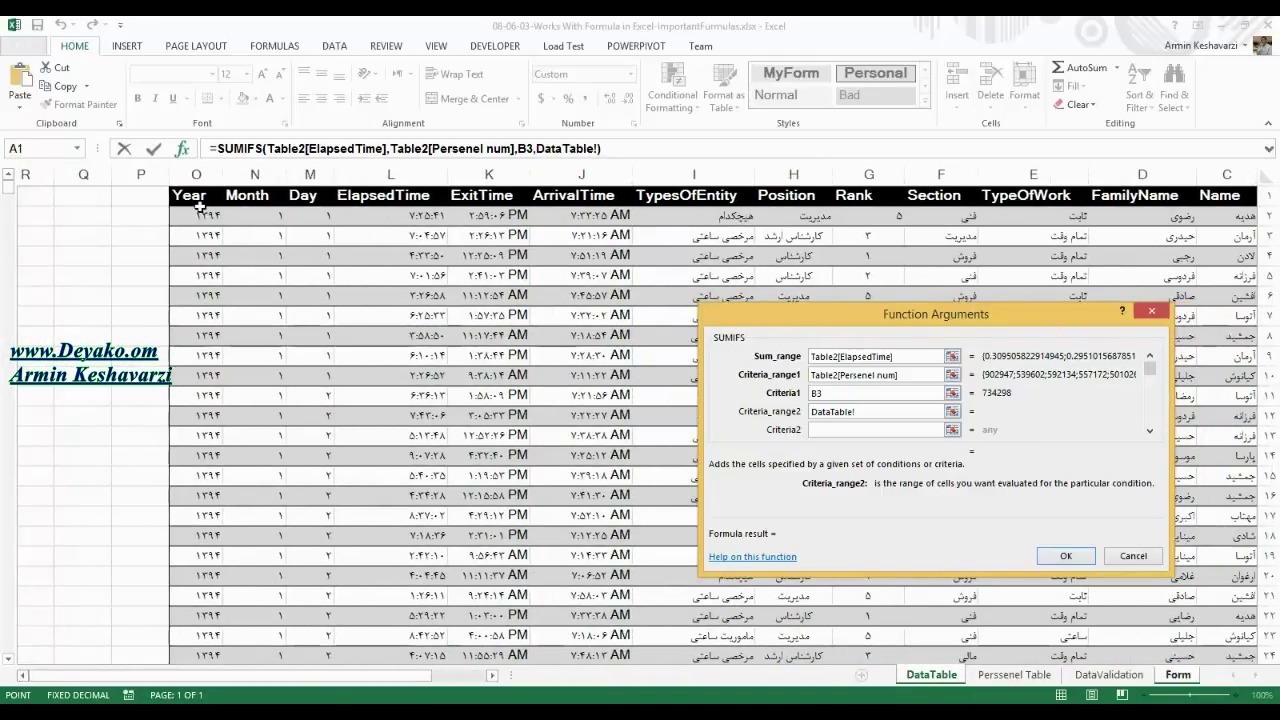
pyautogui.click(203, 185)
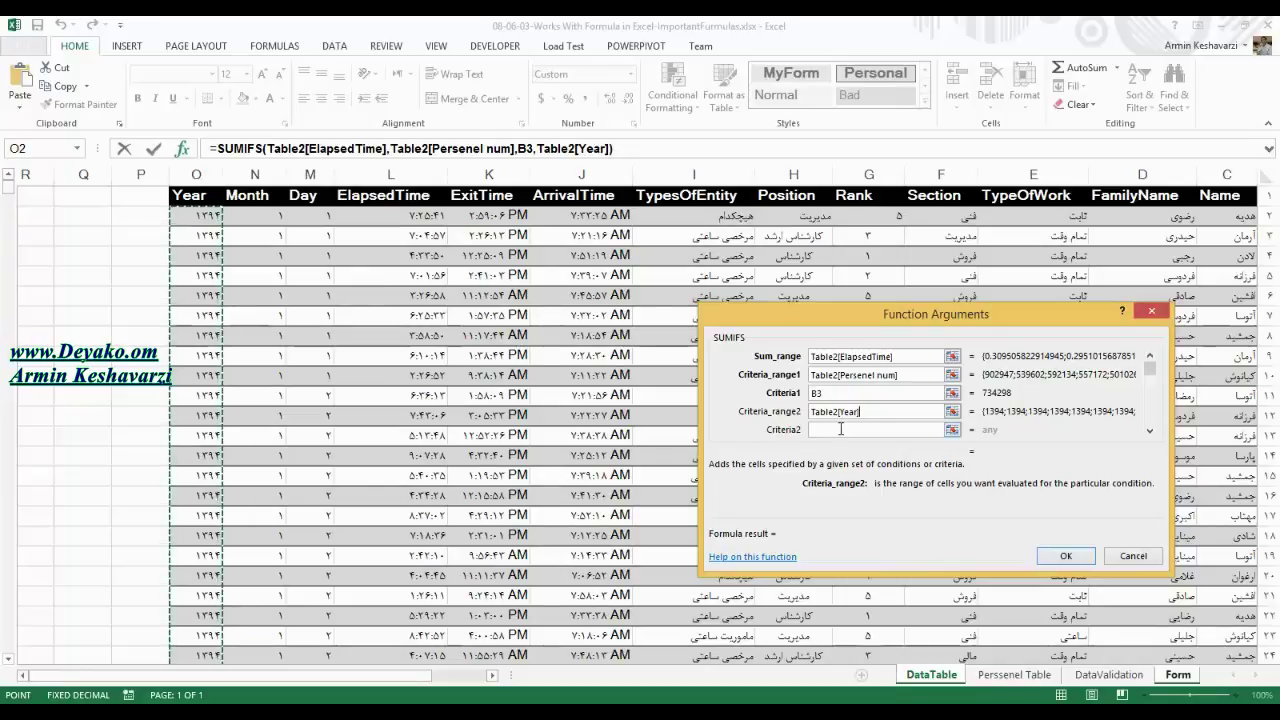
pyautogui.click(840, 430)
pyautogui.moveTo(780, 313); pyautogui.dragTo(750, 365)
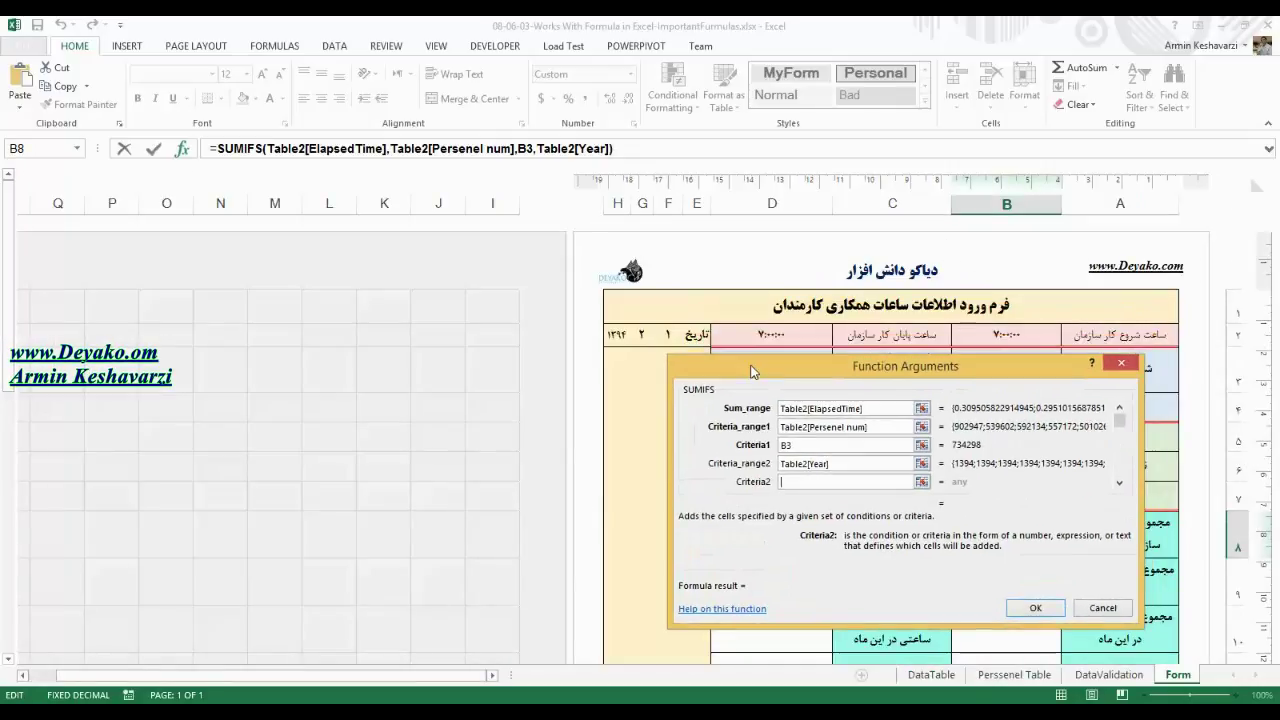
pyautogui.click(620, 335)
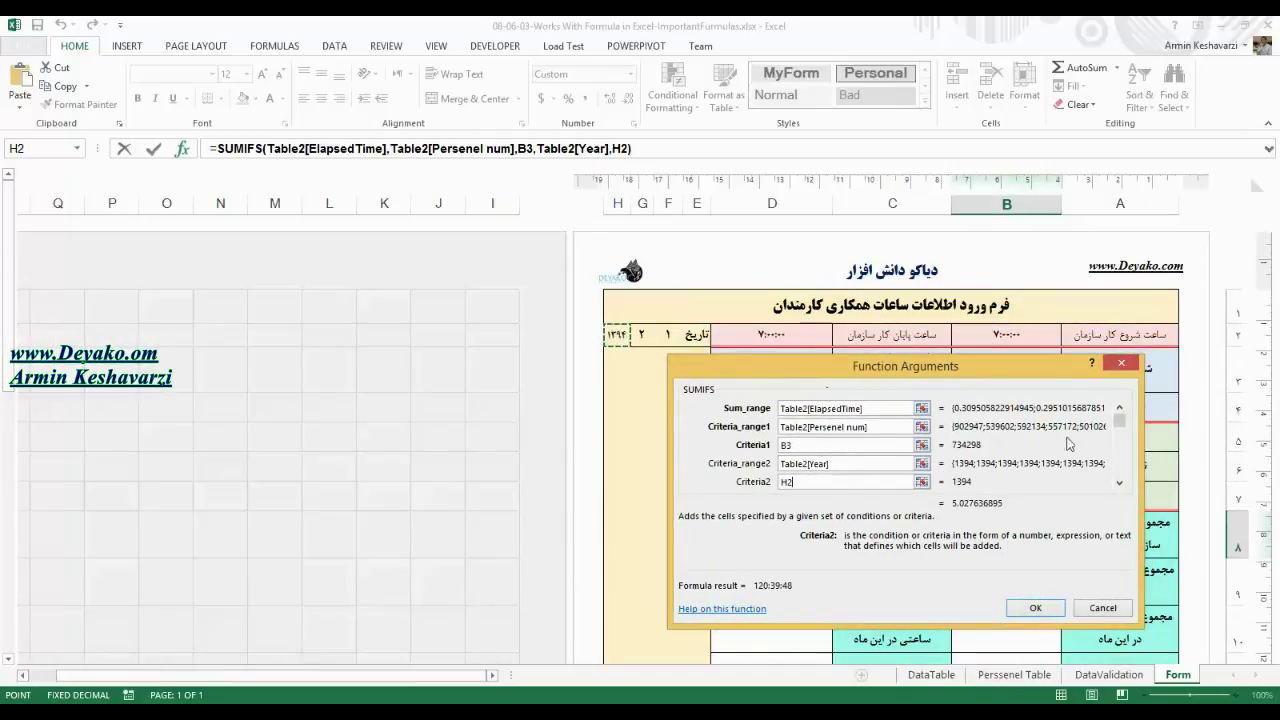
pyautogui.press('Tab')
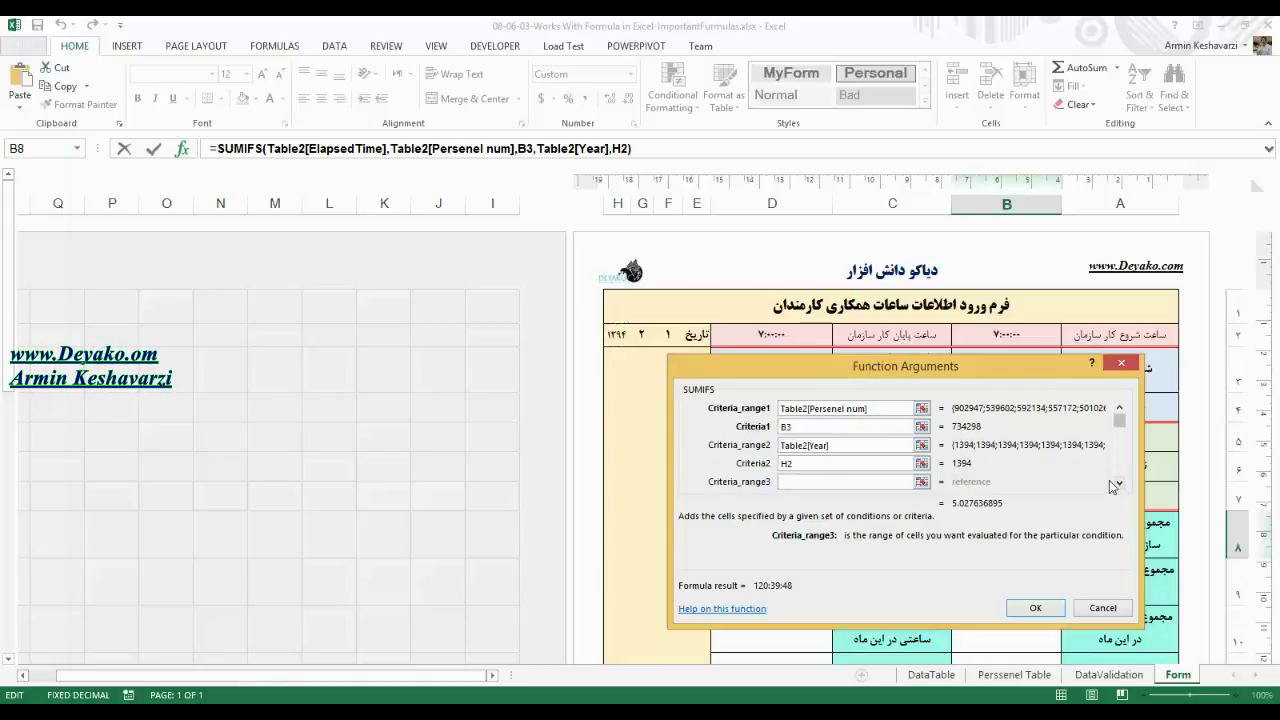
# - Add Table2[Month] matched to the month in G2 and confirm, showing 31:54:41
pyautogui.click(1119, 485)
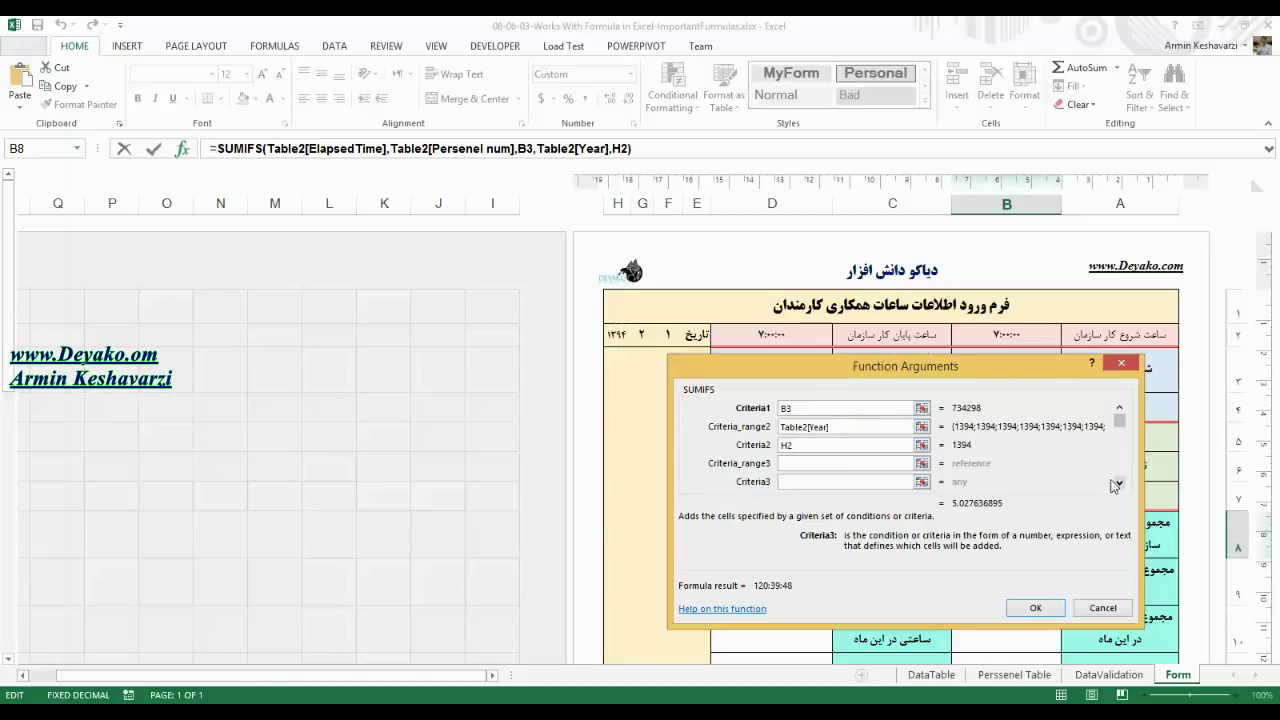
pyautogui.click(851, 481)
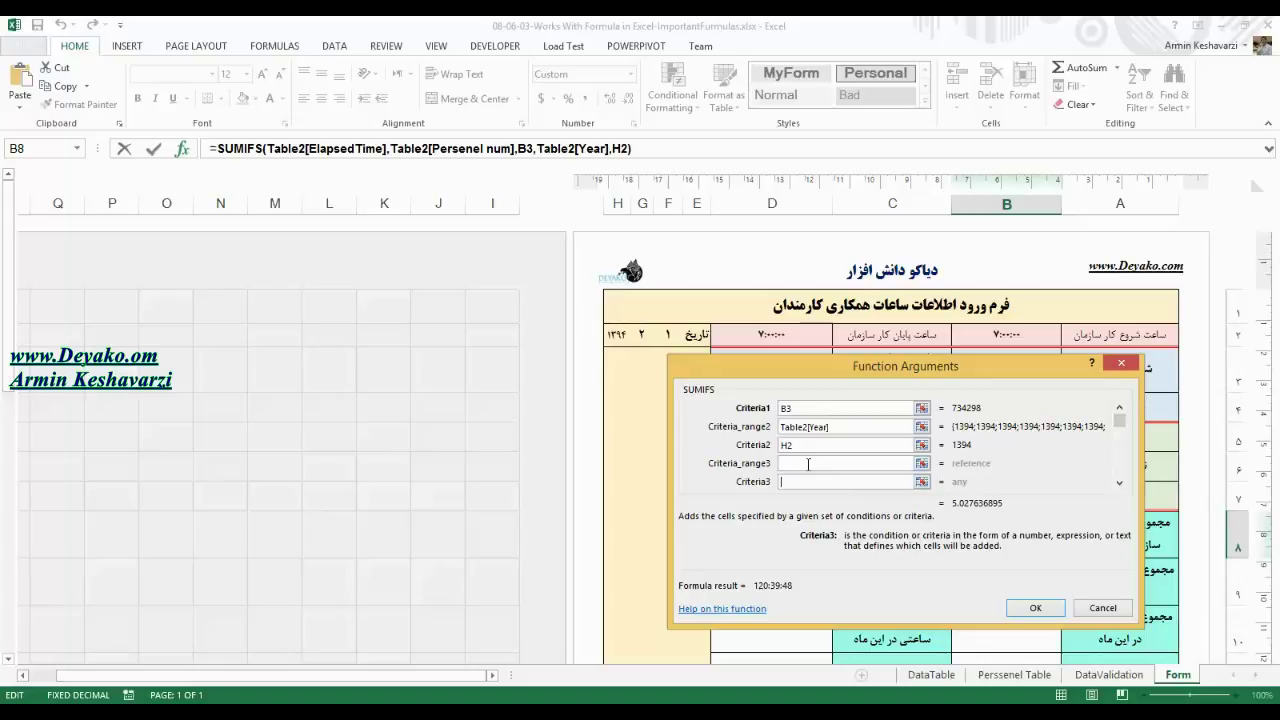
pyautogui.click(806, 464)
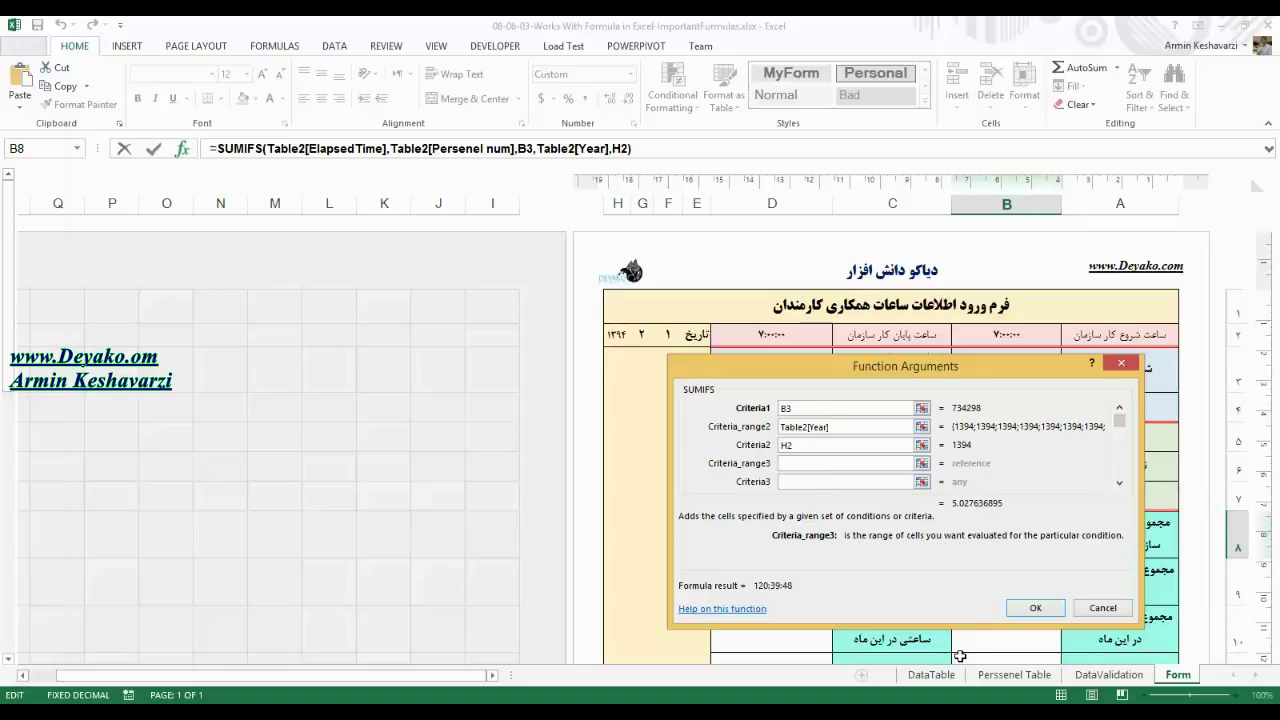
pyautogui.click(931, 674)
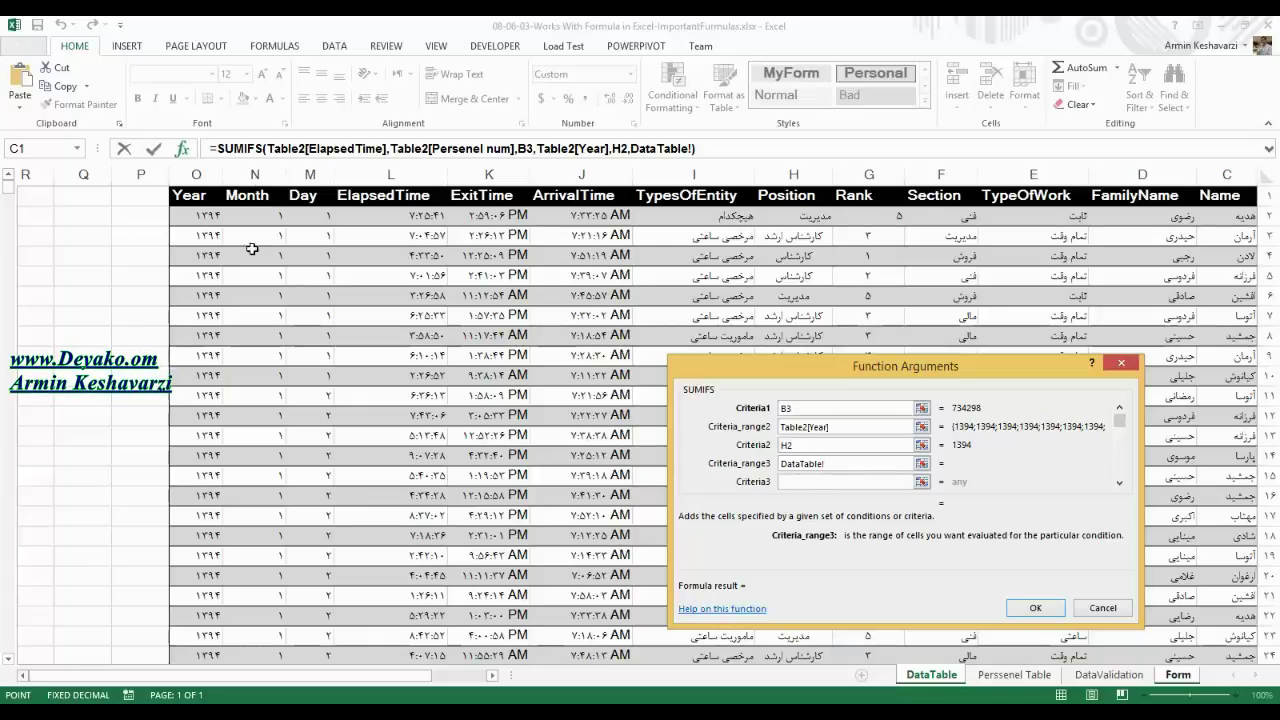
pyautogui.click(274, 184)
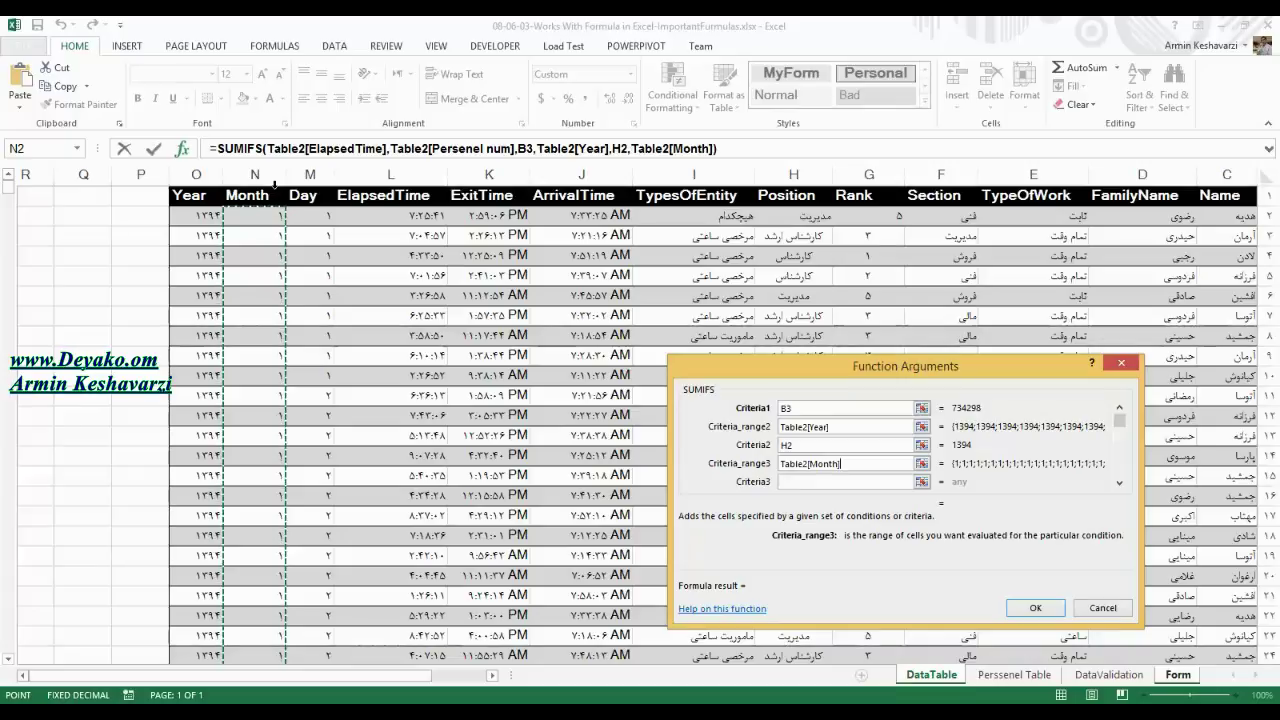
pyautogui.click(836, 481)
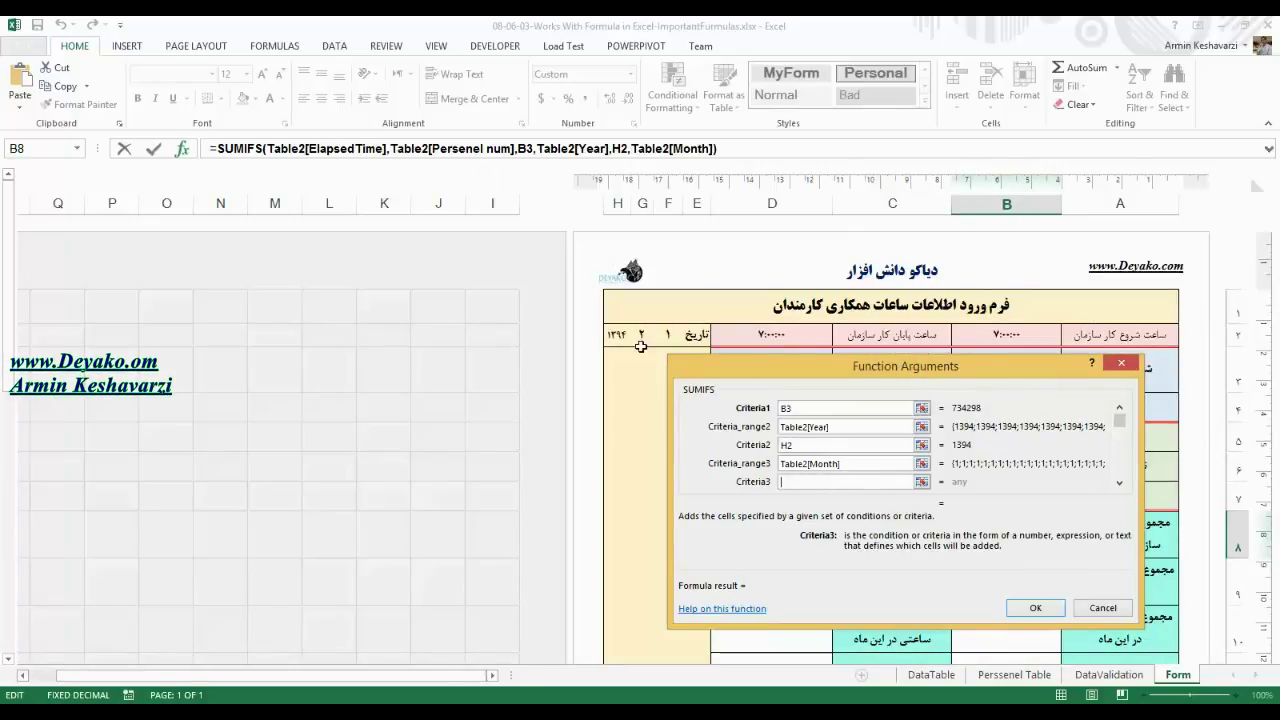
pyautogui.click(636, 338)
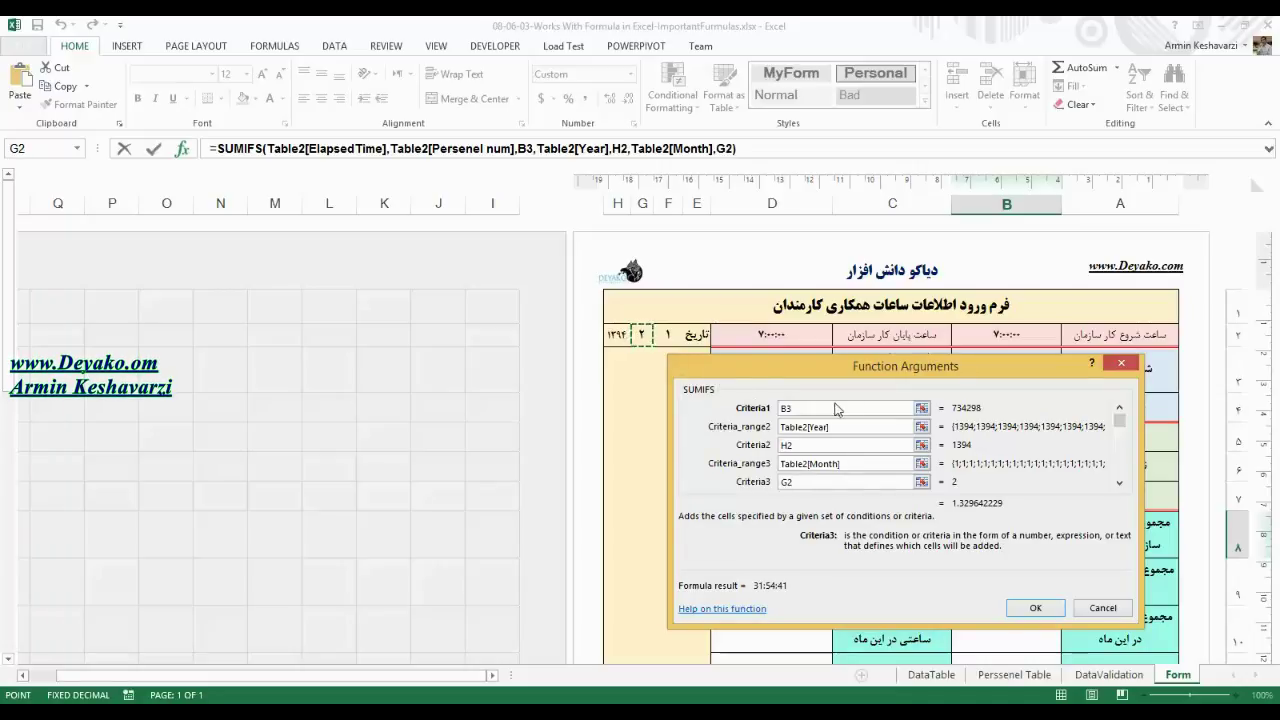
pyautogui.click(1035, 608)
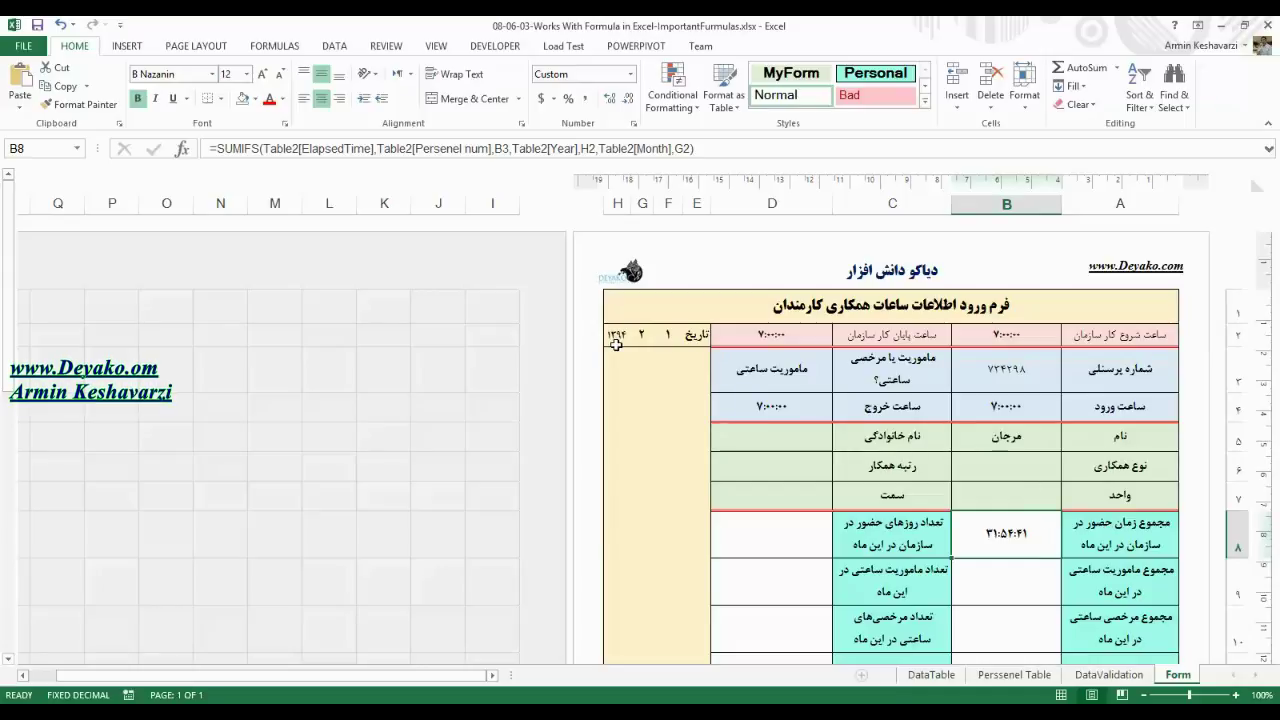
# - Reopen B8's SUMIFS arguments and select the Sum_range reference to review it
pyautogui.click(253, 148)
pyautogui.click(181, 148)
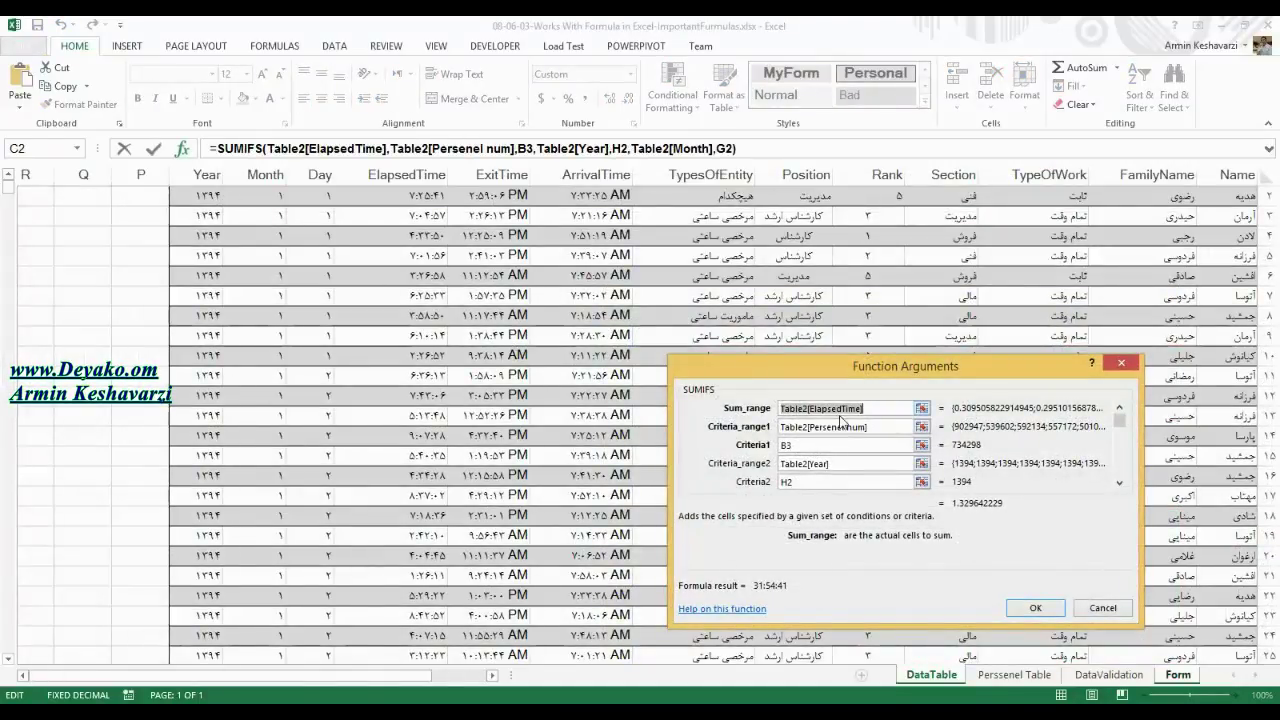
pyautogui.moveTo(869, 405); pyautogui.dragTo(776, 410)
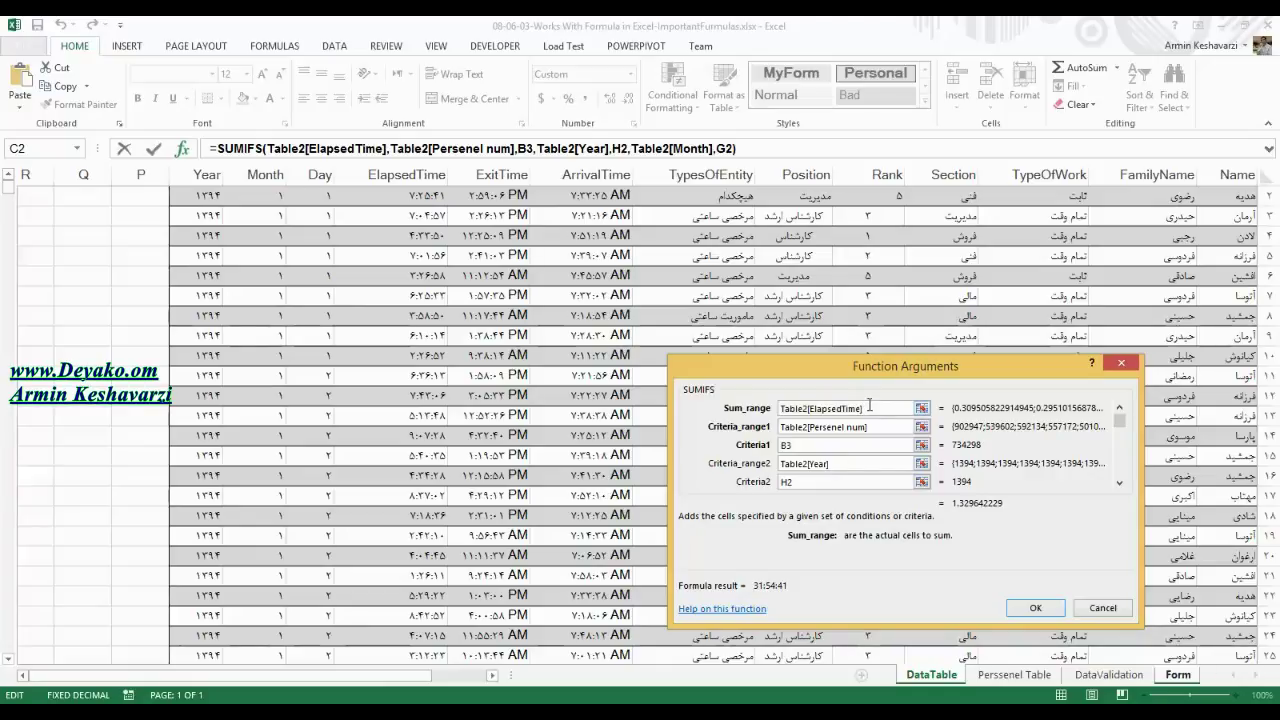
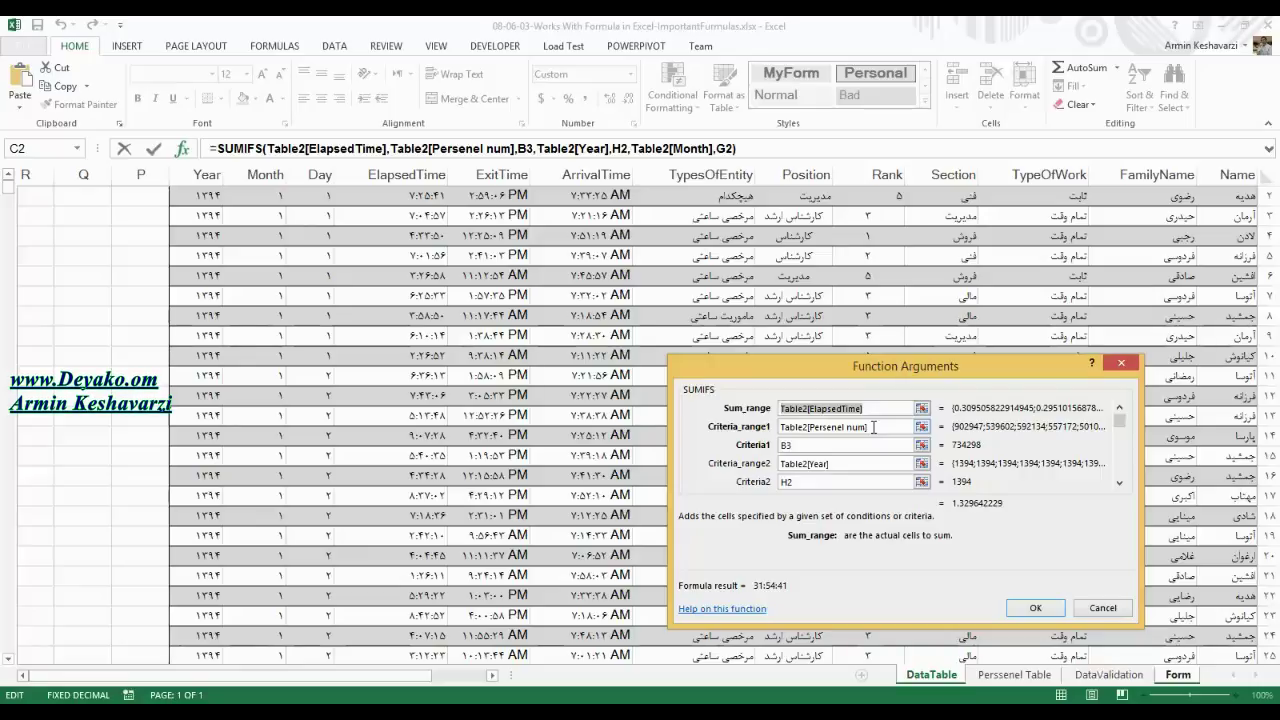
# - Check the SUMIFS personnel-number, year, month and ElapsedTime arguments, then enter the B8 total of 31:54:41
pyautogui.click(873, 427)
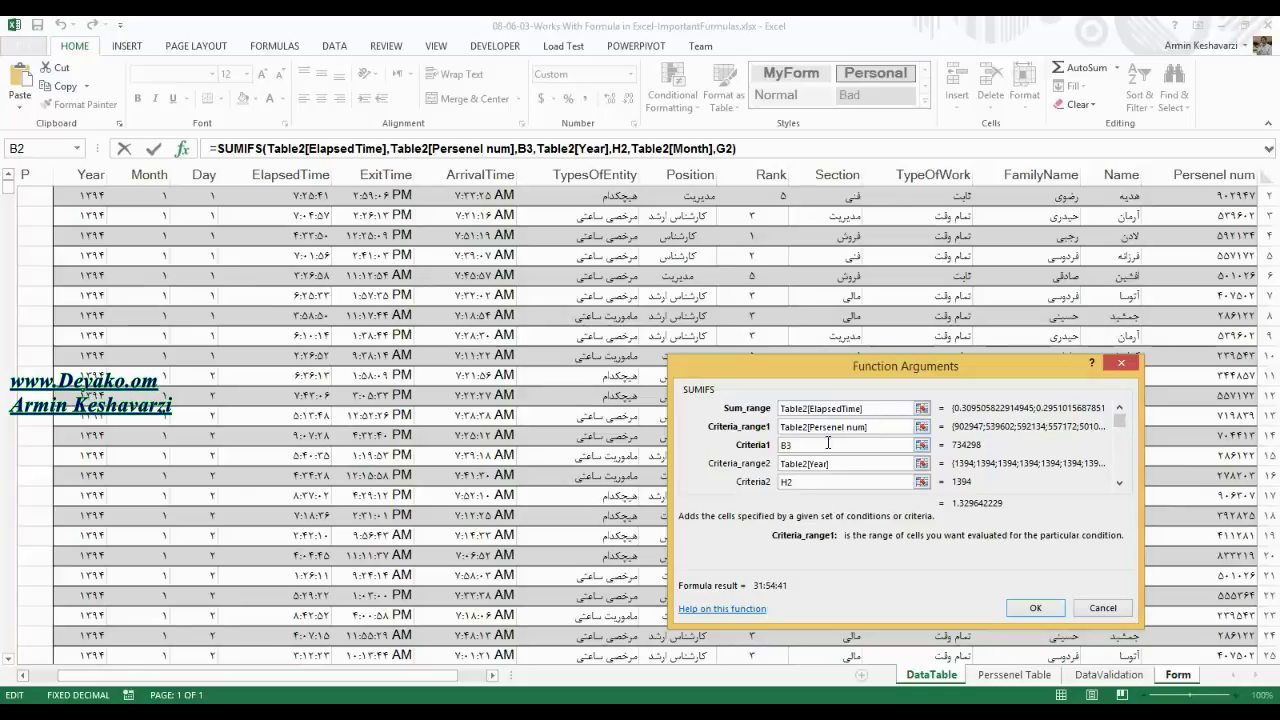
pyautogui.click(797, 443)
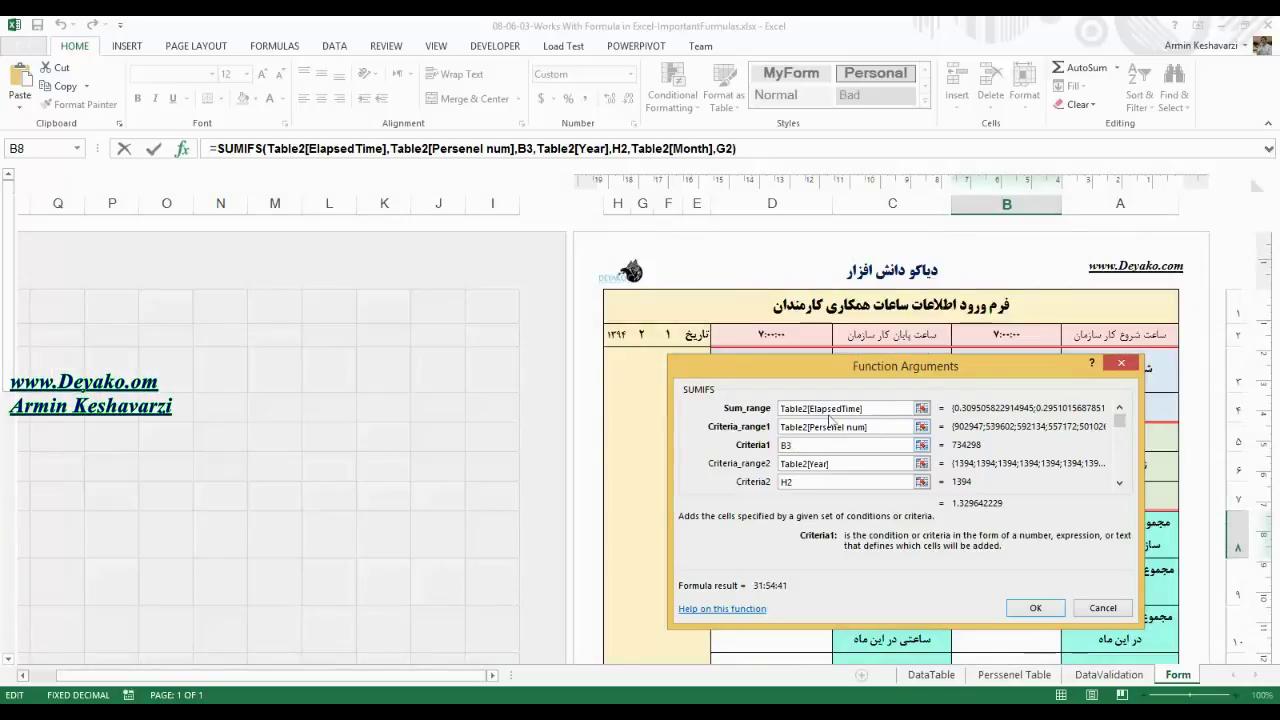
pyautogui.moveTo(1029, 385); pyautogui.dragTo(993, 482)
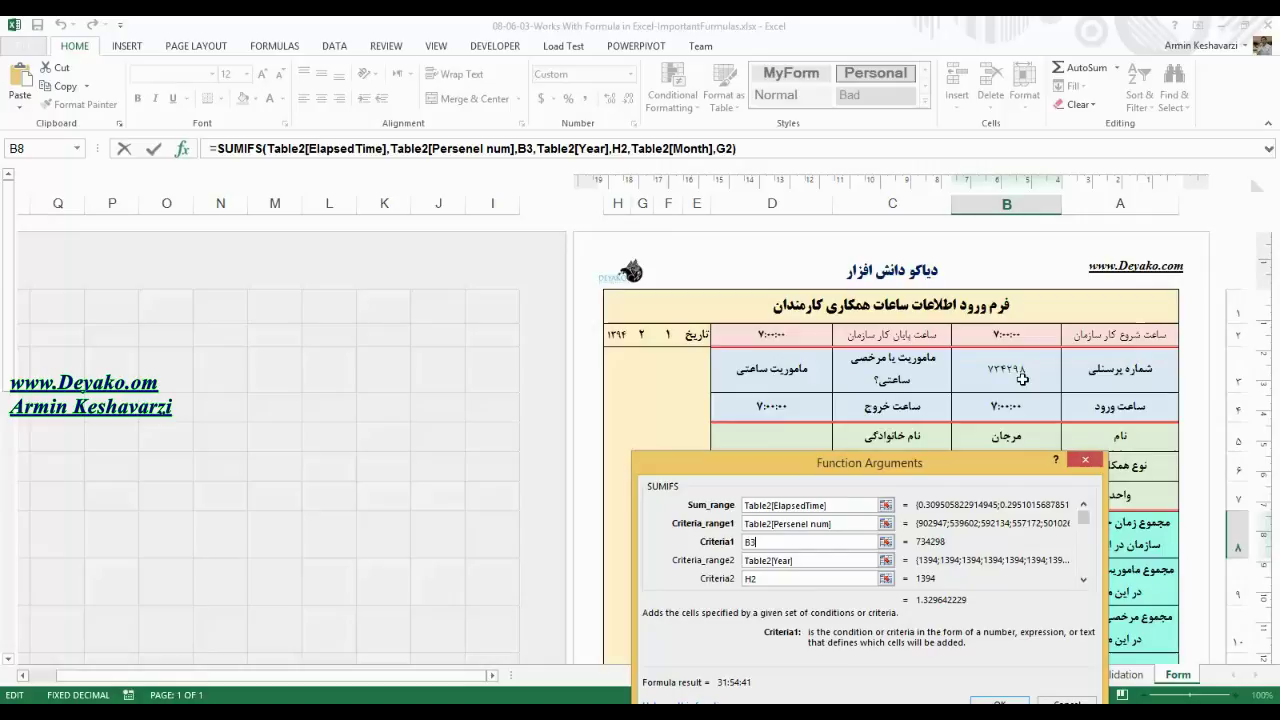
pyautogui.click(823, 523)
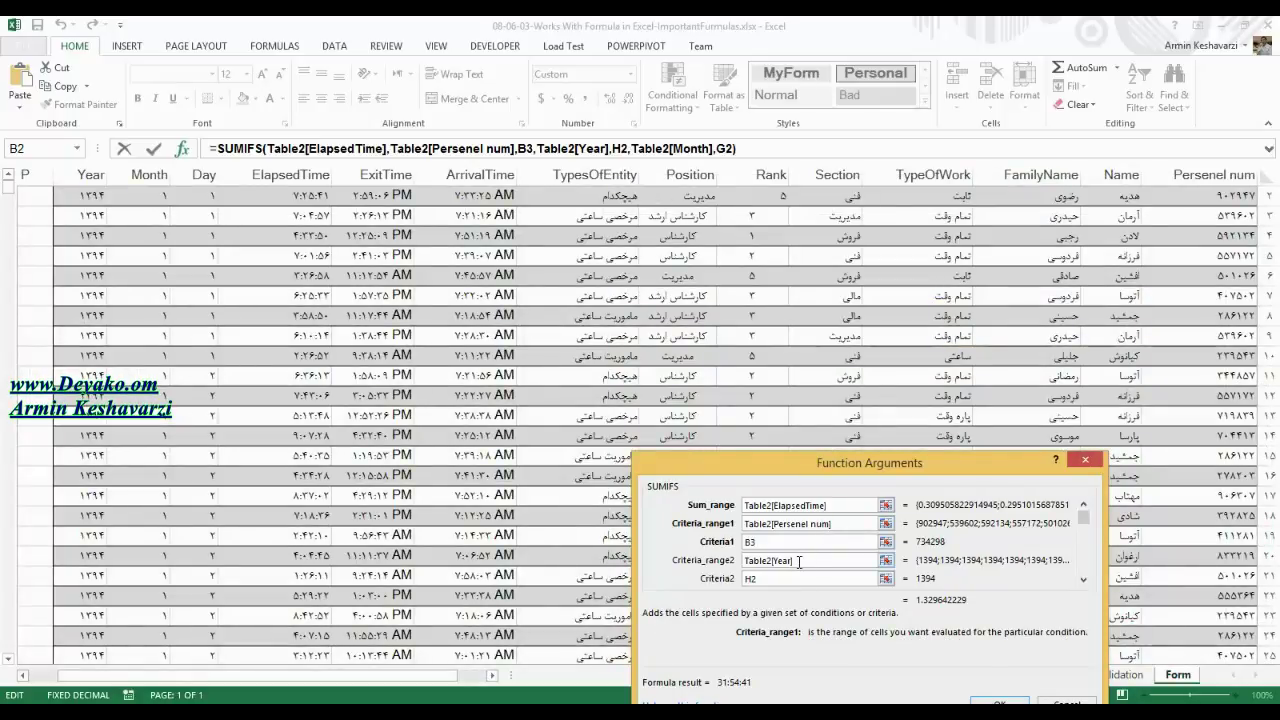
pyautogui.click(799, 562)
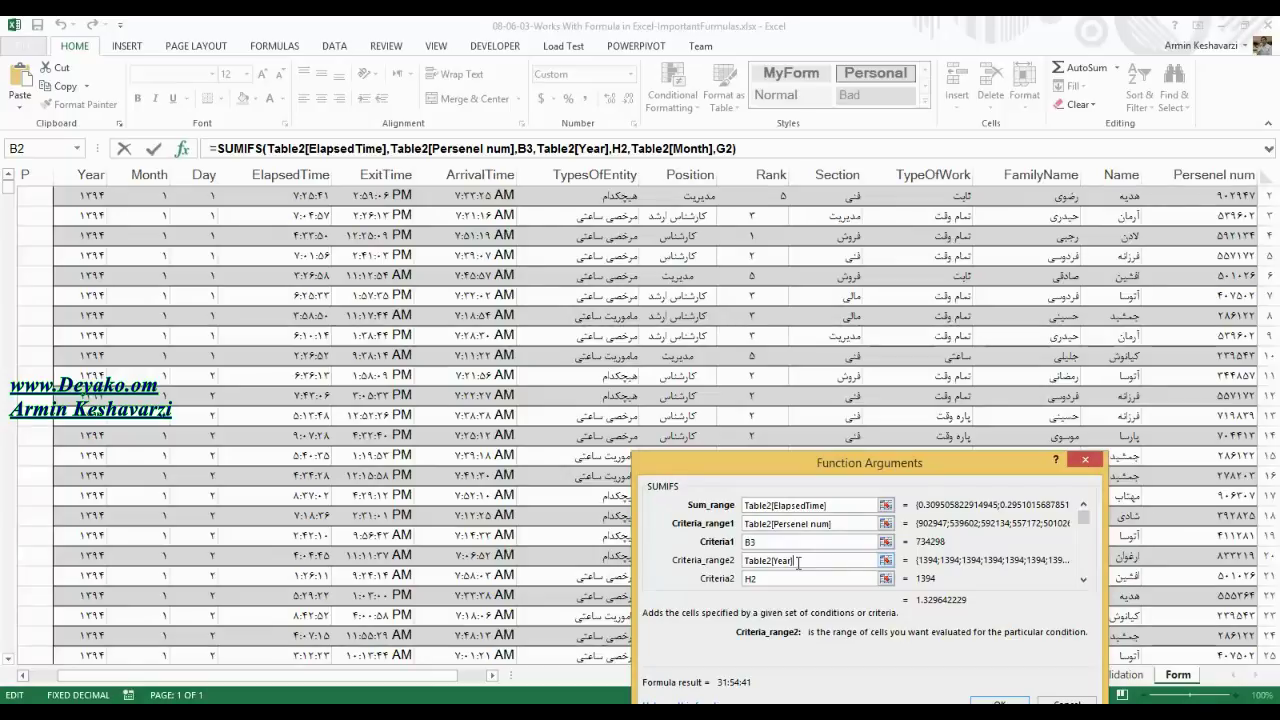
pyautogui.click(818, 579)
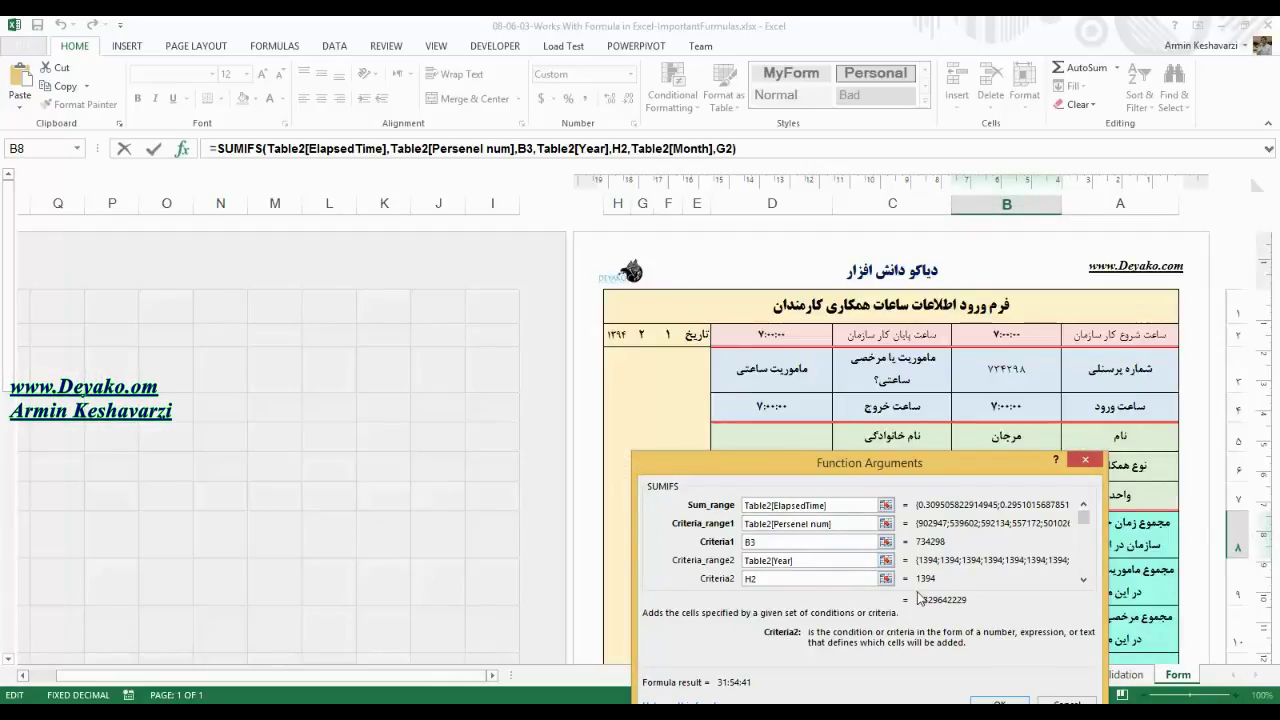
pyautogui.click(808, 563)
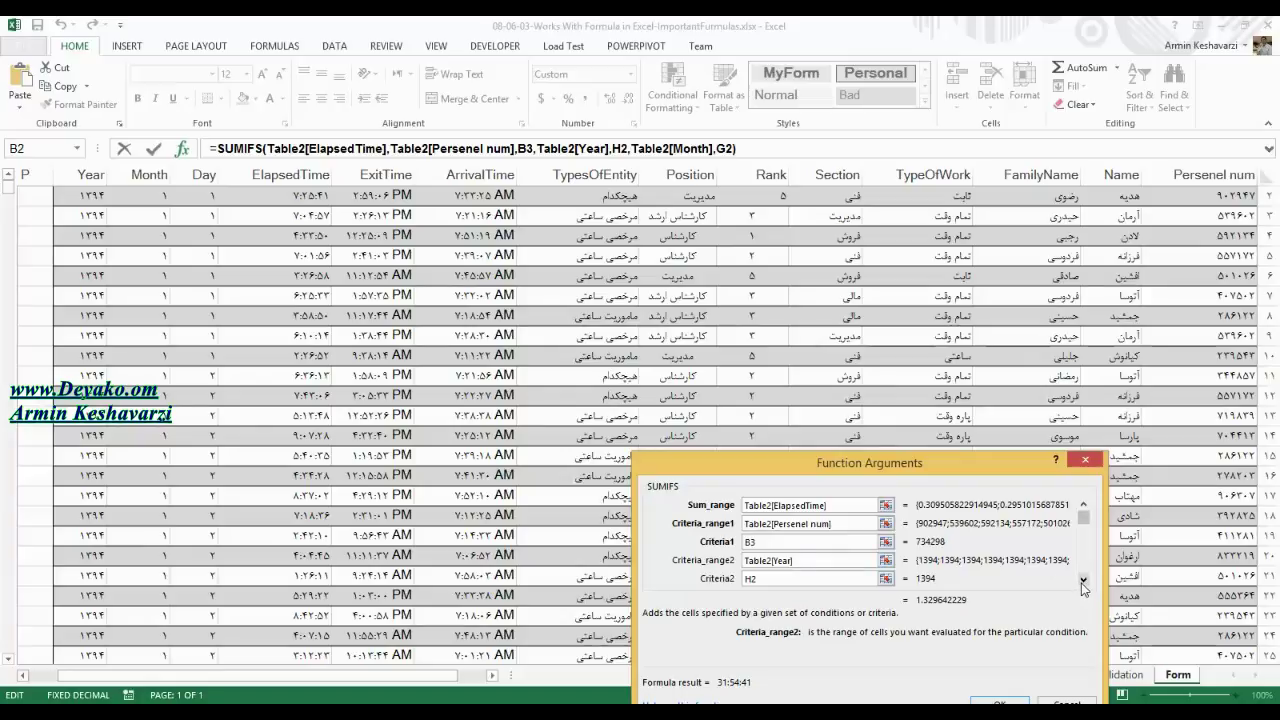
pyautogui.press('Tab')
pyautogui.press('Tab')
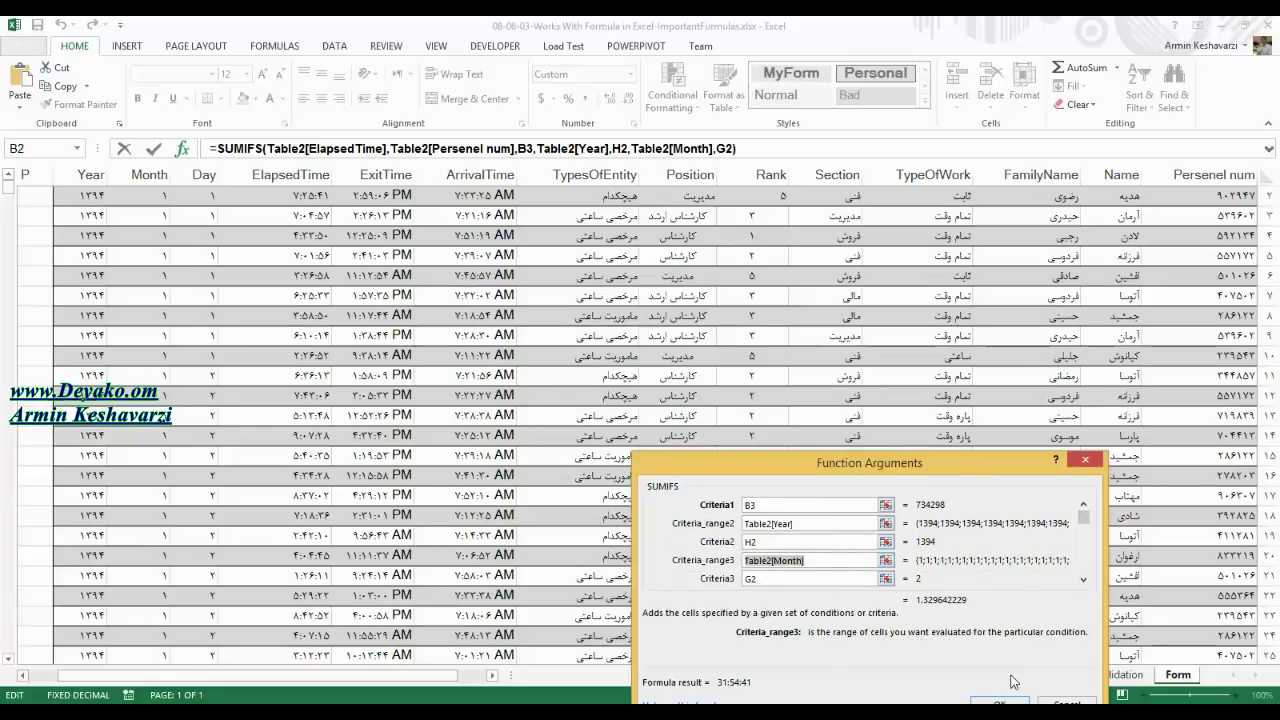
pyautogui.click(1083, 505)
pyautogui.click(1083, 505)
pyautogui.click(782, 507)
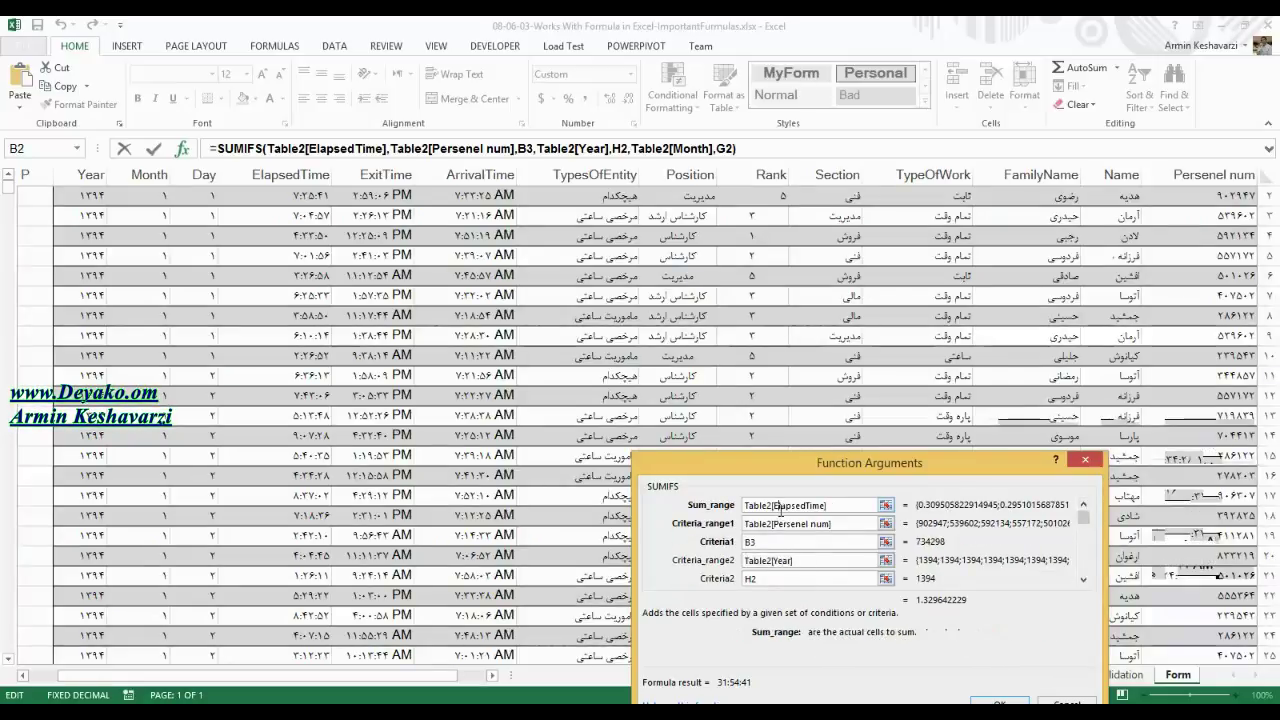
pyautogui.click(997, 703)
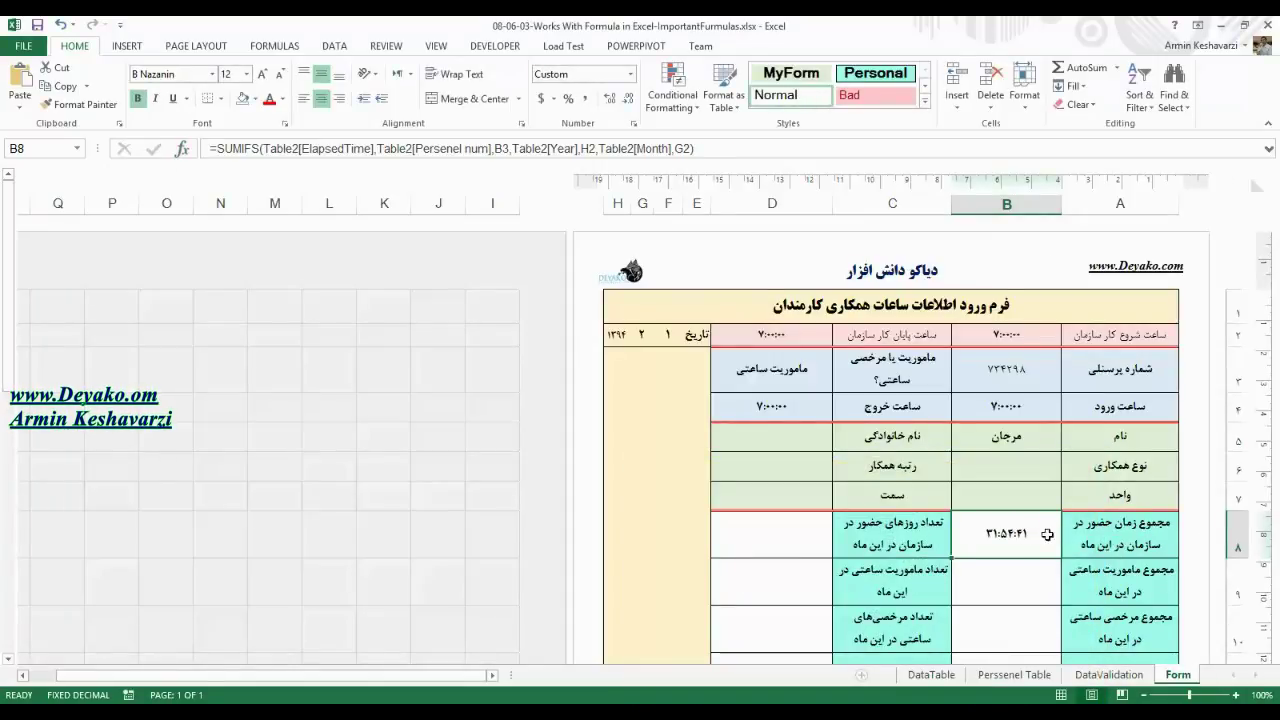
# - Enter =COUNT(Table2[Year]) in D8 from the DataTable Year column, returning 1443
pyautogui.click(790, 529)
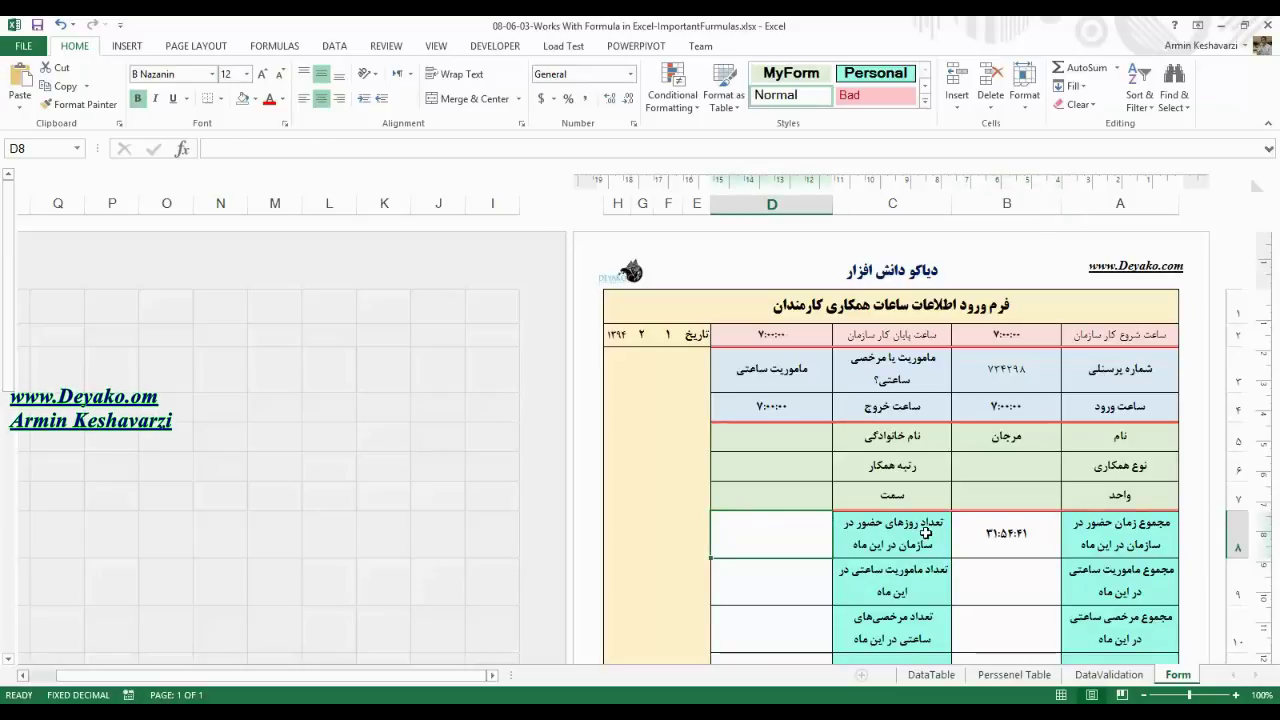
pyautogui.write('=cpu')
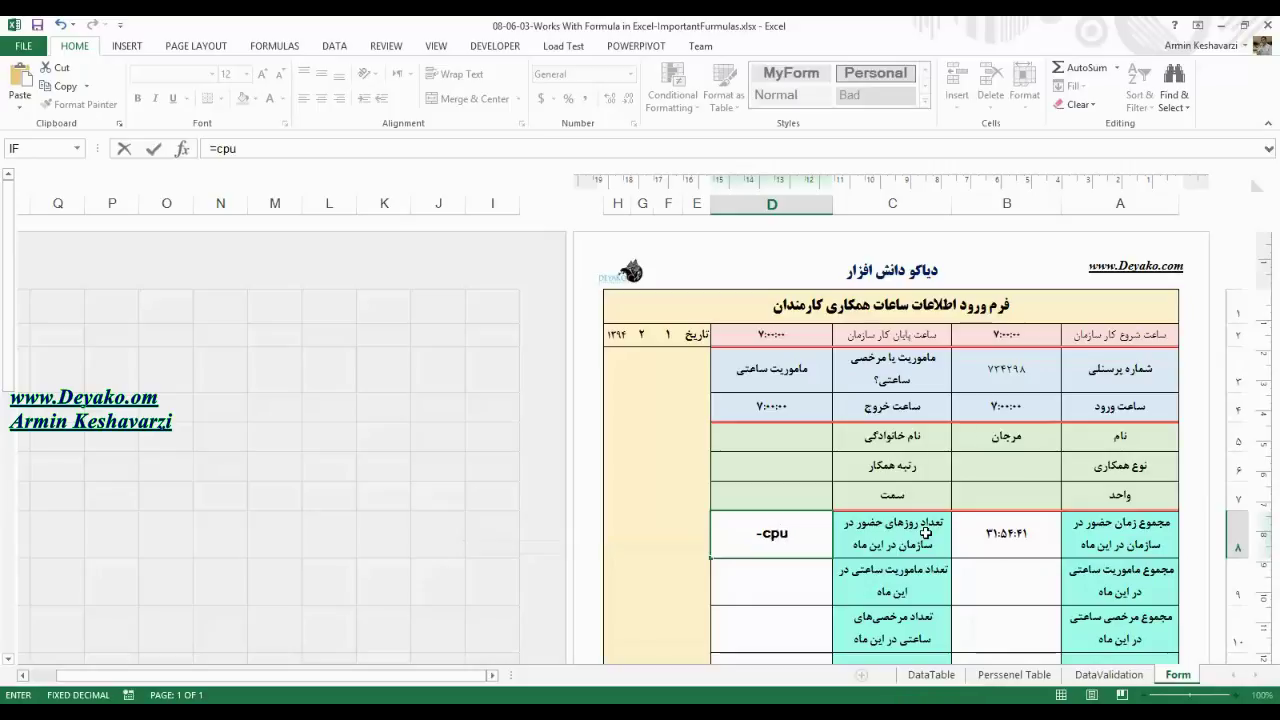
pyautogui.press('BackSpace')
pyautogui.press('BackSpace')
pyautogui.write('ou')
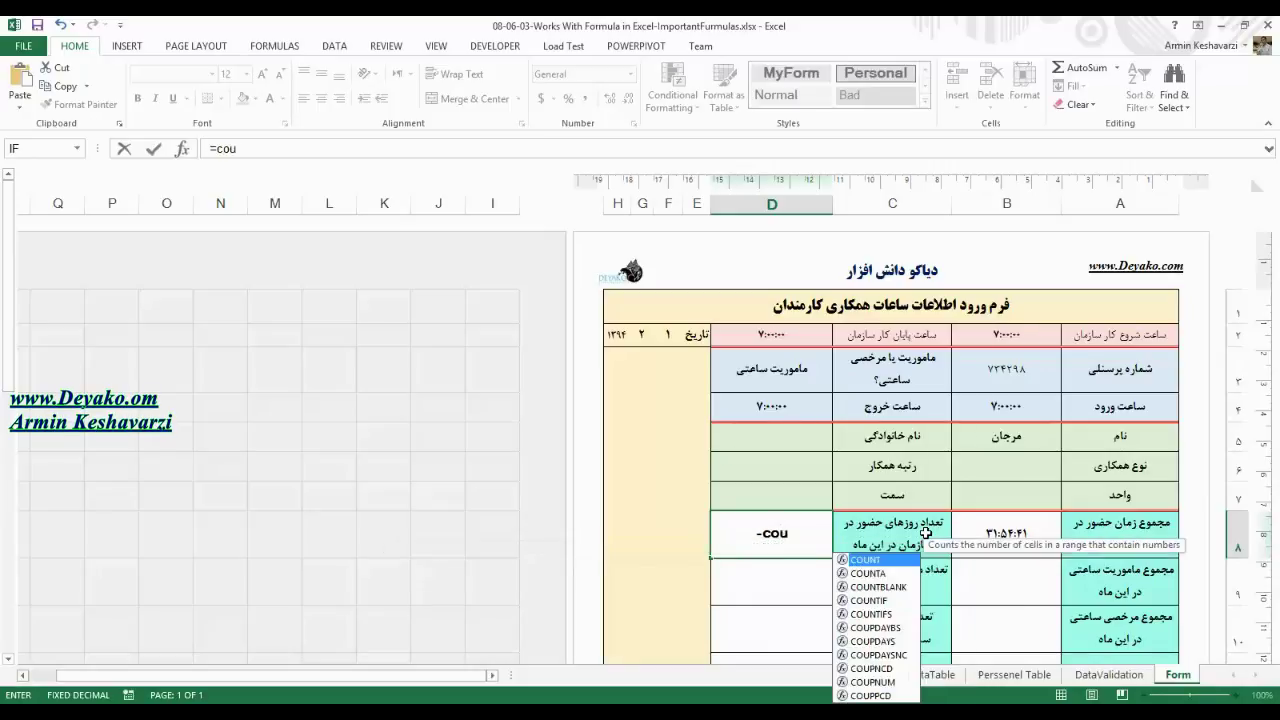
pyautogui.write('nt')
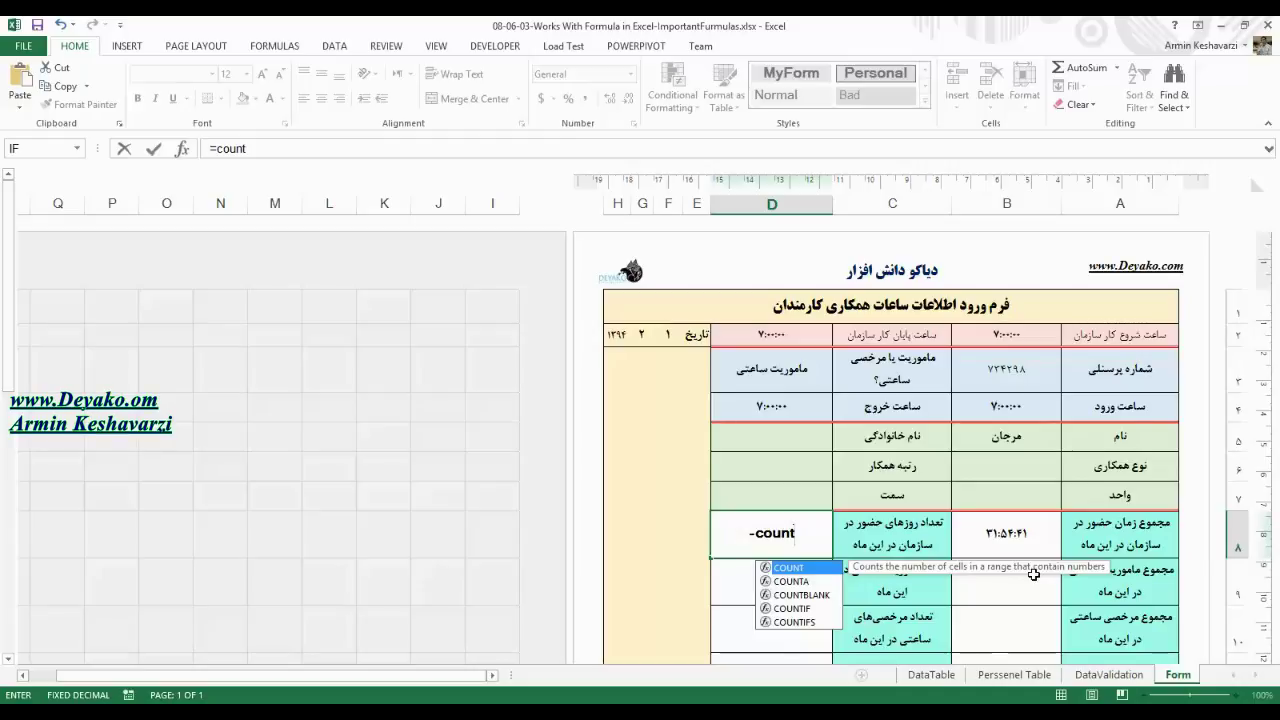
pyautogui.write('(')
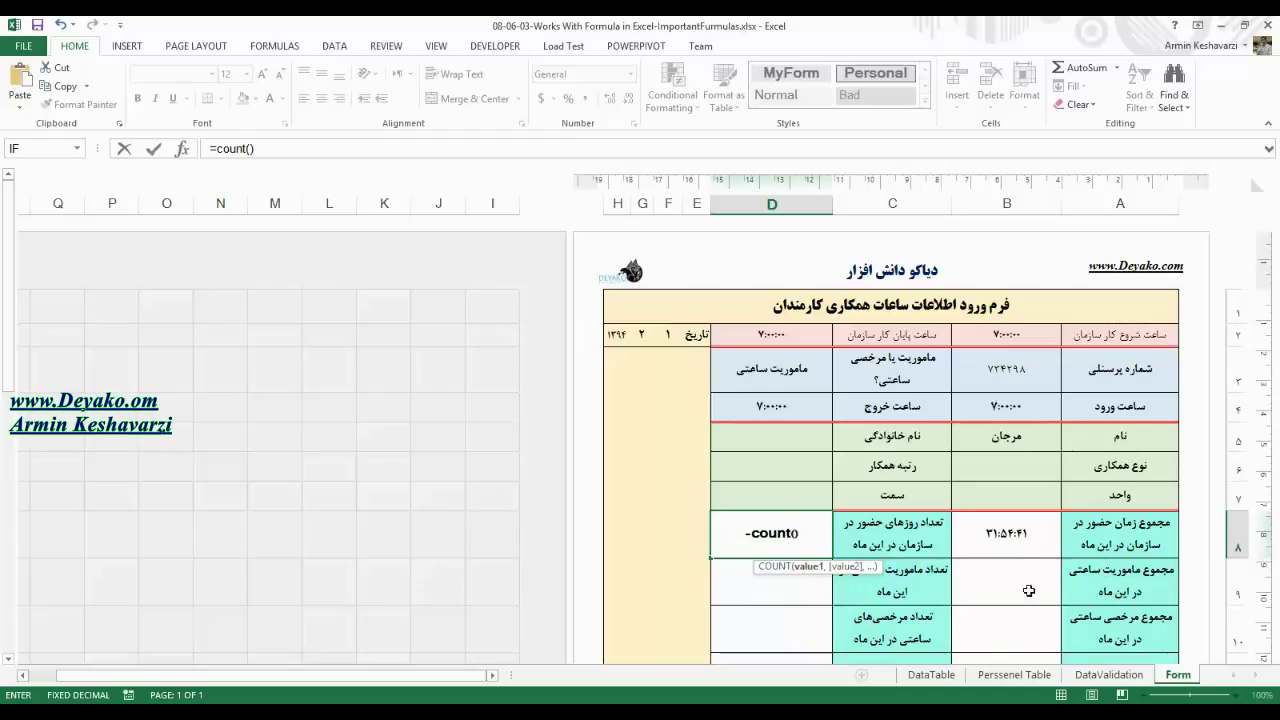
pyautogui.write(')')
pyautogui.click(796, 538)
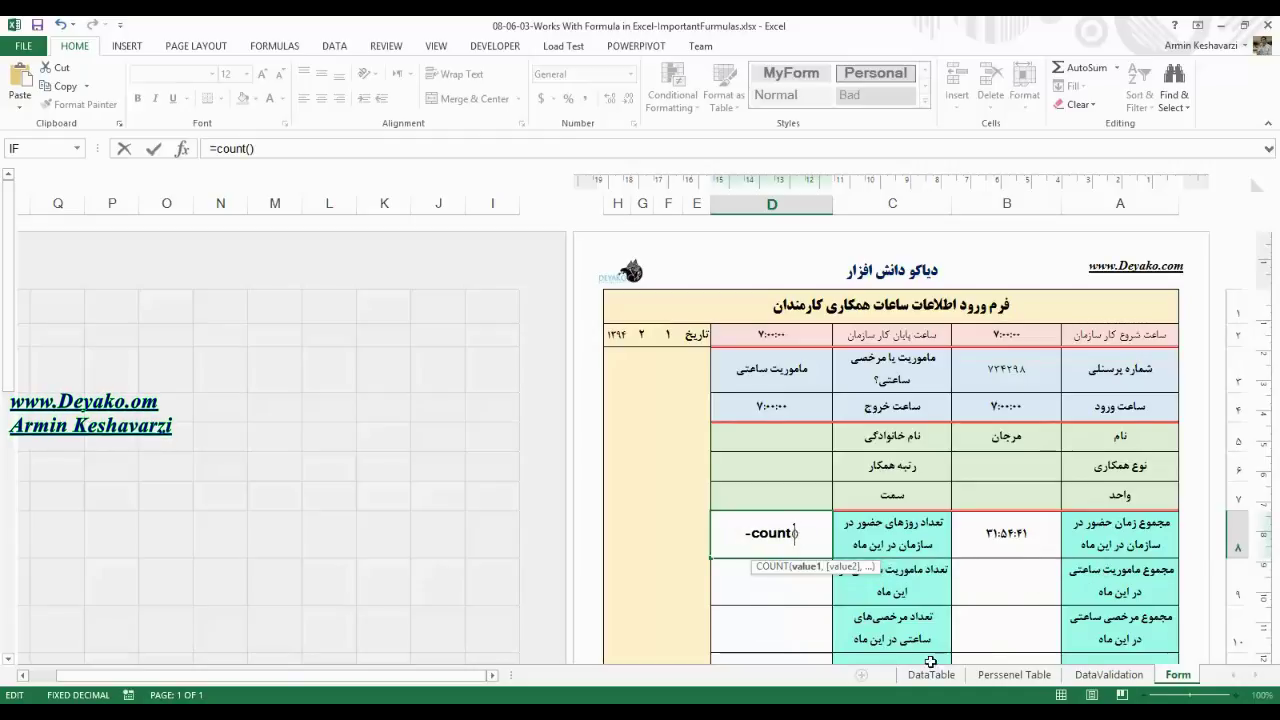
pyautogui.click(931, 675)
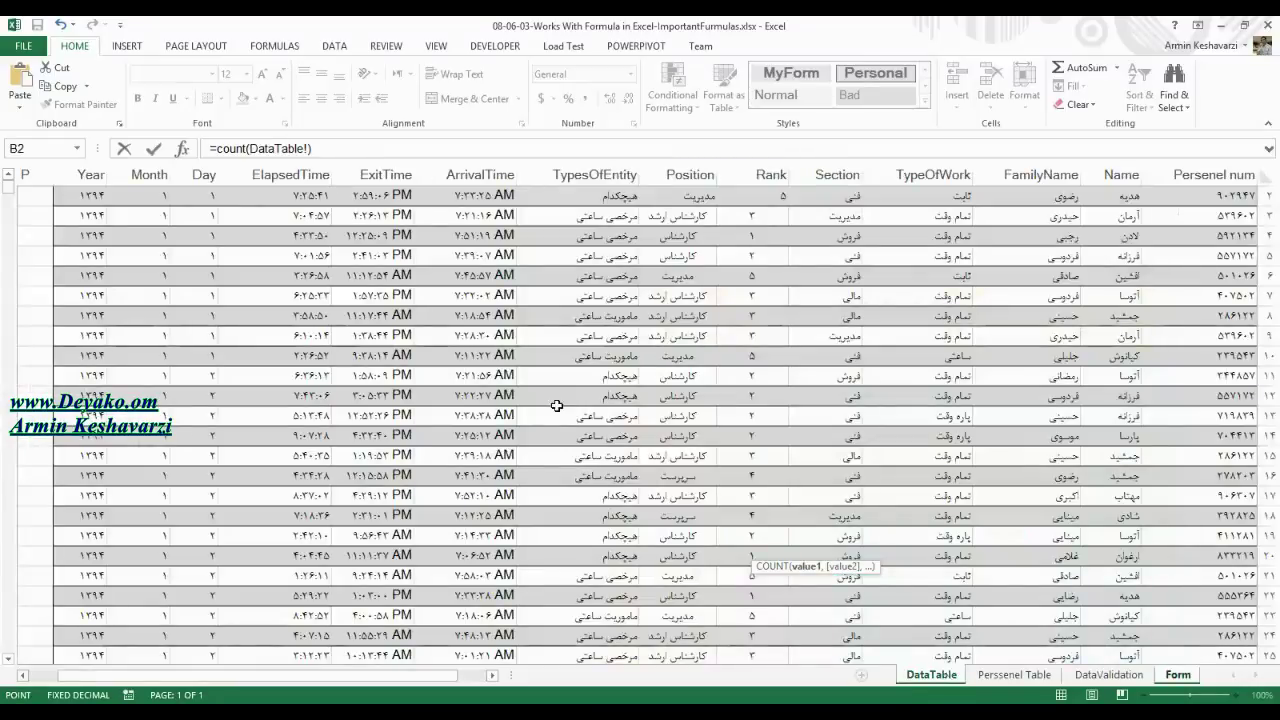
pyautogui.click(88, 170)
pyautogui.press('Return')
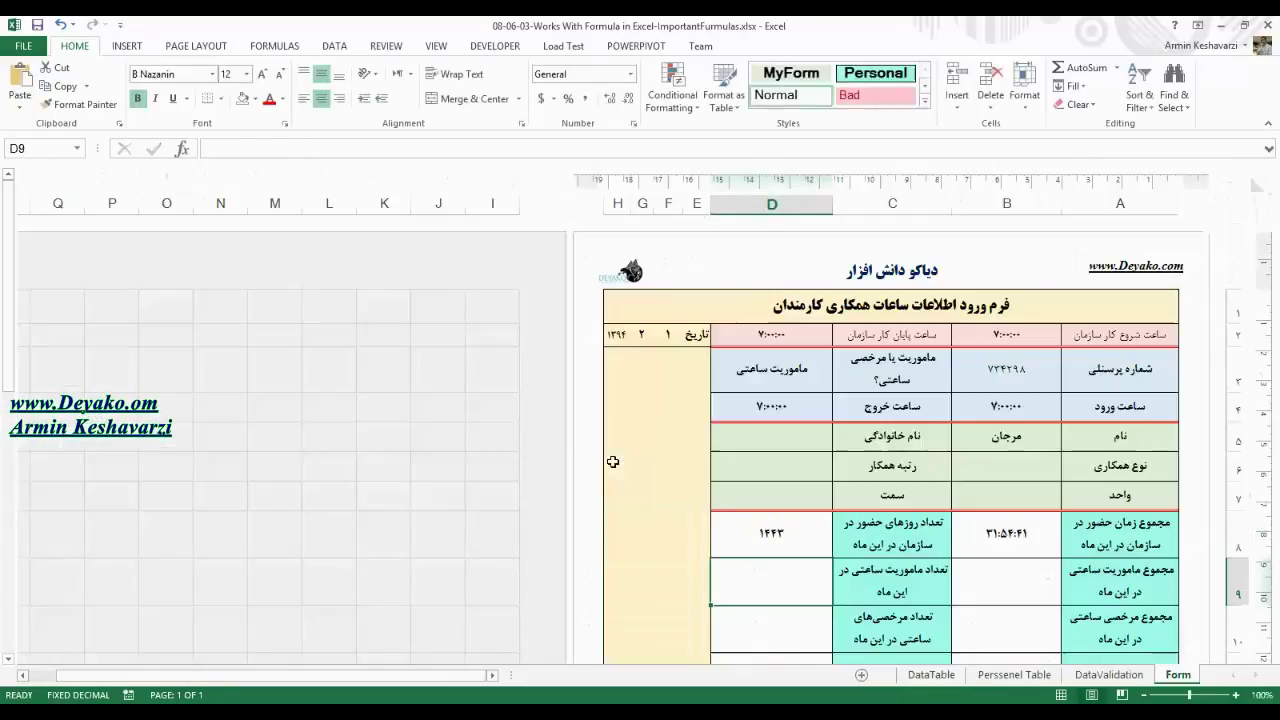
# - Inspect the COUNT formula's arguments in D8 and close them without changes
pyautogui.click(800, 545)
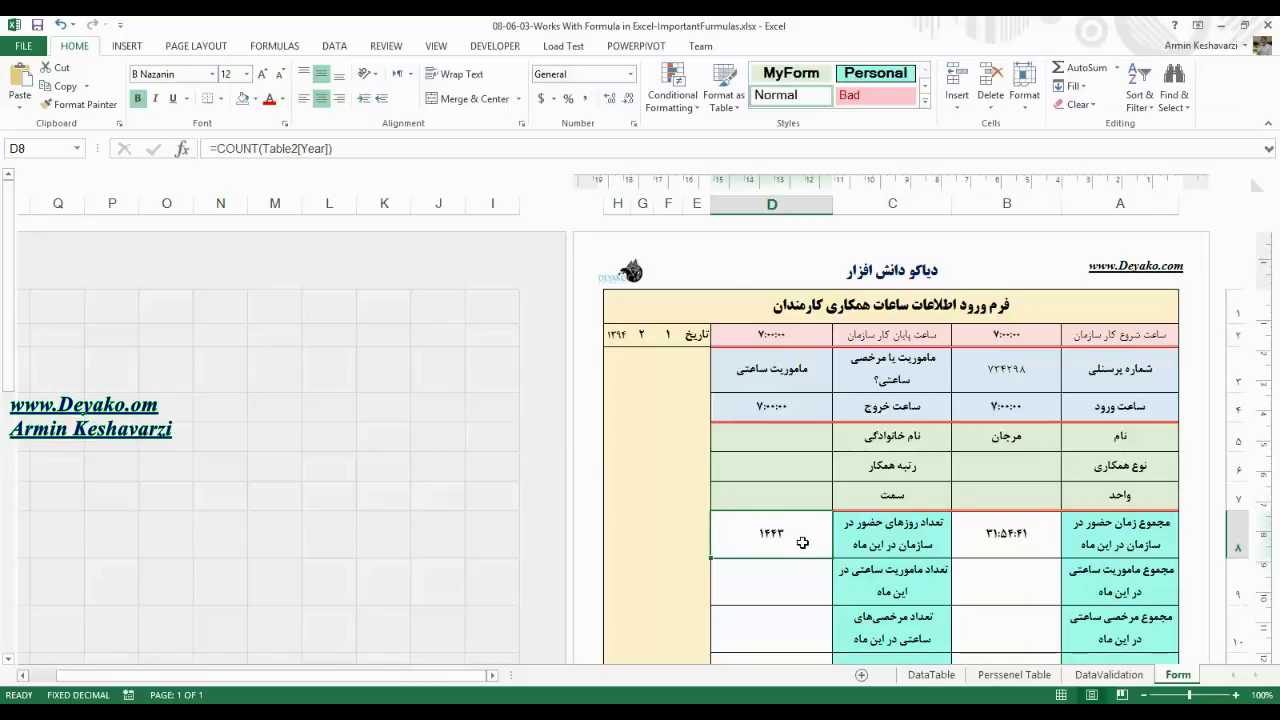
pyautogui.click(262, 148)
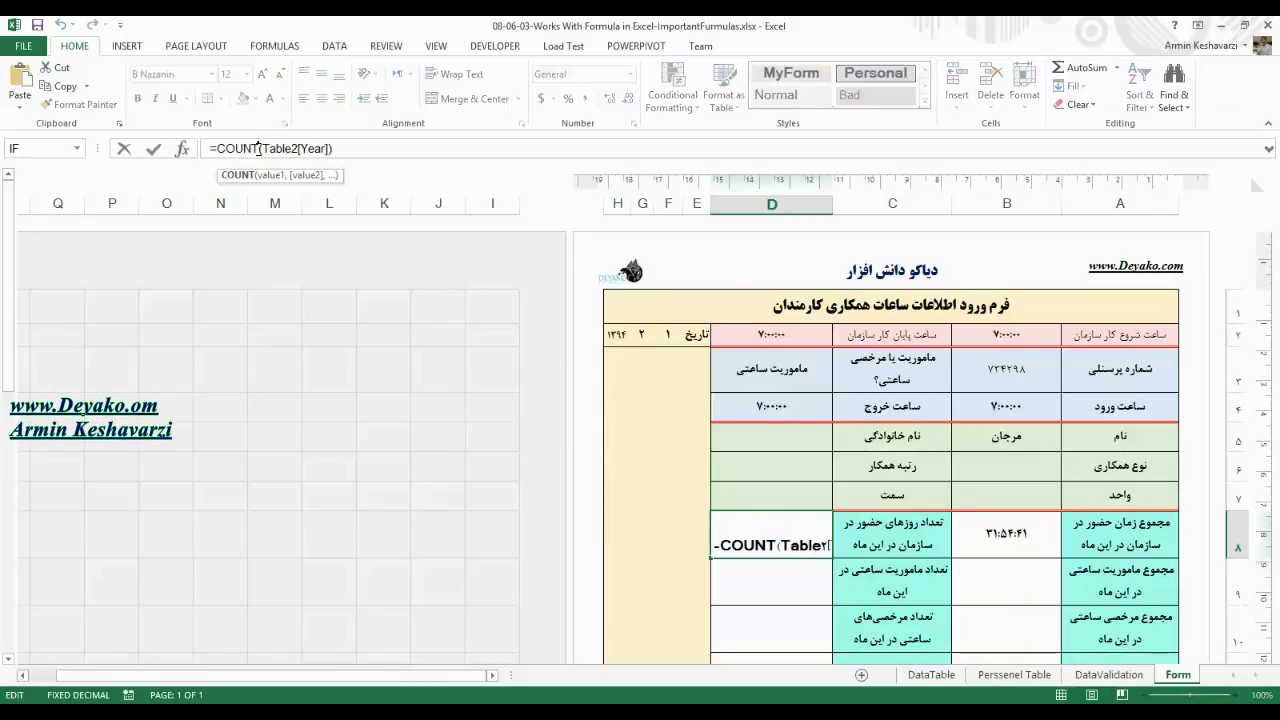
pyautogui.click(184, 149)
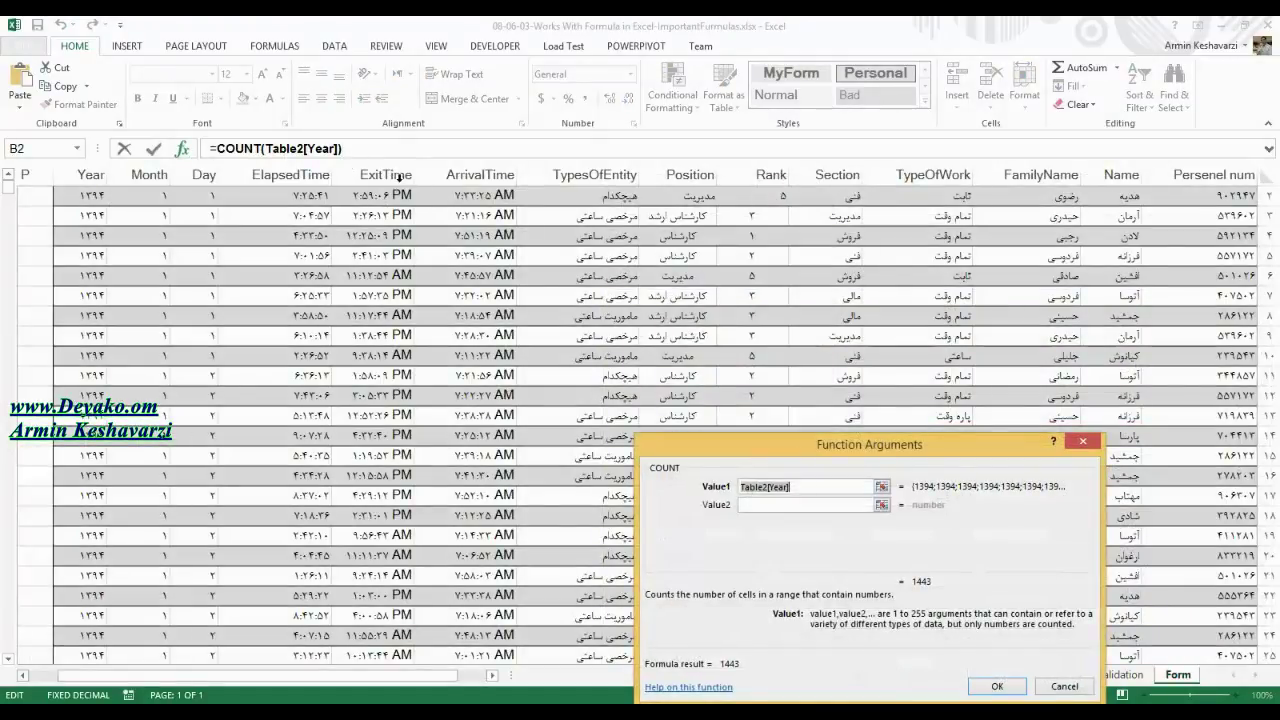
pyautogui.click(1085, 689)
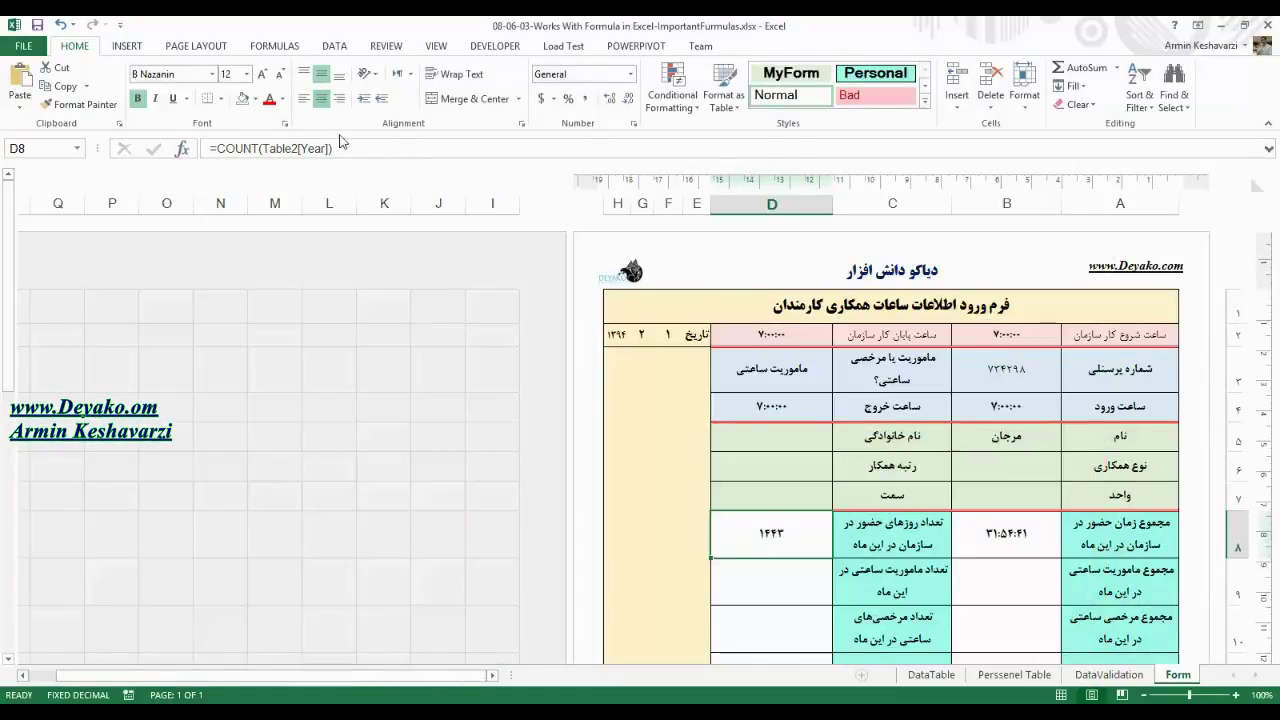
# - Trim D8's formula to the bare COUNT name, read COUNTA's description, then abandon the edit
pyautogui.press('BackSpace')
pyautogui.press('BackSpace')
pyautogui.press('BackSpace')
pyautogui.press('BackSpace')
pyautogui.press('BackSpace')
pyautogui.press('BackSpace')
pyautogui.press('BackSpace')
pyautogui.press('BackSpace')
pyautogui.press('BackSpace')
pyautogui.press('BackSpace')
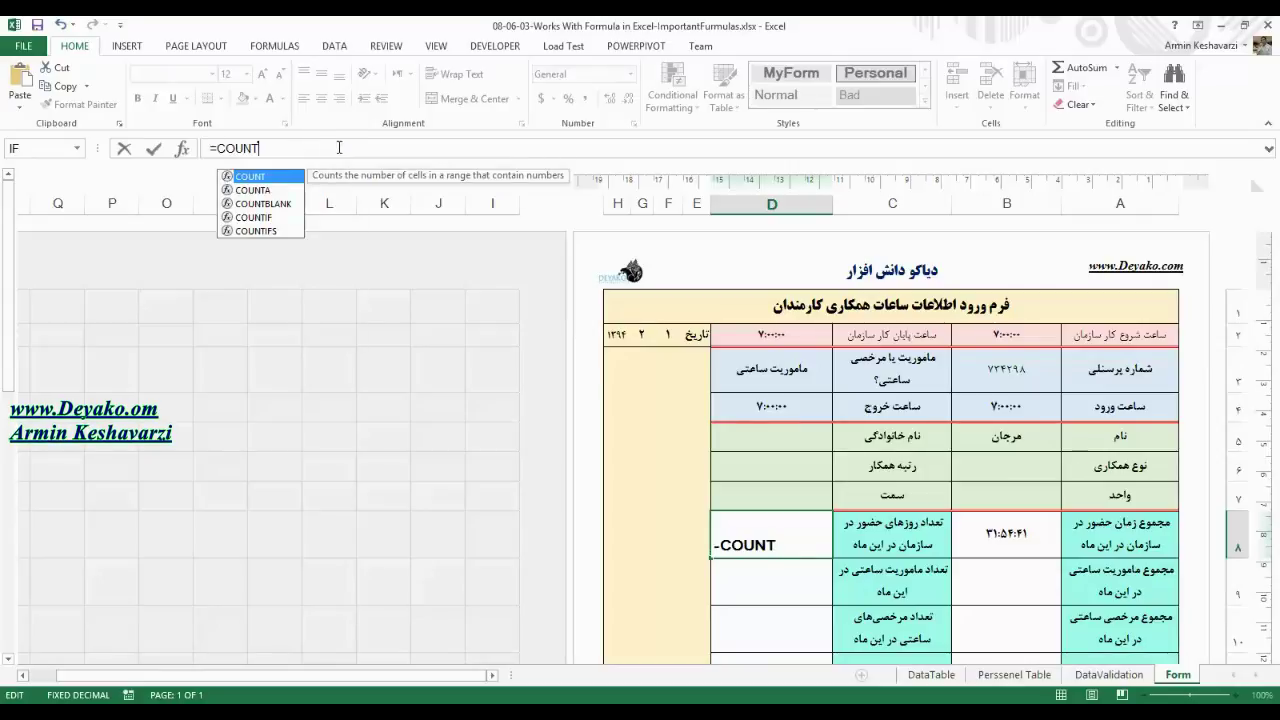
pyautogui.click(287, 204)
pyautogui.click(270, 192)
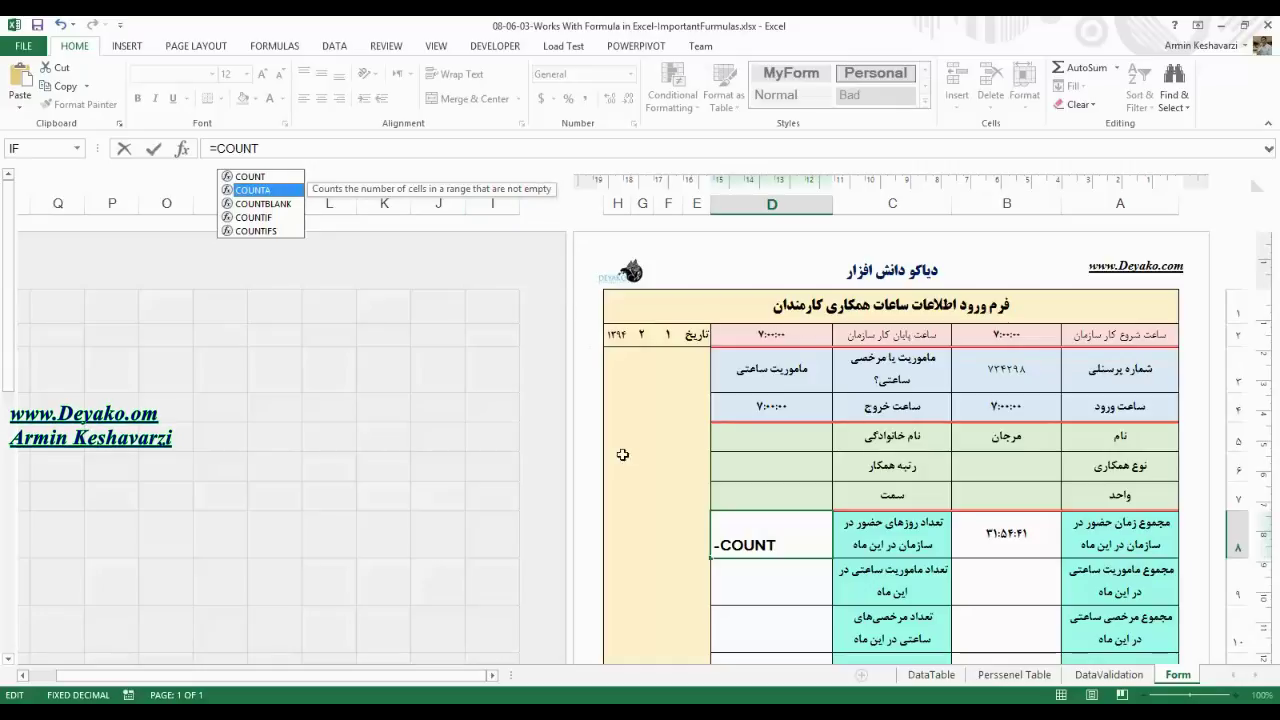
pyautogui.press('Escape')
pyautogui.press('Escape')
# - Enter month 1 in DataTable cell N6, then reopen D8's COUNT formula on the Form sheet
pyautogui.click(918, 674)
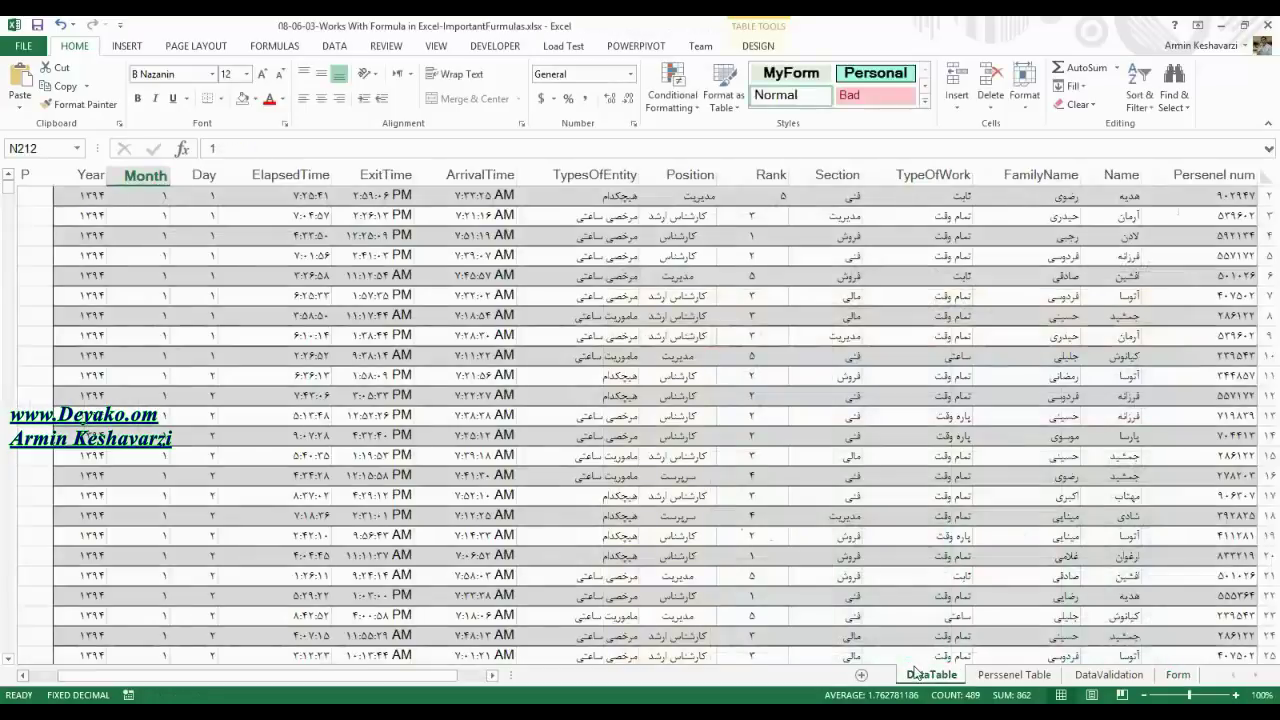
pyautogui.click(156, 170)
pyautogui.click(134, 279)
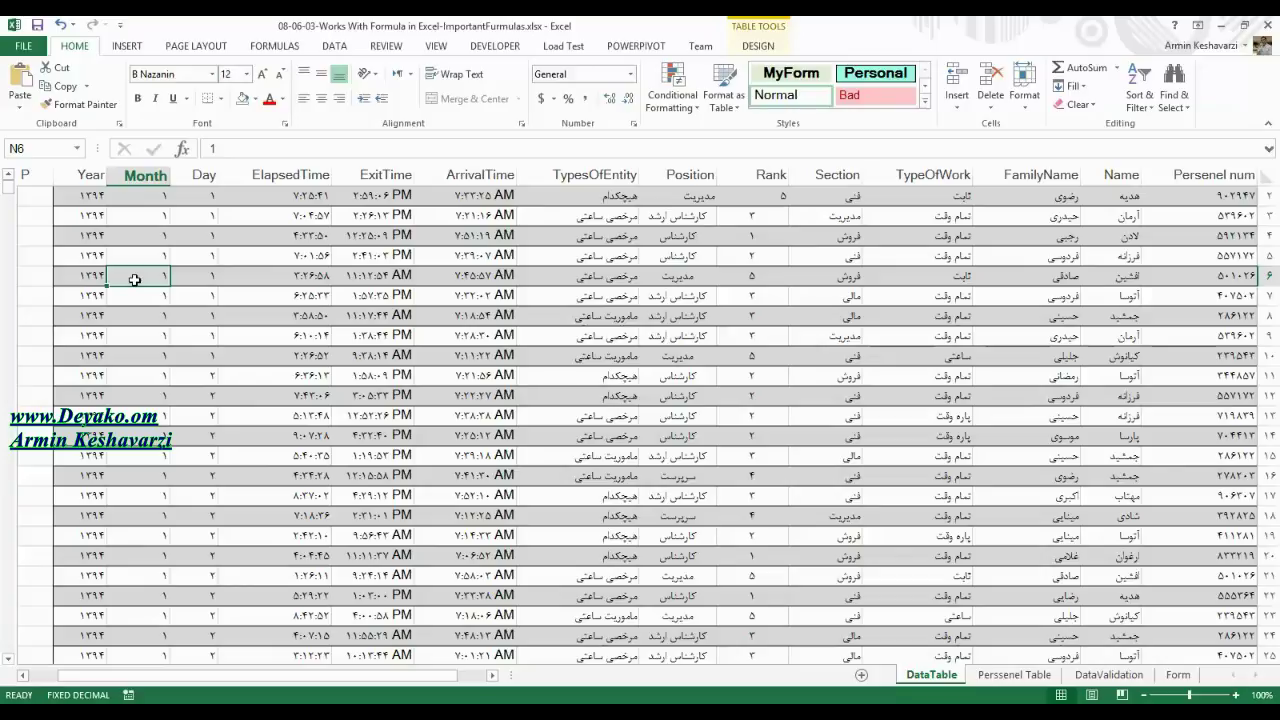
pyautogui.click(133, 352)
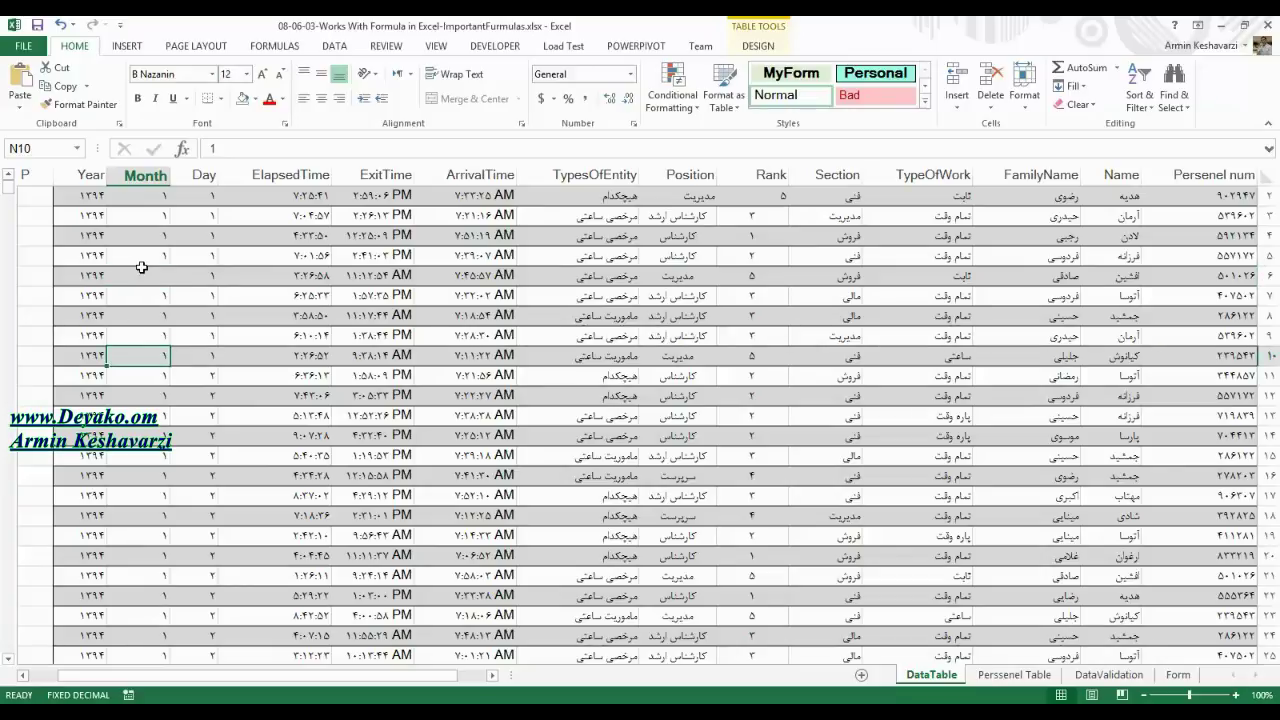
pyautogui.click(137, 278)
pyautogui.write('1')
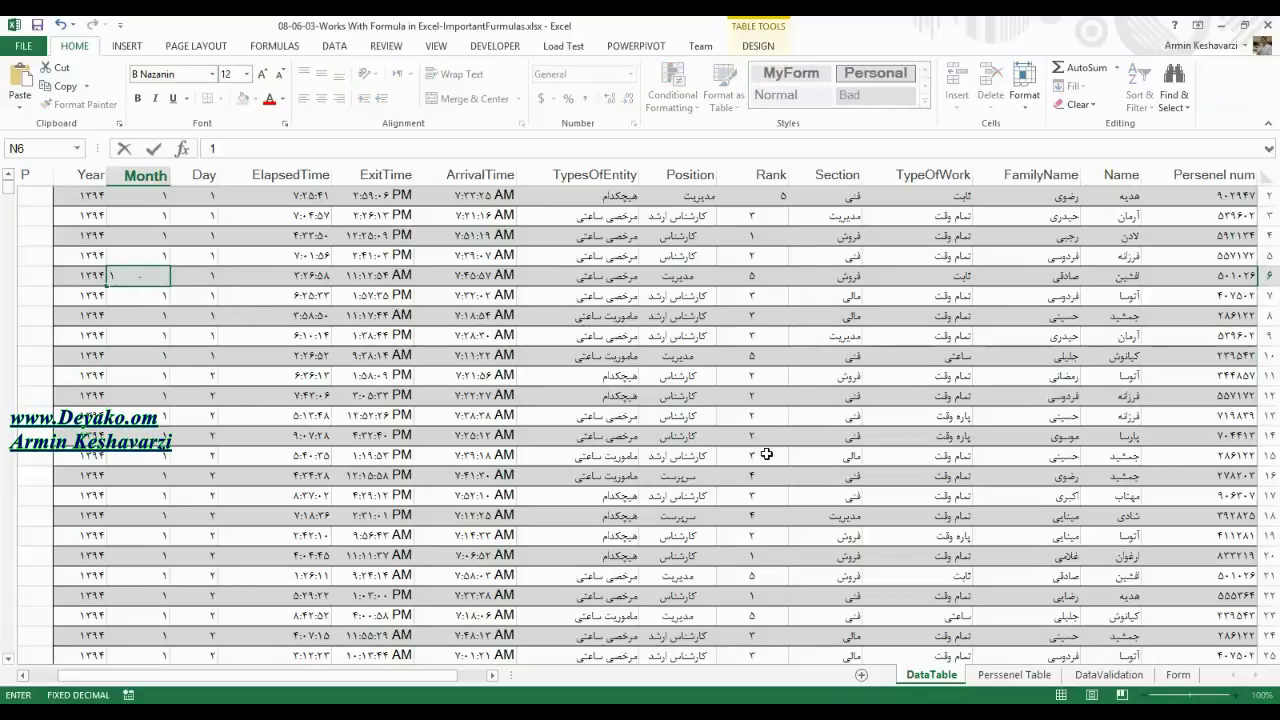
pyautogui.click(766, 454)
pyautogui.click(1012, 674)
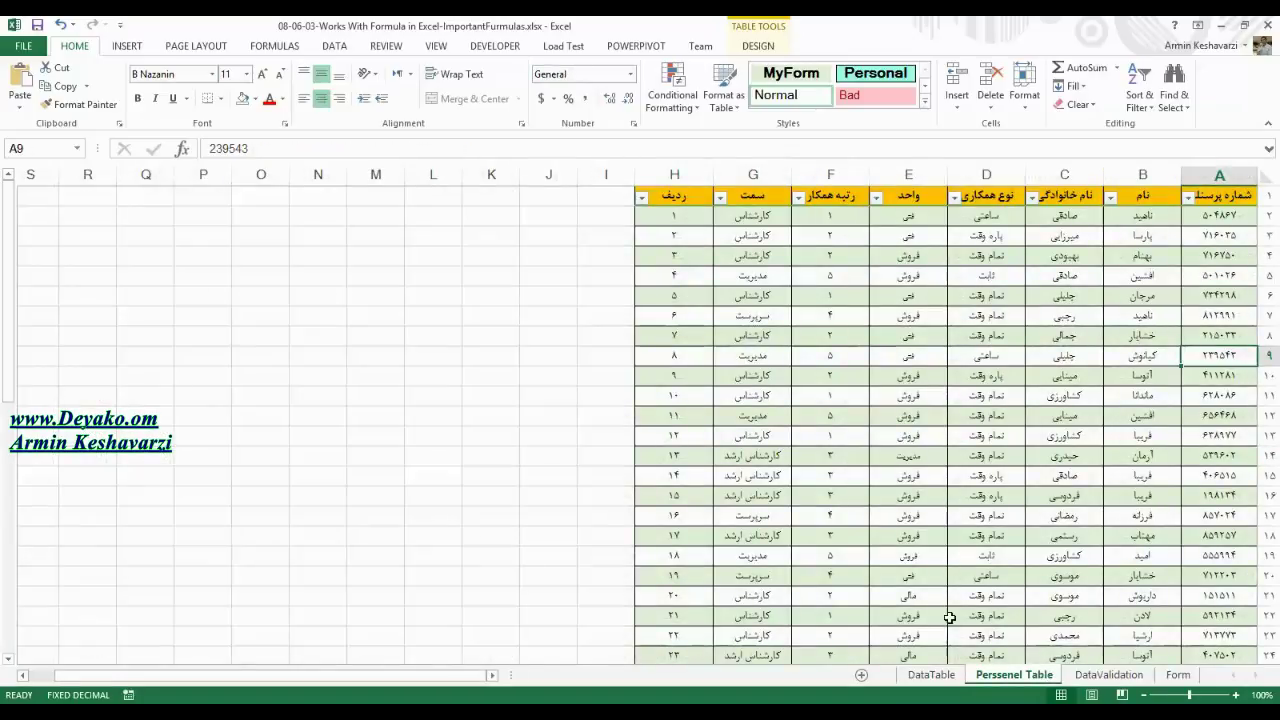
pyautogui.click(1178, 674)
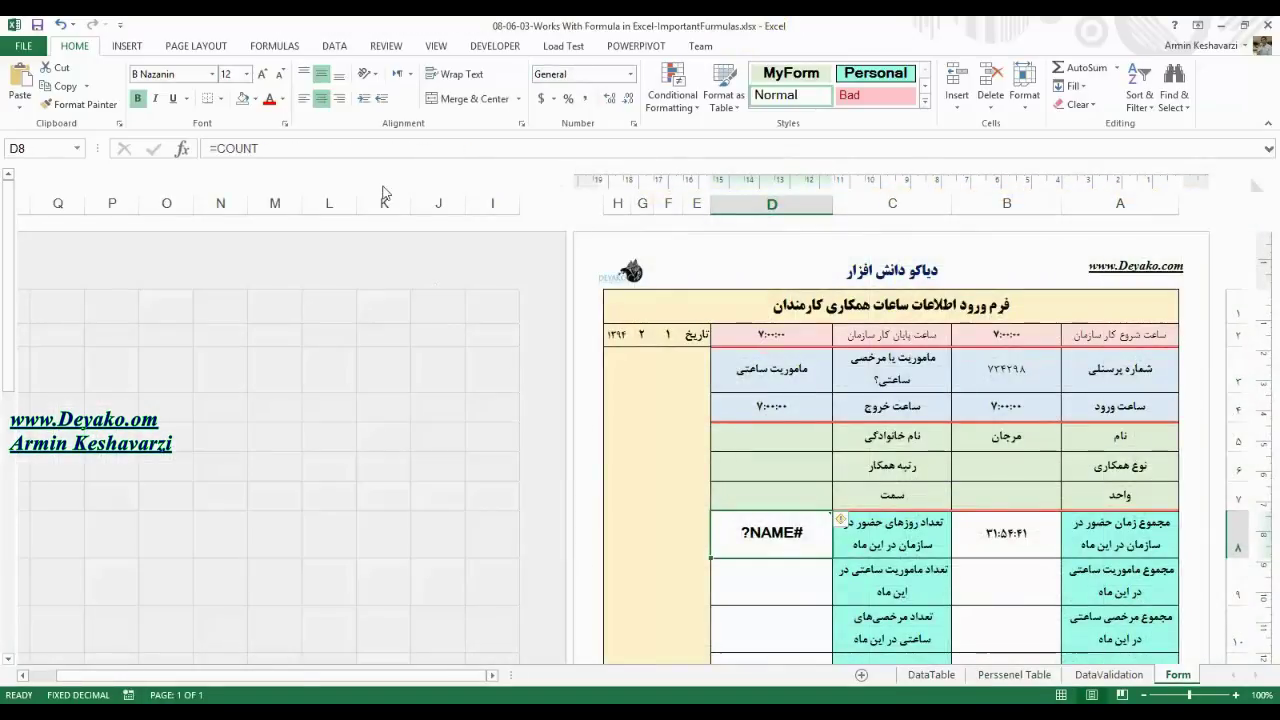
pyautogui.click(268, 149)
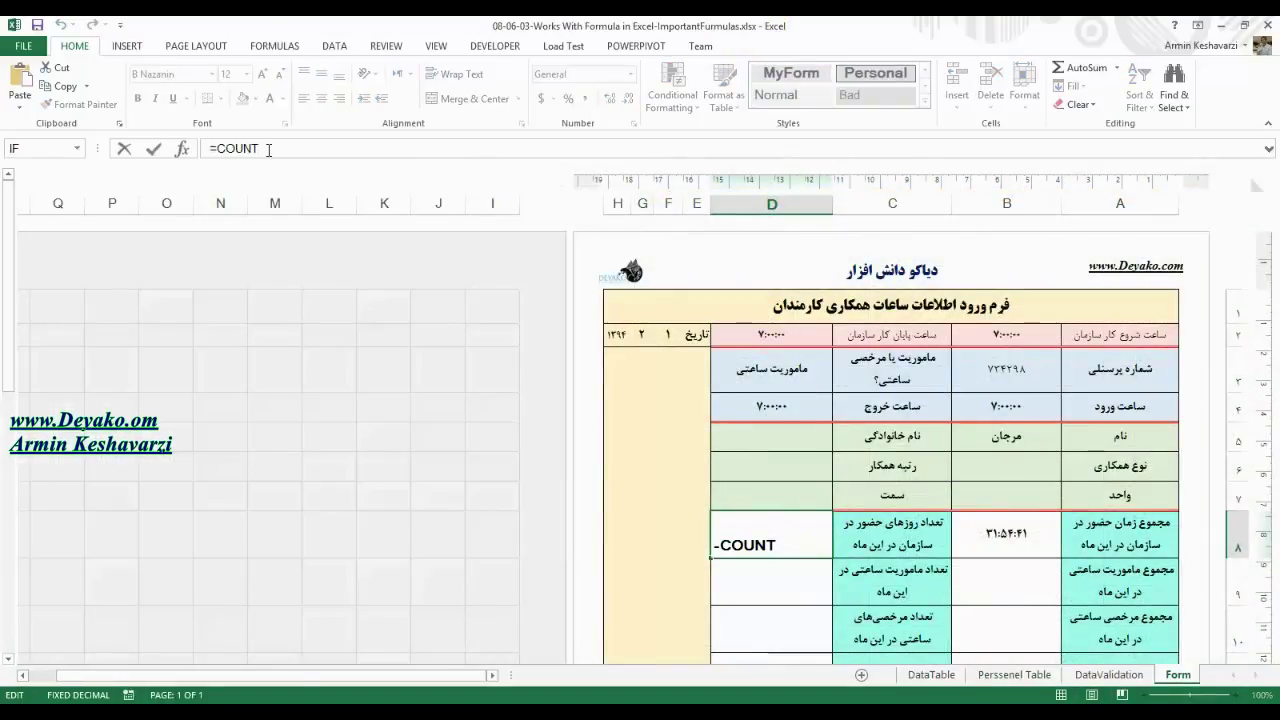
# - Swap D8's function for COUNTIF after previewing COUNTBLANK, and bring up its arguments
pyautogui.press('BackSpace')
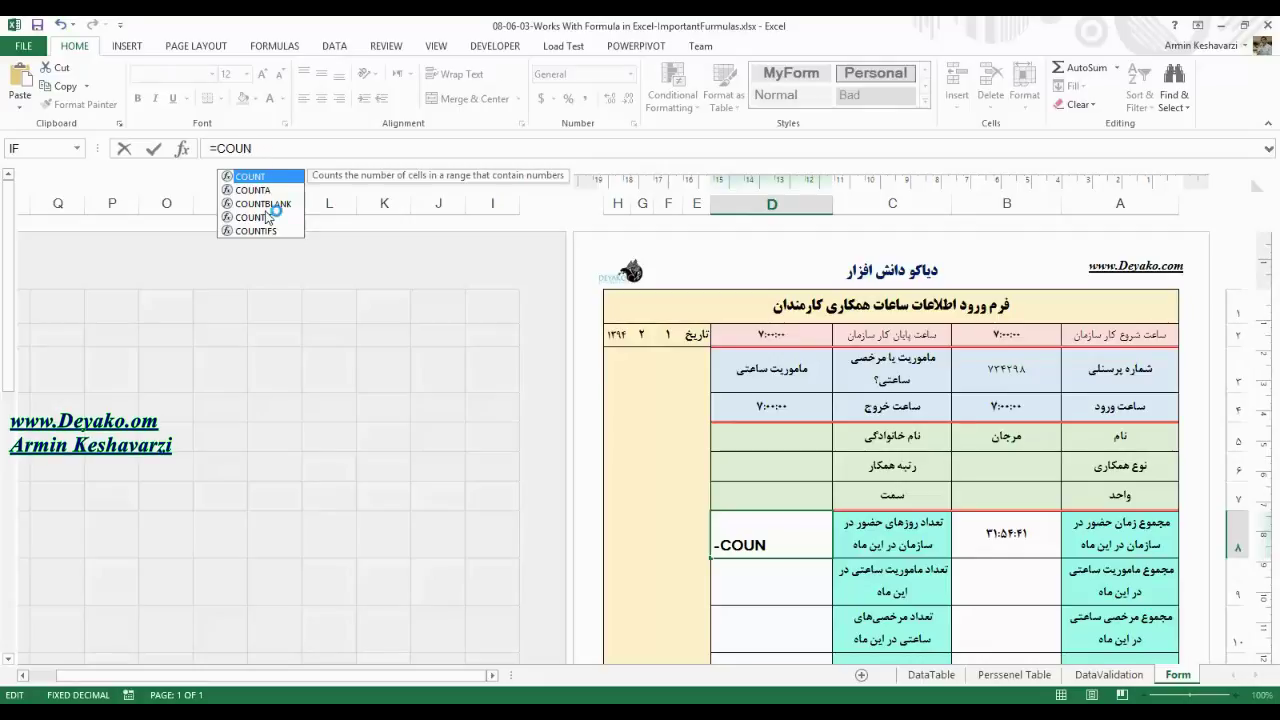
pyautogui.click(290, 205)
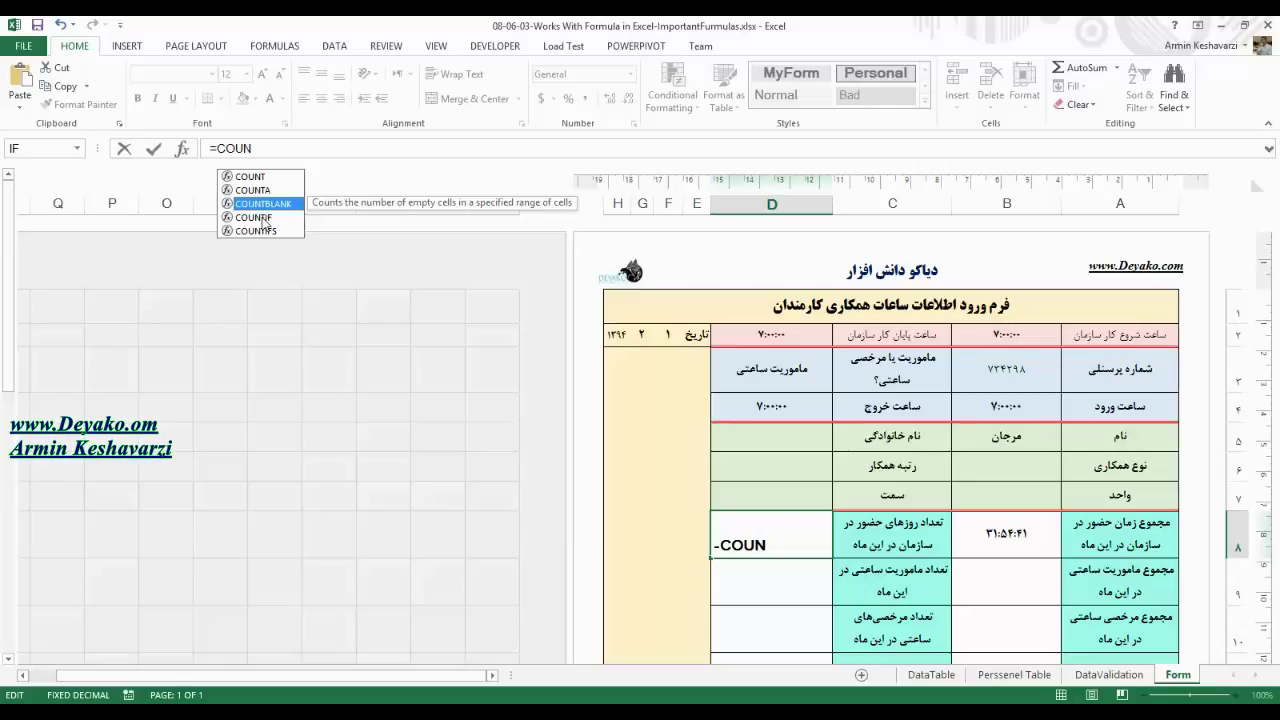
pyautogui.click(262, 221)
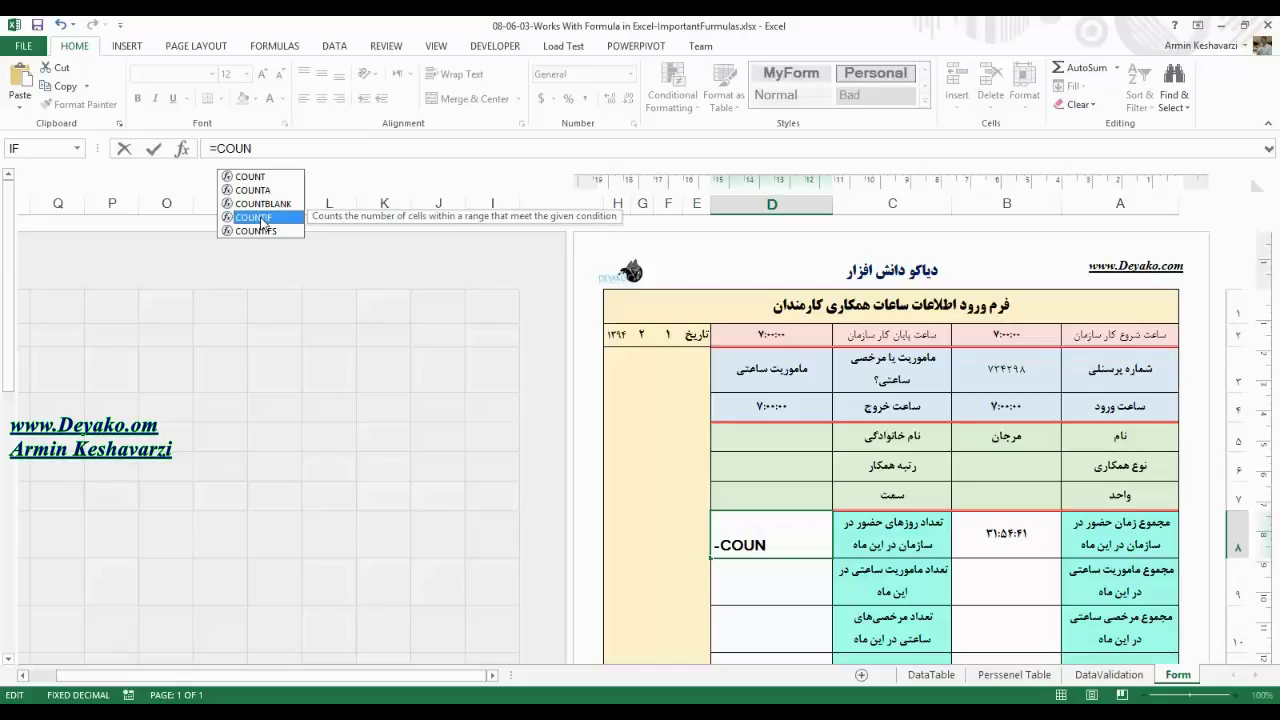
pyautogui.doubleClick(262, 218)
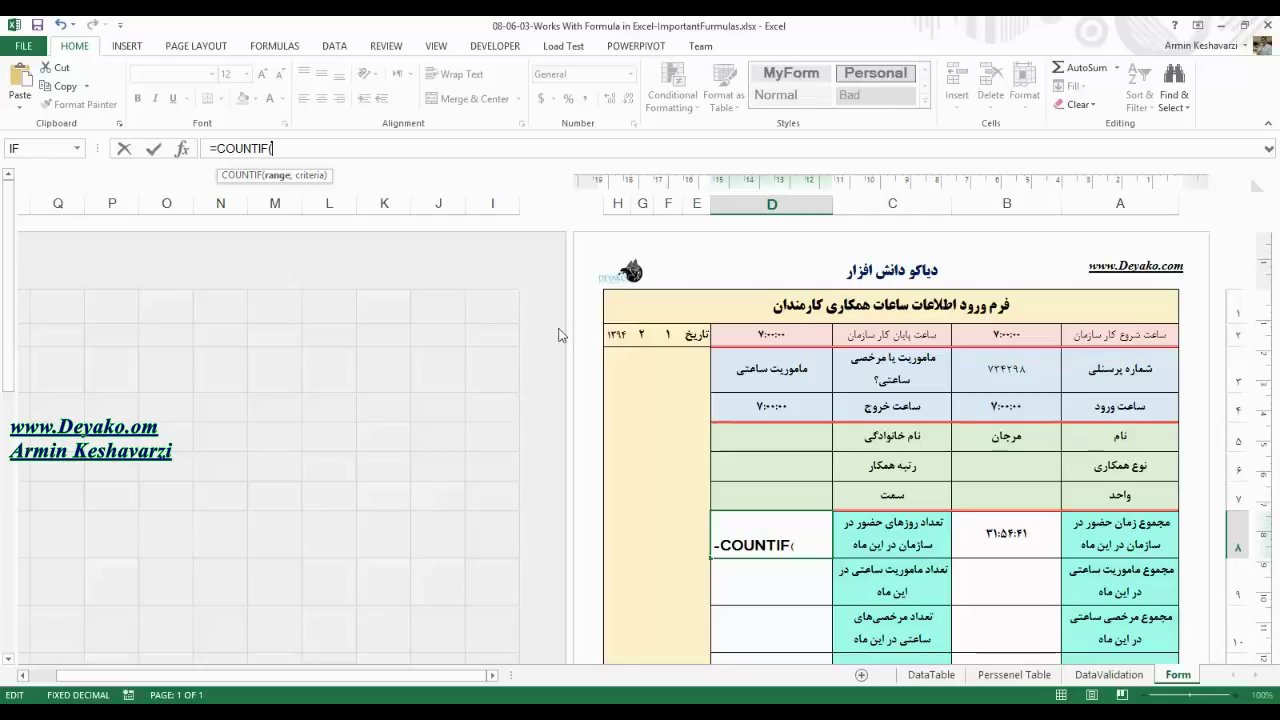
pyautogui.click(182, 150)
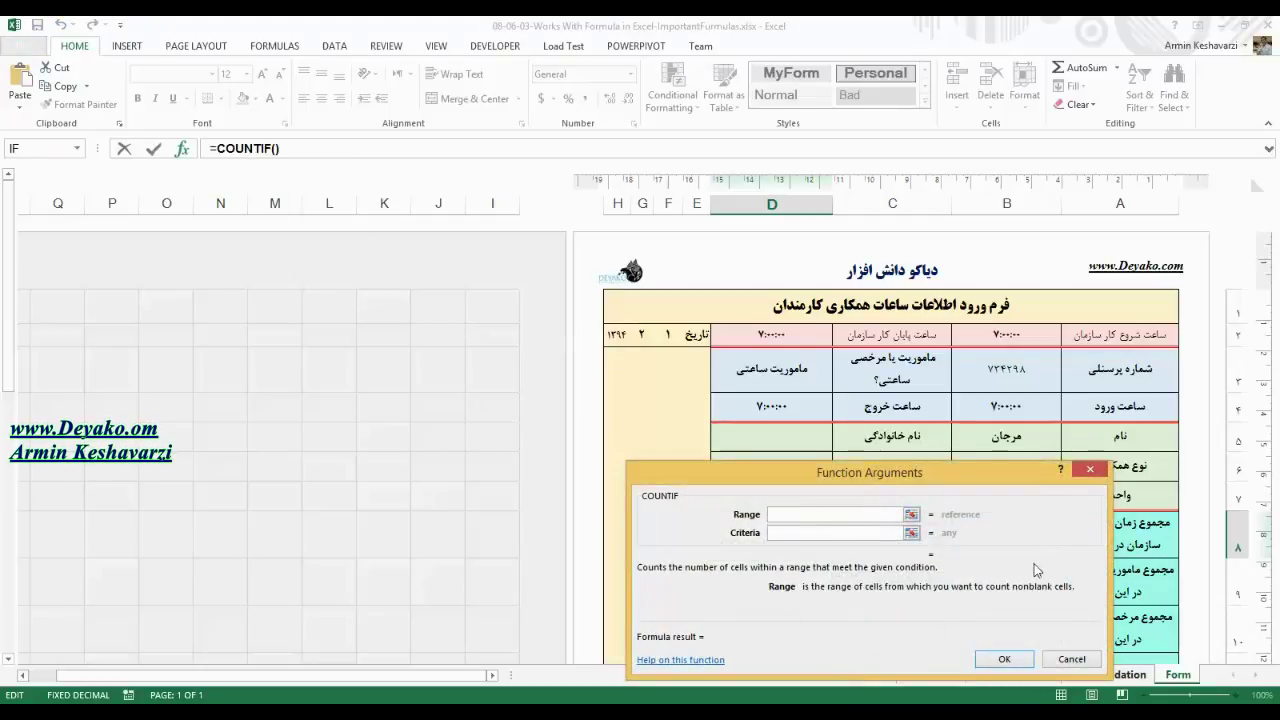
# - Set the COUNTIF range to the DataTable row column
pyautogui.moveTo(919, 470); pyautogui.dragTo(580, 416)
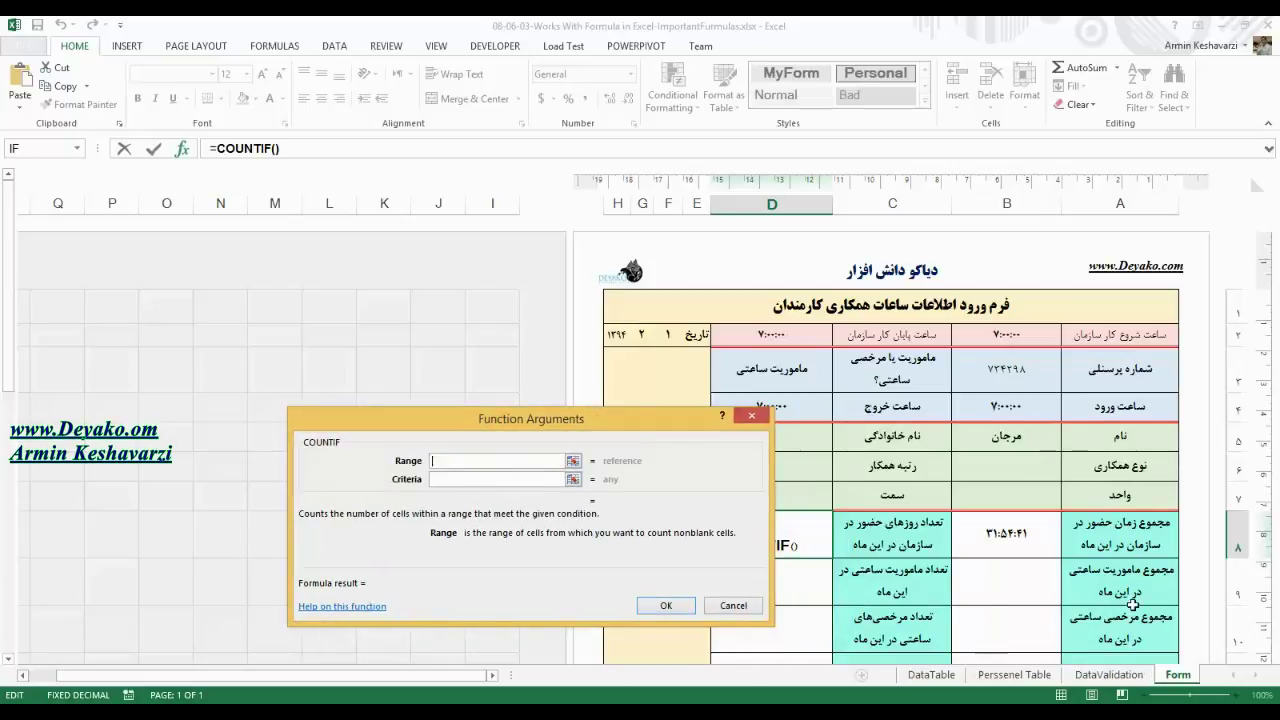
pyautogui.click(932, 675)
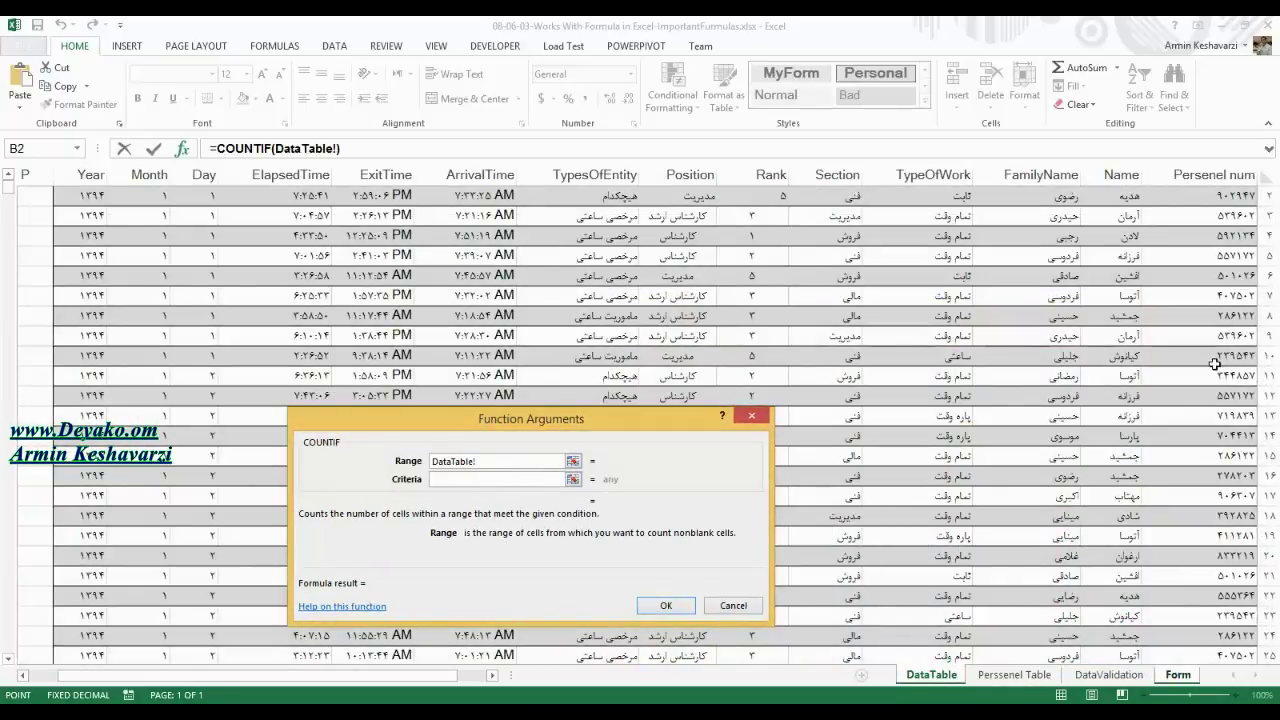
pyautogui.moveTo(124, 676); pyautogui.dragTo(154, 676)
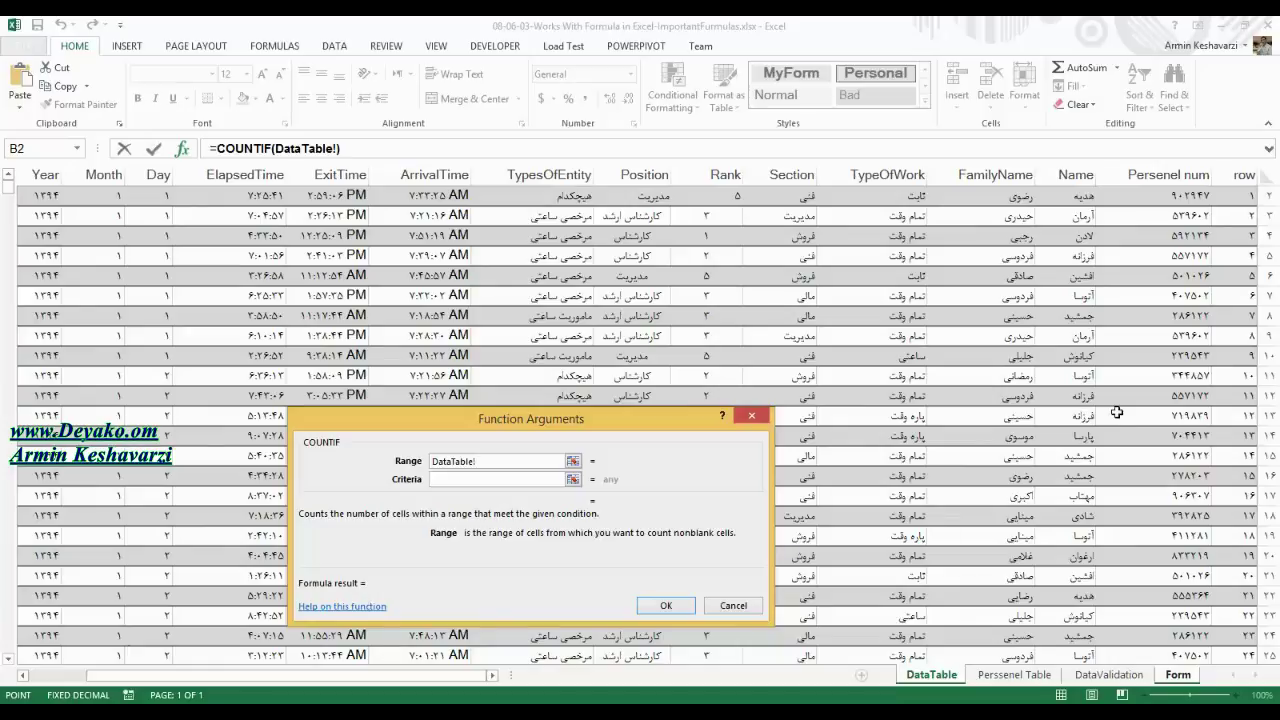
pyautogui.click(1221, 189)
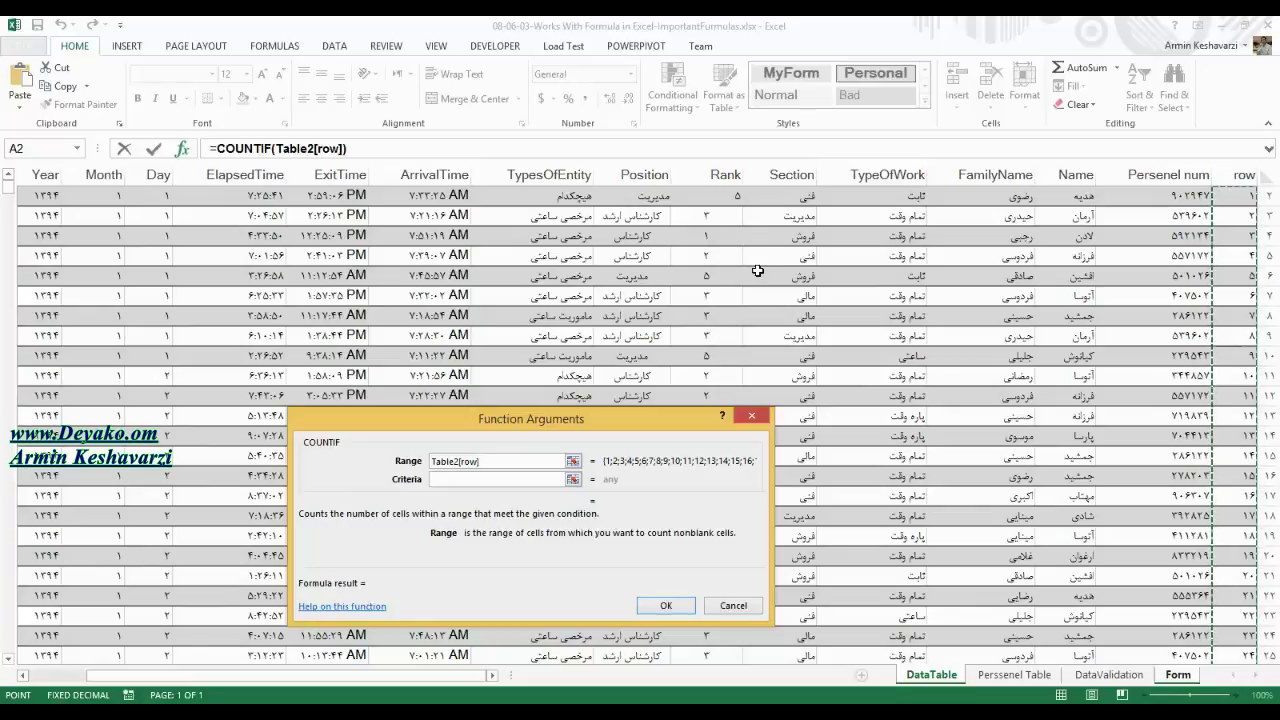
pyautogui.click(469, 477)
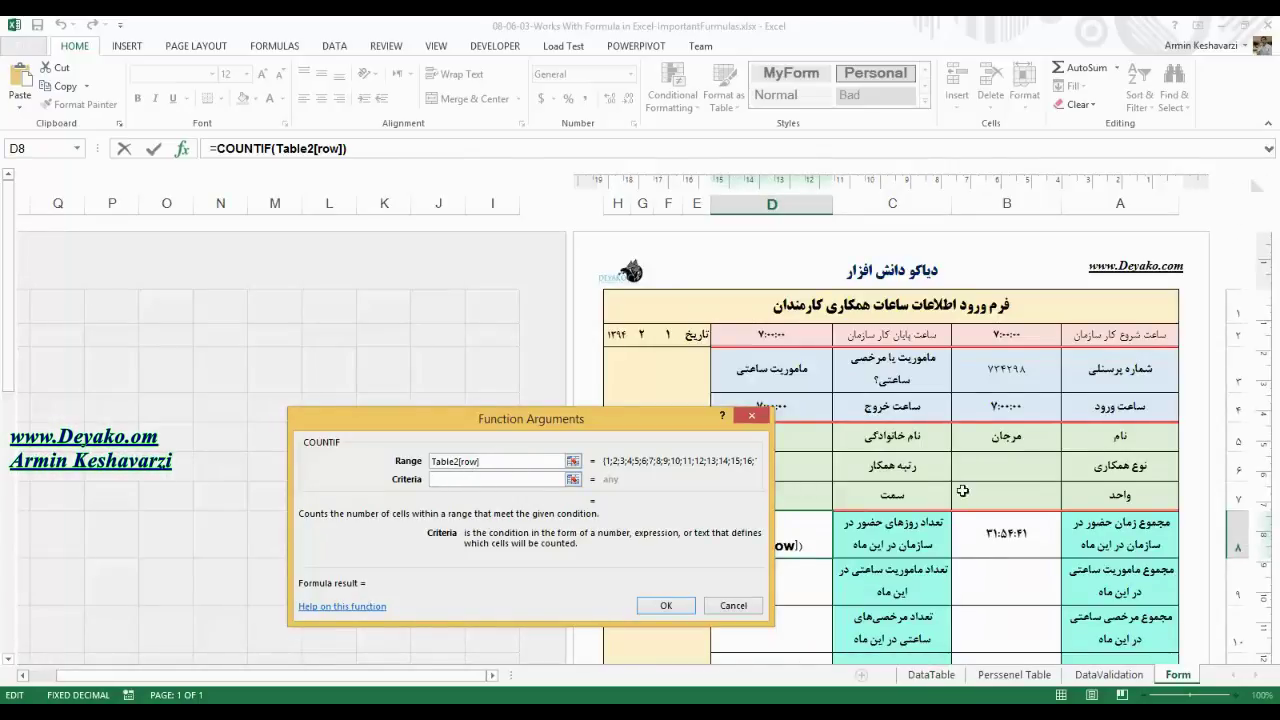
# - Replace the range with Table2[Persenel num], use B3 as criteria, and confirm, giving 22
pyautogui.click(482, 460)
pyautogui.moveTo(482, 460); pyautogui.dragTo(422, 458)
pyautogui.press('BackSpace')
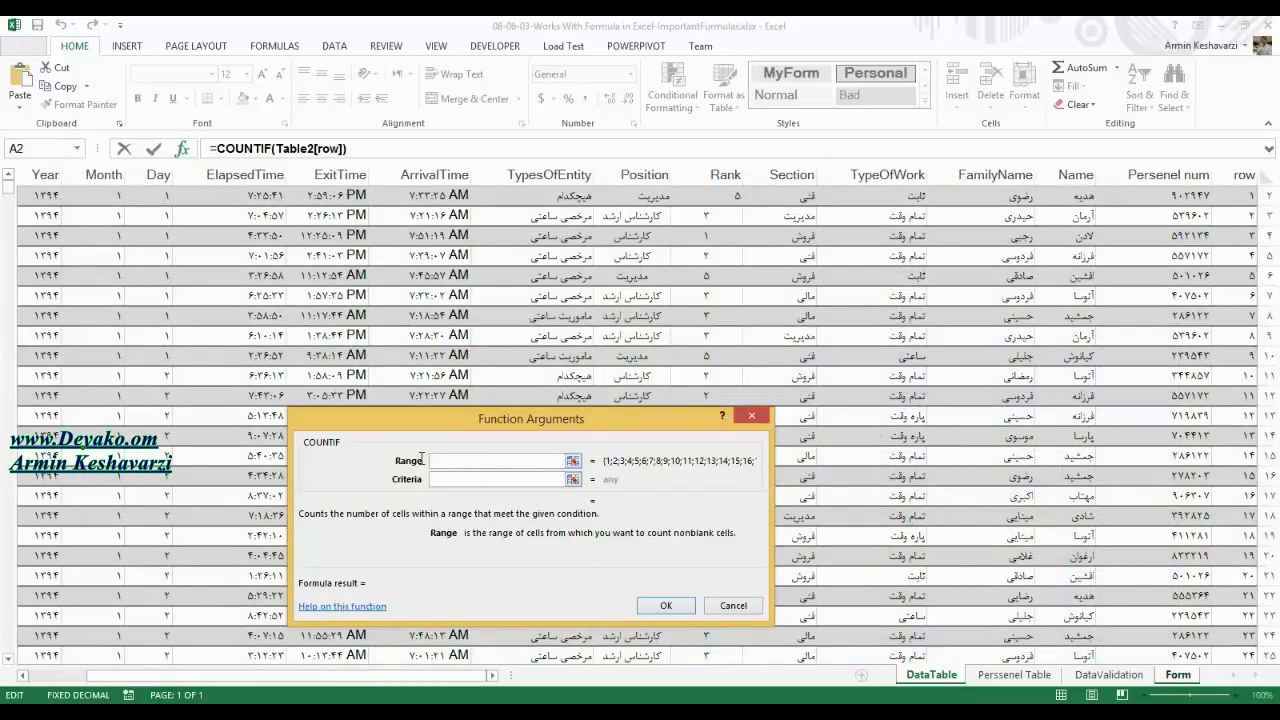
pyautogui.press('BackSpace')
pyautogui.click(1160, 168)
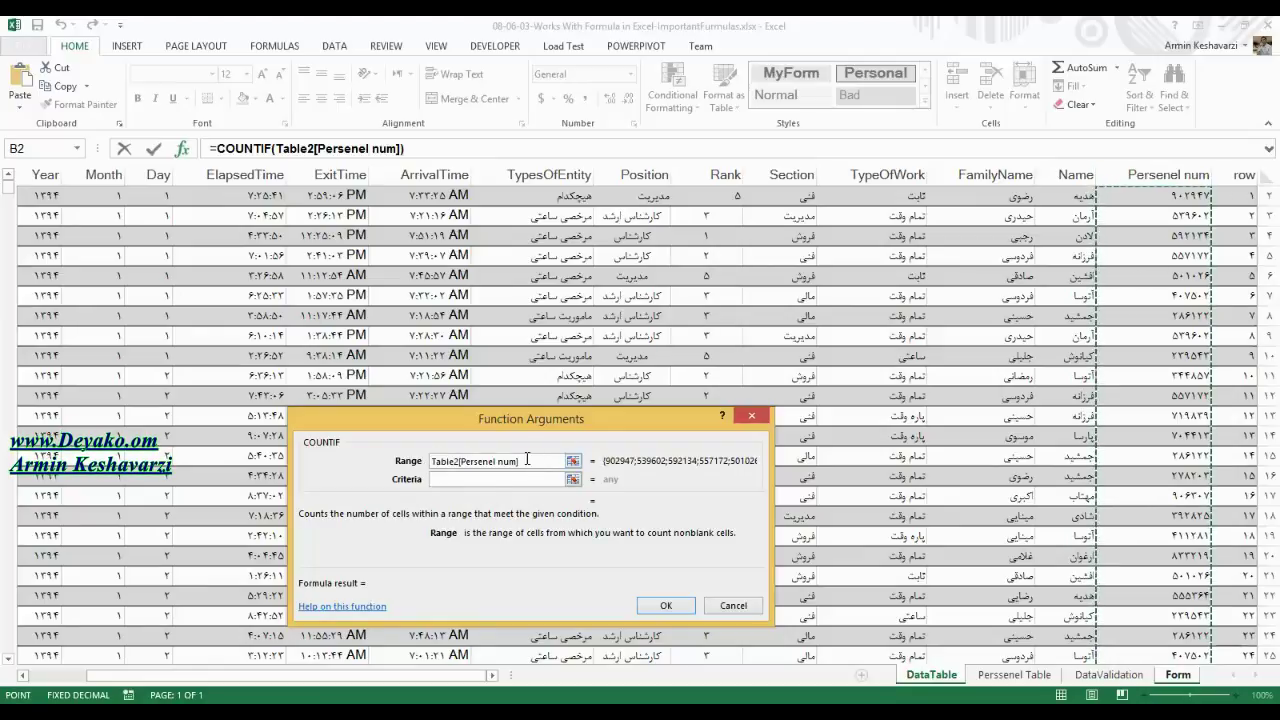
pyautogui.press('Tab')
pyautogui.click(1005, 370)
pyautogui.click(666, 605)
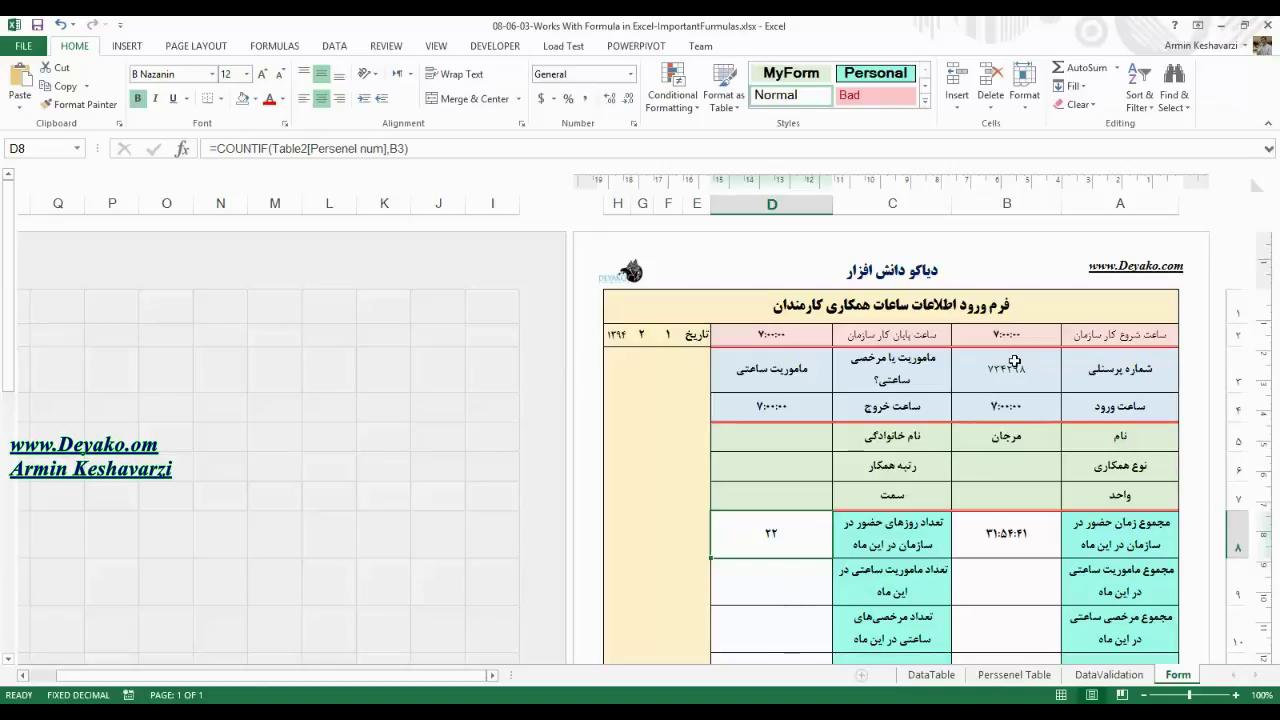
# - Change D8's function to COUNTIFS and bring up its argument entry
pyautogui.click(407, 149)
pyautogui.moveTo(424, 148); pyautogui.dragTo(269, 149)
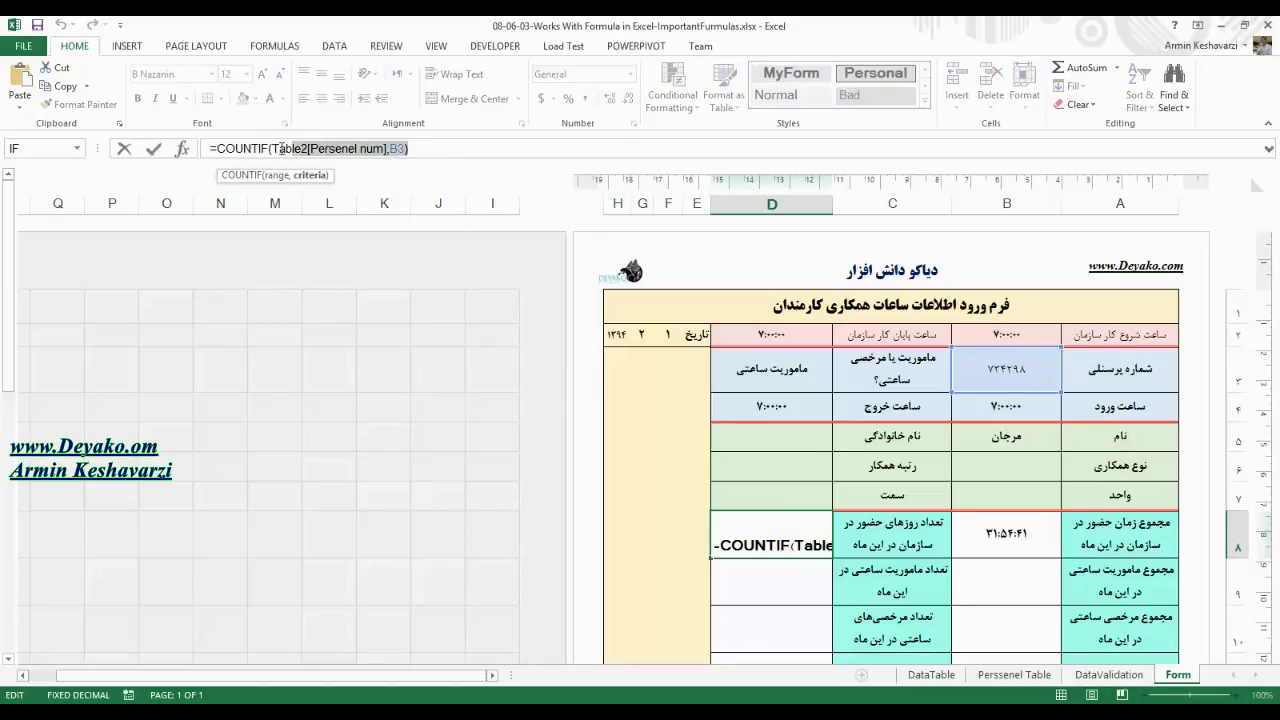
pyautogui.write('s')
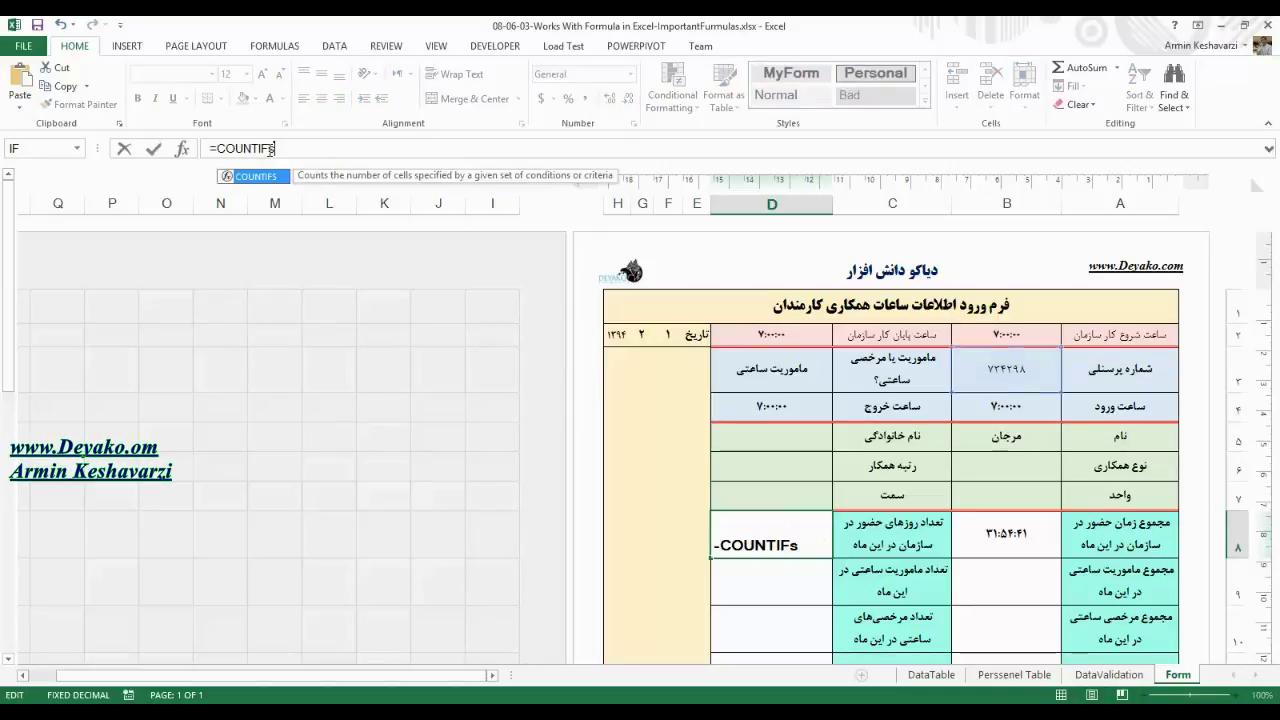
pyautogui.write('(')
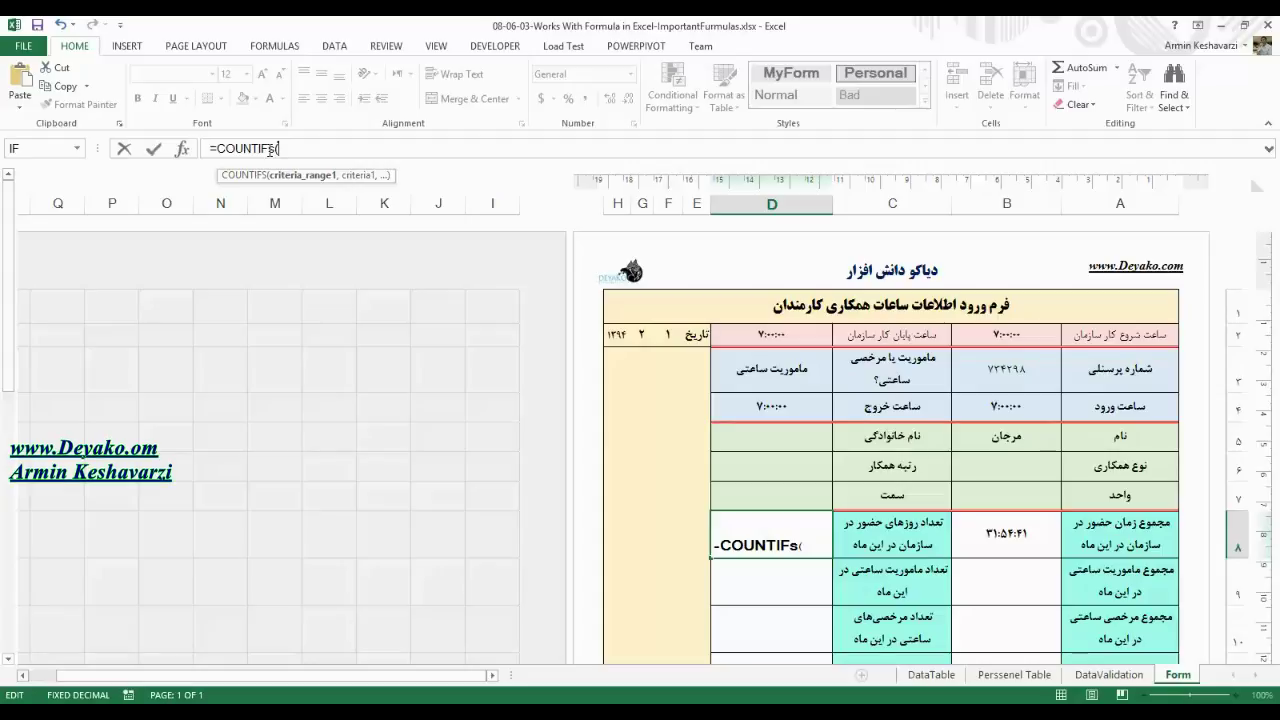
pyautogui.click(182, 149)
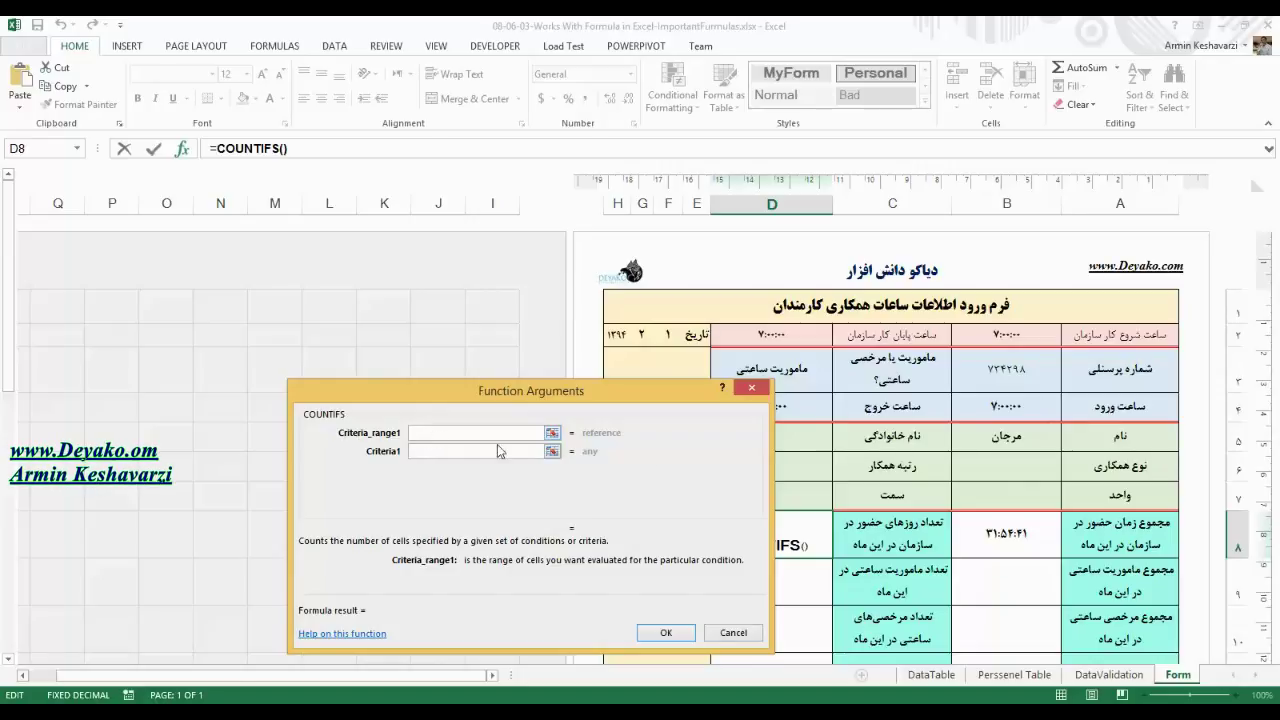
# - Add criteria pairs Table2[Persenel num] matching B3 and Table2[Year] matching H2
pyautogui.click(931, 675)
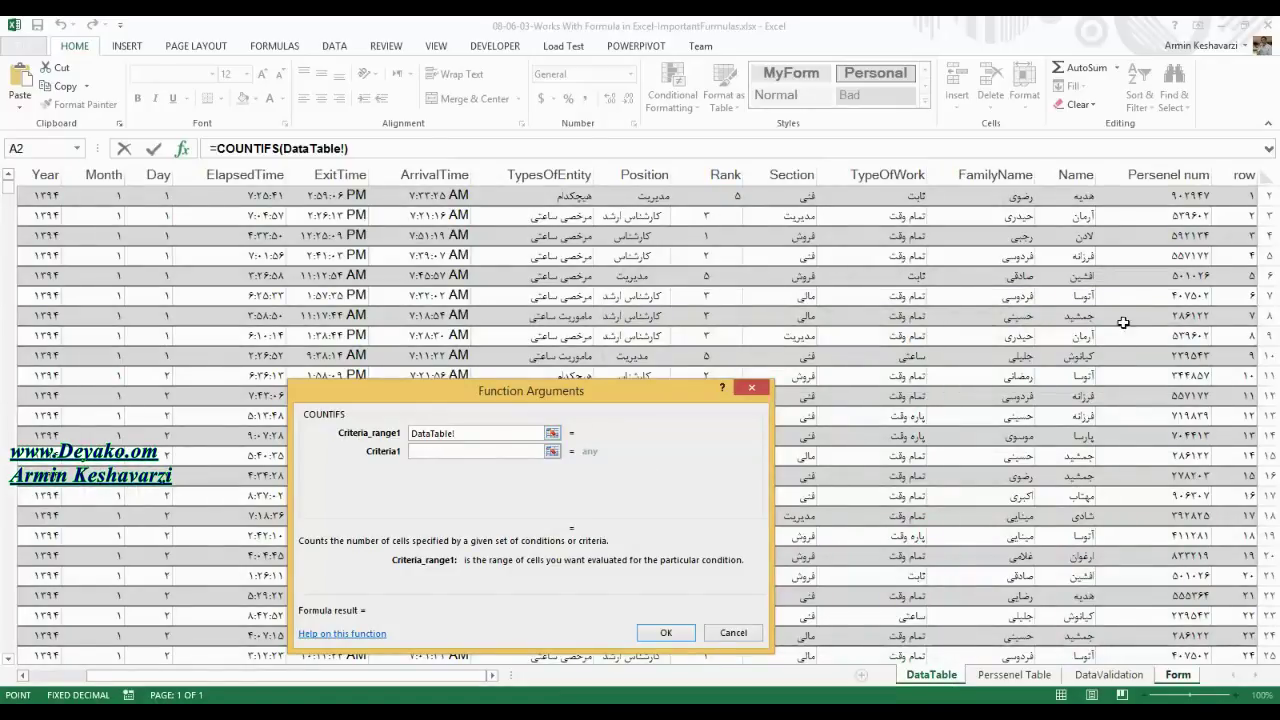
pyautogui.scroll(1, 5, 179)
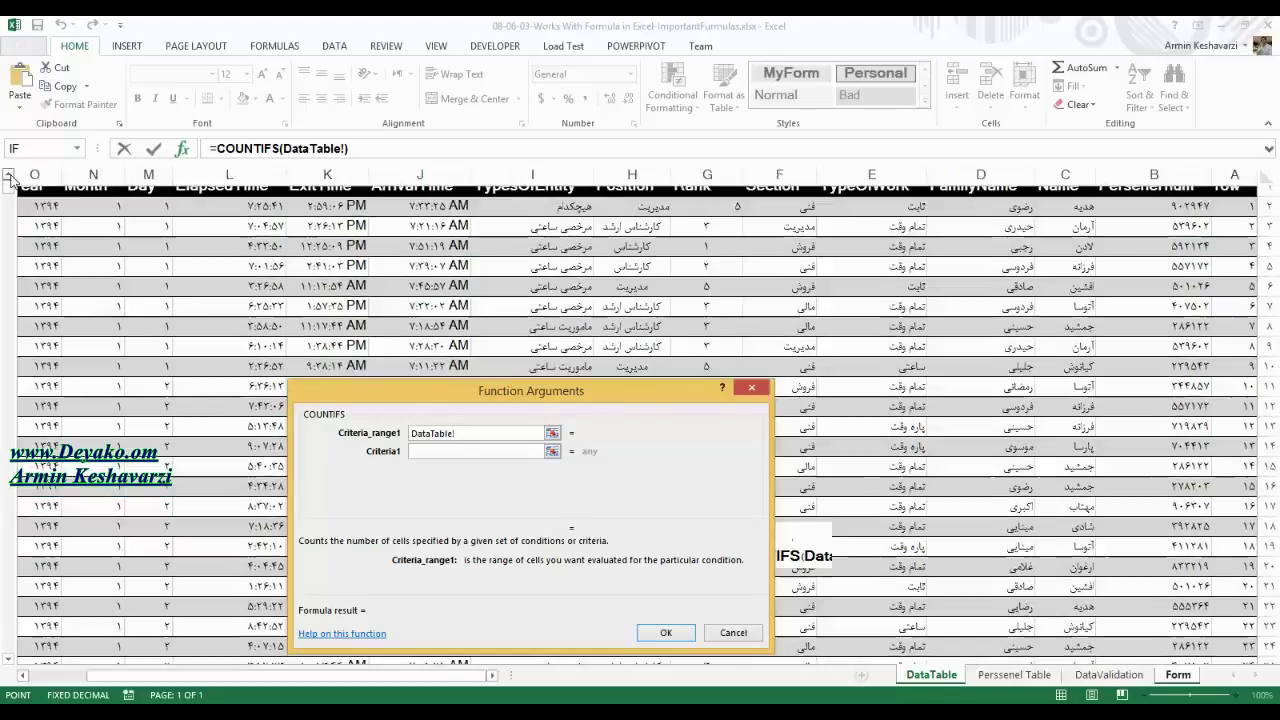
pyautogui.click(1180, 194)
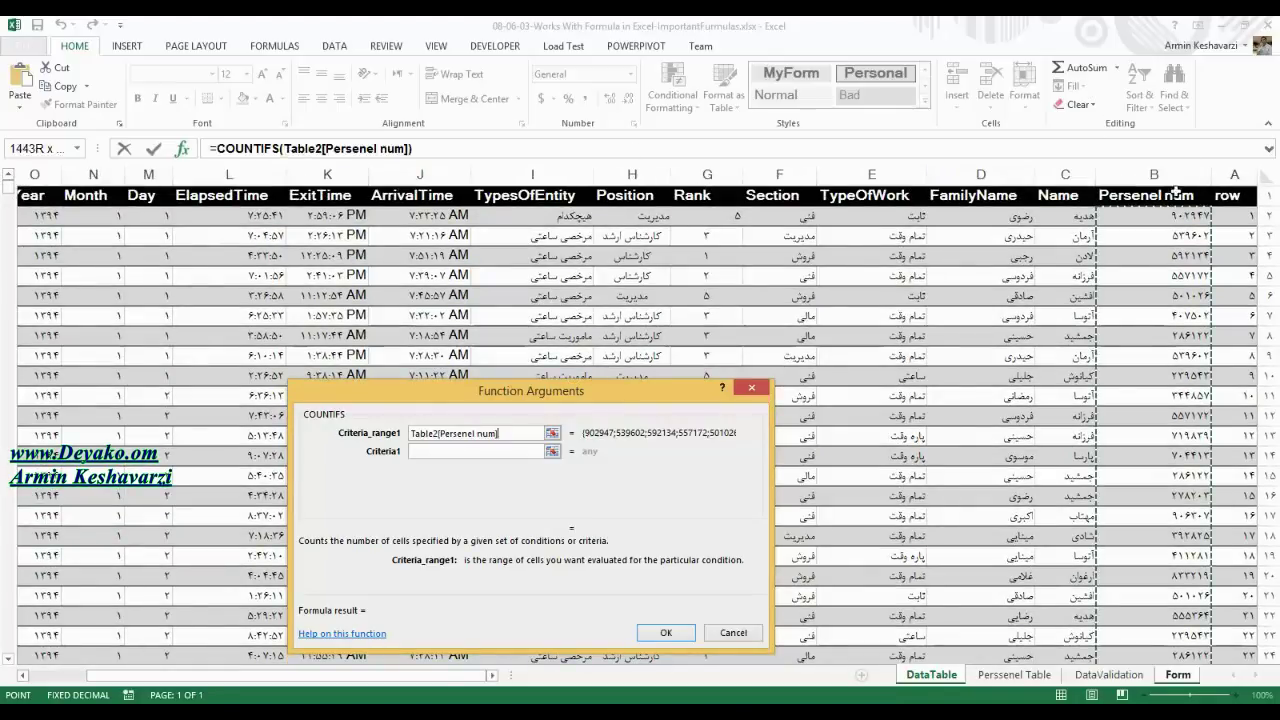
pyautogui.click(476, 452)
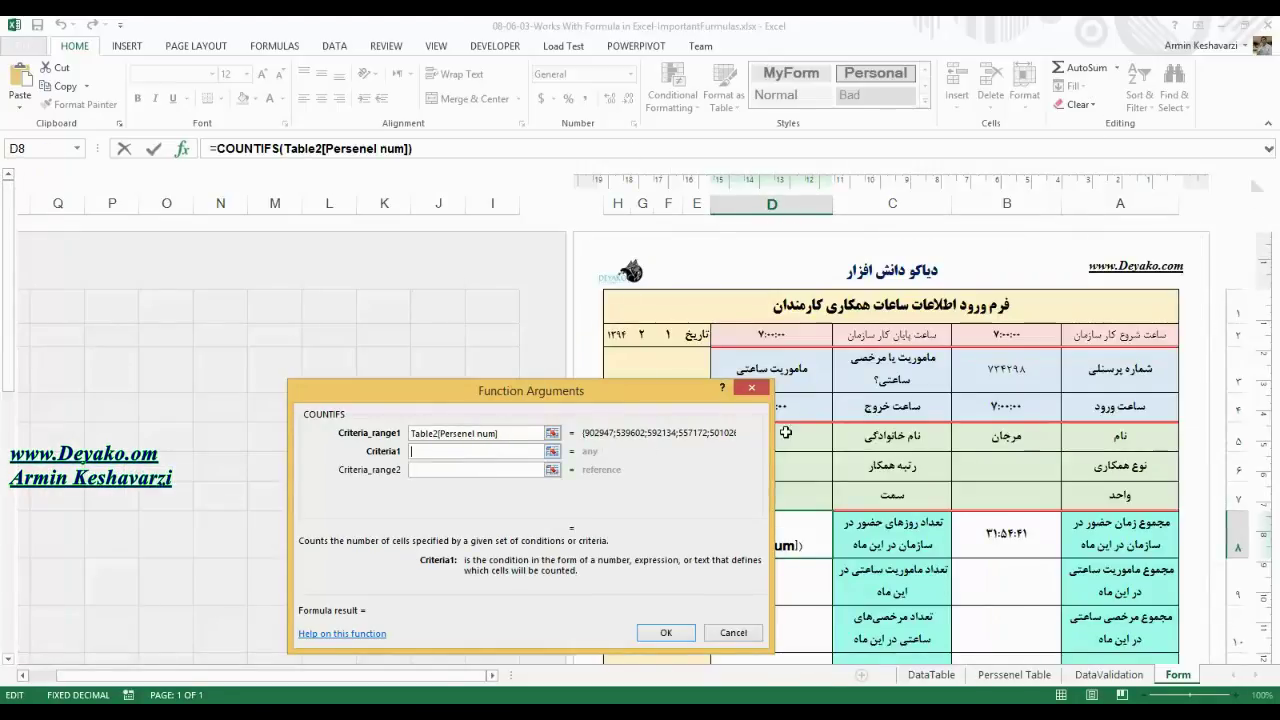
pyautogui.click(1018, 374)
pyautogui.click(445, 469)
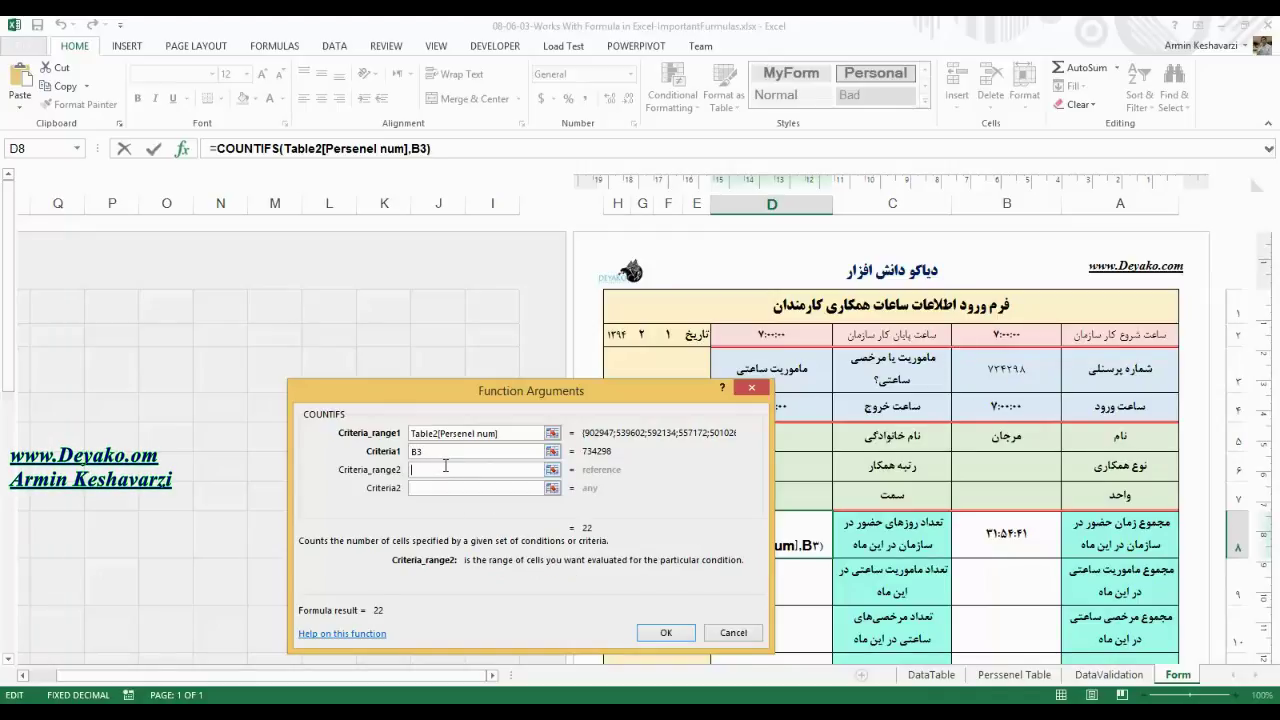
pyautogui.click(931, 674)
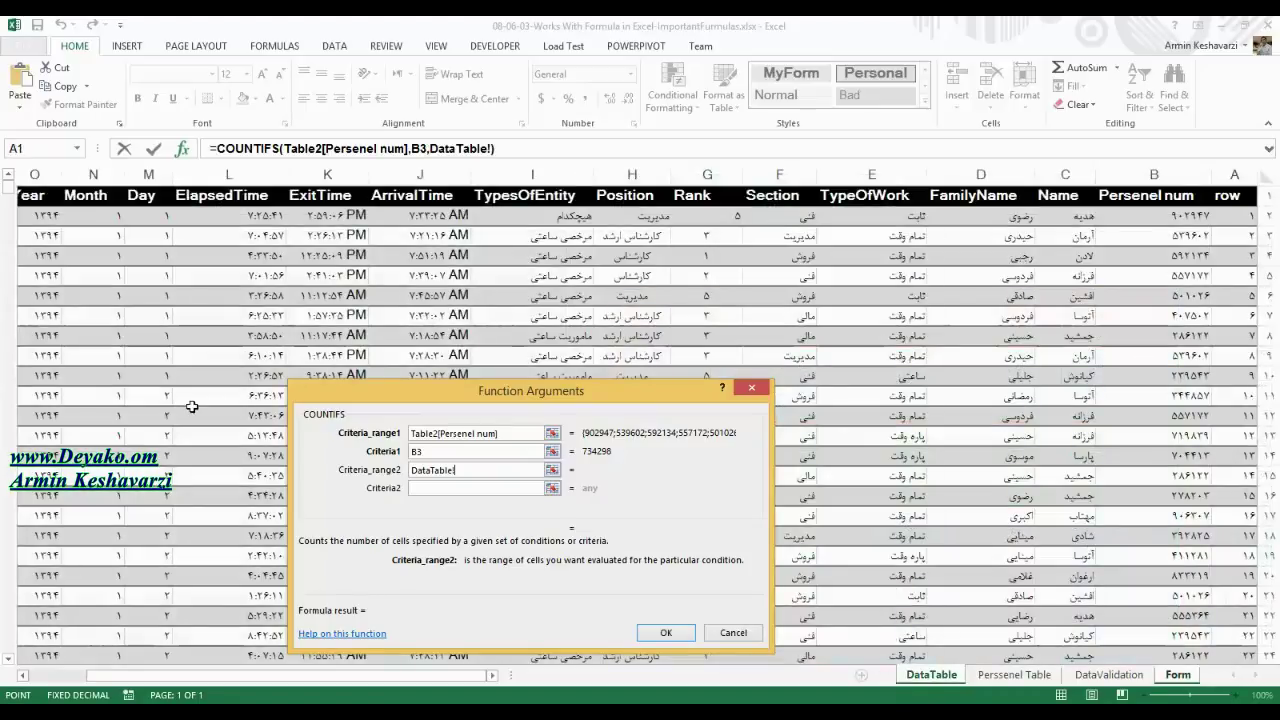
pyautogui.click(34, 185)
pyautogui.click(440, 488)
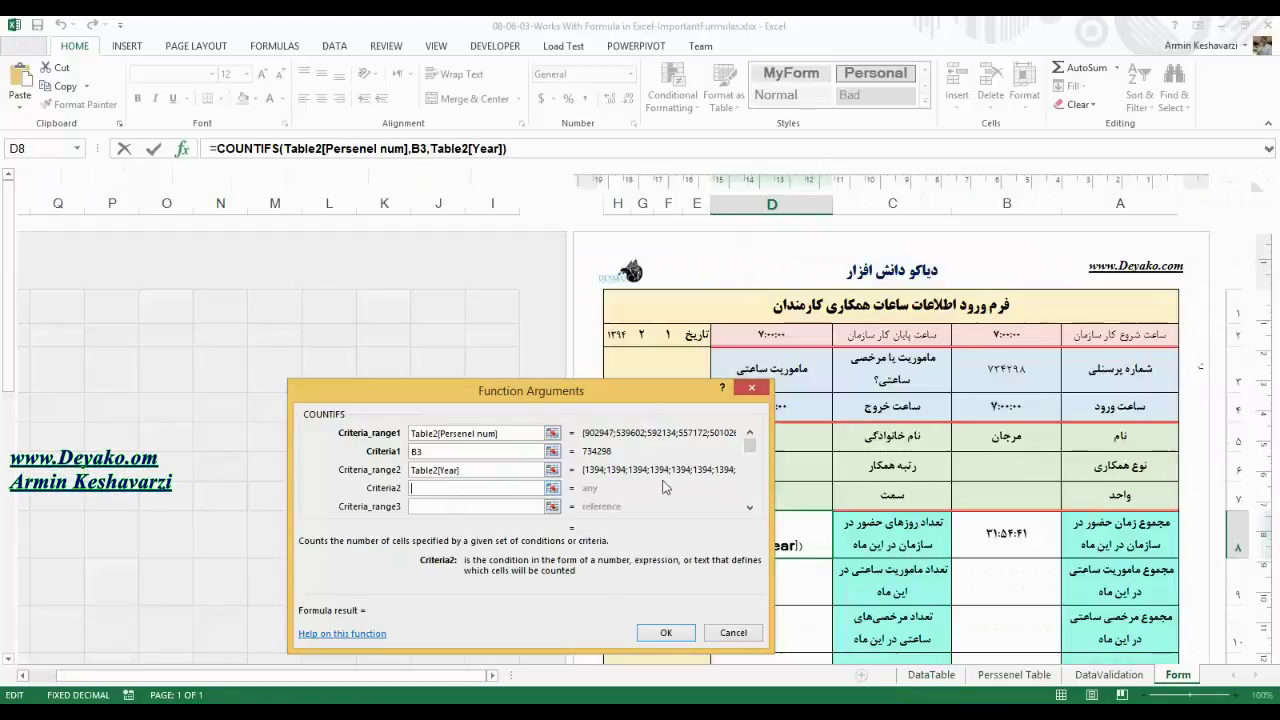
pyautogui.click(617, 335)
# - Add Table2[Month] matching Form!G2 as the third criterion and confirm the COUNTIFS
pyautogui.click(440, 507)
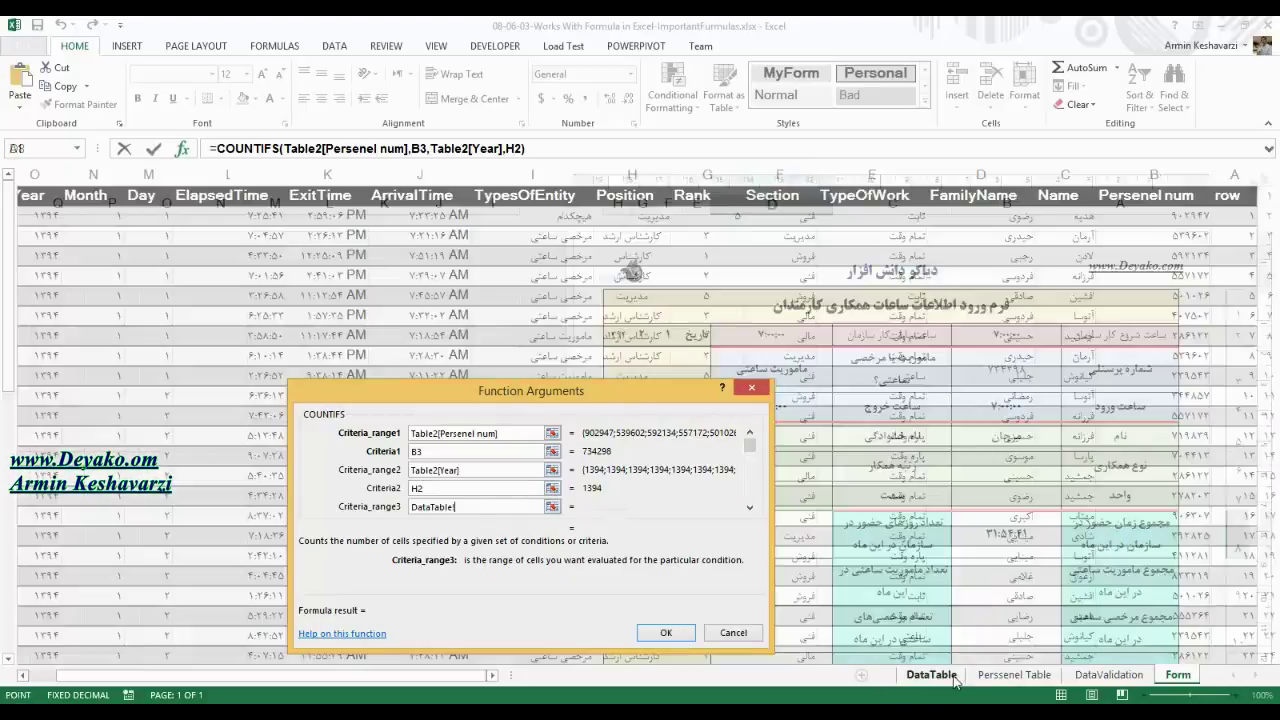
pyautogui.click(931, 675)
pyautogui.click(88, 176)
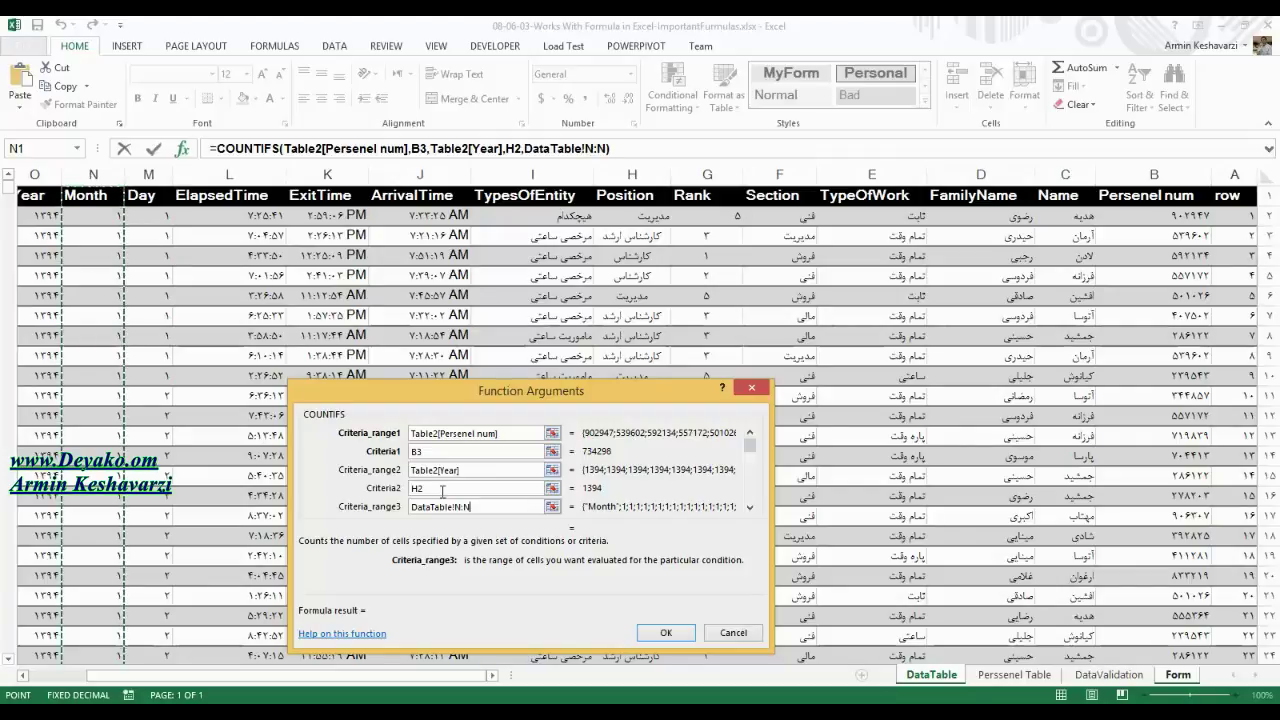
pyautogui.click(84, 198)
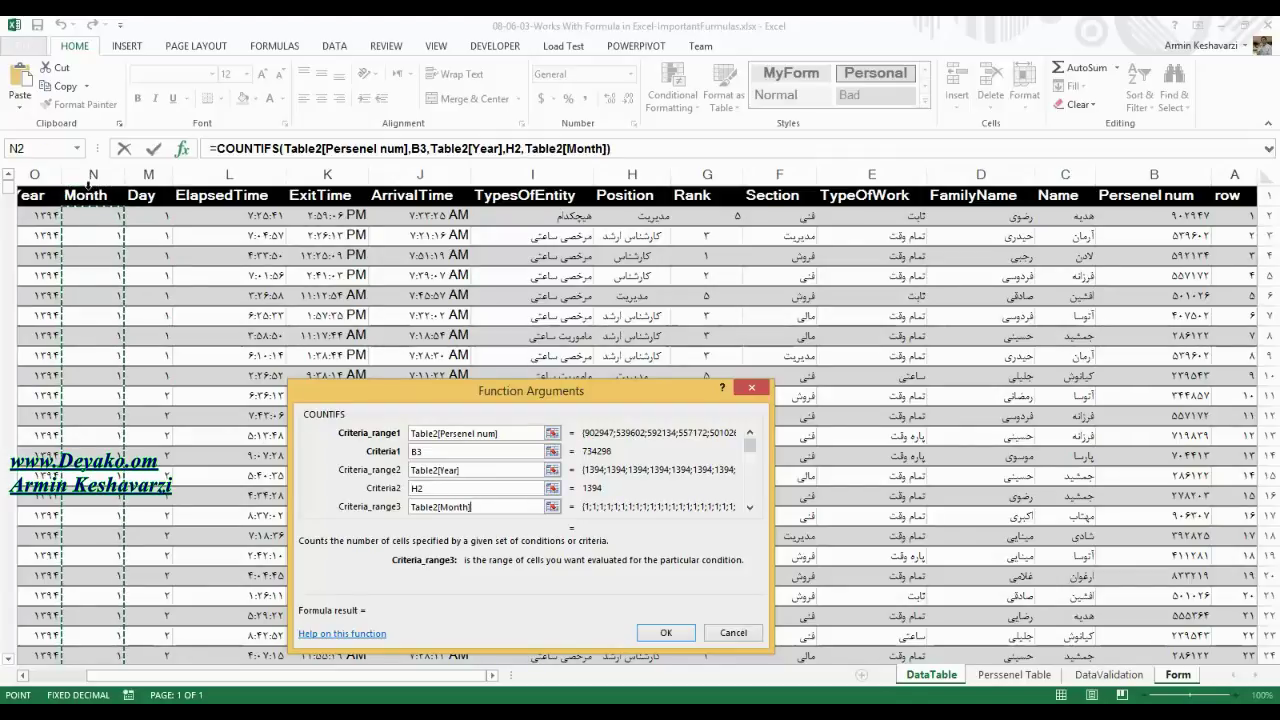
pyautogui.press('Tab')
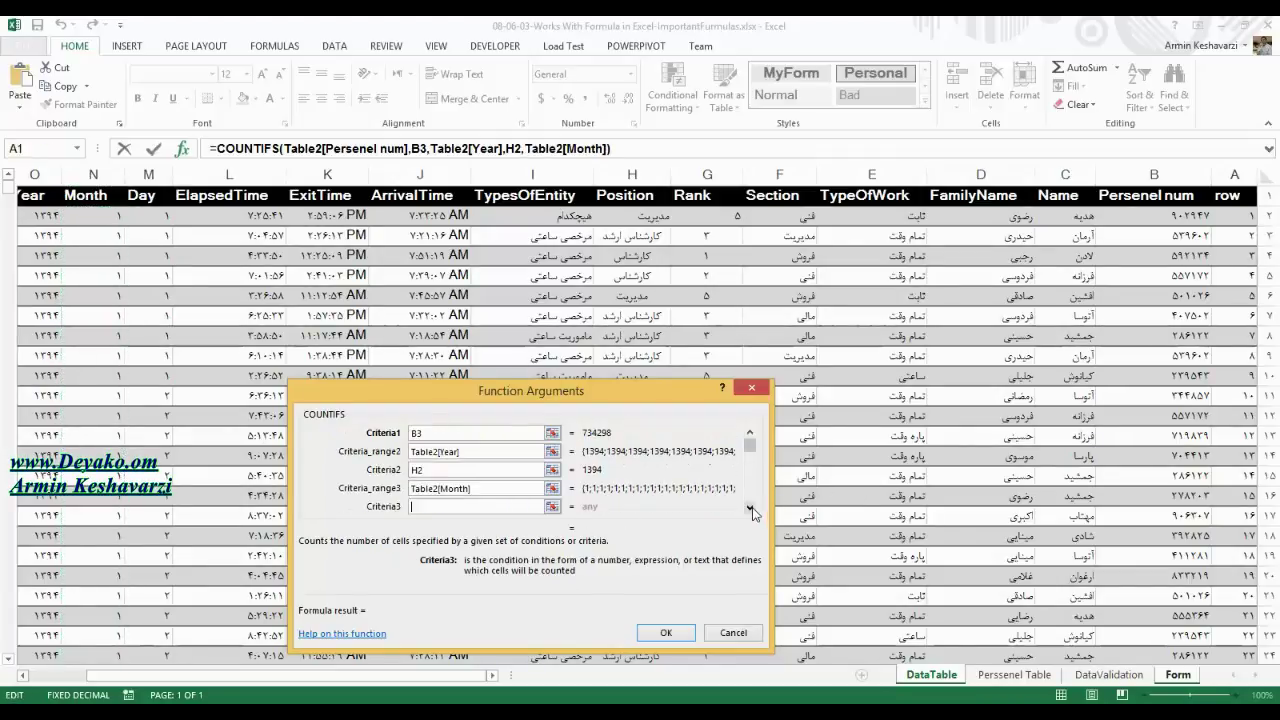
pyautogui.click(1176, 675)
pyautogui.click(645, 334)
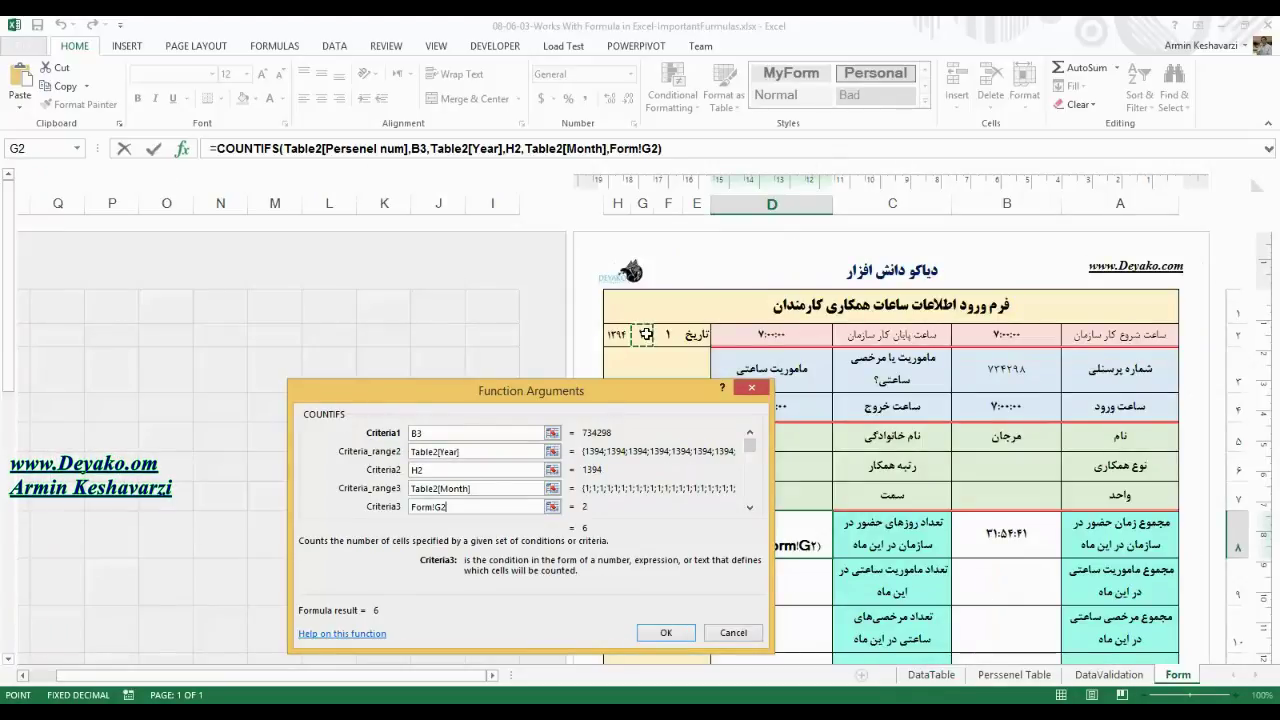
pyautogui.click(664, 632)
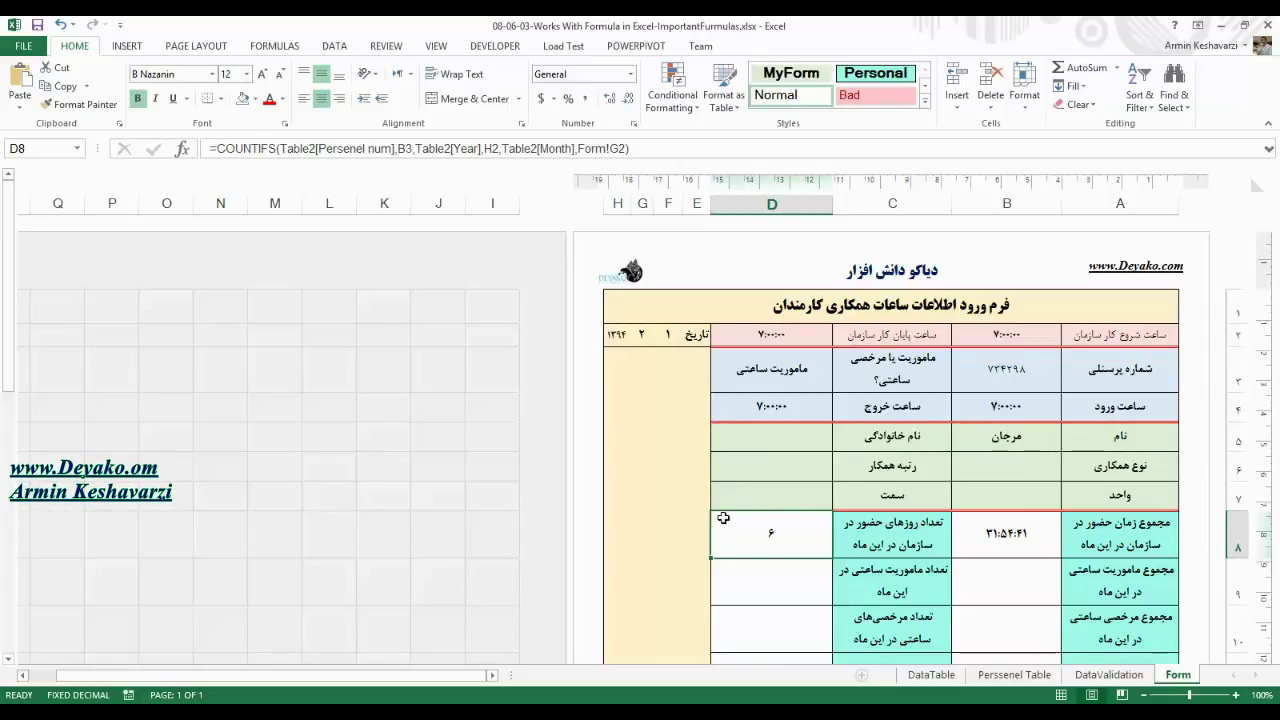
# - Test the form with month 3 and year 1395, checking B8, D8 and the DataTable entries
pyautogui.click(645, 336)
pyautogui.write('3')
pyautogui.press('Return')
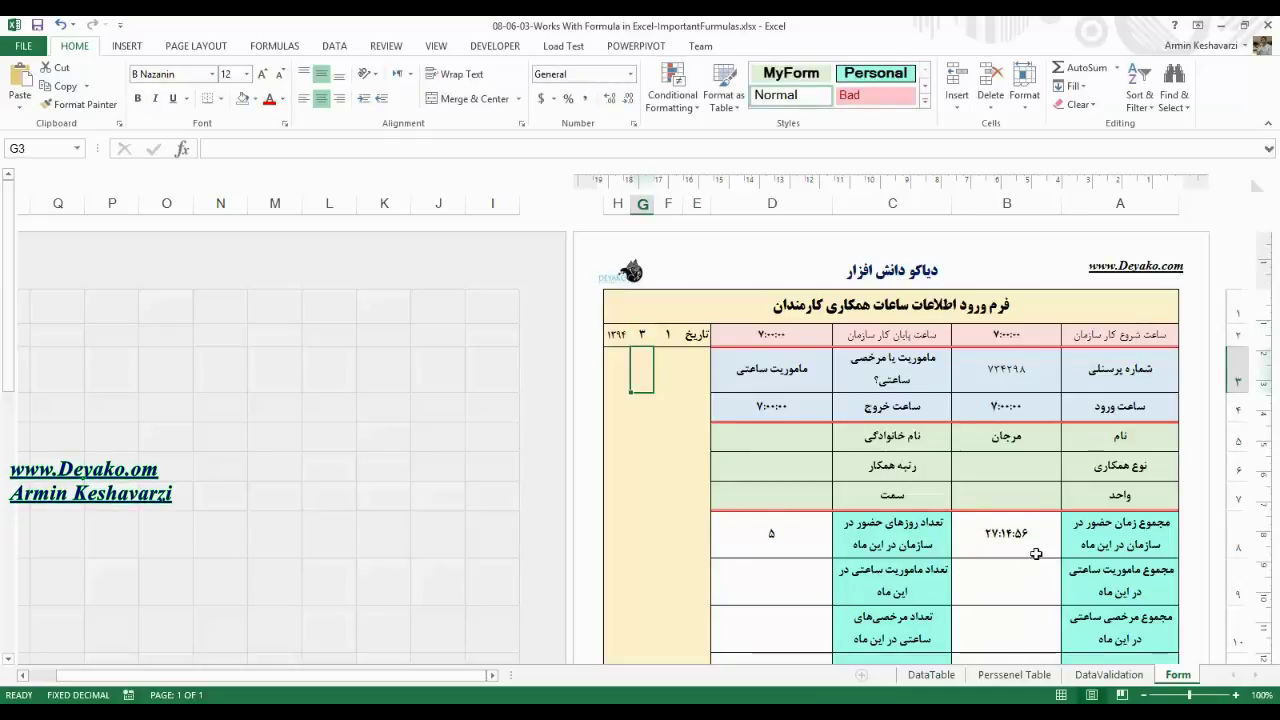
pyautogui.moveTo(1030, 553); pyautogui.dragTo(725, 534)
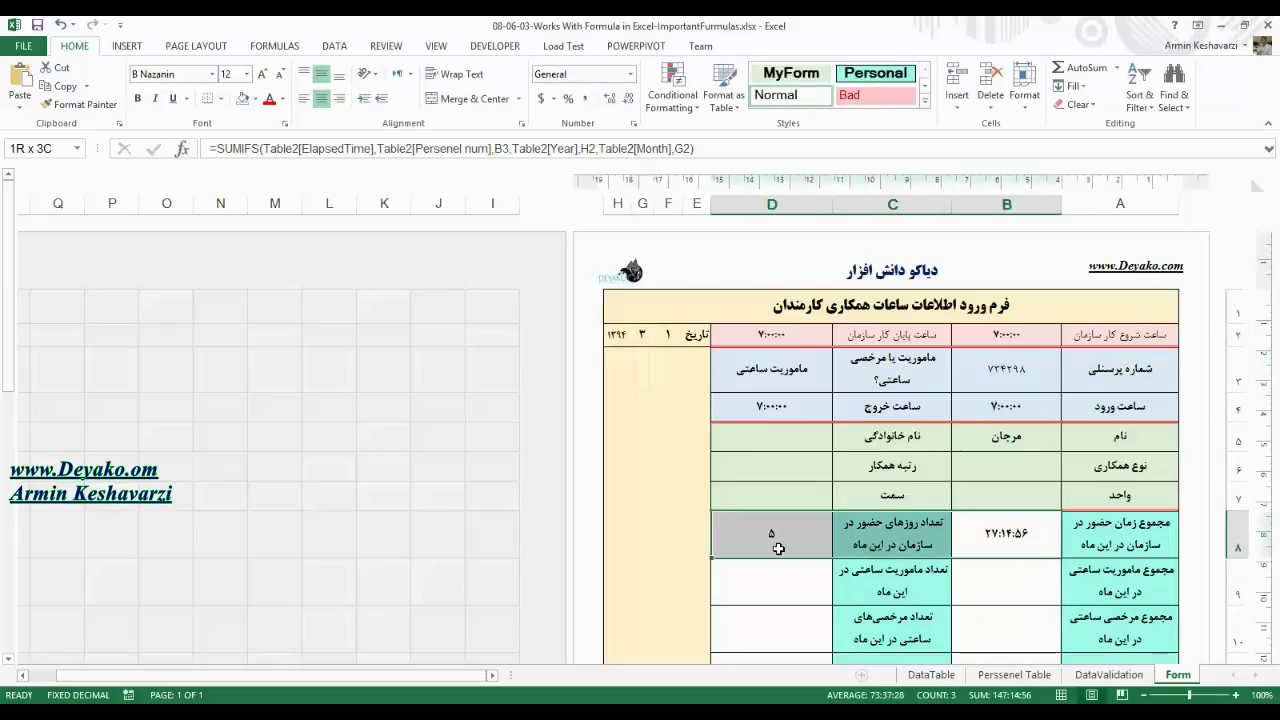
pyautogui.click(622, 333)
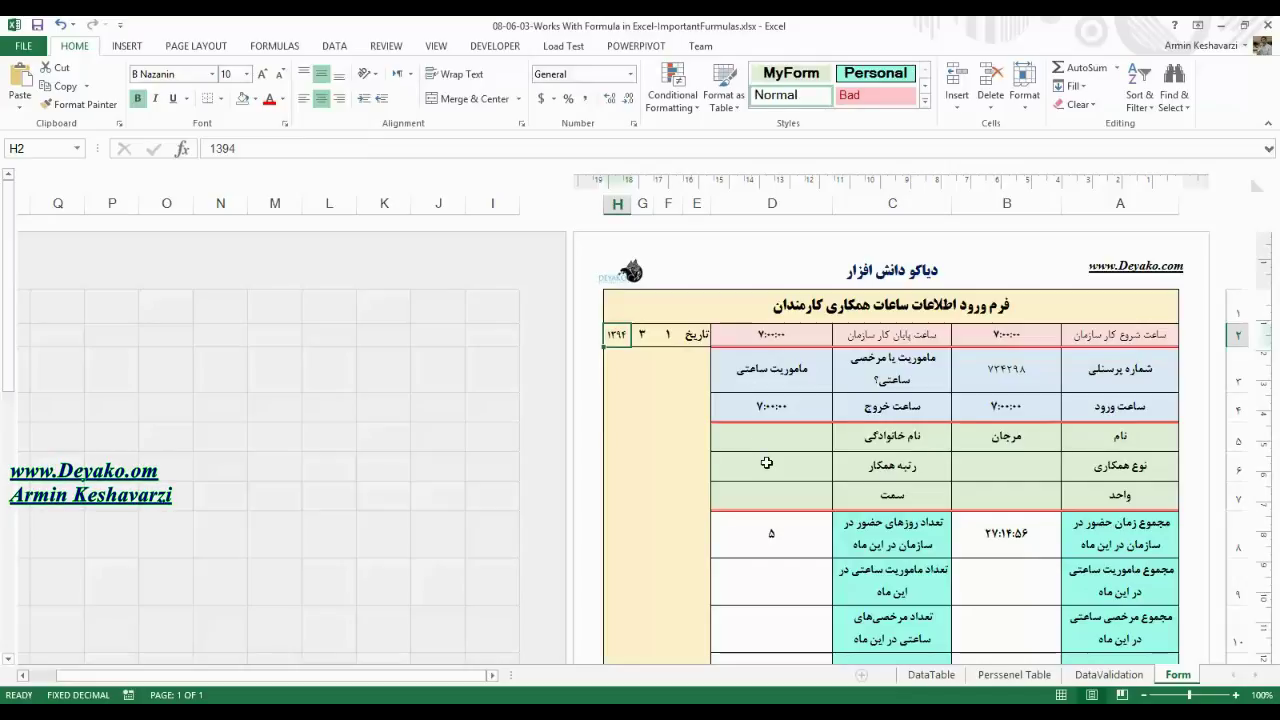
pyautogui.write('13')
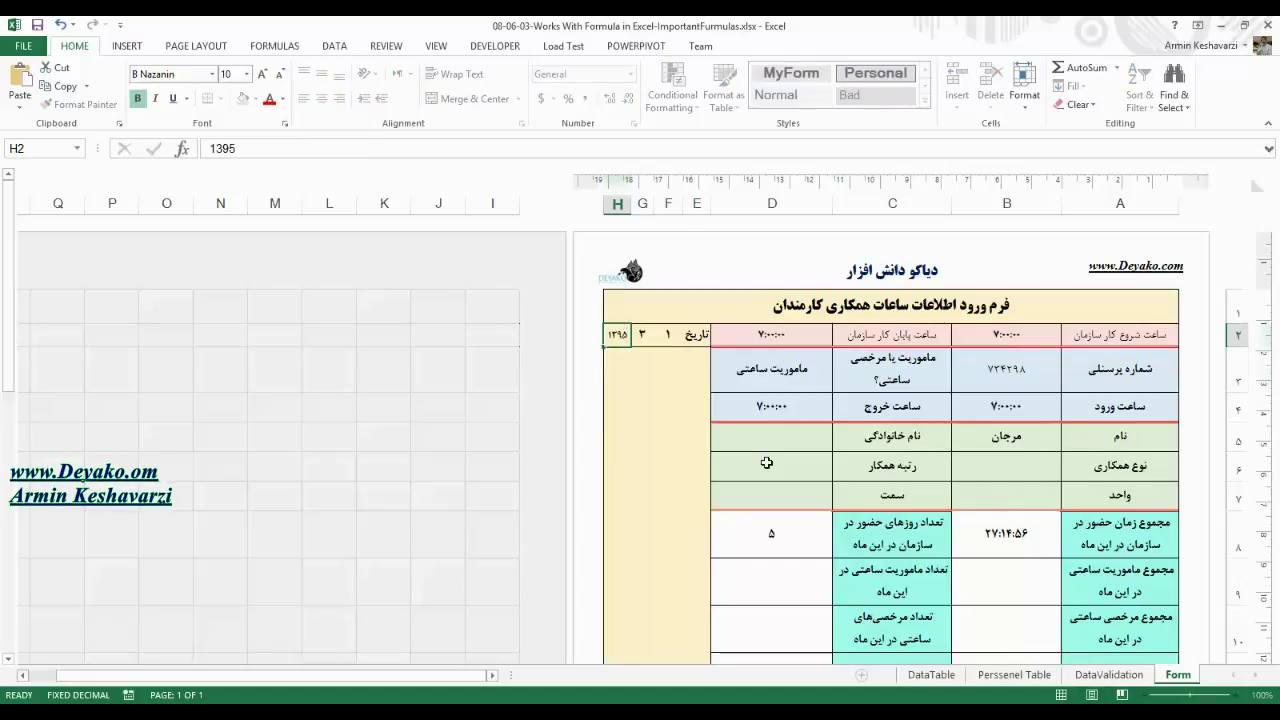
pyautogui.press('Return')
pyautogui.click(1026, 540)
pyautogui.click(752, 528)
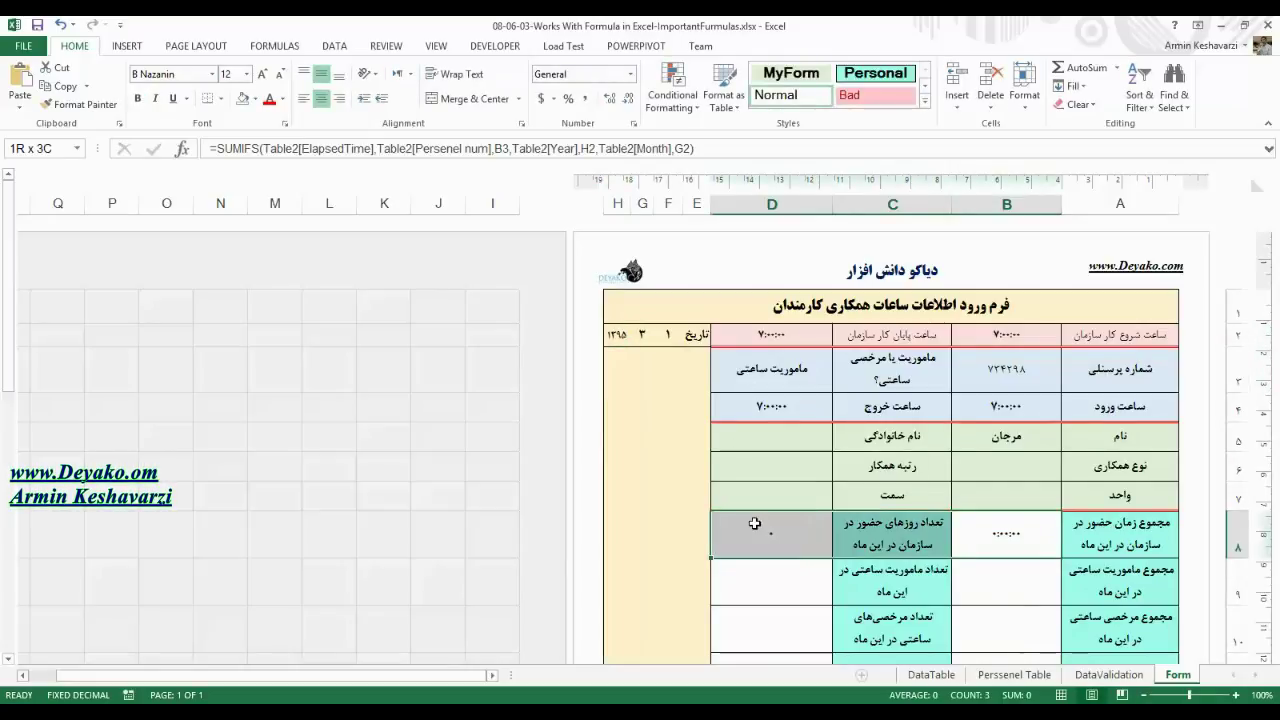
pyautogui.click(931, 675)
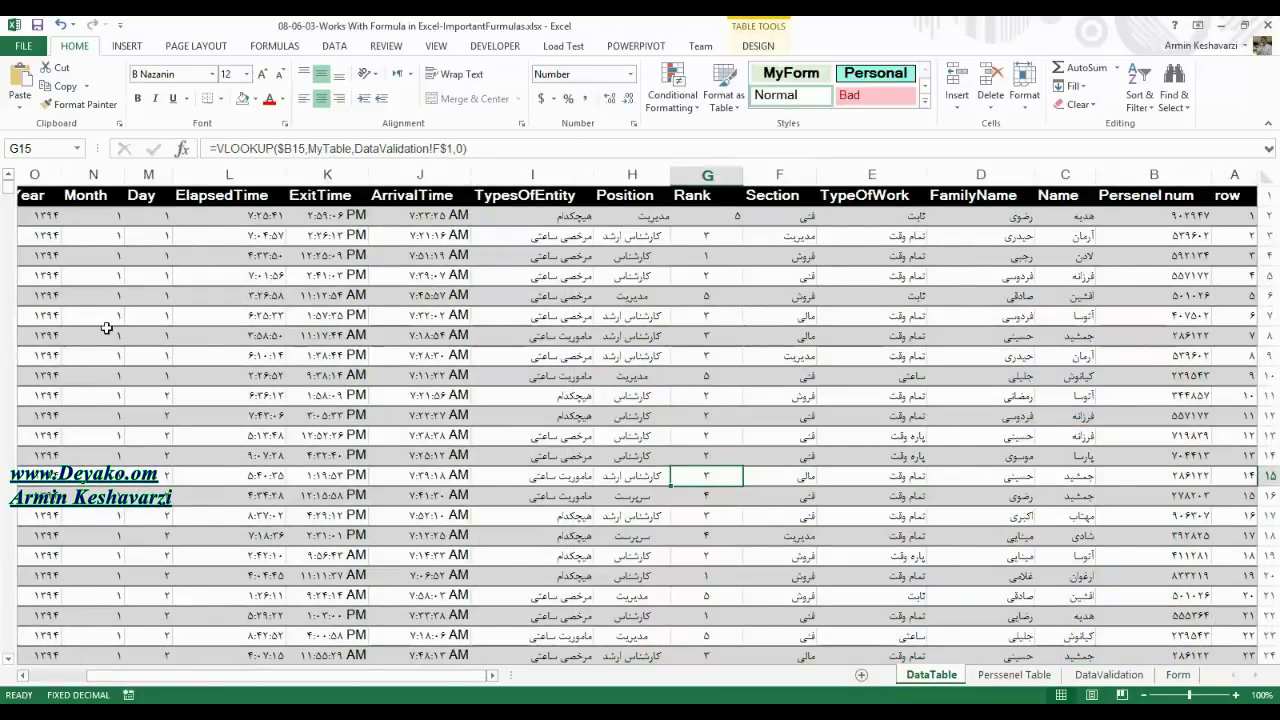
pyautogui.moveTo(51, 323); pyautogui.dragTo(100, 596)
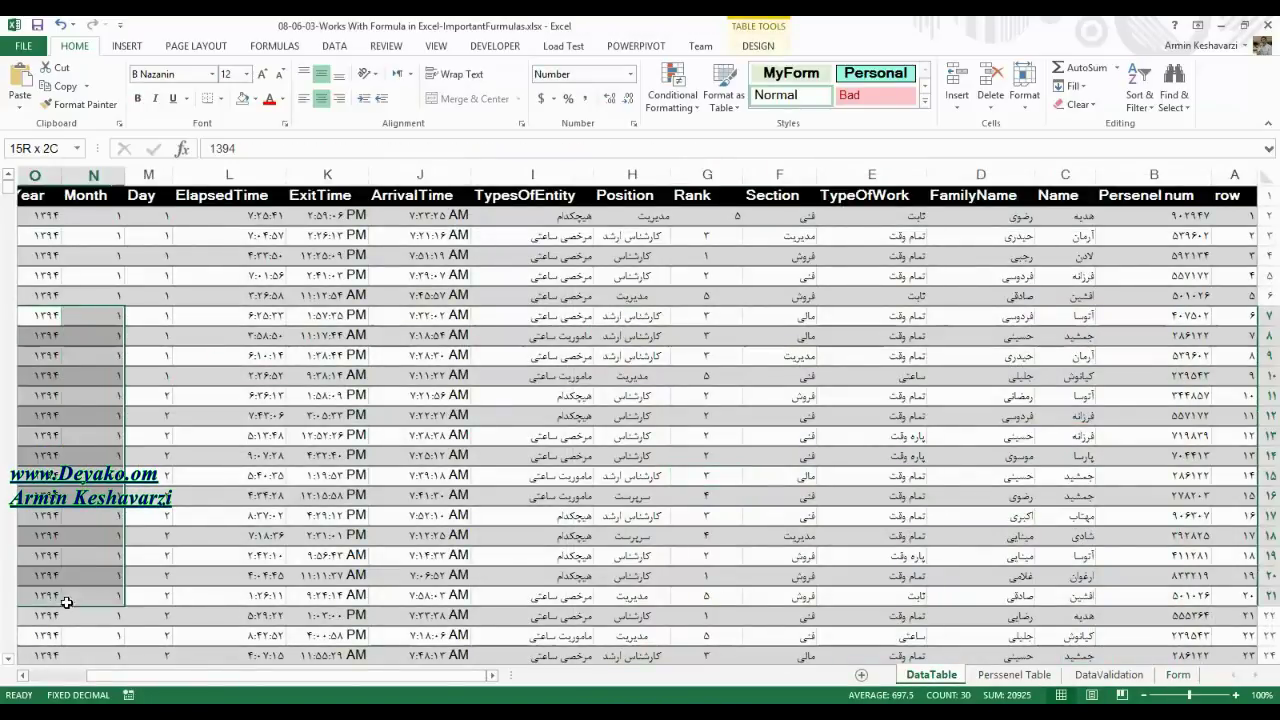
pyautogui.click(1176, 675)
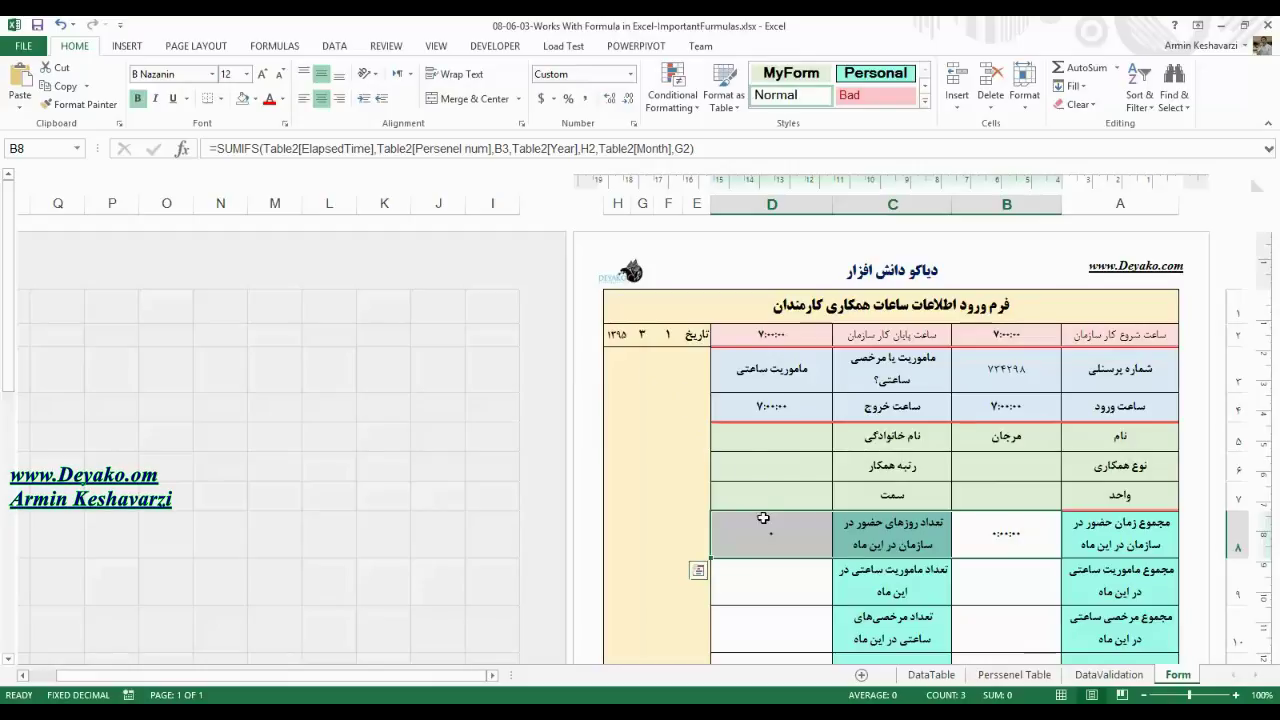
# - Restore year 1394 and month 2, recheck B8 and D8, then switch to Persenel-Management
pyautogui.click(617, 335)
pyautogui.write('1394')
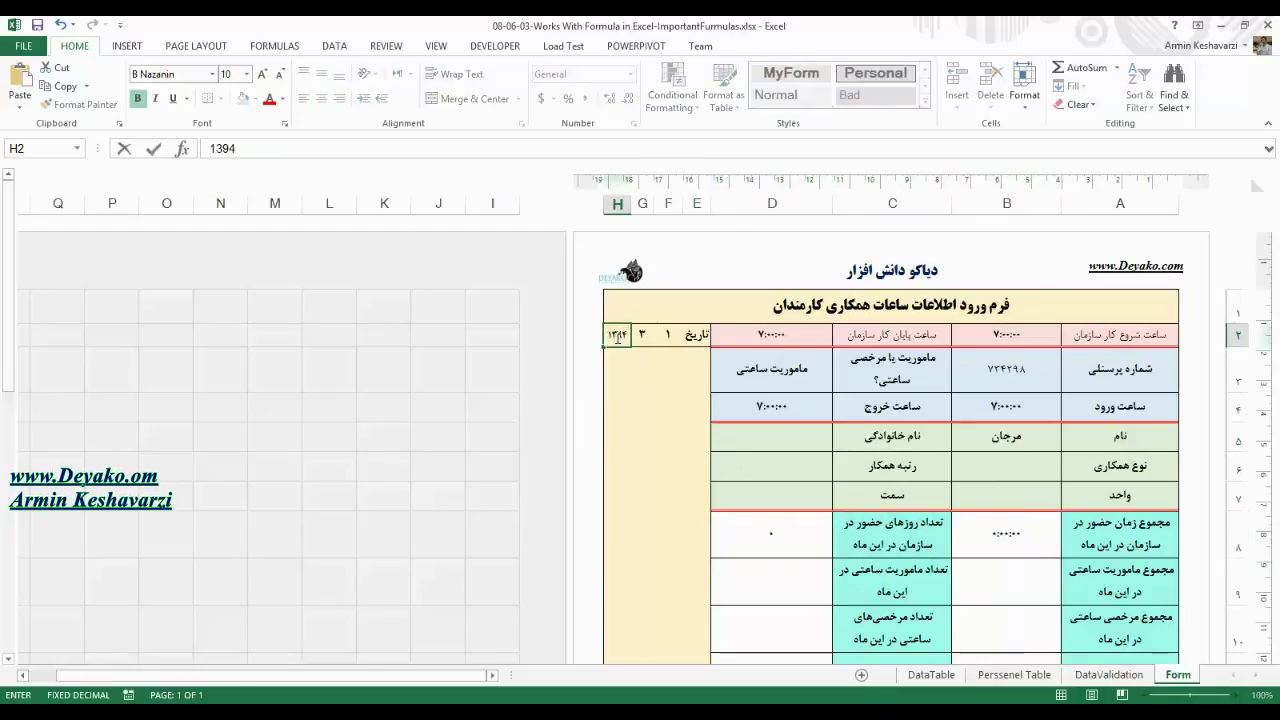
pyautogui.press('Return')
pyautogui.click(638, 335)
pyautogui.write('2')
pyautogui.press('Return')
pyautogui.click(1020, 533)
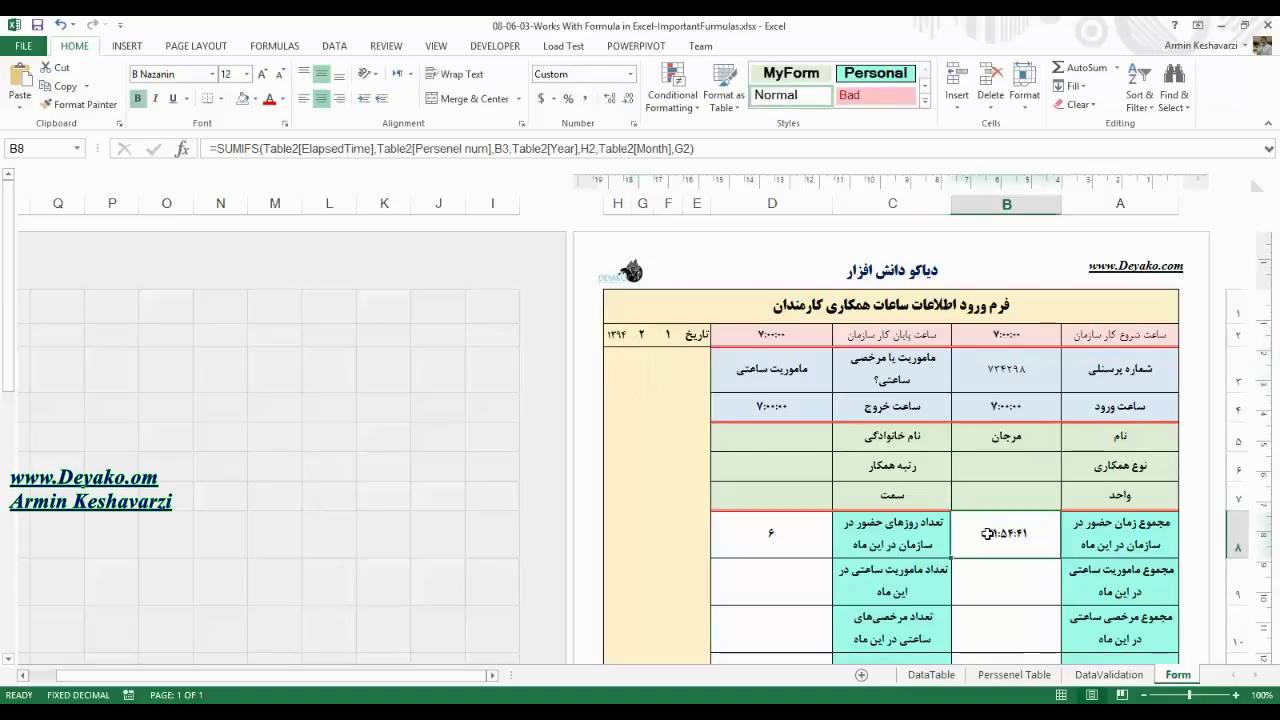
pyautogui.click(755, 558)
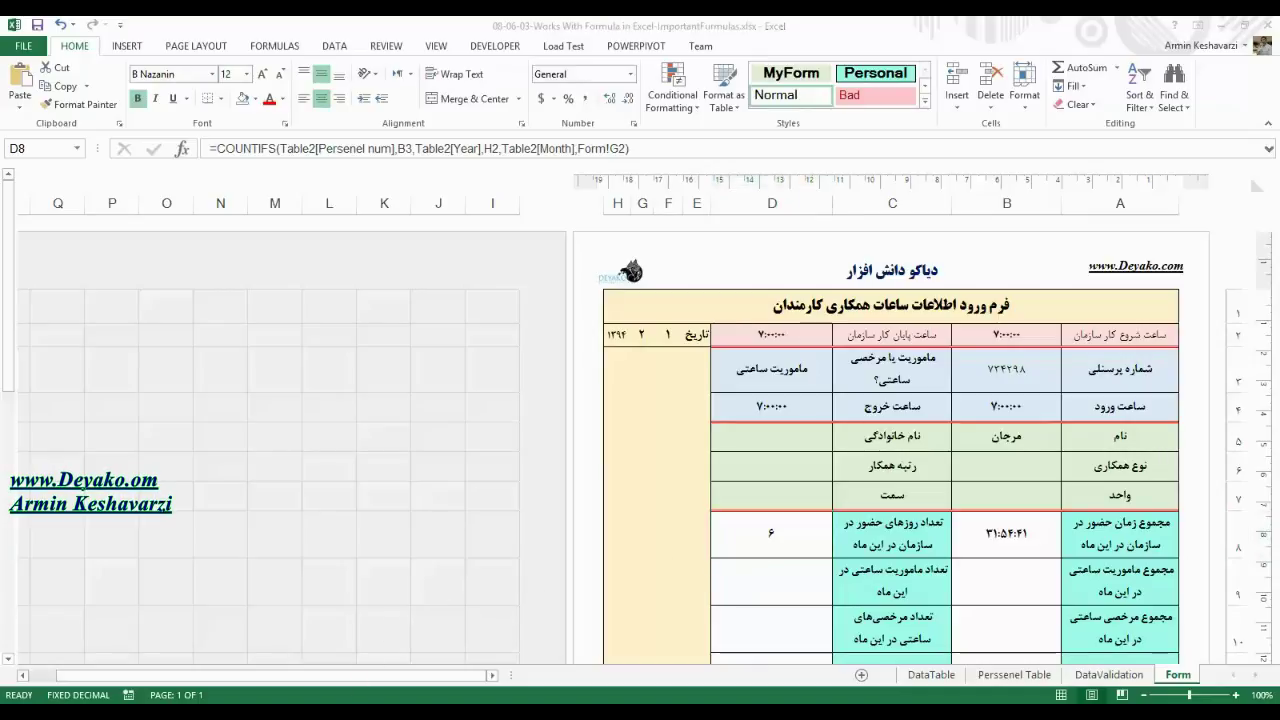
pyautogui.moveTo(357, 712)
pyautogui.click(360, 660)
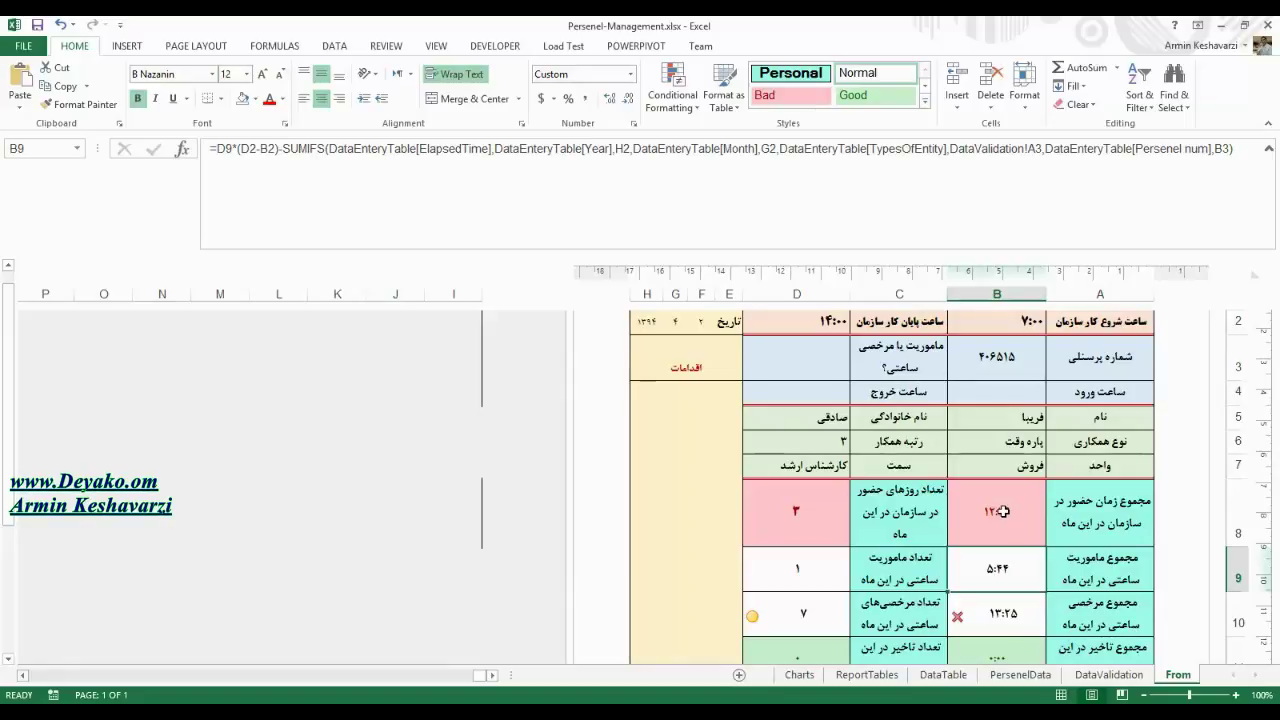
pyautogui.click(667, 466)
pyautogui.click(457, 440)
pyautogui.click(899, 441)
pyautogui.click(995, 496)
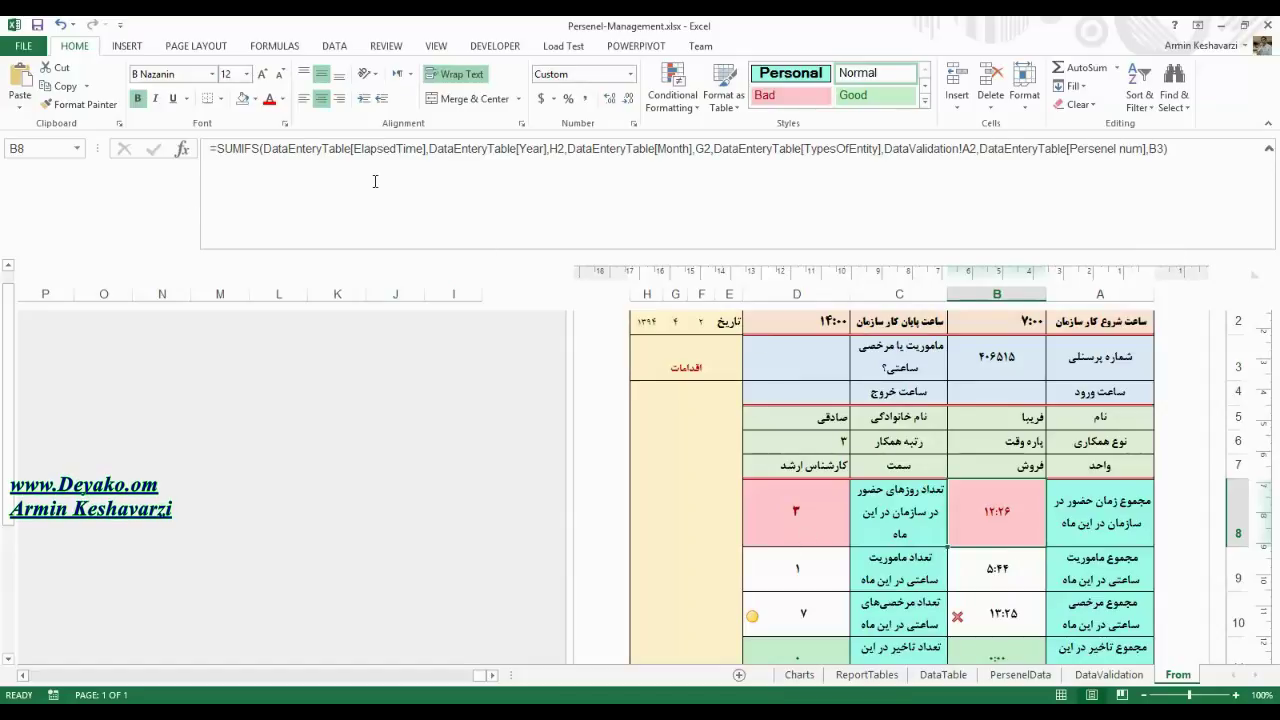
pyautogui.click(800, 505)
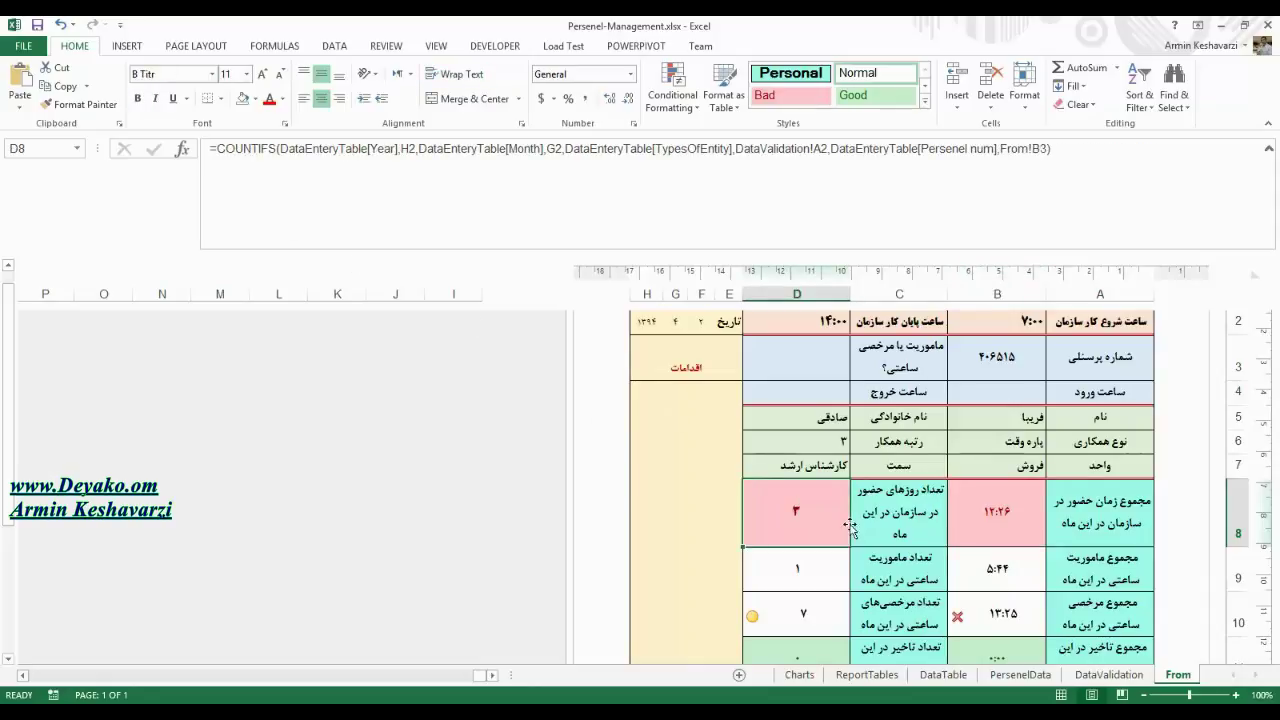
pyautogui.click(1036, 580)
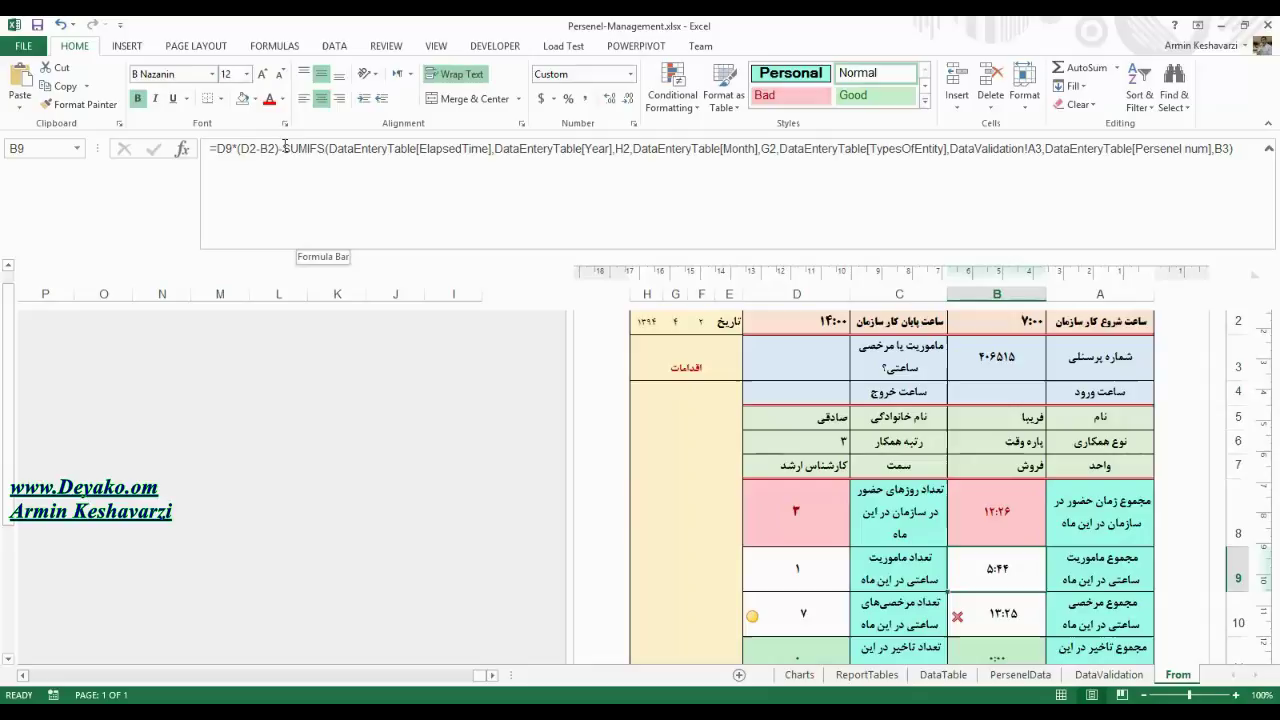
pyautogui.click(479, 155)
pyautogui.click(1234, 148)
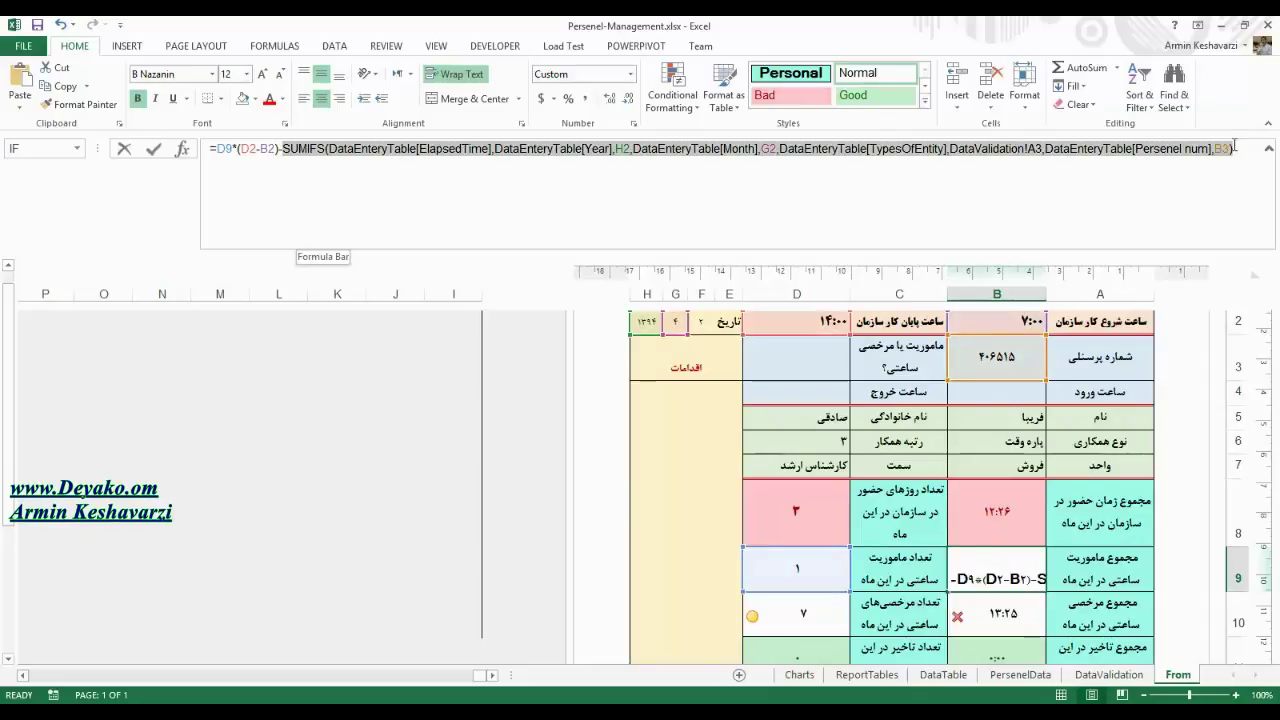
pyautogui.moveTo(283, 153); pyautogui.dragTo(217, 151)
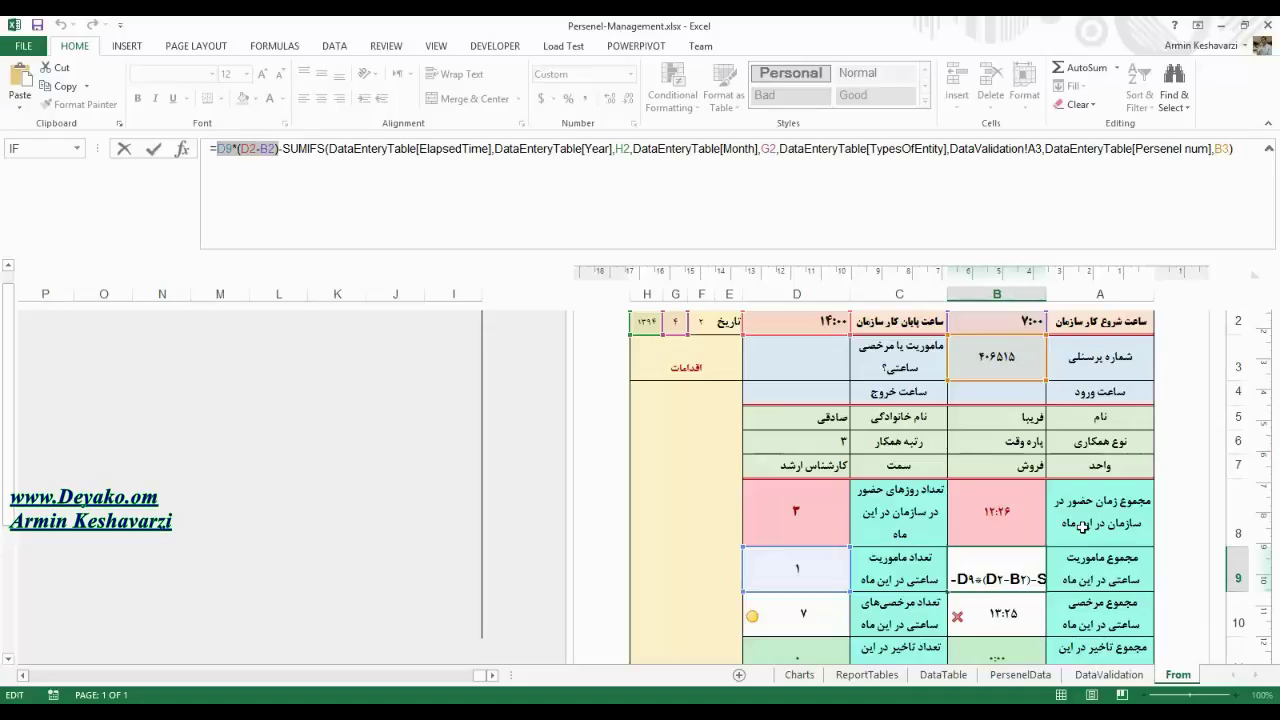
pyautogui.press('Return')
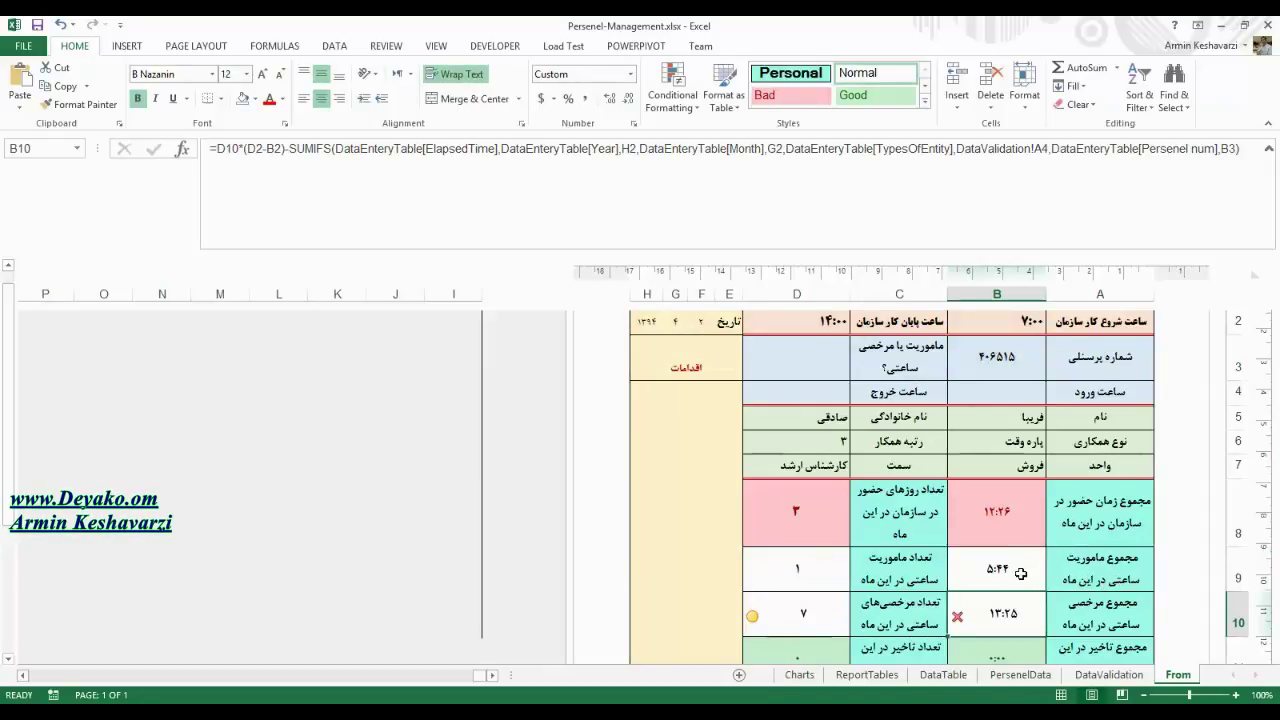
pyautogui.click(1019, 575)
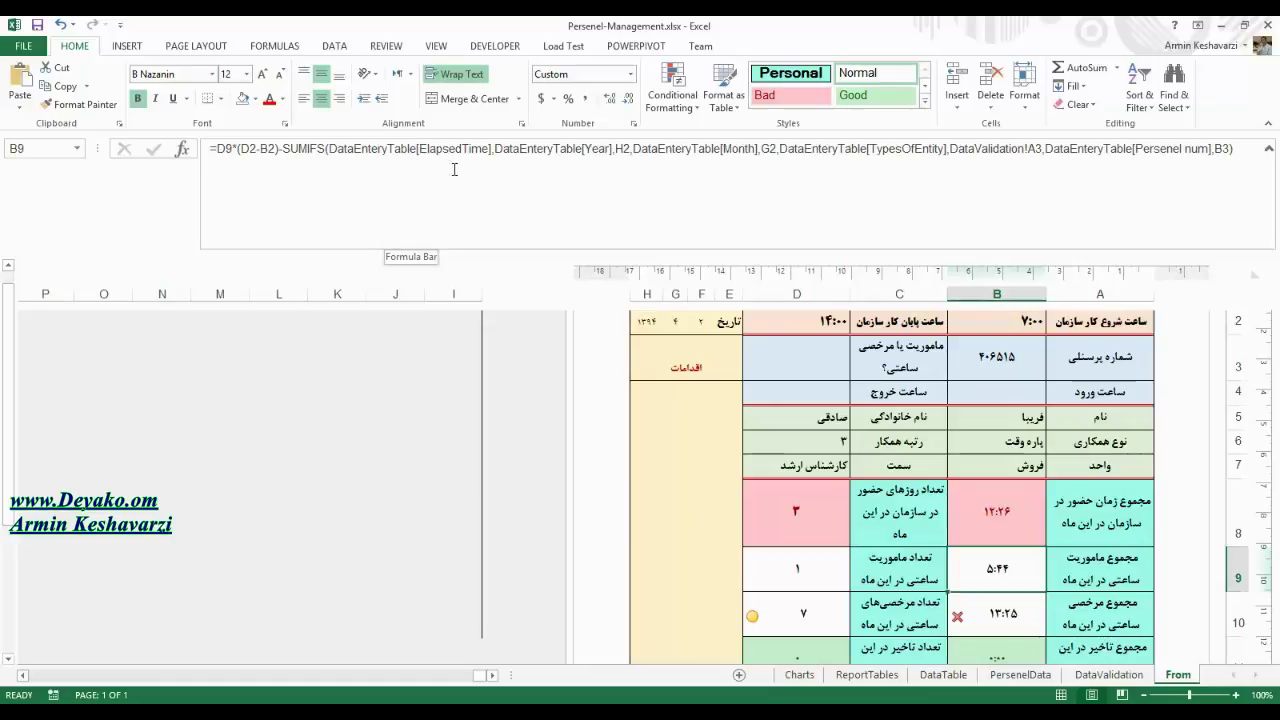
pyautogui.click(1025, 526)
pyautogui.click(1015, 567)
pyautogui.click(1015, 537)
pyautogui.click(1005, 560)
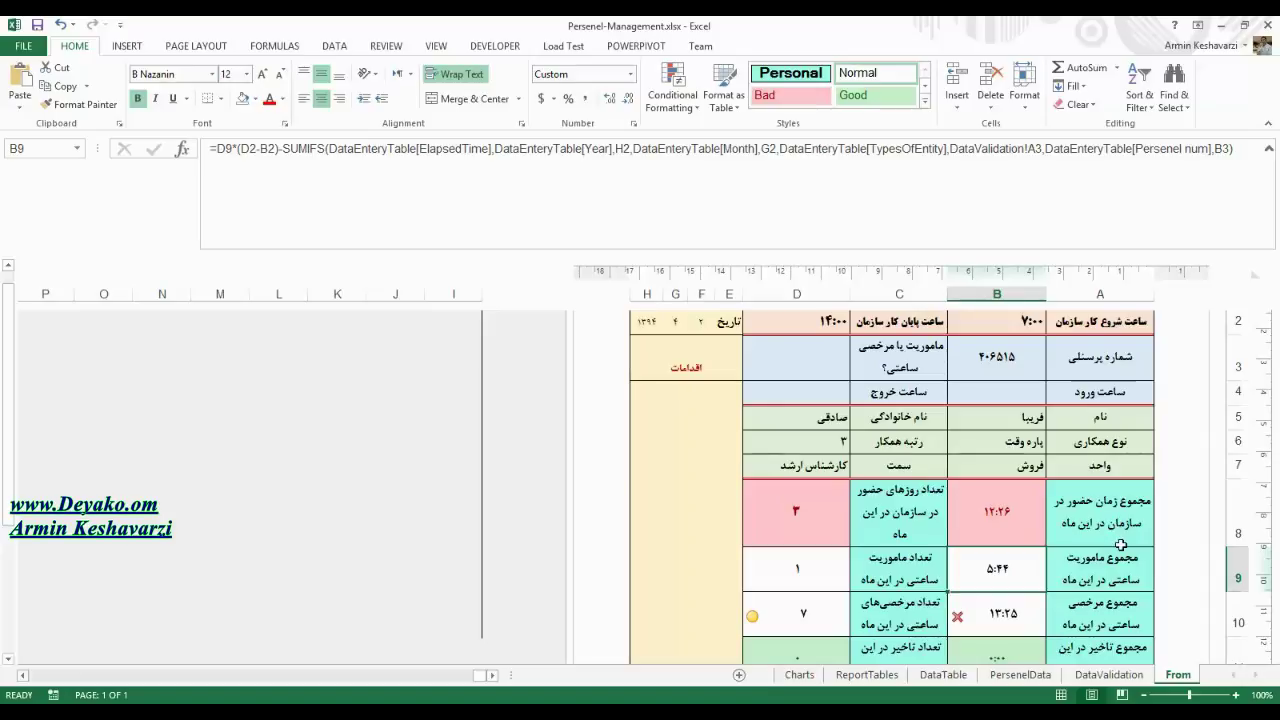
pyautogui.click(1016, 500)
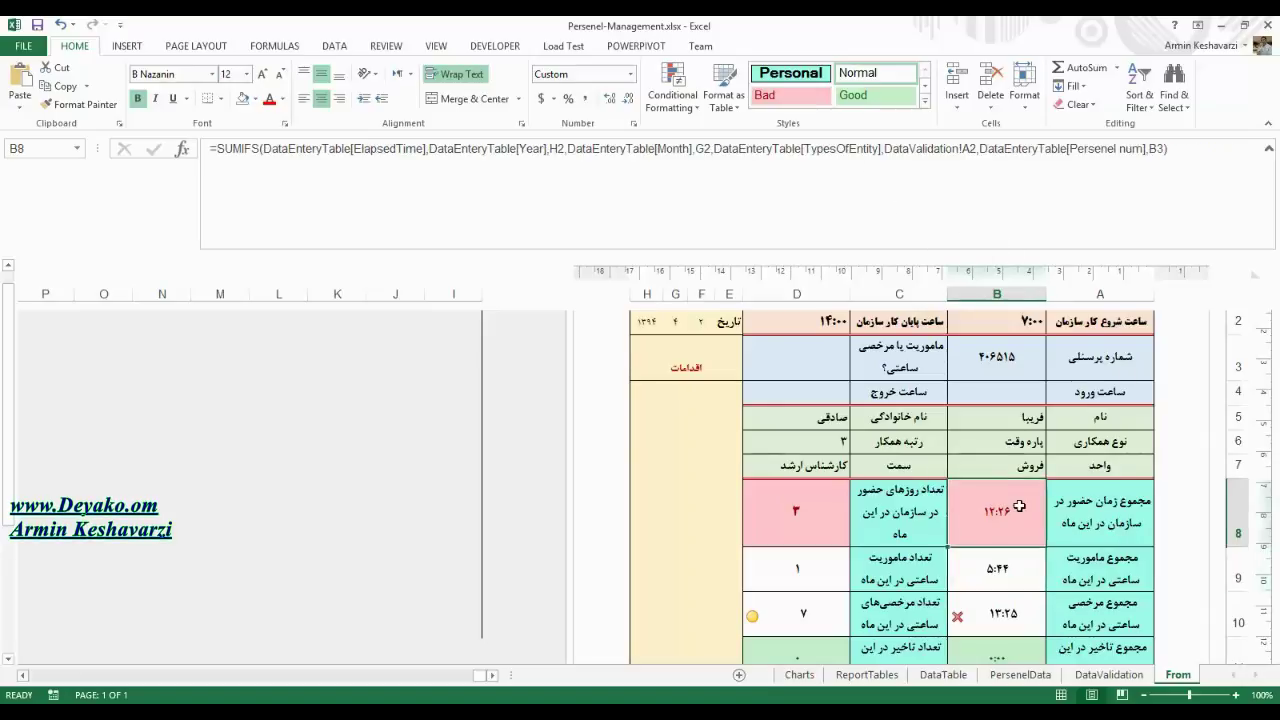
pyautogui.click(1011, 571)
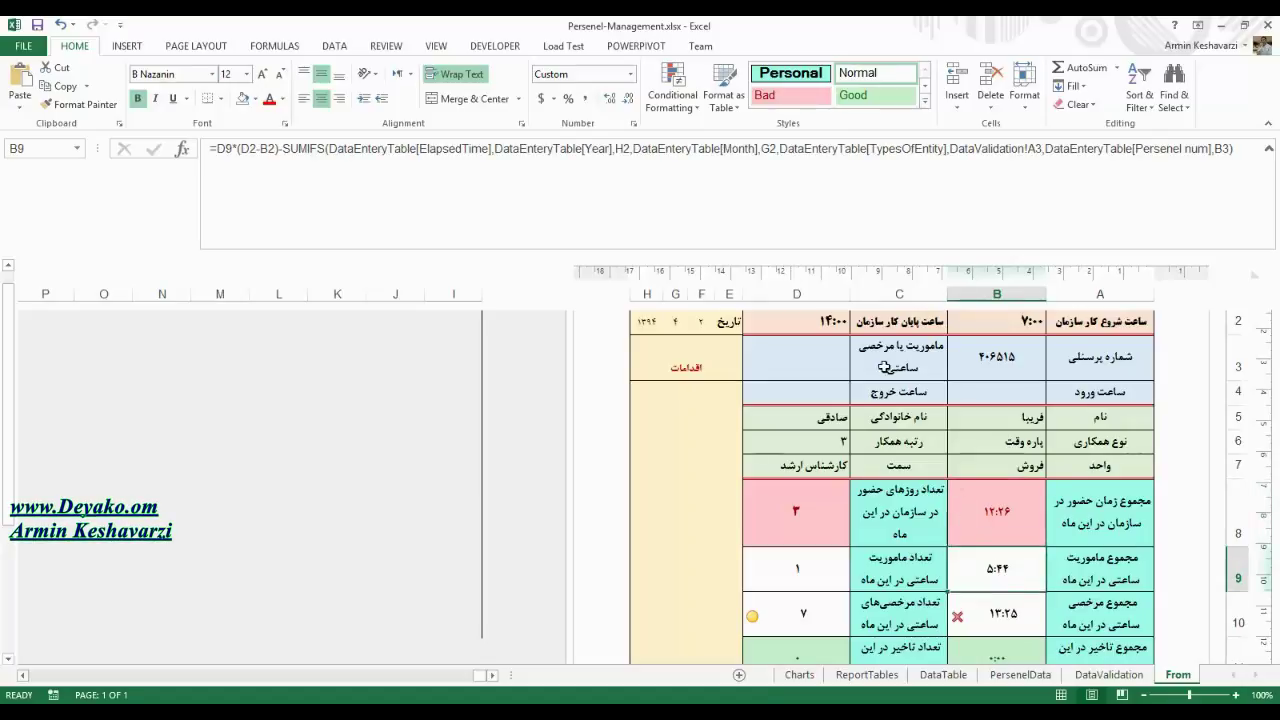
pyautogui.click(700, 150)
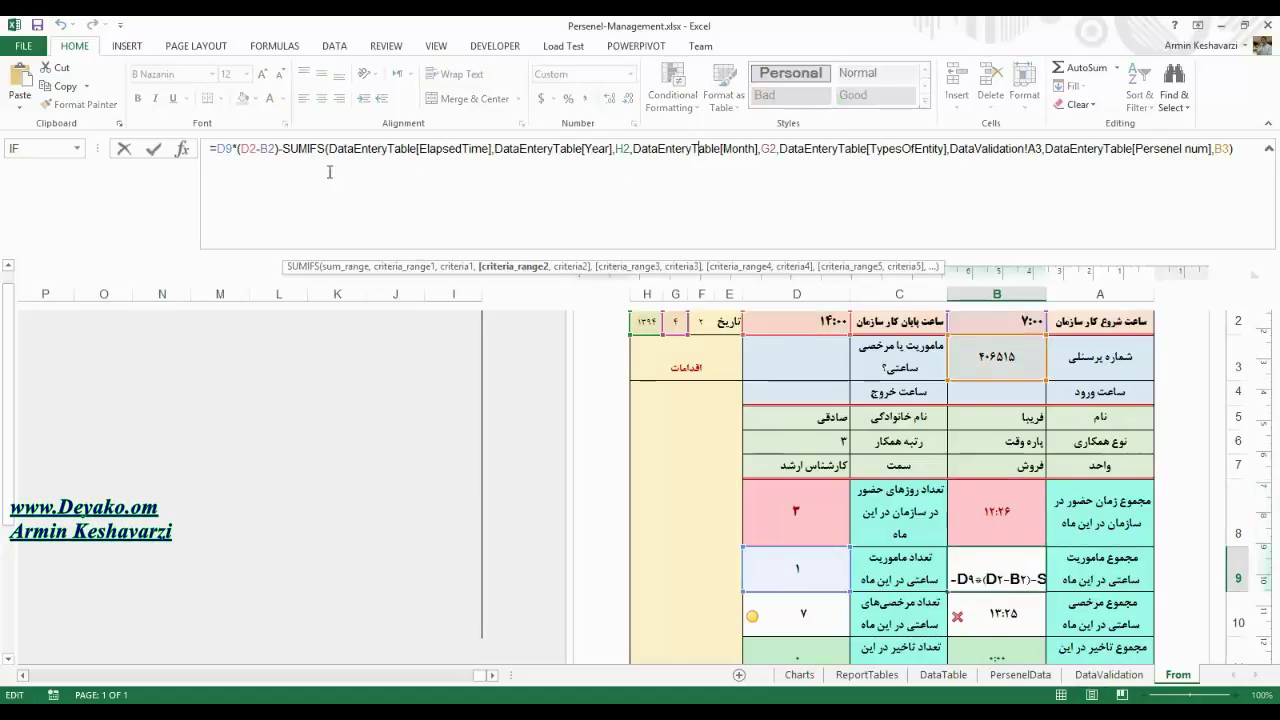
# - Review B9's SUMIFS year, month, TypesOfEntity (DataValidation!A3) and personnel-number criteria, then commit it
pyautogui.click(186, 149)
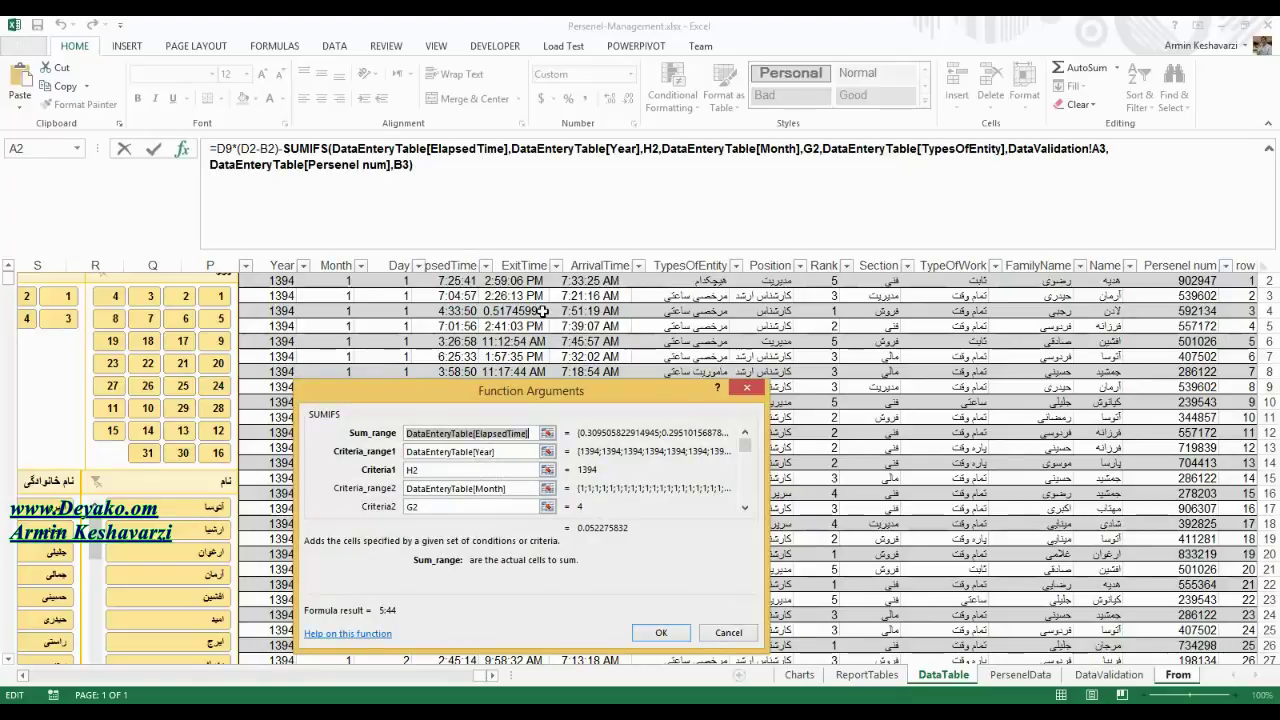
pyautogui.click(514, 453)
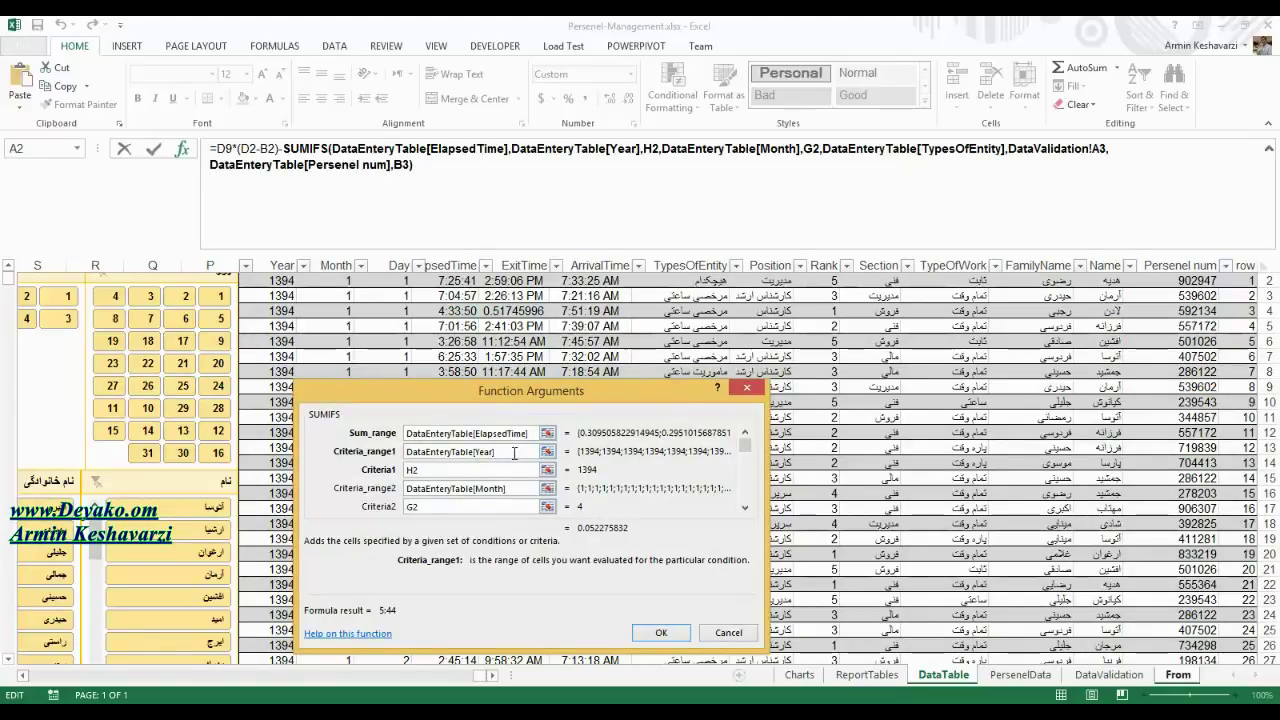
pyautogui.click(519, 489)
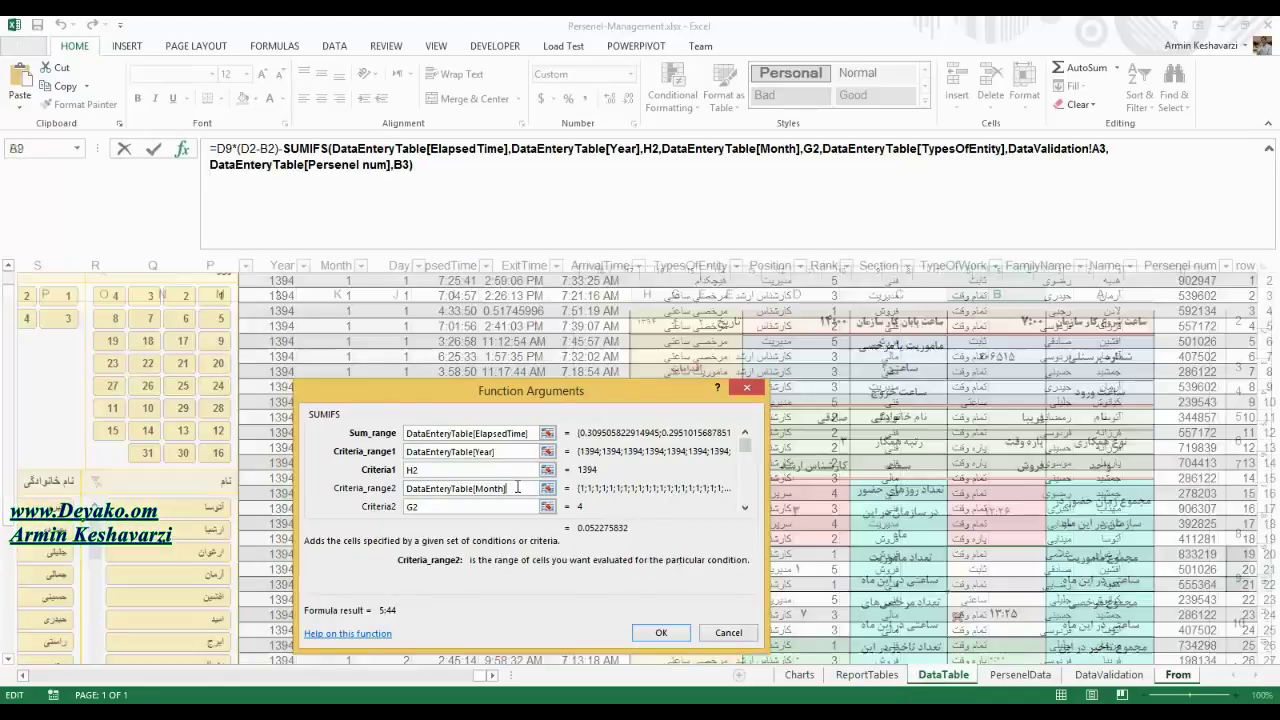
pyautogui.click(519, 505)
pyautogui.click(744, 509)
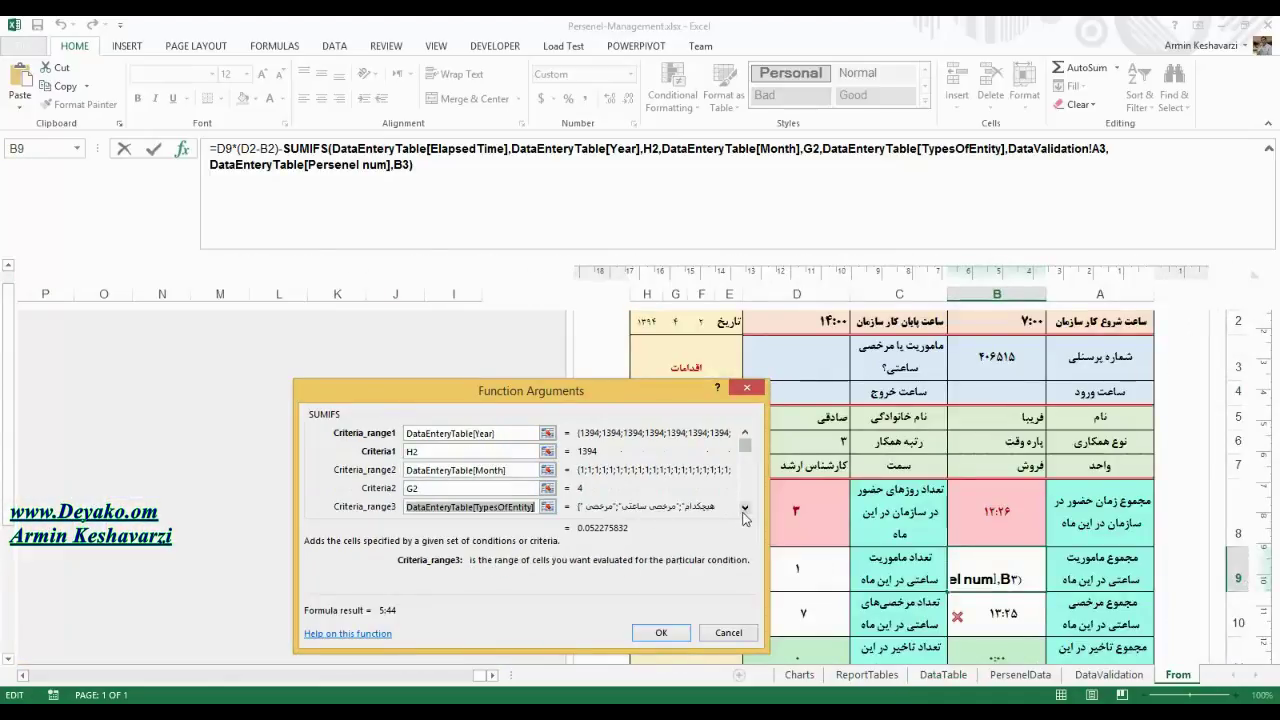
pyautogui.click(744, 509)
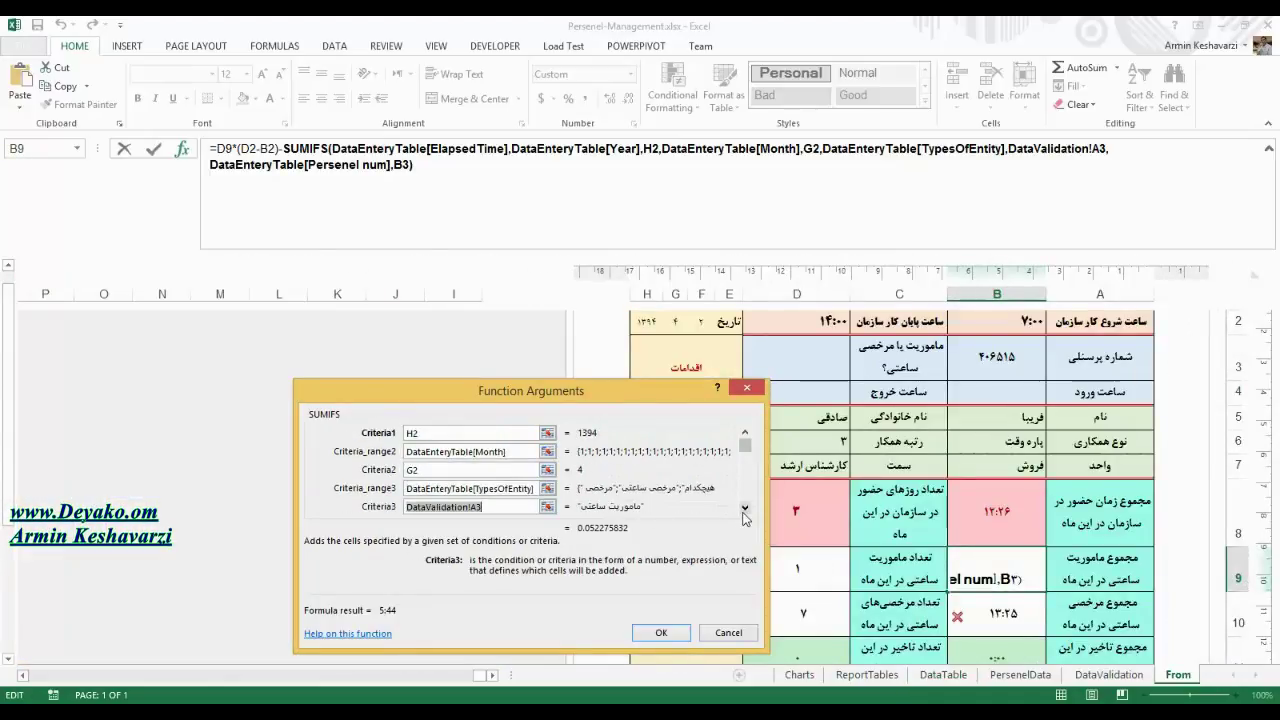
pyautogui.click(467, 489)
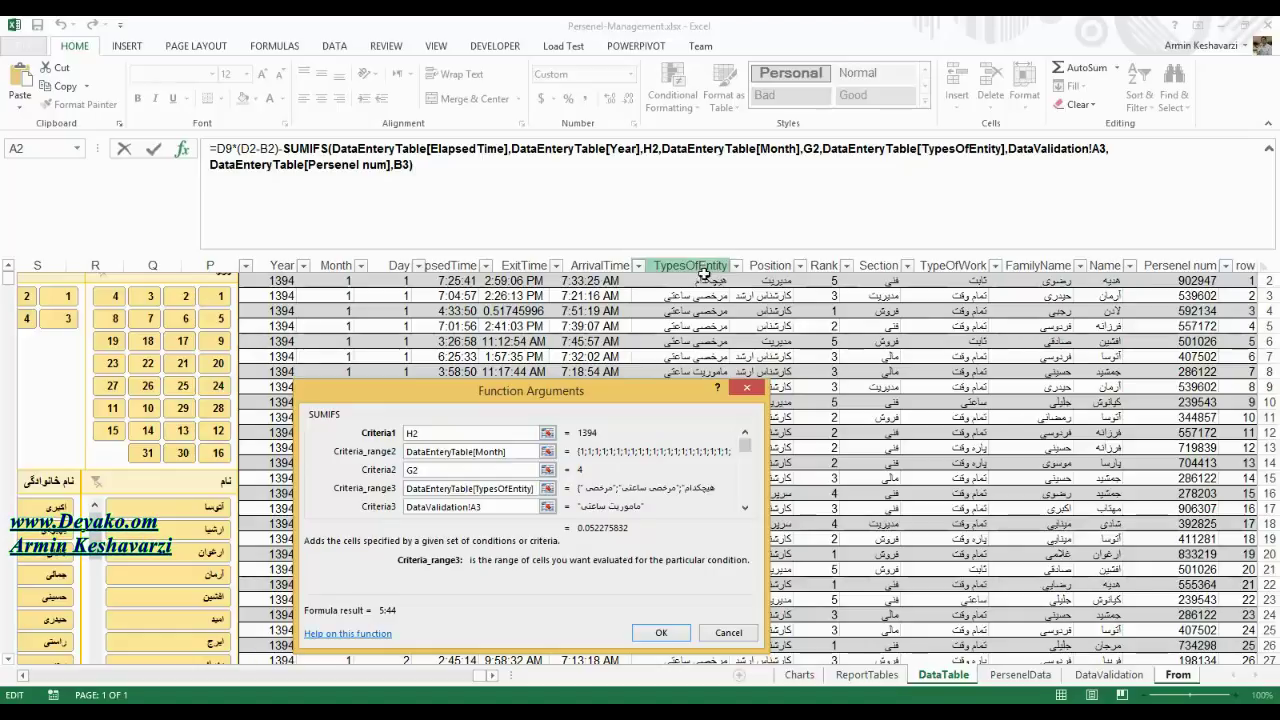
pyautogui.click(511, 507)
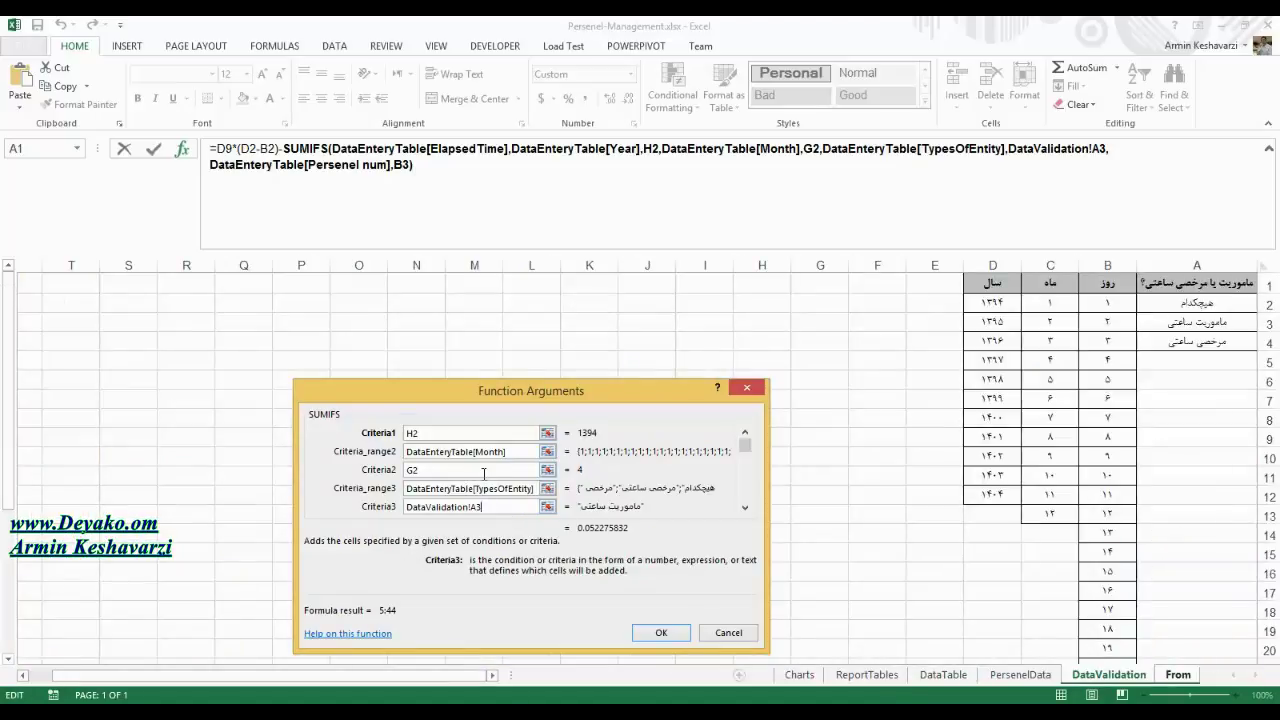
pyautogui.click(745, 508)
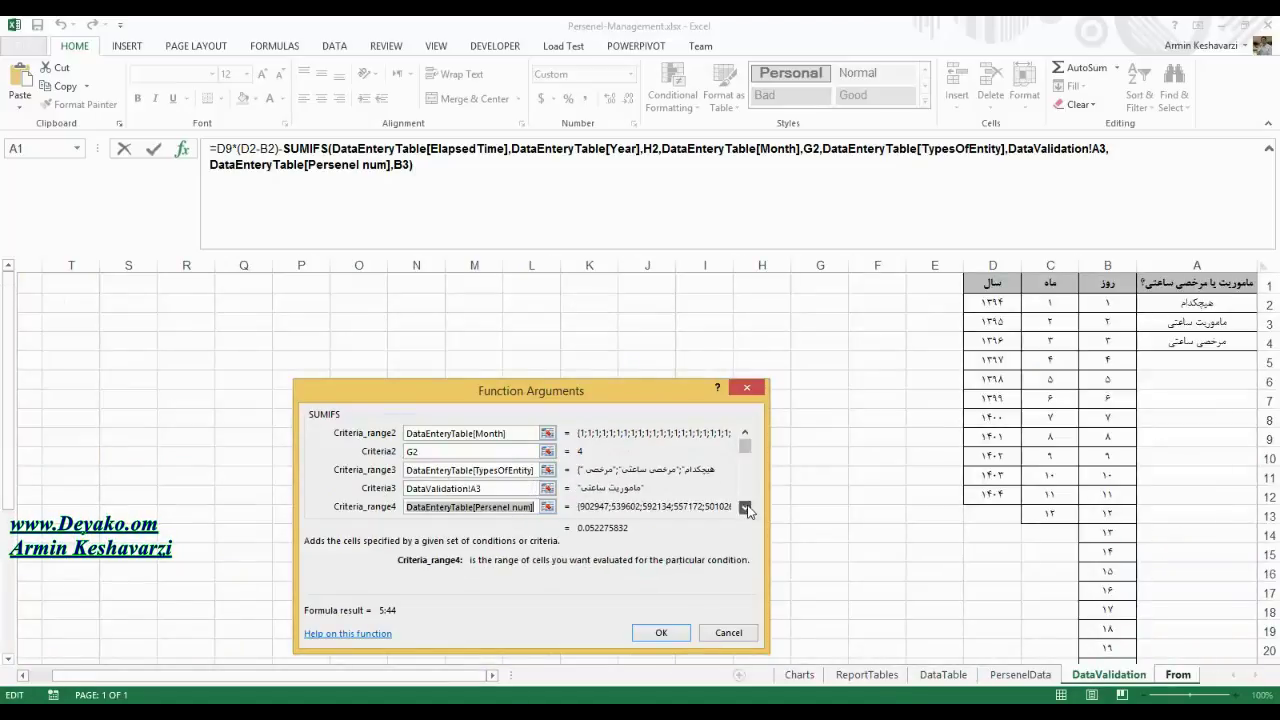
pyautogui.click(745, 508)
pyautogui.click(745, 508)
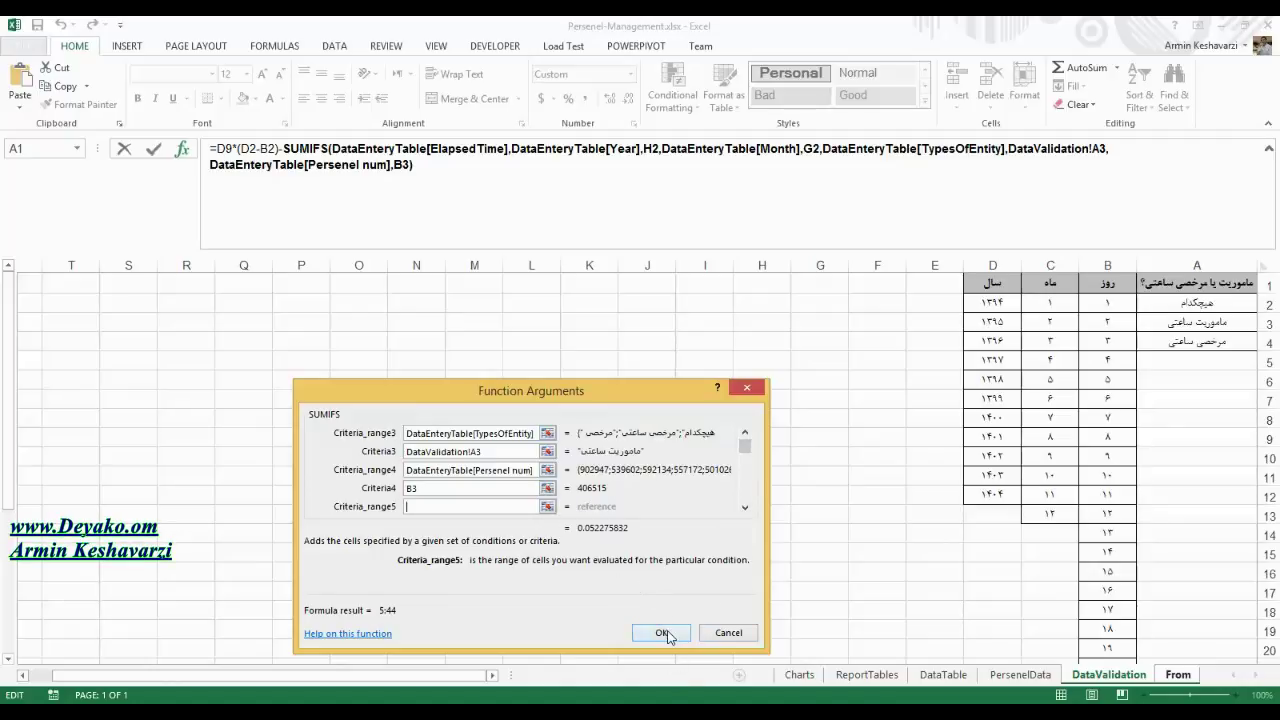
pyautogui.click(663, 633)
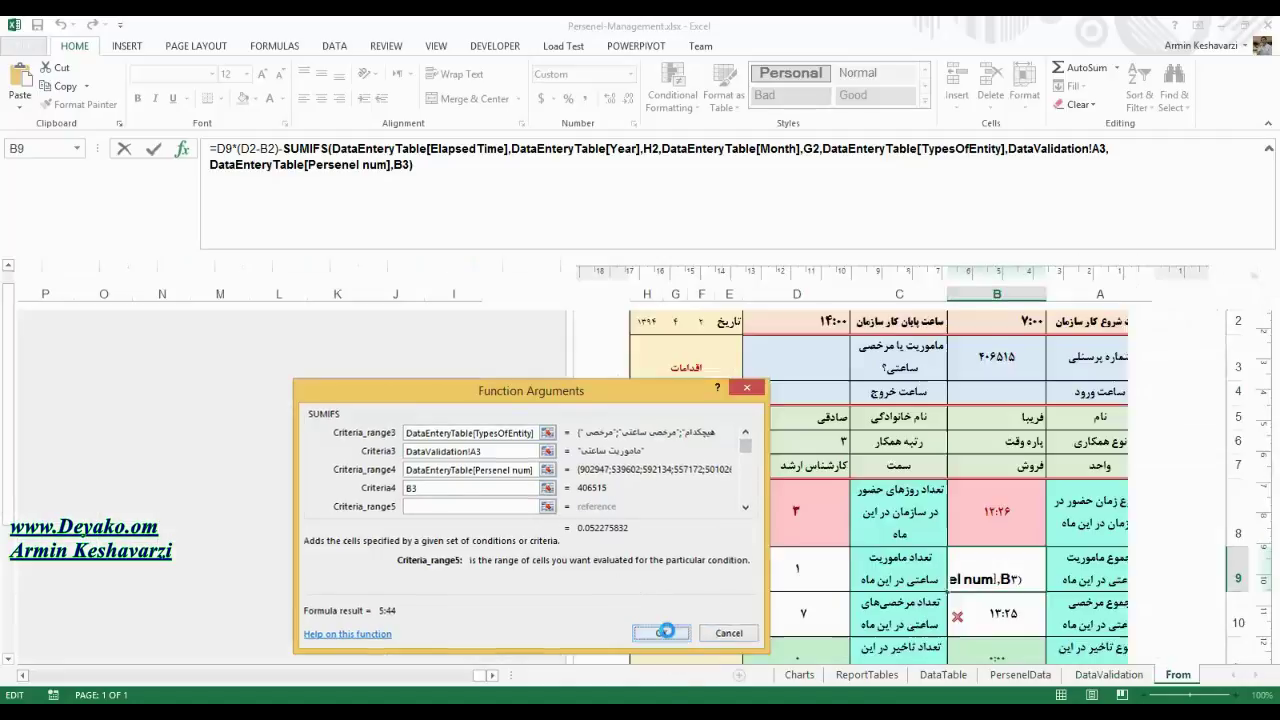
# - Compare the SUMIFS in B8 and B9 with the COUNTIFS in D8 and D9, then start editing D9
pyautogui.click(968, 531)
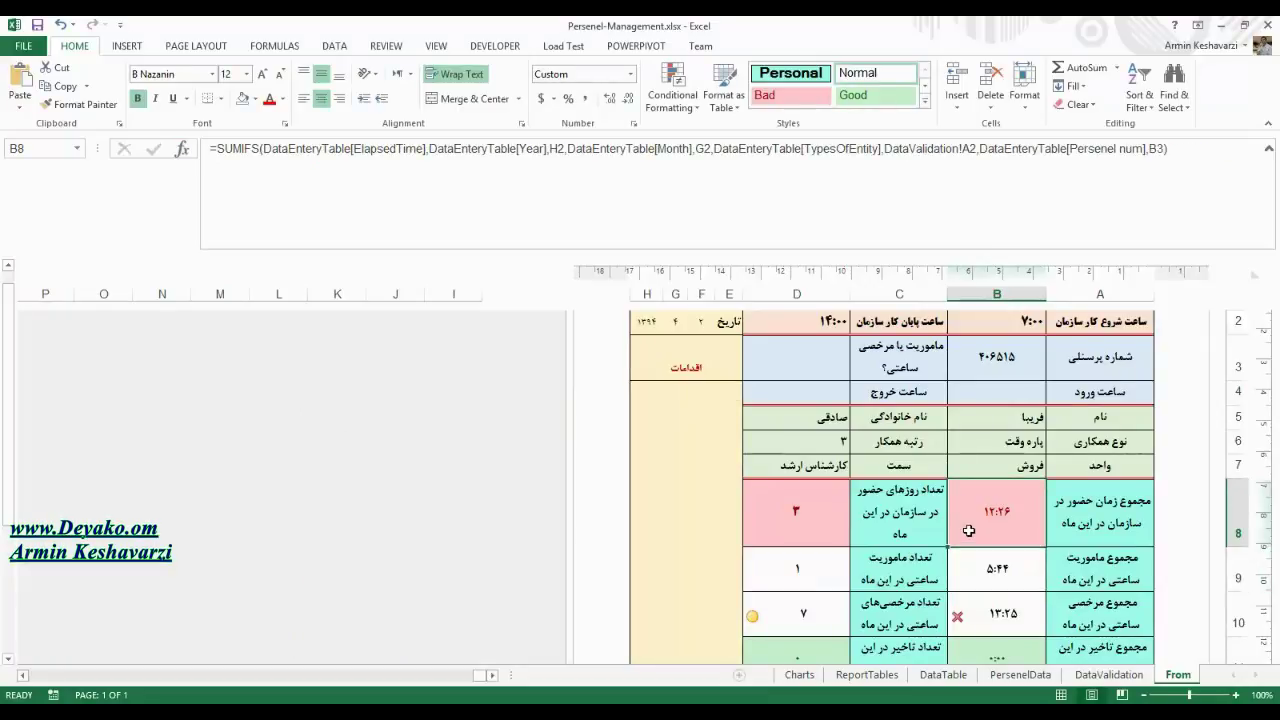
pyautogui.click(994, 566)
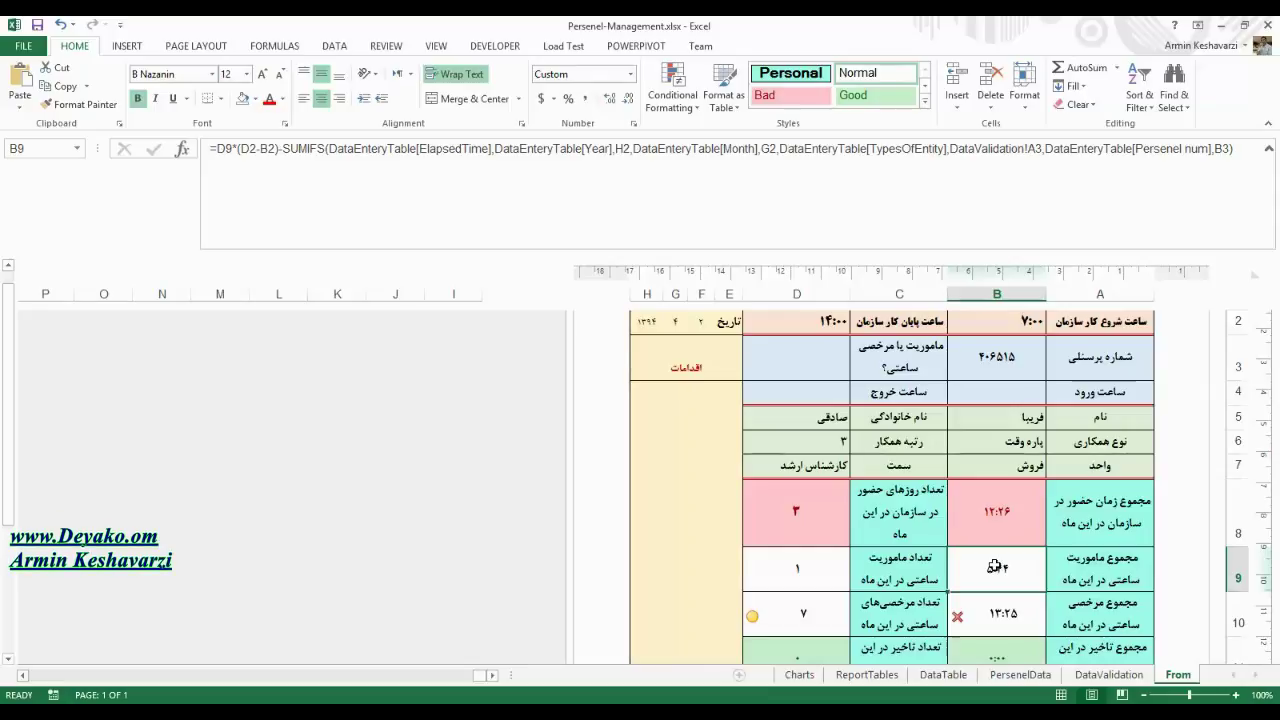
pyautogui.click(797, 575)
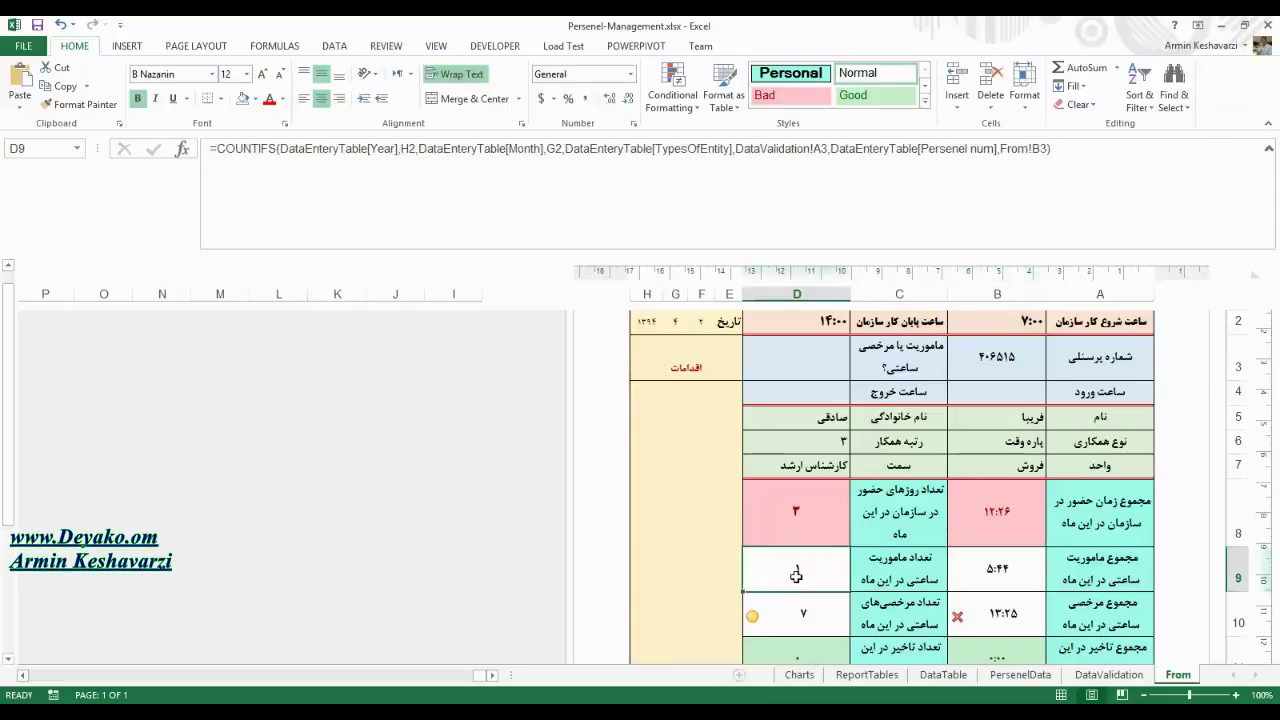
pyautogui.click(986, 567)
pyautogui.click(840, 568)
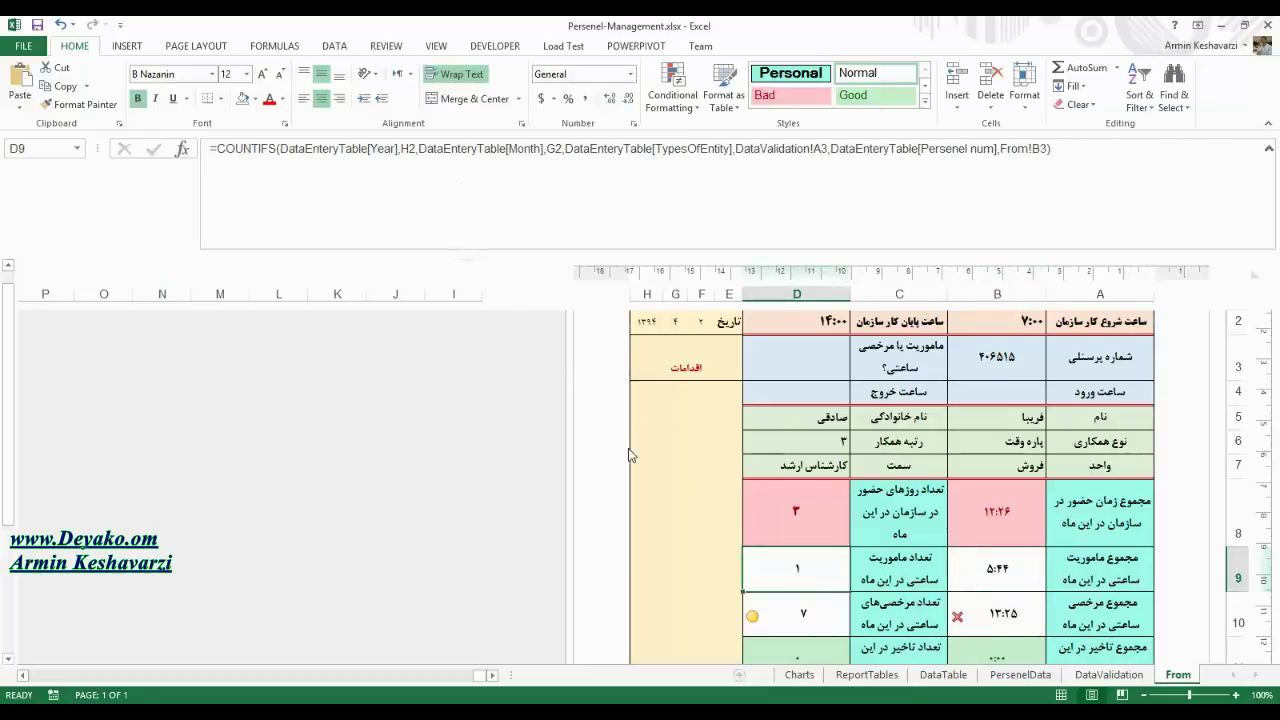
pyautogui.click(834, 522)
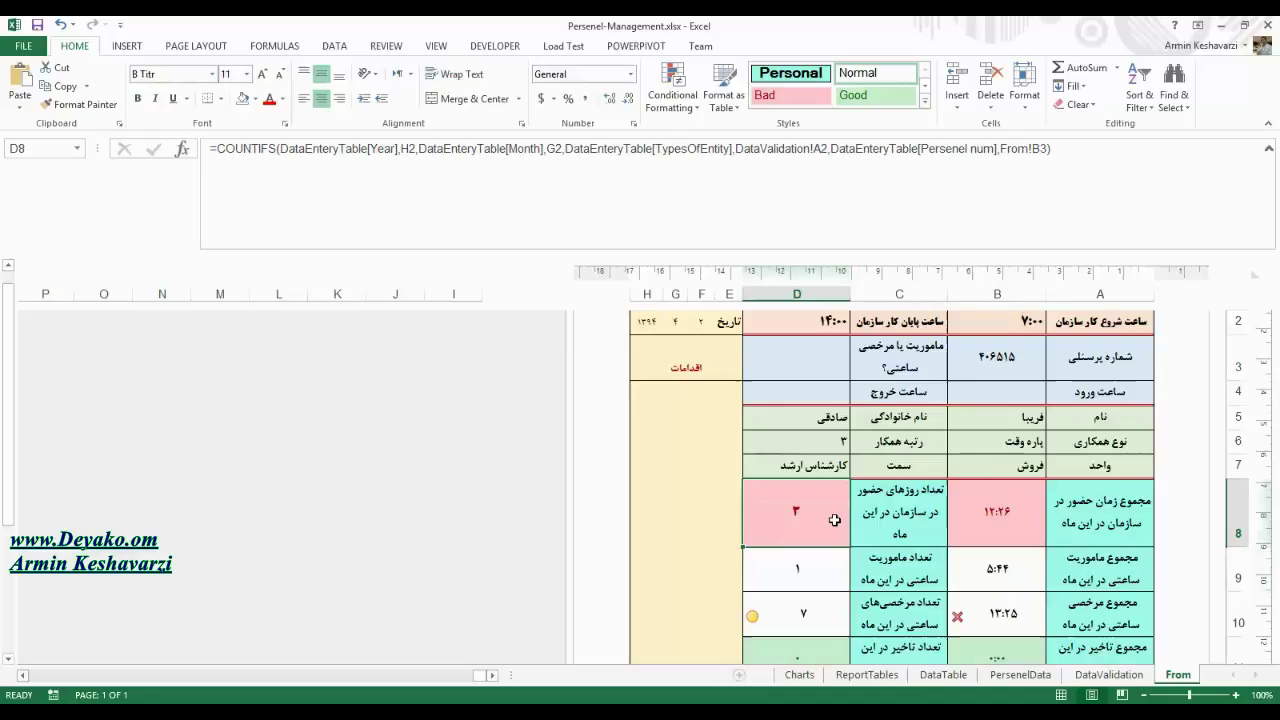
pyautogui.click(819, 575)
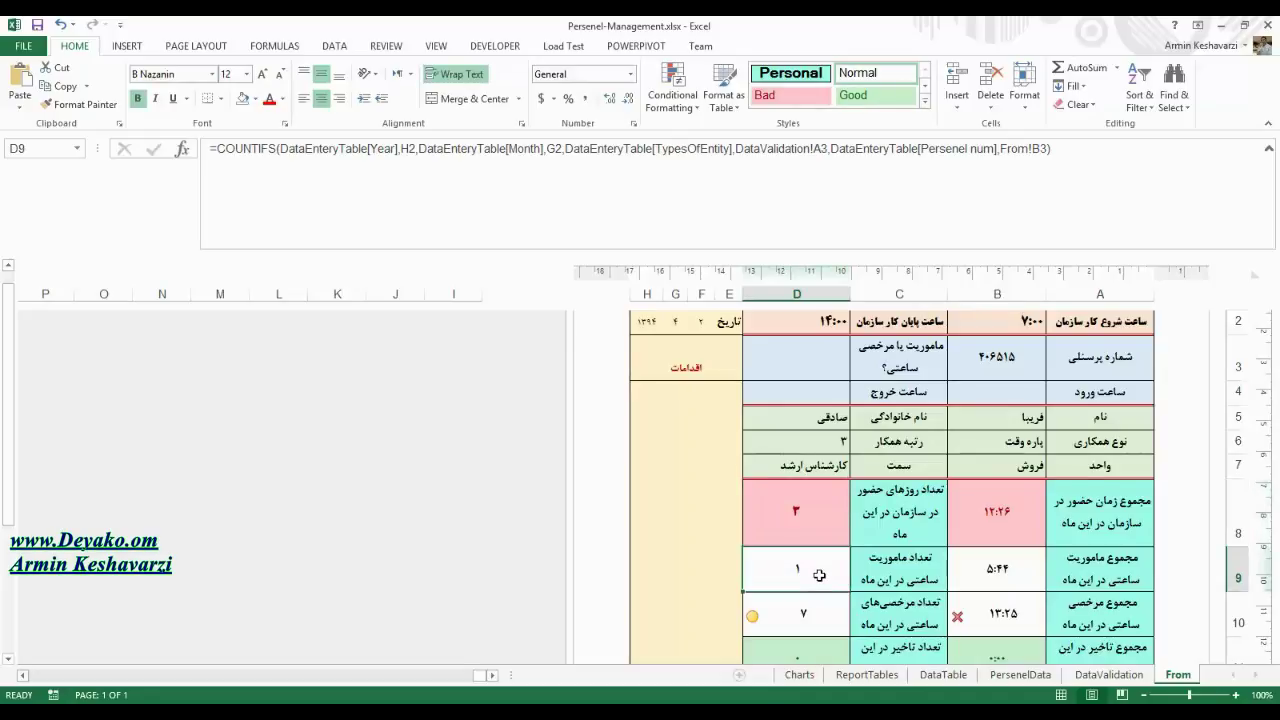
pyautogui.click(212, 148)
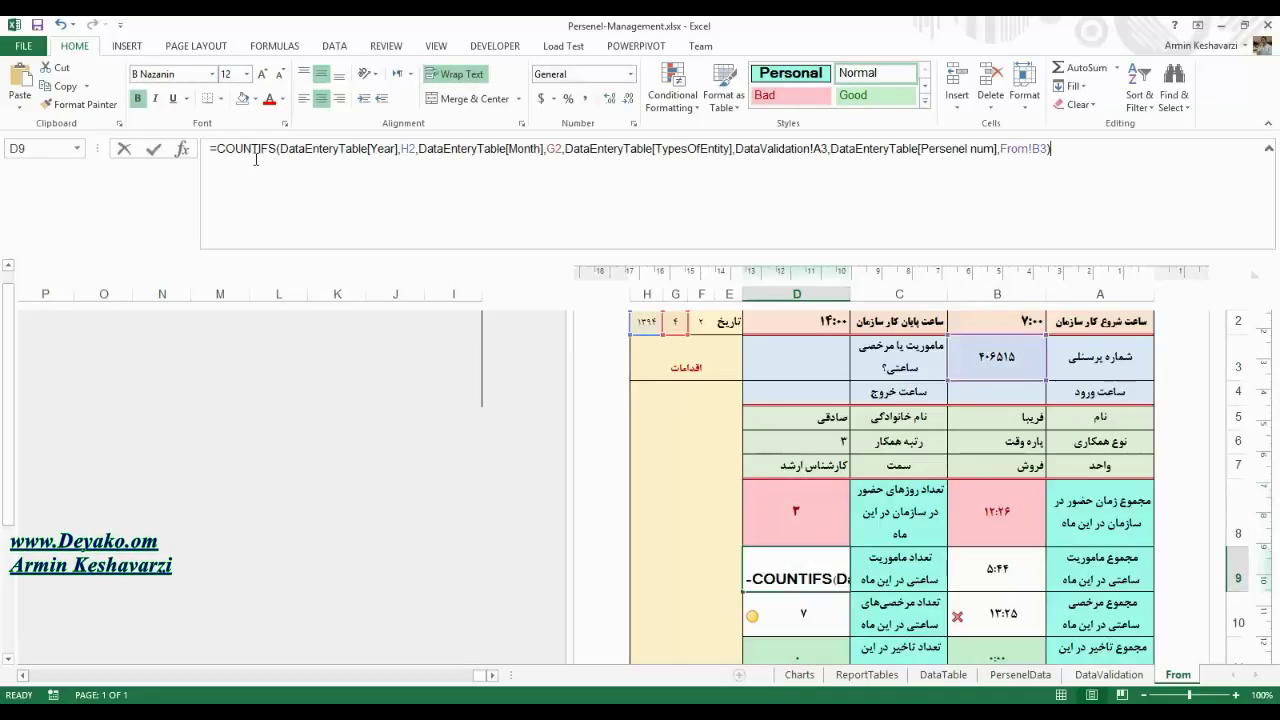
# - Review D9's COUNTIFS year, TypesOfEntity and DataValidation!A3 criteria and commit it, still counting 1
pyautogui.click(182, 148)
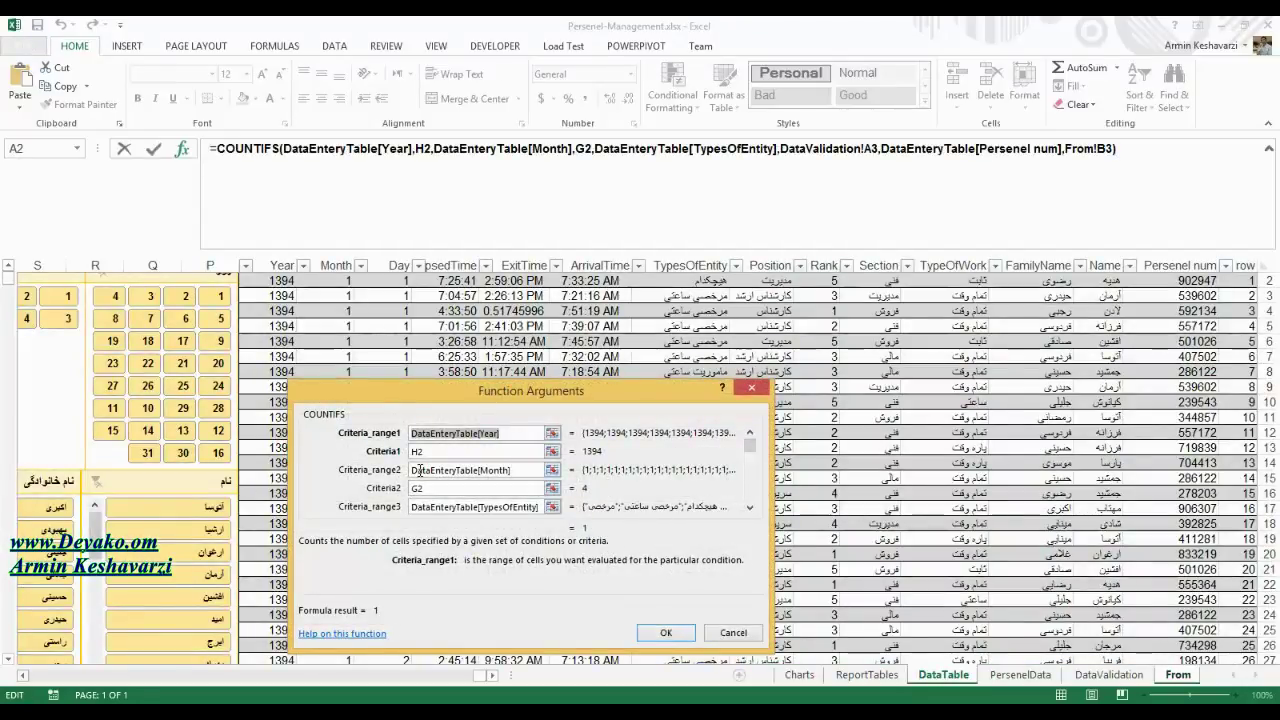
pyautogui.press('Tab')
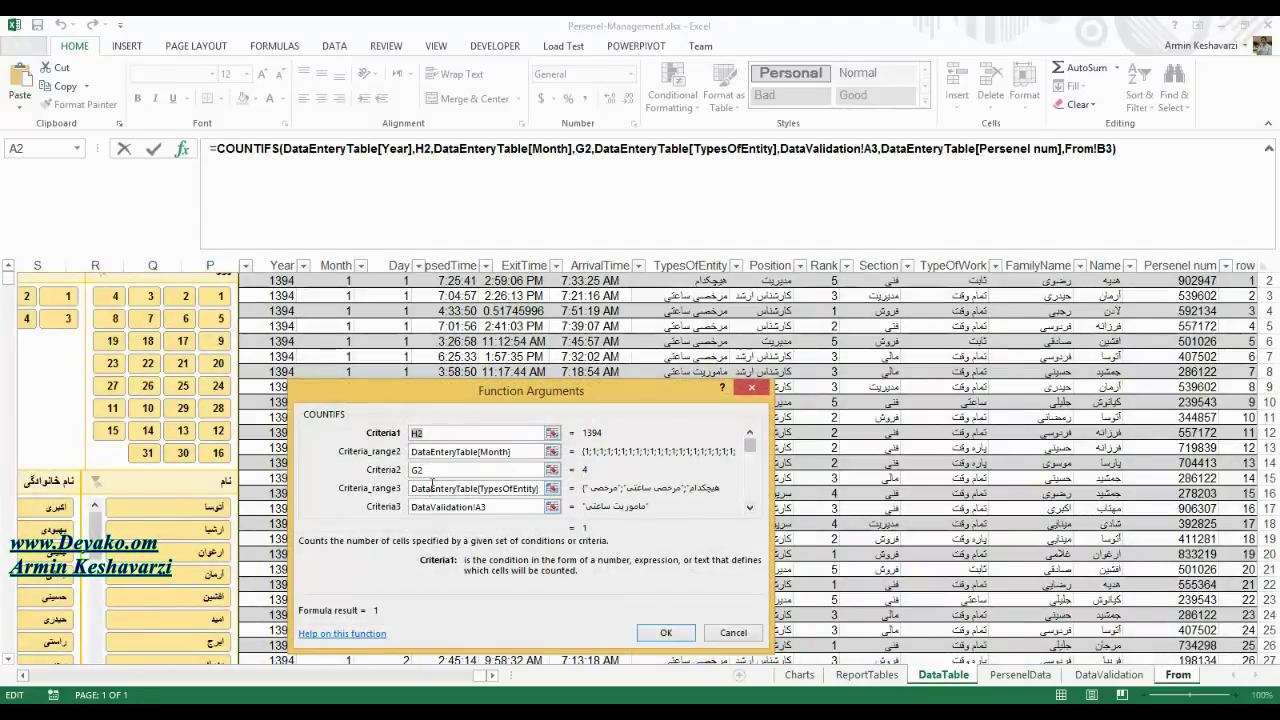
pyautogui.click(428, 488)
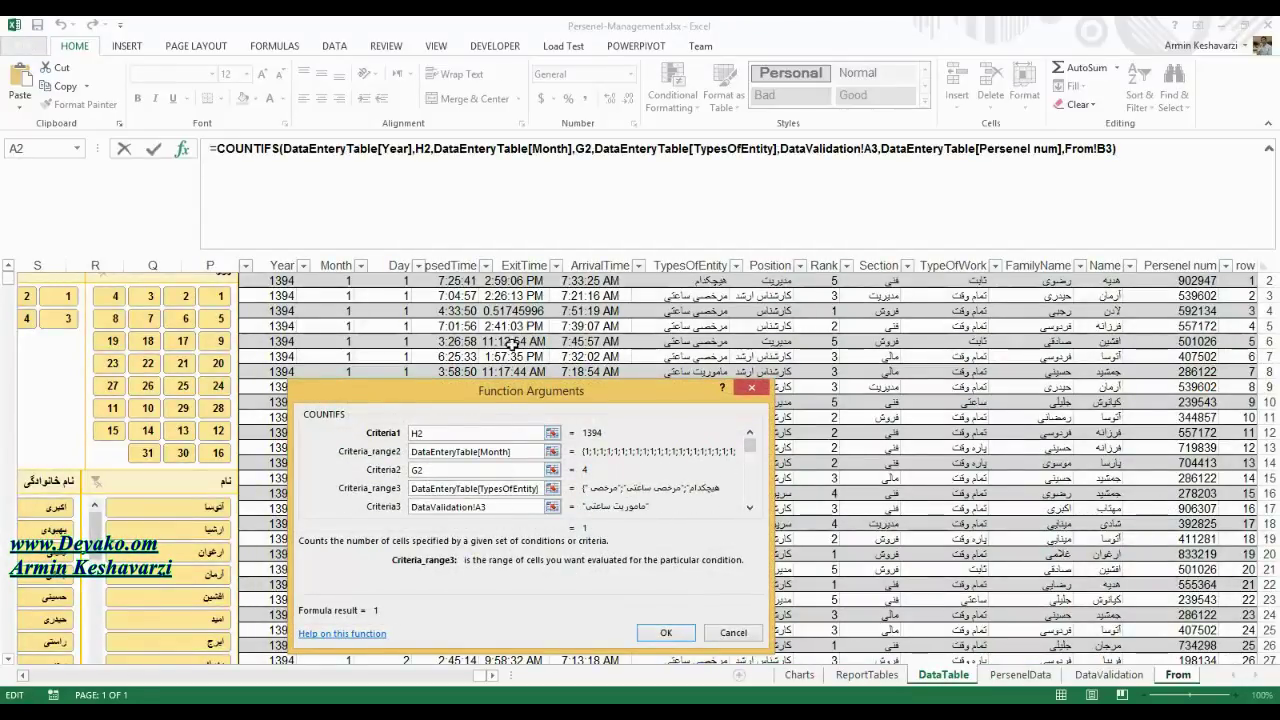
pyautogui.click(493, 506)
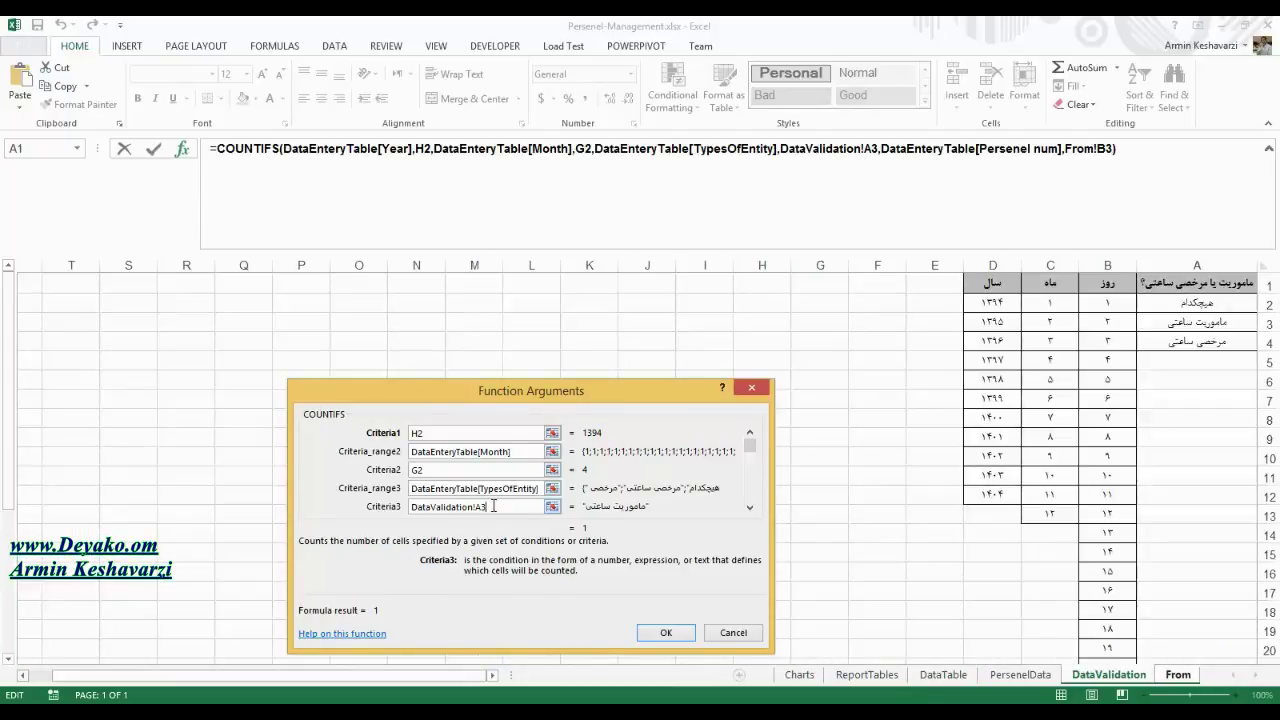
pyautogui.click(666, 632)
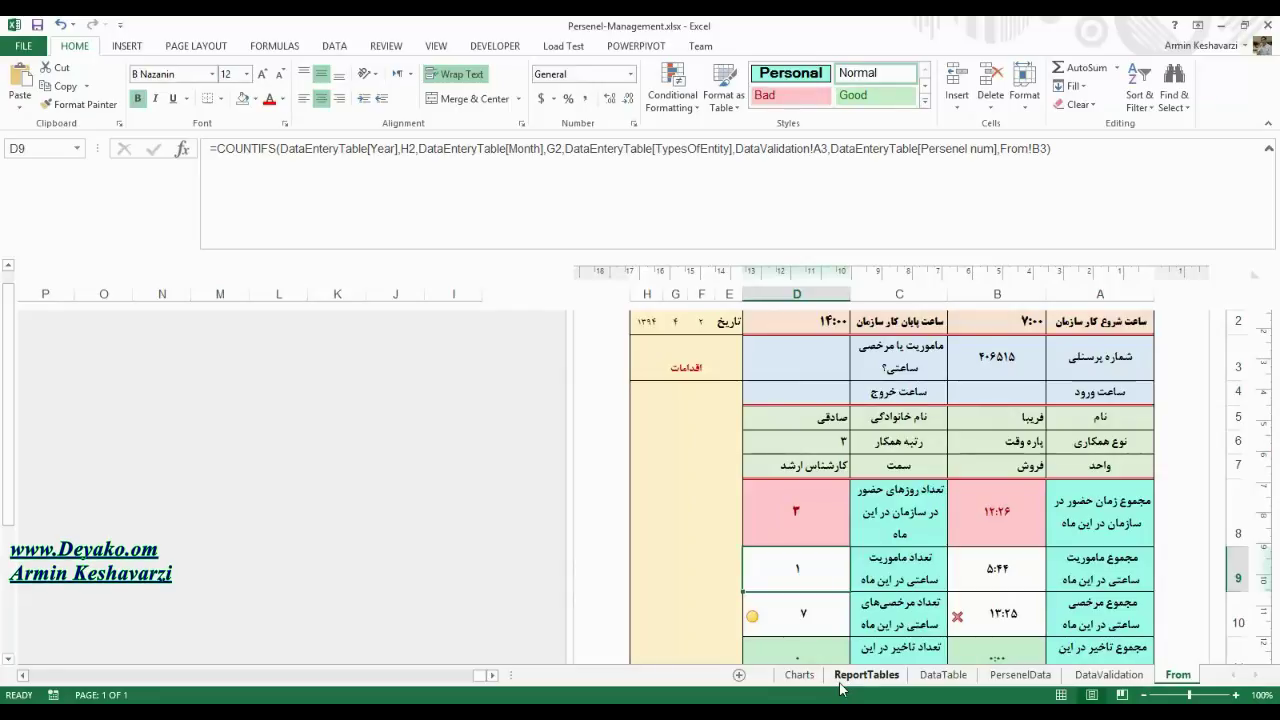
pyautogui.click(994, 584)
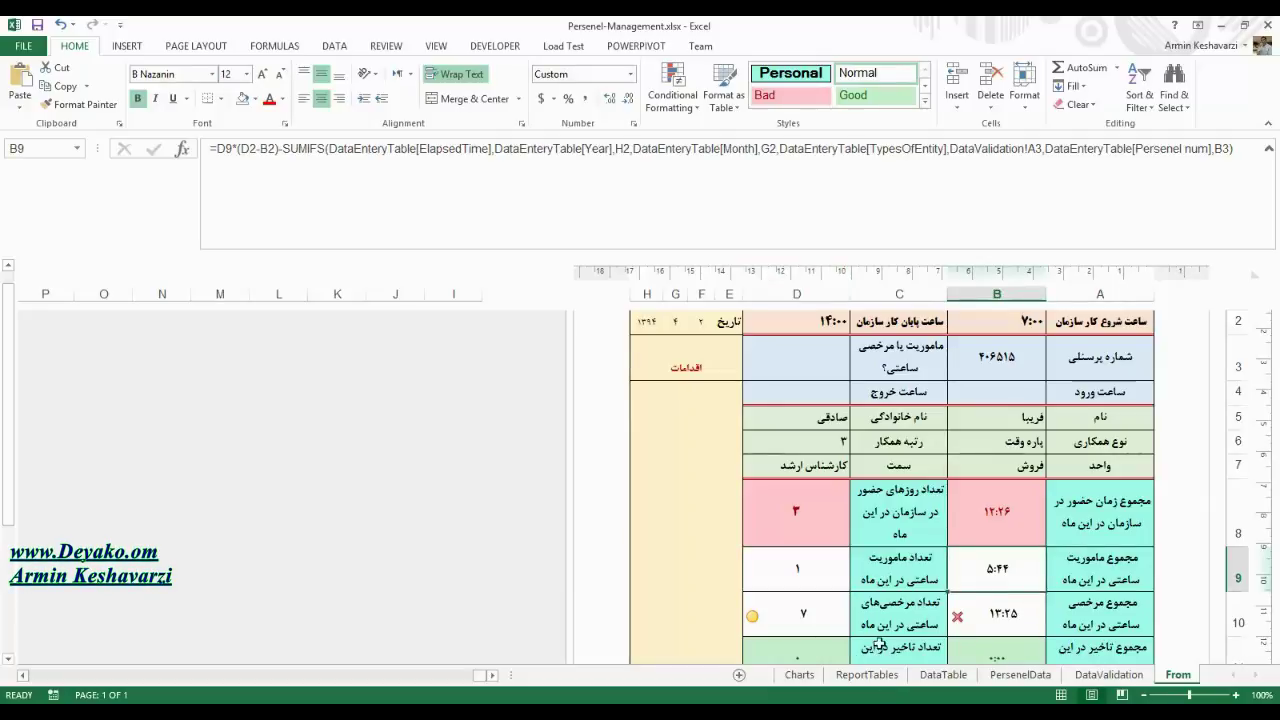
pyautogui.click(818, 584)
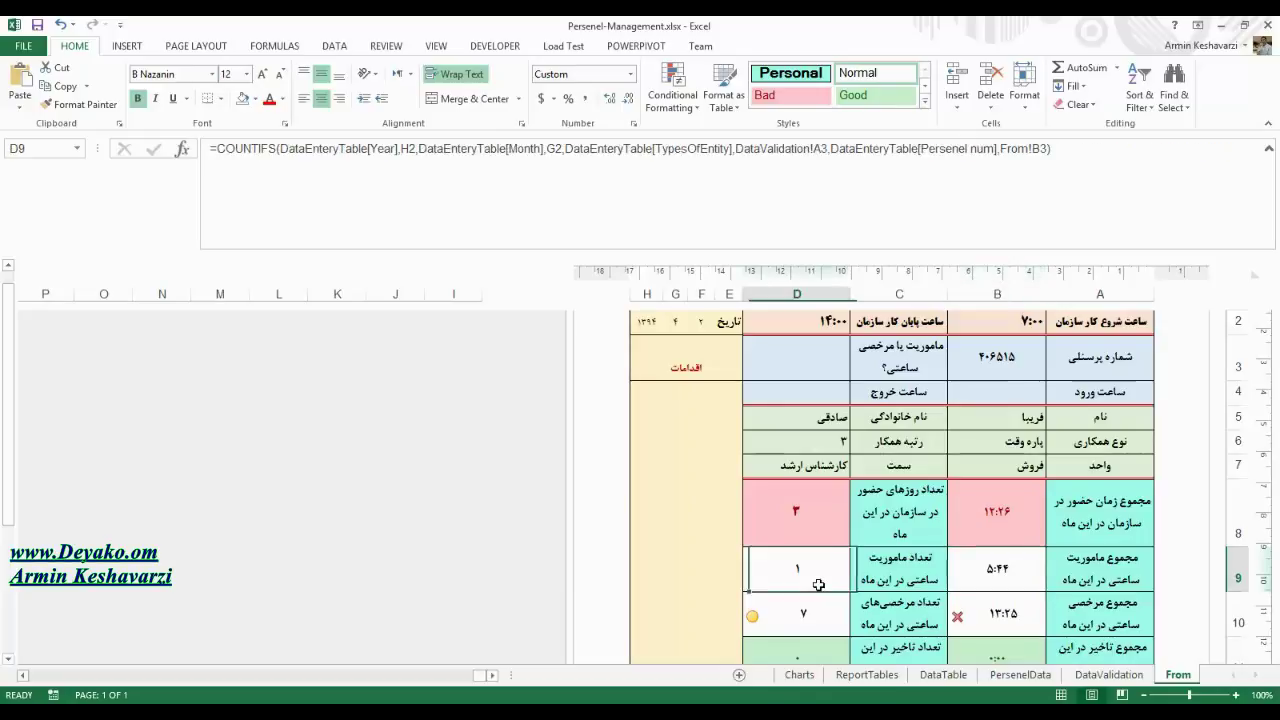
pyautogui.click(977, 571)
pyautogui.click(784, 580)
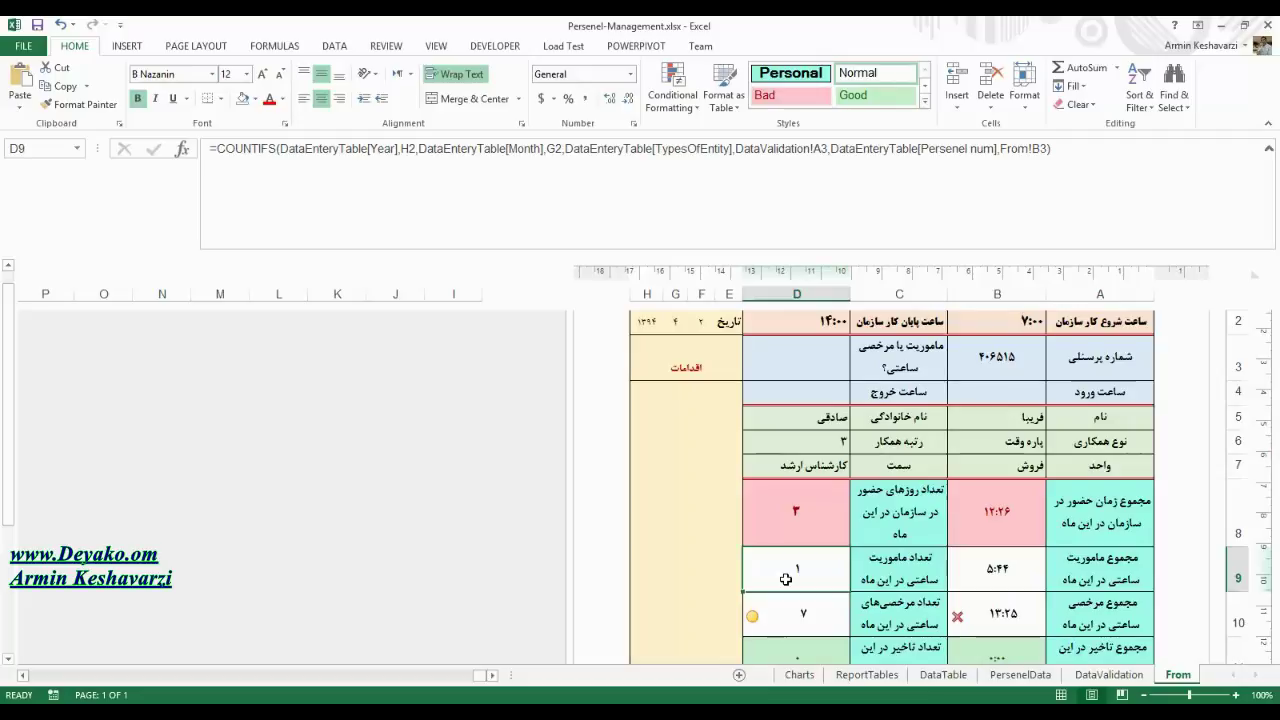
pyautogui.click(966, 568)
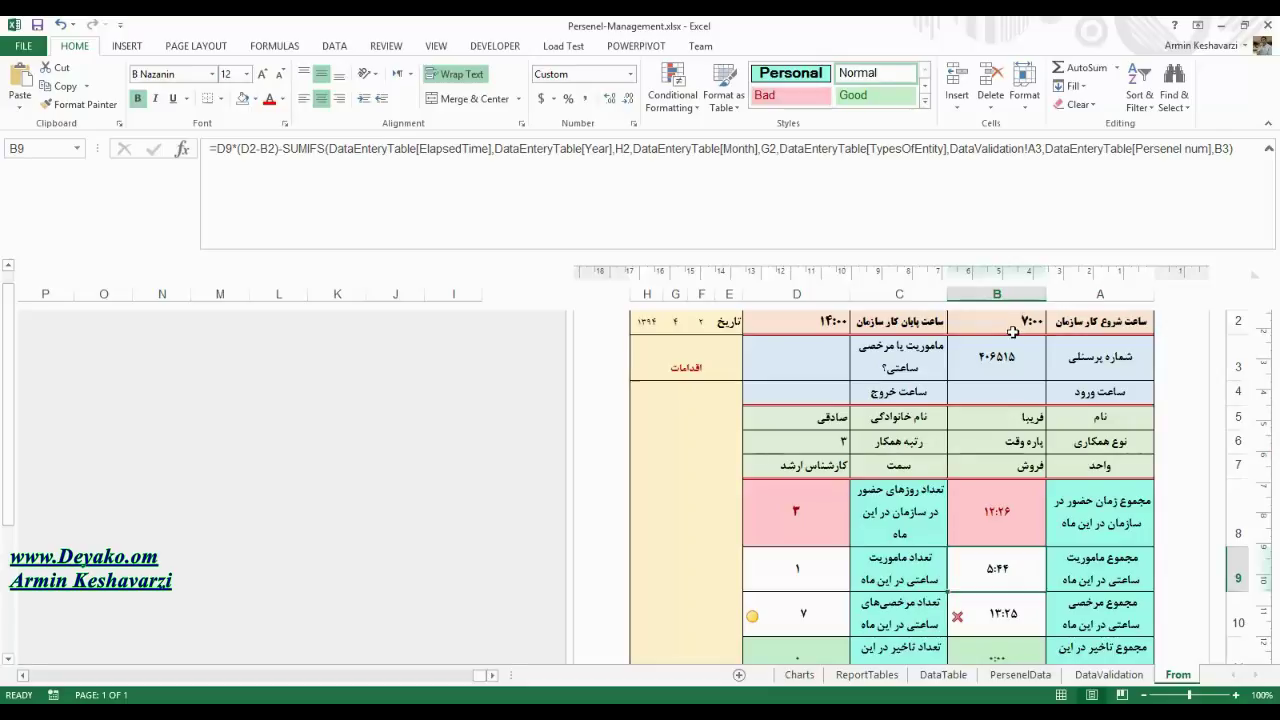
pyautogui.click(800, 326)
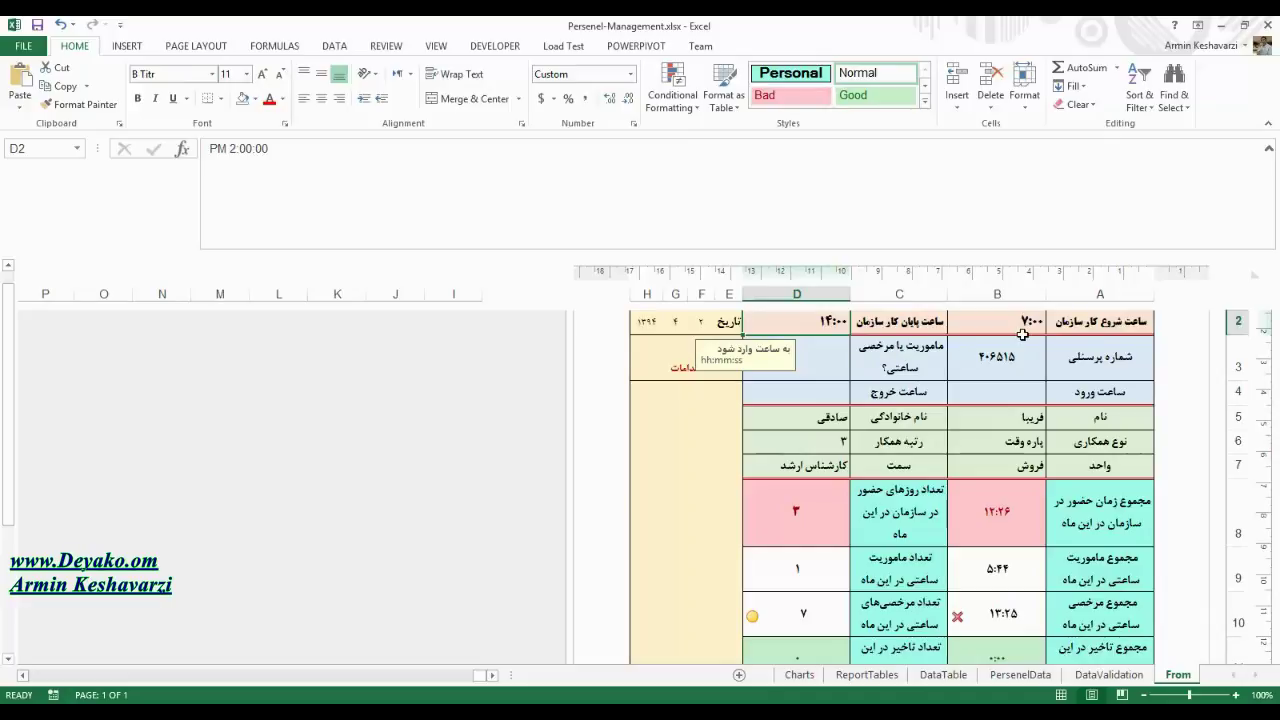
pyautogui.click(1000, 570)
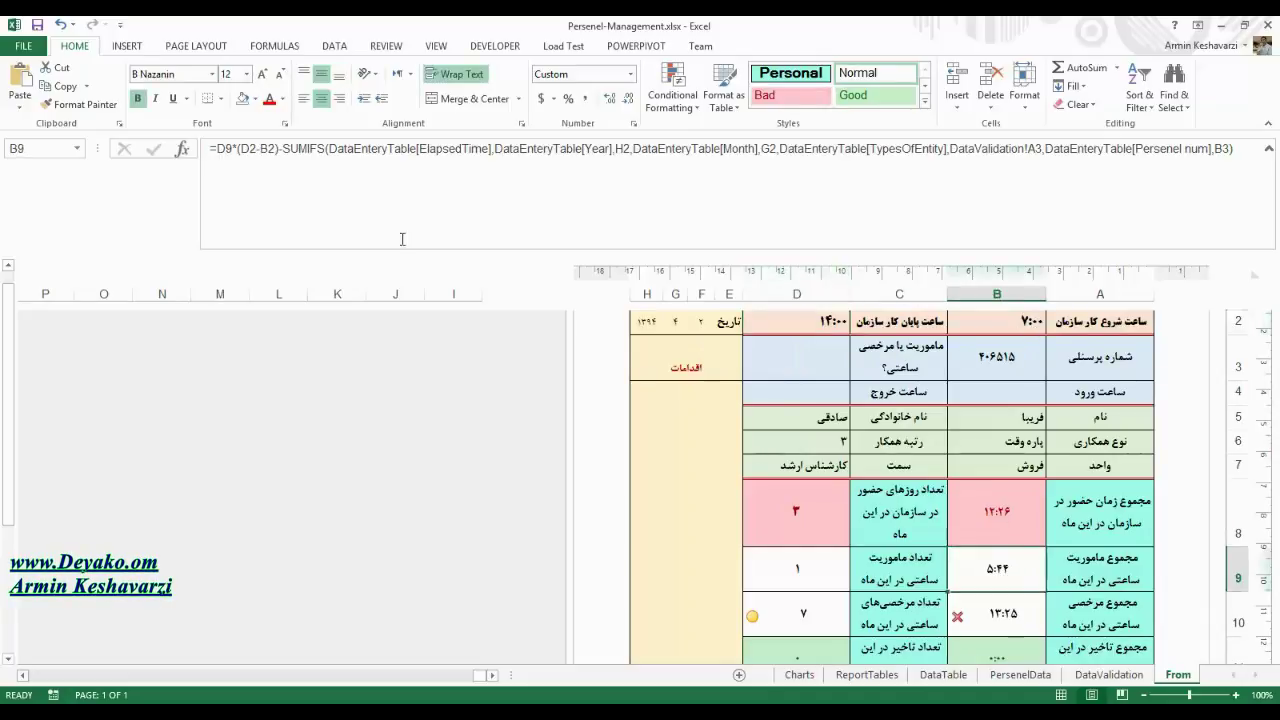
# - Correct the SUMIFS tail of B9's hourly-mission formula and commit it so B9 shows 5:44
pyautogui.click(242, 148)
pyautogui.moveTo(276, 148); pyautogui.dragTo(245, 149)
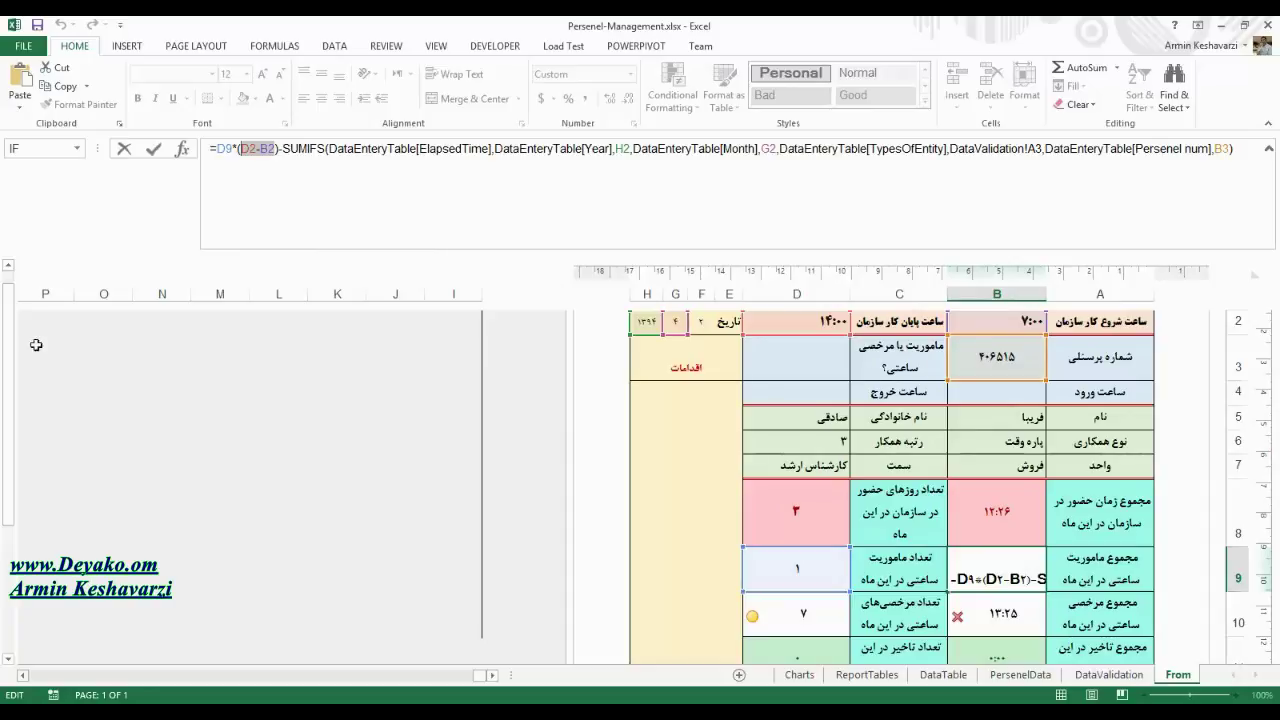
pyautogui.scroll(2, 5, 345)
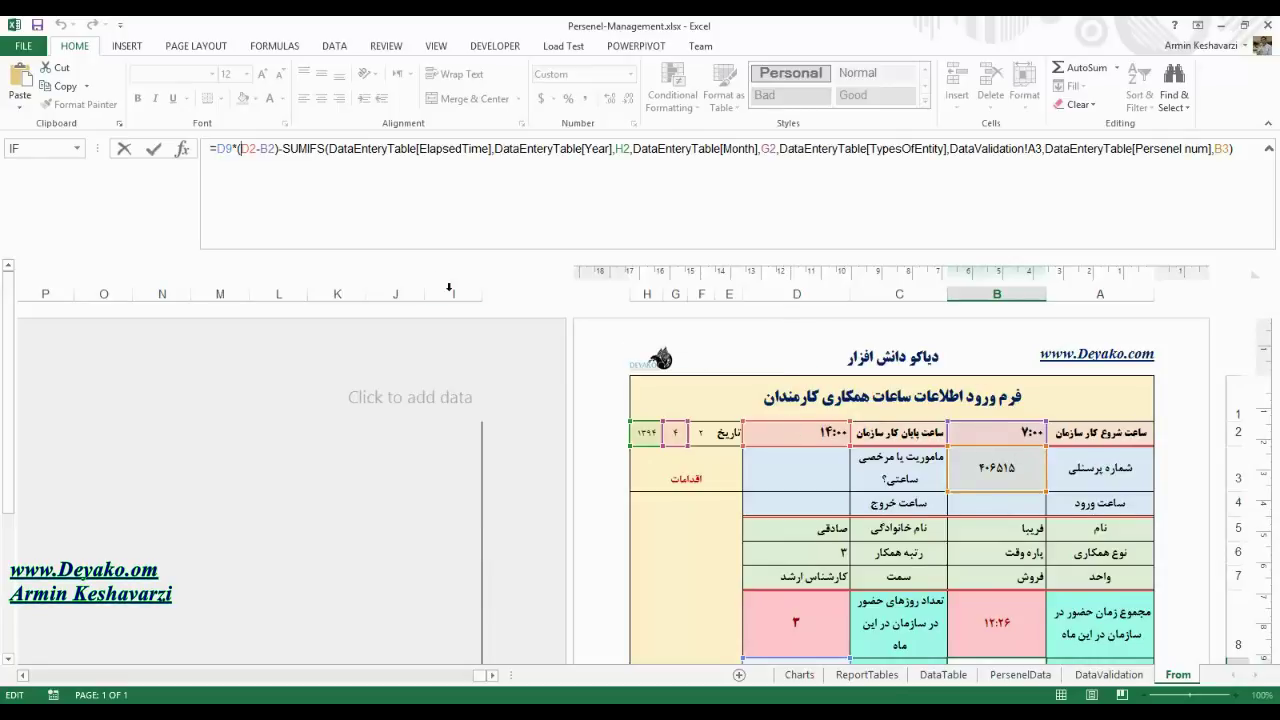
pyautogui.moveTo(277, 148); pyautogui.dragTo(255, 147)
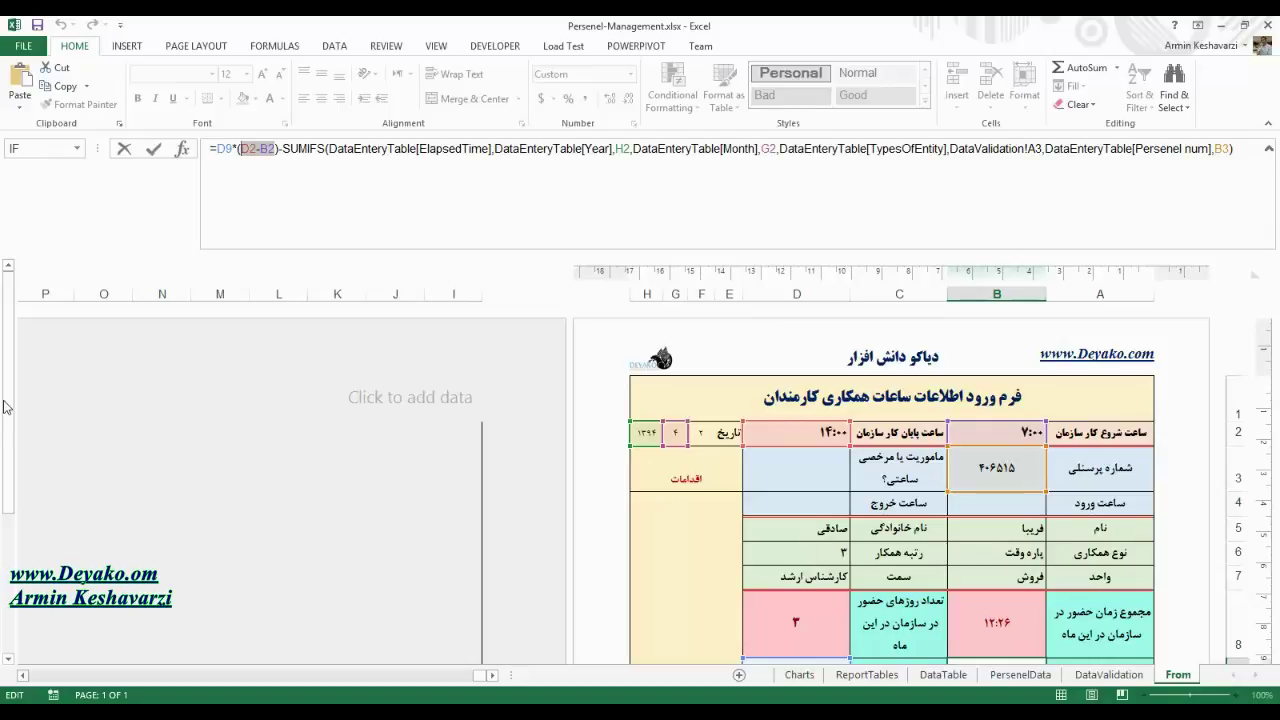
pyautogui.moveTo(5, 406); pyautogui.dragTo(6, 420)
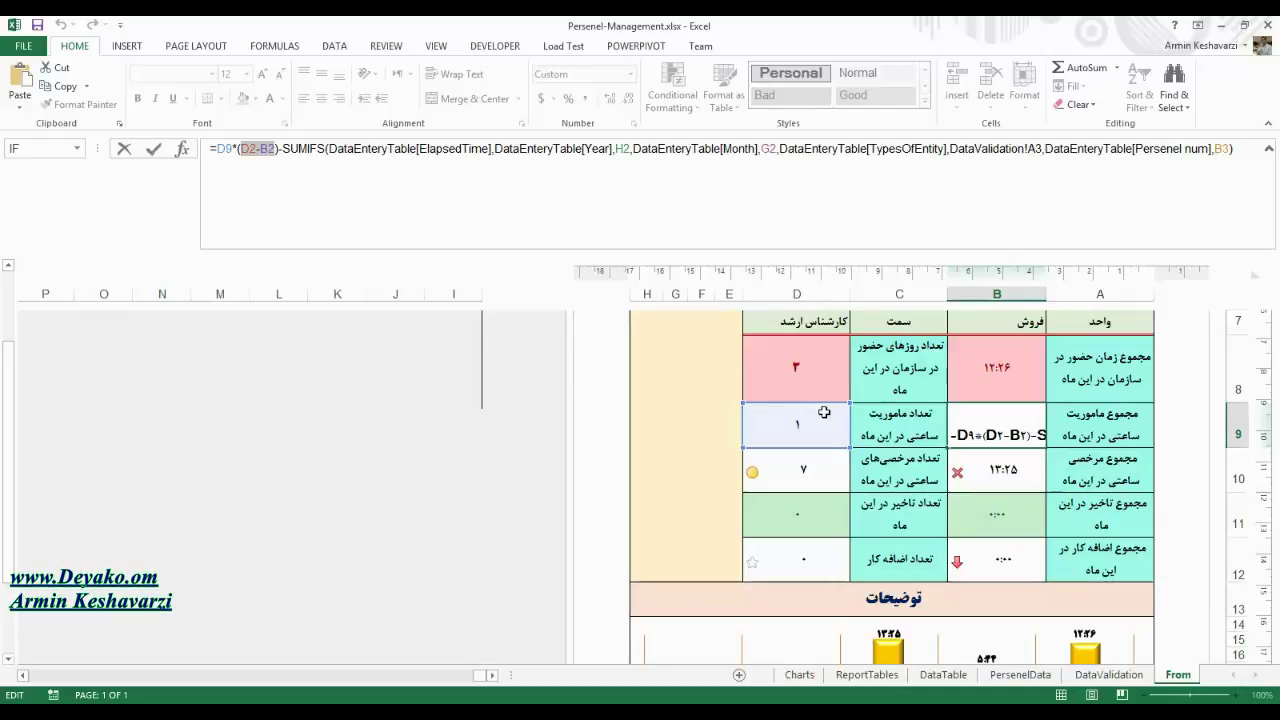
pyautogui.moveTo(7, 423); pyautogui.dragTo(4, 318)
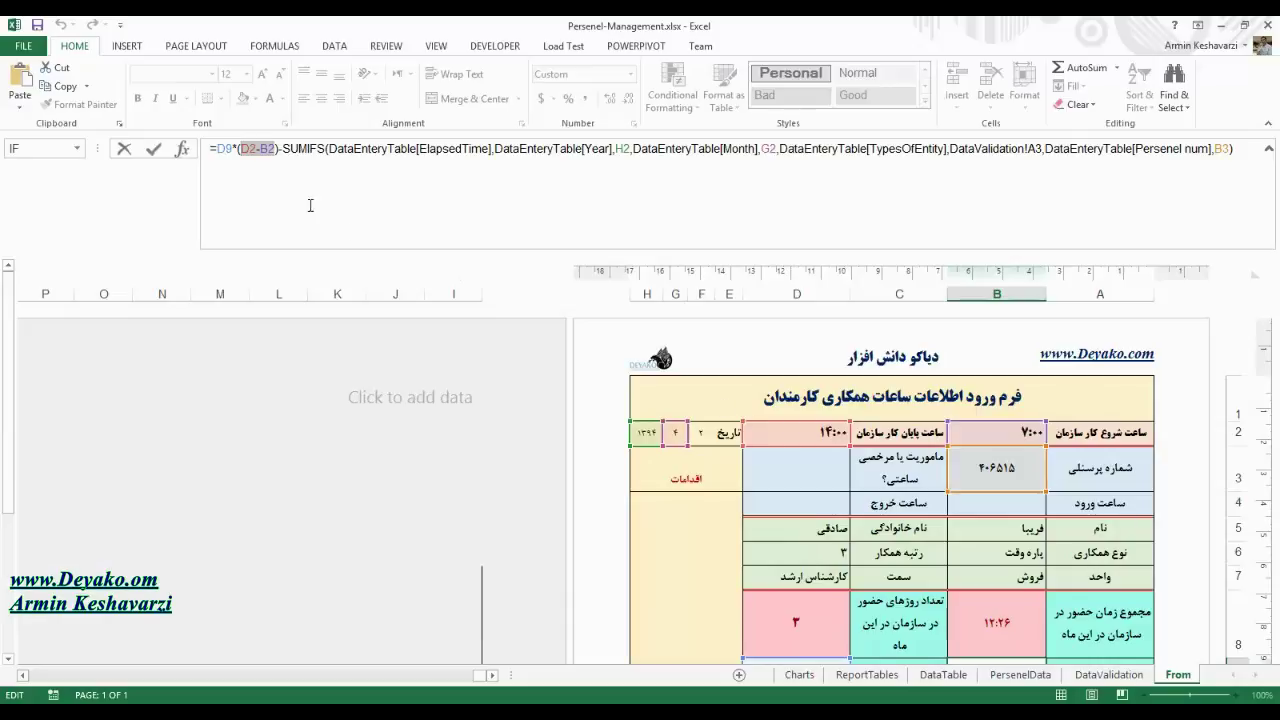
pyautogui.moveTo(284, 152); pyautogui.dragTo(1234, 208)
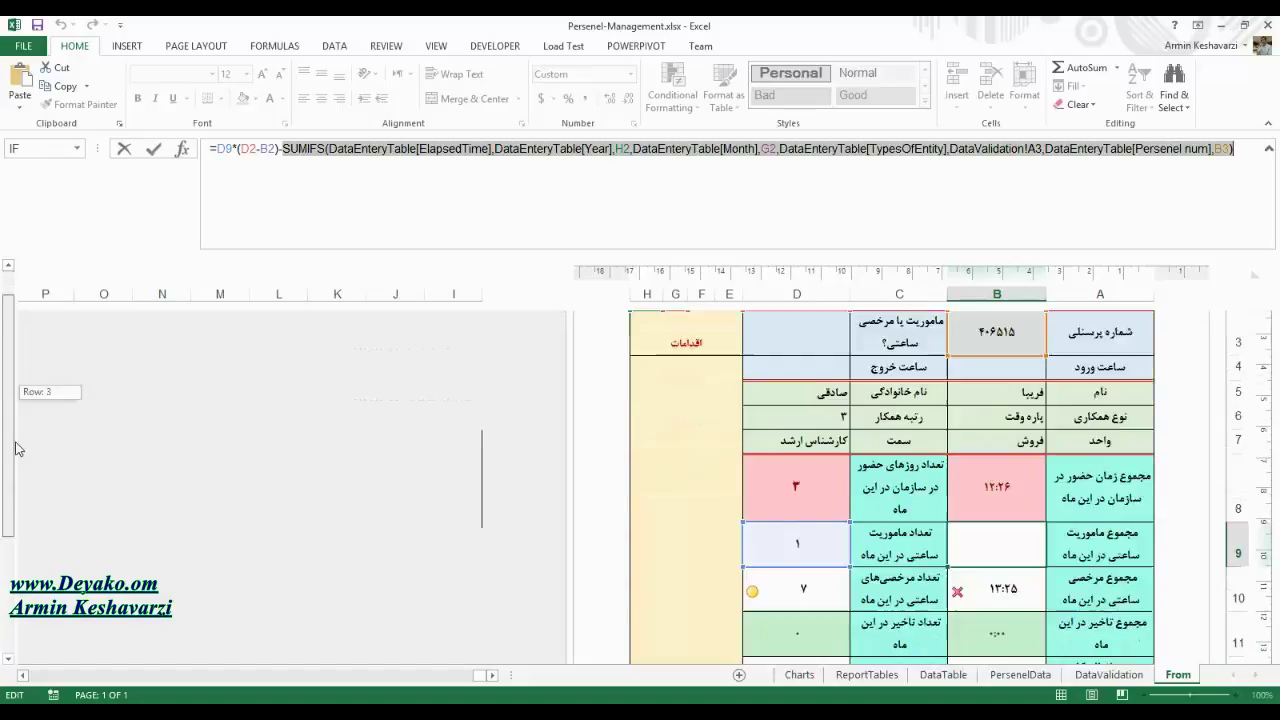
pyautogui.moveTo(4, 395); pyautogui.dragTo(15, 453)
pyautogui.press('Return')
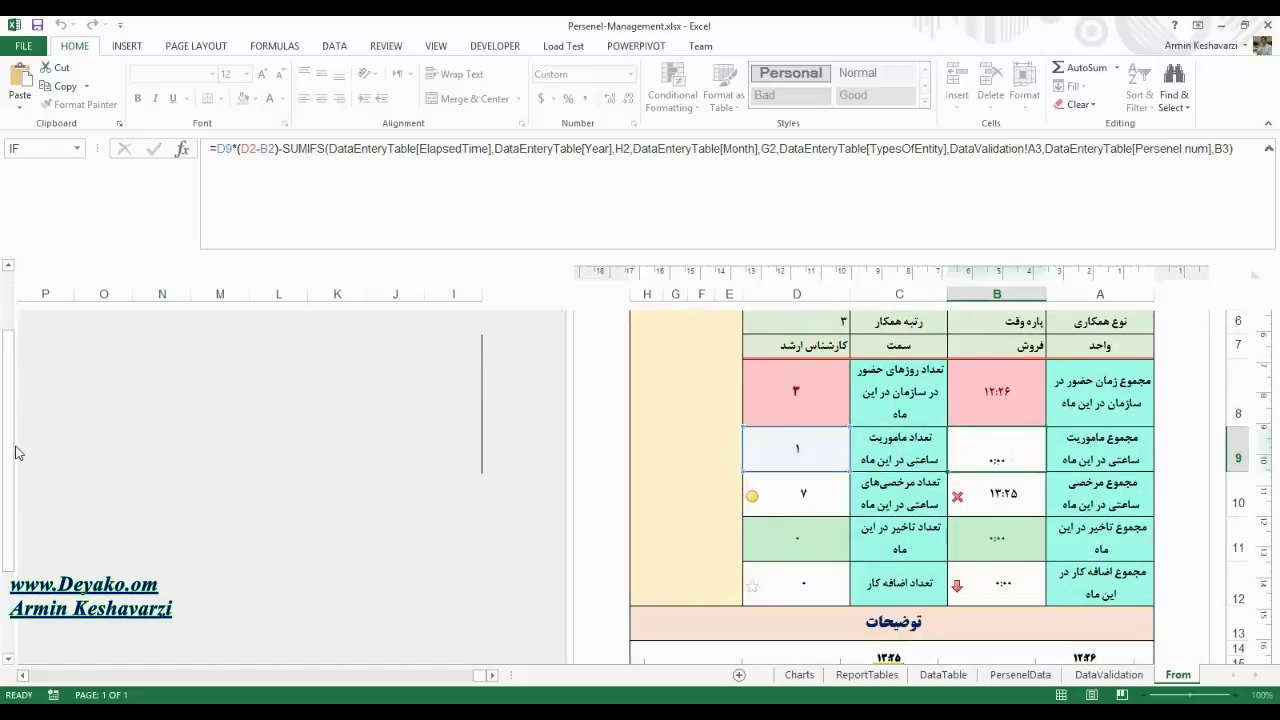
# - Review the summary formulas in B9, B10, D10's COUNTIFS and B11's SUMIFS
pyautogui.click(987, 463)
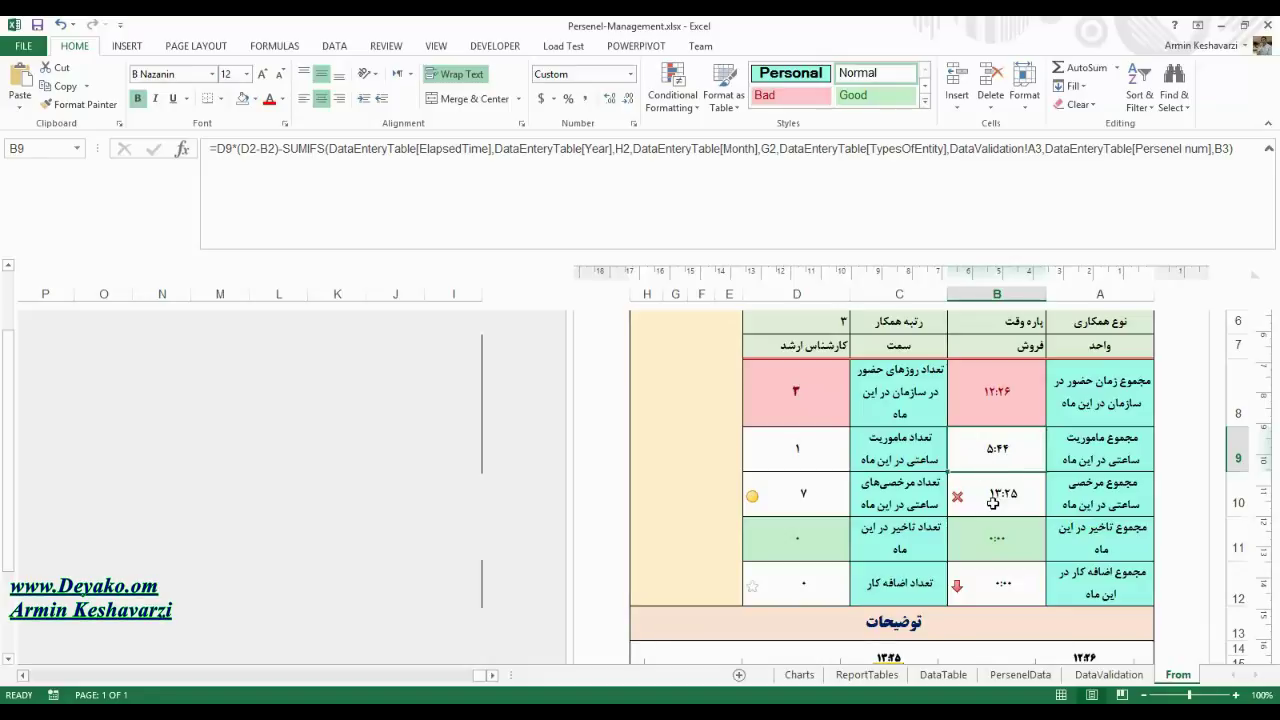
pyautogui.click(993, 502)
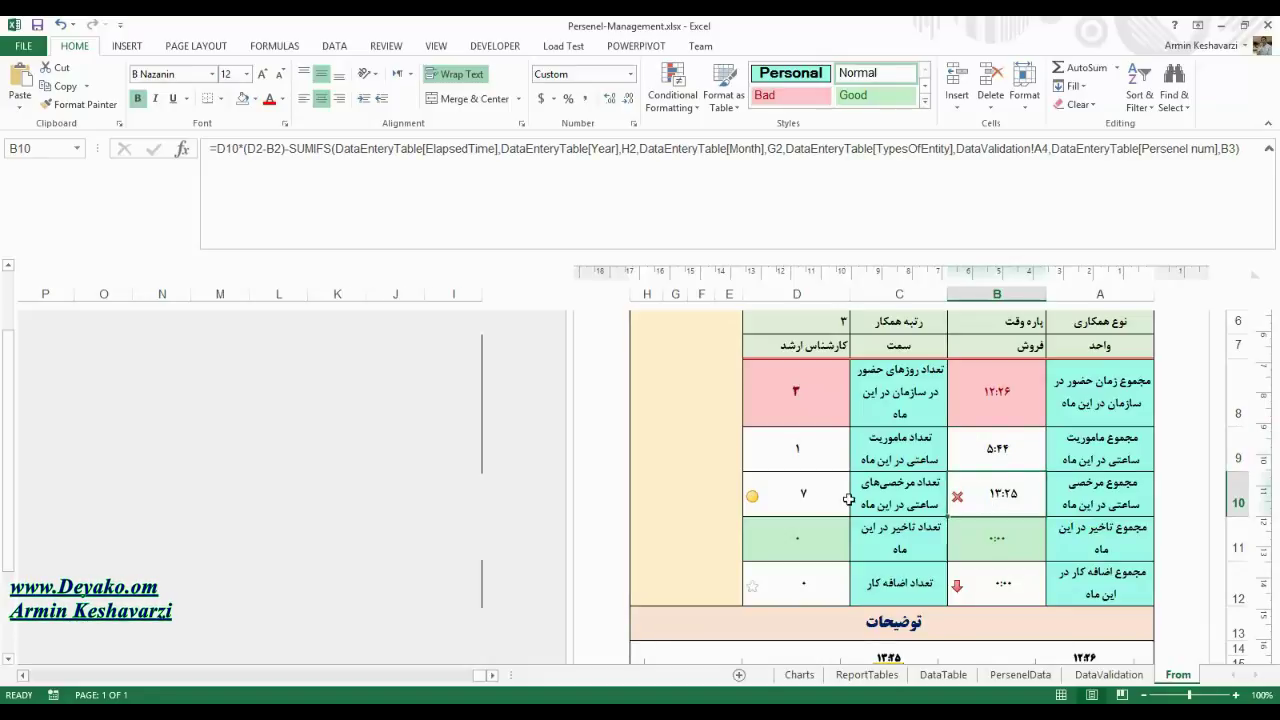
pyautogui.click(803, 497)
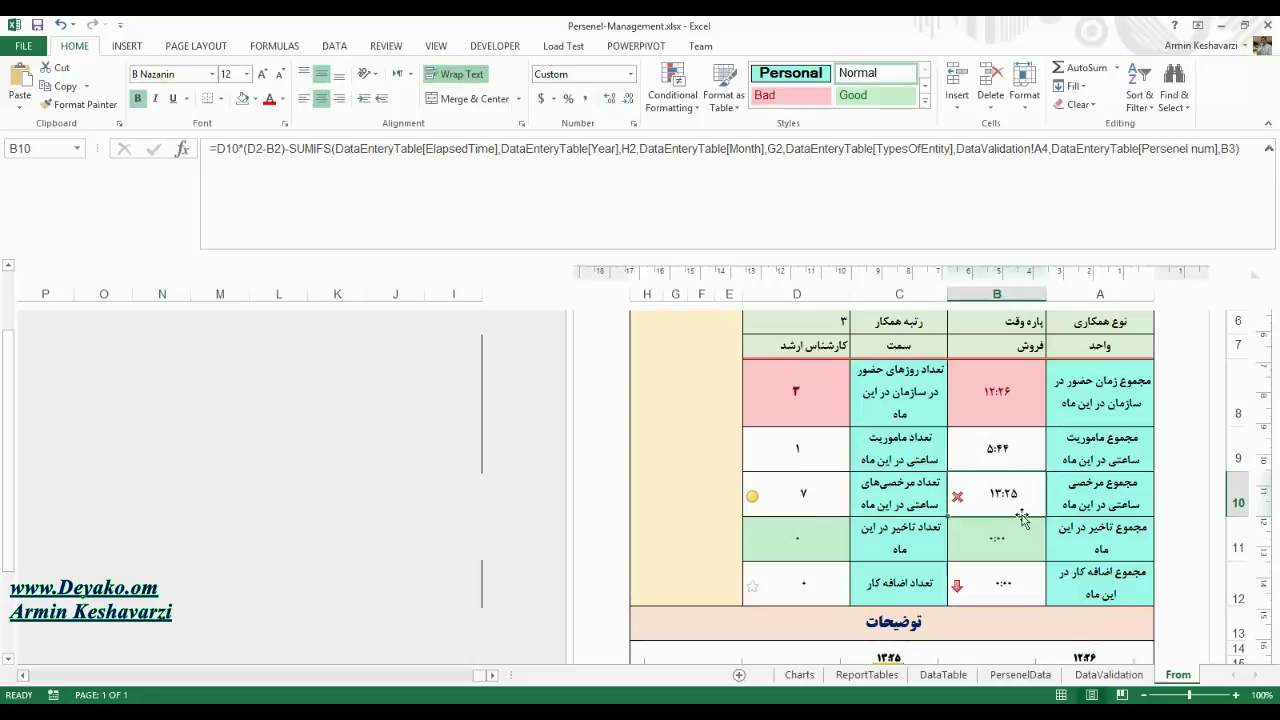
pyautogui.click(992, 541)
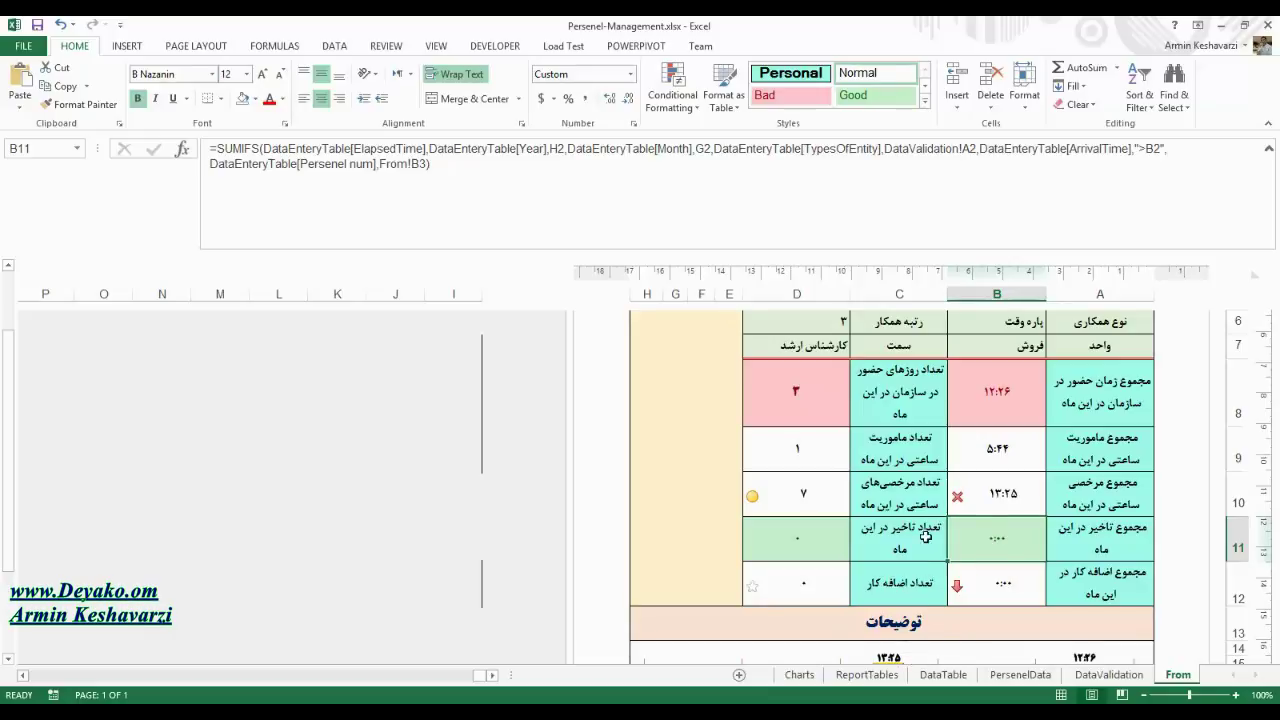
# - Open the Function Arguments breakdown of B11's lateness SUMIFS
pyautogui.click(997, 485)
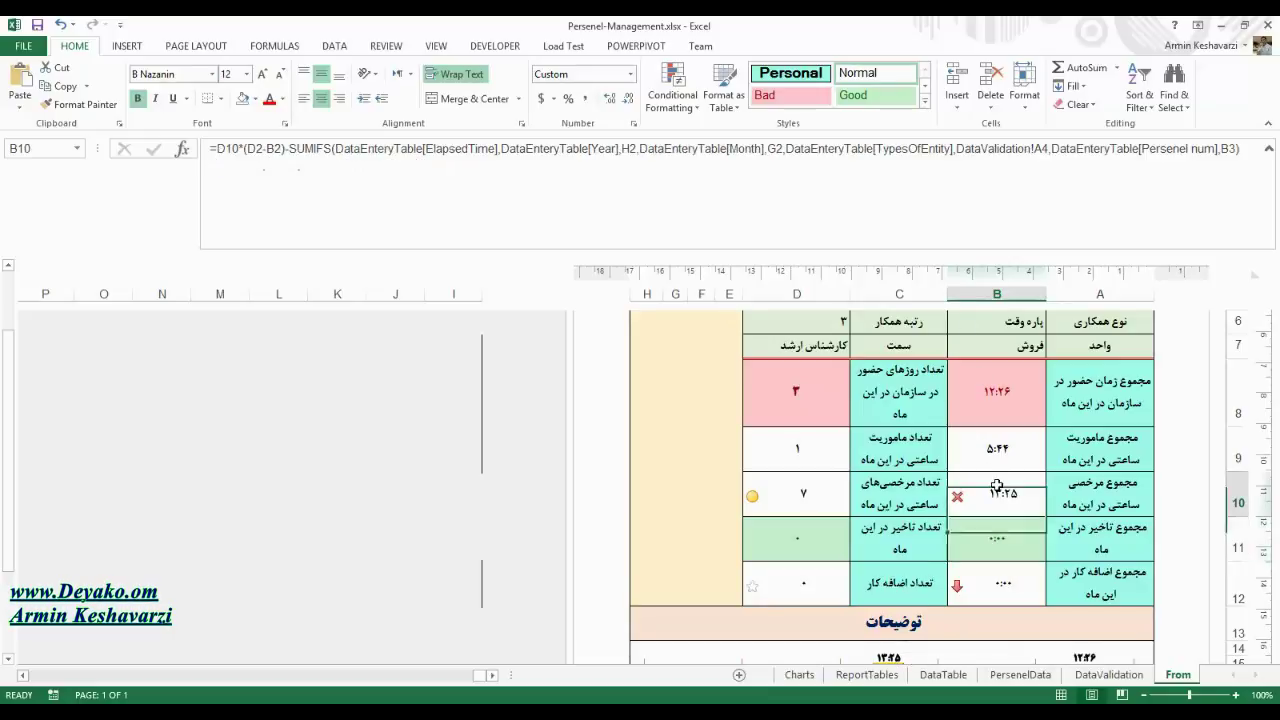
pyautogui.click(1000, 544)
pyautogui.click(743, 176)
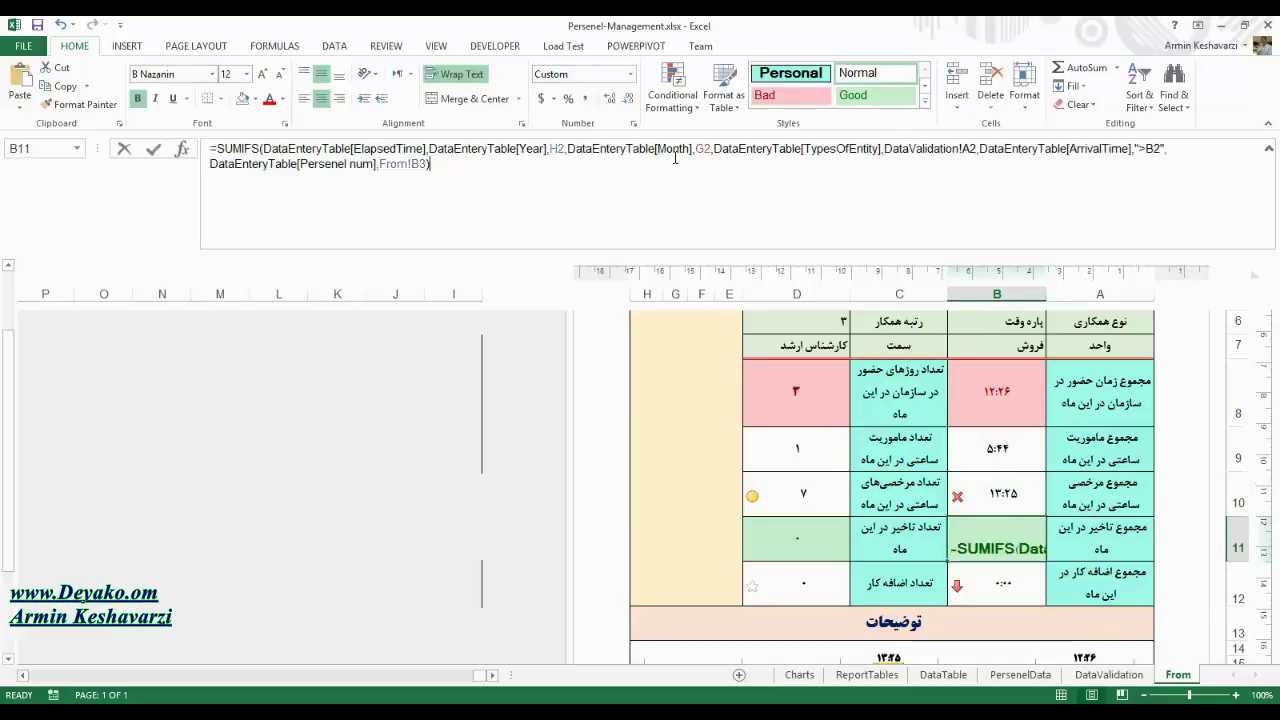
pyautogui.click(184, 150)
# - Check the TypesOfEntity criterion and the ArrivalTime ">B2" condition, and glance at the DataTable sheet
pyautogui.click(745, 508)
pyautogui.click(745, 508)
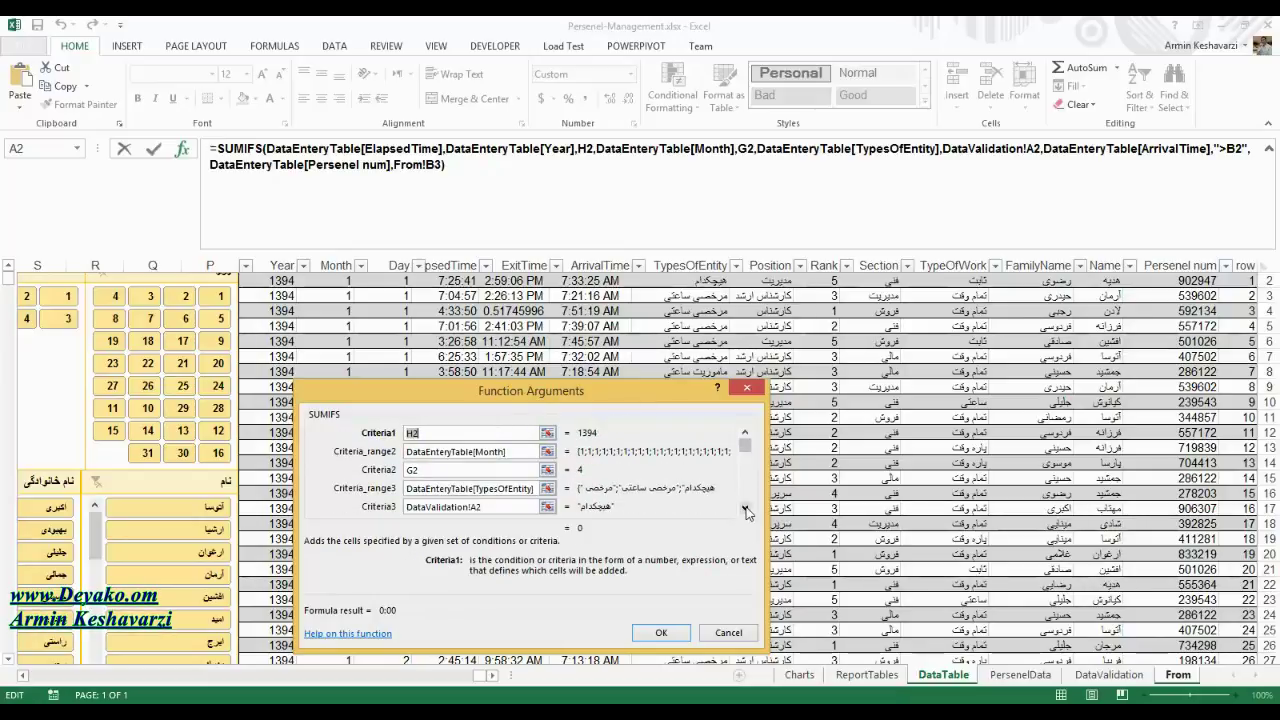
pyautogui.click(503, 488)
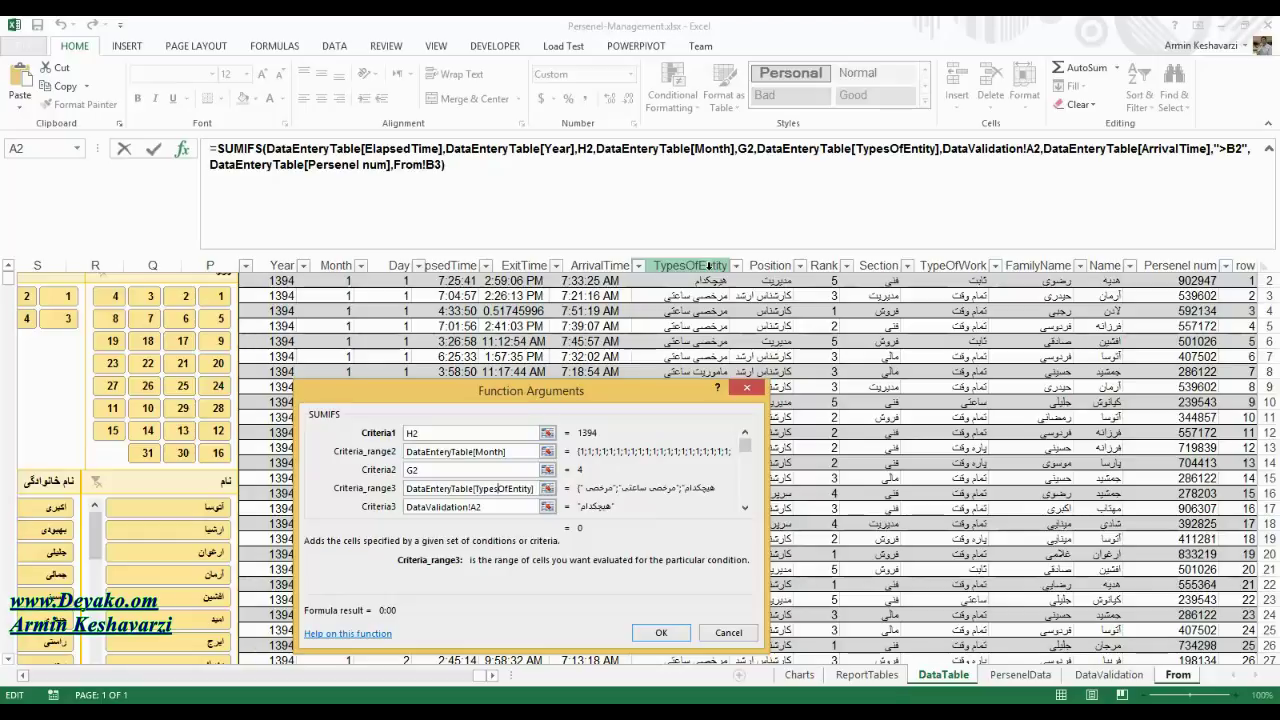
pyautogui.click(744, 508)
pyautogui.click(744, 508)
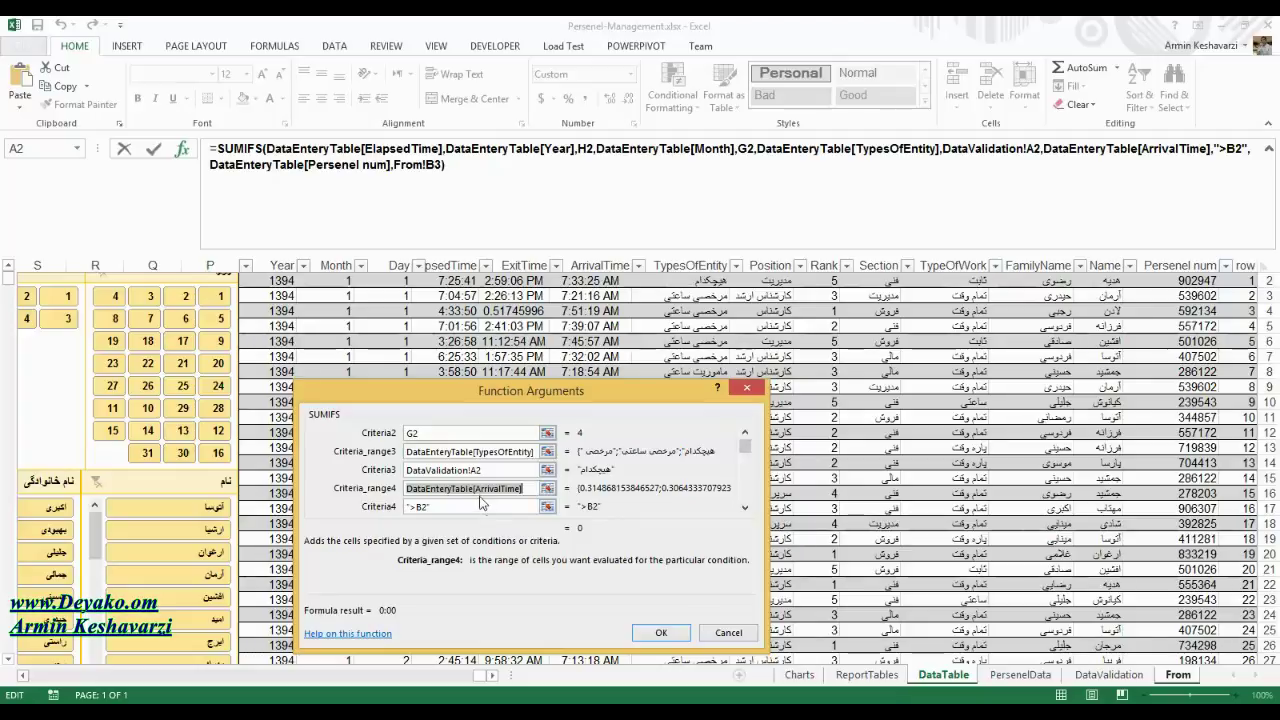
pyautogui.click(488, 506)
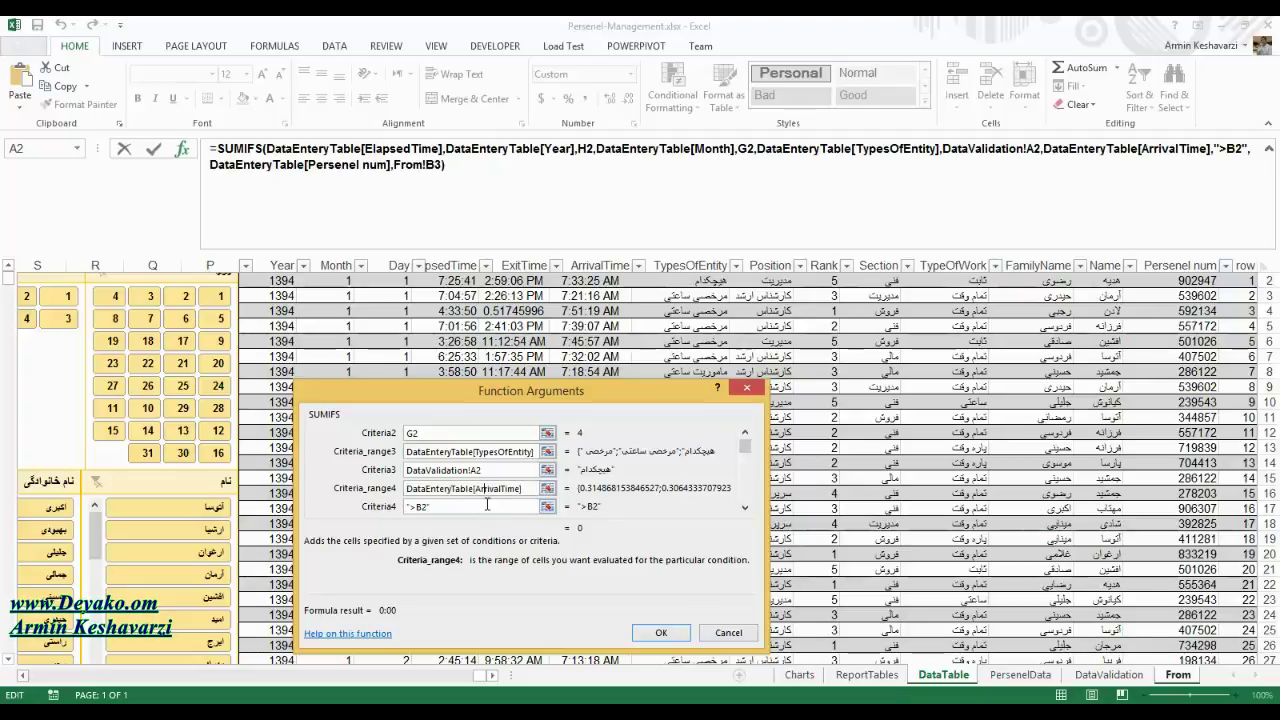
pyautogui.moveTo(8, 420); pyautogui.dragTo(15, 332)
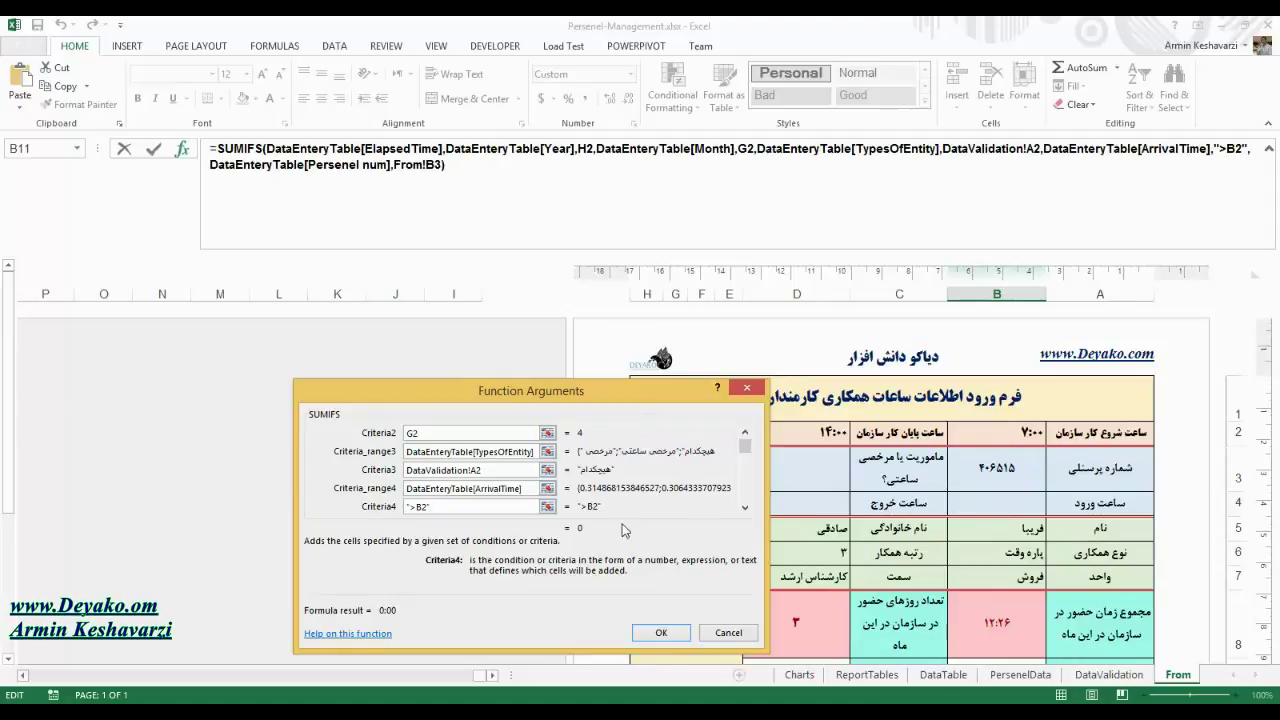
pyautogui.hotkey('ctrl', 'pageup')
pyautogui.hotkey('ctrl', 'pageup')
pyautogui.hotkey('ctrl', 'pageup')
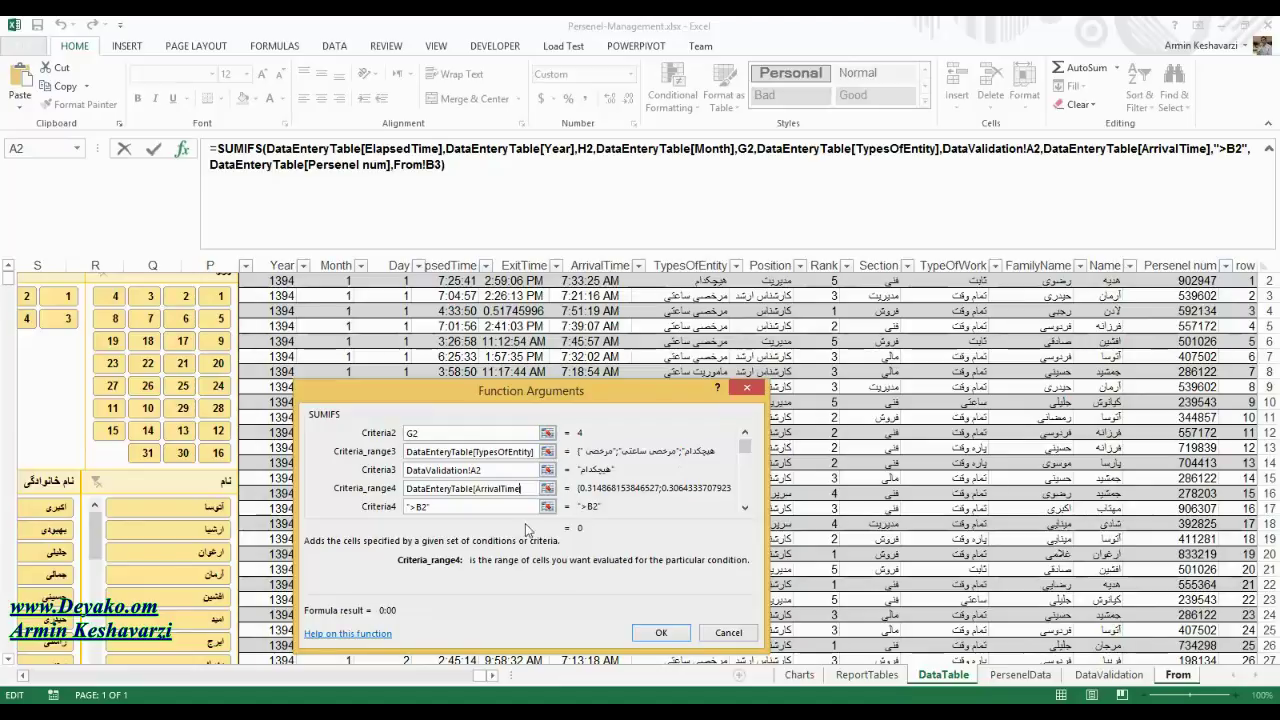
pyautogui.hotkey('ctrl', 'pagedown')
pyautogui.hotkey('ctrl', 'pagedown')
pyautogui.hotkey('ctrl', 'pagedown')
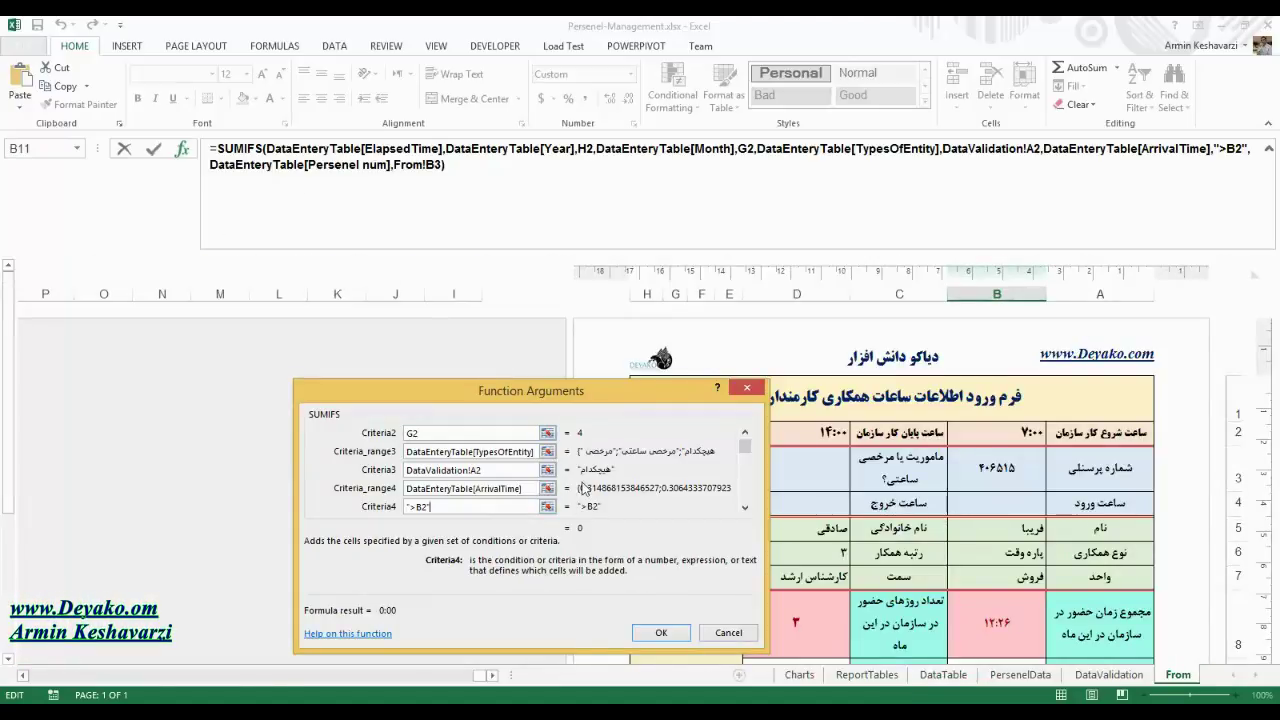
# - Reopen B11's SUMIFS arguments to check the ElapsedTime Sum_range, then close them unchanged
pyautogui.click(662, 633)
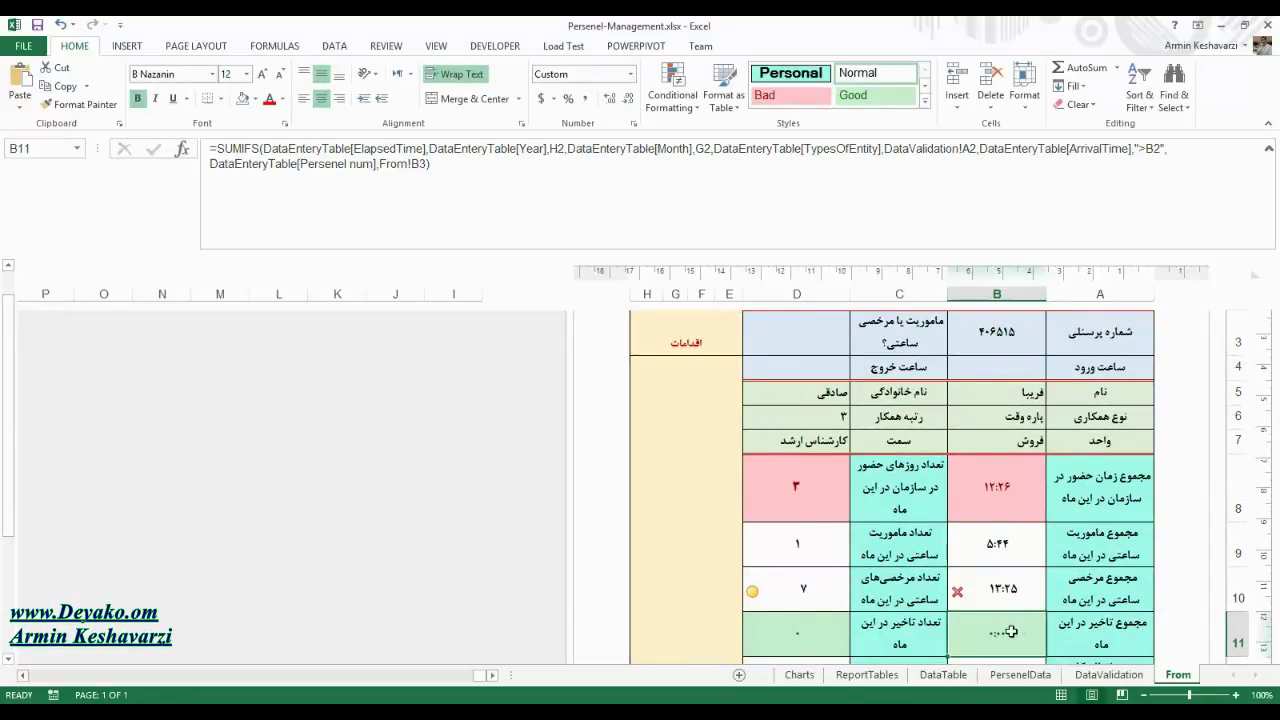
pyautogui.click(455, 168)
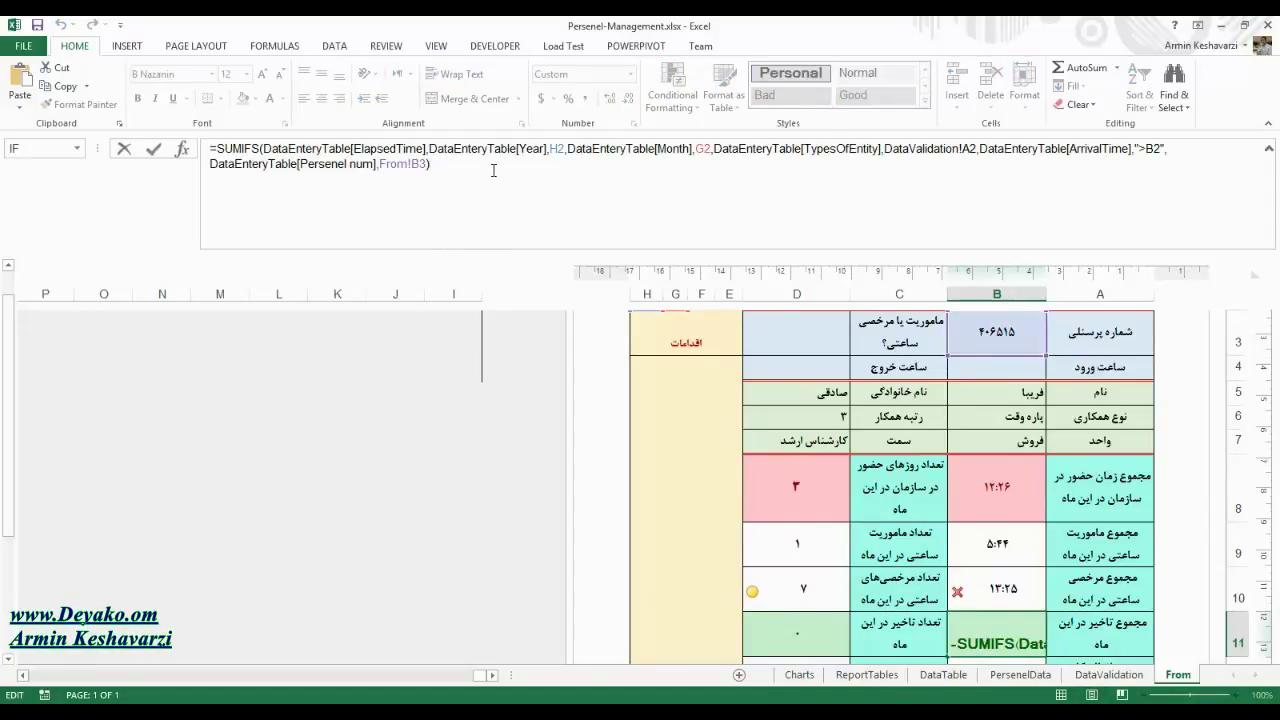
pyautogui.click(314, 152)
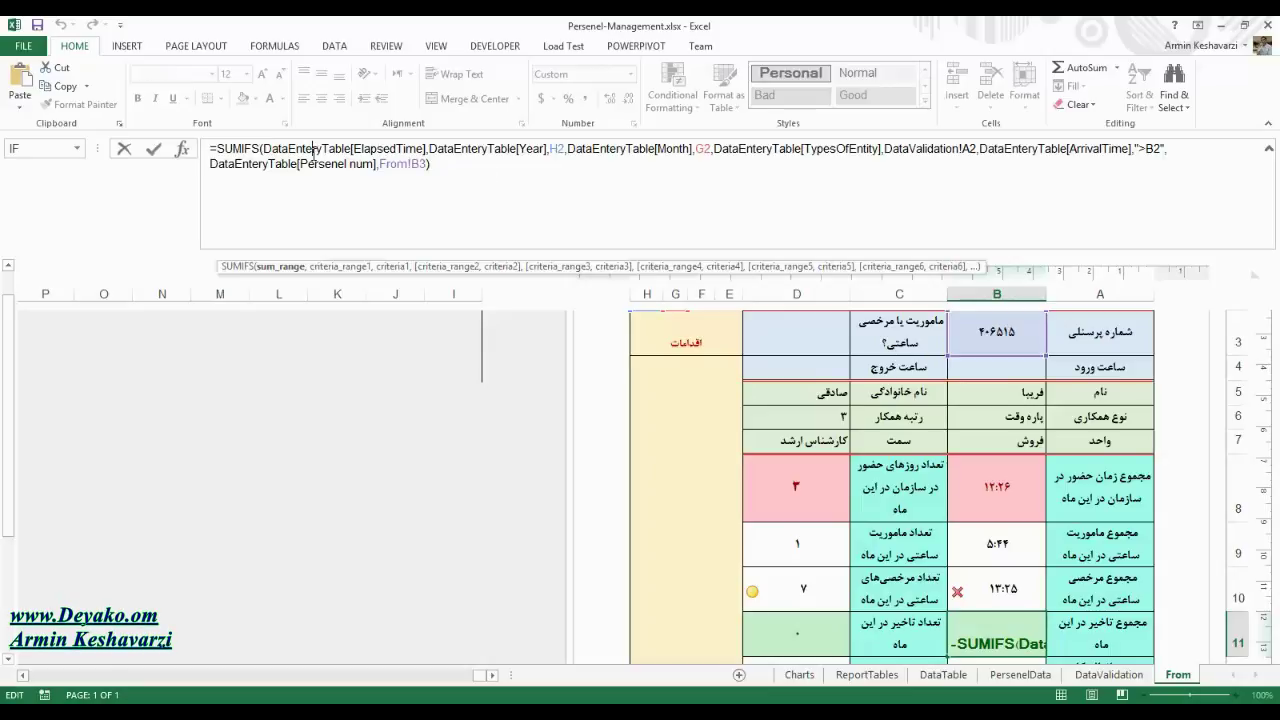
pyautogui.click(181, 148)
pyautogui.click(489, 433)
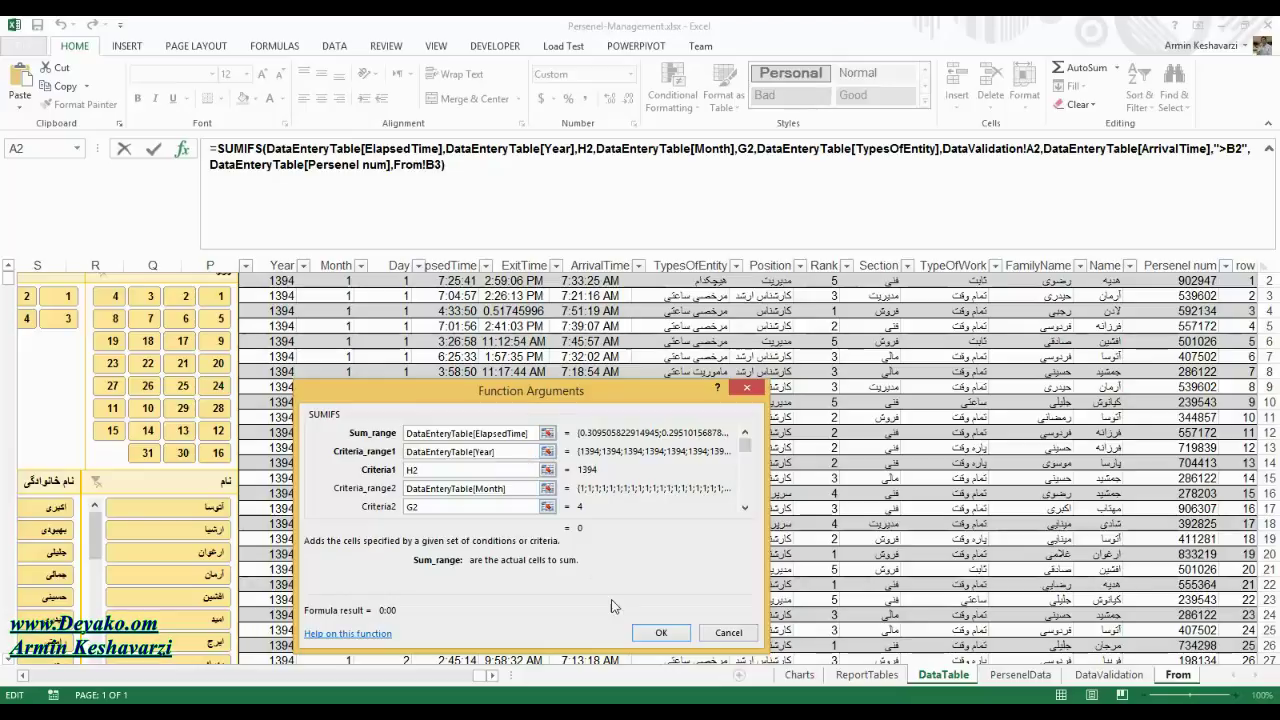
pyautogui.click(661, 632)
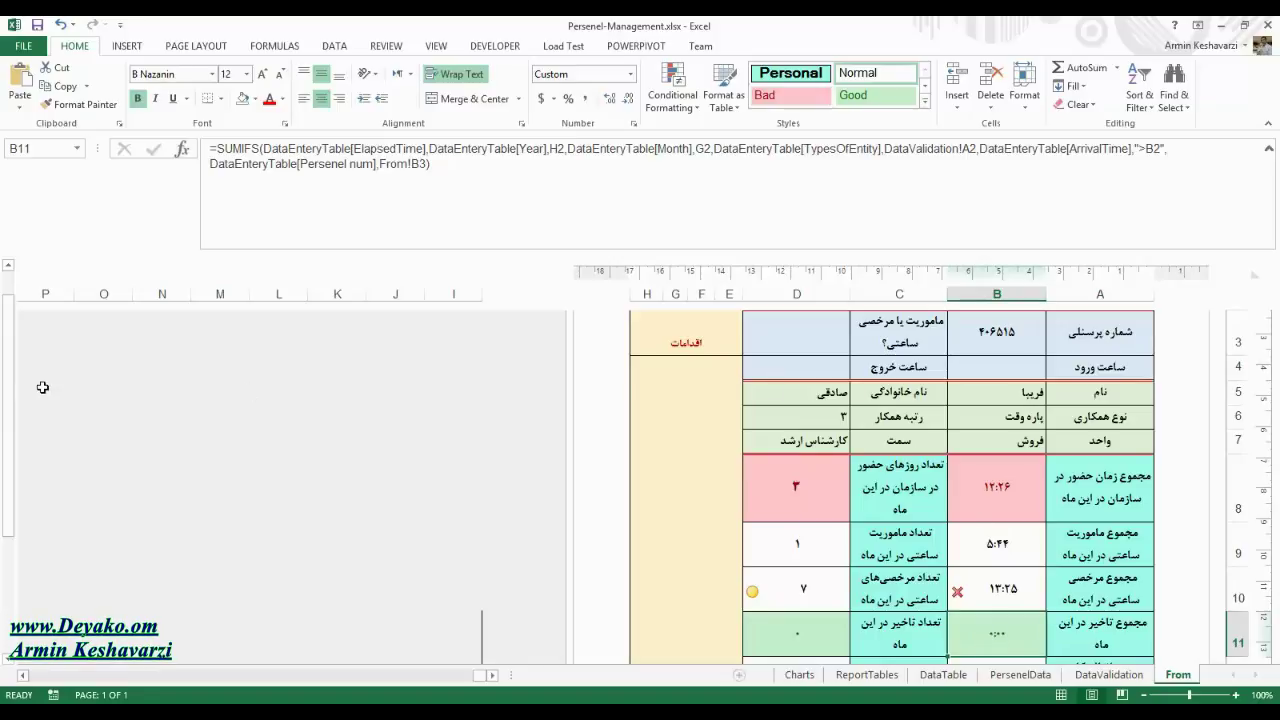
# - Clear B11's formula and reference the DataEnteryTable ArrivalTime column on the DataTable sheet
pyautogui.moveTo(7, 386)
pyautogui.mouseDown()
pyautogui.moveTo(4, 338)
pyautogui.moveTo(3, 390)
pyautogui.mouseUp()
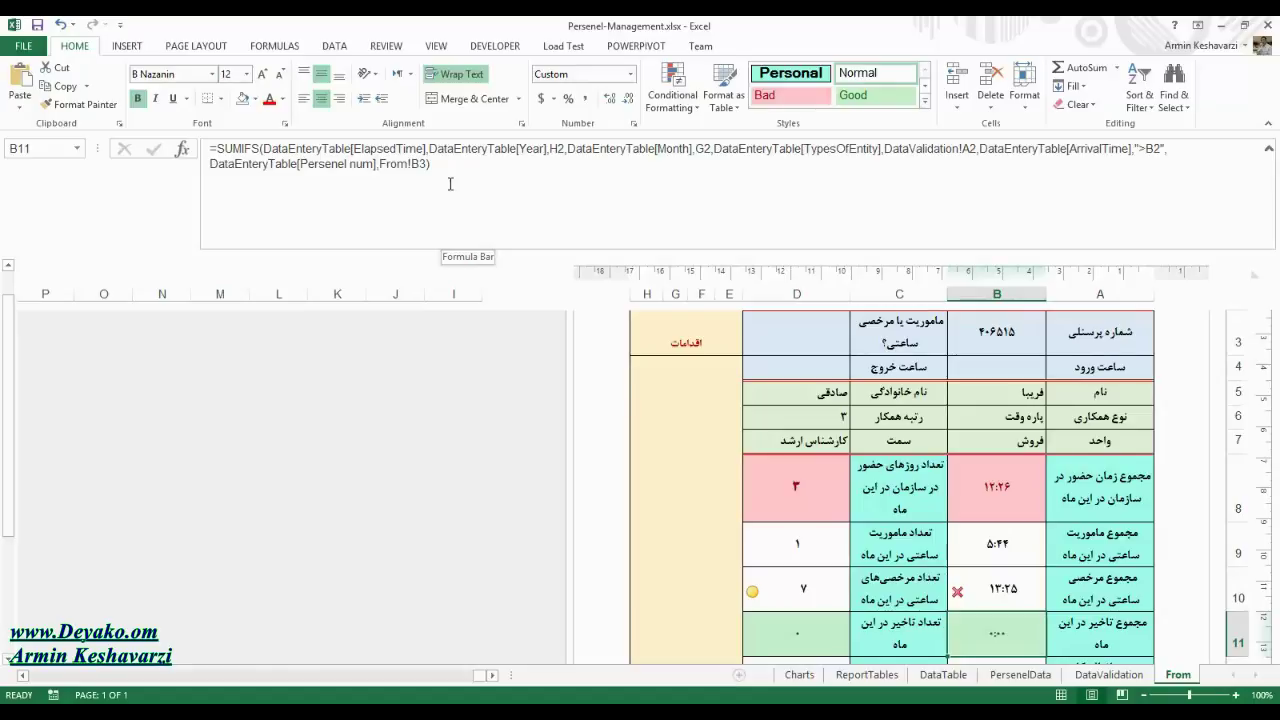
pyautogui.click(440, 164)
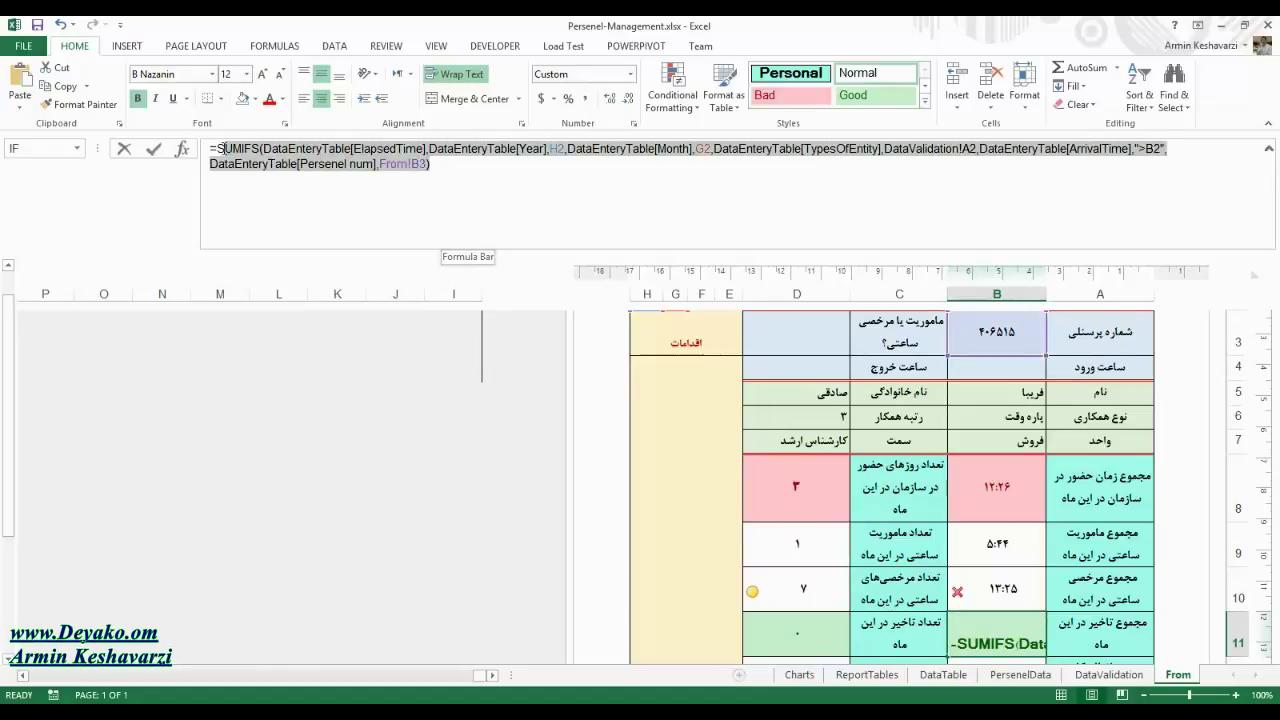
pyautogui.press('BackSpace')
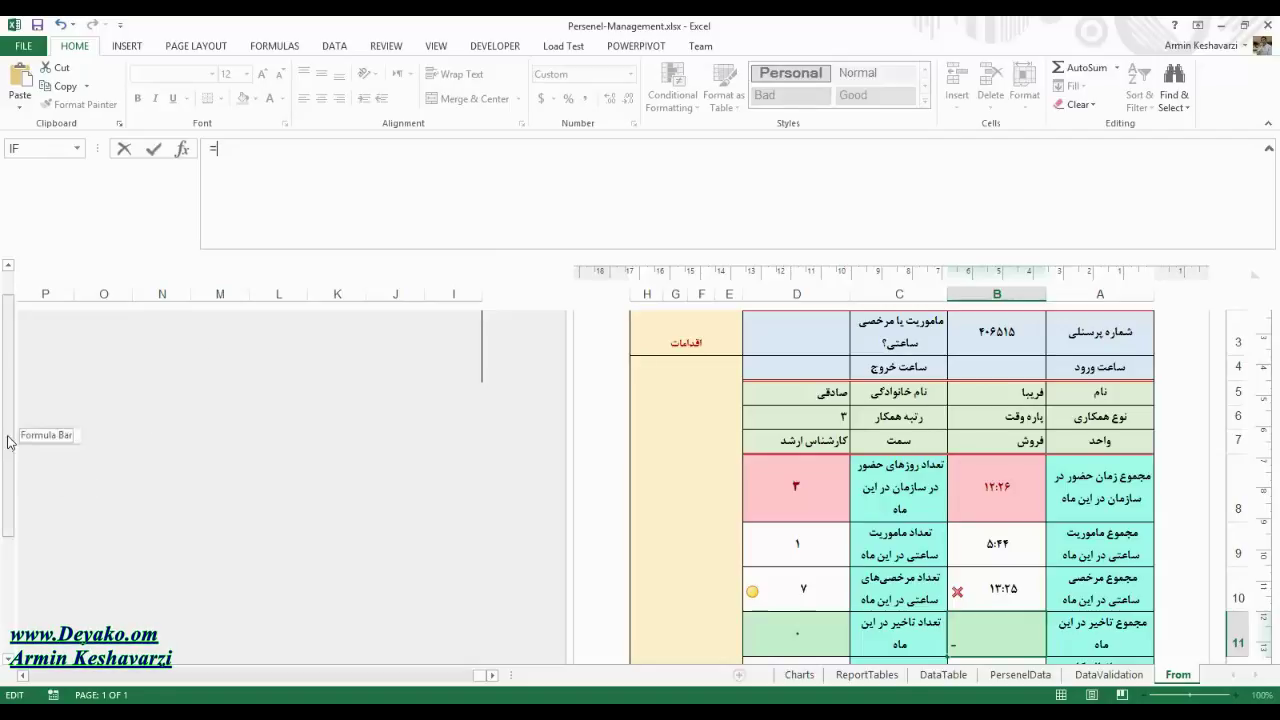
pyautogui.moveTo(3, 460); pyautogui.dragTo(5, 437)
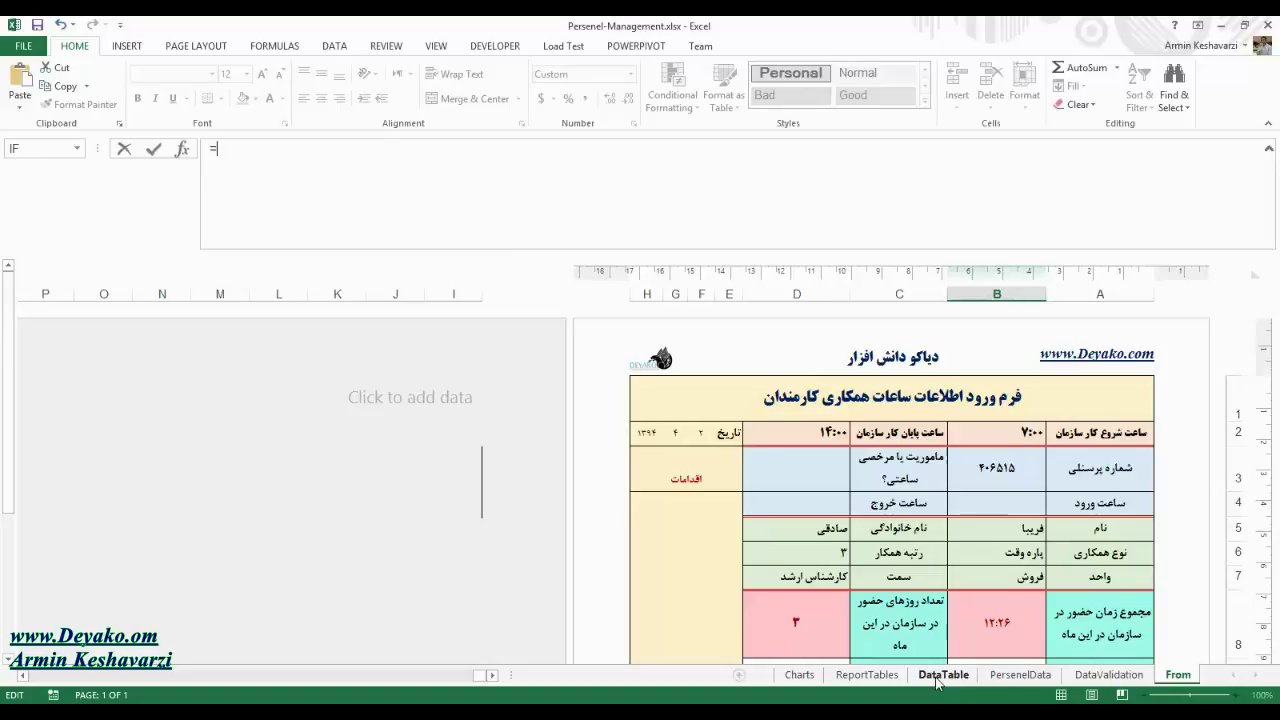
pyautogui.click(885, 680)
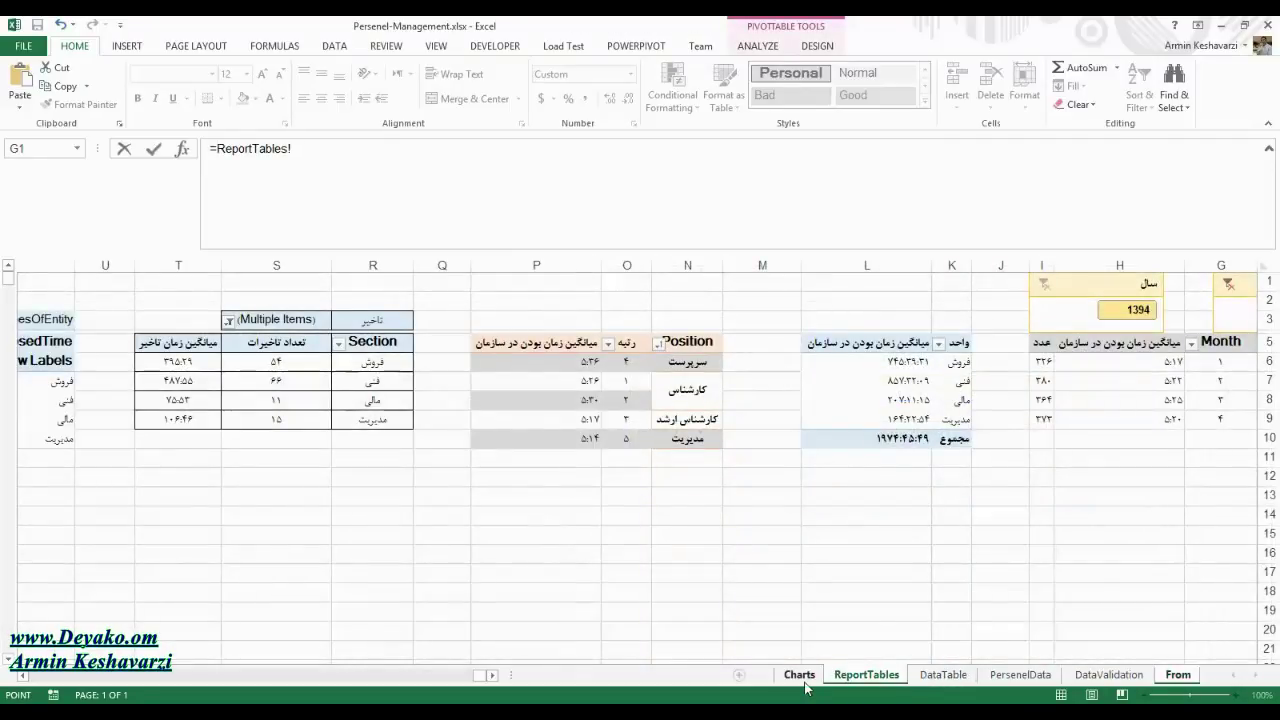
pyautogui.click(937, 680)
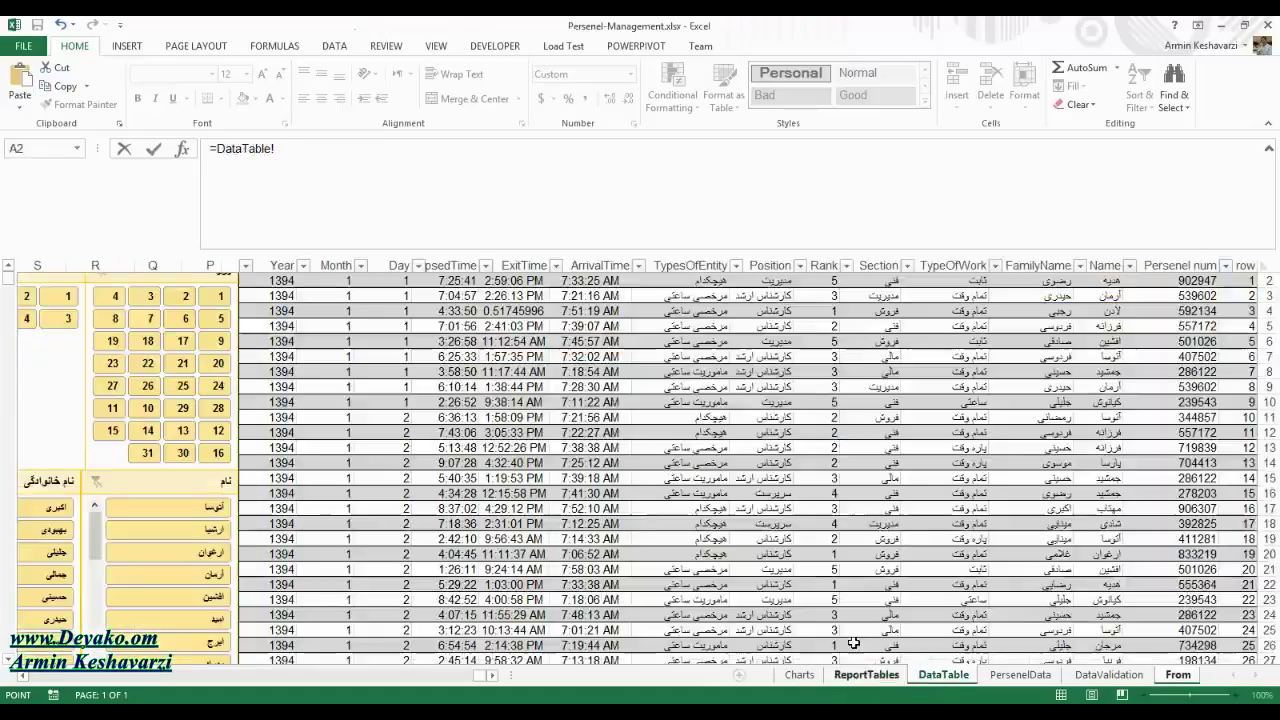
pyautogui.click(598, 281)
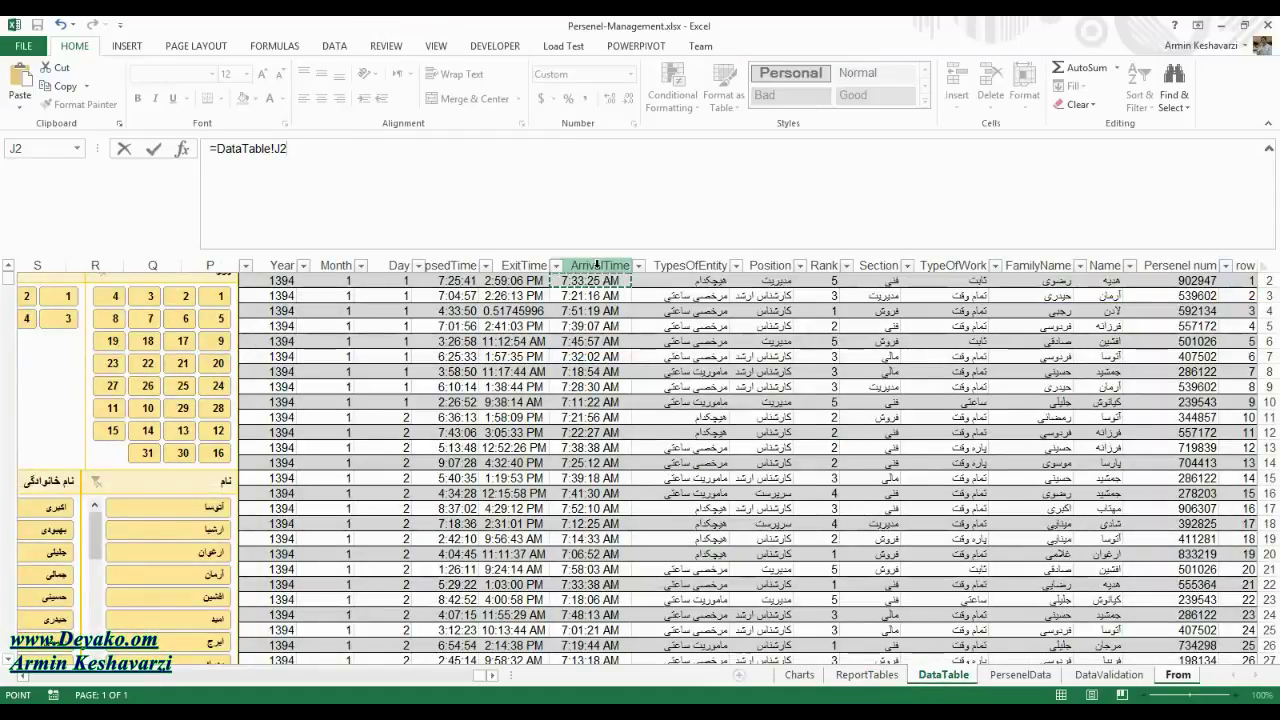
pyautogui.click(598, 265)
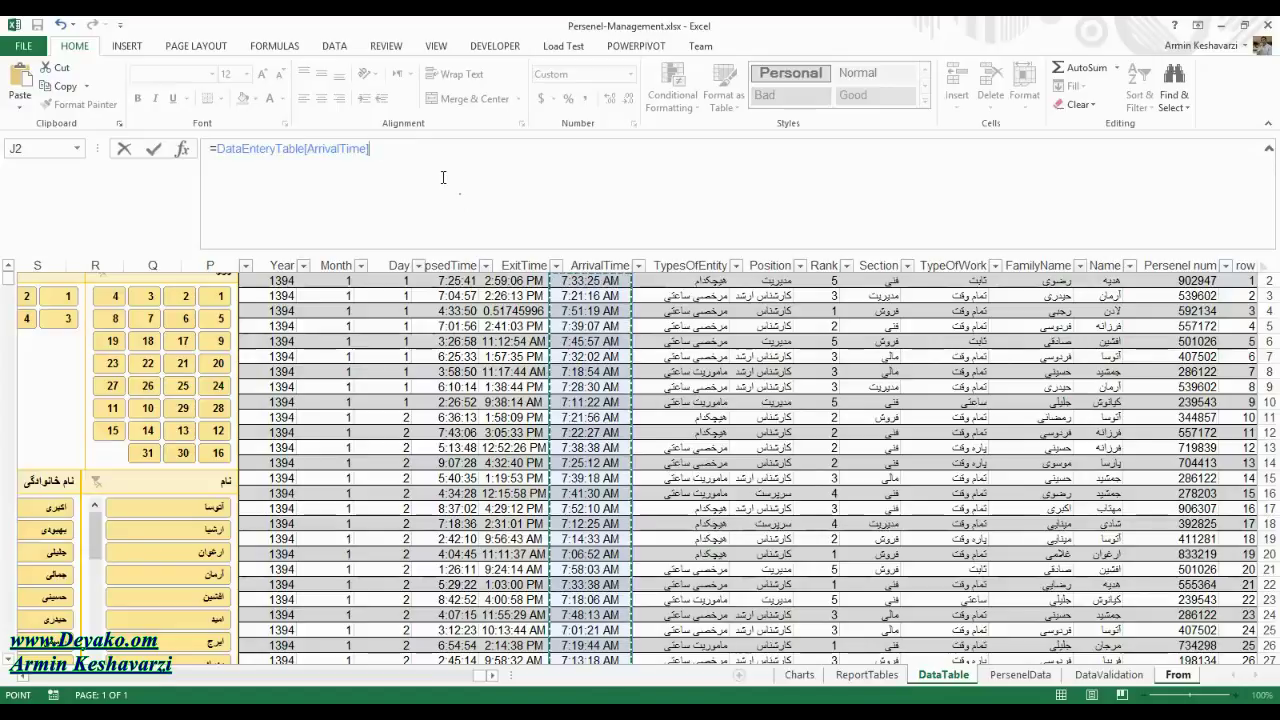
# - Subtract From!B2, then paste the prepared SUMIFS formula over the expression
pyautogui.write('-')
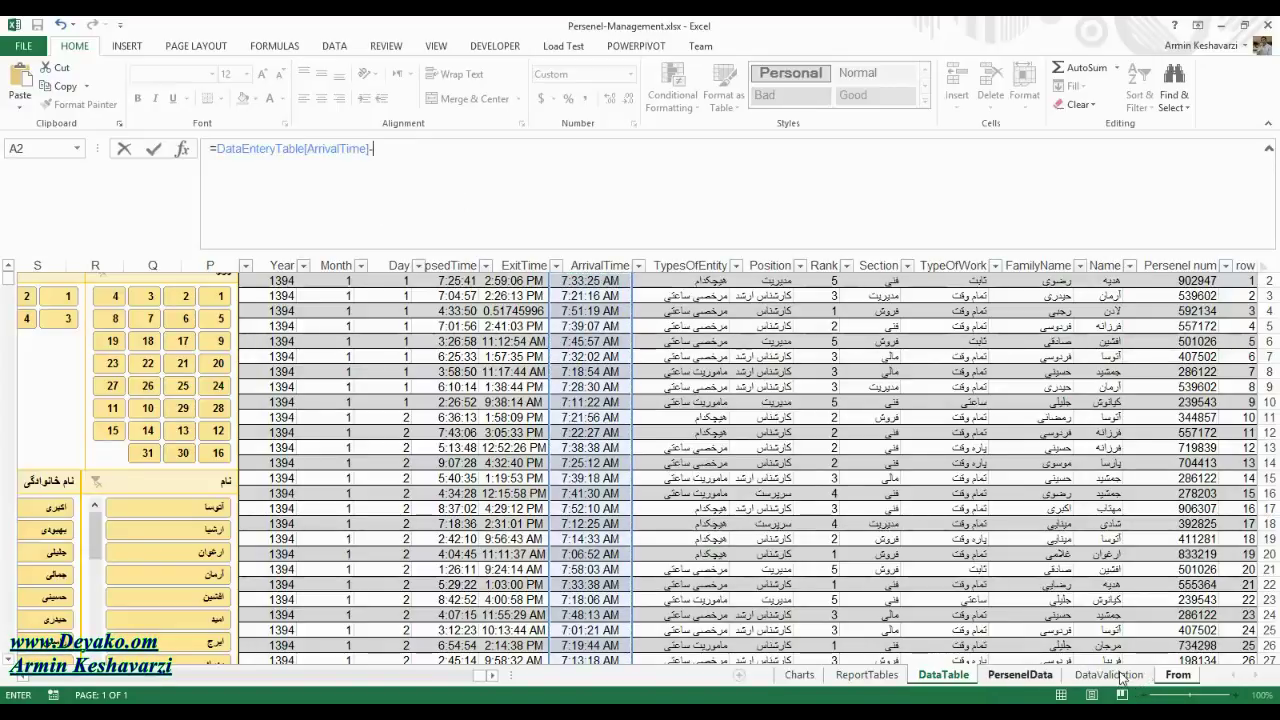
pyautogui.click(1183, 676)
pyautogui.click(1030, 432)
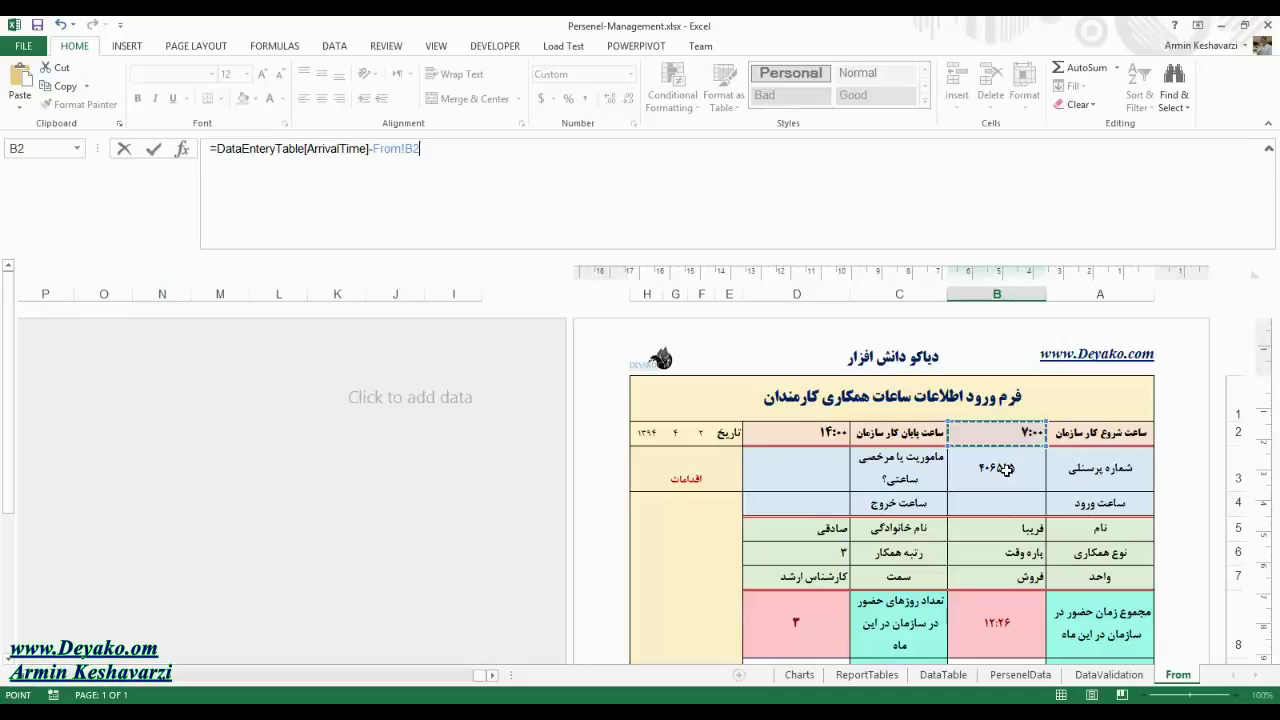
pyautogui.moveTo(475, 148); pyautogui.dragTo(218, 155)
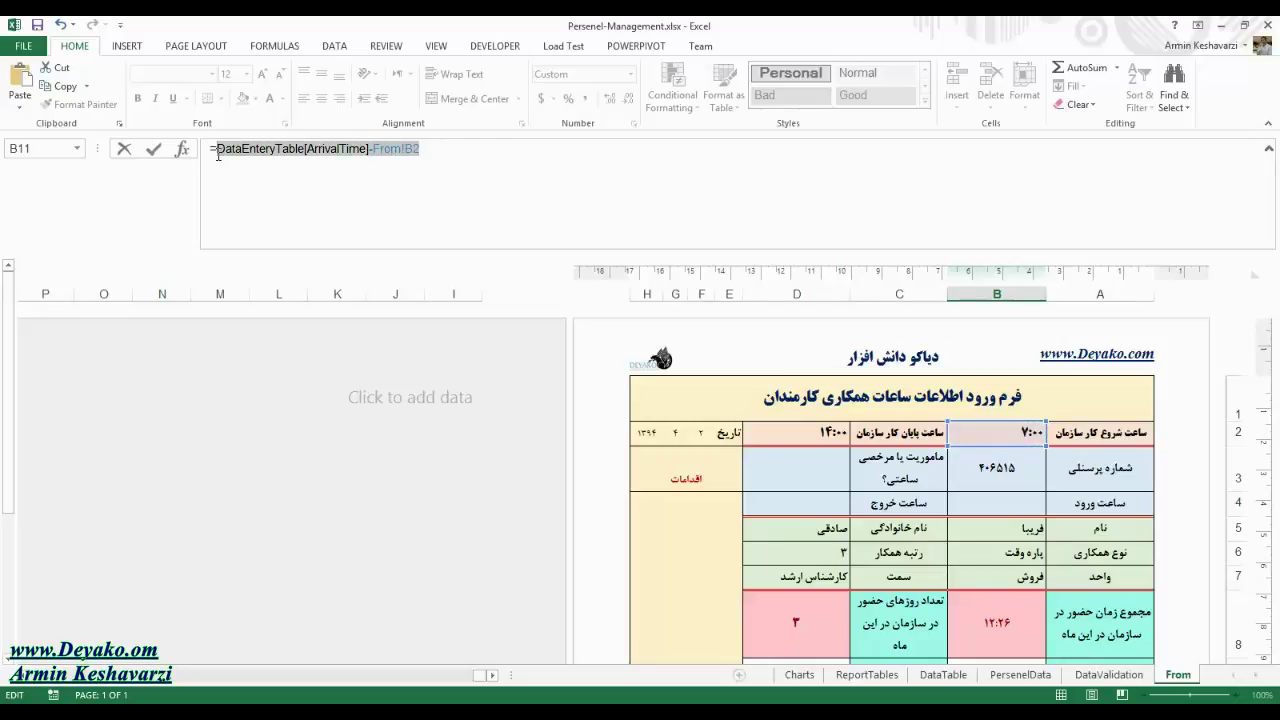
pyautogui.hotkey('ctrl', 'v')
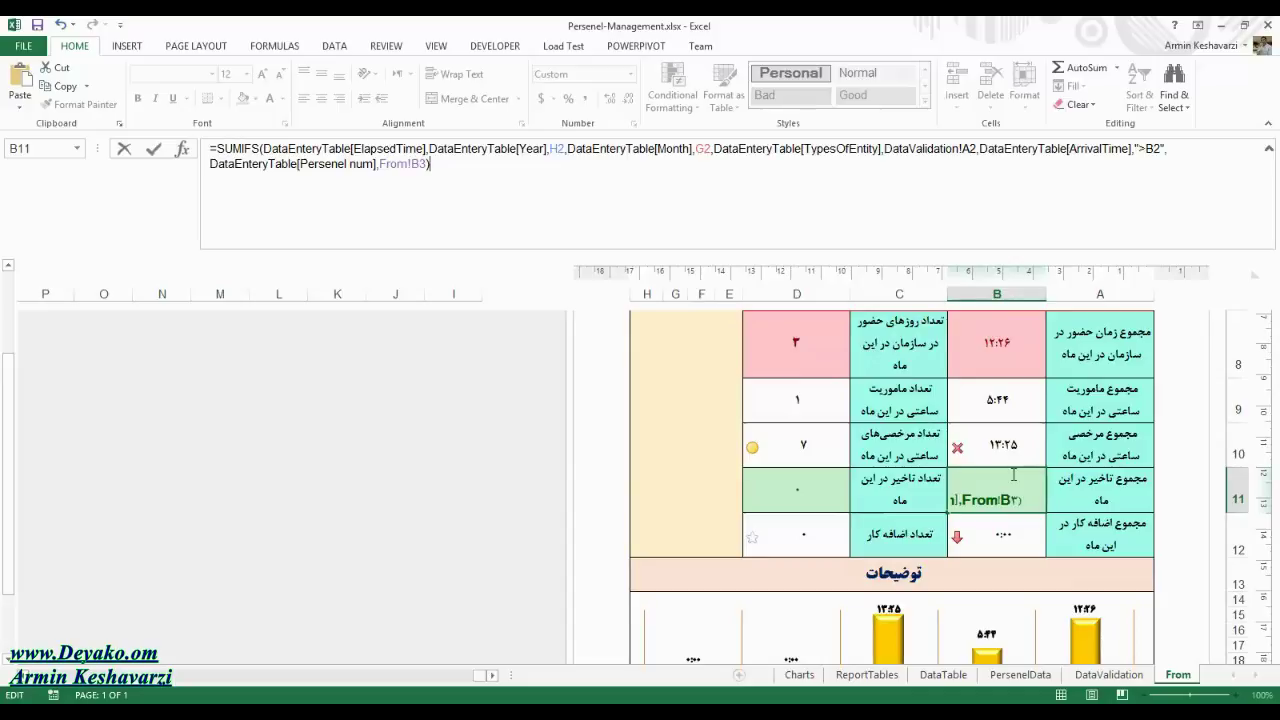
# - Commit the lateness SUMIFS in B11 (0:00), then reopen it to begin with a D11 reference
pyautogui.click(430, 148)
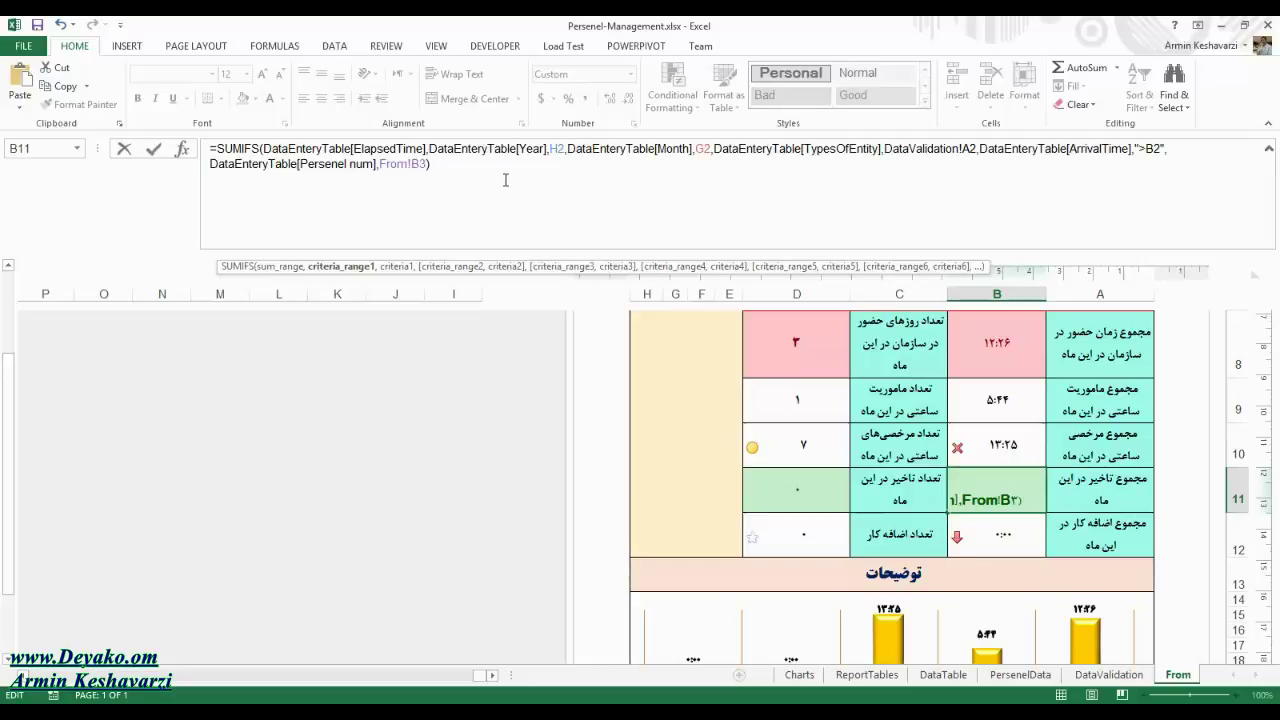
pyautogui.click(505, 180)
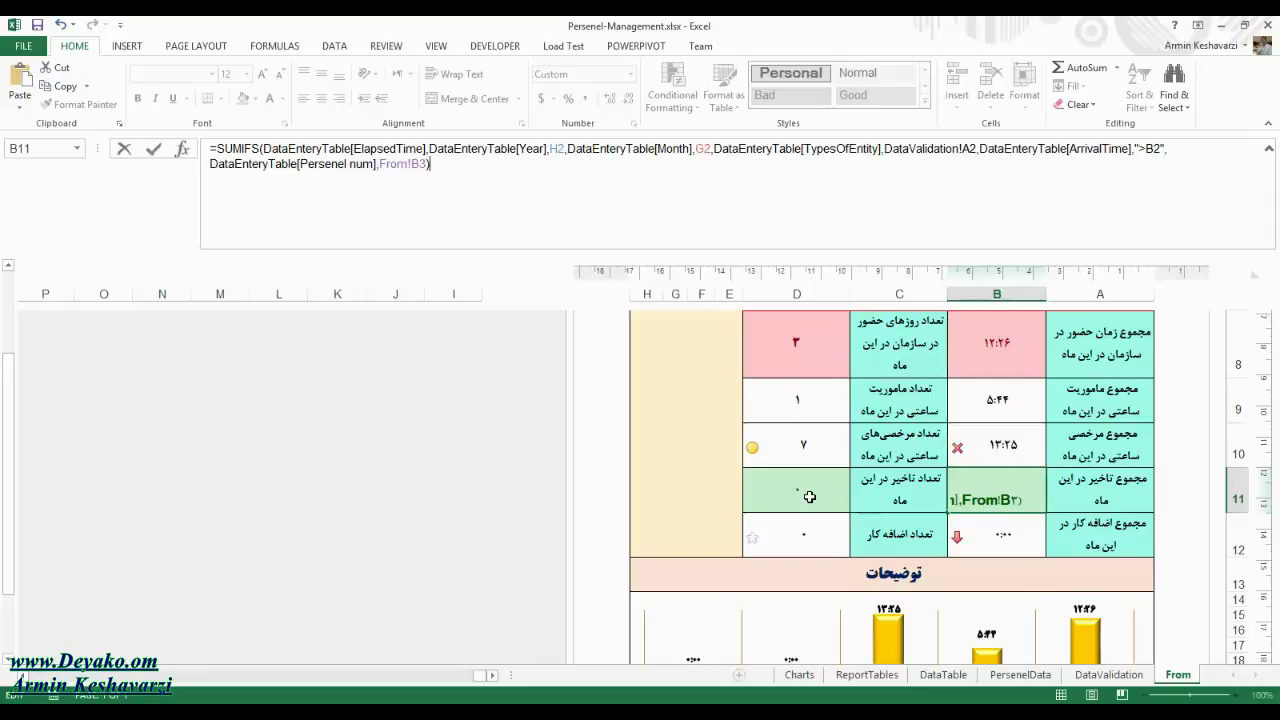
pyautogui.click(810, 497)
pyautogui.click(950, 505)
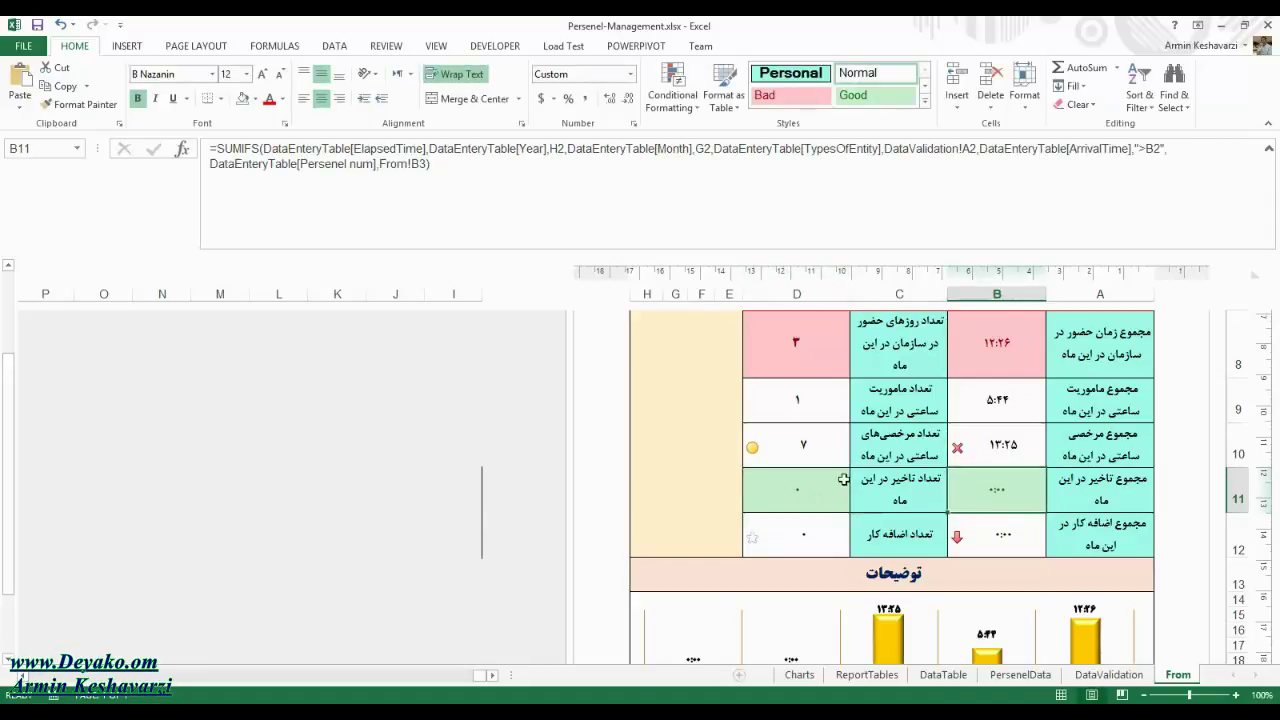
pyautogui.click(1007, 388)
pyautogui.press('Down')
pyautogui.press('Down')
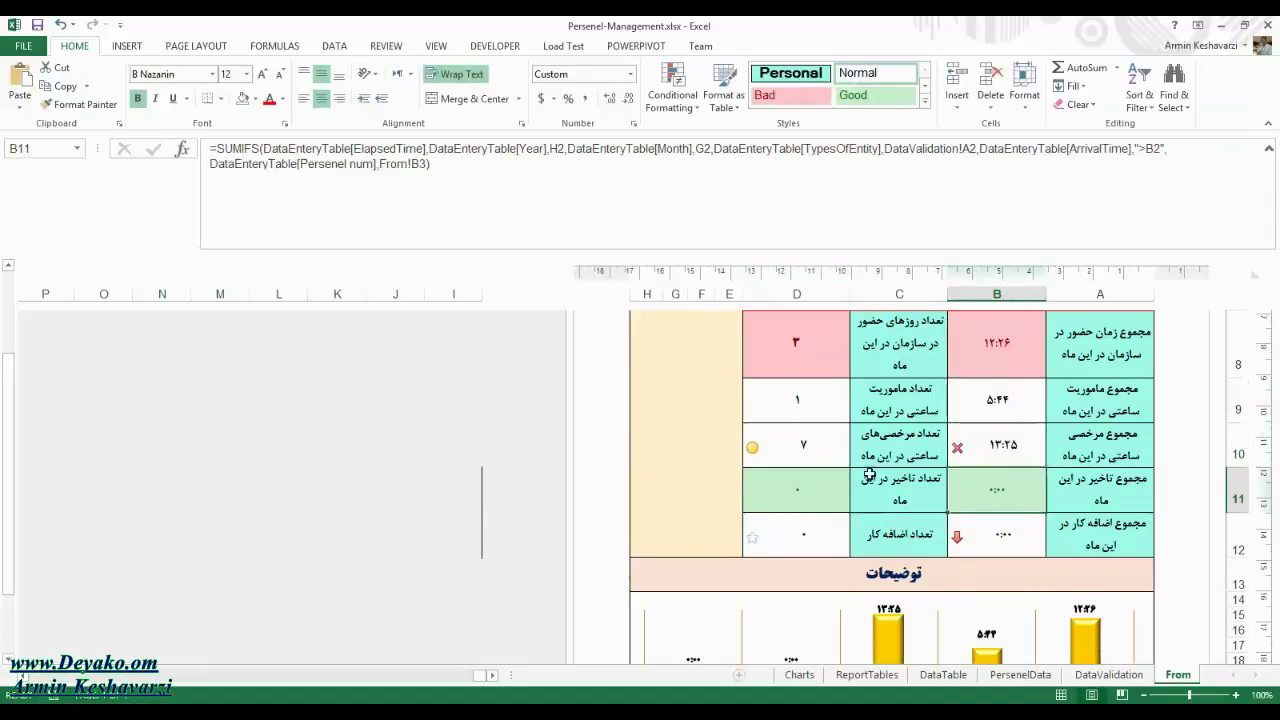
pyautogui.click(216, 148)
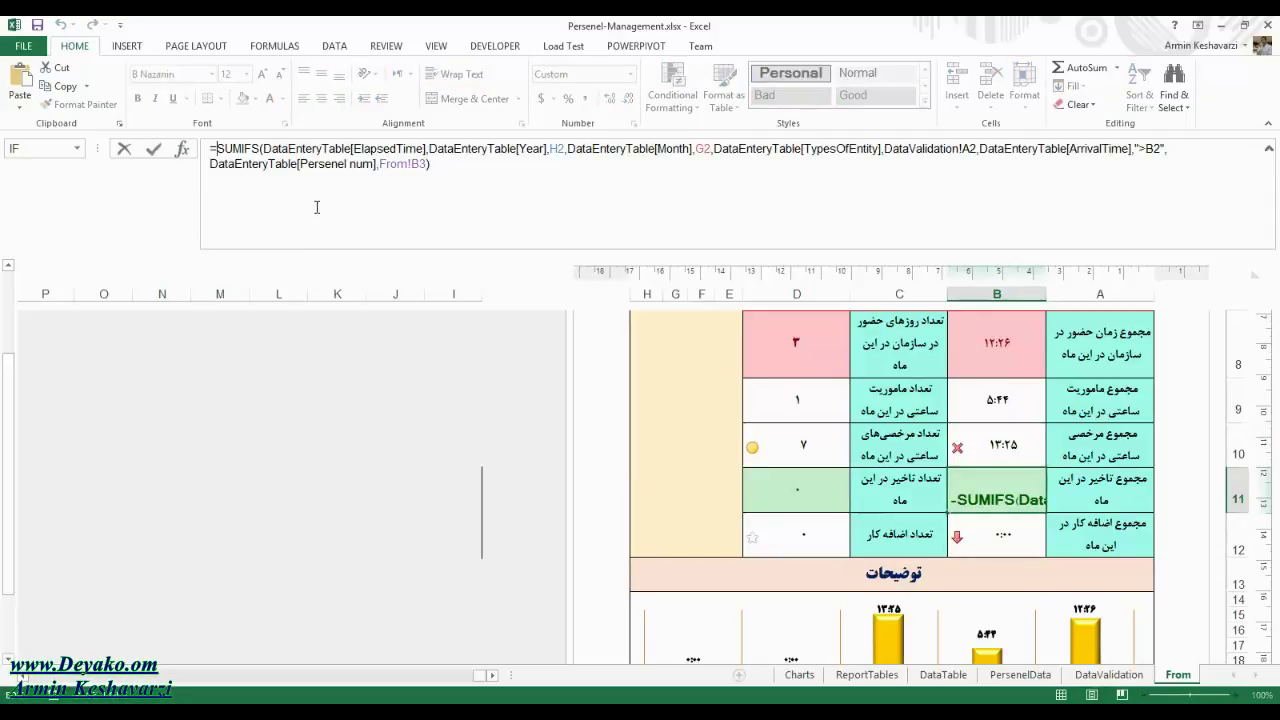
pyautogui.click(795, 498)
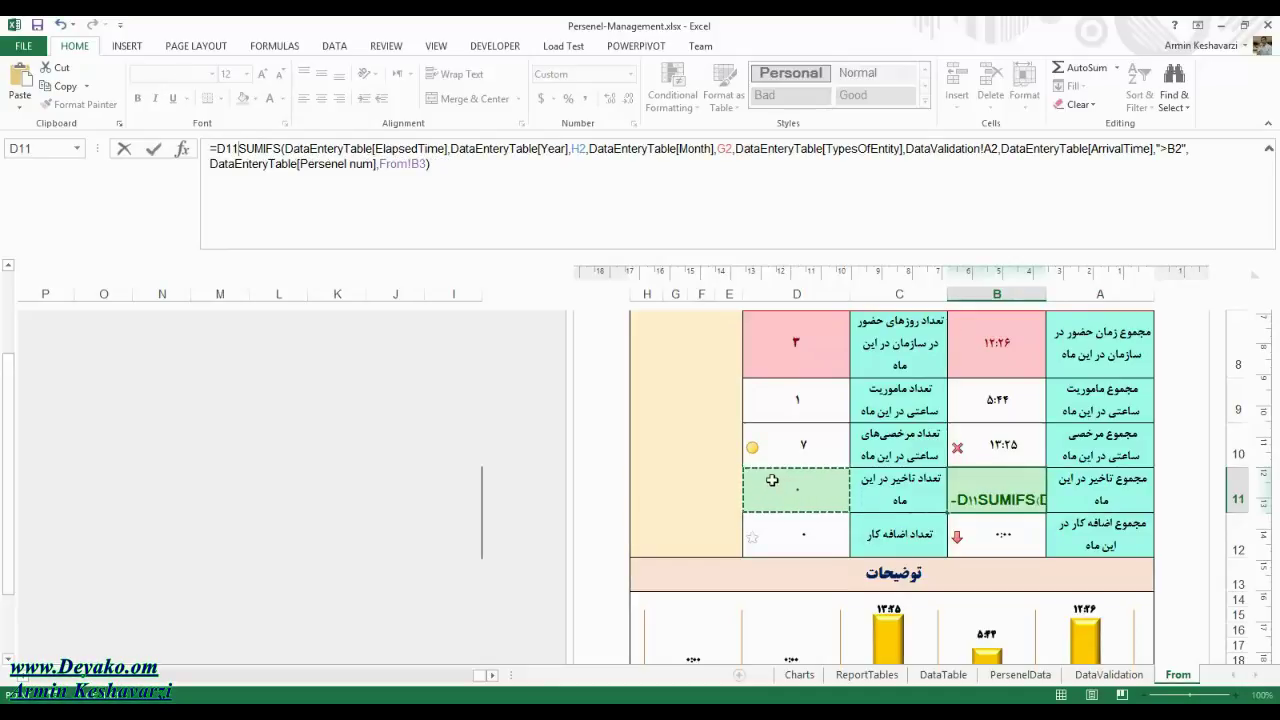
# - Make B11 read D11*(D2-B2) minus the ArrivalTime SUMIFS and commit it
pyautogui.write('*()')
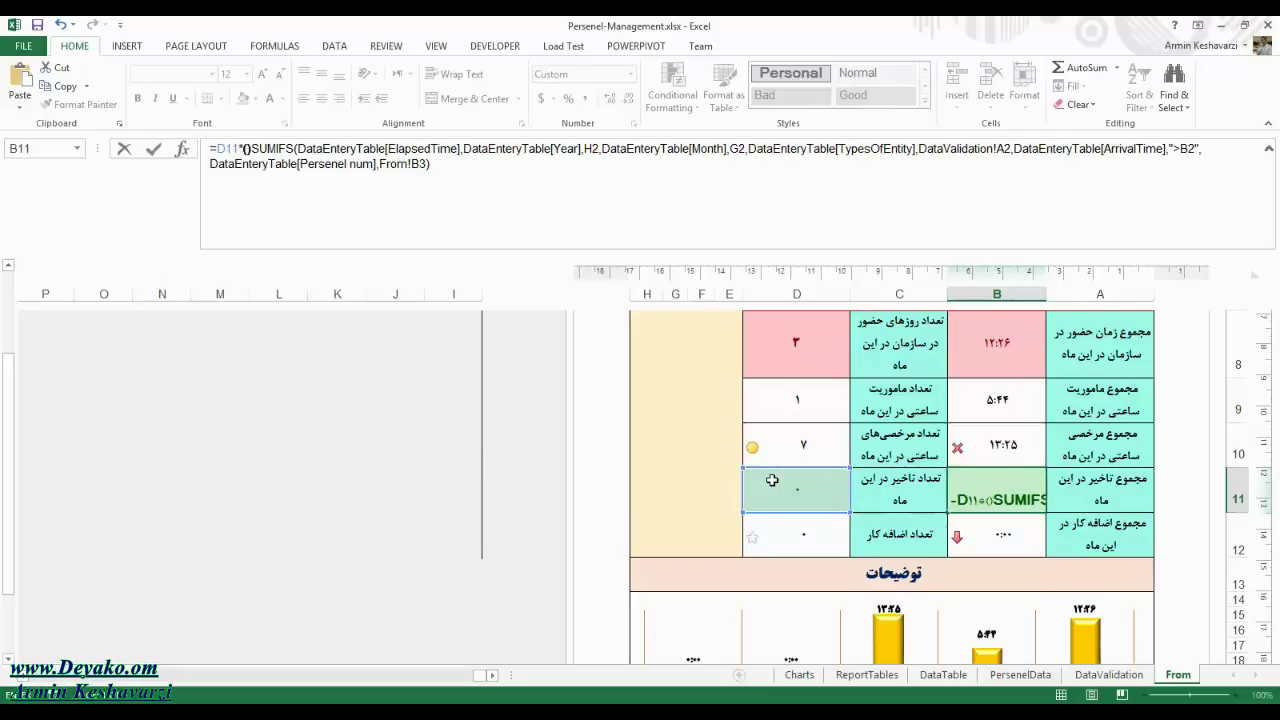
pyautogui.moveTo(10, 405); pyautogui.dragTo(171, 312)
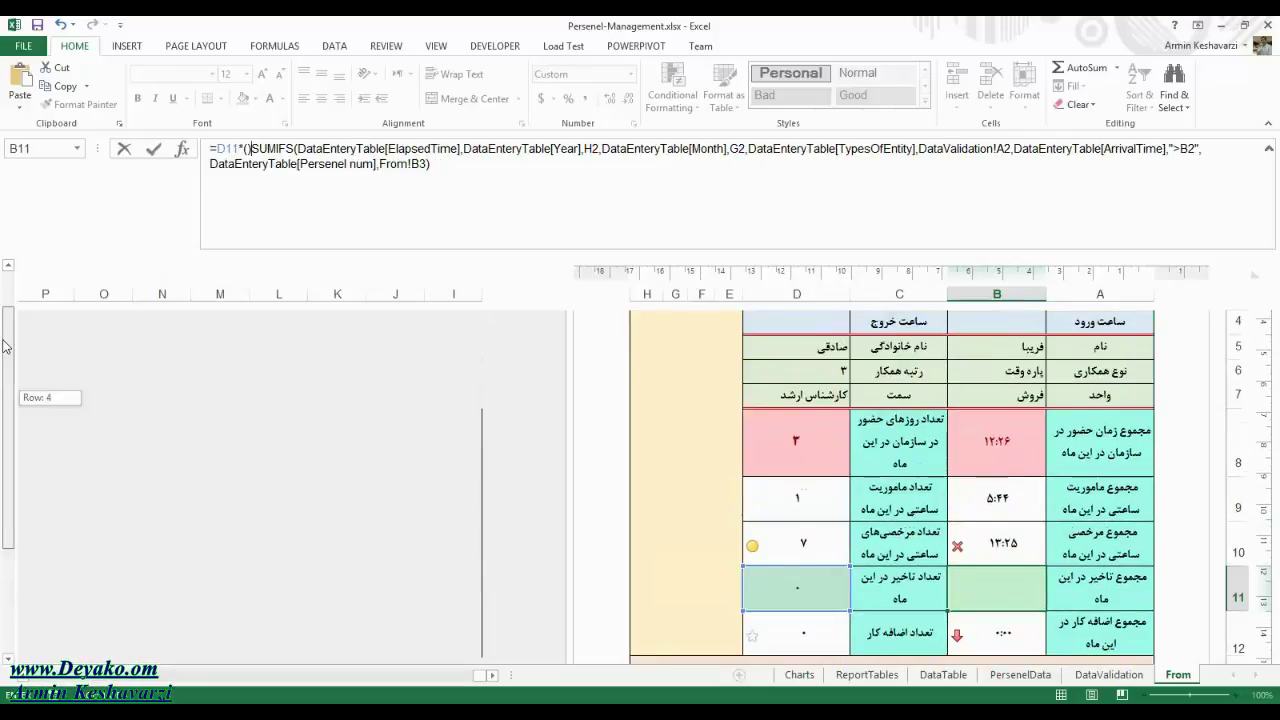
pyautogui.scroll(1, 171, 312)
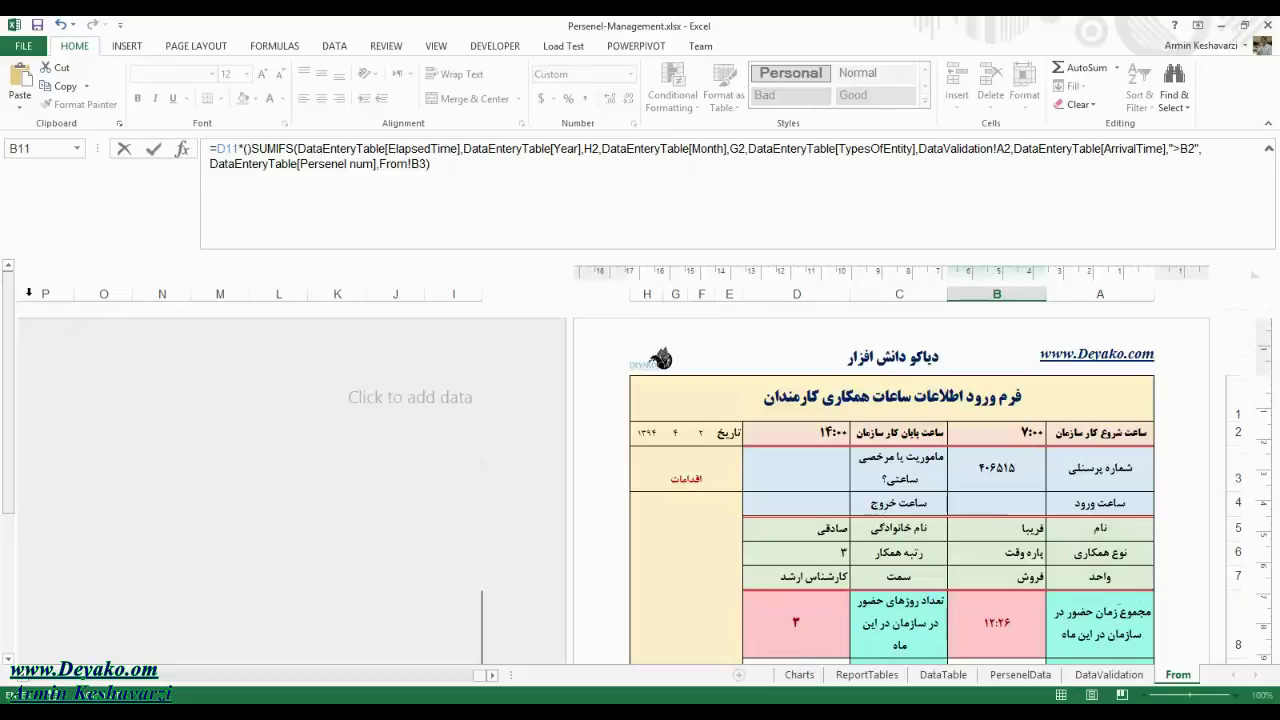
pyautogui.click(251, 148)
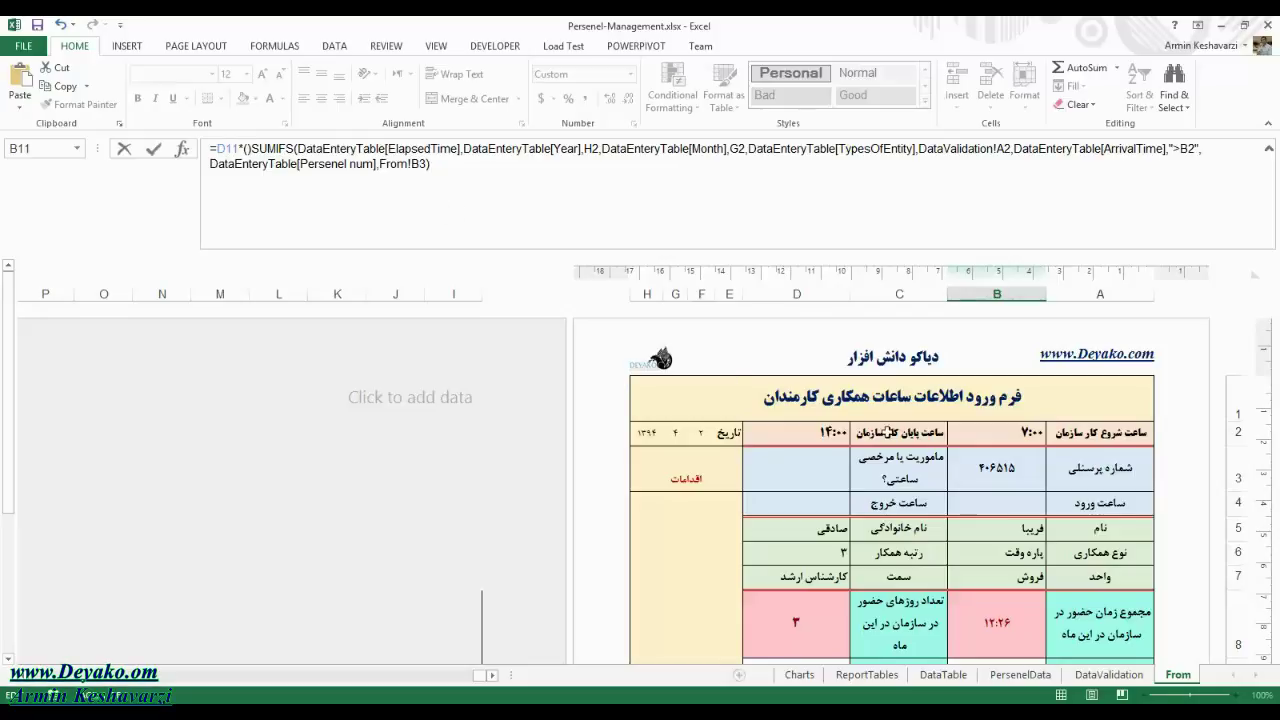
pyautogui.click(812, 432)
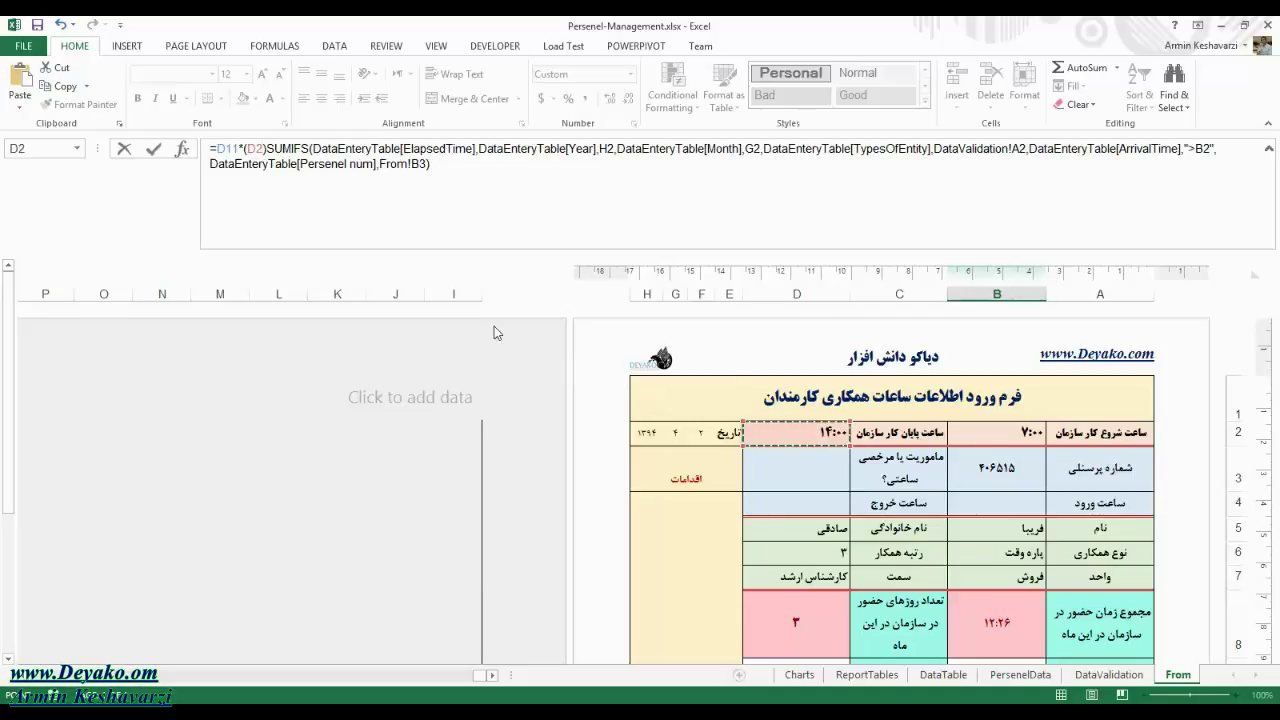
pyautogui.write('-')
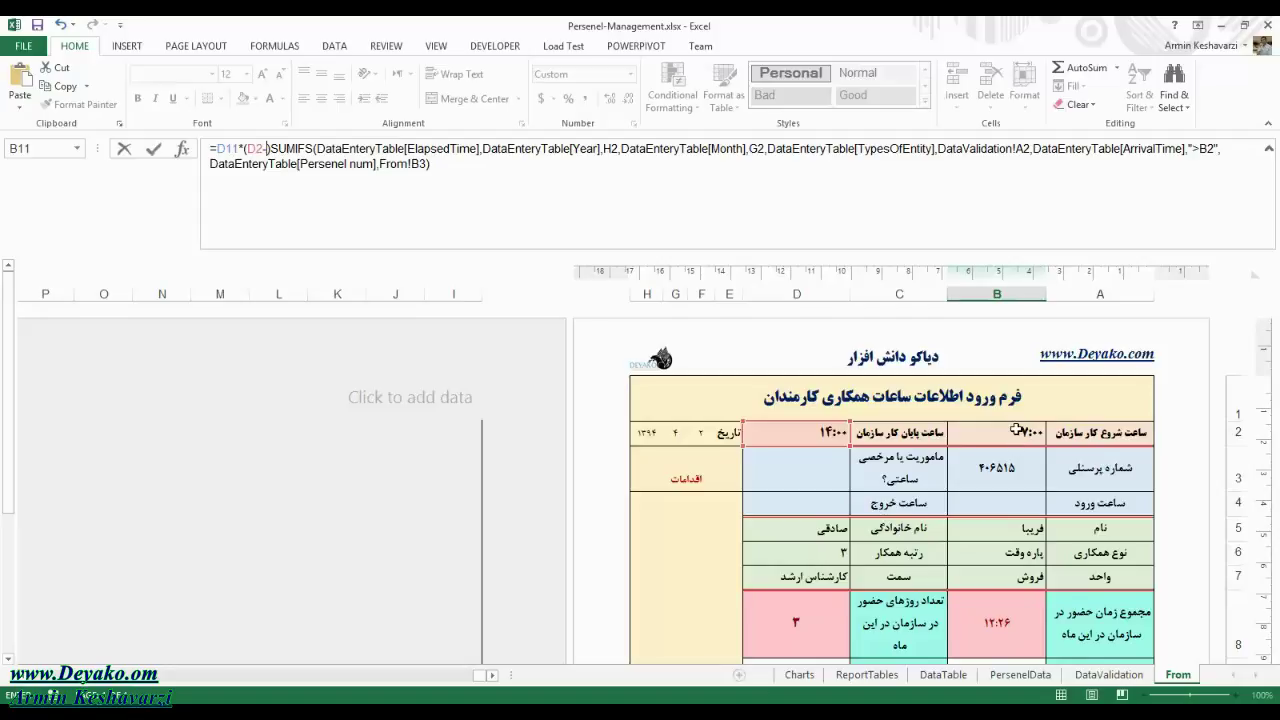
pyautogui.click(1016, 430)
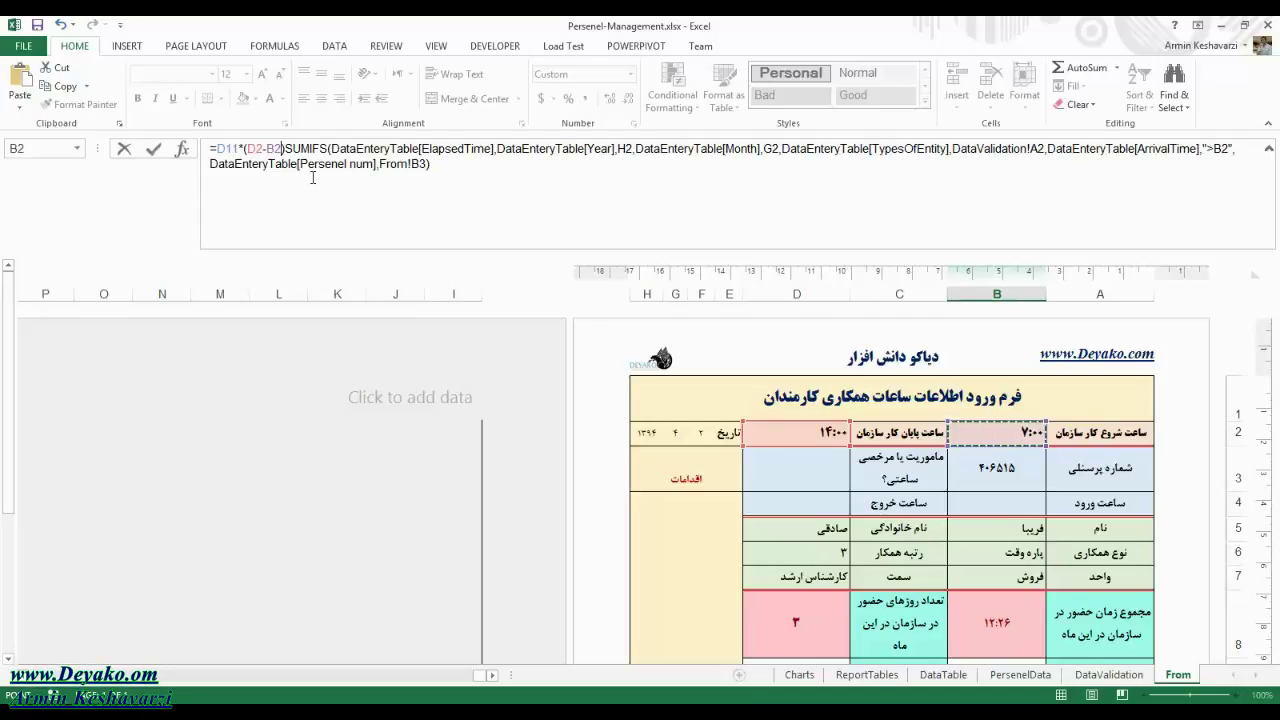
pyautogui.click(287, 152)
pyautogui.write('-')
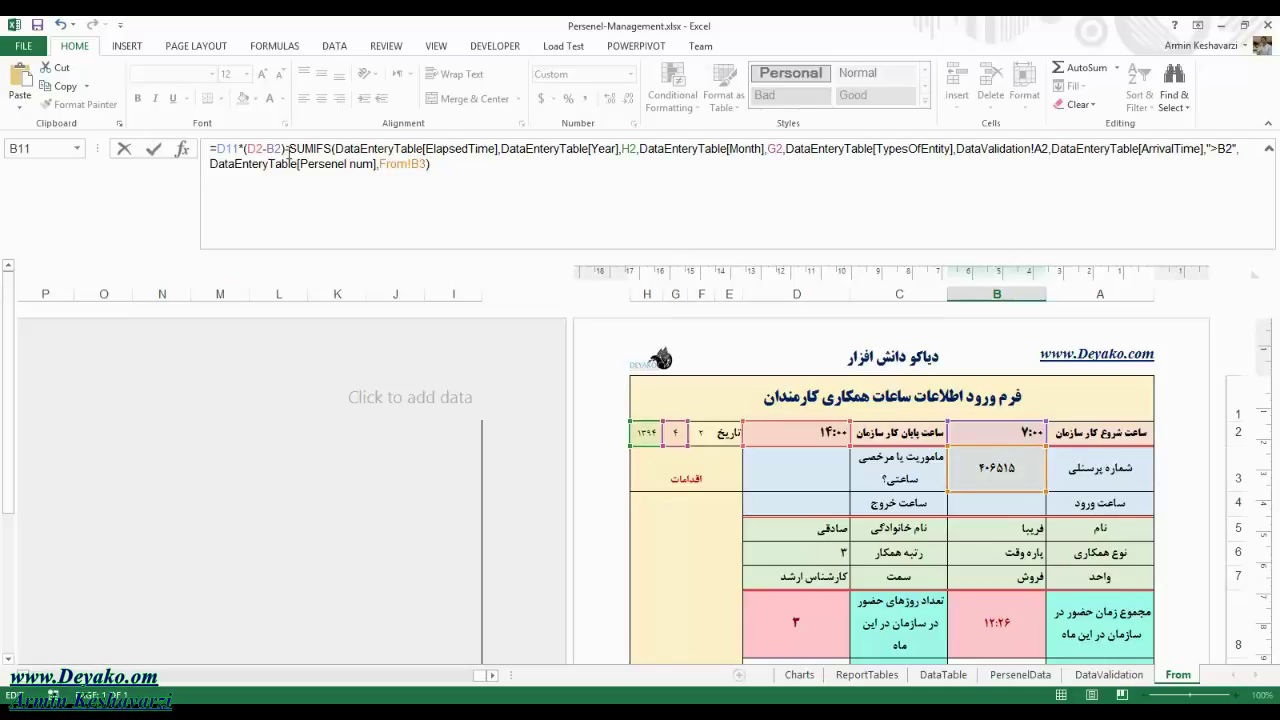
pyautogui.press('Return')
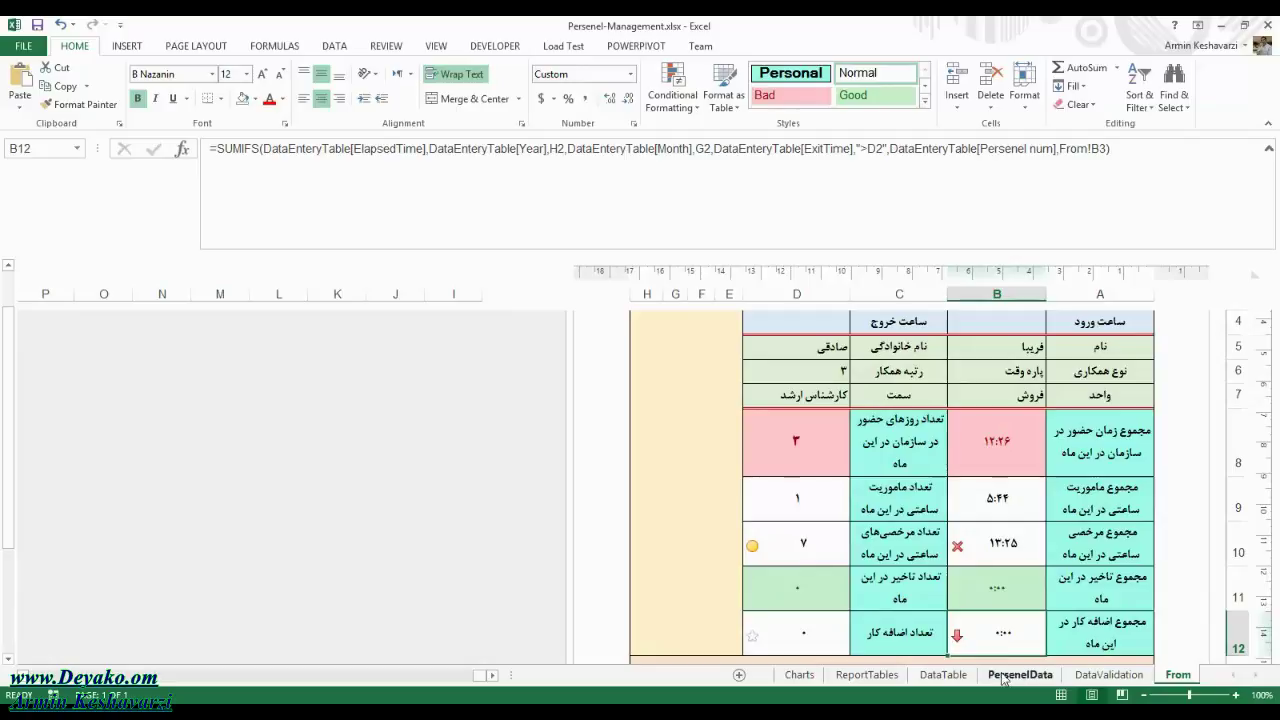
# - Check D11's COUNTIFS late-day count and recommit B11's lateness formula
pyautogui.click(993, 594)
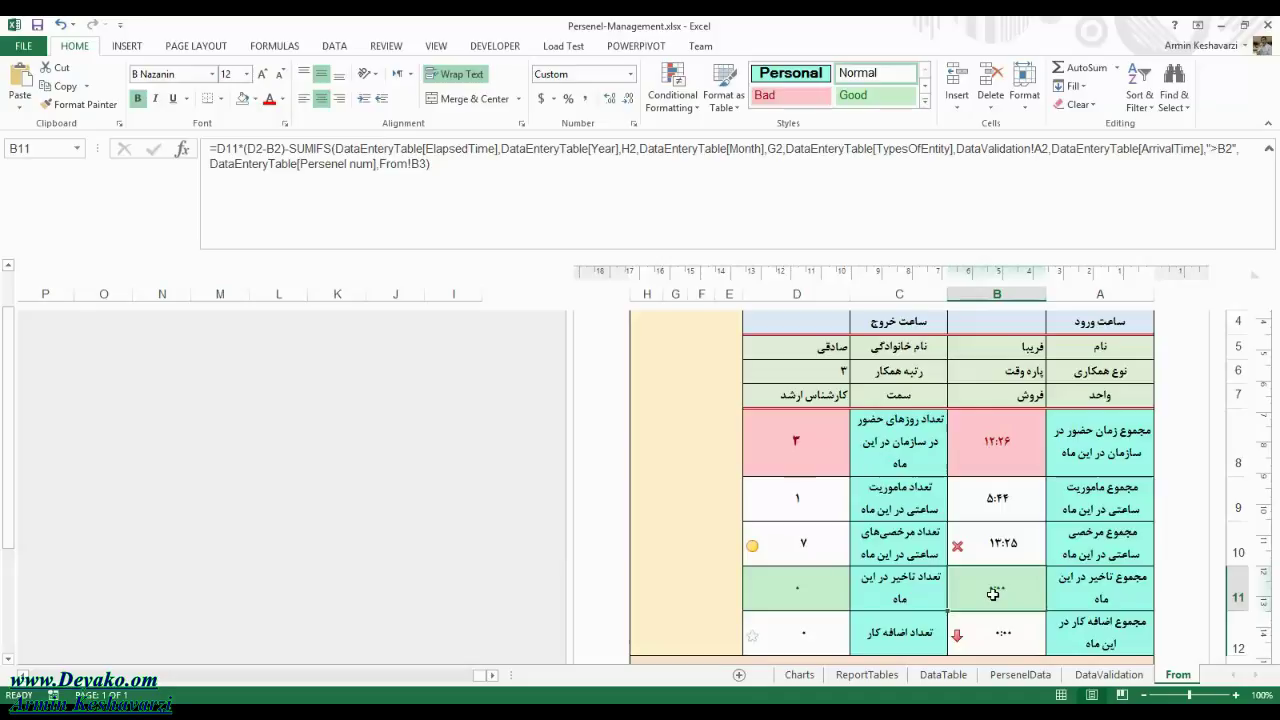
pyautogui.click(793, 589)
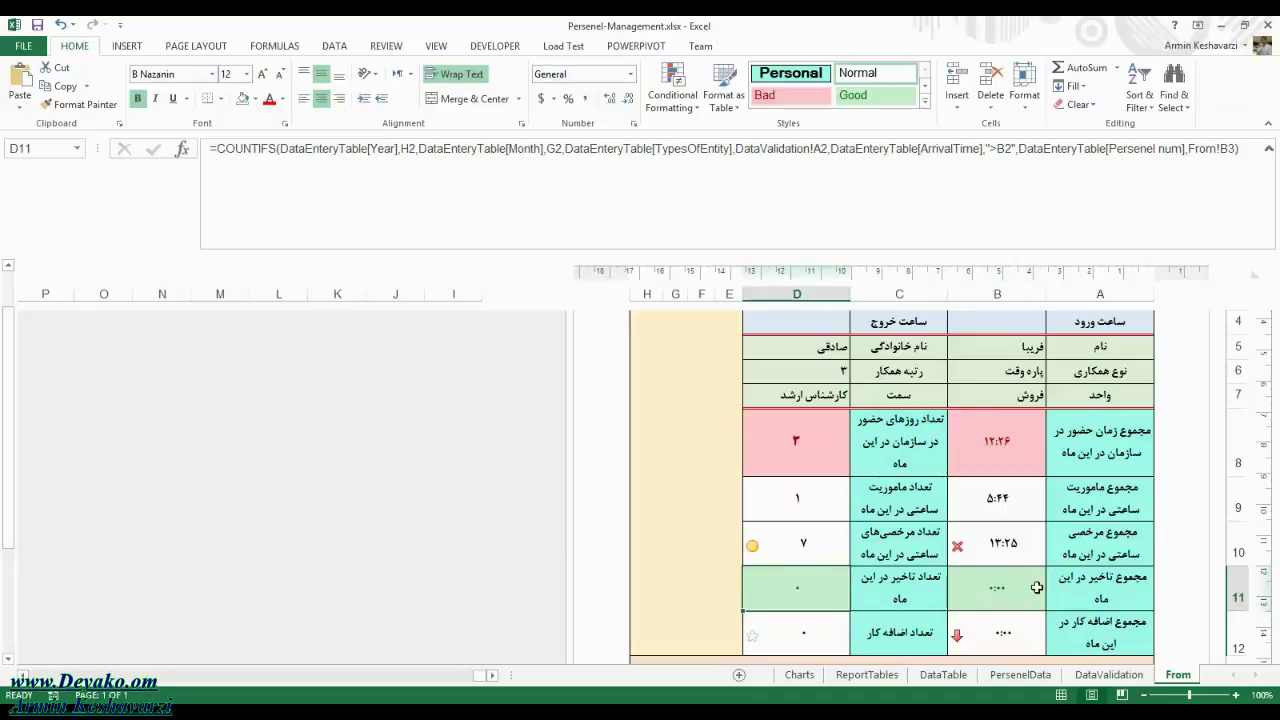
pyautogui.click(975, 594)
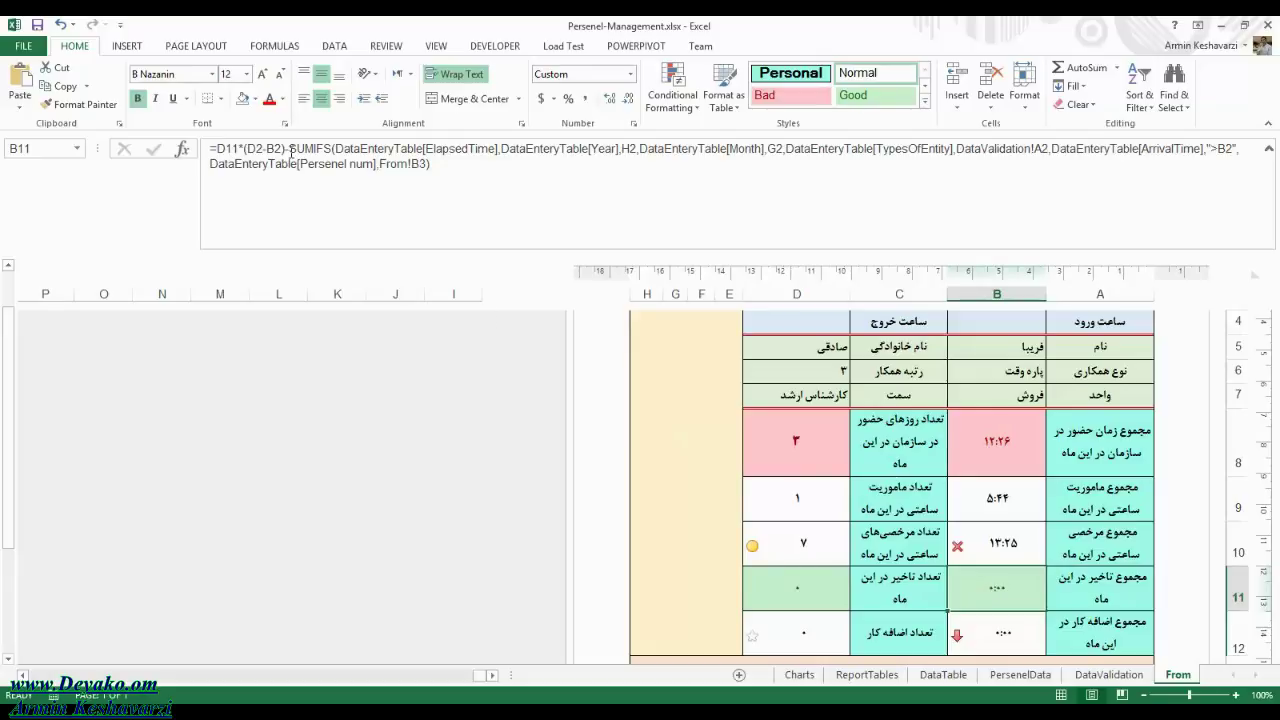
pyautogui.moveTo(287, 148)
pyautogui.mouseDown()
pyautogui.moveTo(218, 149)
pyautogui.moveTo(468, 162)
pyautogui.mouseUp()
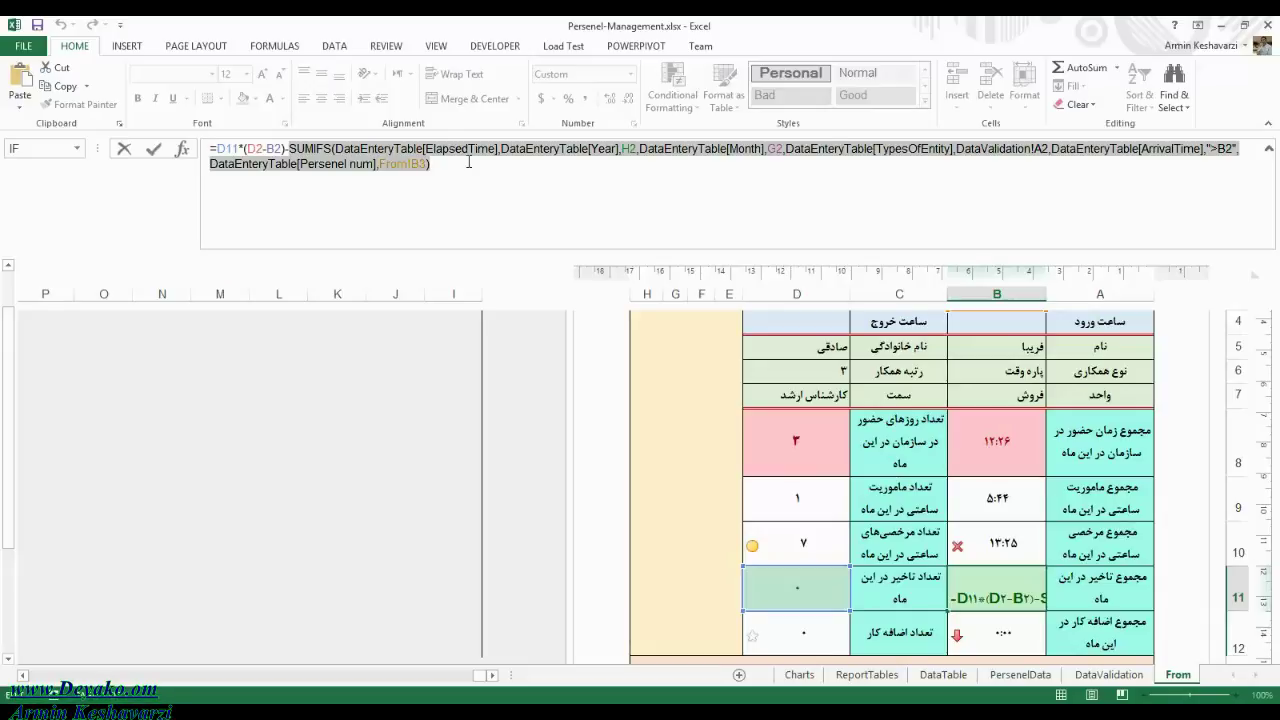
pyautogui.press('Return')
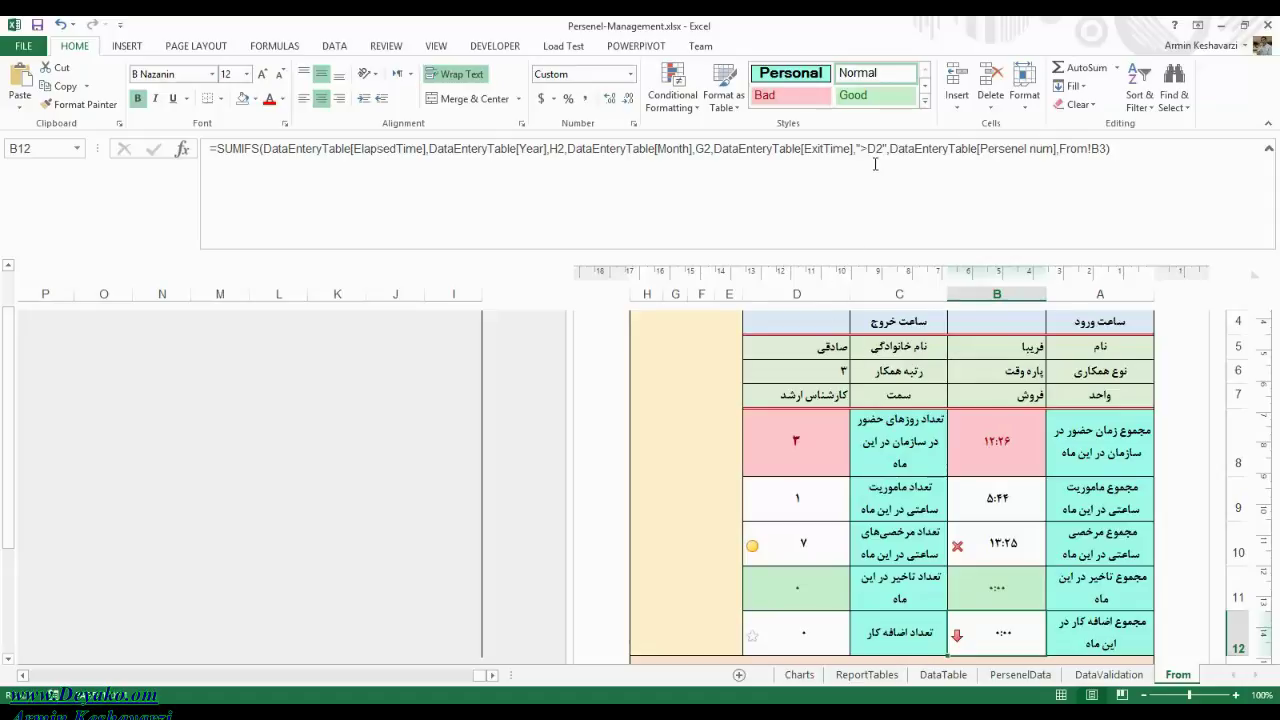
# - Append -D12(D2-B2) to the end of B12's overtime SUMIFS and commit it
pyautogui.moveTo(10, 449); pyautogui.dragTo(3, 355)
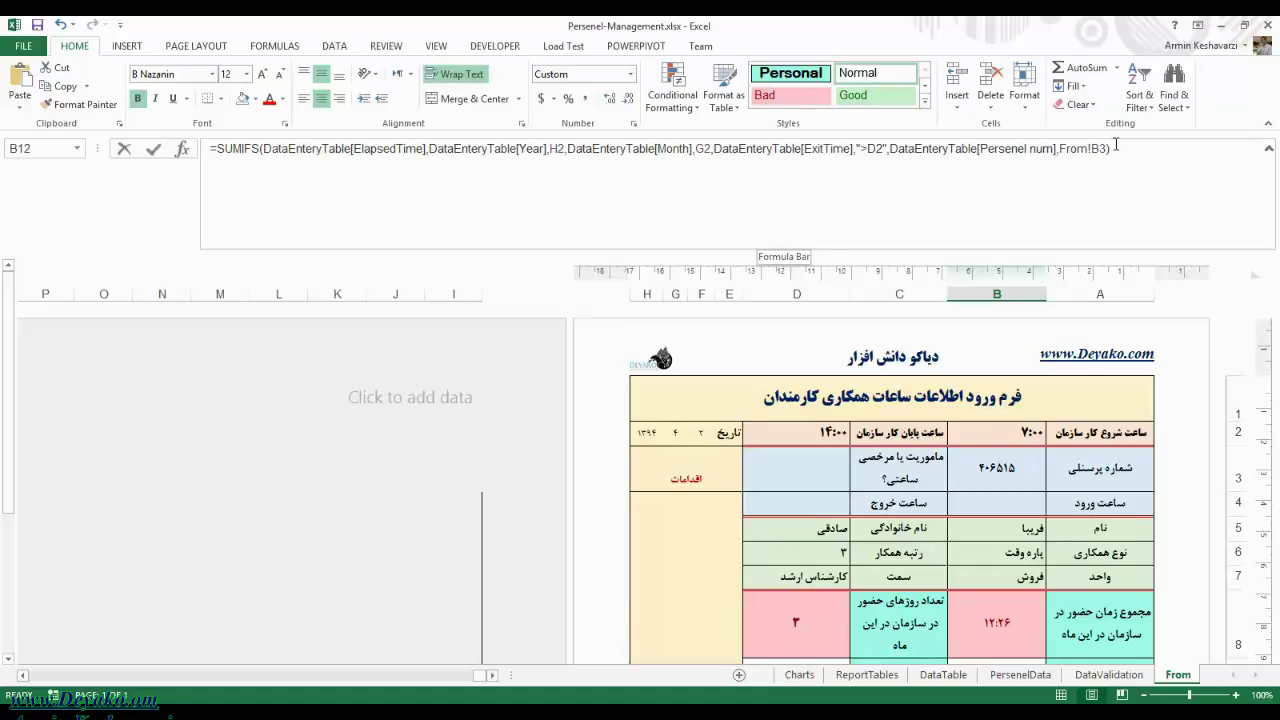
pyautogui.moveTo(1116, 148); pyautogui.dragTo(223, 117)
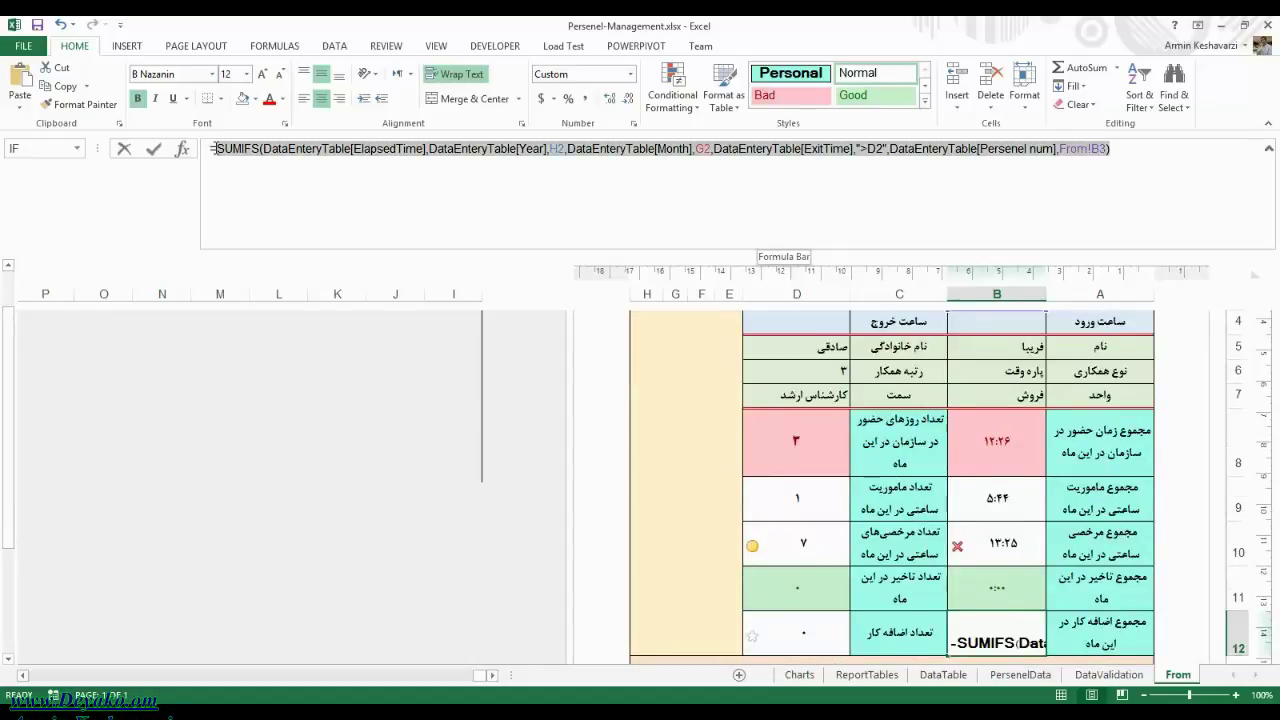
pyautogui.click(1104, 170)
pyautogui.write('-')
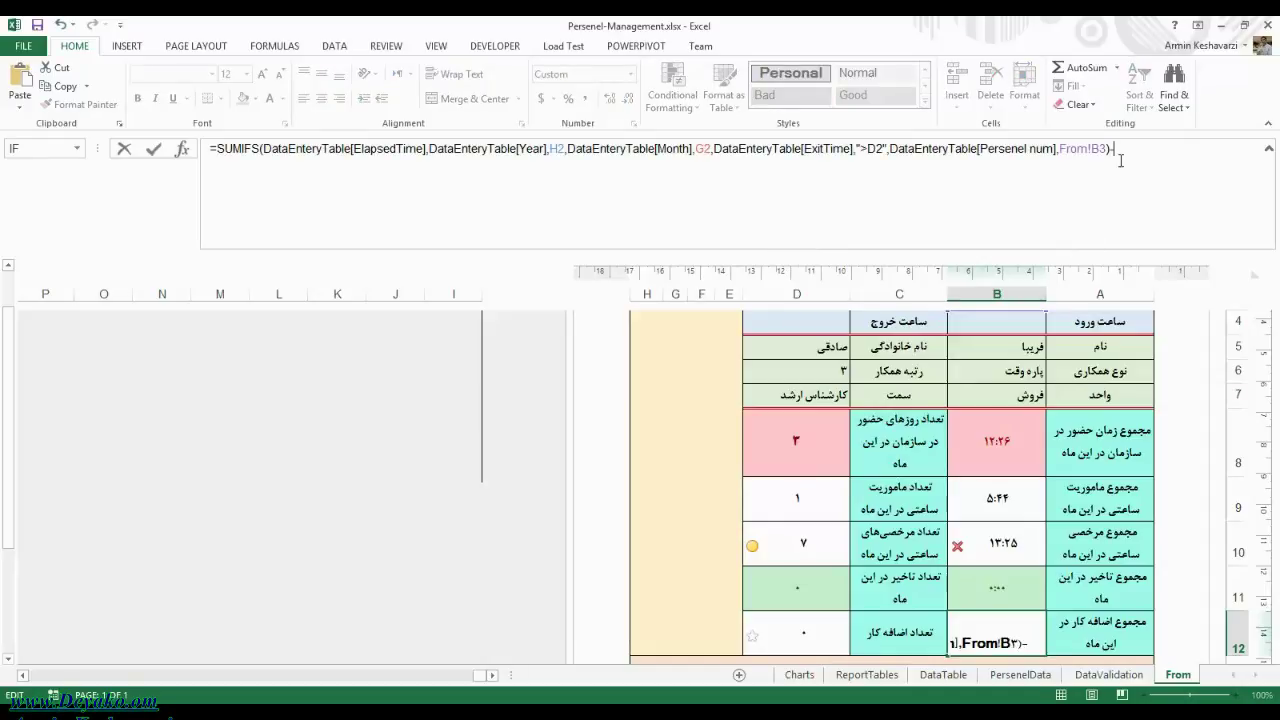
pyautogui.click(823, 629)
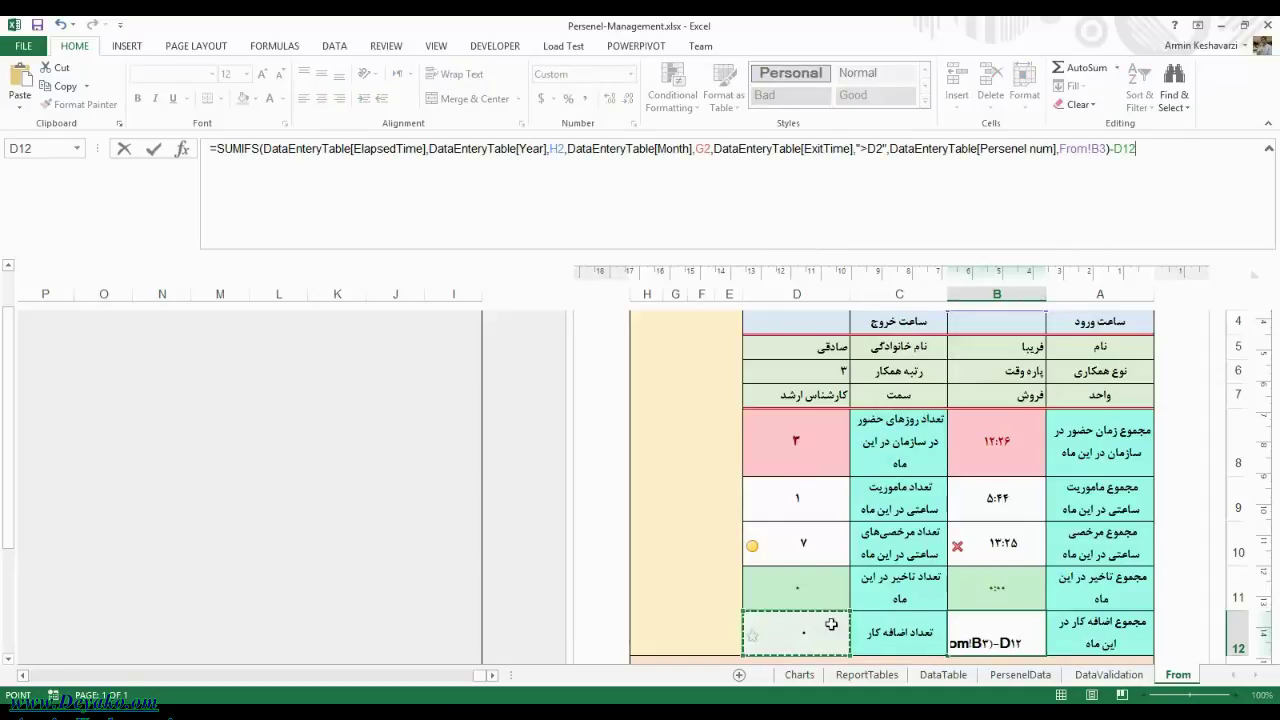
pyautogui.write('(')
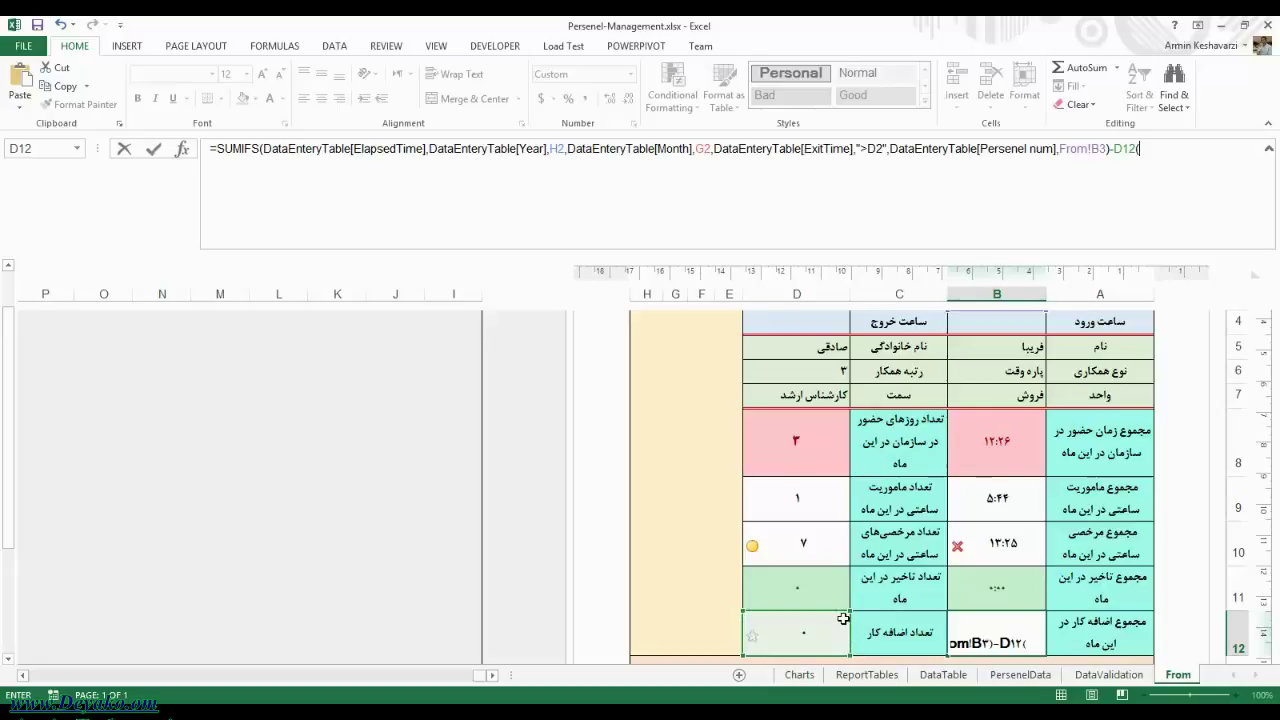
pyautogui.moveTo(9, 494); pyautogui.dragTo(9, 475)
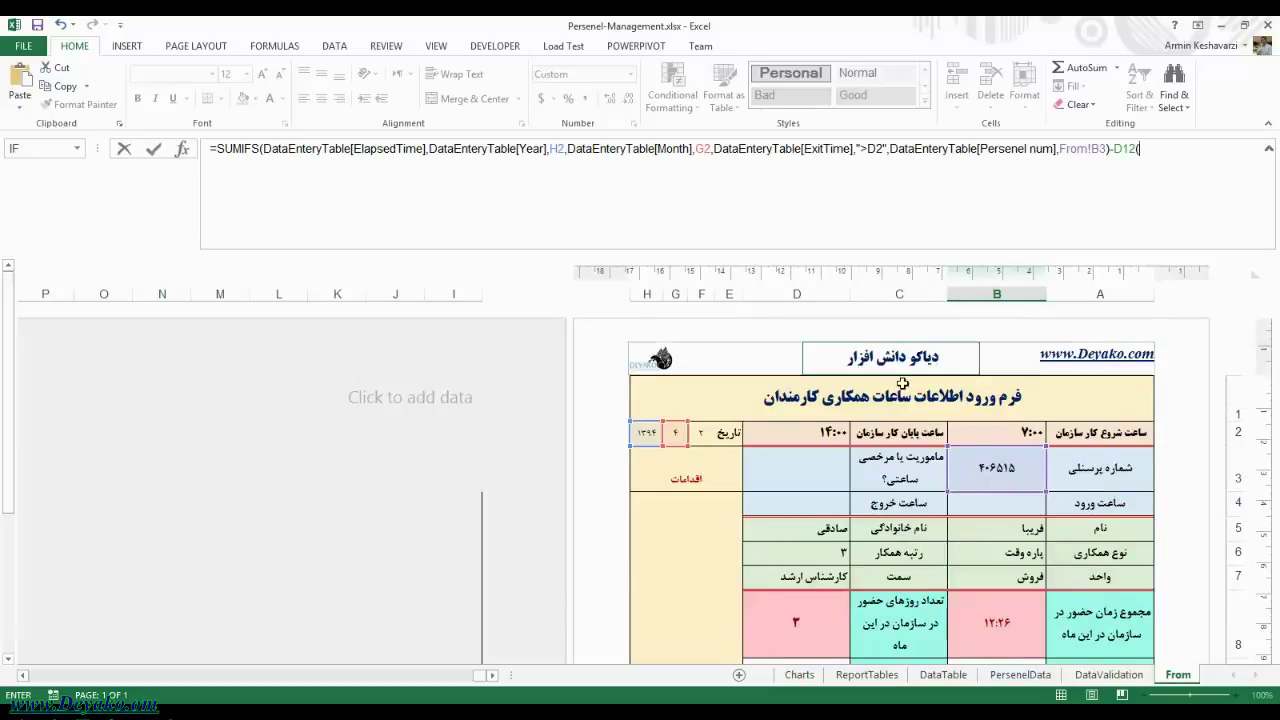
pyautogui.click(837, 432)
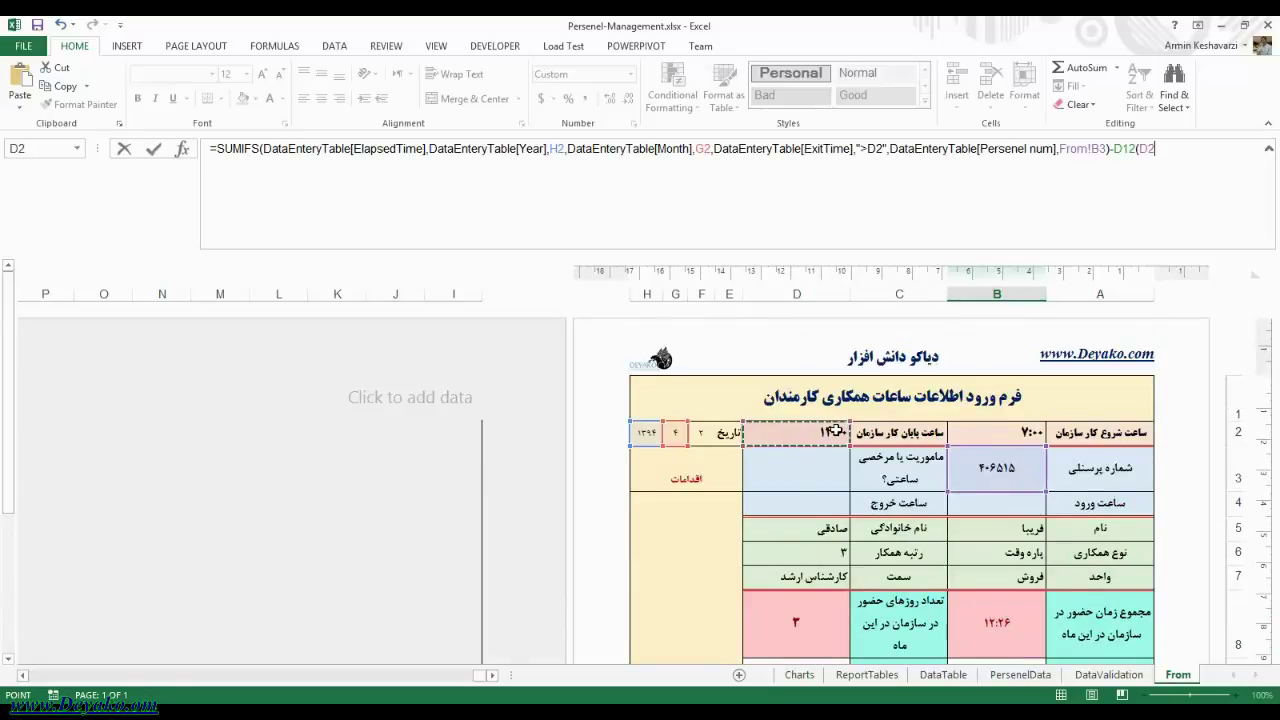
pyautogui.write('-')
pyautogui.click(1023, 429)
pyautogui.press('Return')
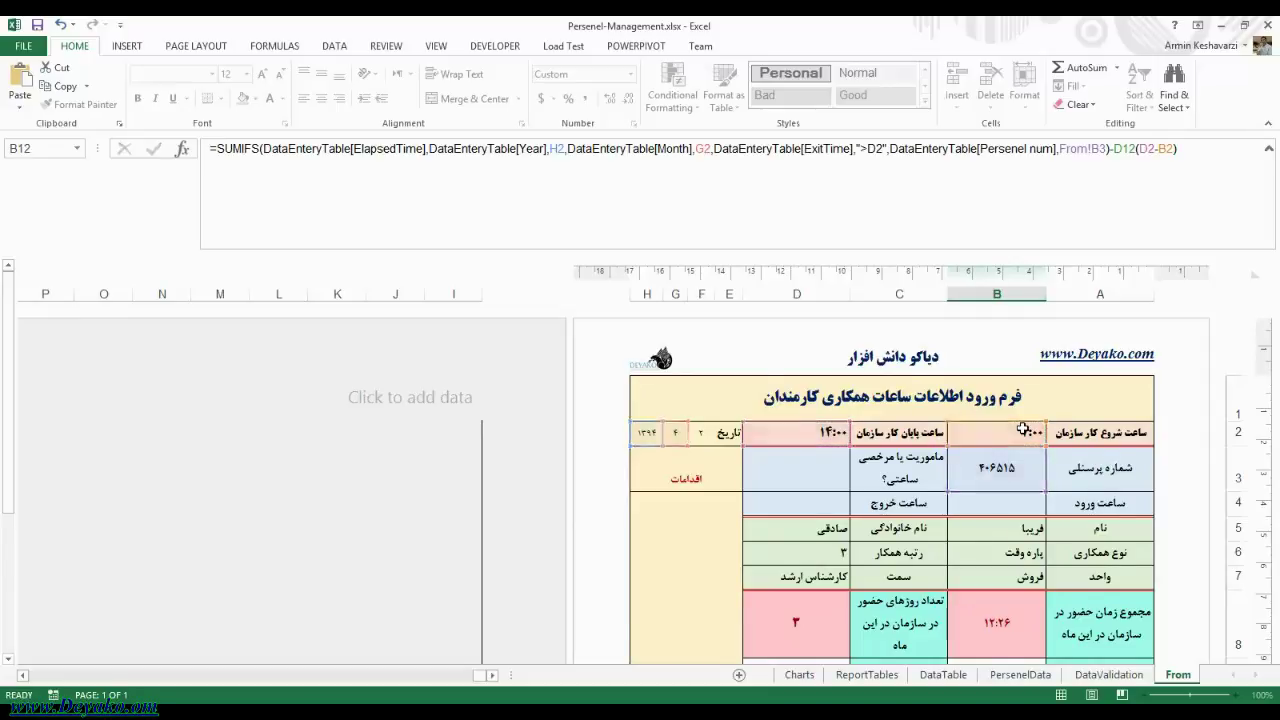
# - Fix B12's #REF! error by inserting * between D12 and (D2-B2)
pyautogui.click(1003, 593)
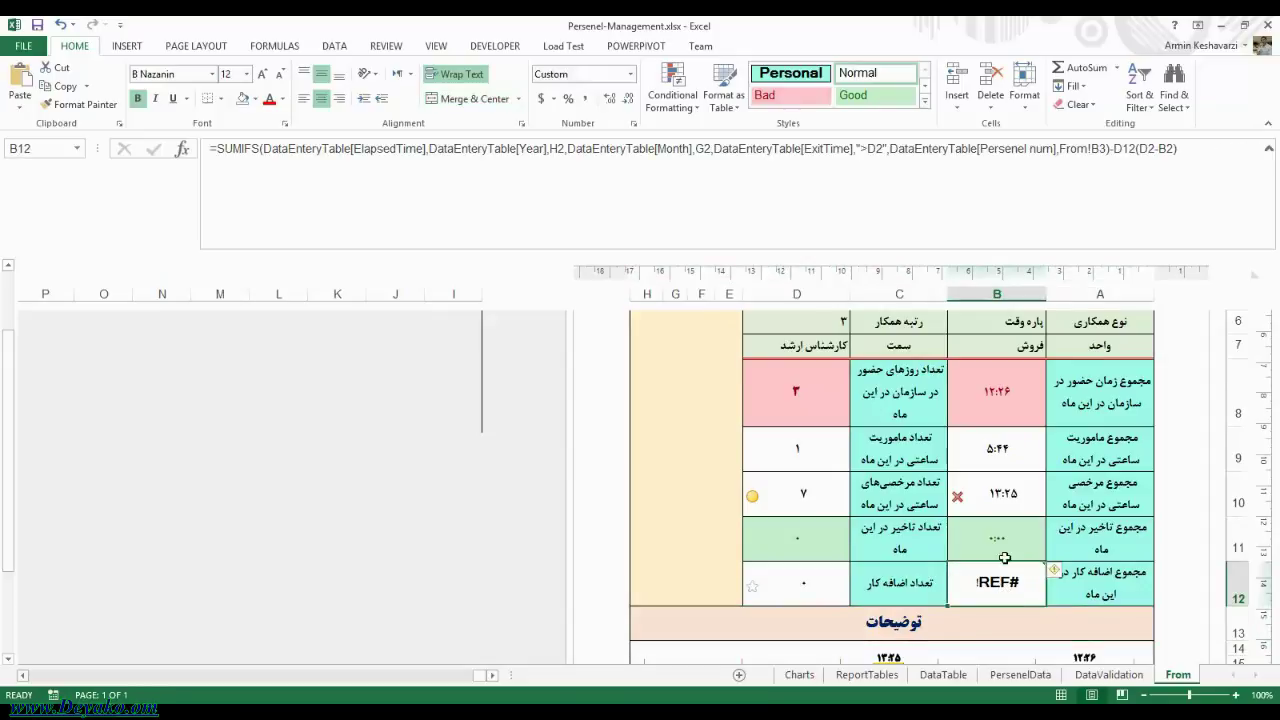
pyautogui.click(1147, 152)
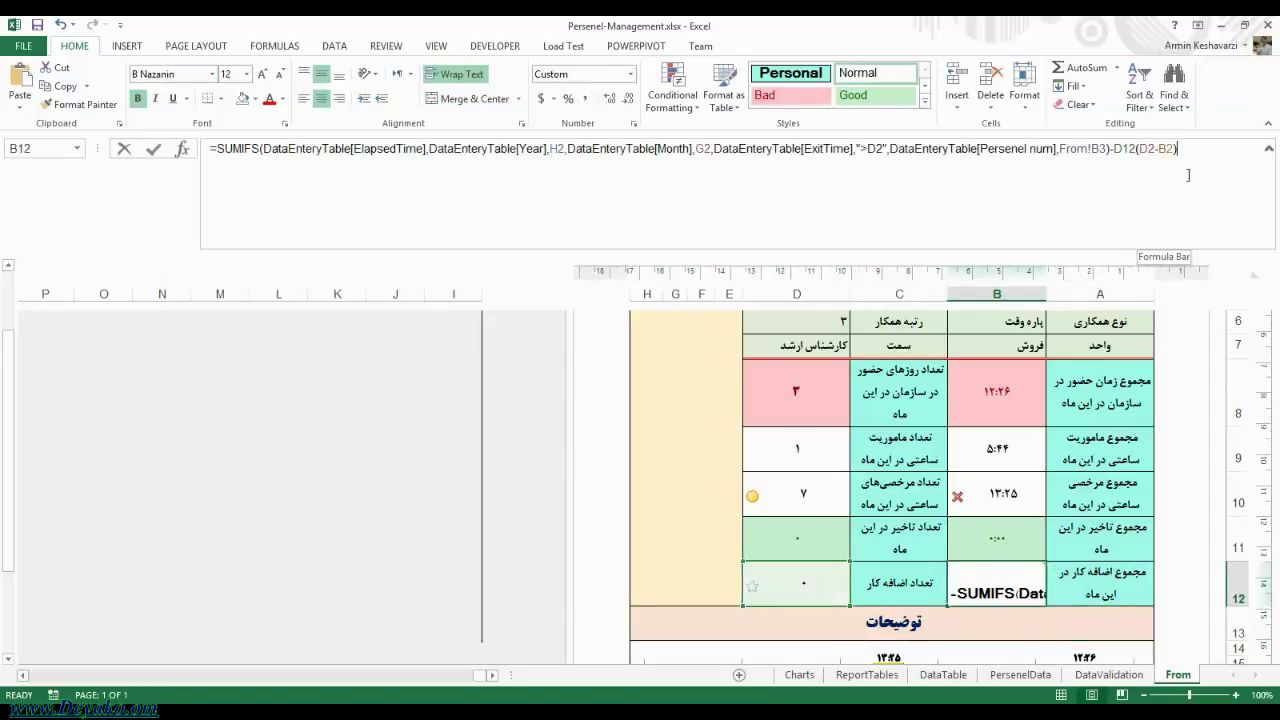
pyautogui.write('*')
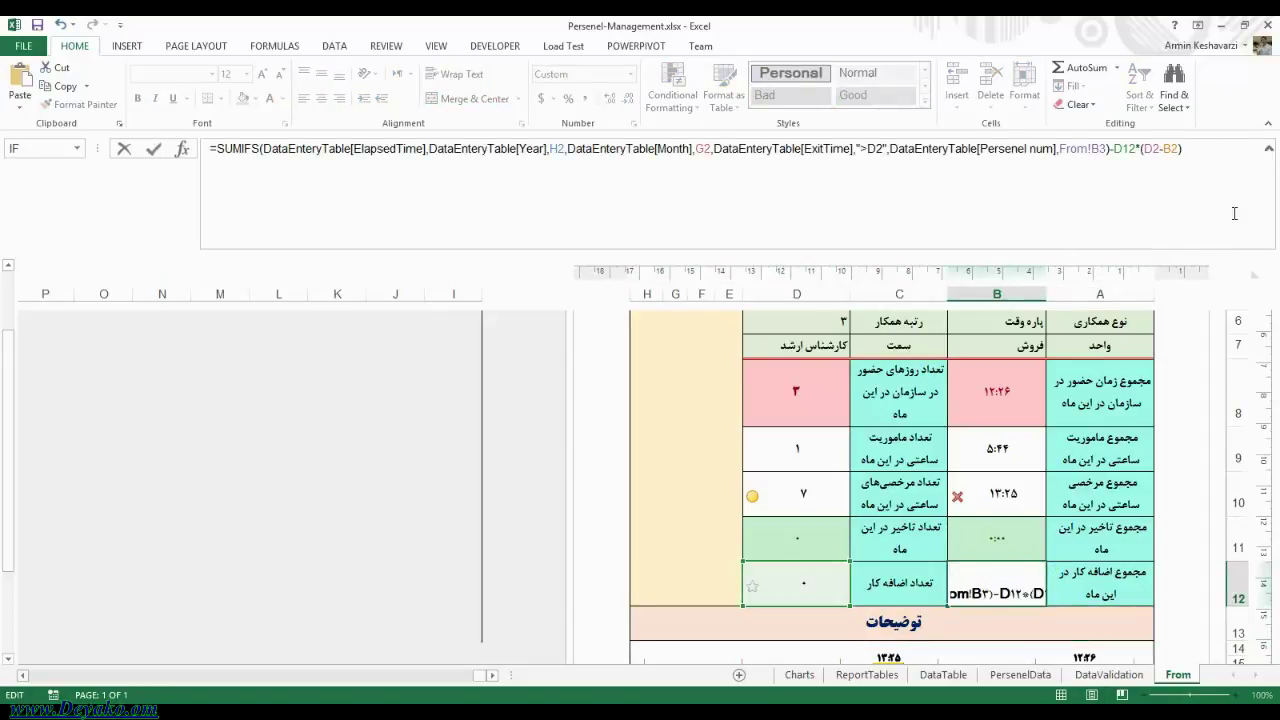
pyautogui.press('Return')
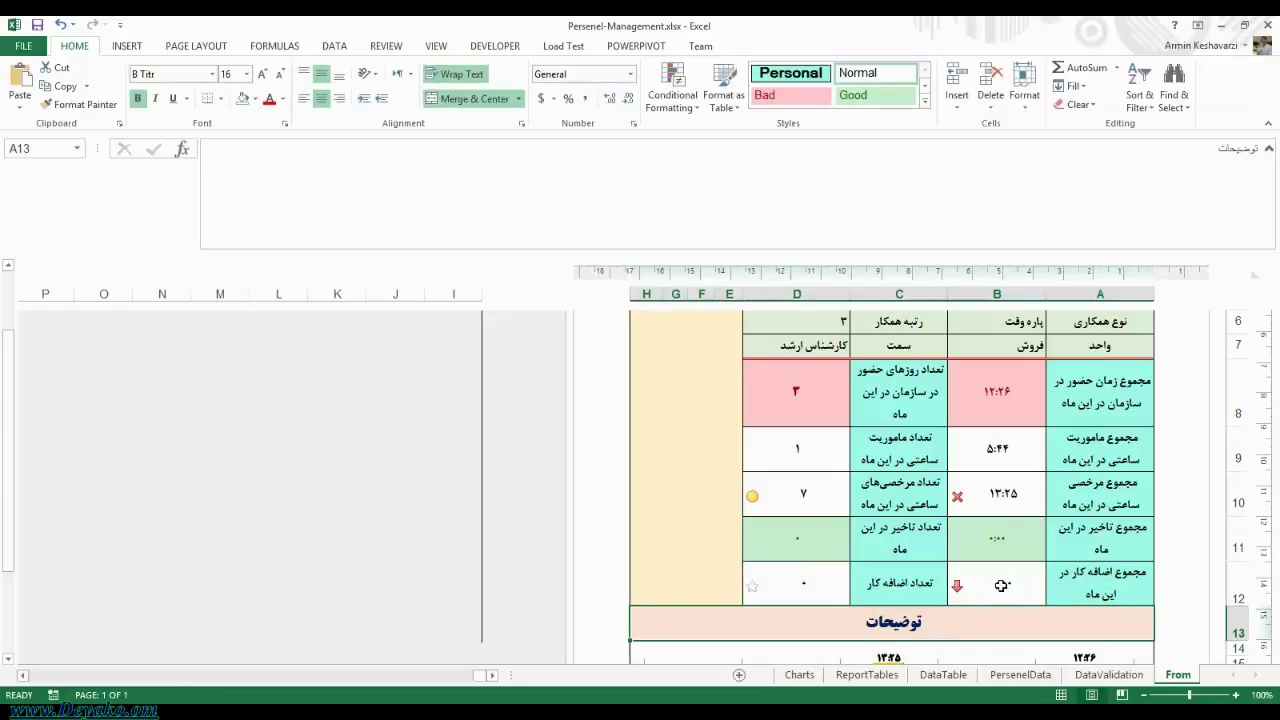
pyautogui.click(1000, 590)
pyautogui.click(790, 592)
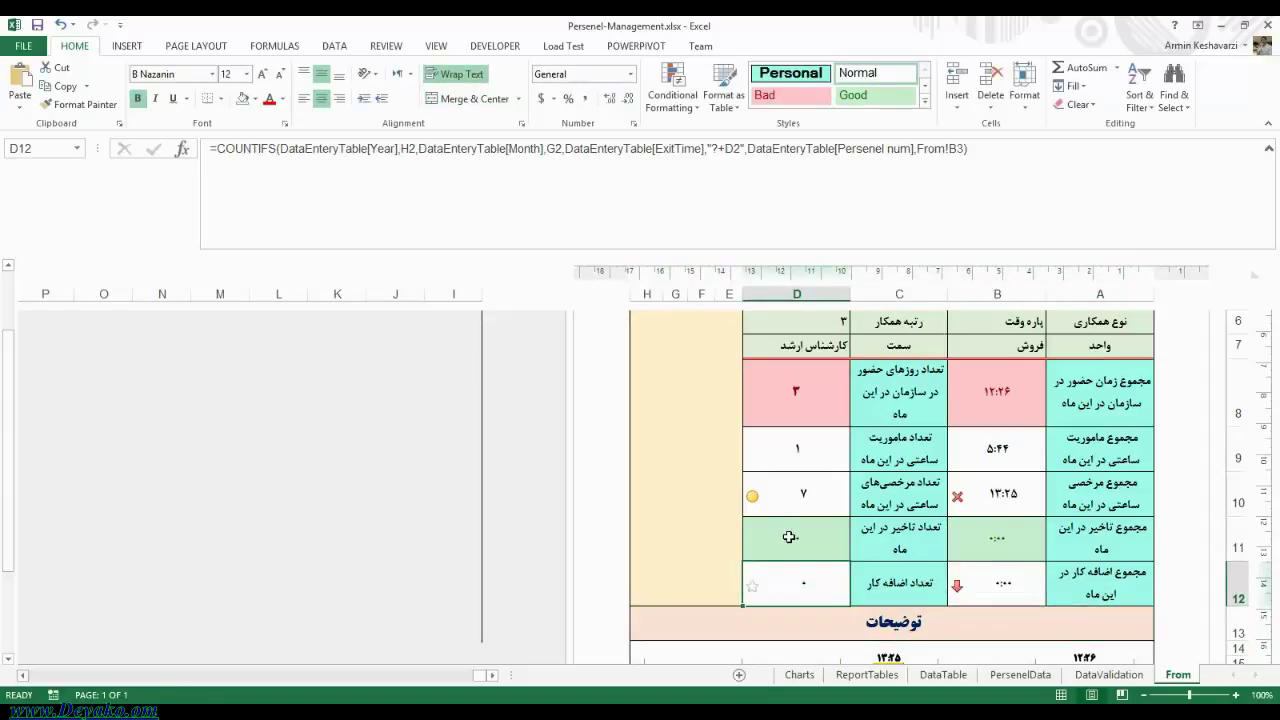
pyautogui.click(783, 529)
pyautogui.click(790, 494)
pyautogui.click(800, 535)
pyautogui.click(824, 589)
pyautogui.click(815, 540)
pyautogui.click(808, 490)
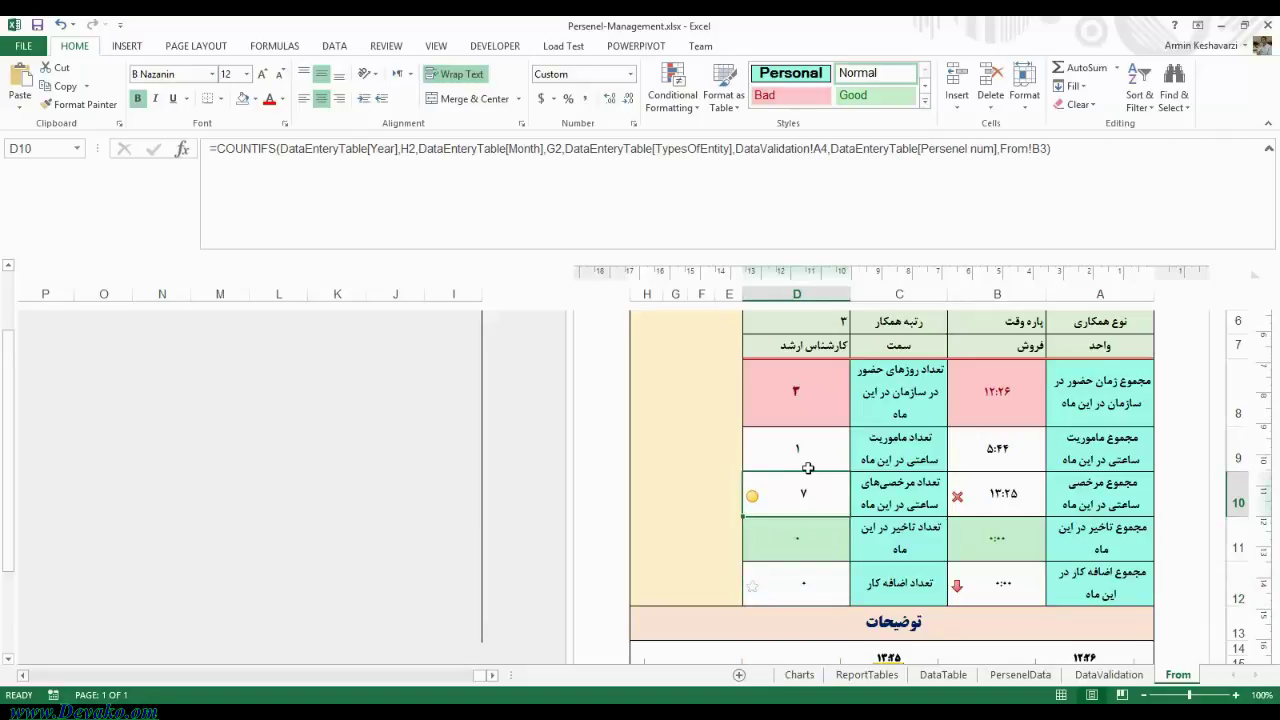
pyautogui.click(797, 530)
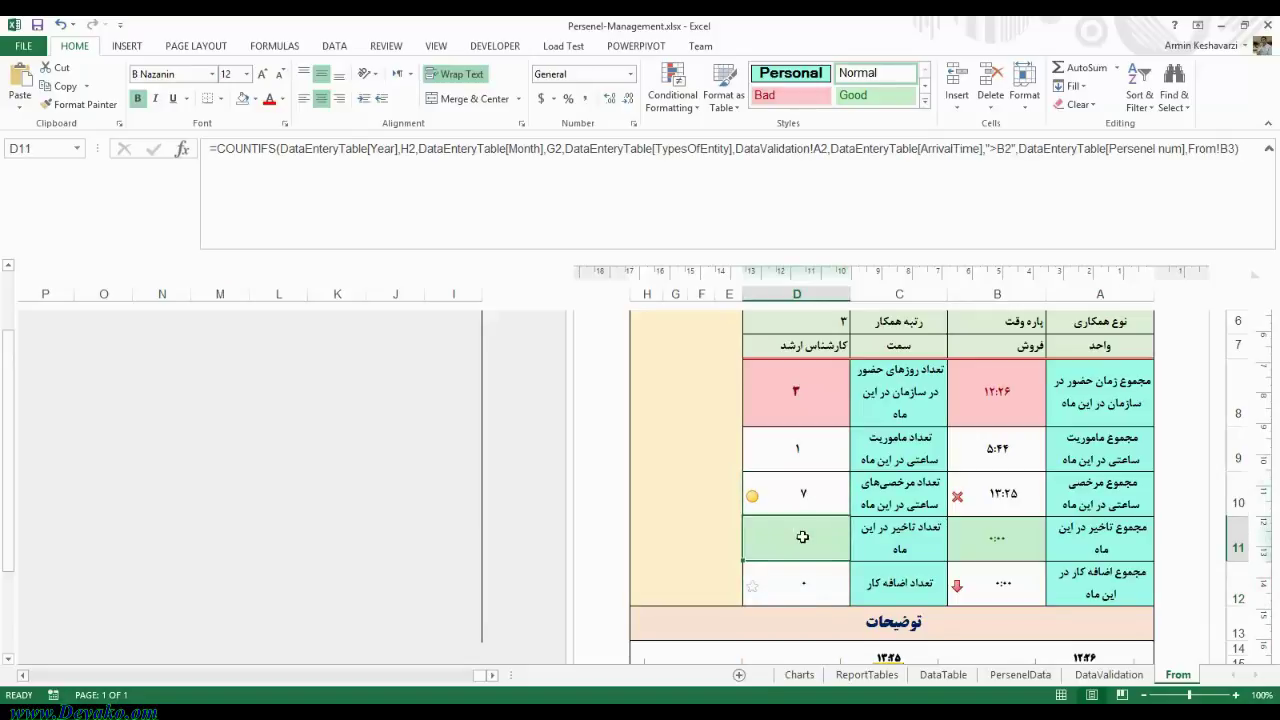
pyautogui.click(812, 598)
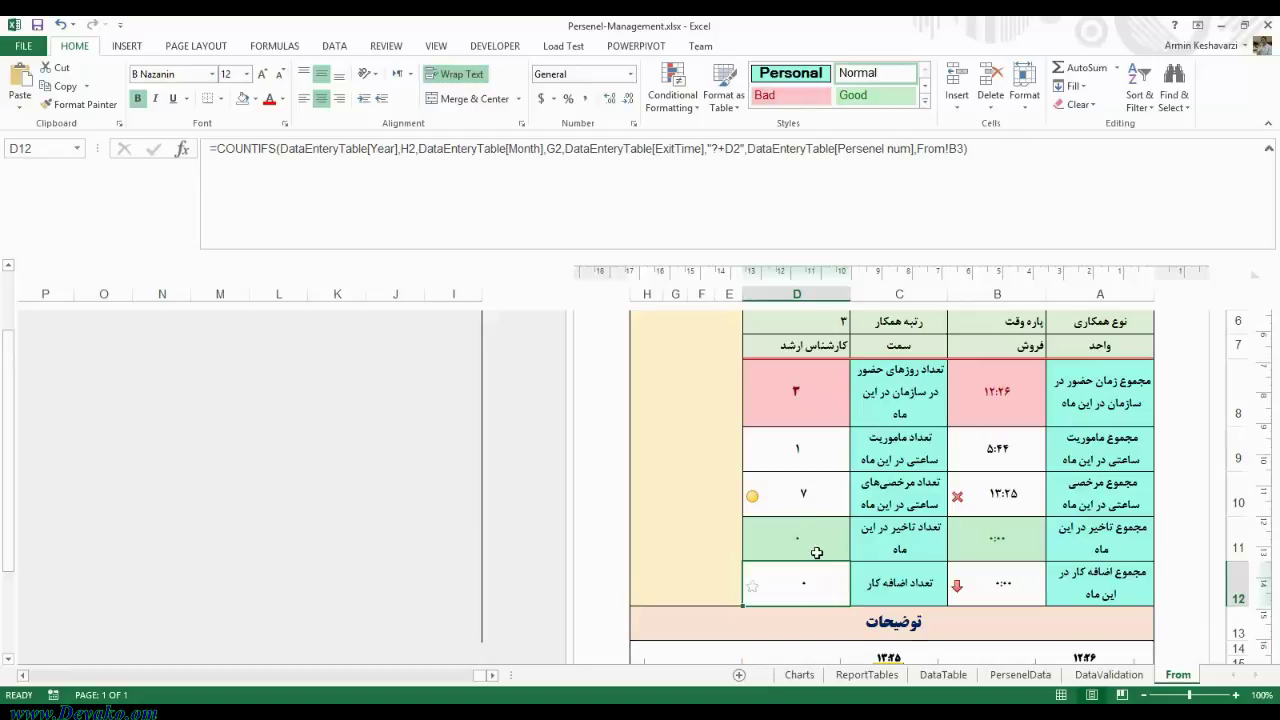
pyautogui.click(1003, 578)
pyautogui.click(987, 533)
pyautogui.click(976, 578)
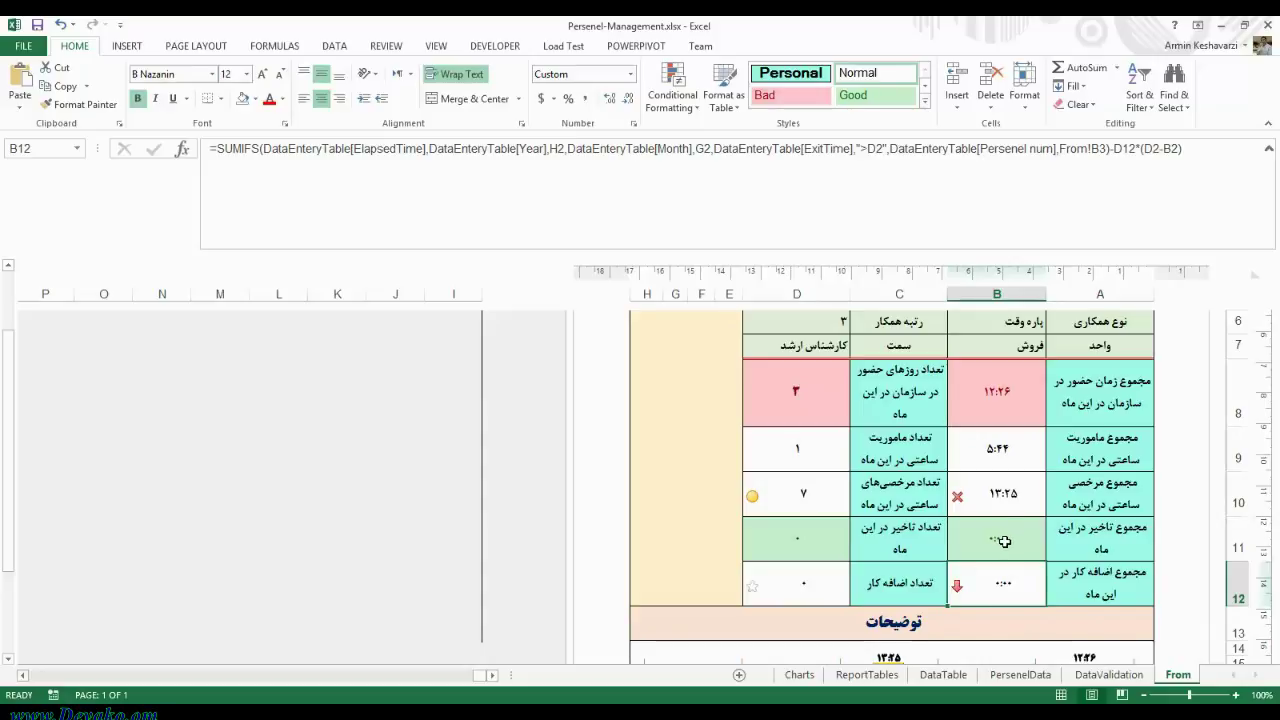
pyautogui.click(1110, 680)
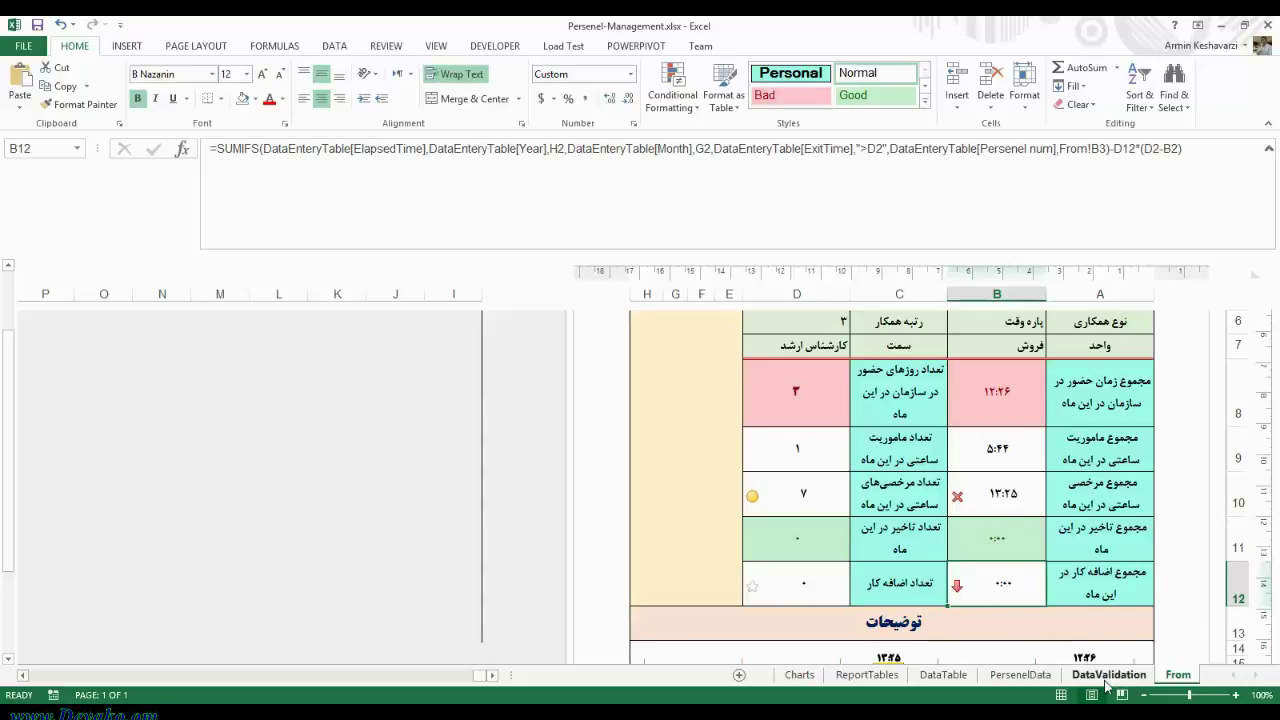
pyautogui.click(1180, 675)
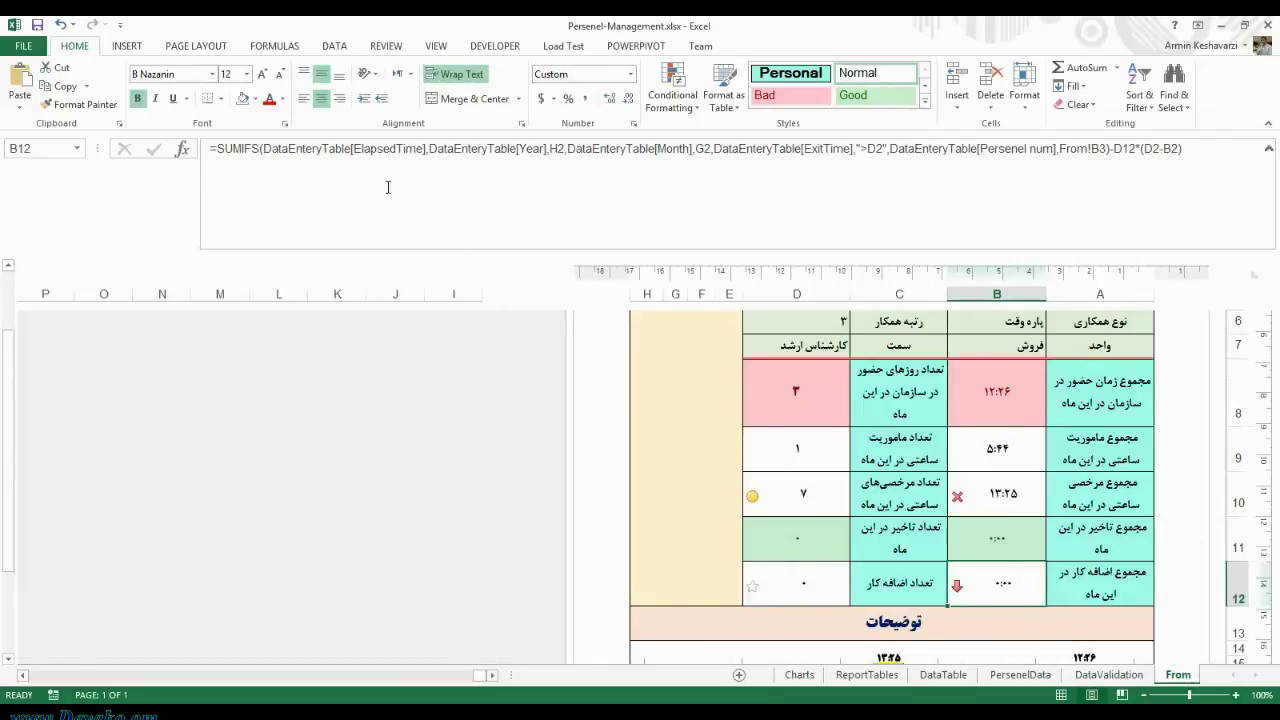
pyautogui.click(350, 155)
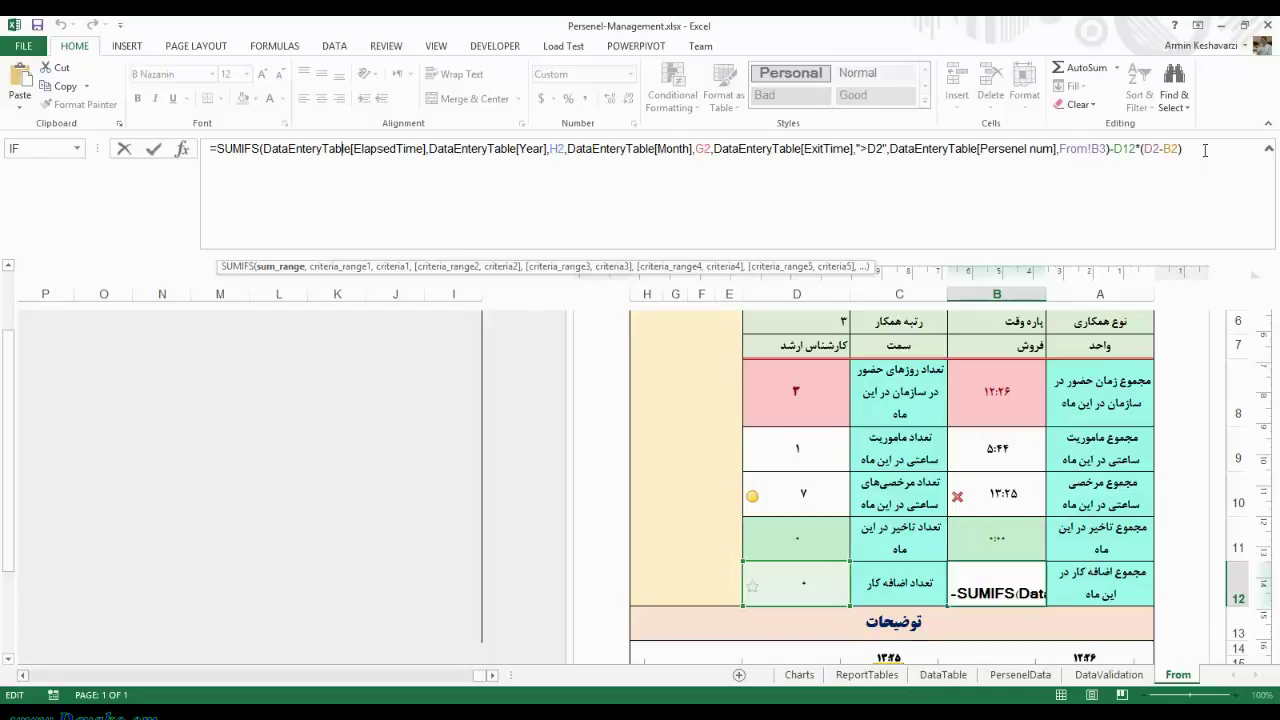
pyautogui.hotkey('ctrl', 'a')
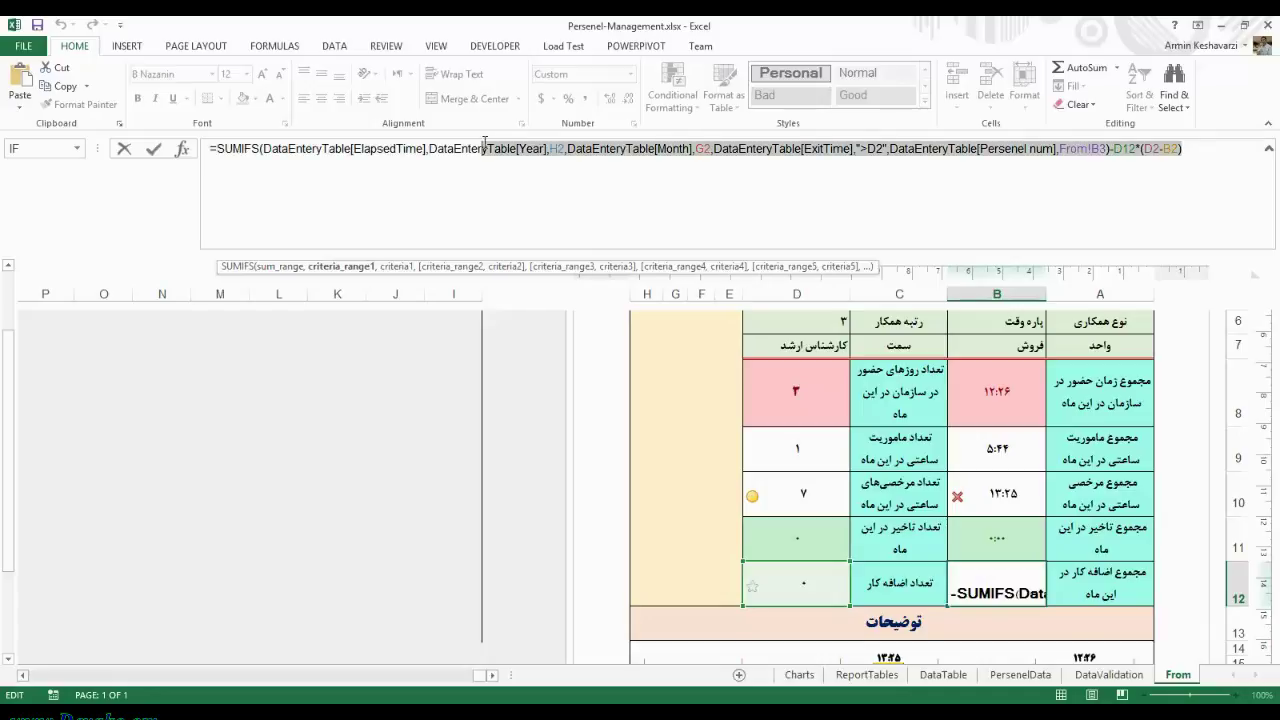
pyautogui.click(1073, 150)
pyautogui.moveTo(1108, 148); pyautogui.dragTo(1196, 148)
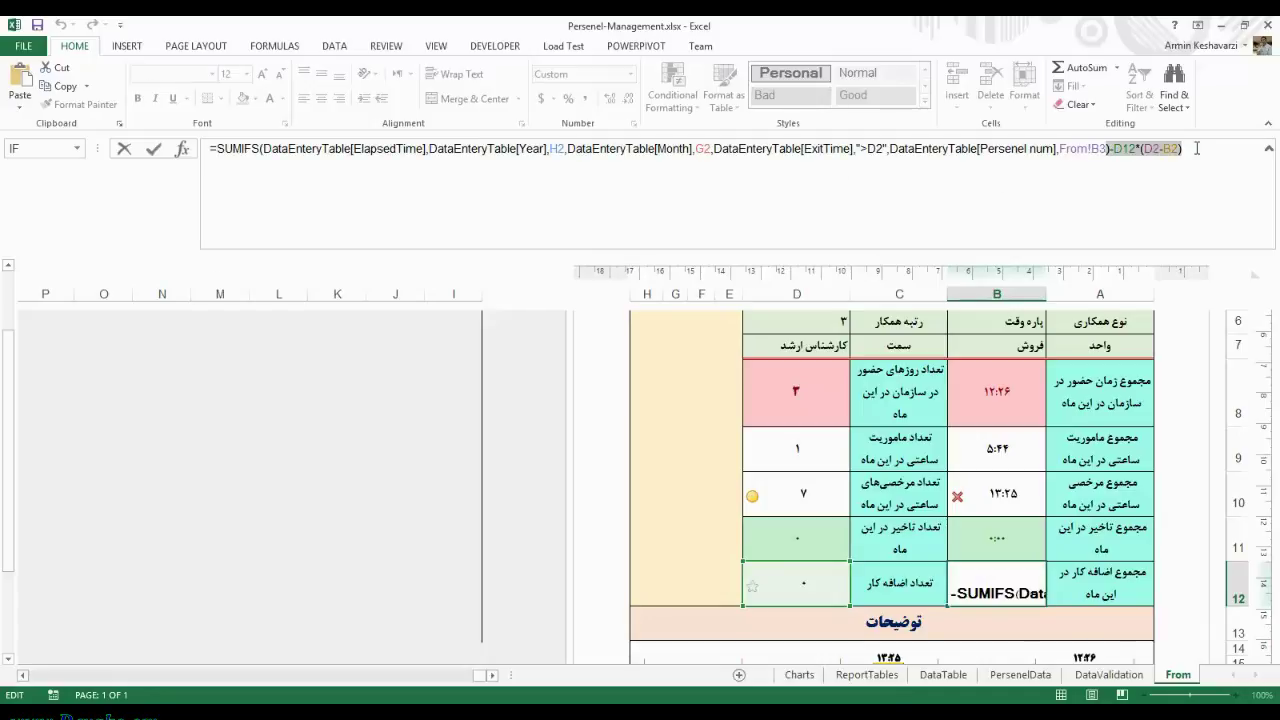
pyautogui.click(1123, 191)
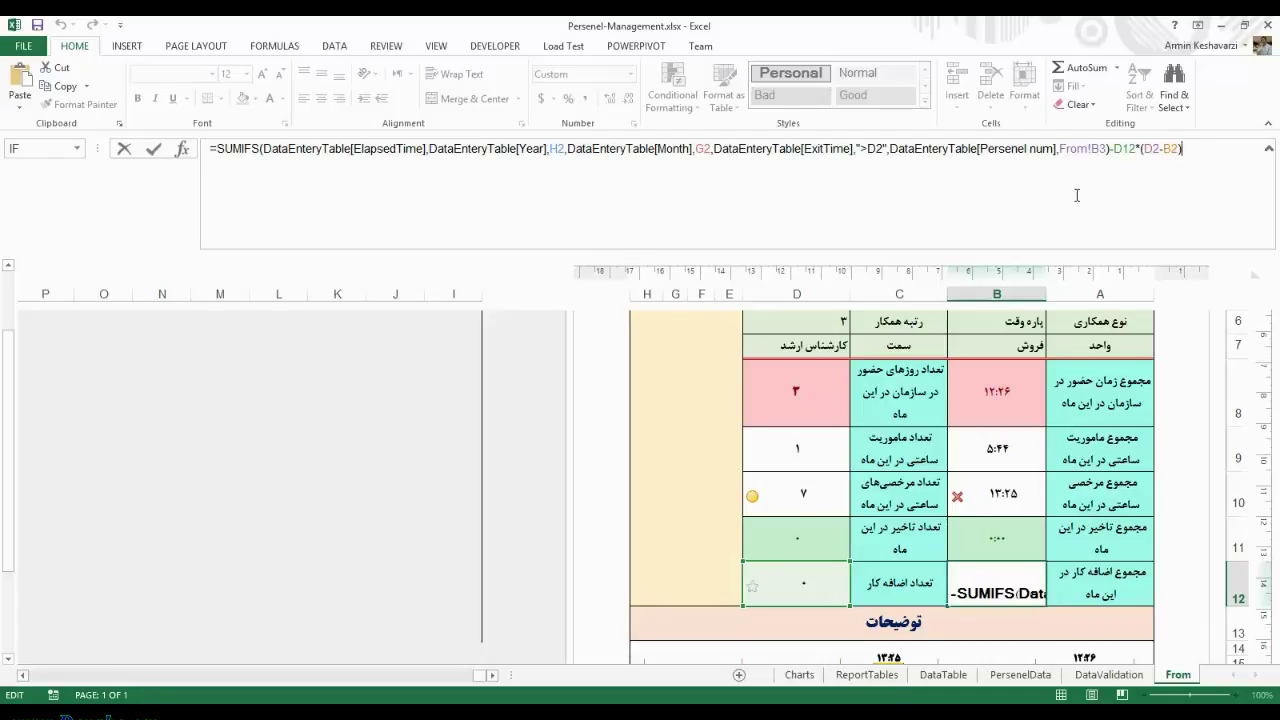
pyautogui.press('Return')
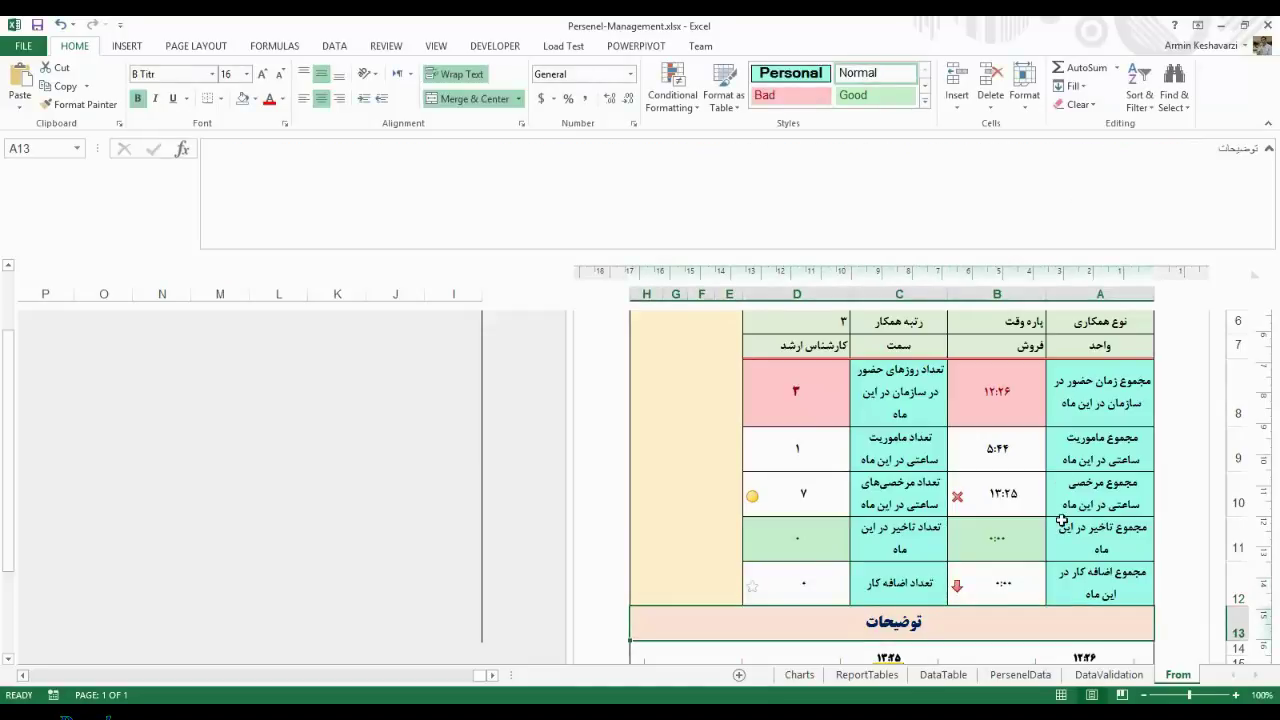
pyautogui.press('Down')
pyautogui.press('Down')
pyautogui.press('Down')
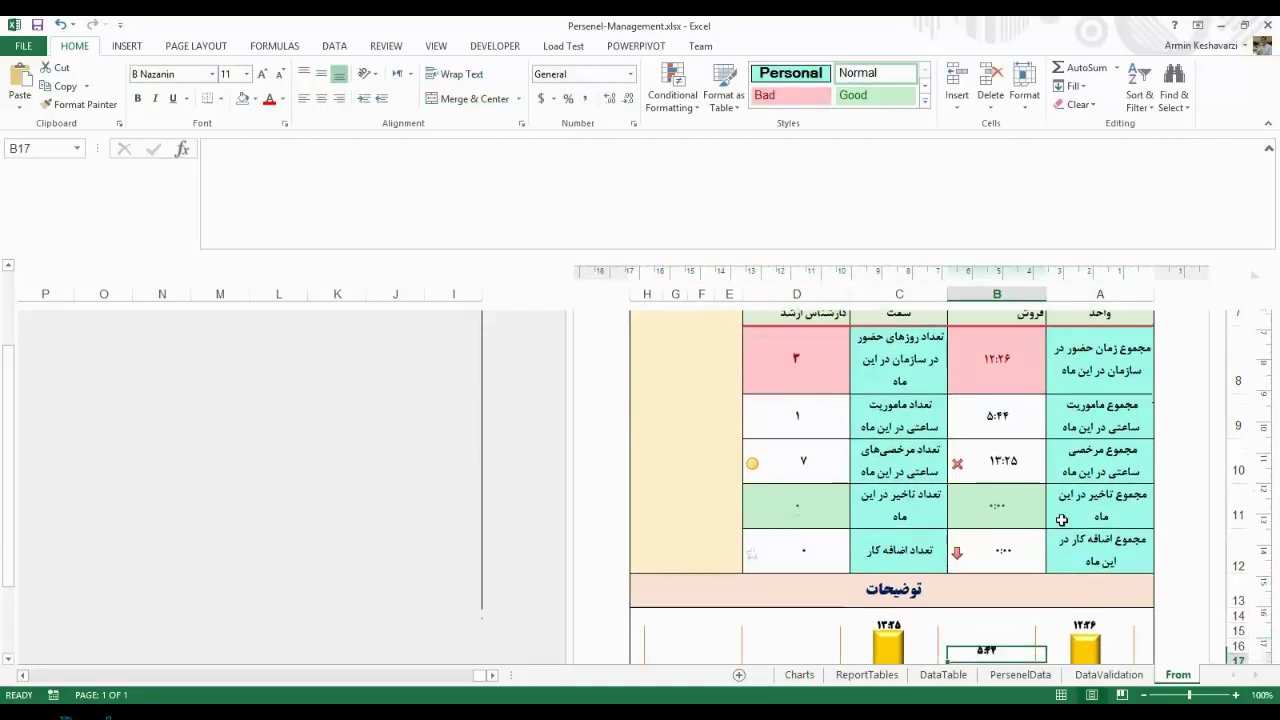
pyautogui.press('Down')
pyautogui.press('Down')
pyautogui.press('Down')
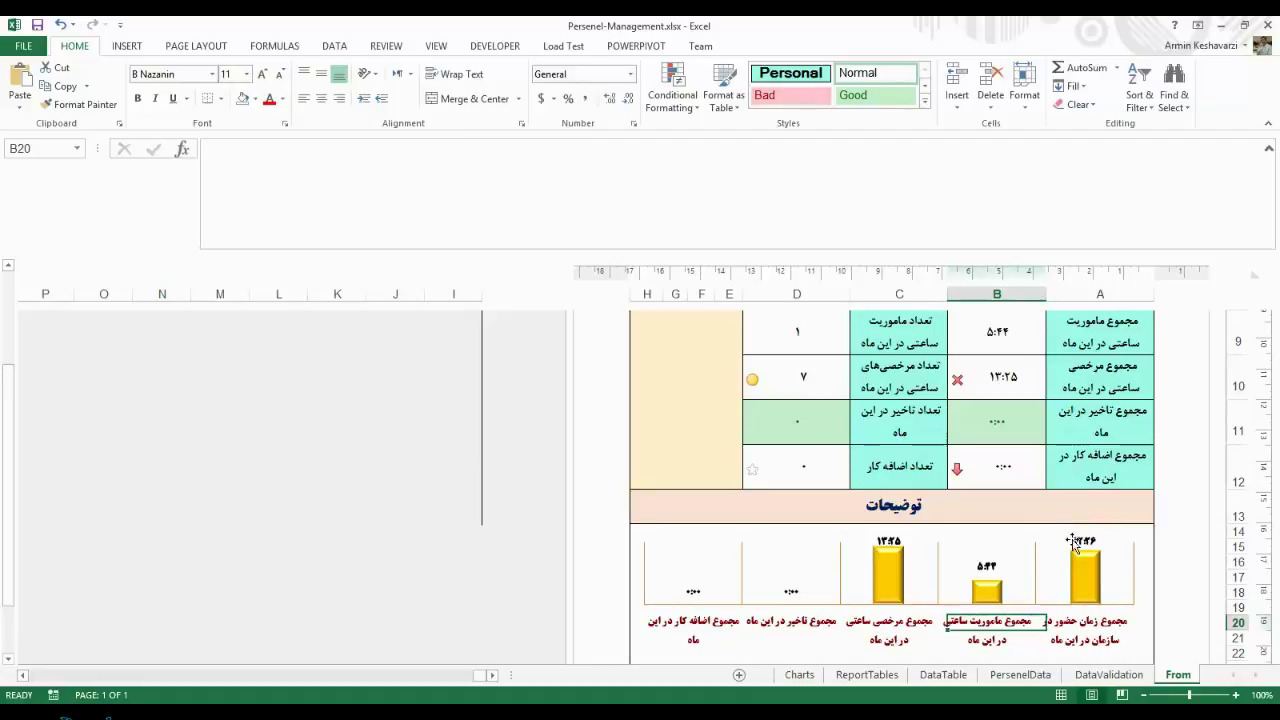
pyautogui.click(1058, 565)
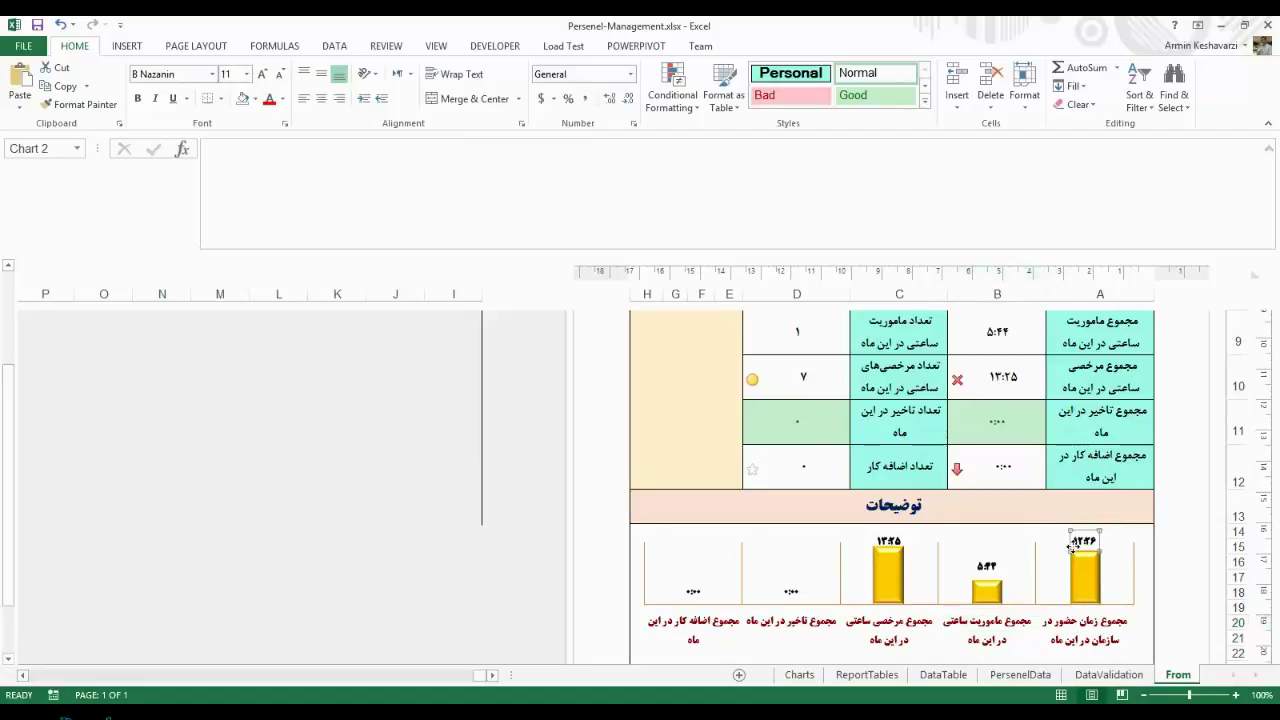
pyautogui.click(959, 531)
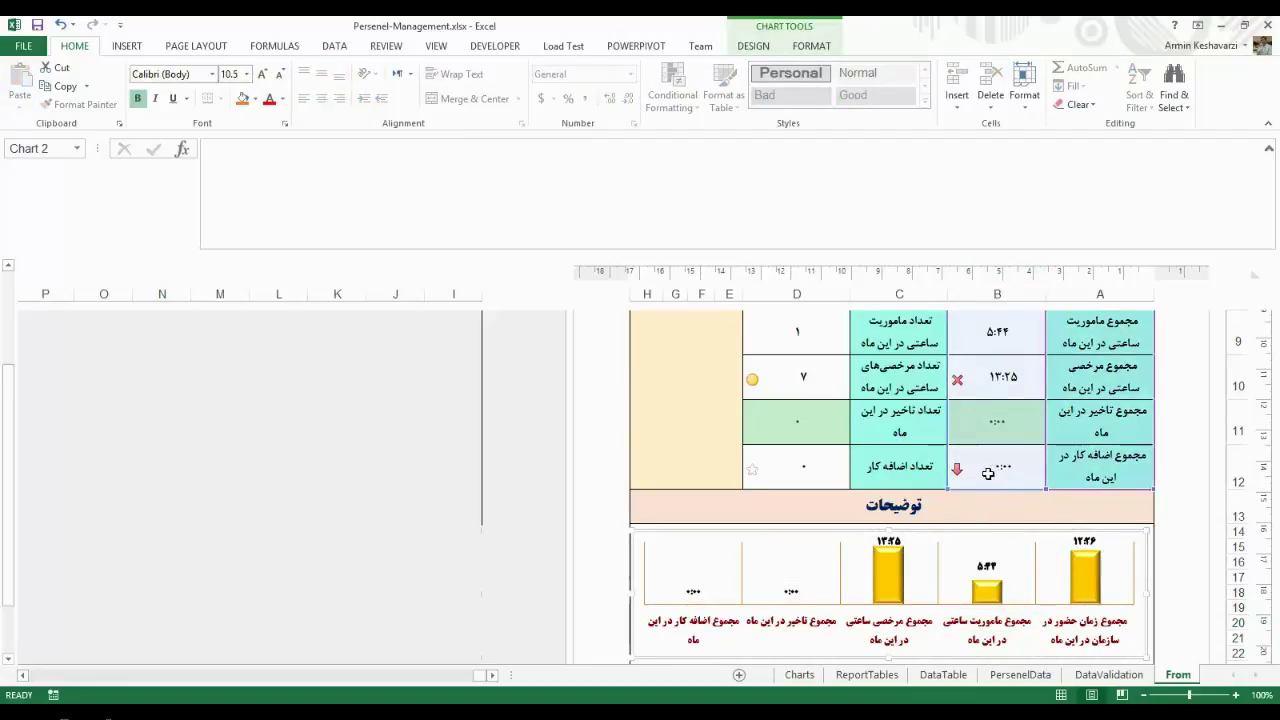
pyautogui.click(788, 424)
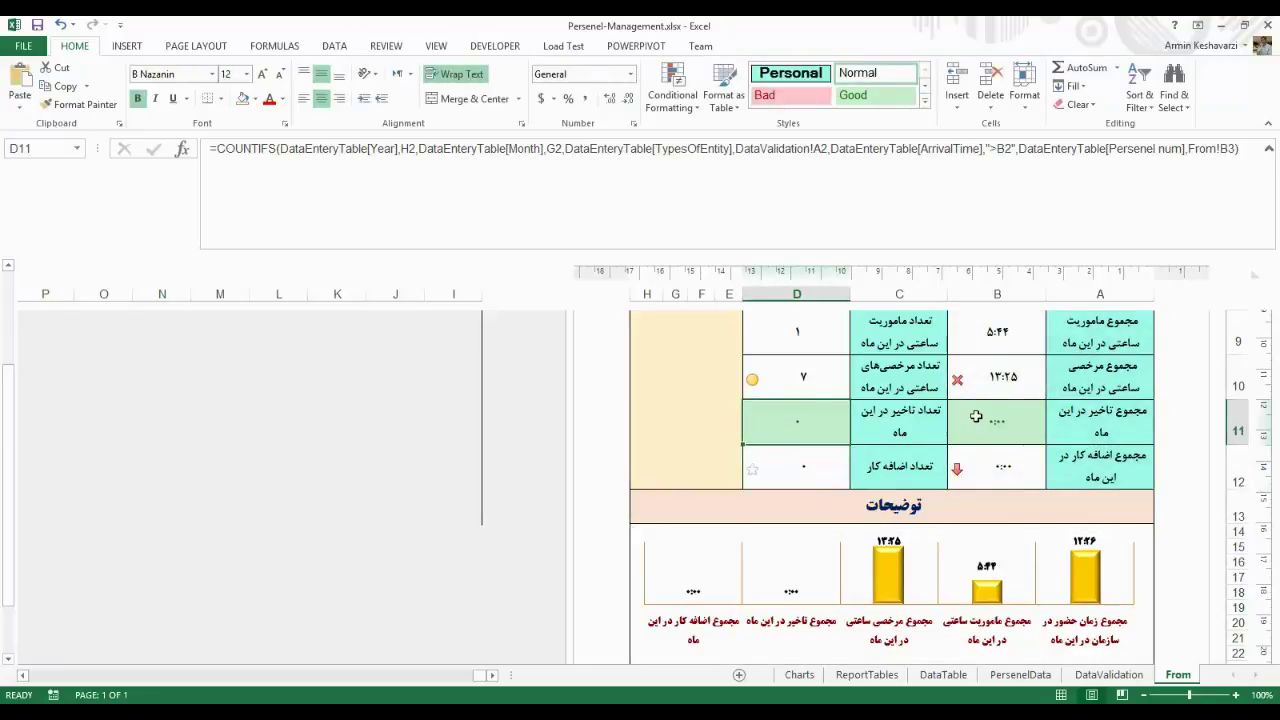
pyautogui.press('Right')
pyautogui.press('Right')
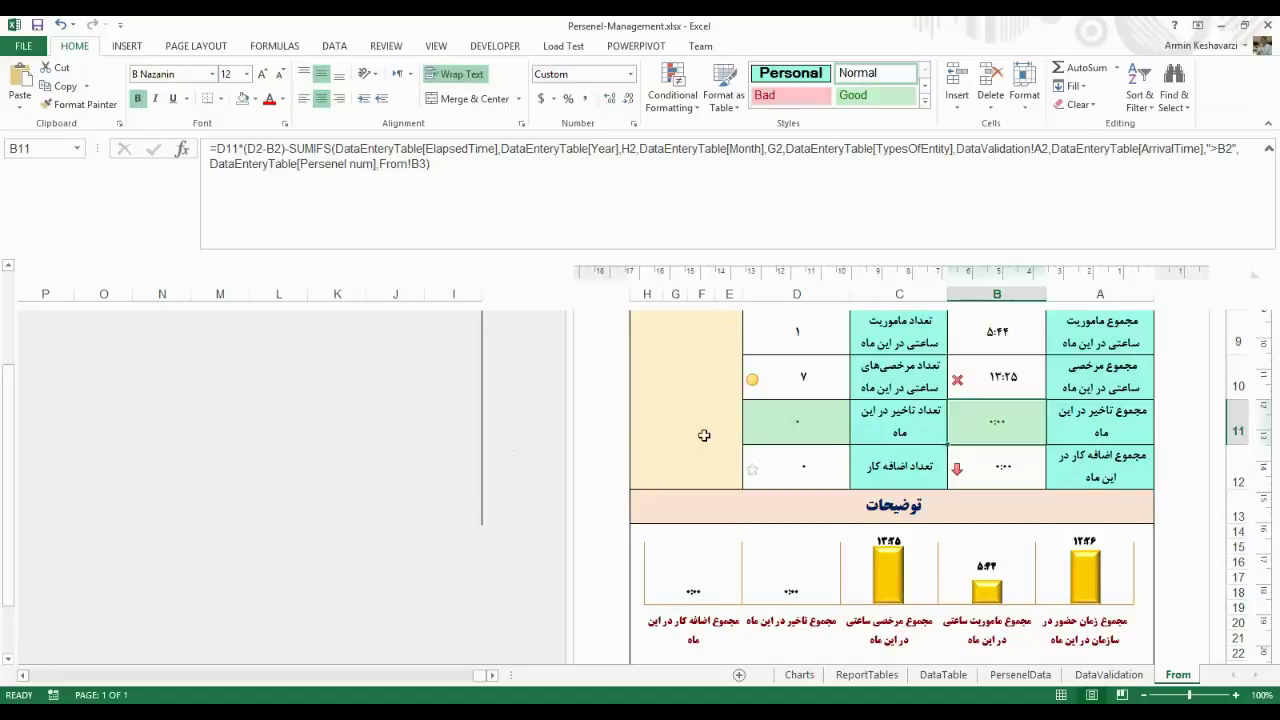
pyautogui.click(1053, 414)
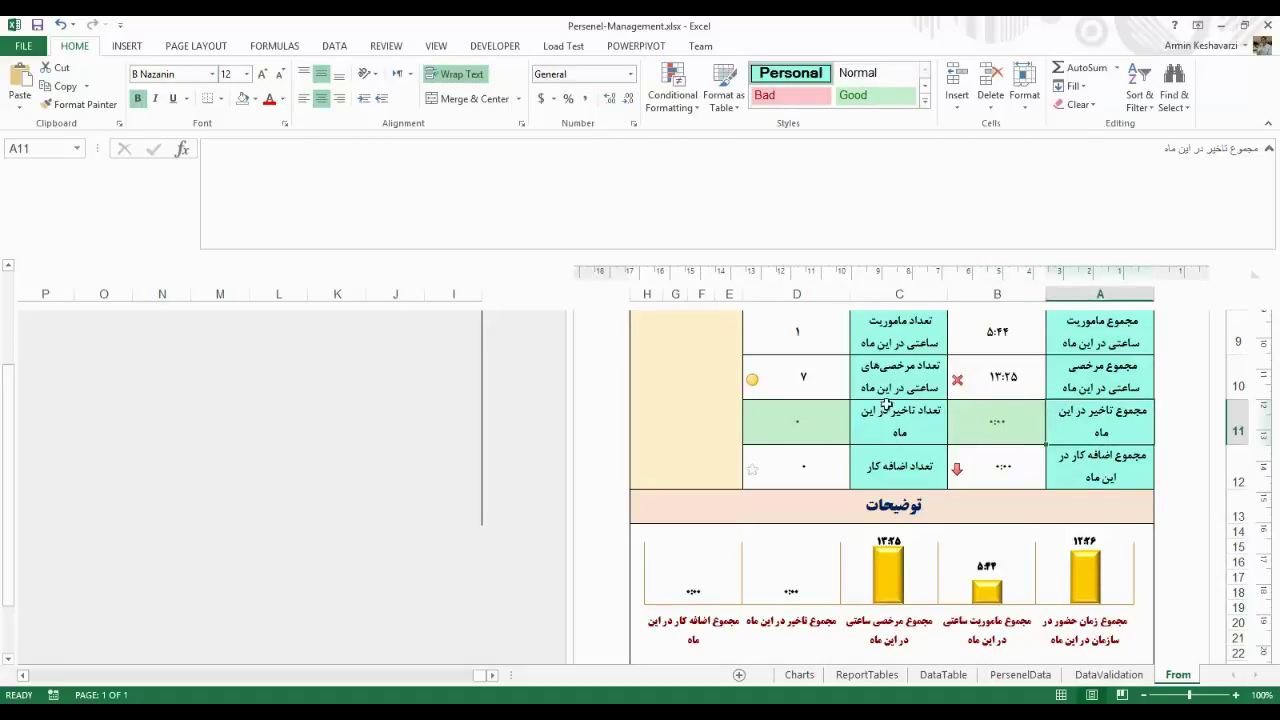
pyautogui.click(1040, 390)
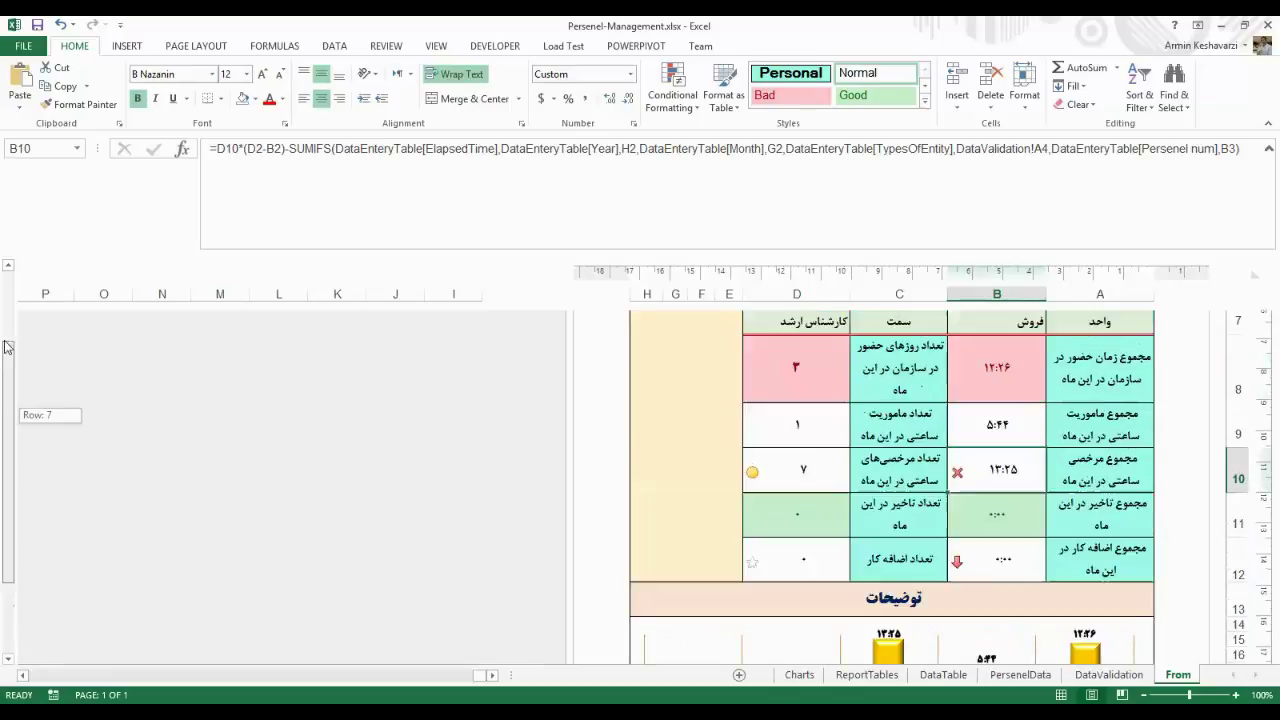
pyautogui.moveTo(8, 420); pyautogui.dragTo(8, 328)
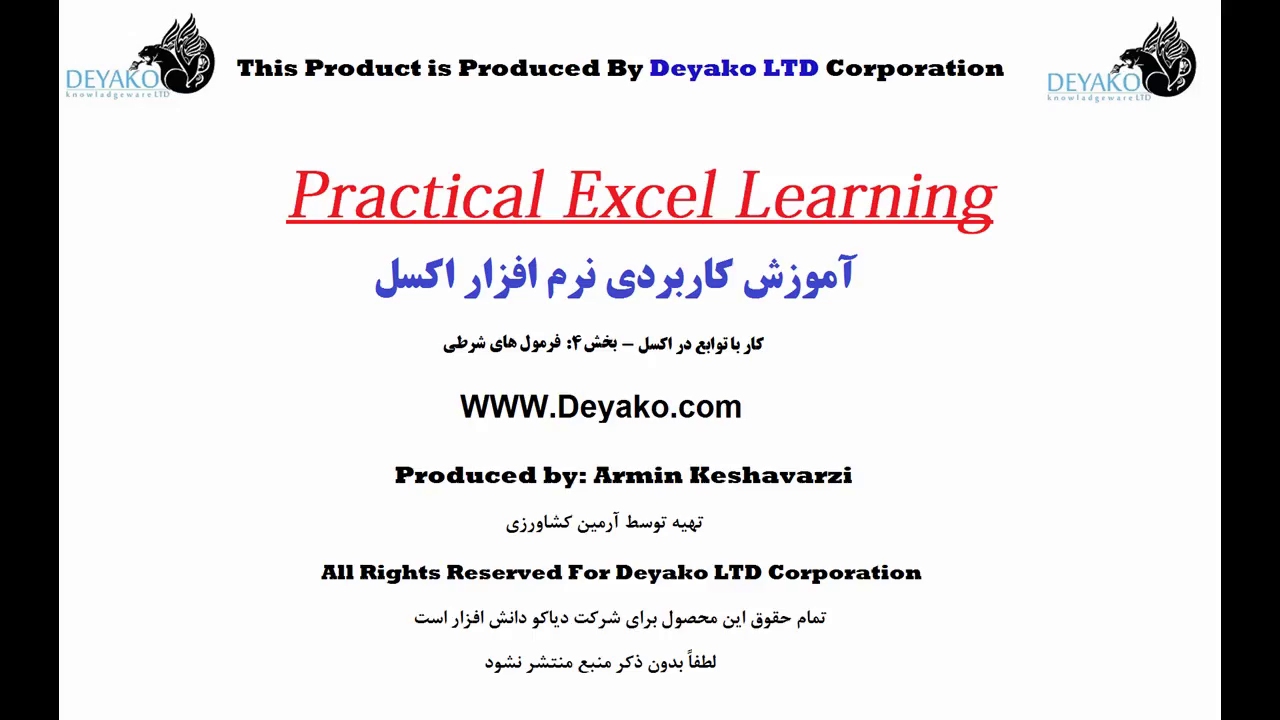